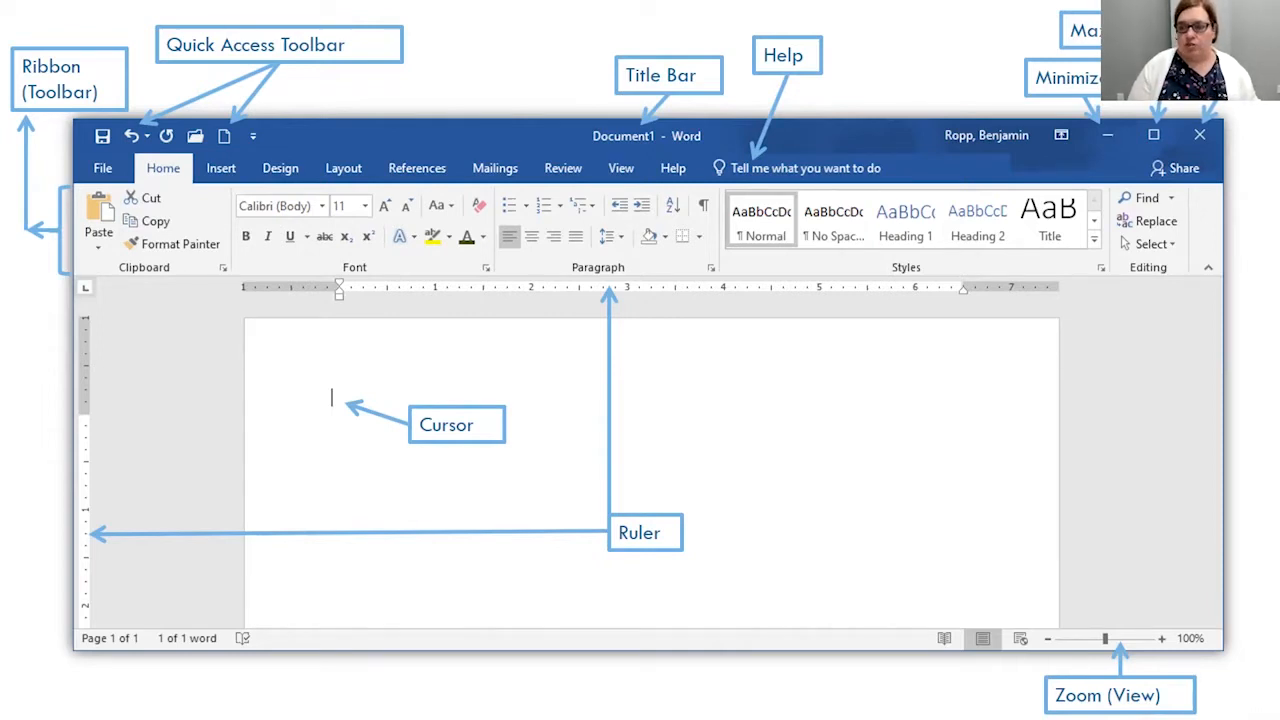
# End the slide show, minimize the presentation, and open Word 2016 with a new blank document.
pyautogui.press('Escape')
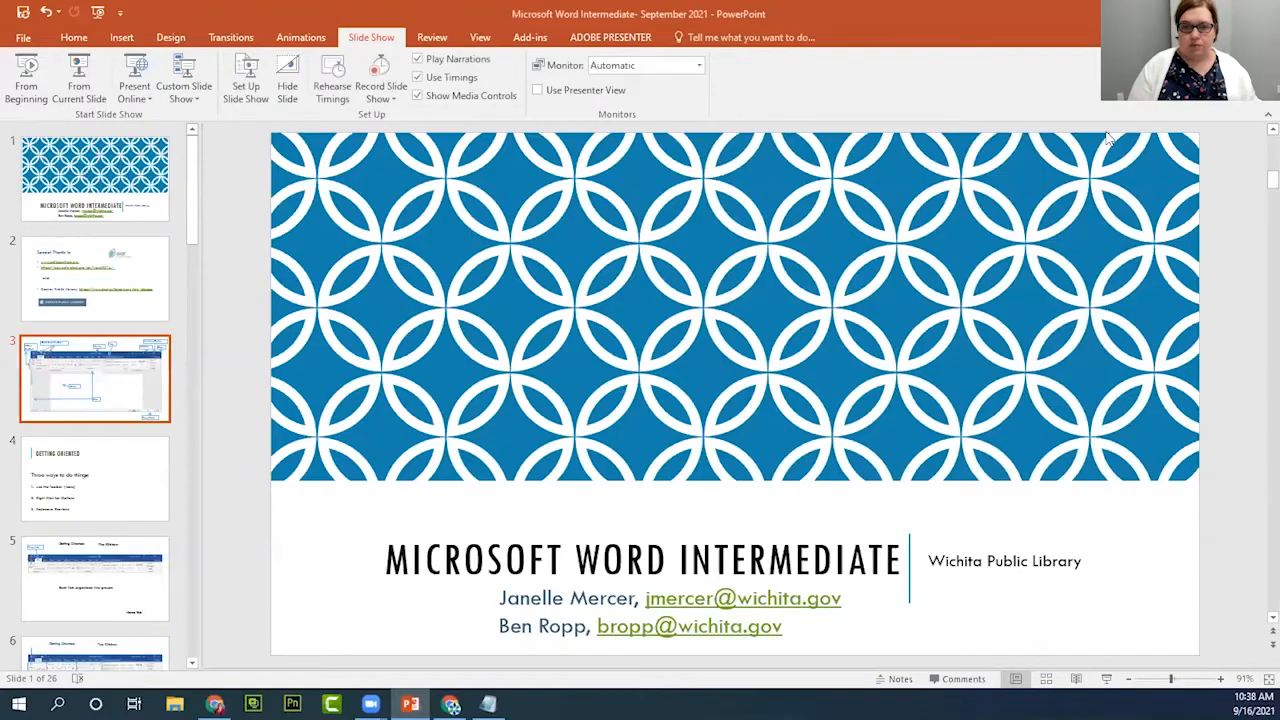
pyautogui.click(1184, 14)
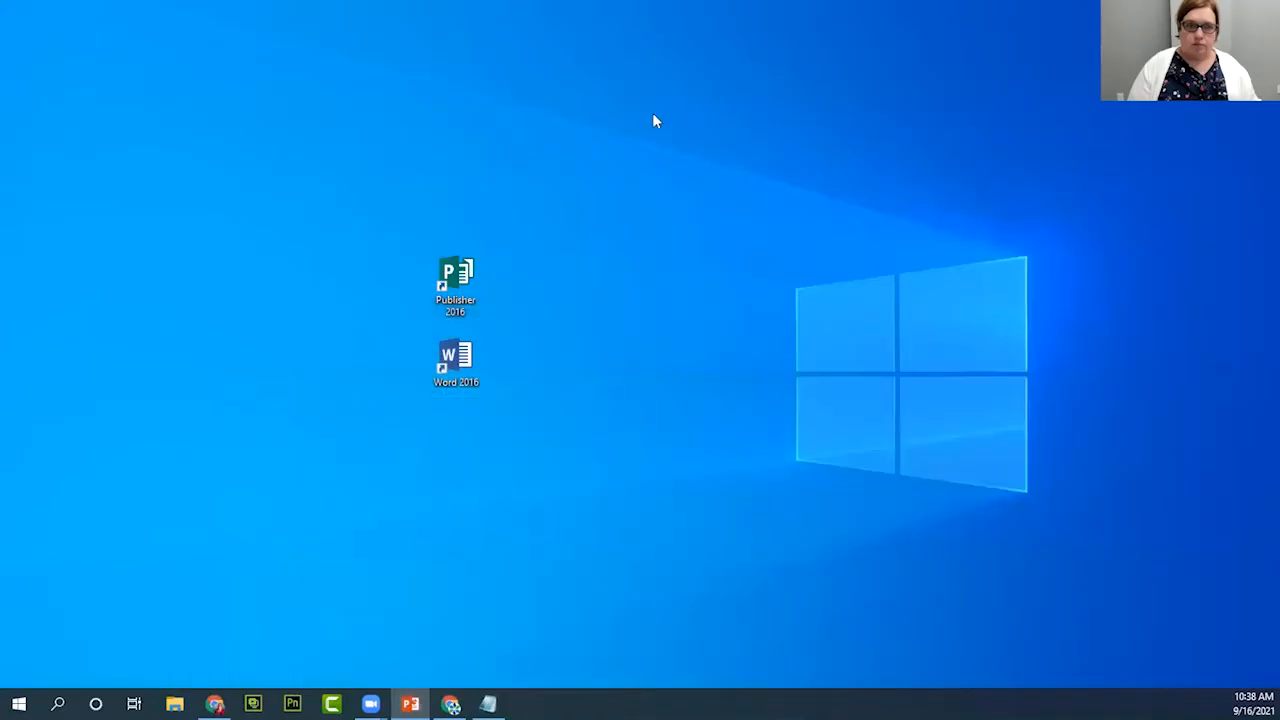
pyautogui.doubleClick(462, 367)
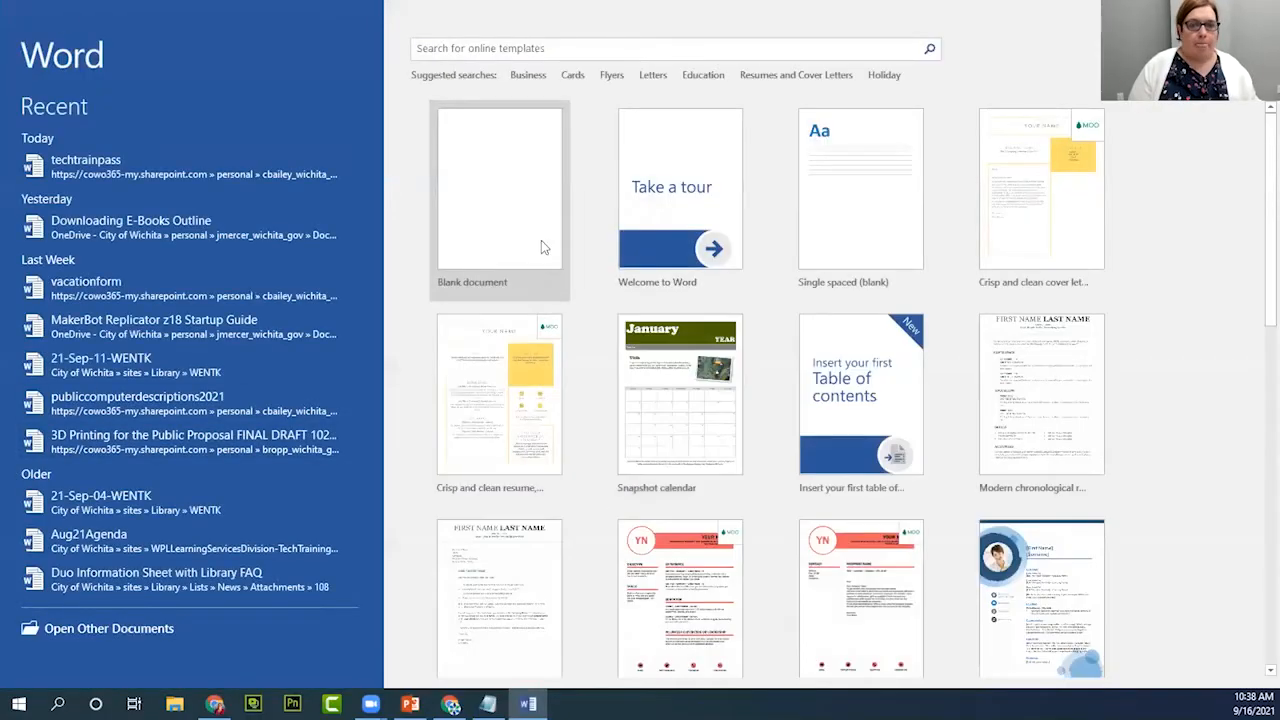
pyautogui.click(489, 250)
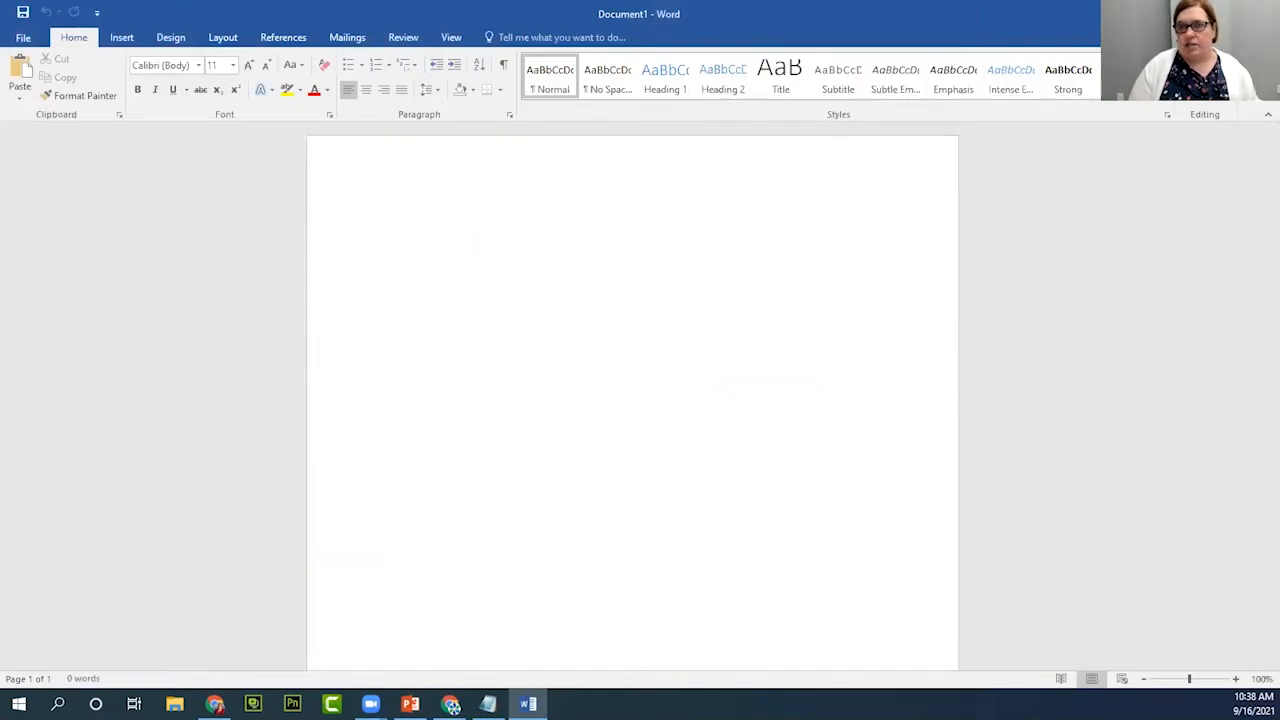
# Minimize the blank document's window and bring it back to the screen.
pyautogui.click(1188, 12)
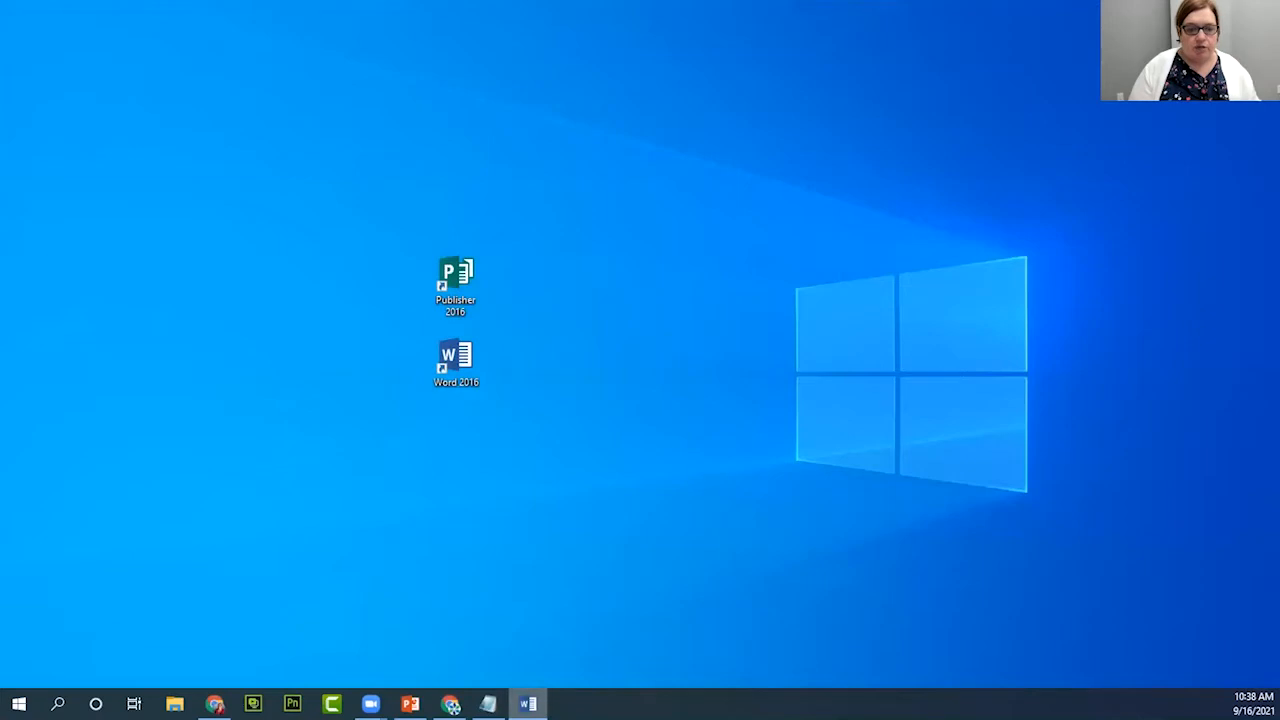
pyautogui.moveTo(528, 704)
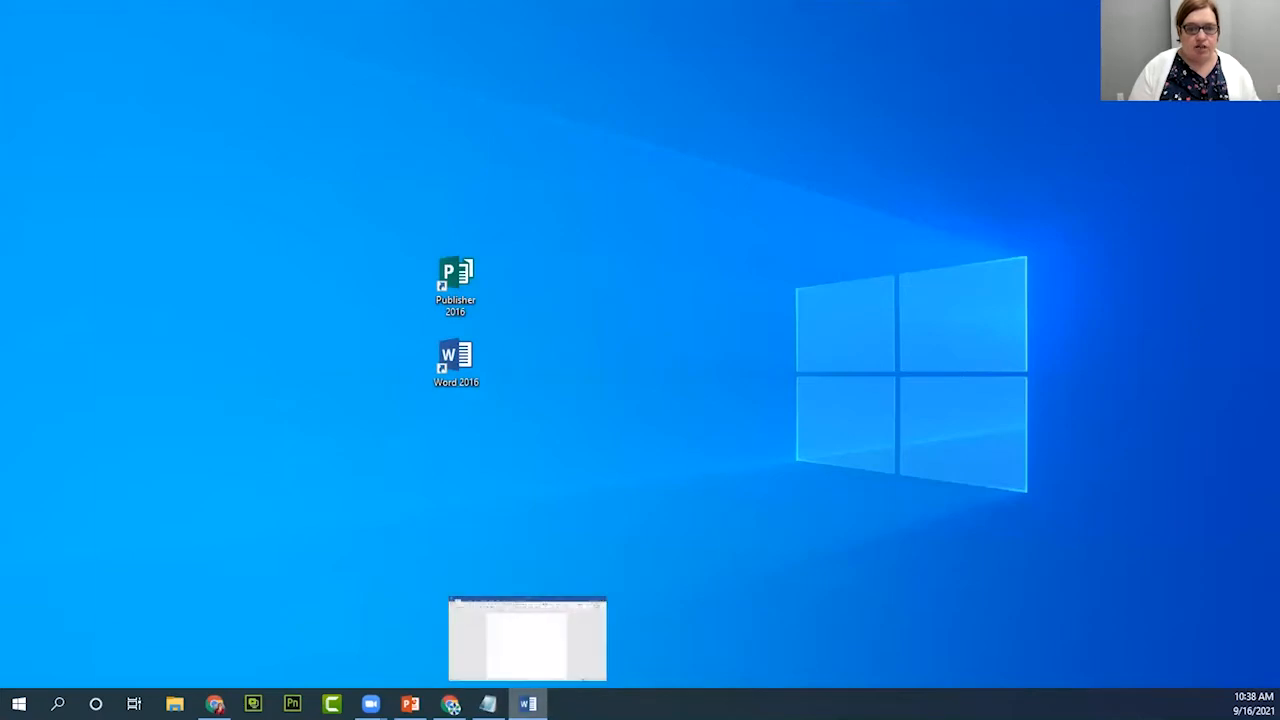
pyautogui.click(527, 640)
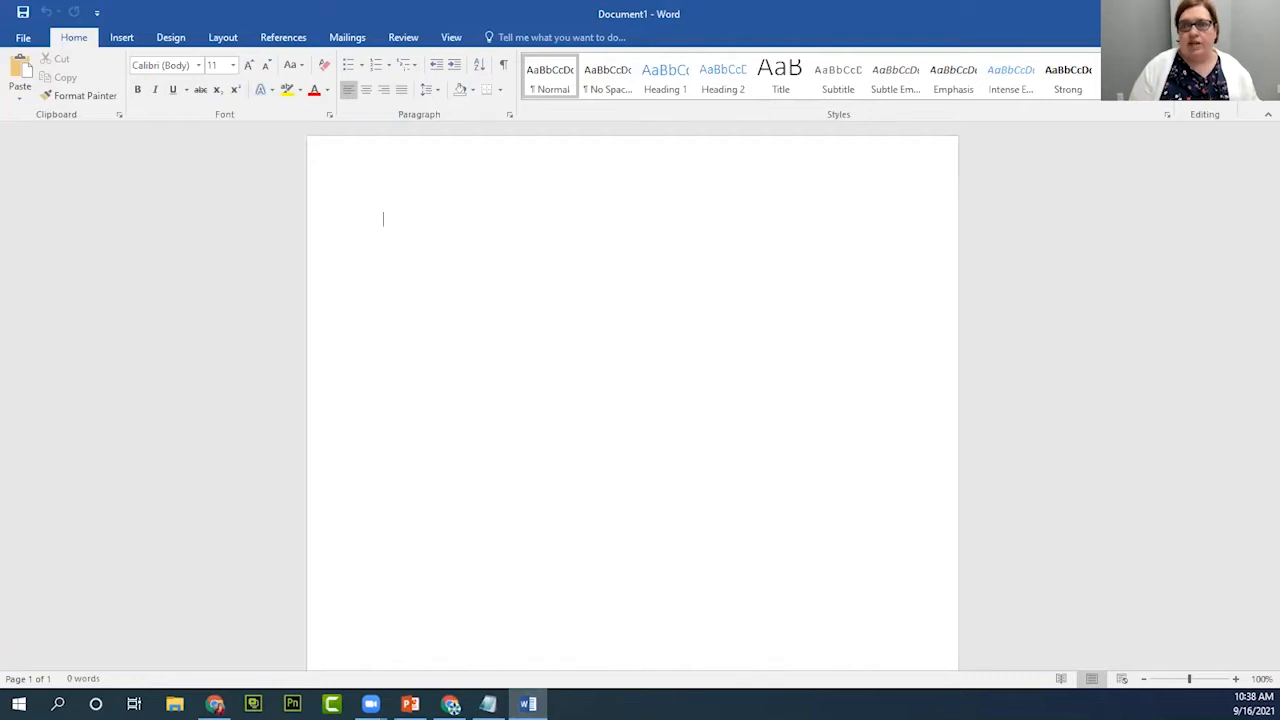
# Restore the document window down to a smaller size and maximize it again, doing this twice.
pyautogui.click(1225, 12)
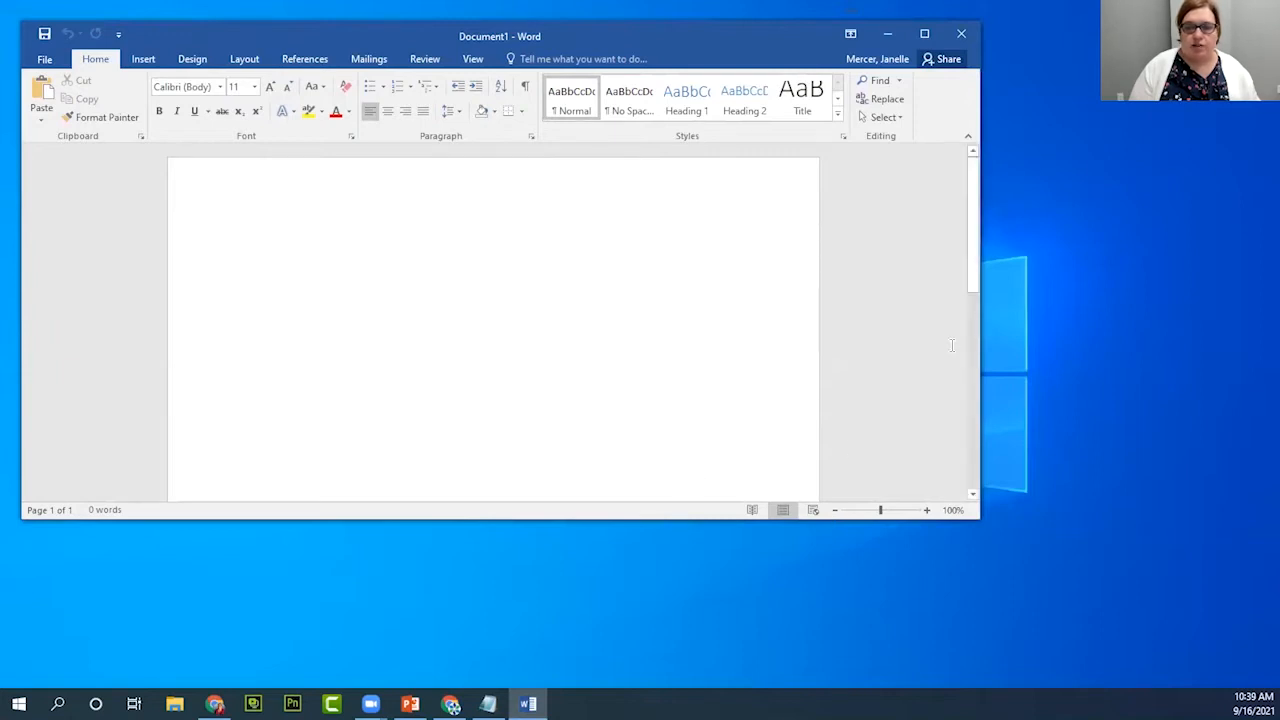
pyautogui.click(925, 36)
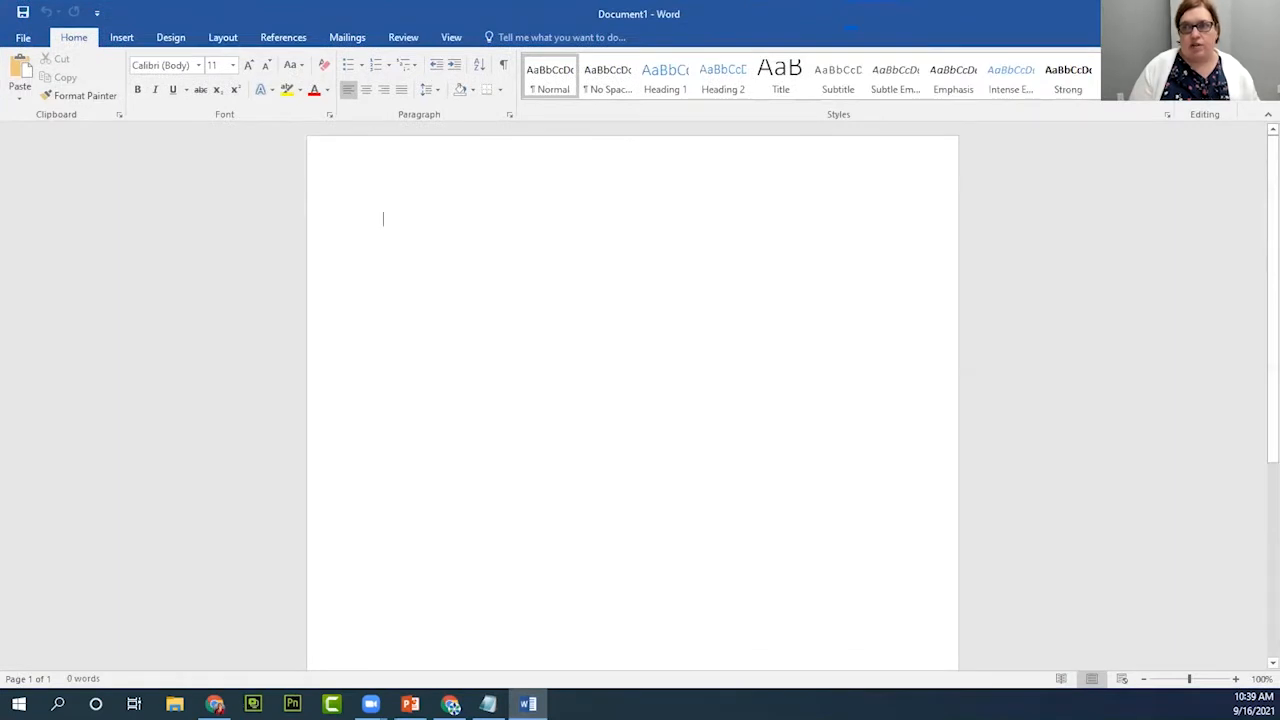
pyautogui.click(1225, 12)
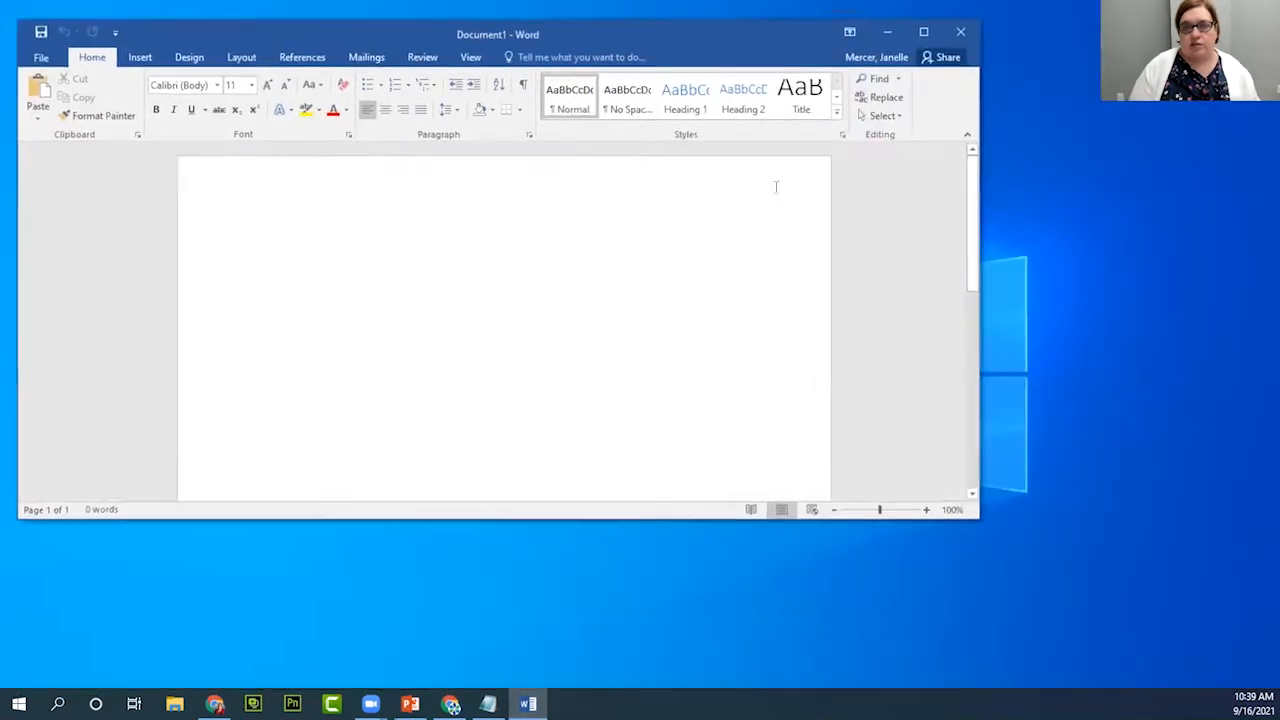
pyautogui.click(925, 36)
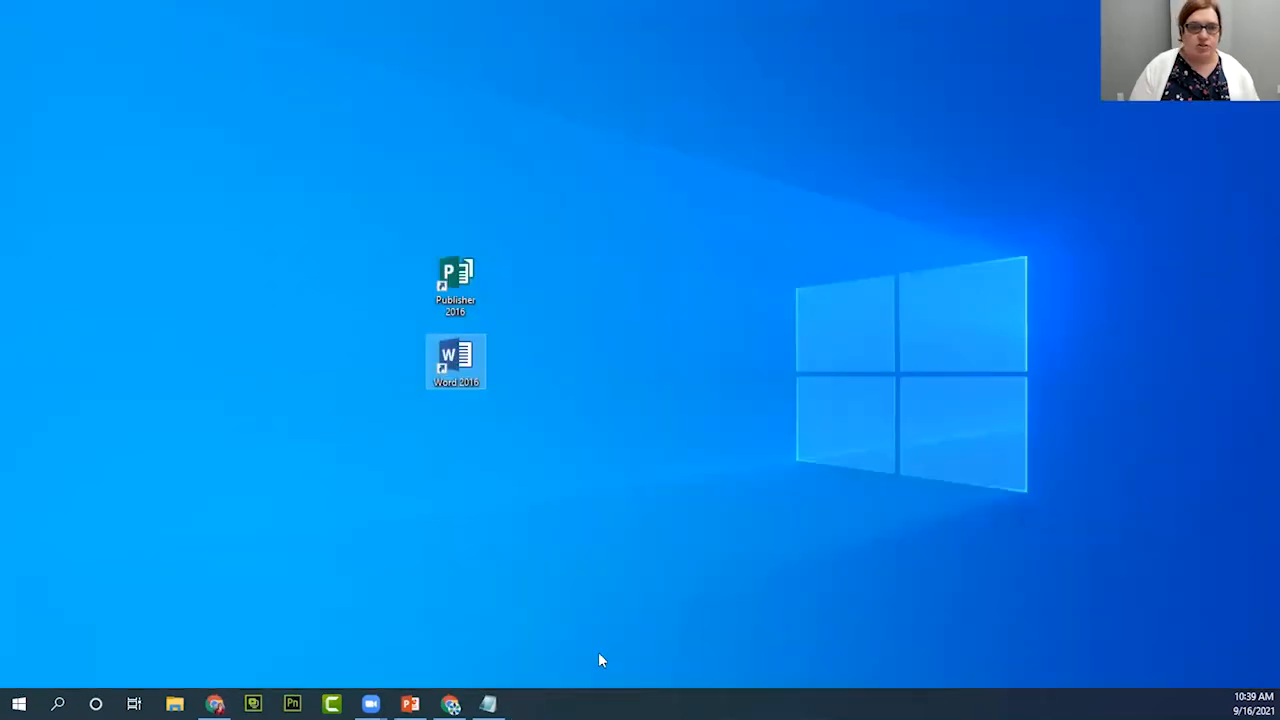
# Launch Word 2016 from the desktop and create a new blank document.
pyautogui.doubleClick(452, 378)
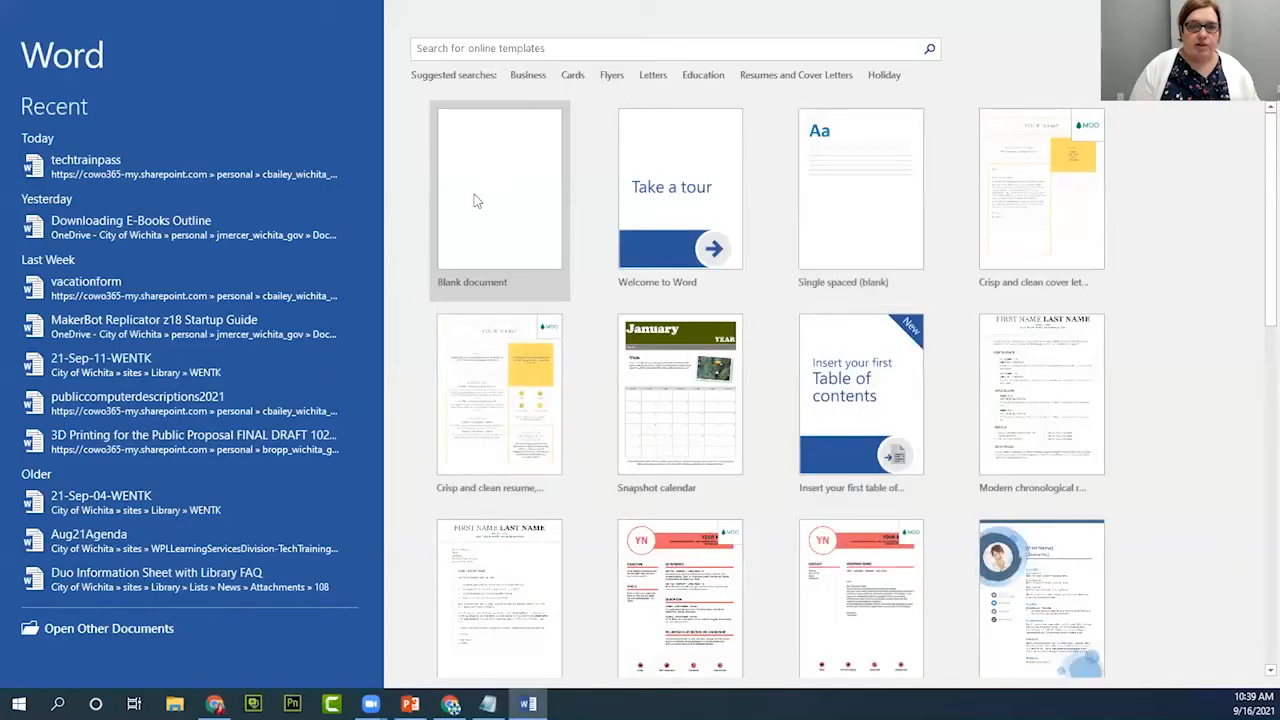
pyautogui.click(507, 234)
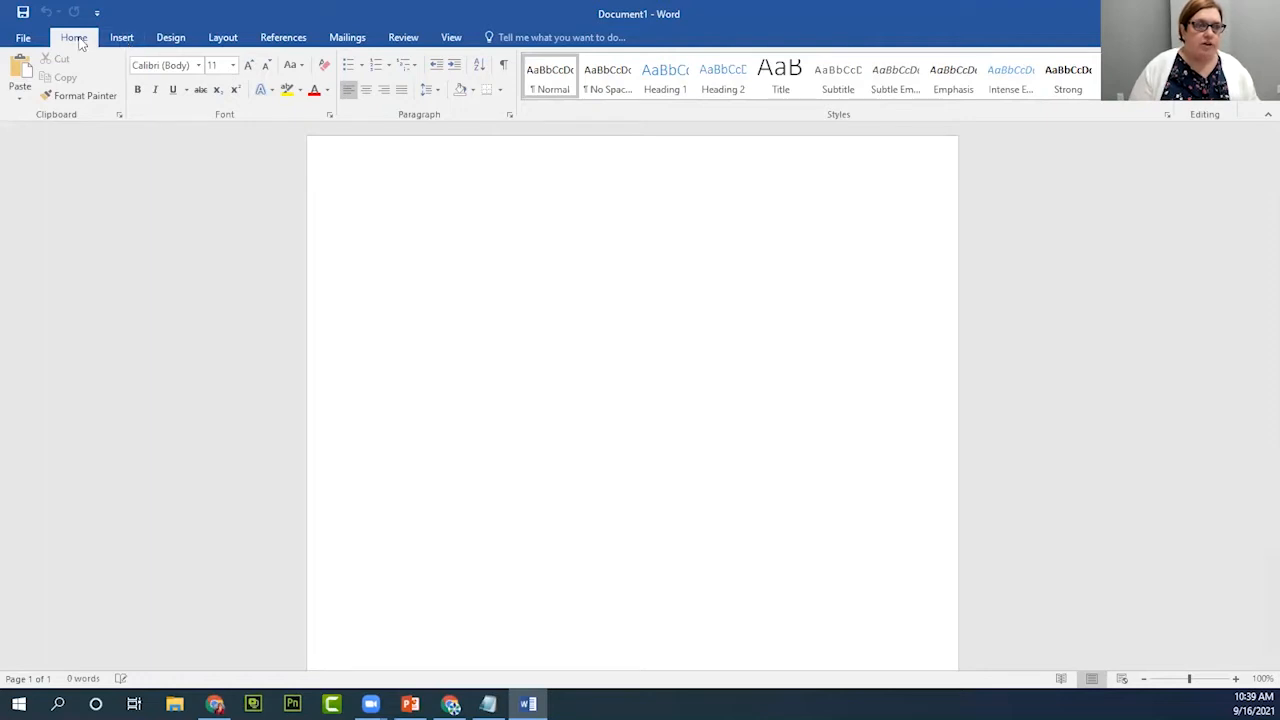
pyautogui.click(118, 40)
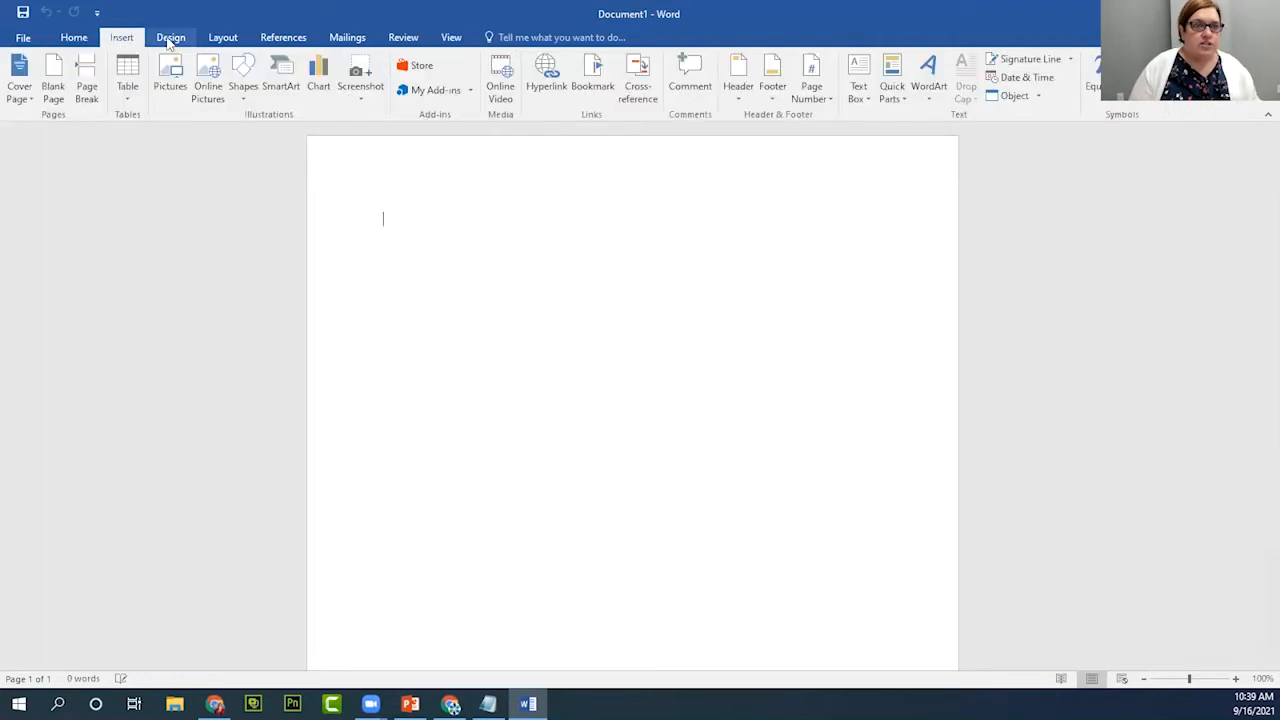
pyautogui.click(167, 38)
pyautogui.click(131, 41)
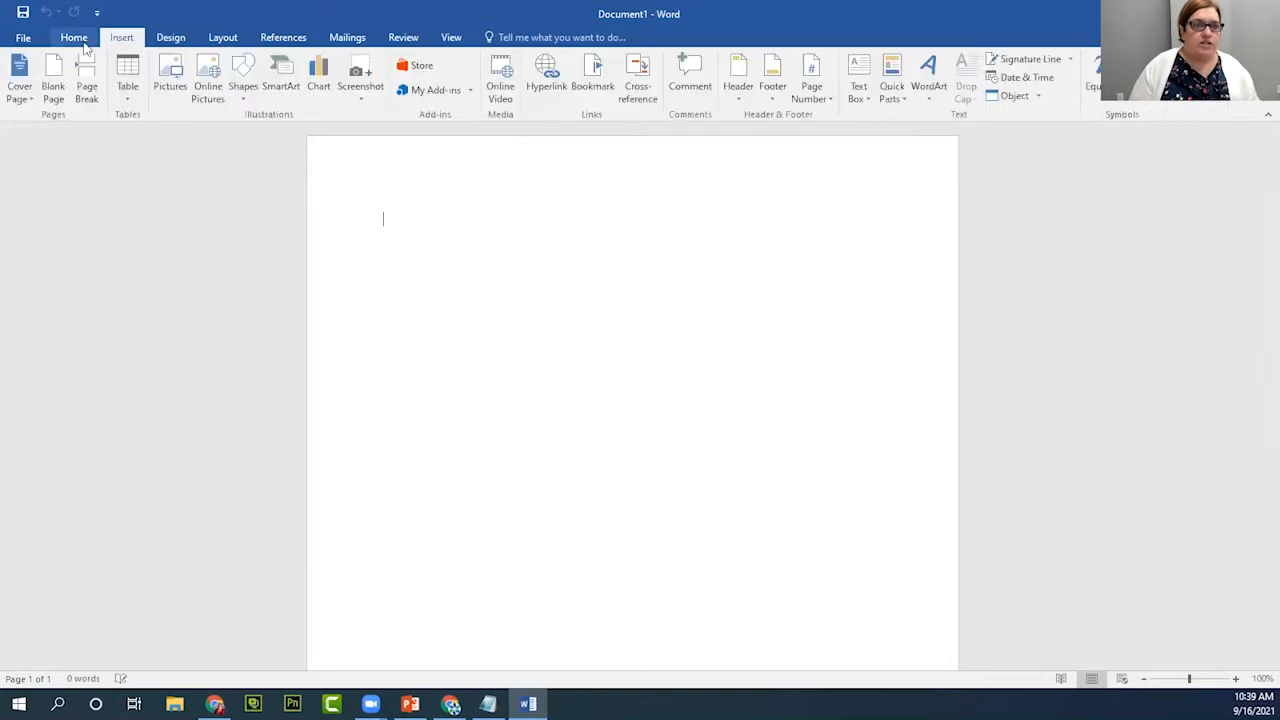
pyautogui.click(76, 40)
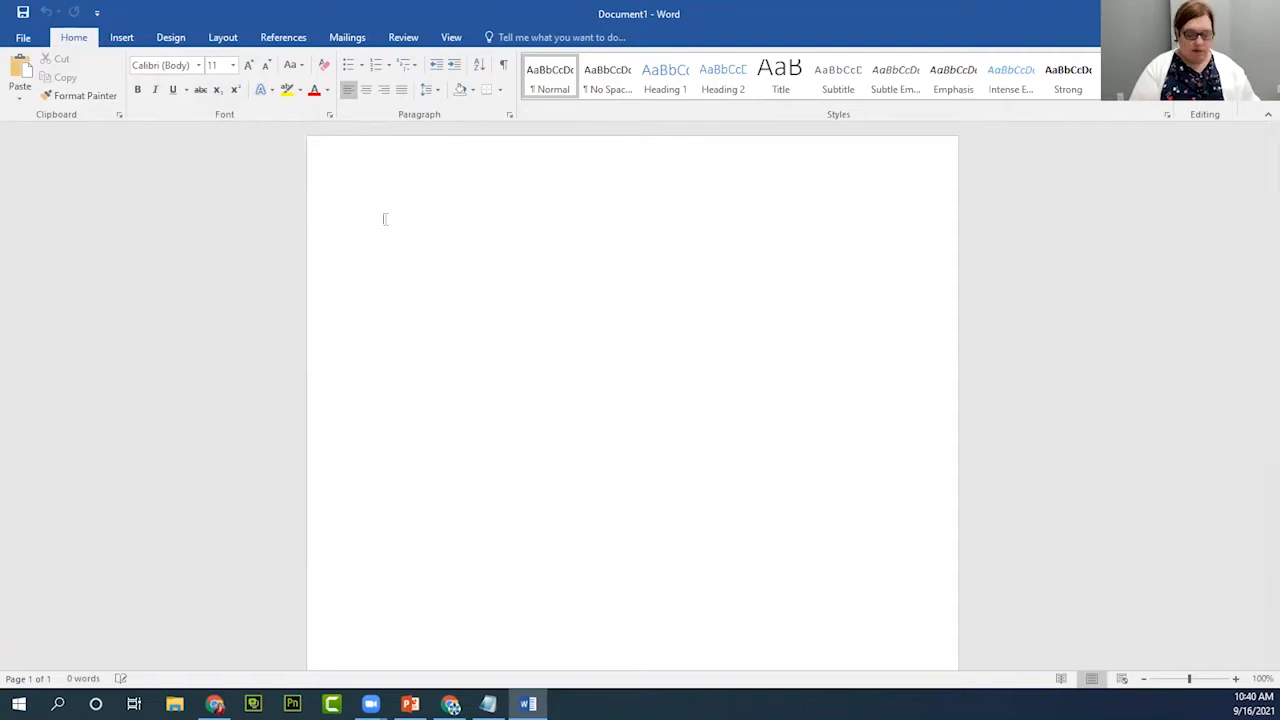
# Write "This is a line of text" at the start of the blank document.
pyautogui.write('This is a line ')
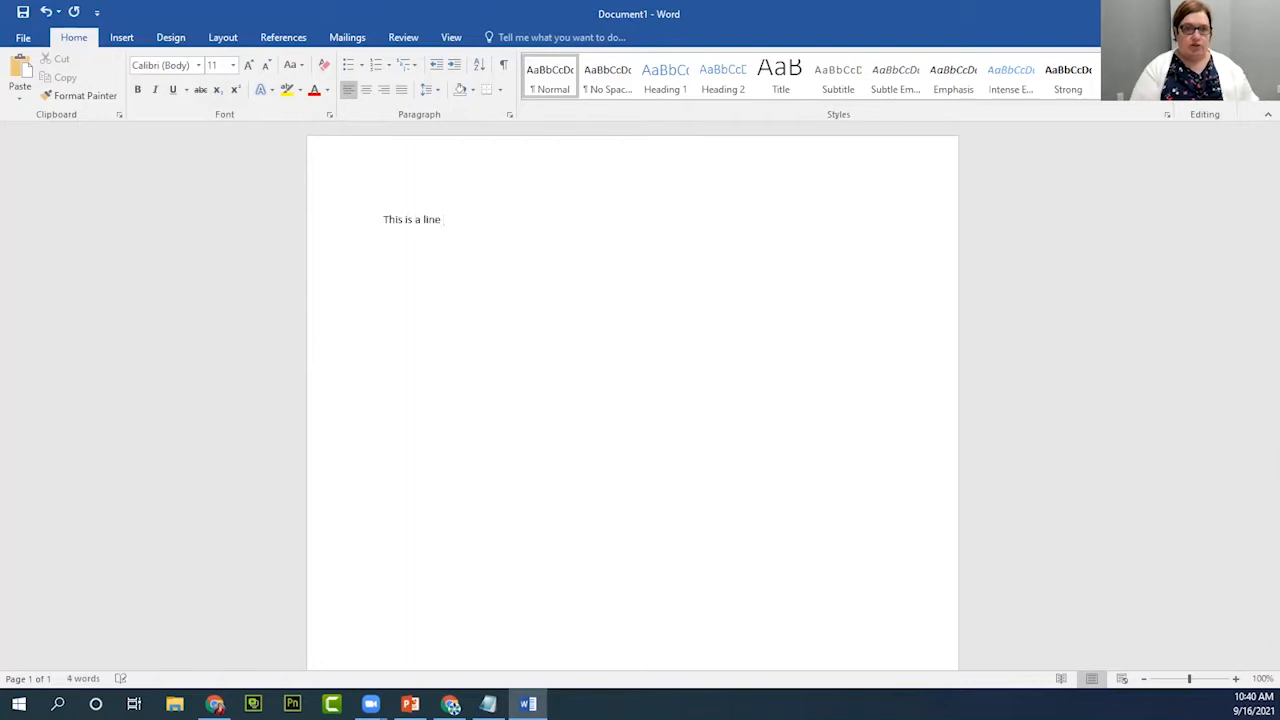
pyautogui.write('of text')
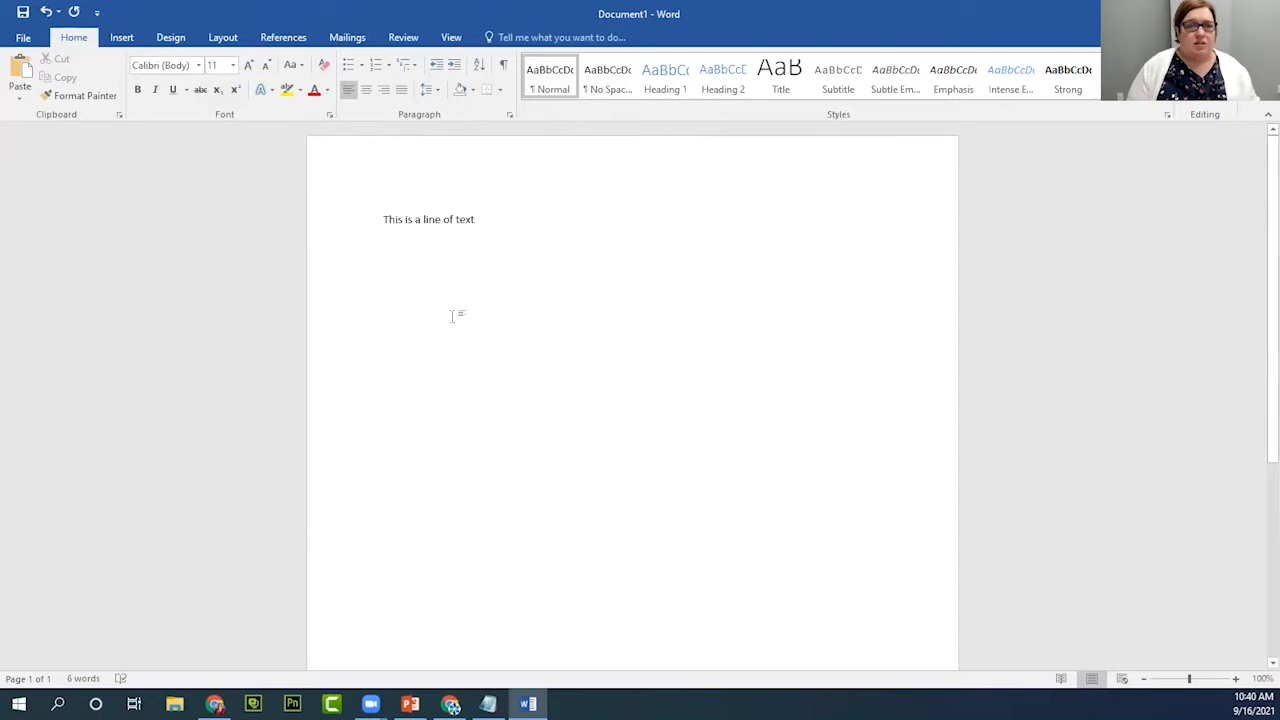
# Practise selecting the whole line of text from its beginning and from its end, clearing the selection each time.
pyautogui.tripleClick(483, 219)
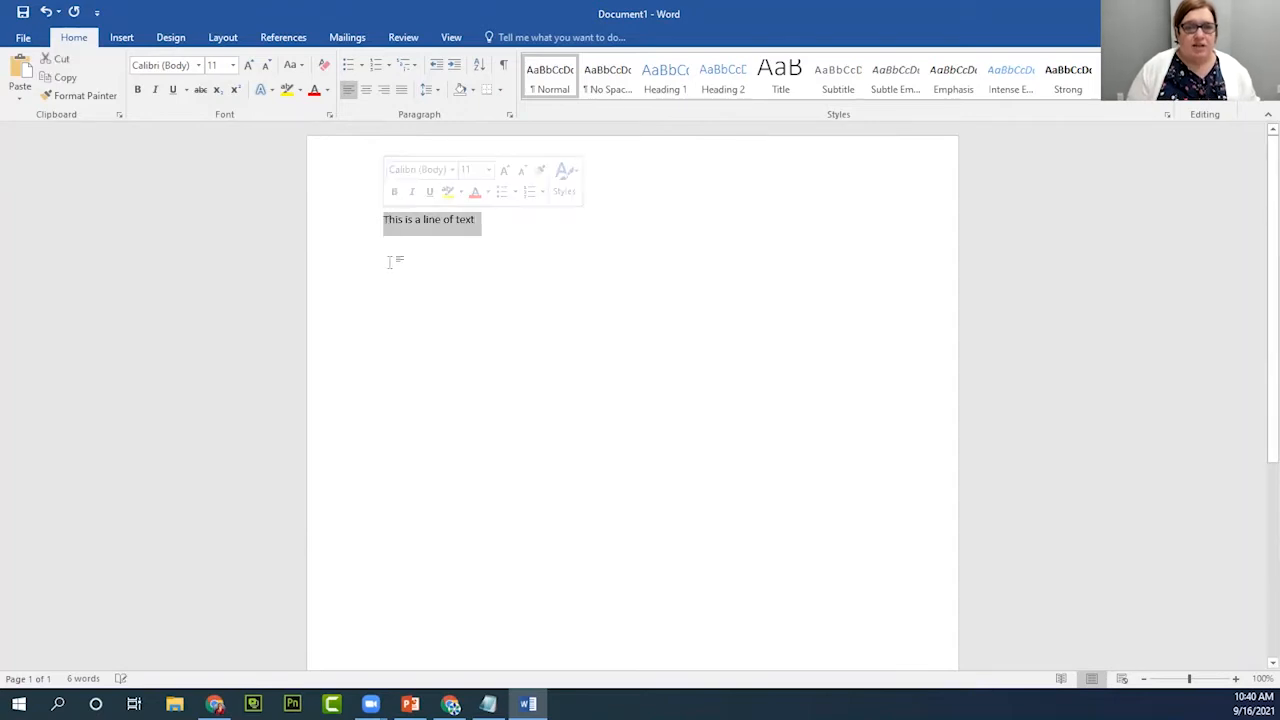
pyautogui.click(389, 219)
pyautogui.click(374, 219)
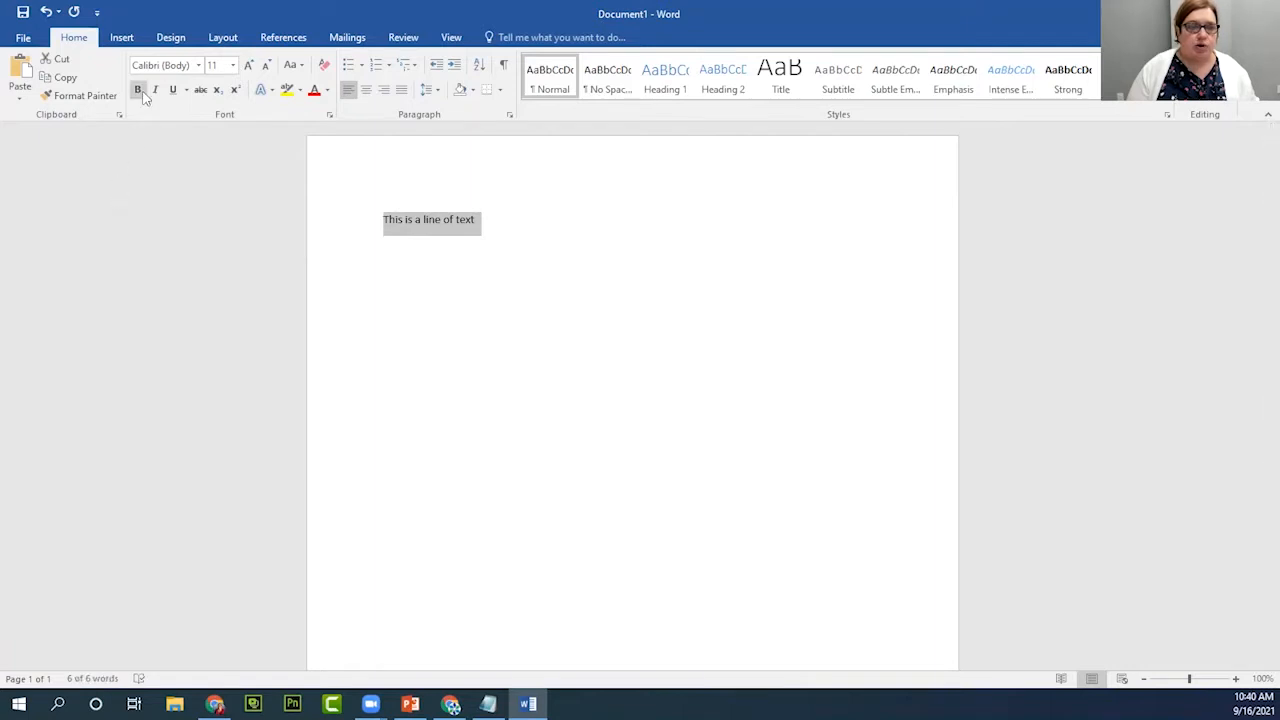
pyautogui.click(430, 222)
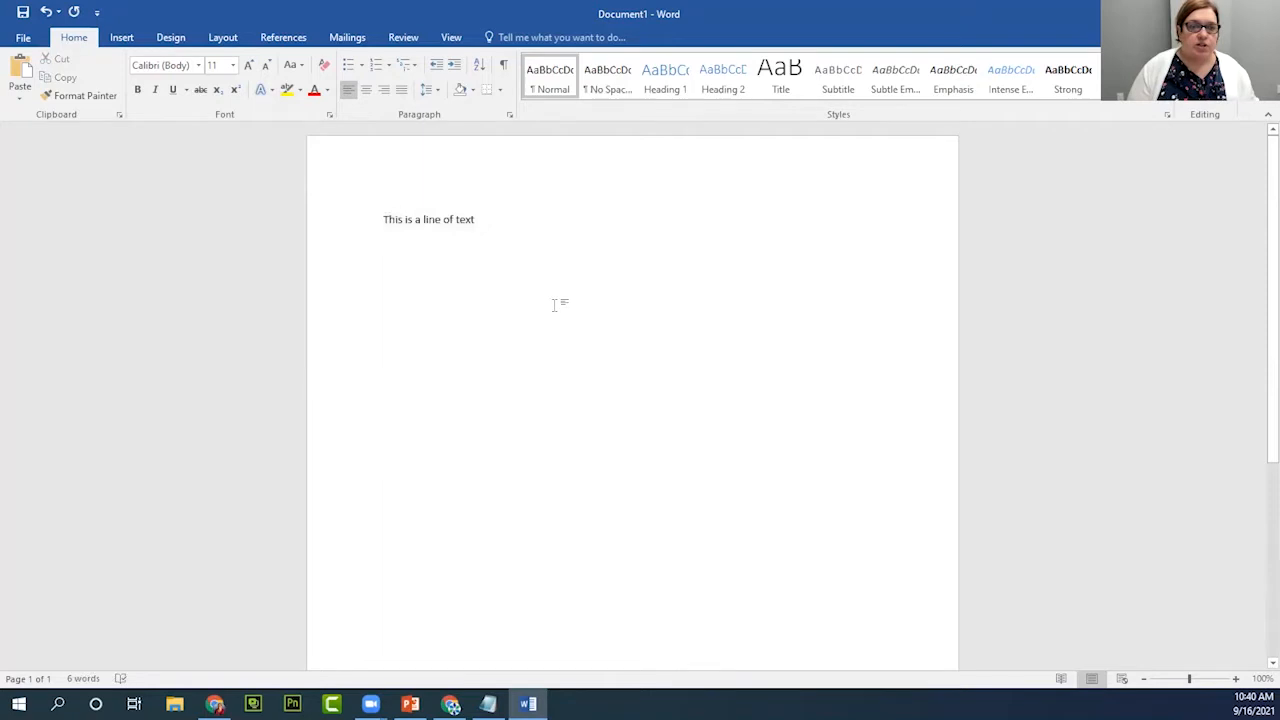
pyautogui.moveTo(479, 222); pyautogui.dragTo(383, 222)
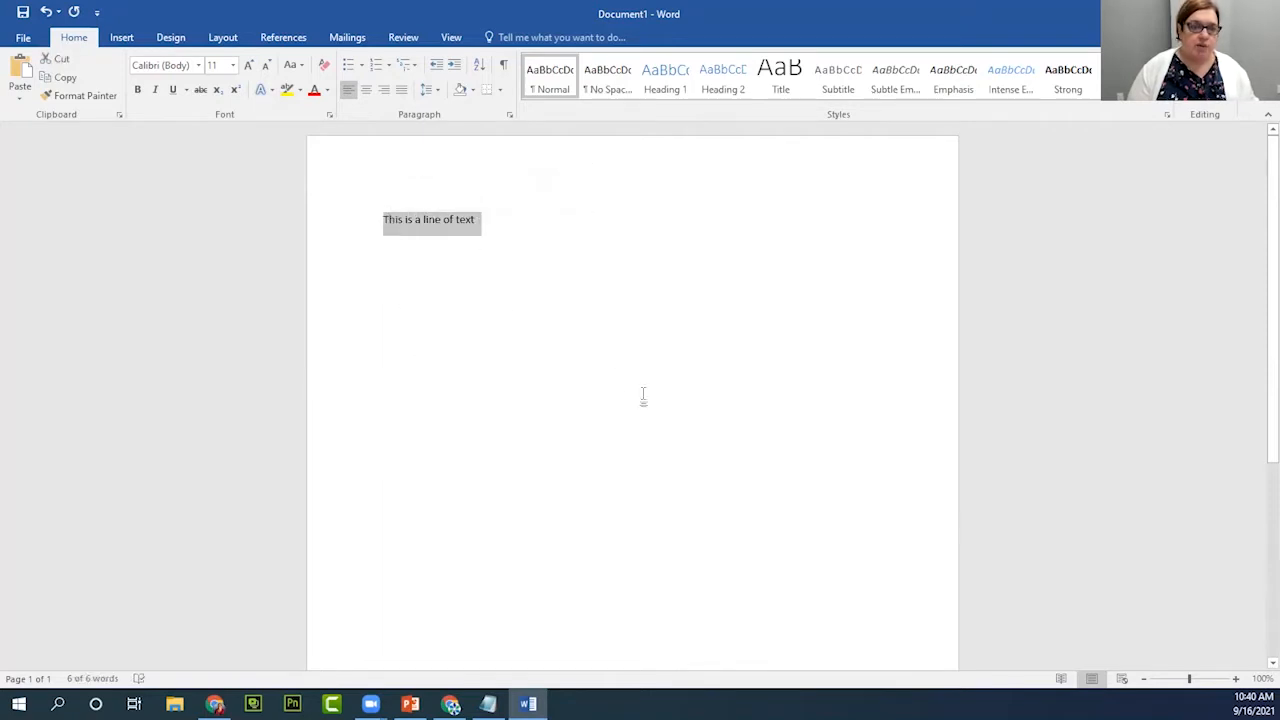
pyautogui.click(532, 275)
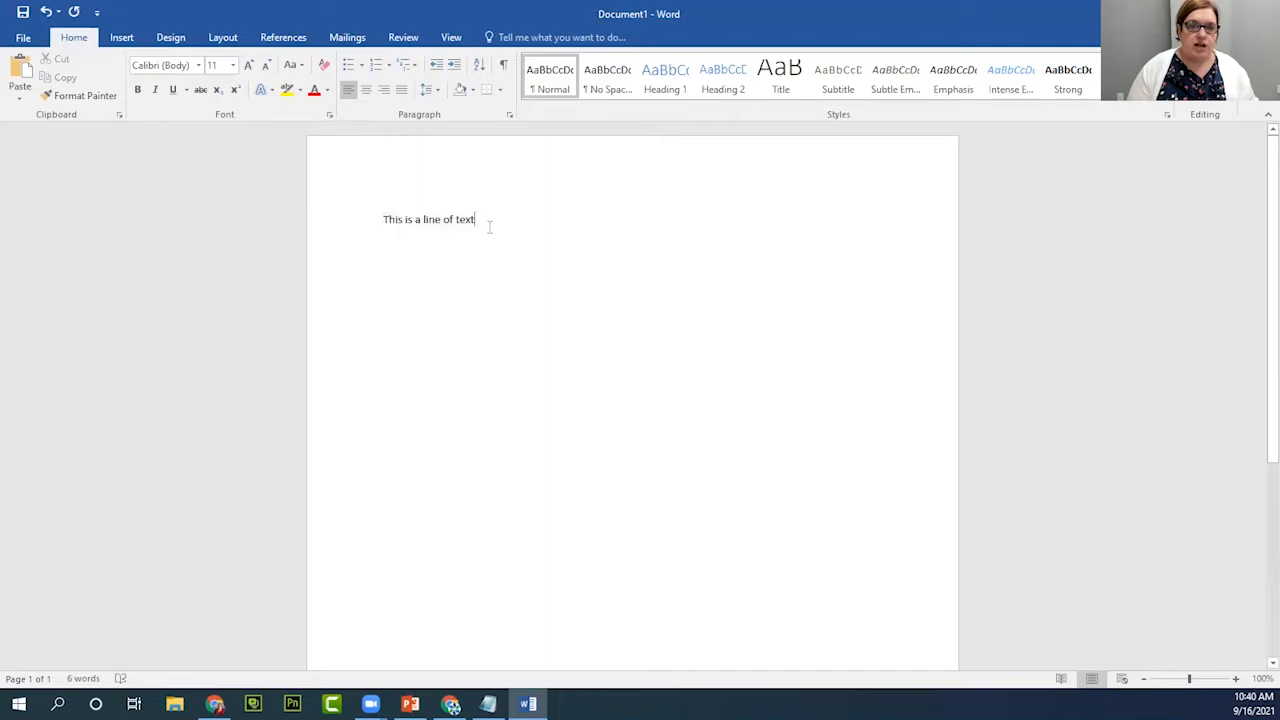
pyautogui.moveTo(383, 220); pyautogui.dragTo(408, 221)
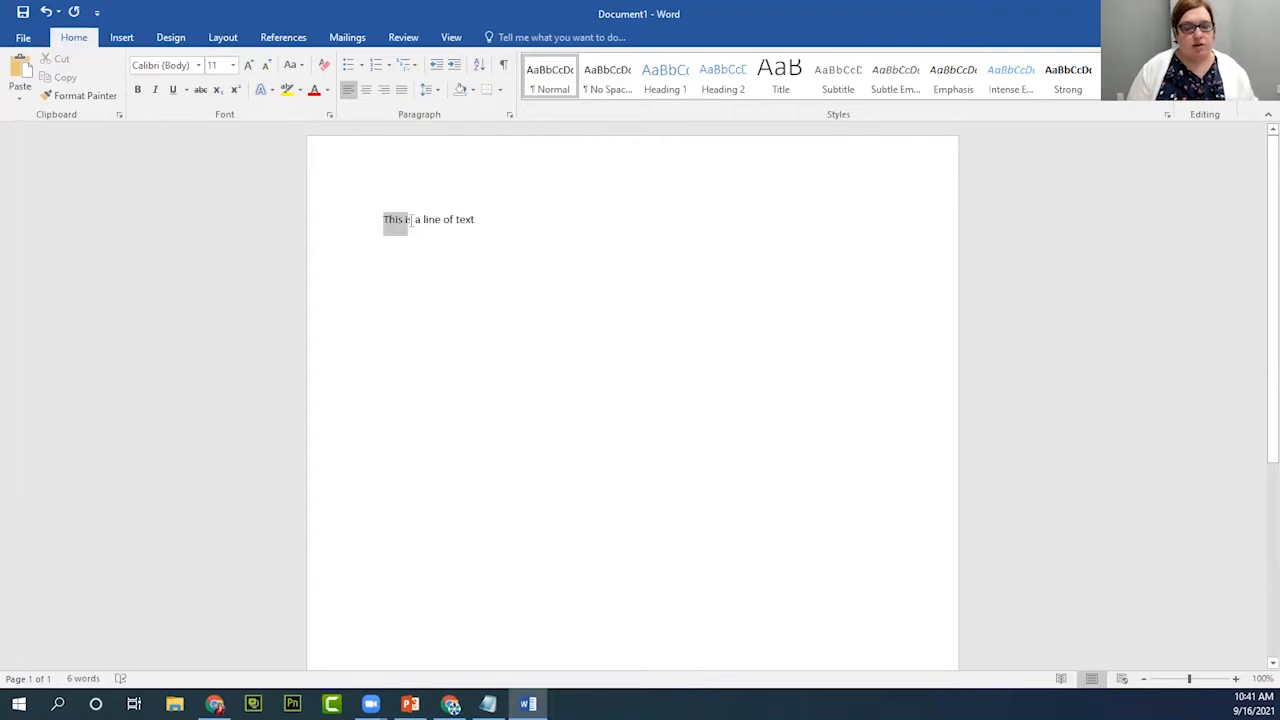
pyautogui.moveTo(409, 221); pyautogui.dragTo(478, 218)
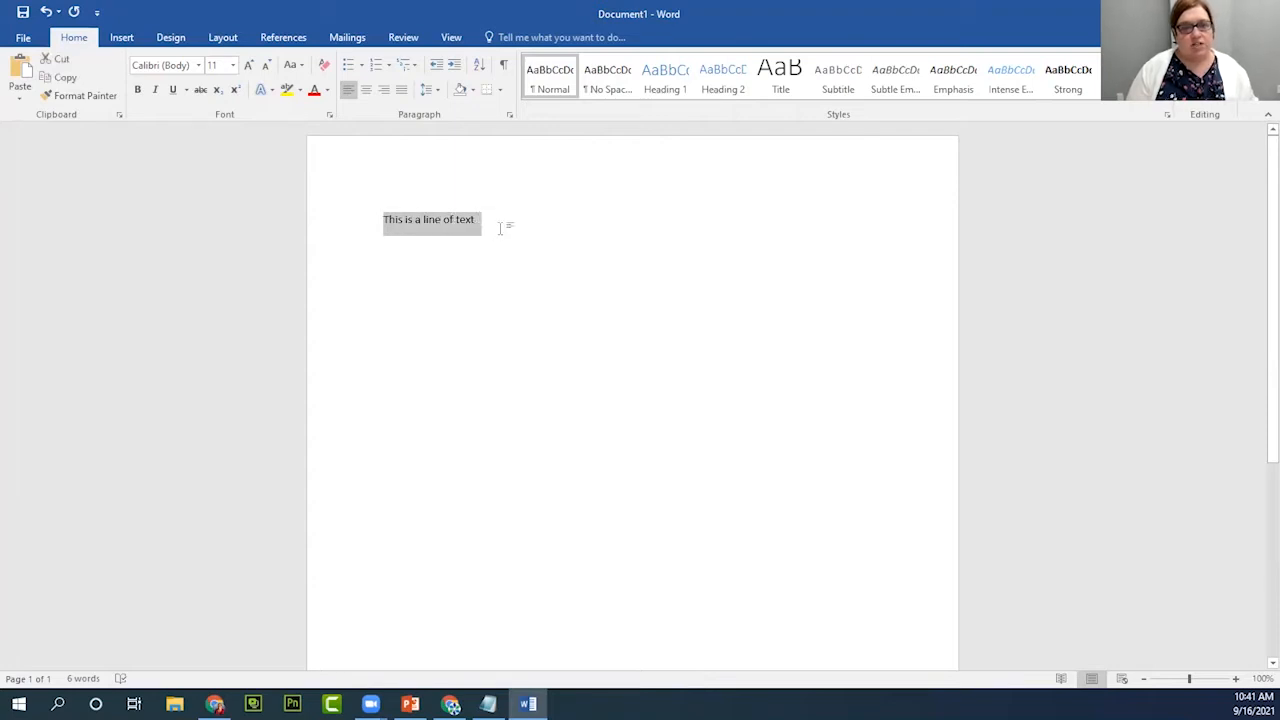
pyautogui.click(481, 222)
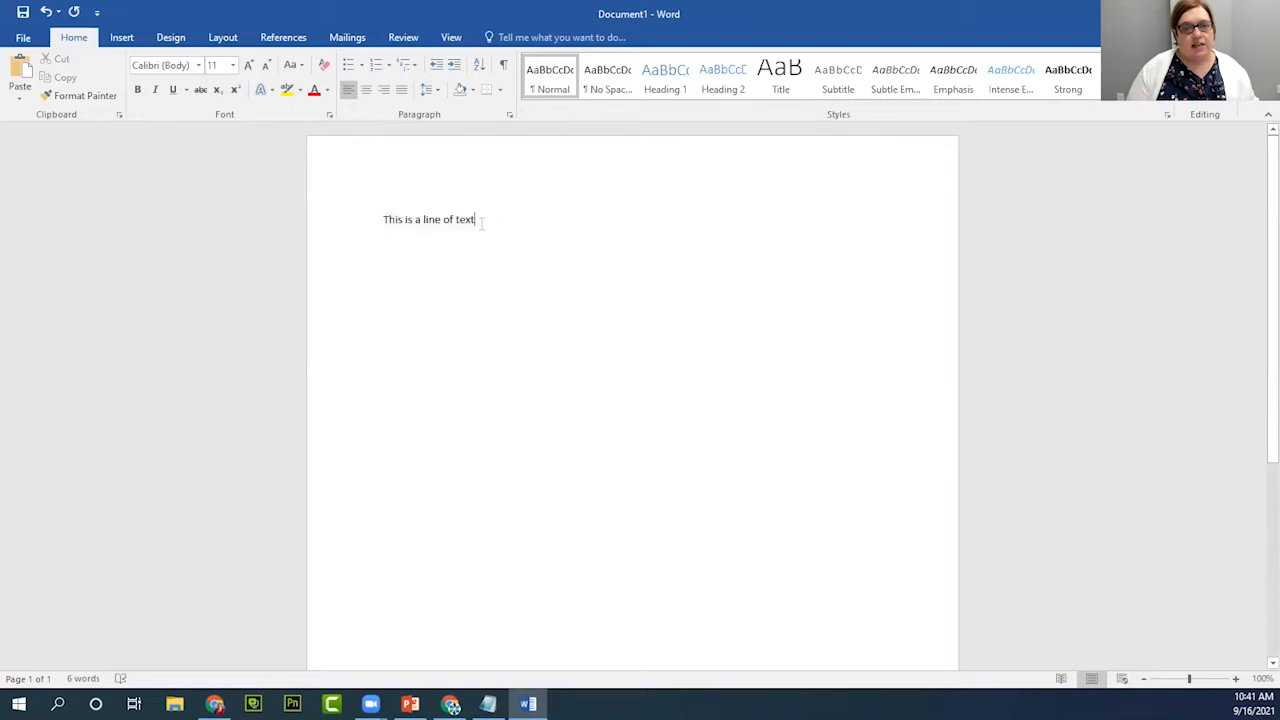
pyautogui.moveTo(481, 222); pyautogui.dragTo(386, 234)
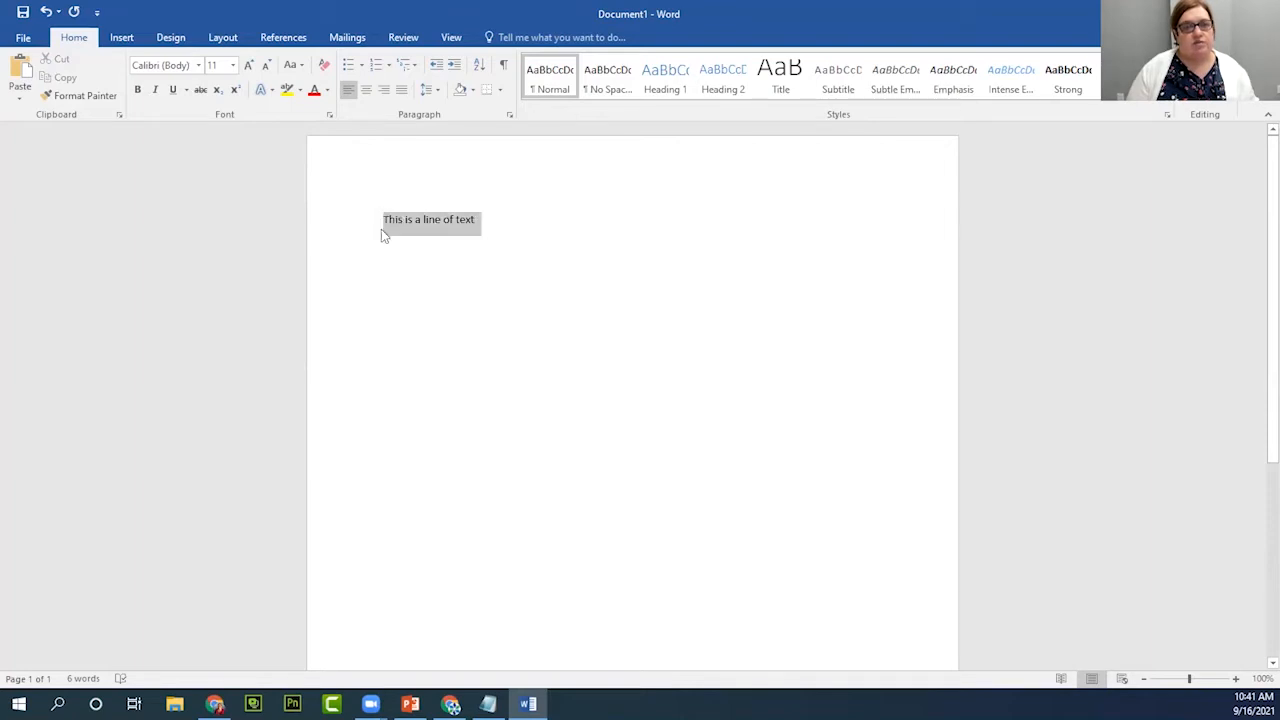
pyautogui.click(385, 220)
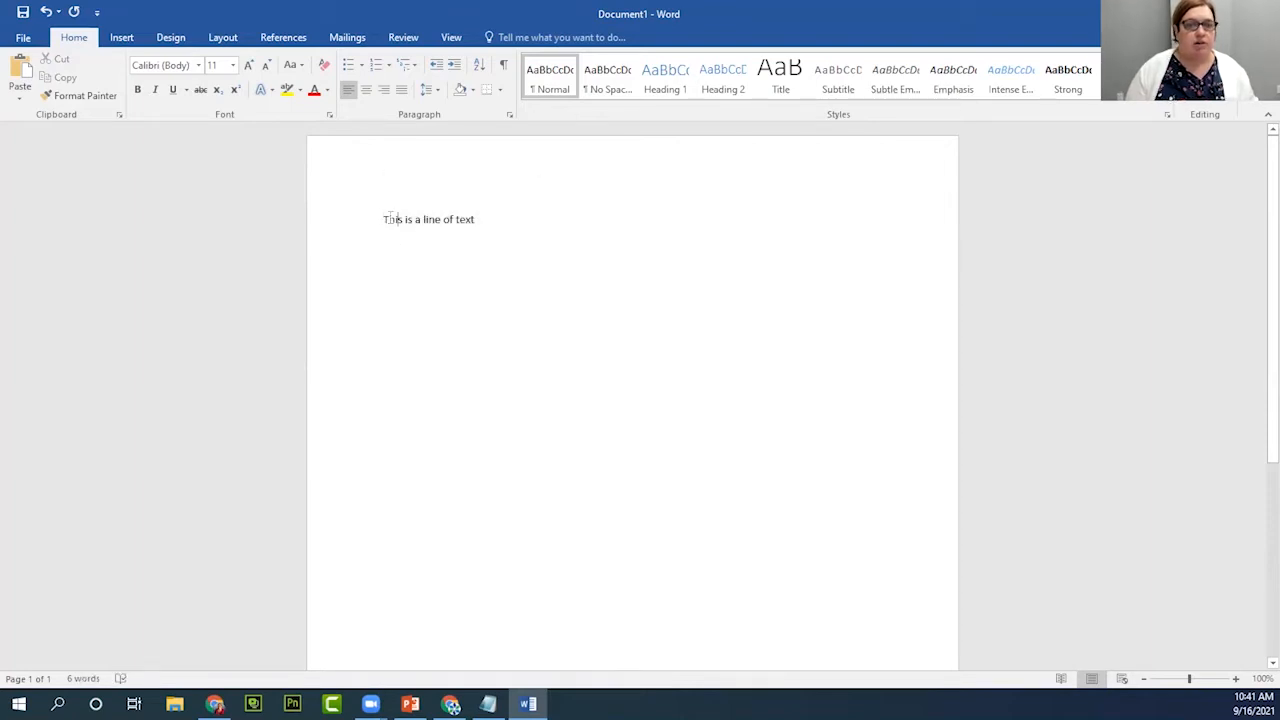
# Select the whole line of text and format it in Arial Black at size 24.
pyautogui.moveTo(381, 219)
pyautogui.mouseDown()
pyautogui.moveTo(466, 220)
pyautogui.moveTo(490, 244)
pyautogui.moveTo(385, 221)
pyautogui.mouseUp()
pyautogui.click(478, 217)
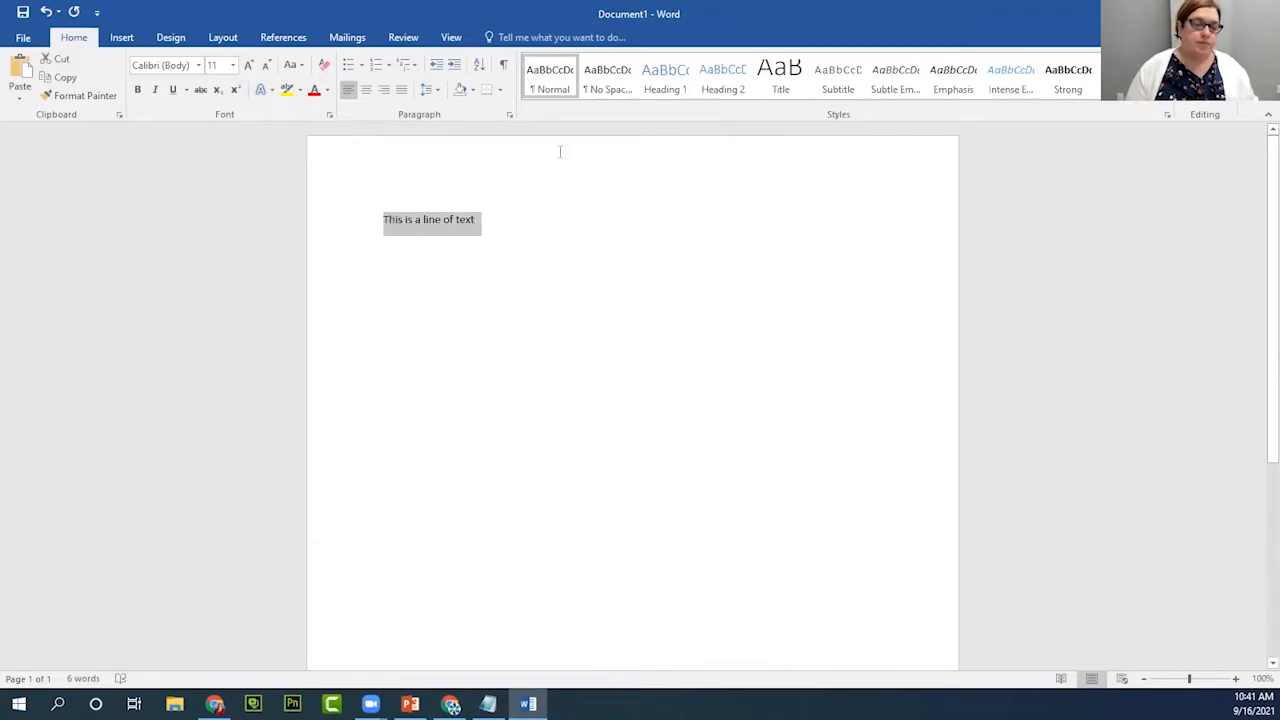
pyautogui.click(199, 65)
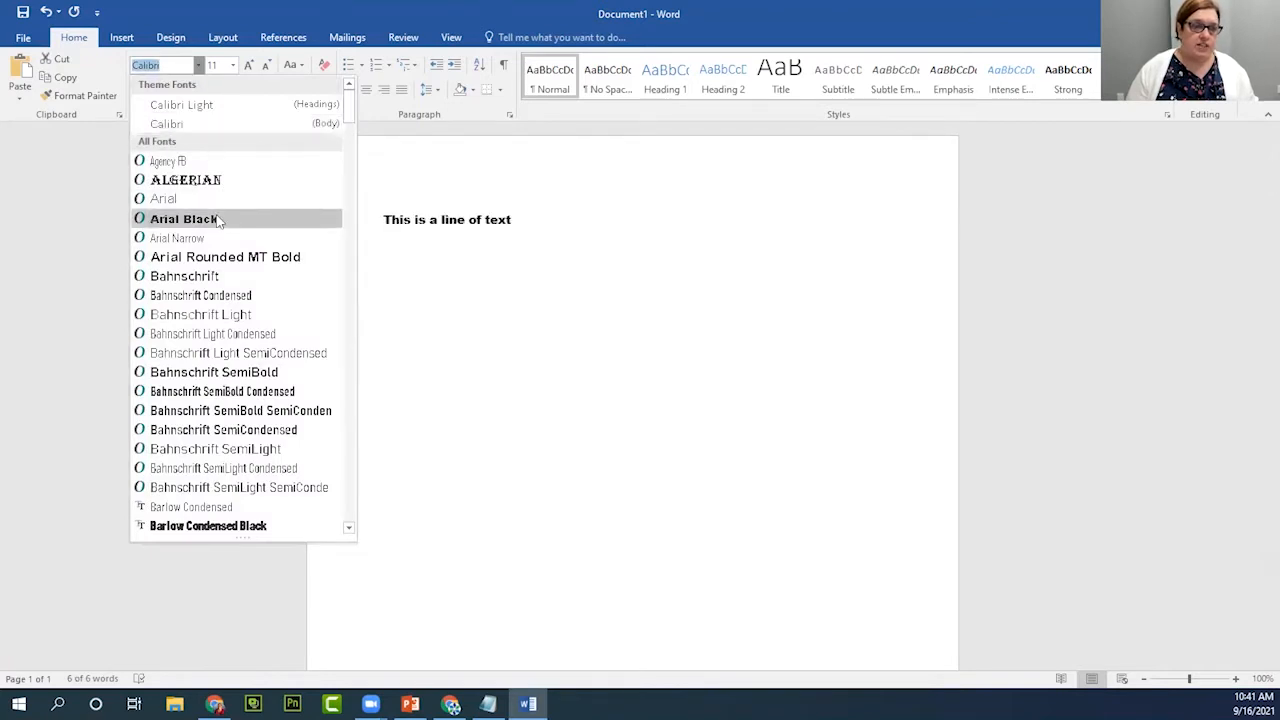
pyautogui.click(200, 218)
pyautogui.click(232, 65)
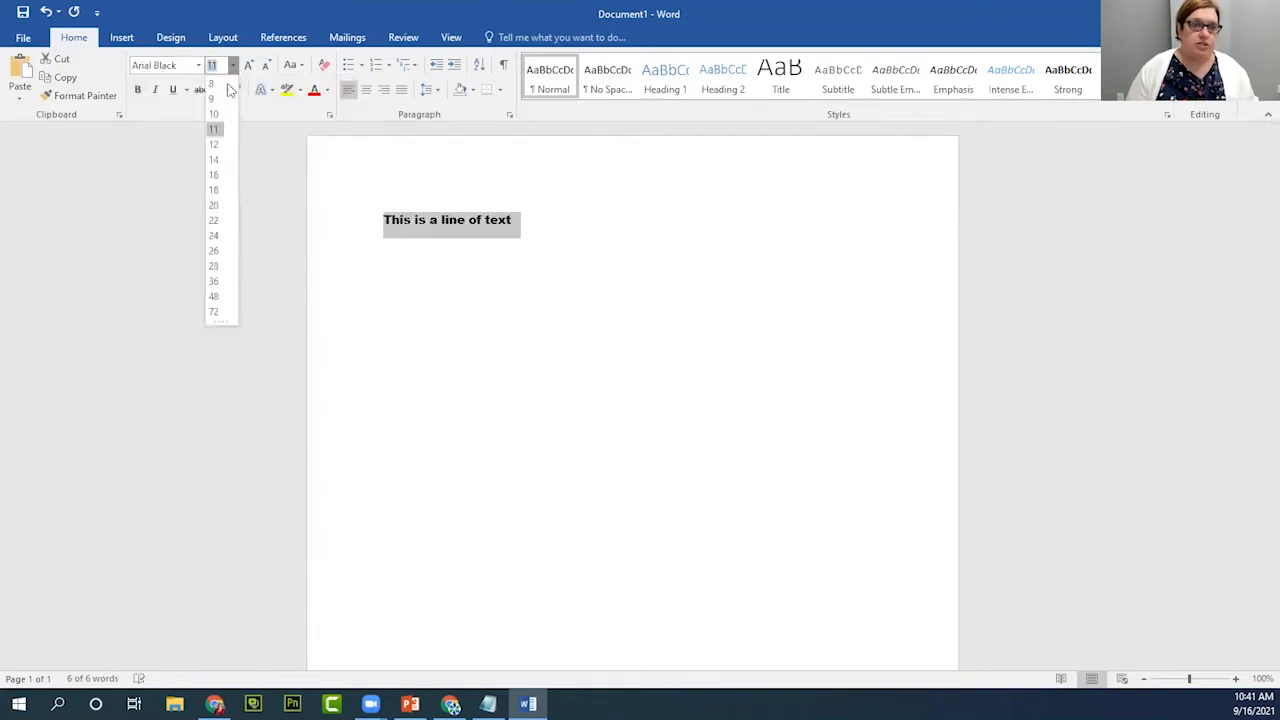
pyautogui.click(212, 238)
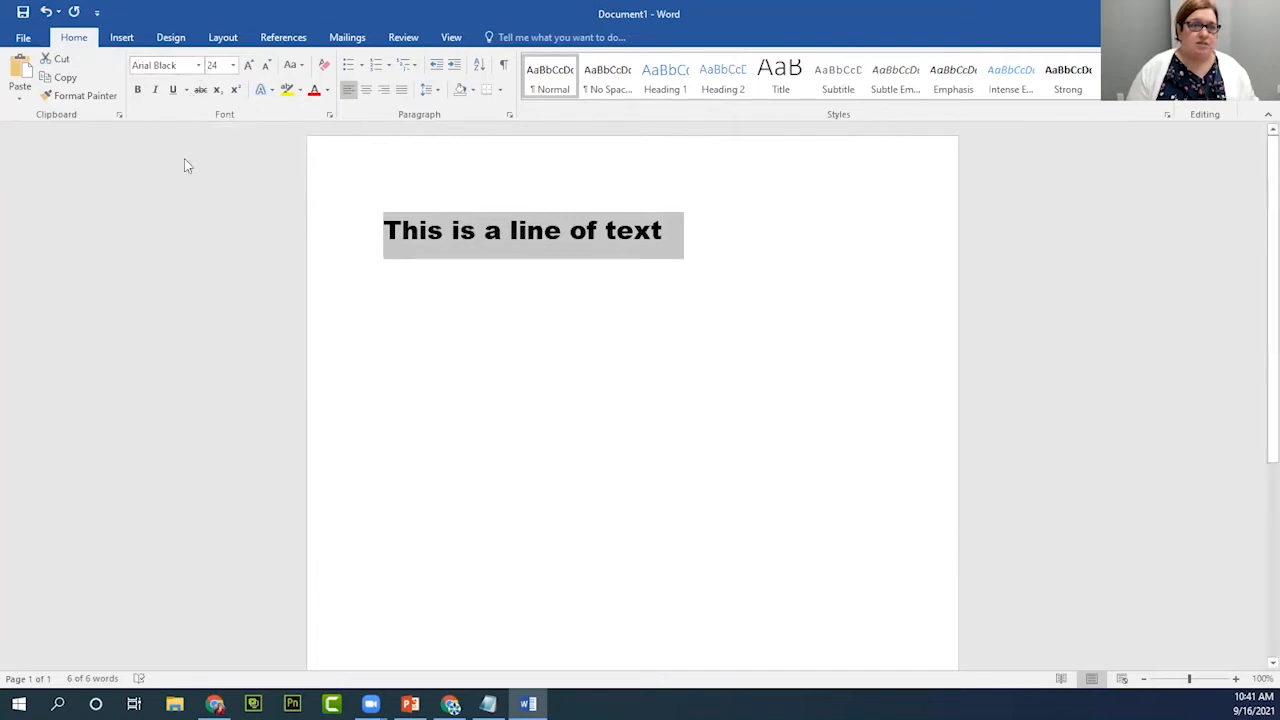
# Set the font size of the whole line of text to 18.
pyautogui.hotkey('ctrl', 'shift', 'f')
pyautogui.hotkey('ctrl', 'a')
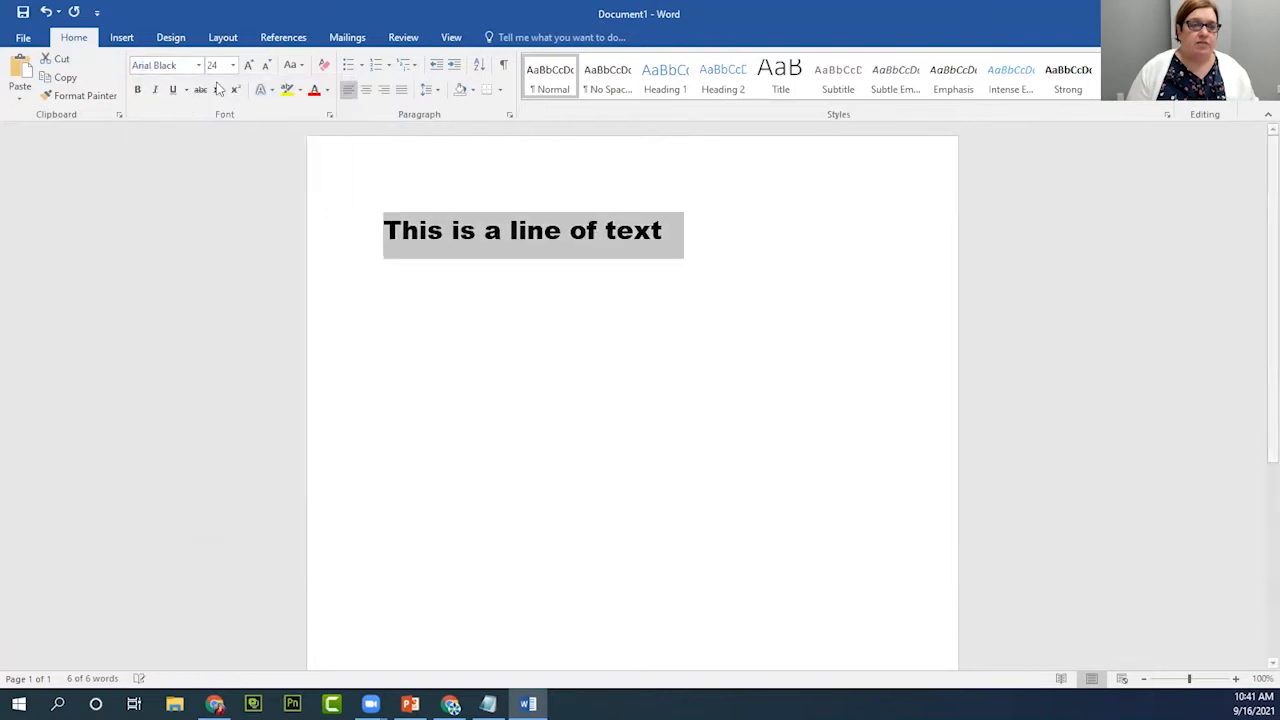
pyautogui.click(233, 65)
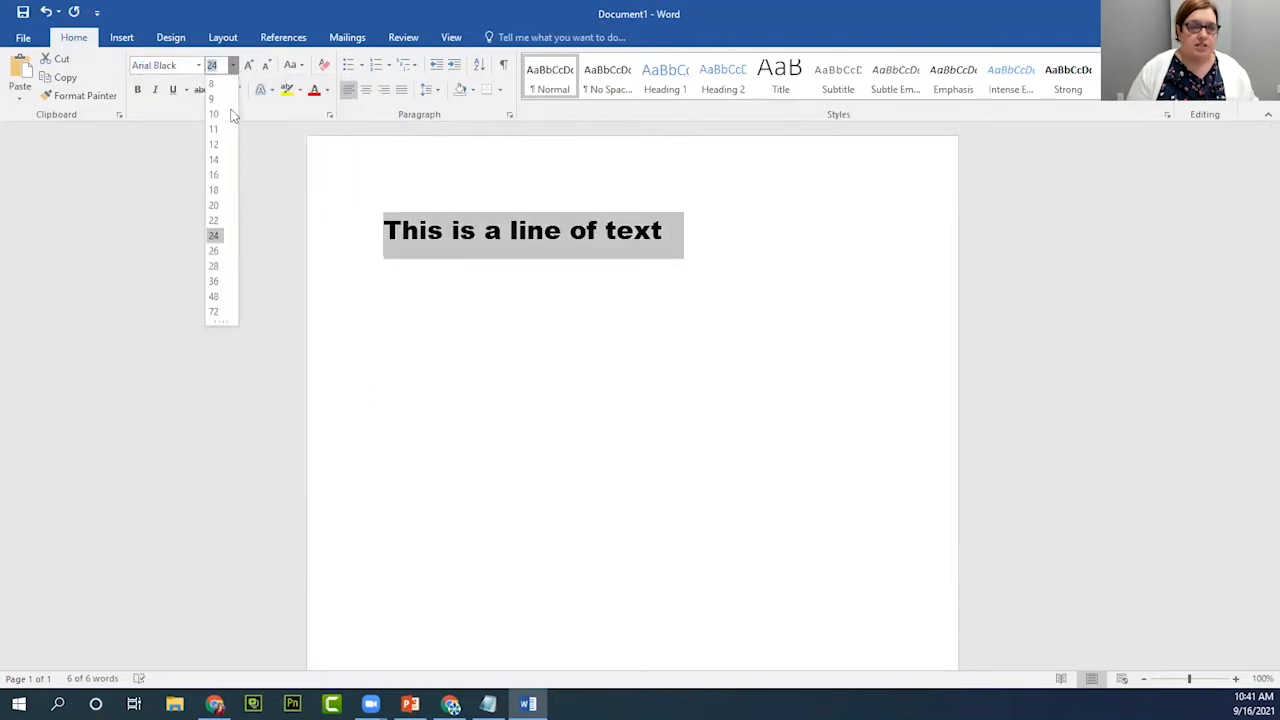
pyautogui.click(214, 193)
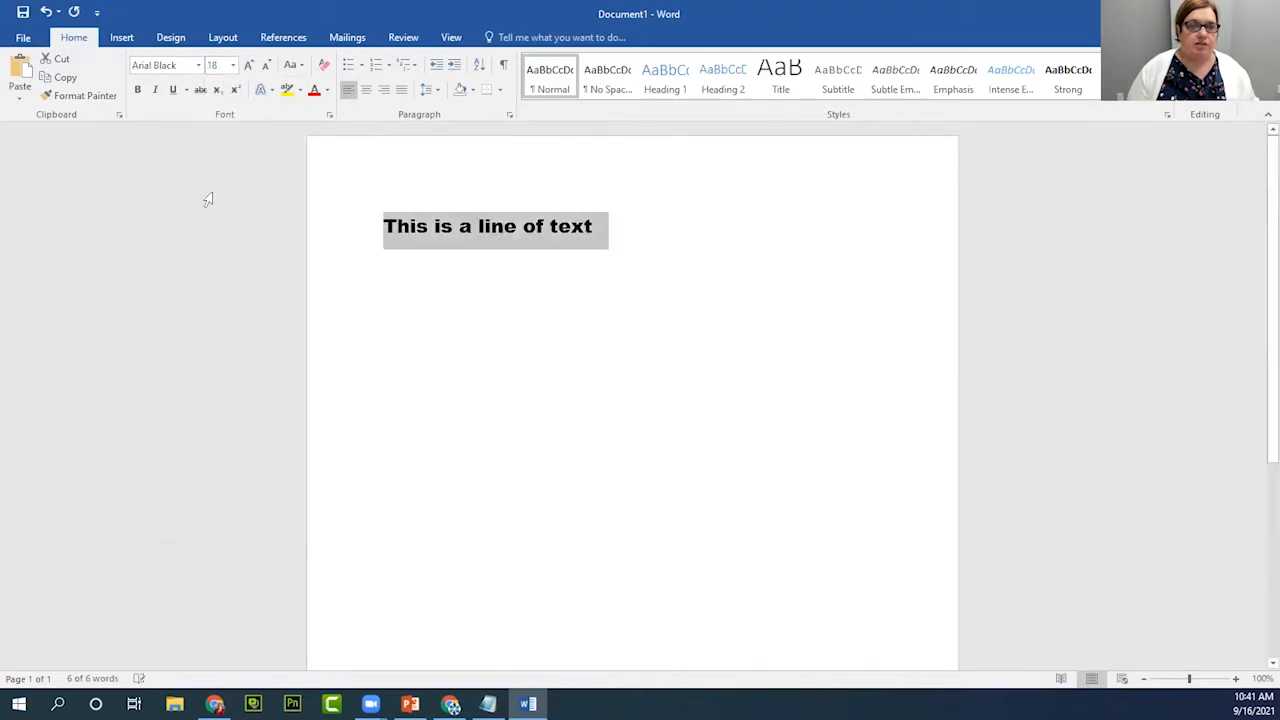
# Set the font colour of the selected line of text to the standard green and clear the selection.
pyautogui.click(313, 92)
pyautogui.click(326, 91)
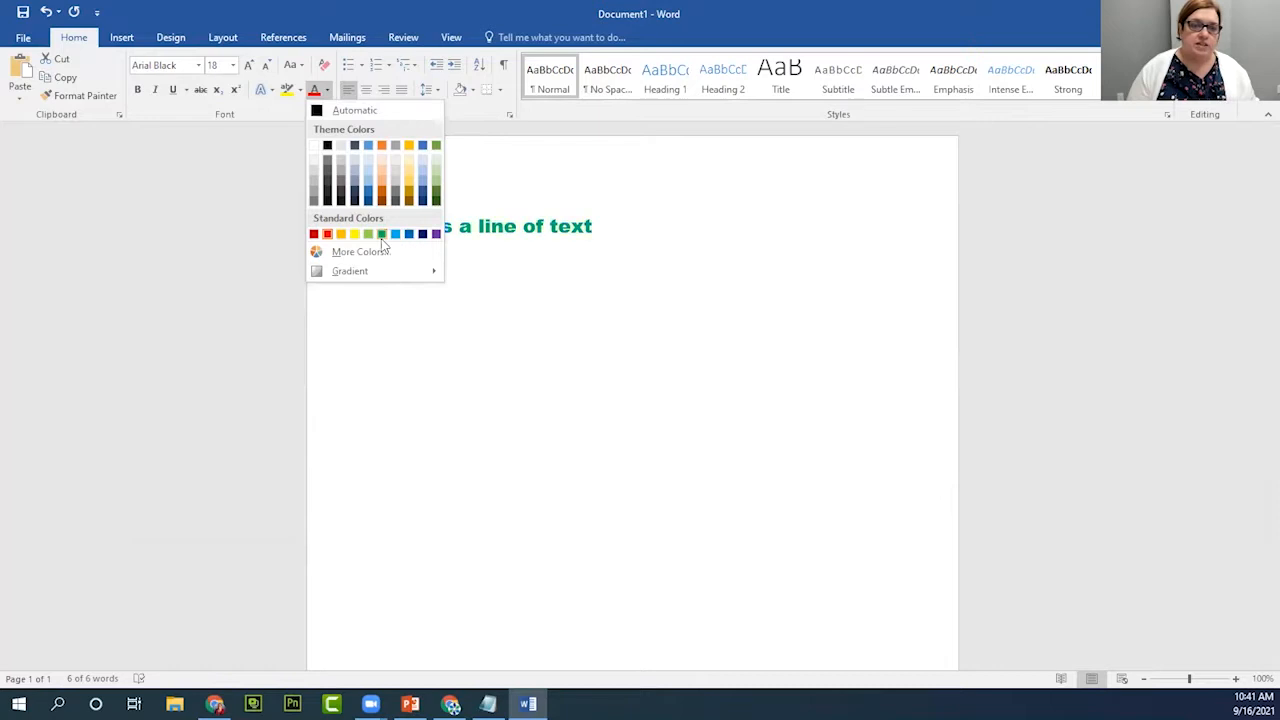
pyautogui.click(381, 234)
pyautogui.click(449, 318)
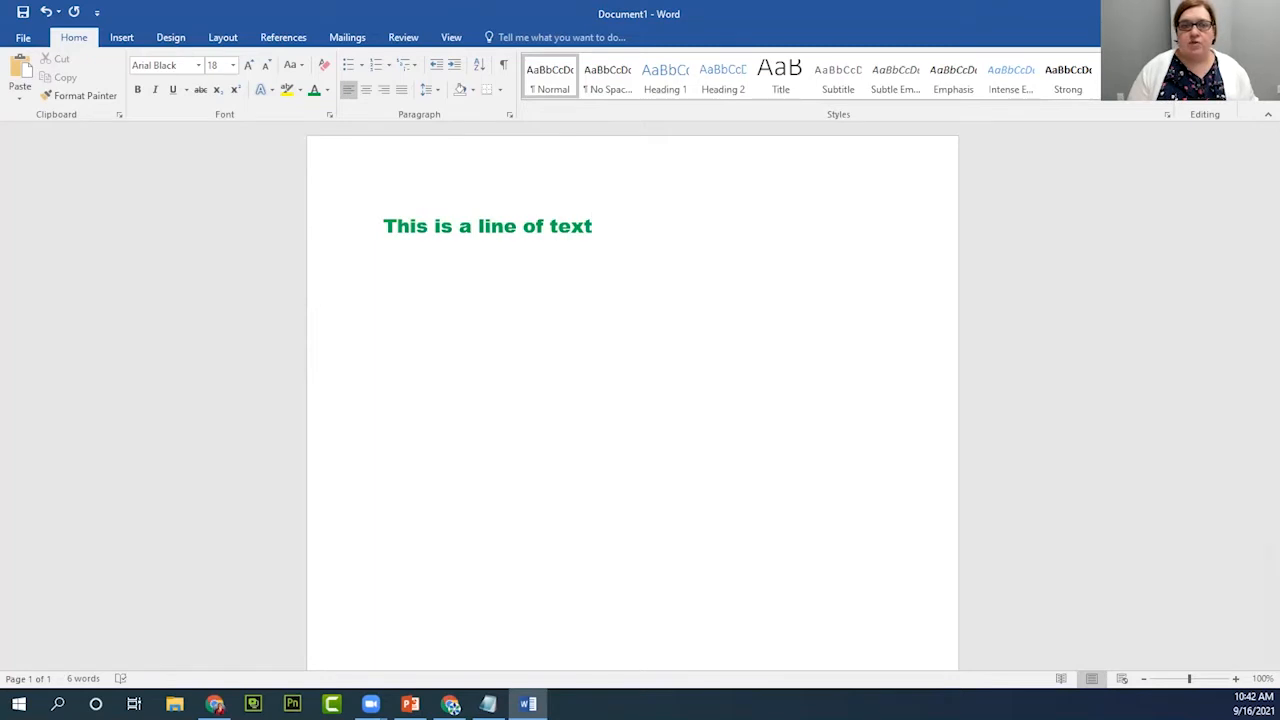
# Close the document without saving its changes.
pyautogui.click(1263, 13)
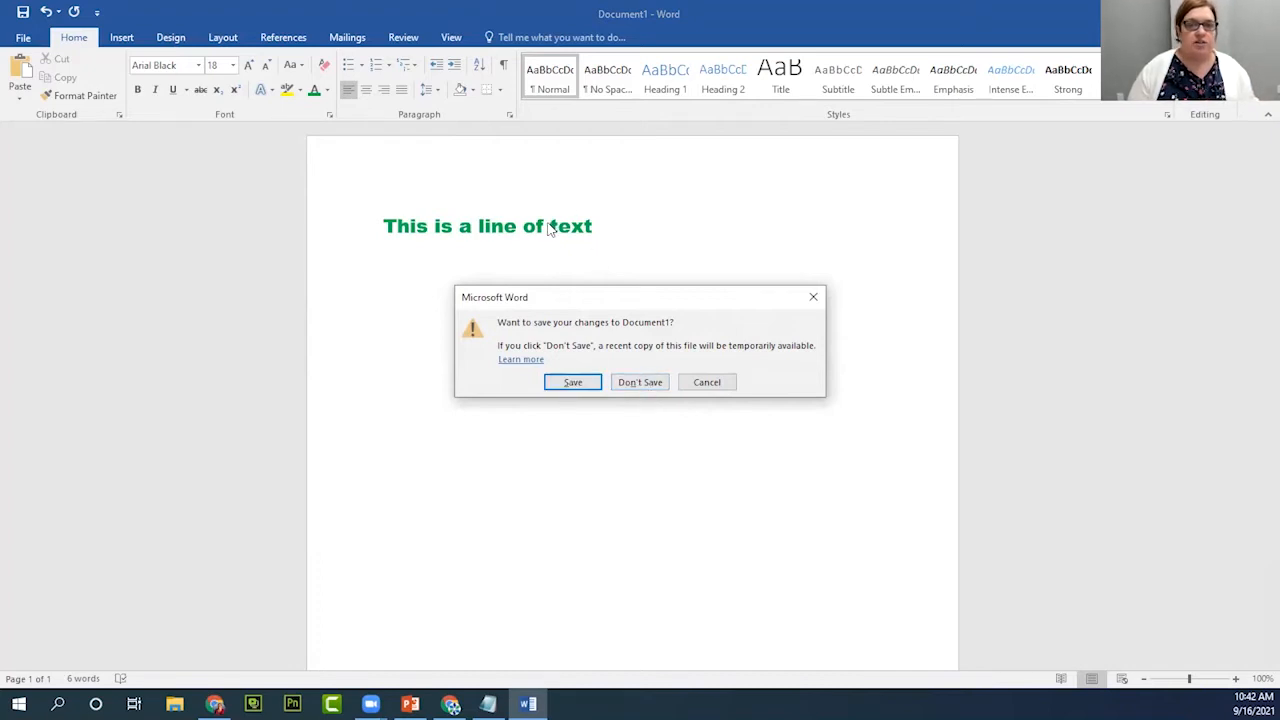
pyautogui.click(641, 384)
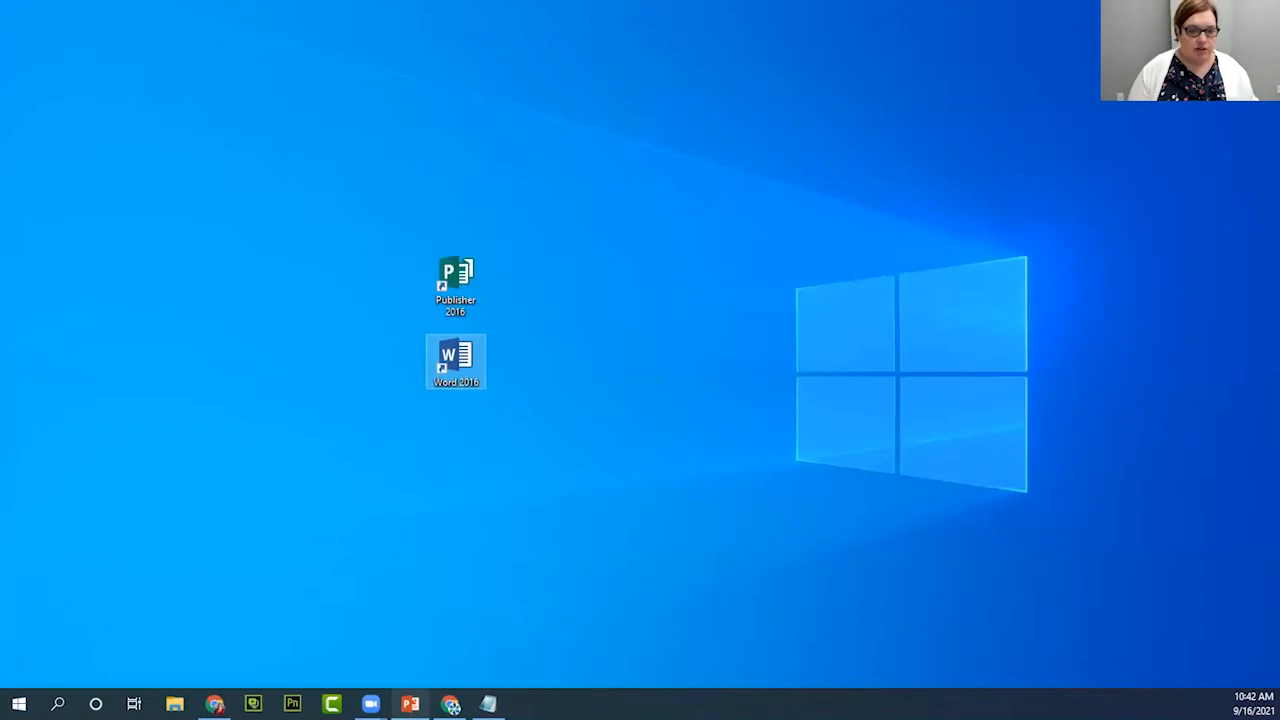
# Switch to the PowerPoint presentation, start the slide show from the current slide and advance to the Getting Oriented slide.
pyautogui.click(410, 704)
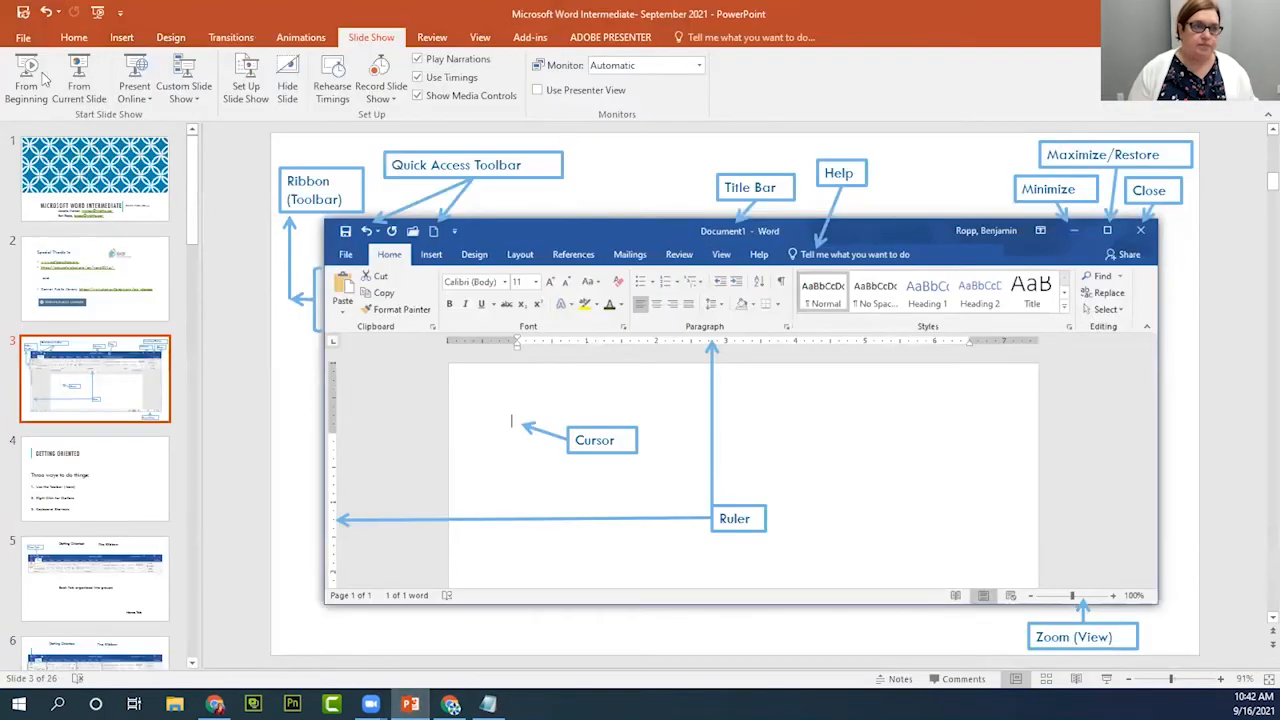
pyautogui.click(79, 76)
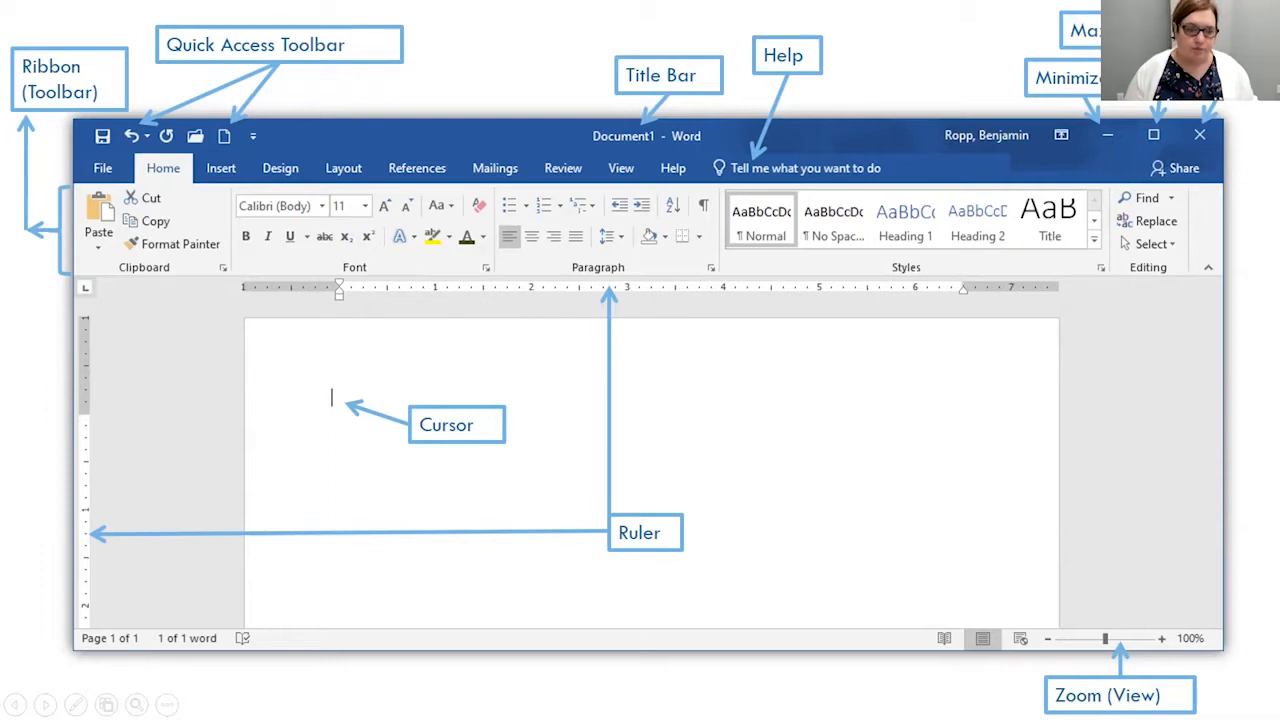
pyautogui.press('Right')
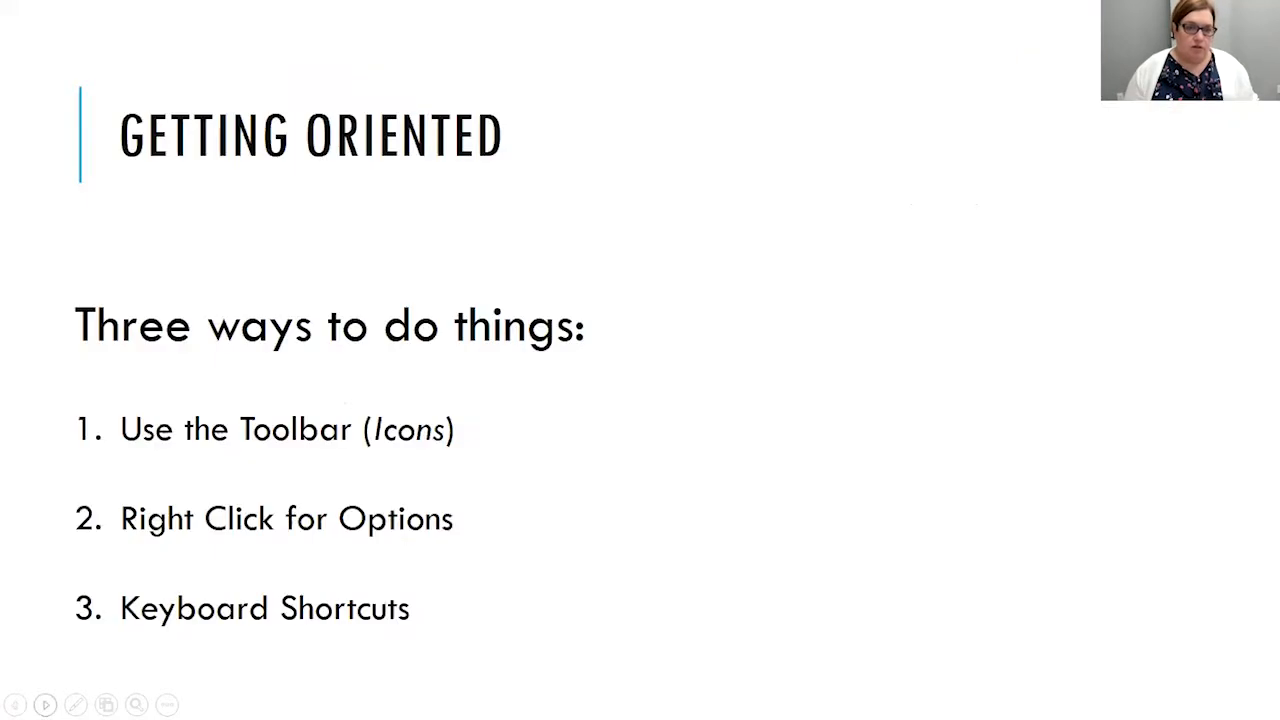
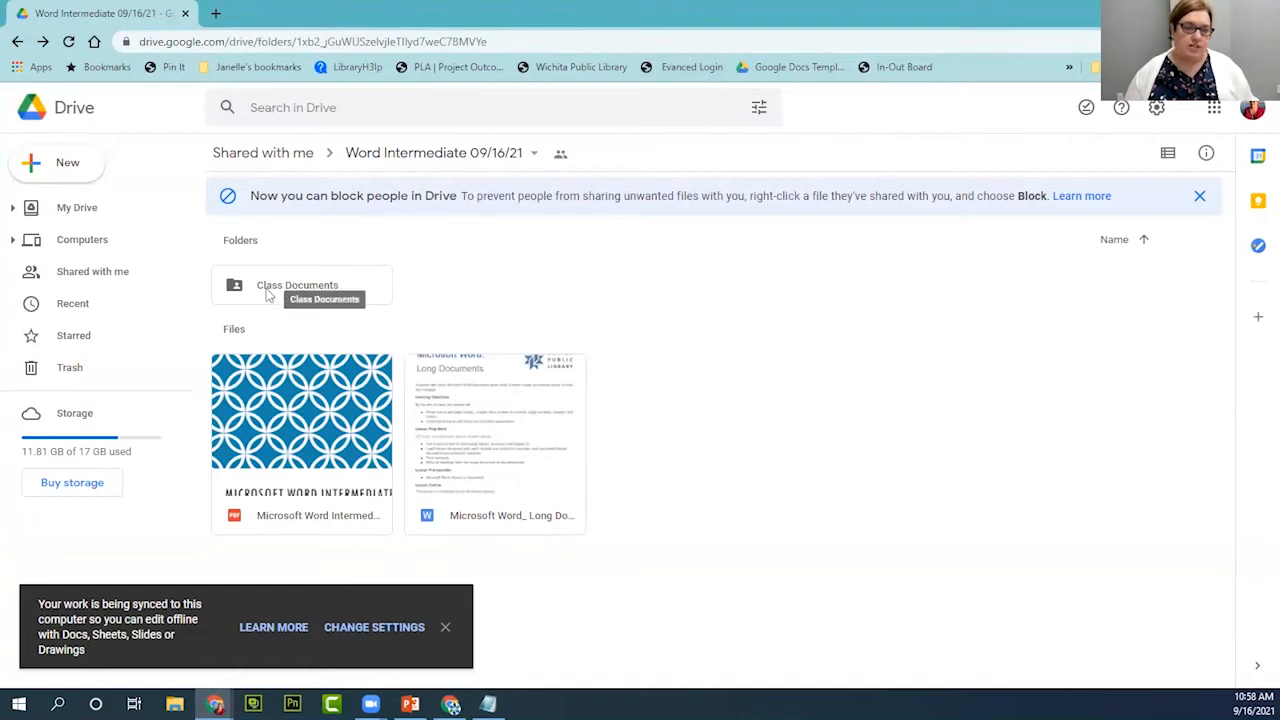
# Open the Class Documents folder in Google Drive and download the Long Documents - Recipes and DEMO Long Documents - Recipes files.
pyautogui.doubleClick(256, 294)
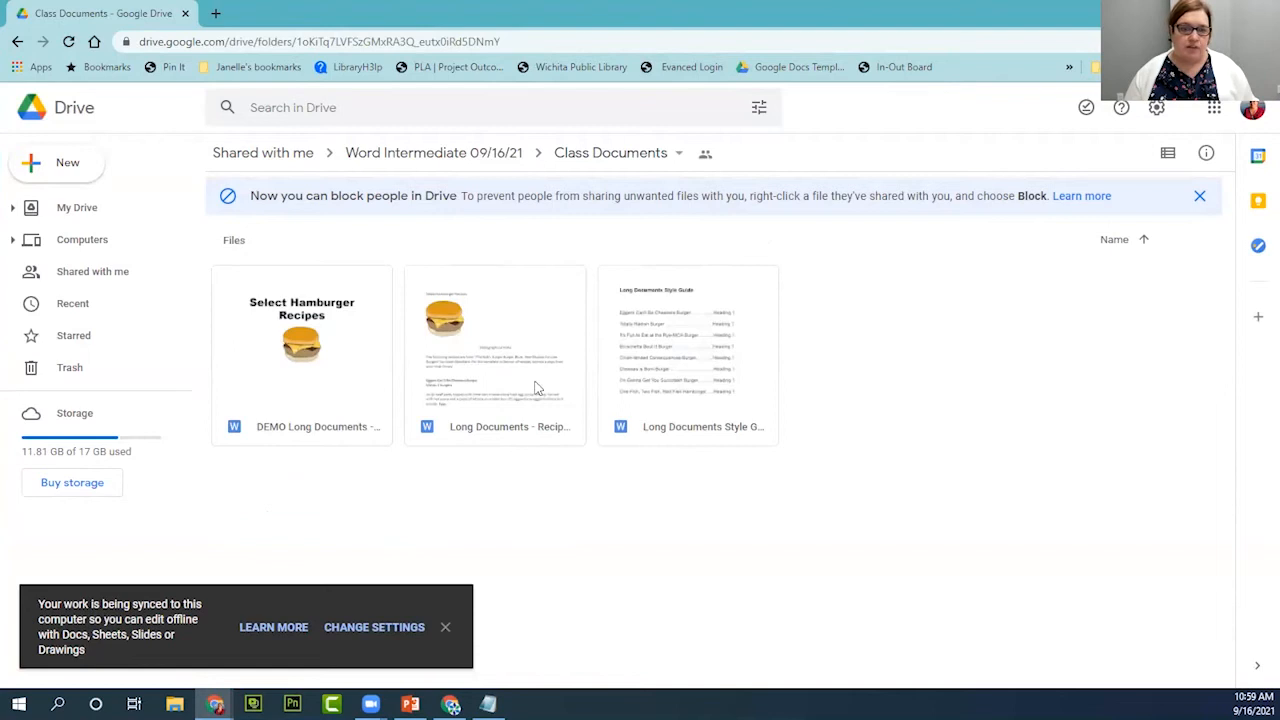
pyautogui.rightClick(488, 381)
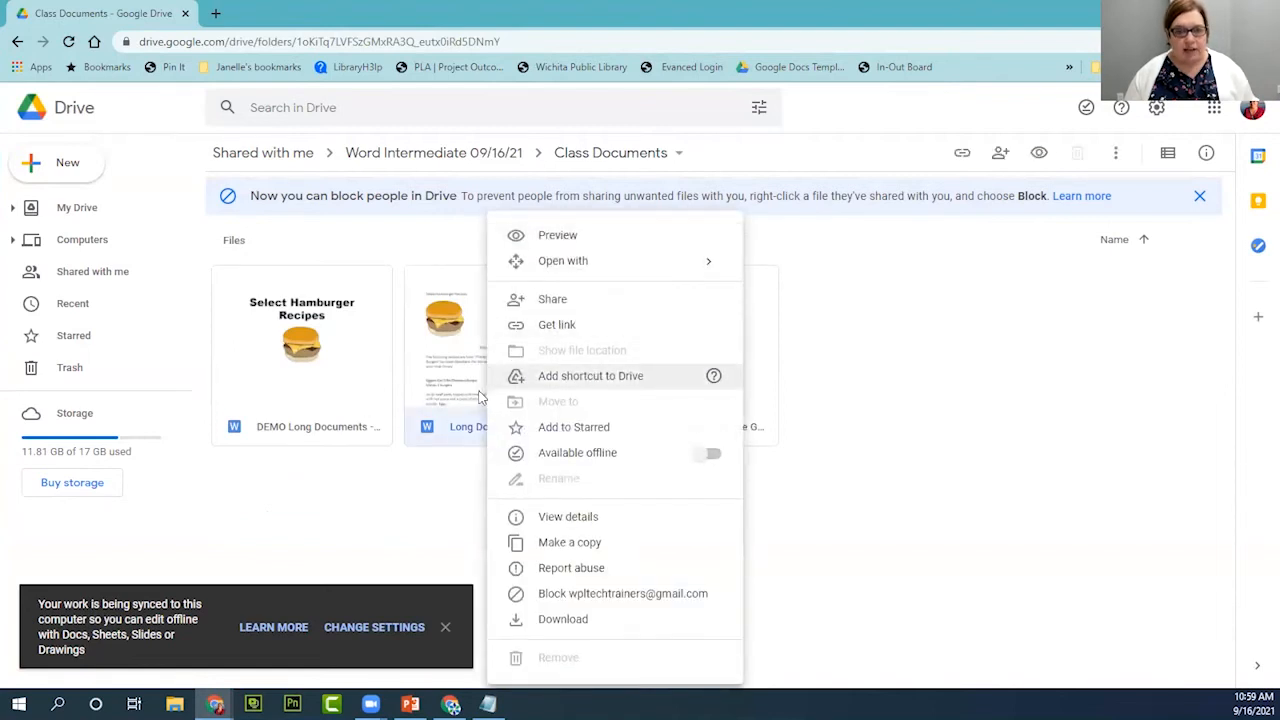
pyautogui.click(576, 623)
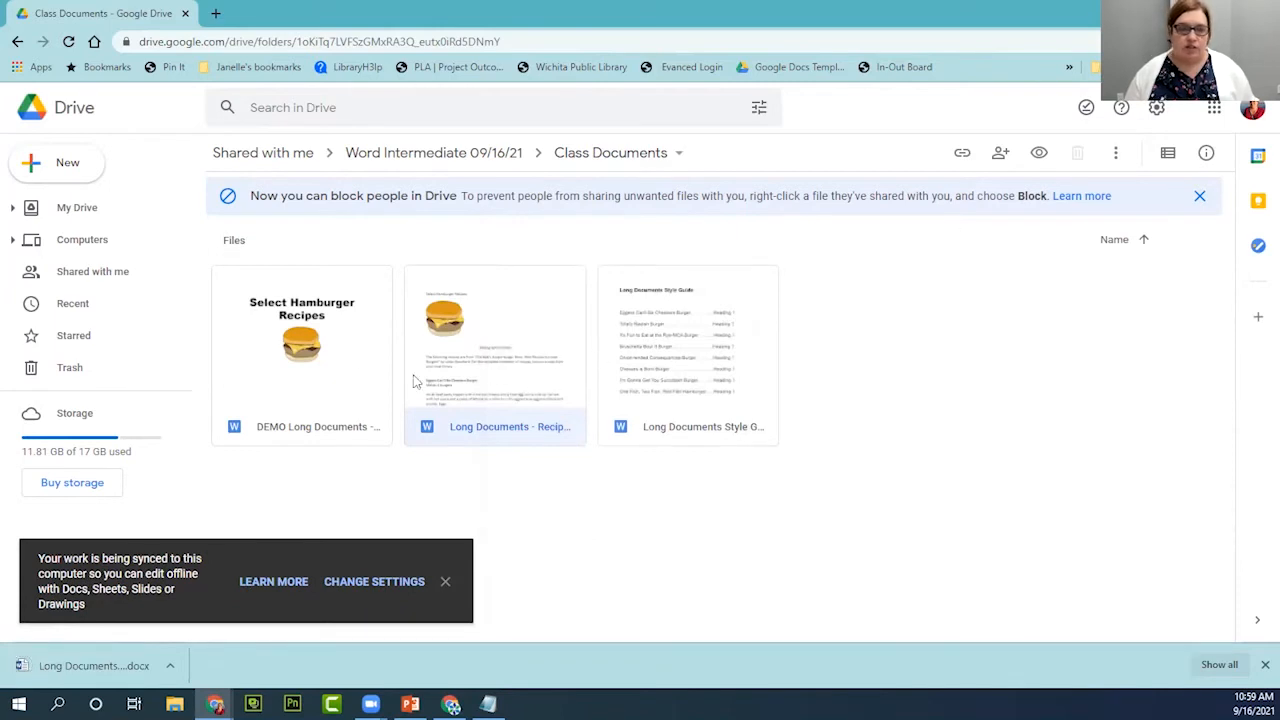
pyautogui.rightClick(316, 378)
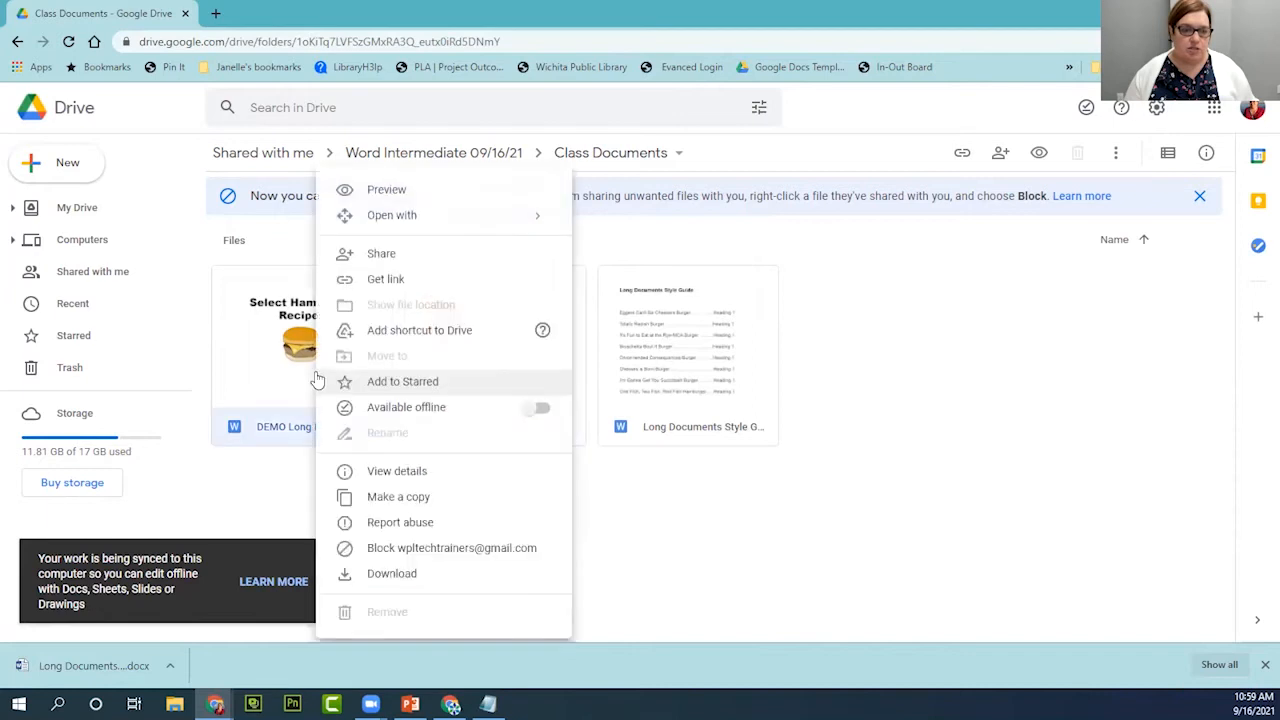
pyautogui.click(389, 575)
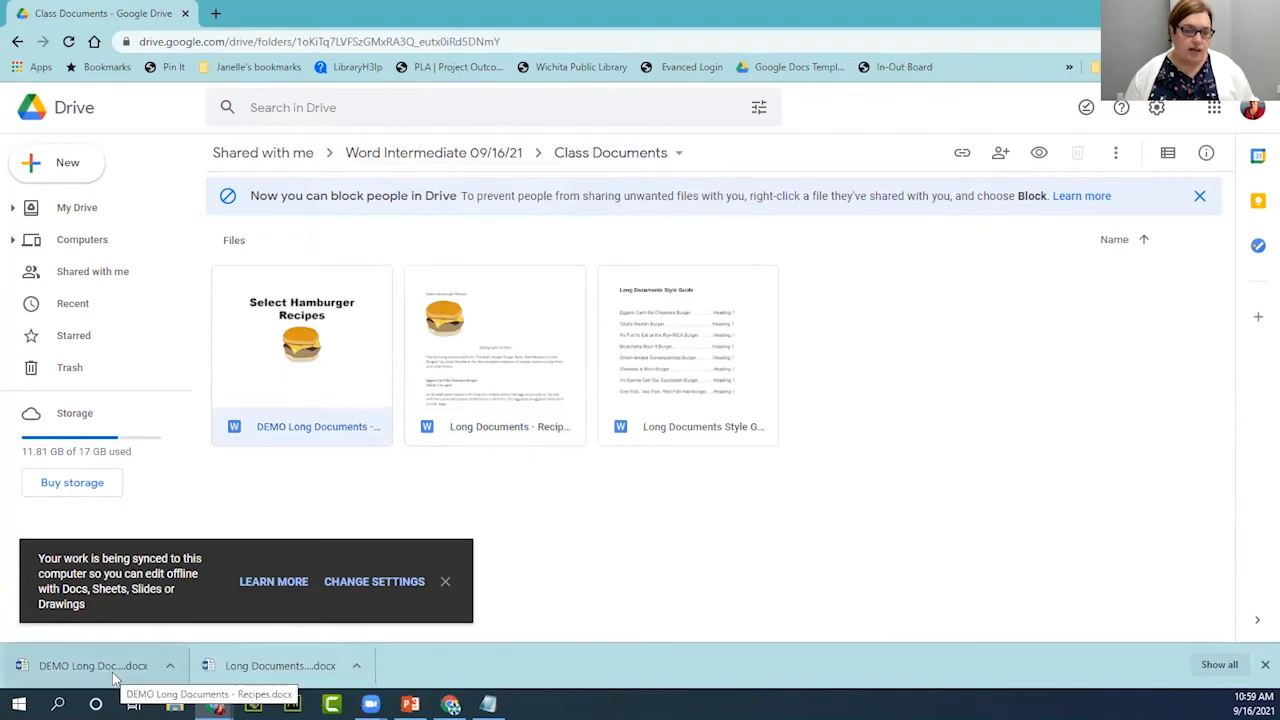
# Open the downloaded Long Documents - Recipes file for editing in Word and set its zoom to 120%.
pyautogui.click(228, 680)
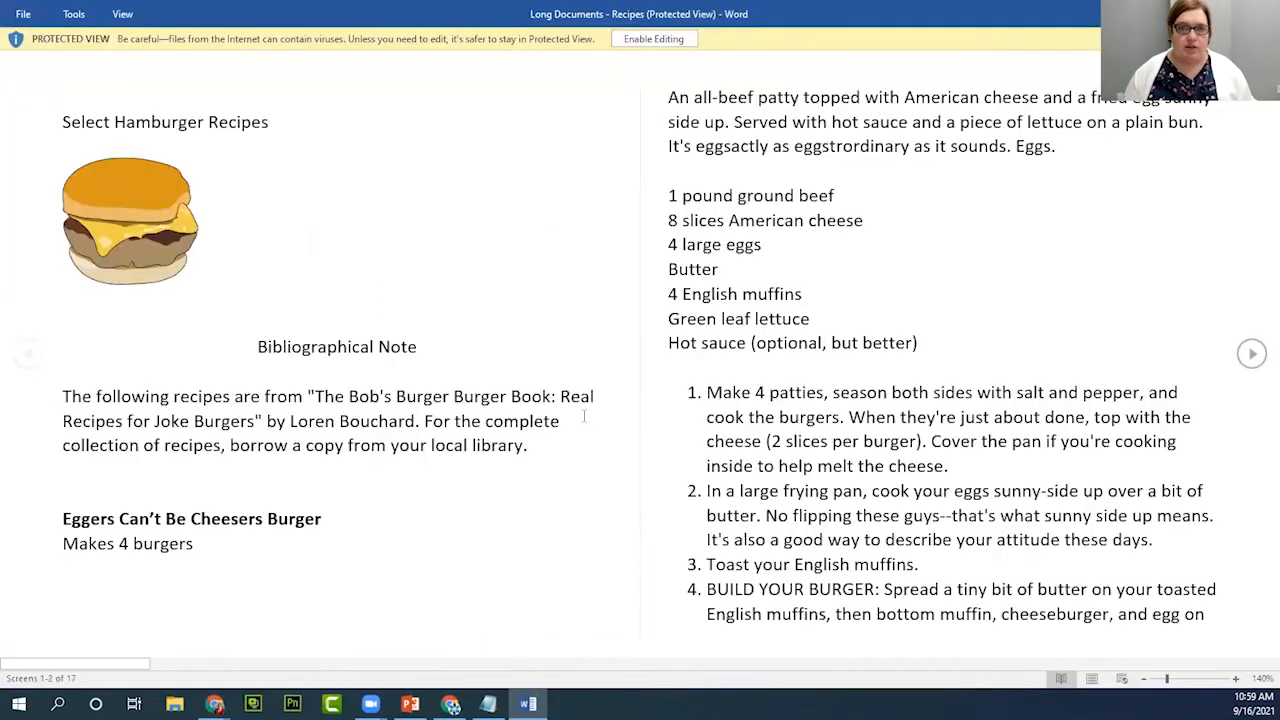
pyautogui.click(654, 40)
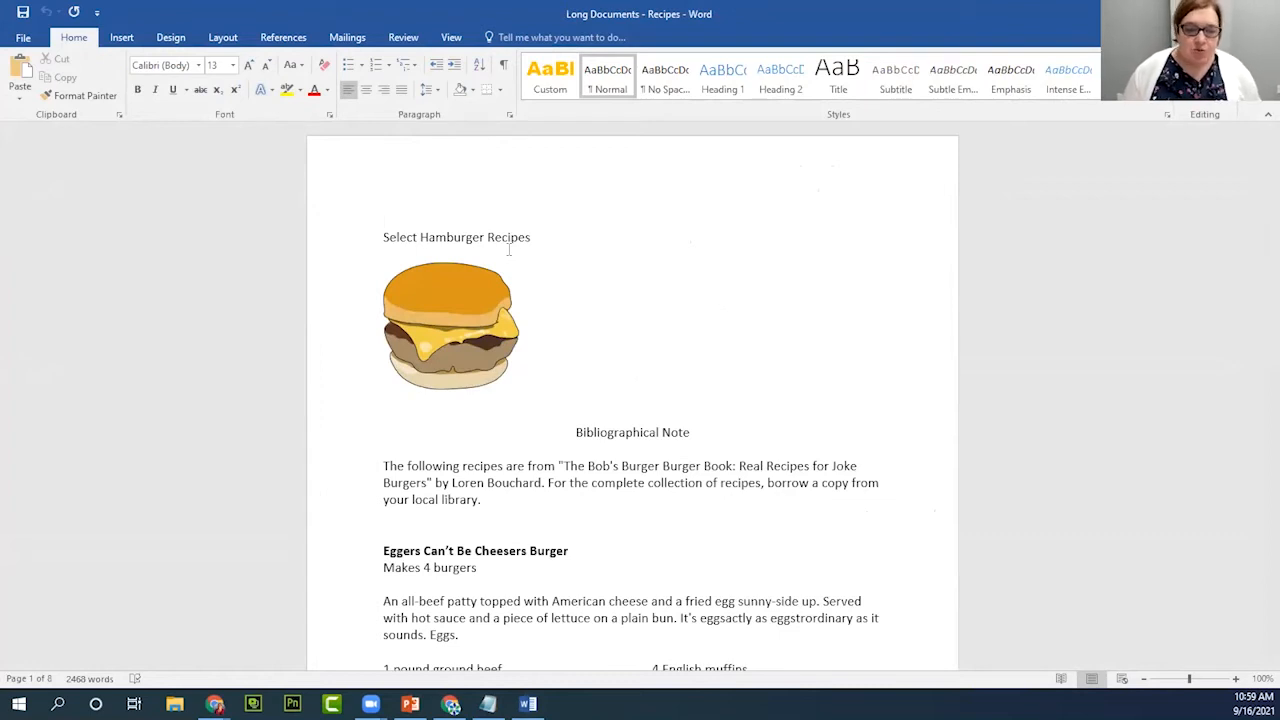
pyautogui.scroll(-1, 508, 250)
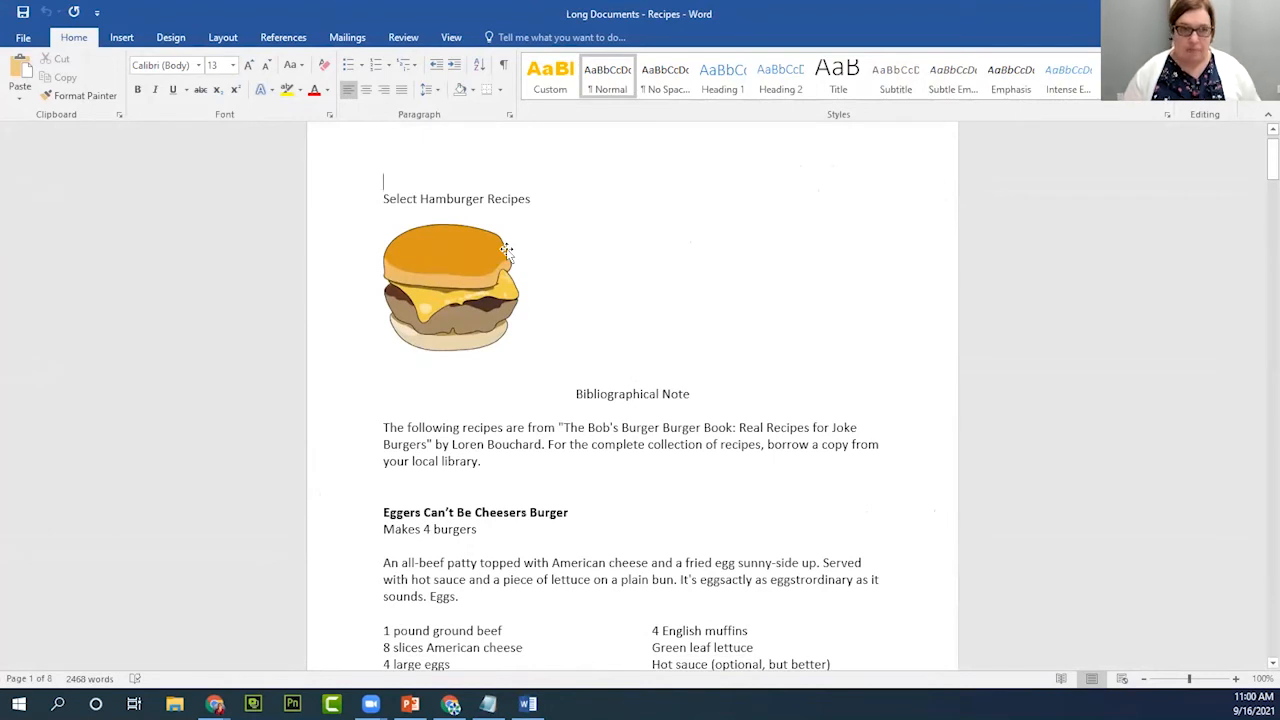
pyautogui.press('Down')
pyautogui.press('Down')
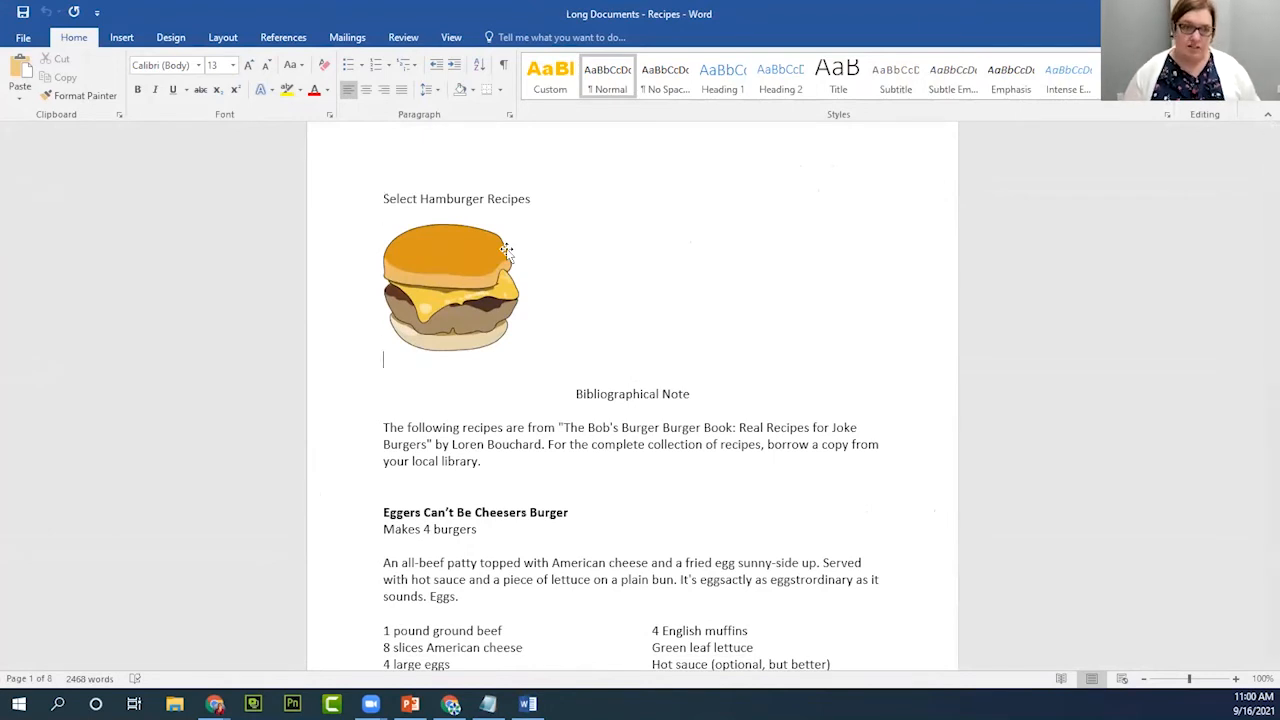
pyautogui.press('Down')
pyautogui.press('Down')
pyautogui.press('Down')
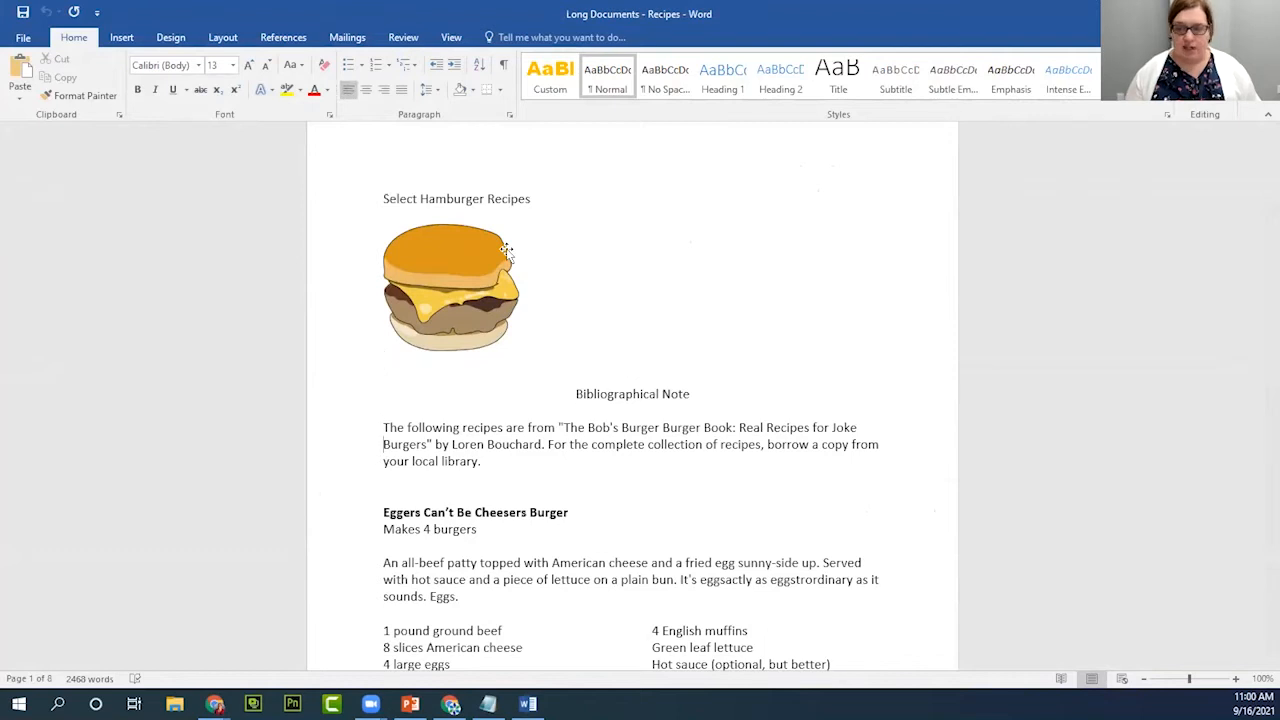
pyautogui.click(1236, 680)
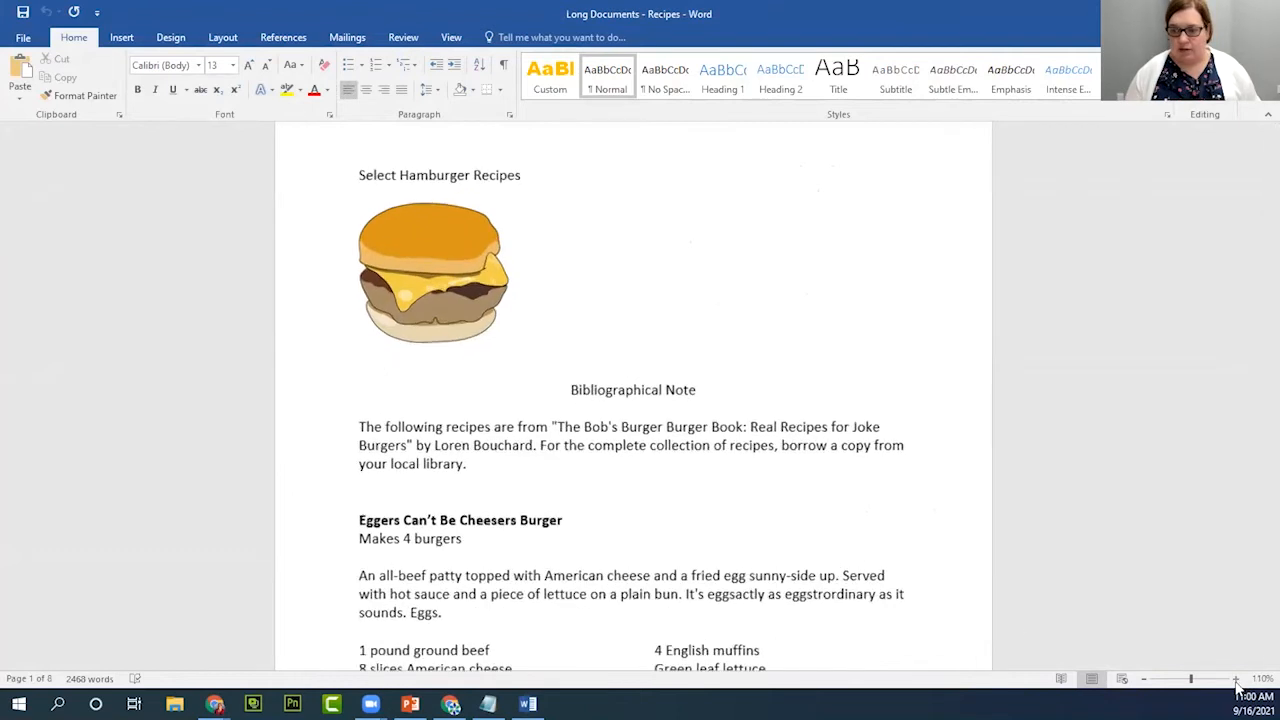
pyautogui.click(1236, 681)
pyautogui.scroll(2, 907, 368)
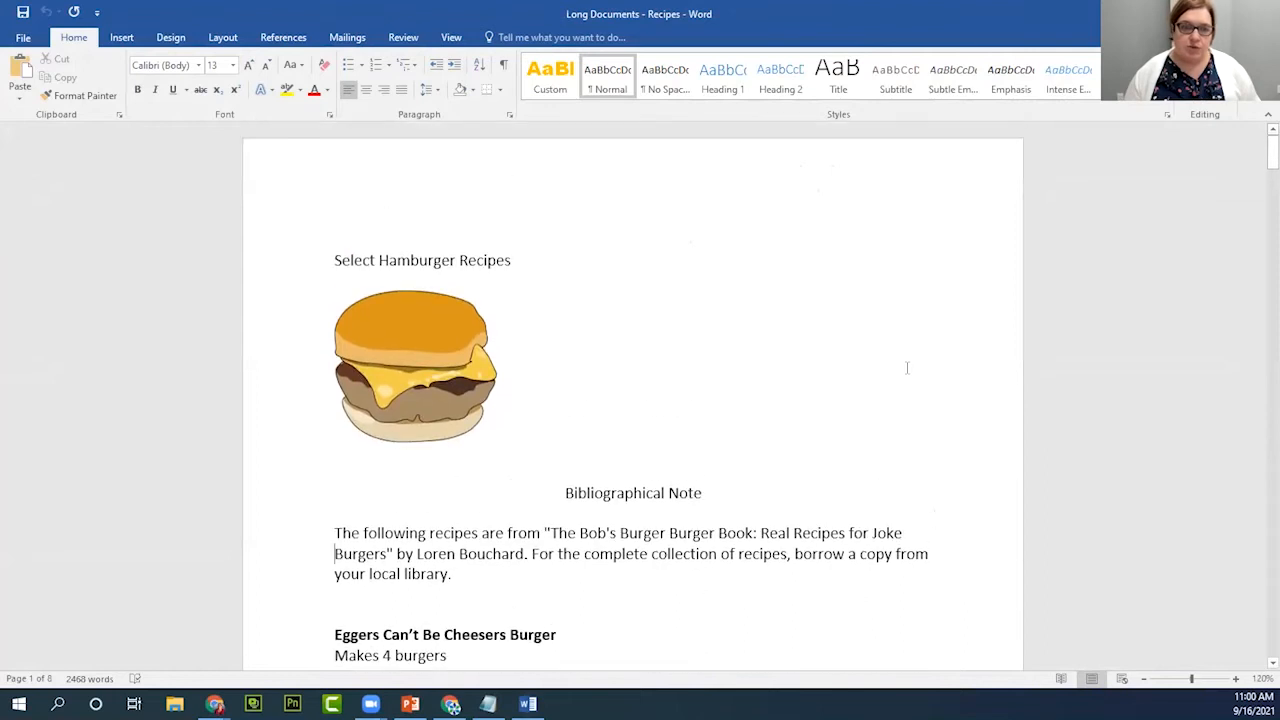
# Look through the pages of the unformatted recipes document to examine how its headings, ingredients and instructions are laid out.
pyautogui.scroll(-4, 907, 368)
pyautogui.scroll(-10, 907, 368)
pyautogui.scroll(-8, 907, 368)
pyautogui.scroll(-7, 907, 368)
pyautogui.scroll(-6, 907, 368)
pyautogui.scroll(-7, 907, 368)
pyautogui.scroll(-3, 907, 368)
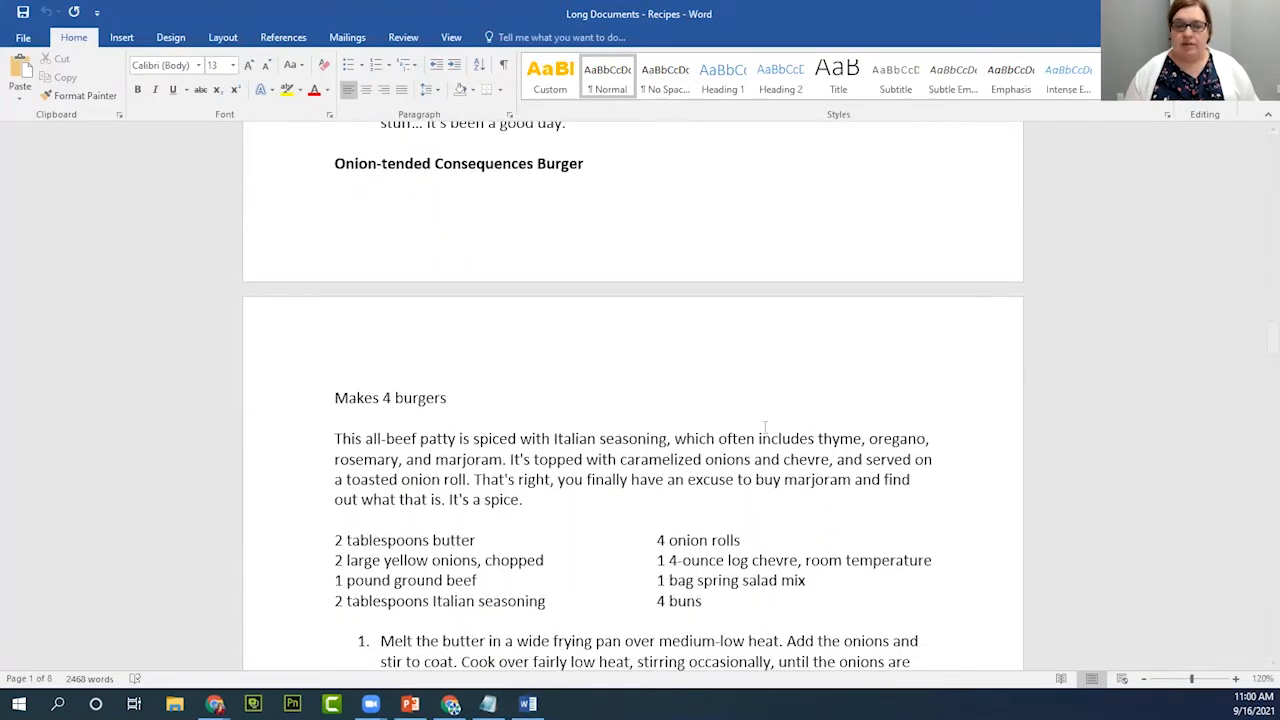
pyautogui.scroll(-9, 765, 427)
pyautogui.scroll(-6, 741, 476)
pyautogui.scroll(-3, 741, 480)
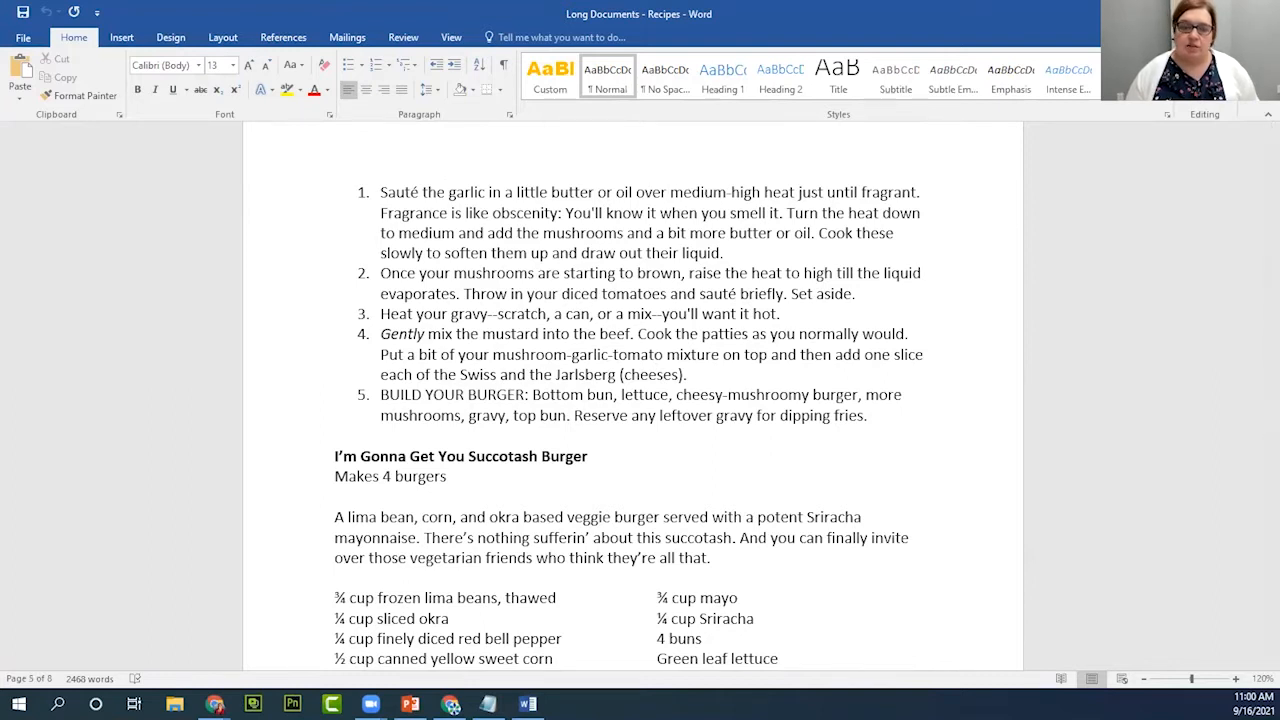
# Minimize the recipes document and open the downloaded DEMO Long Documents - Recipes file for editing.
pyautogui.click(1188, 13)
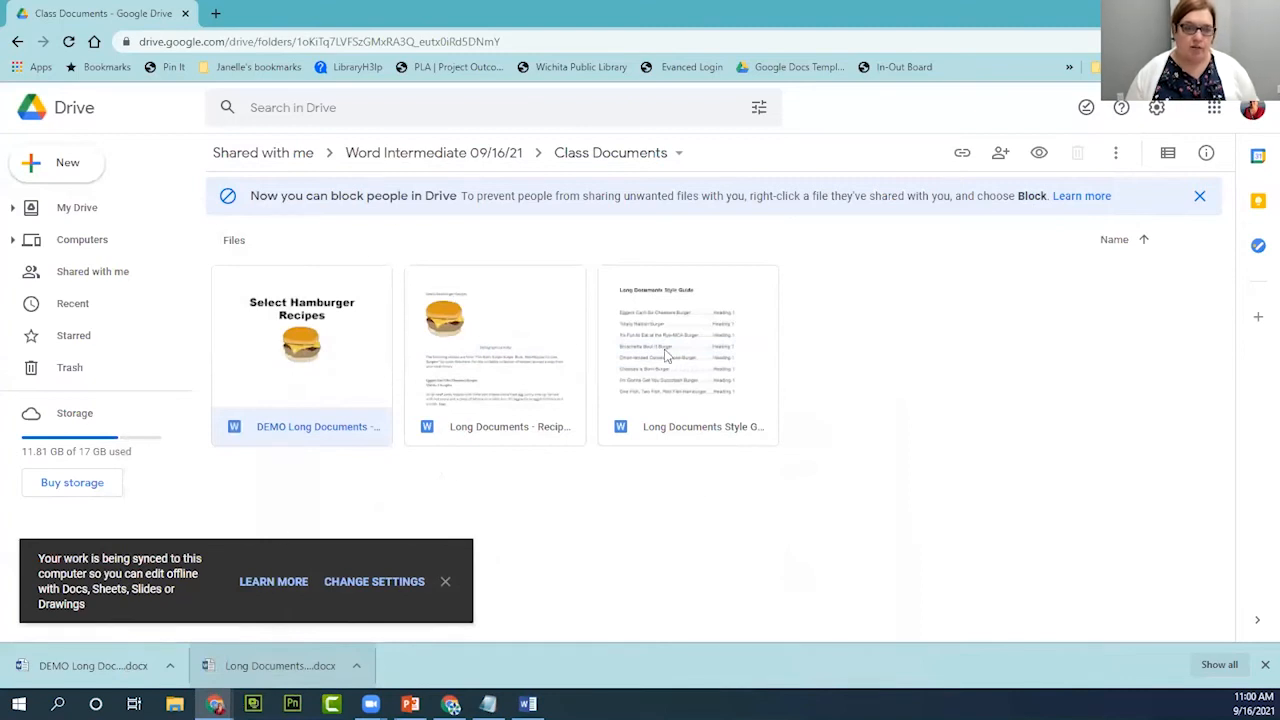
pyautogui.click(75, 676)
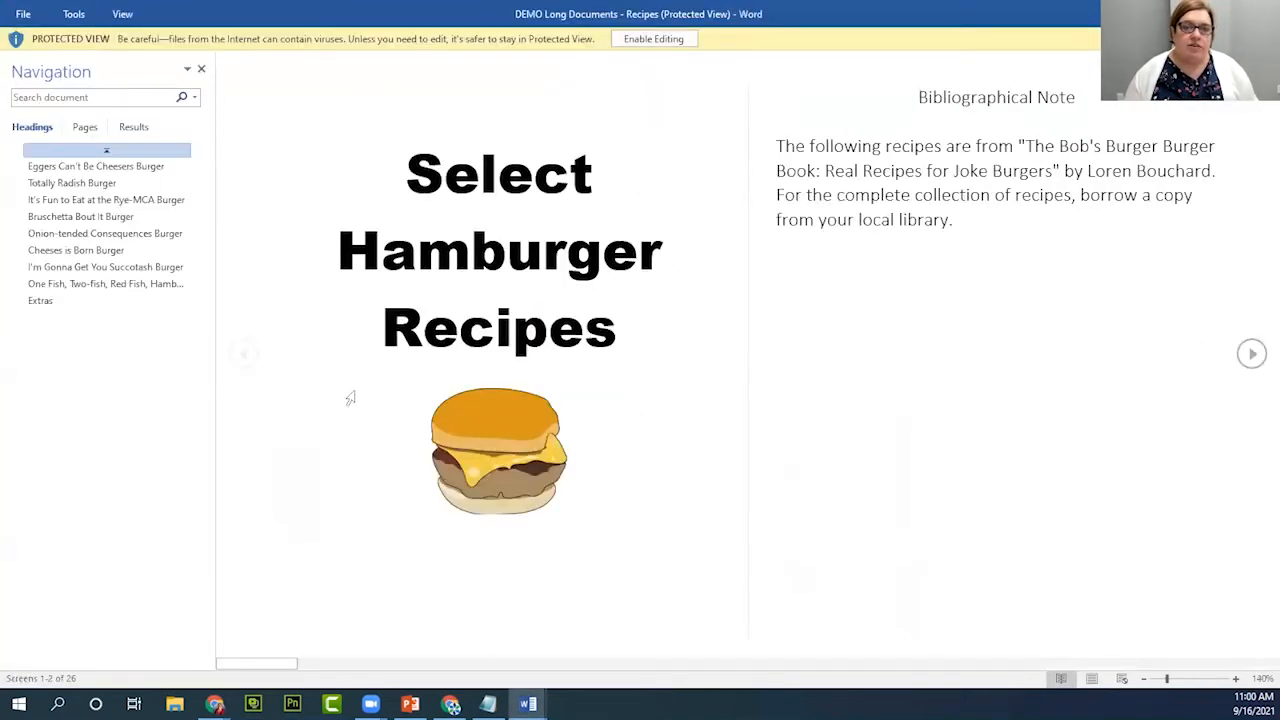
pyautogui.click(652, 39)
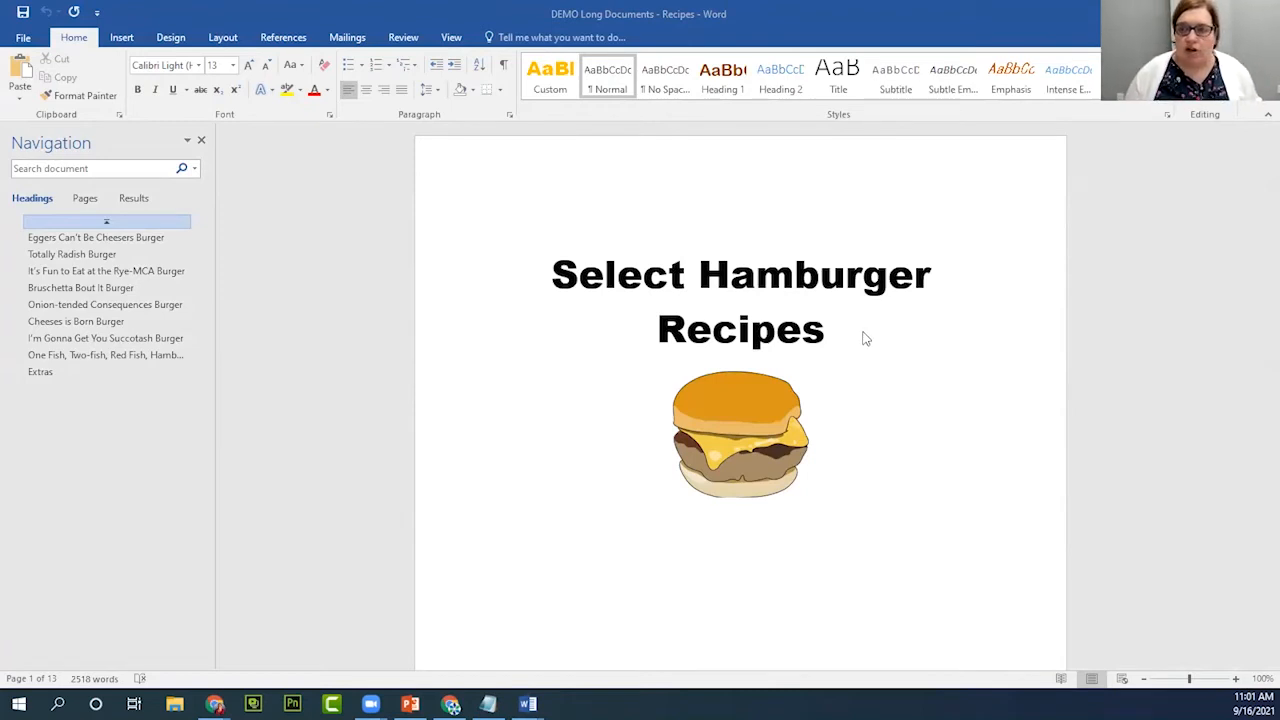
# Skim the opening pages of the DEMO recipes document and return to its cover page.
pyautogui.scroll(-1, 866, 339)
pyautogui.scroll(1, 866, 339)
pyautogui.scroll(-10, 866, 339)
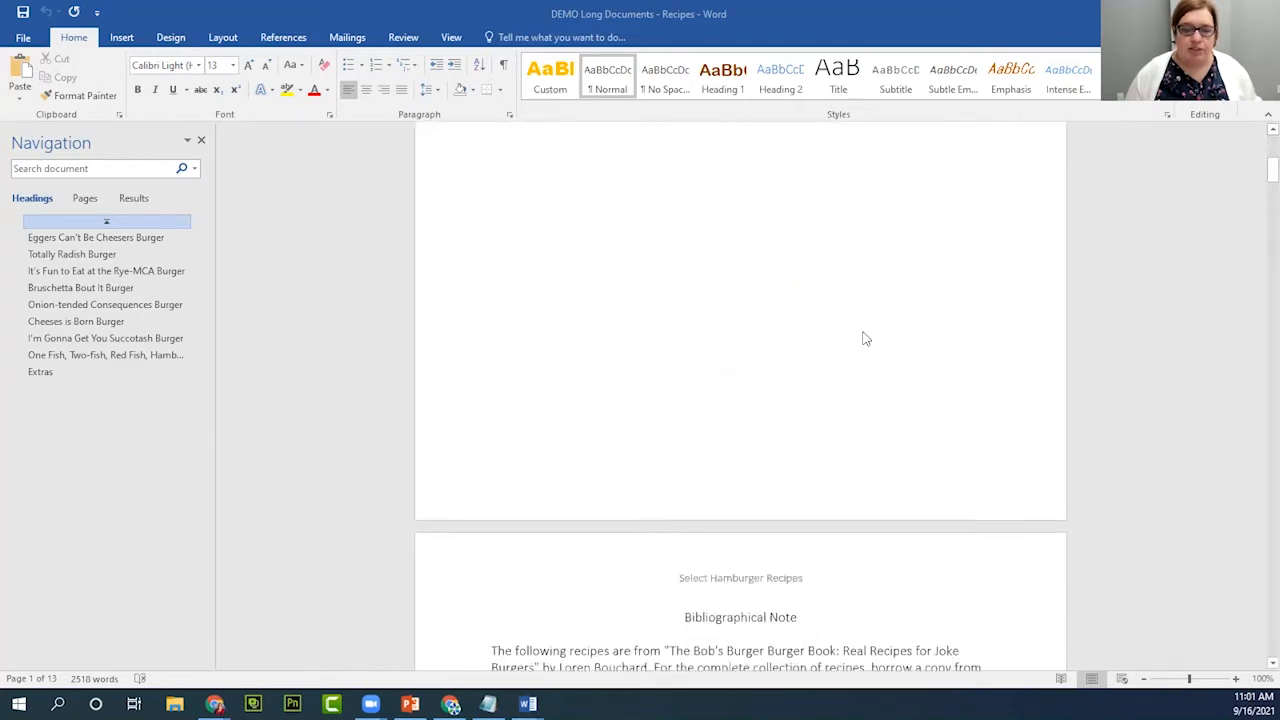
pyautogui.scroll(-2, 866, 339)
pyautogui.scroll(-5, 866, 339)
pyautogui.scroll(-5, 866, 339)
pyautogui.scroll(6, 866, 339)
pyautogui.scroll(15, 866, 339)
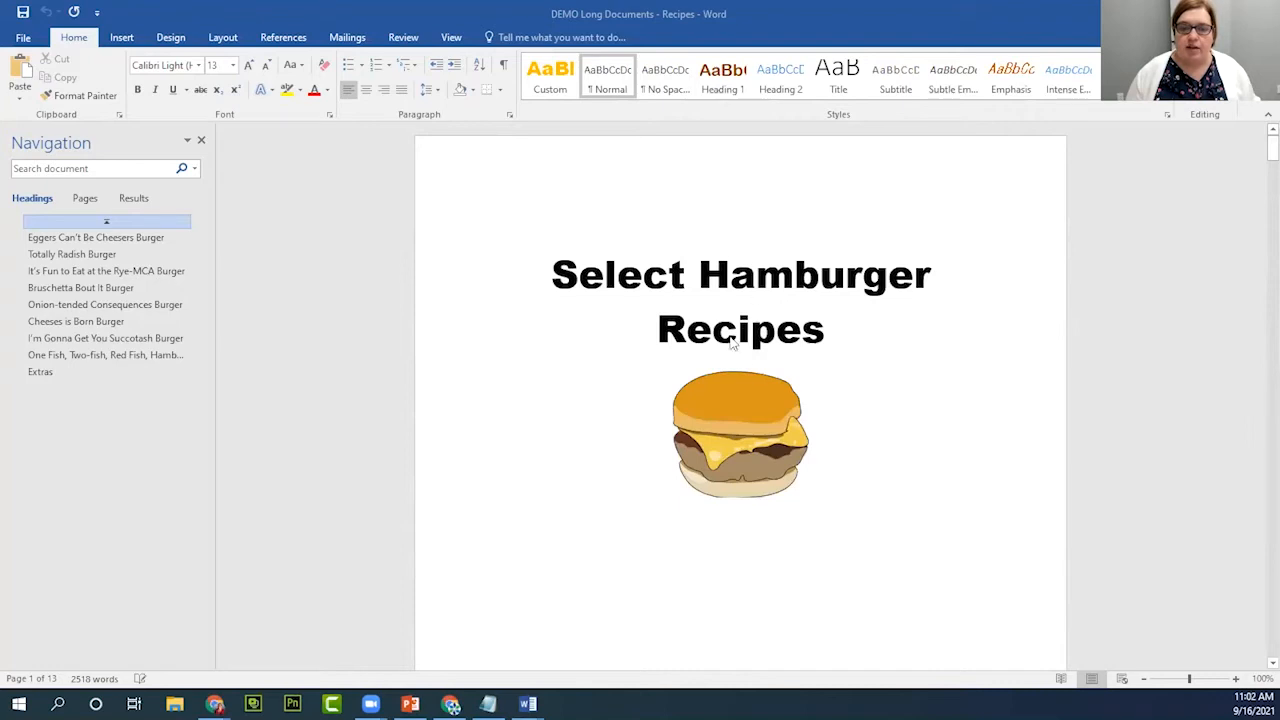
# Examine the demo's header, bibliographical note, table of contents and recipe pages, and return to the cover page.
pyautogui.scroll(-10, 753, 365)
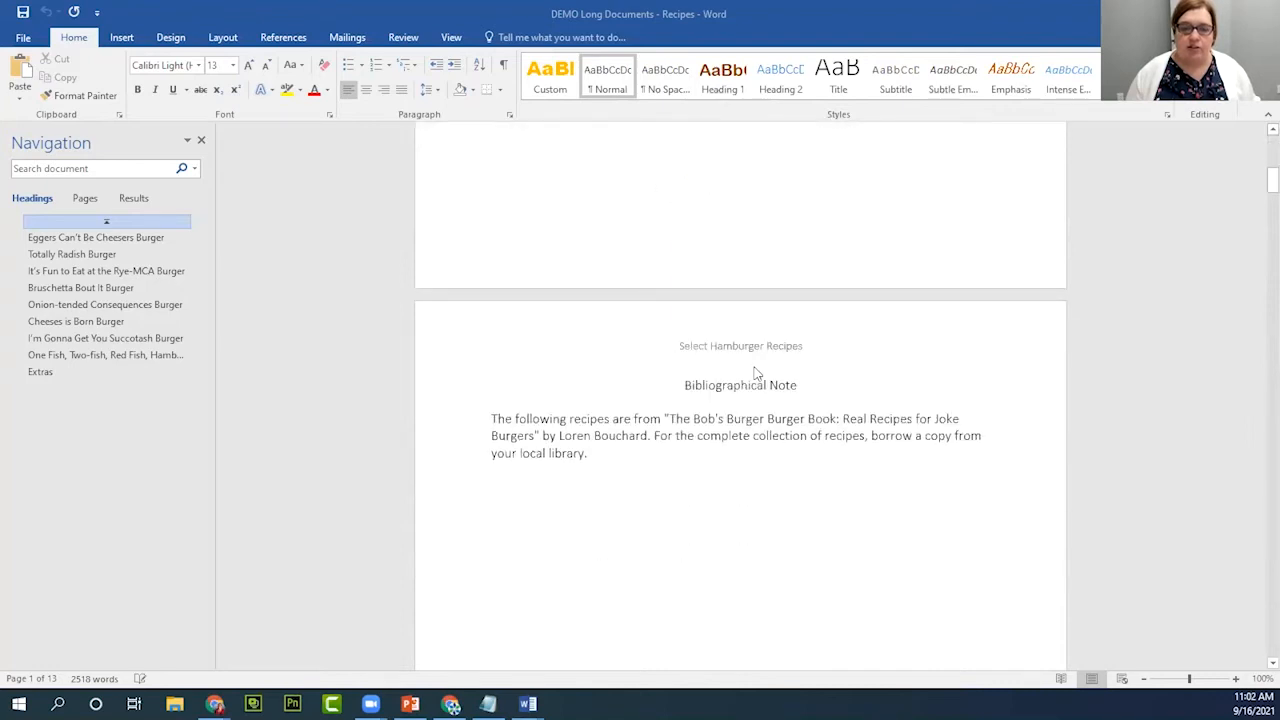
pyautogui.scroll(-1, 757, 373)
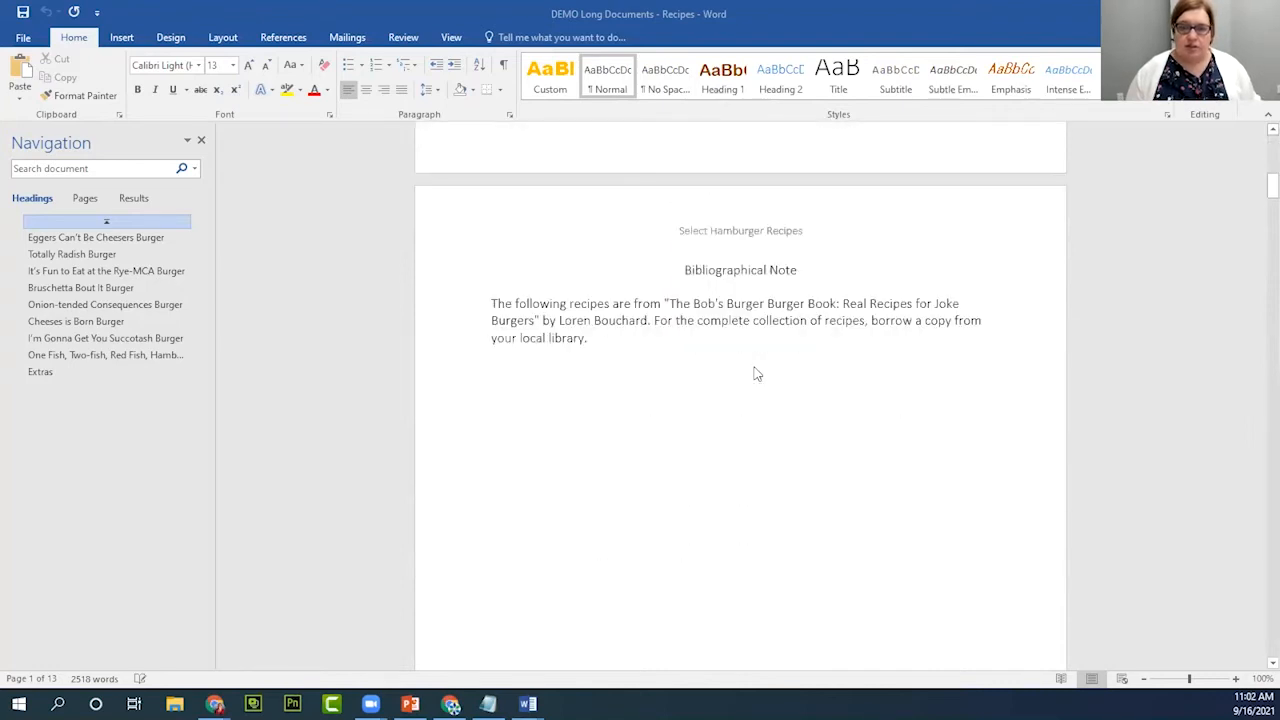
pyautogui.scroll(-1, 757, 373)
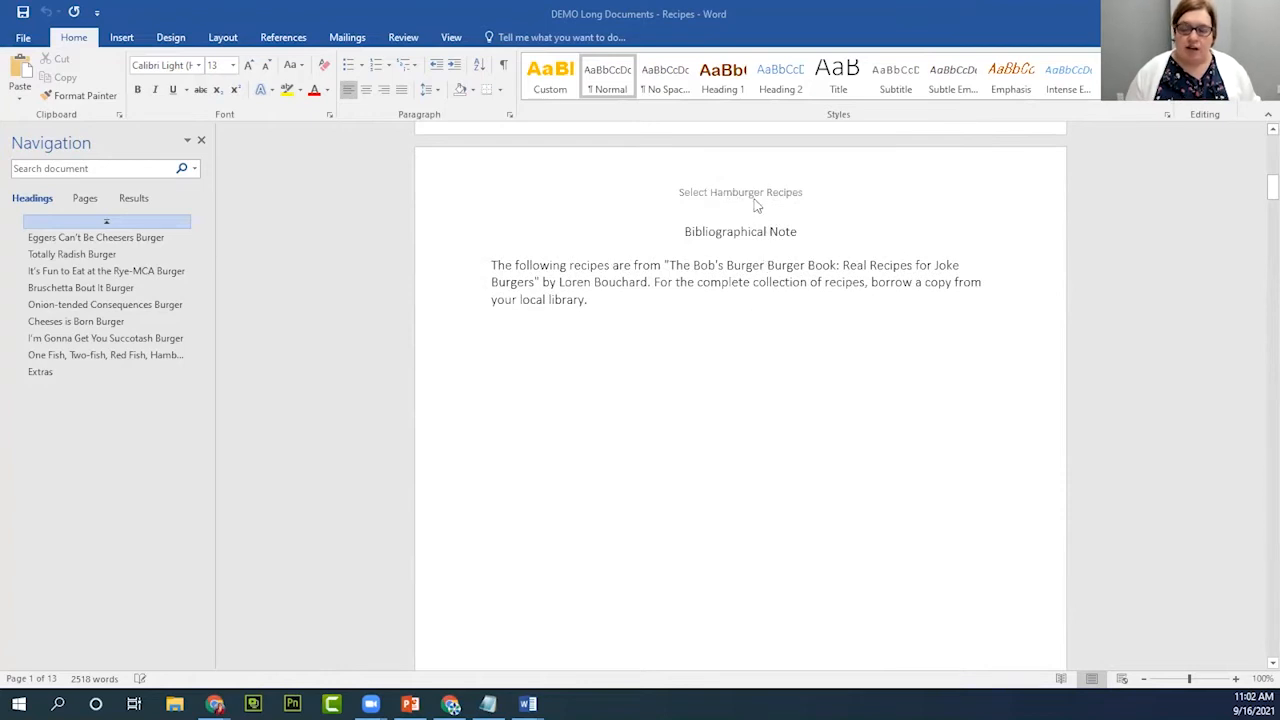
pyautogui.scroll(-6, 757, 477)
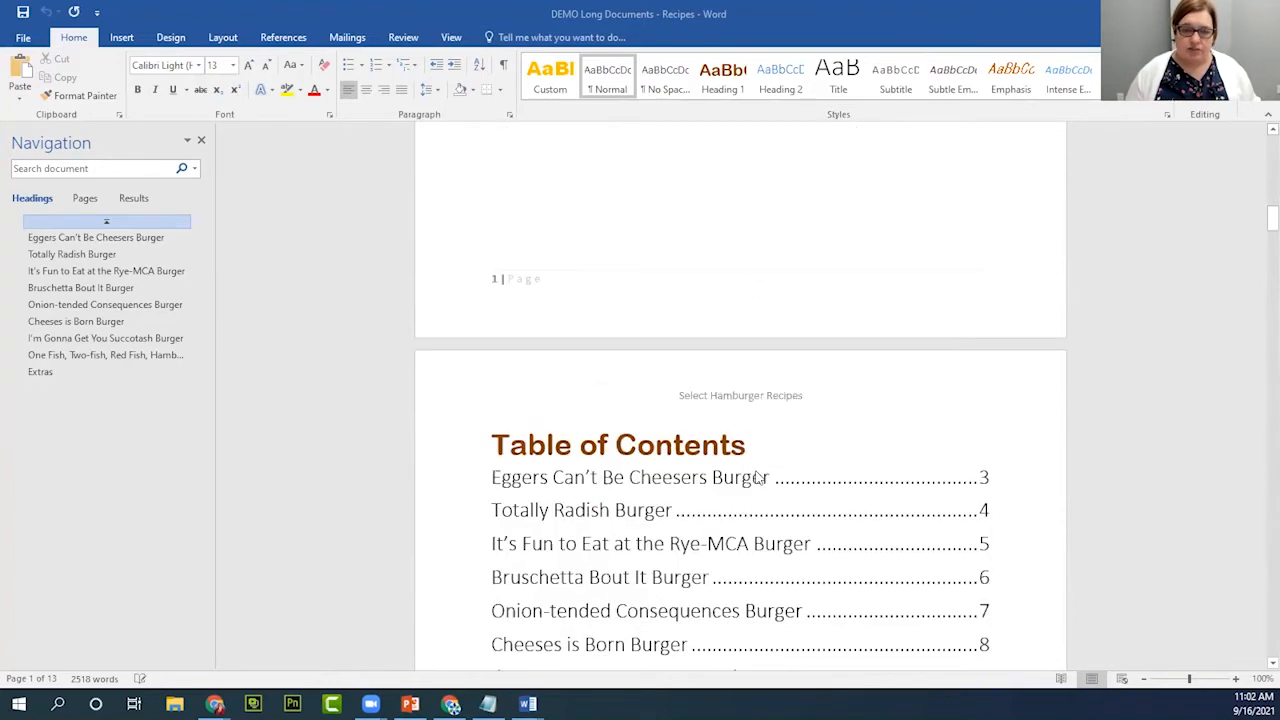
pyautogui.scroll(-1, 760, 478)
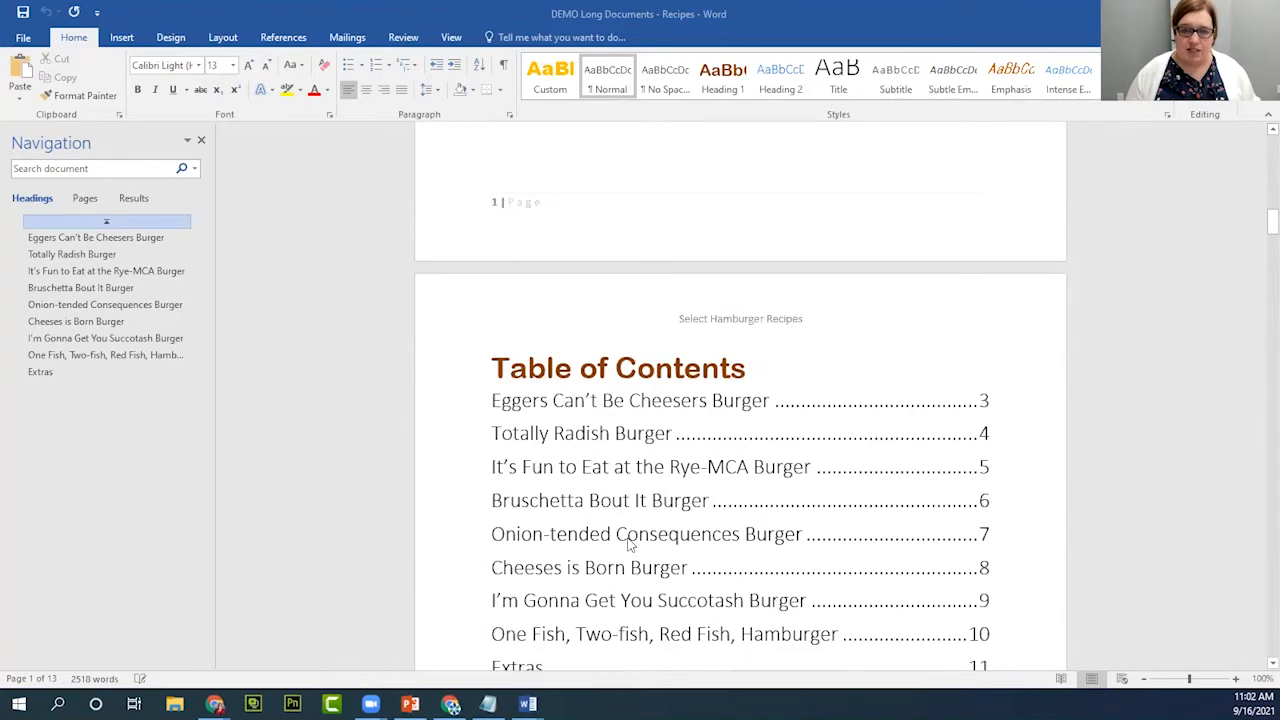
pyautogui.scroll(-10, 629, 545)
pyautogui.scroll(-6, 629, 545)
pyautogui.scroll(4, 612, 428)
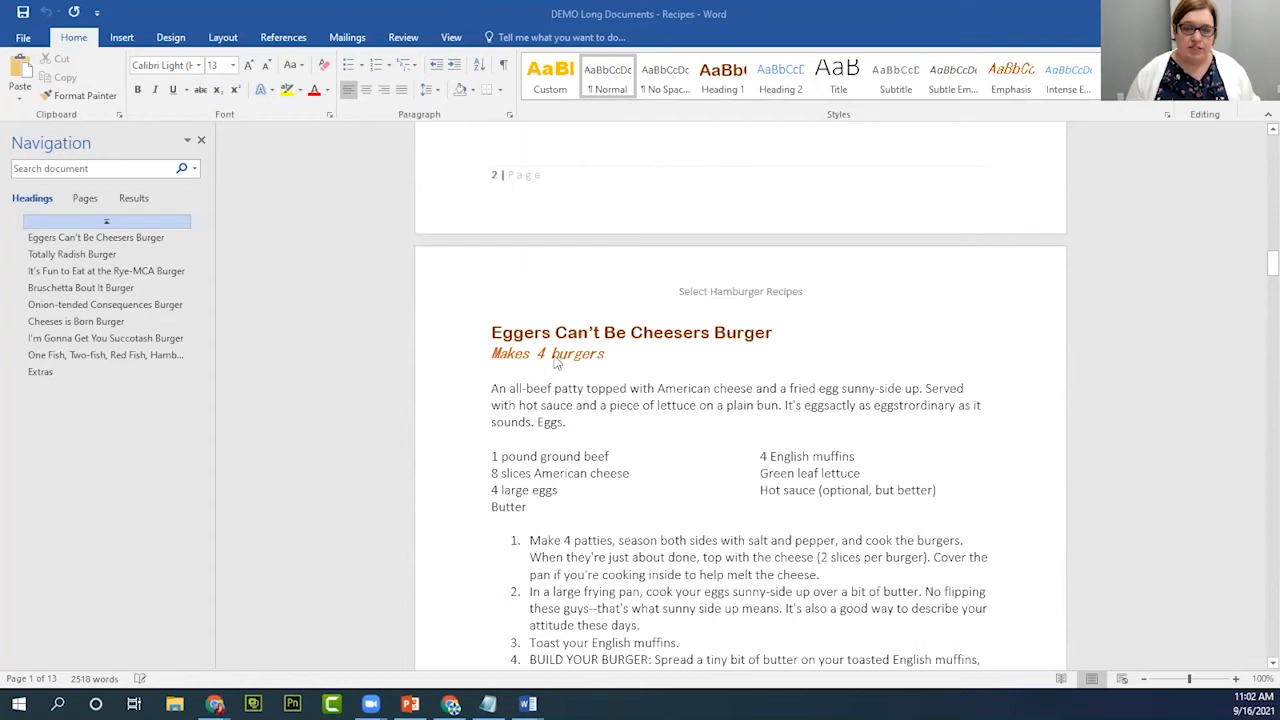
pyautogui.scroll(-15, 557, 363)
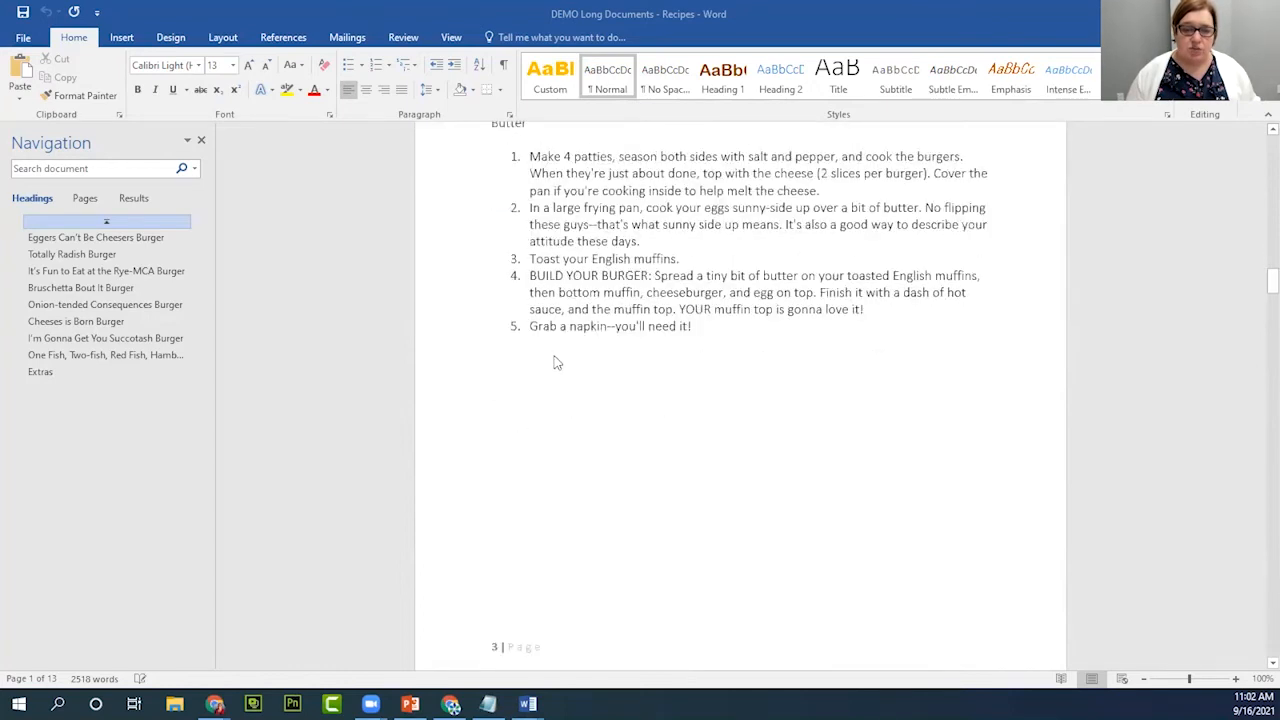
pyautogui.scroll(-15, 557, 363)
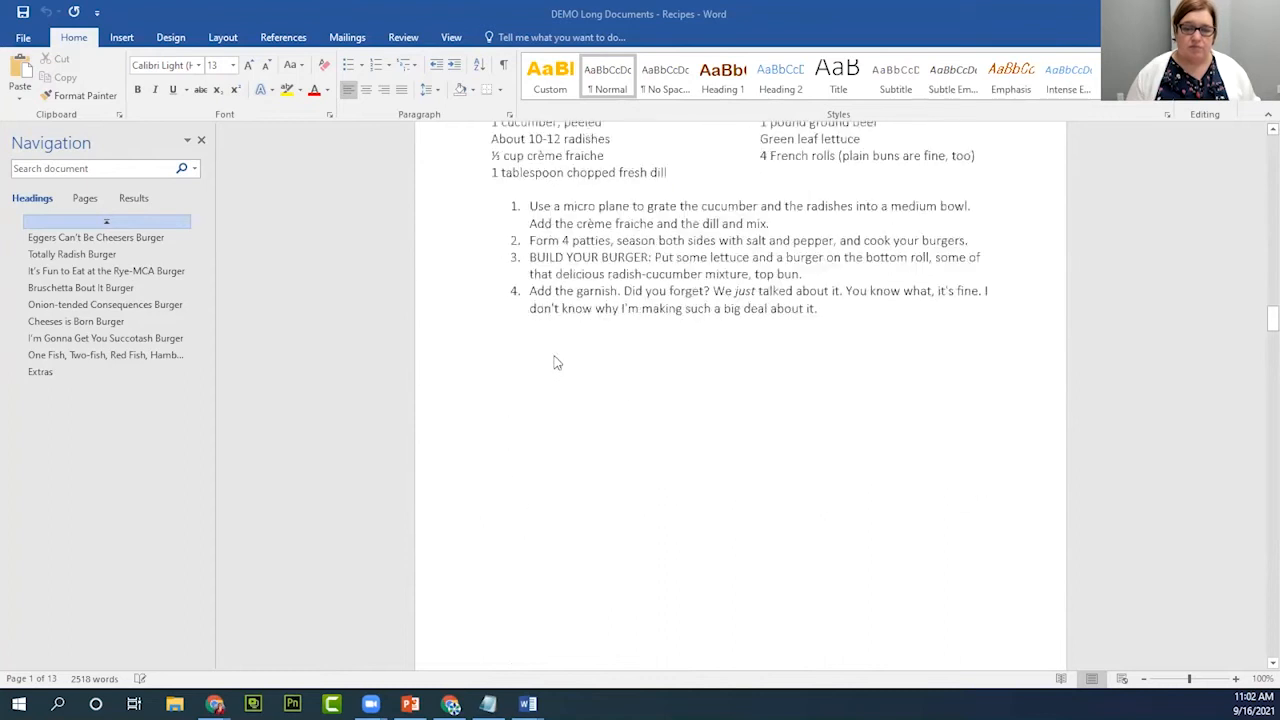
pyautogui.moveTo(1258, 356); pyautogui.dragTo(1236, 170)
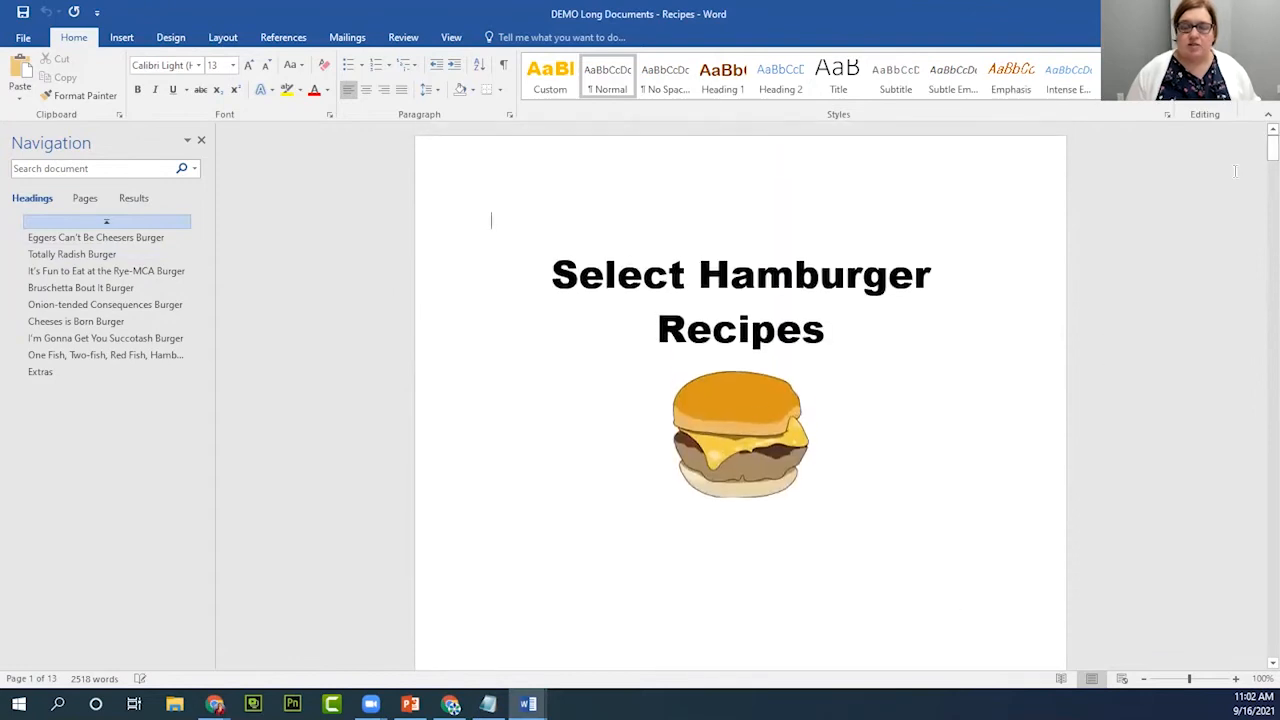
# Review the demo's cover and table of contents once more, and return to the first page of the Long Documents - Recipes file.
pyautogui.scroll(-6, 880, 510)
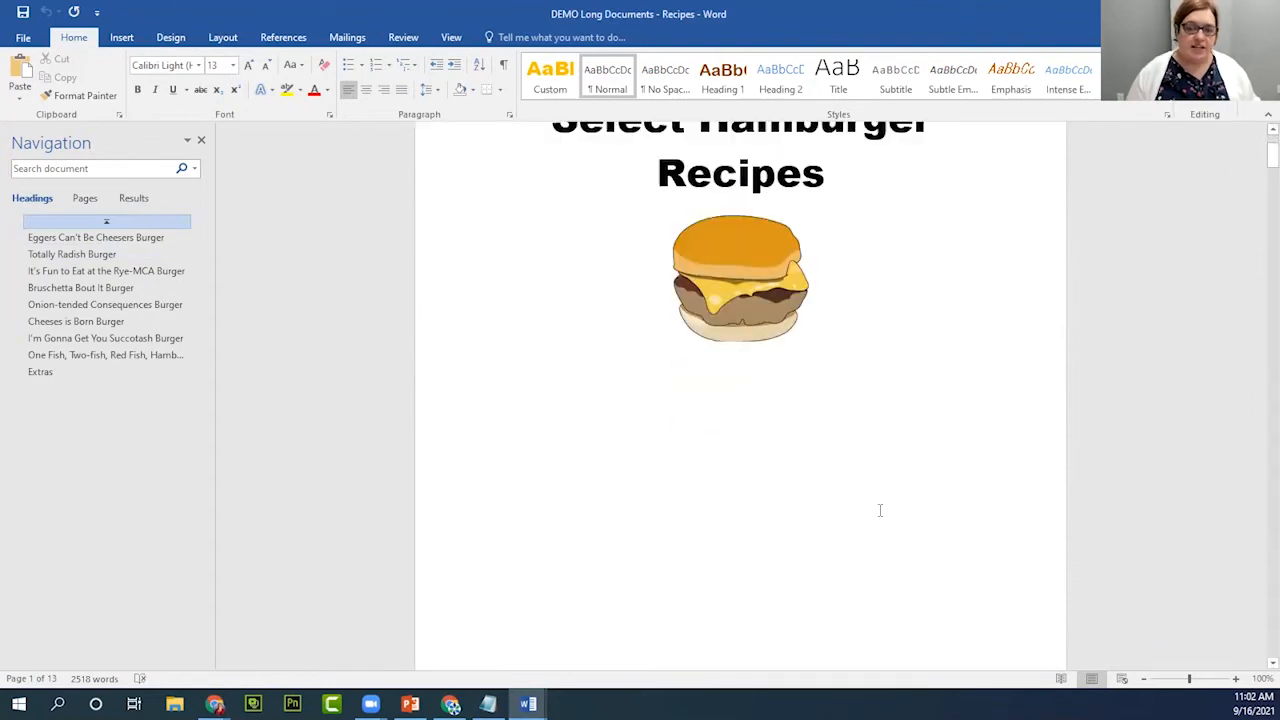
pyautogui.scroll(-8, 880, 510)
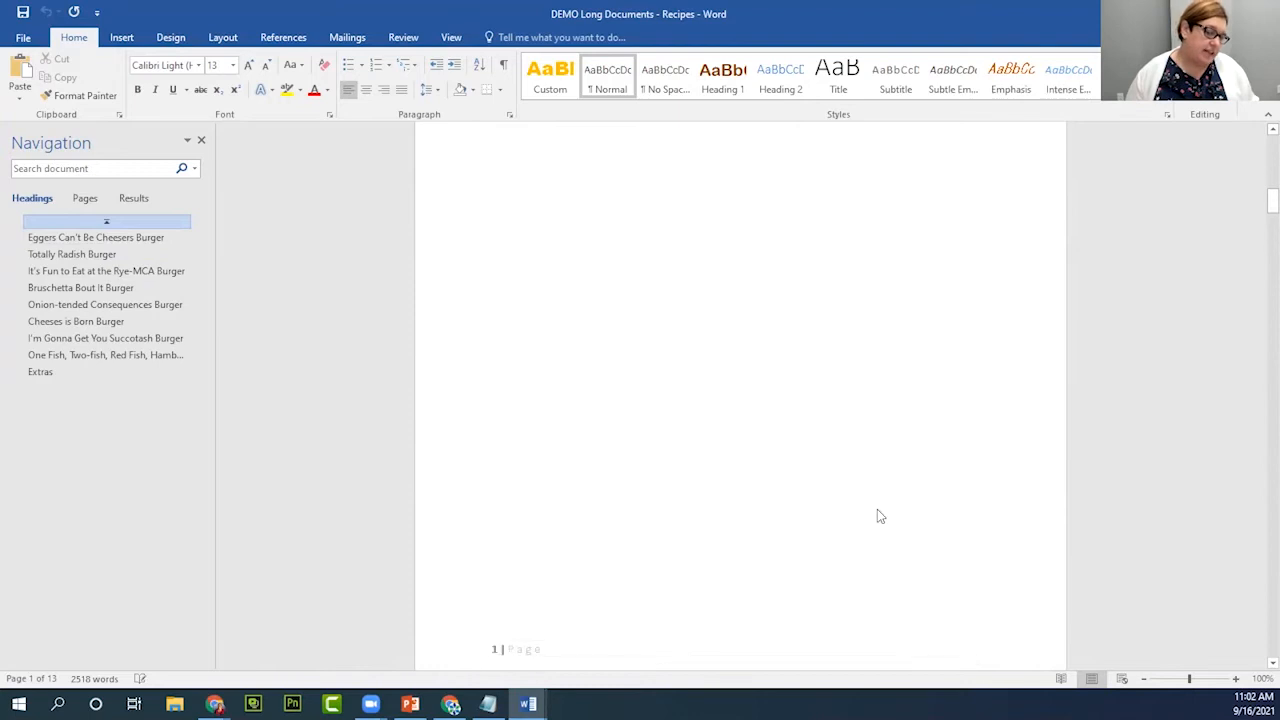
pyautogui.scroll(-3, 878, 510)
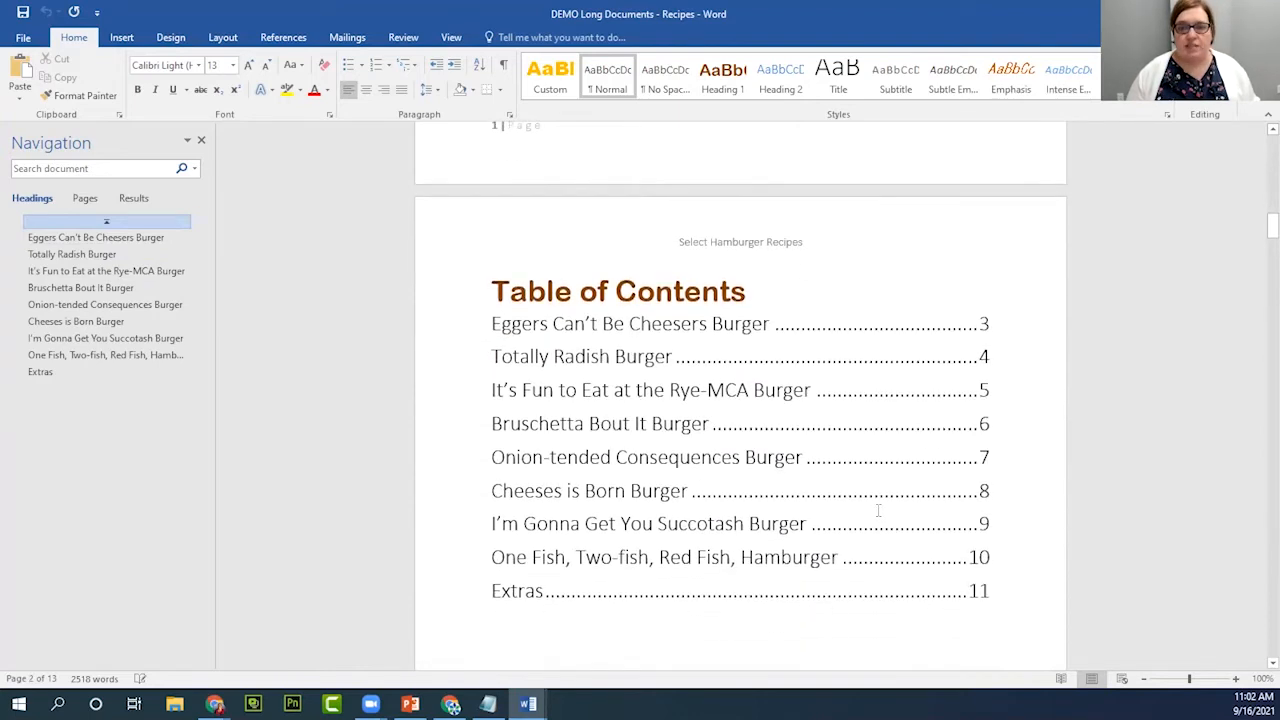
pyautogui.scroll(-18, 878, 510)
pyautogui.scroll(-6, 878, 510)
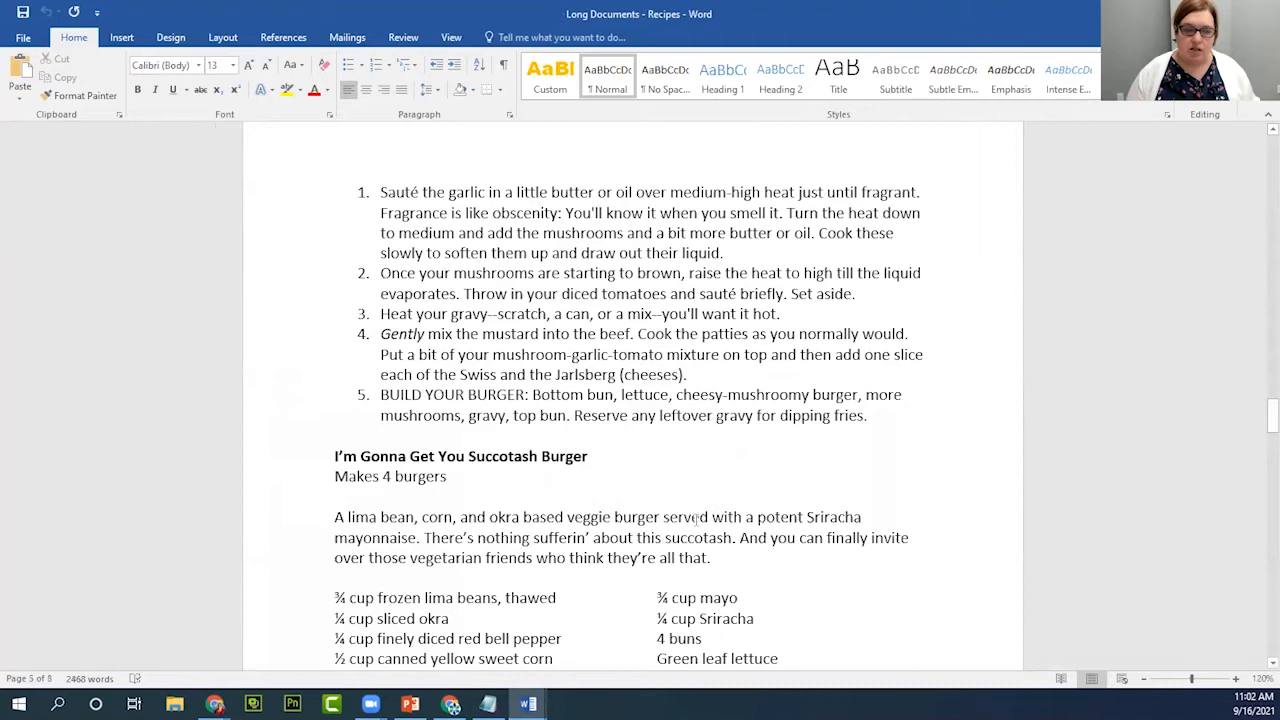
pyautogui.scroll(3, 697, 519)
pyautogui.moveTo(1270, 408); pyautogui.dragTo(1266, 160)
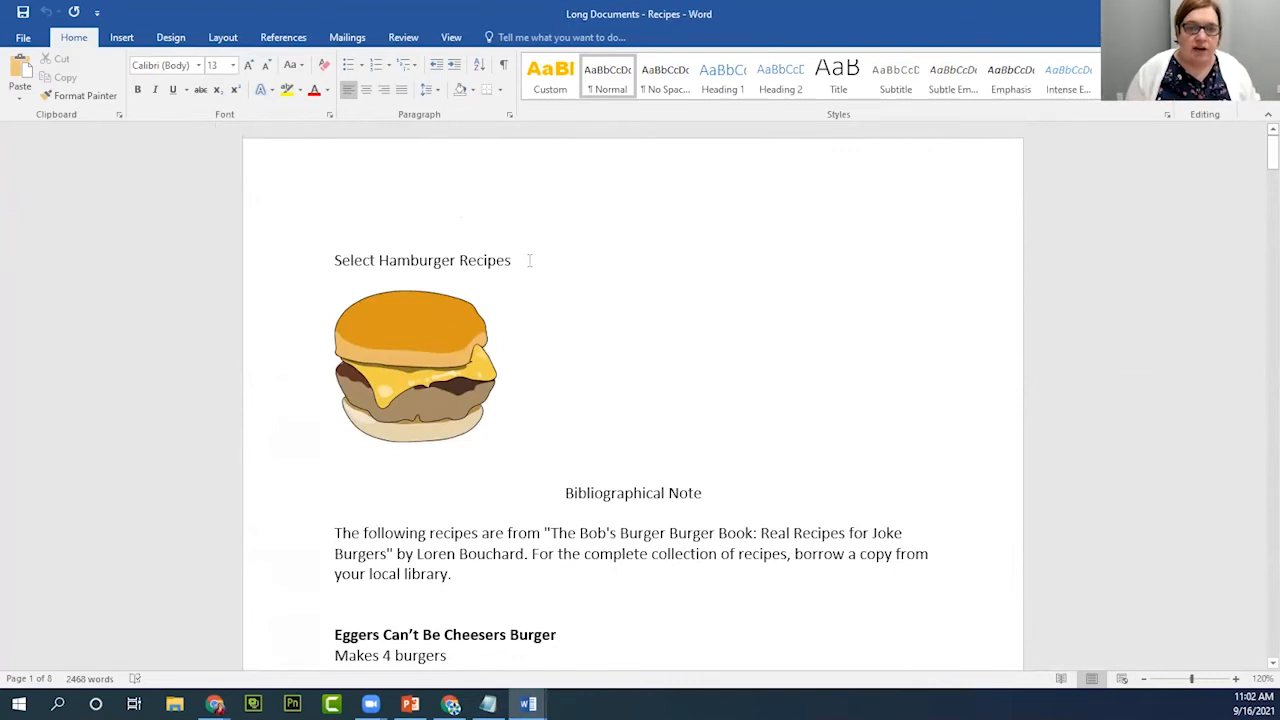
# Format the title "Select Hamburger Recipes" in Arial Black at size 36.
pyautogui.moveTo(336, 262); pyautogui.dragTo(516, 266)
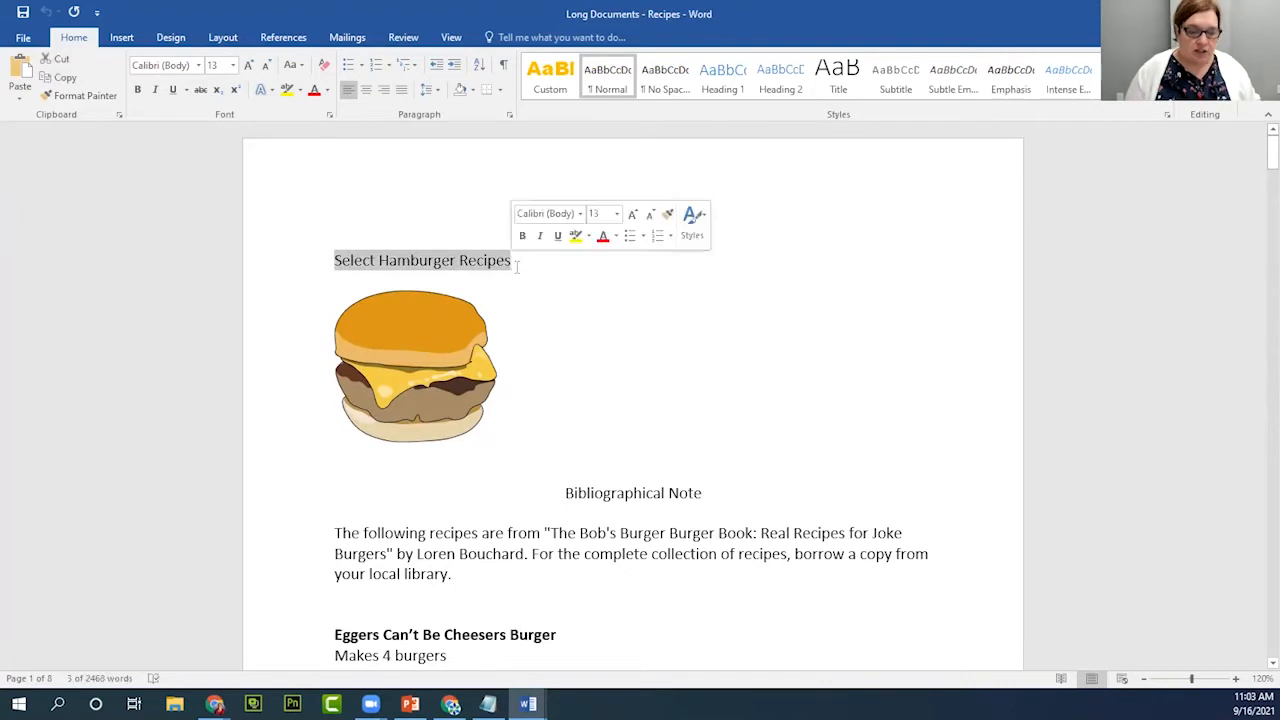
pyautogui.click(525, 288)
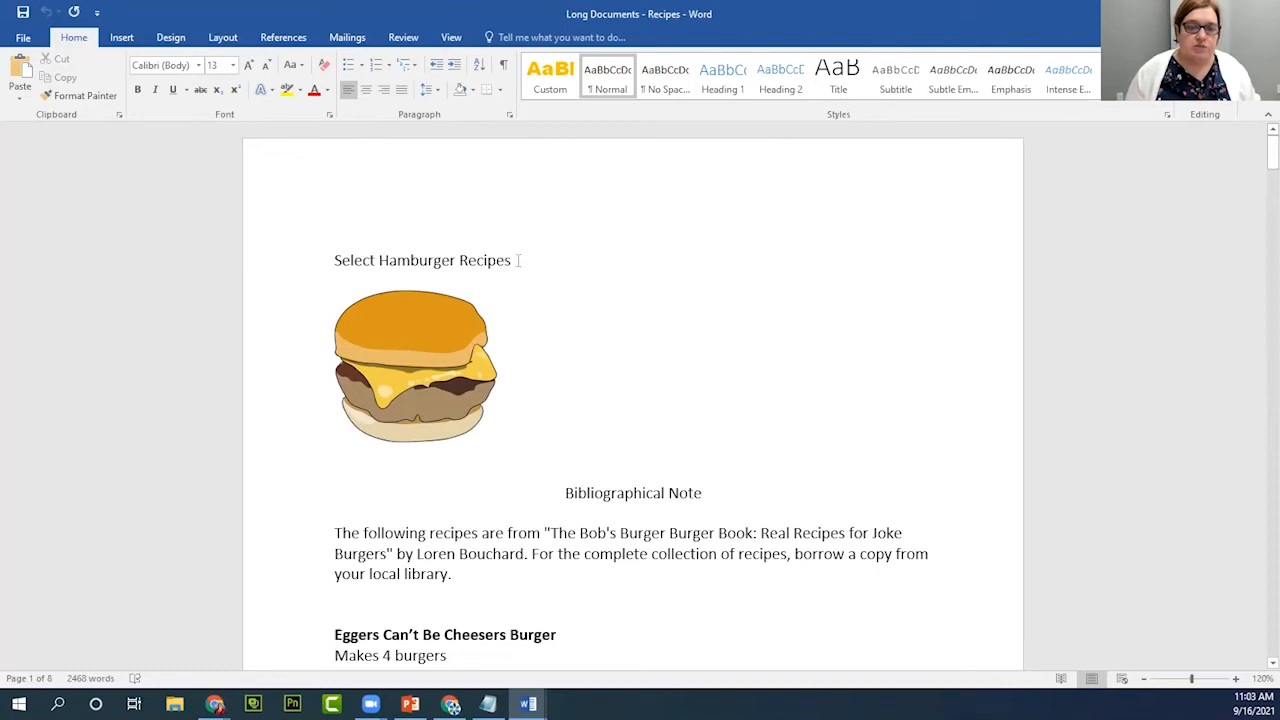
pyautogui.moveTo(518, 261); pyautogui.dragTo(343, 277)
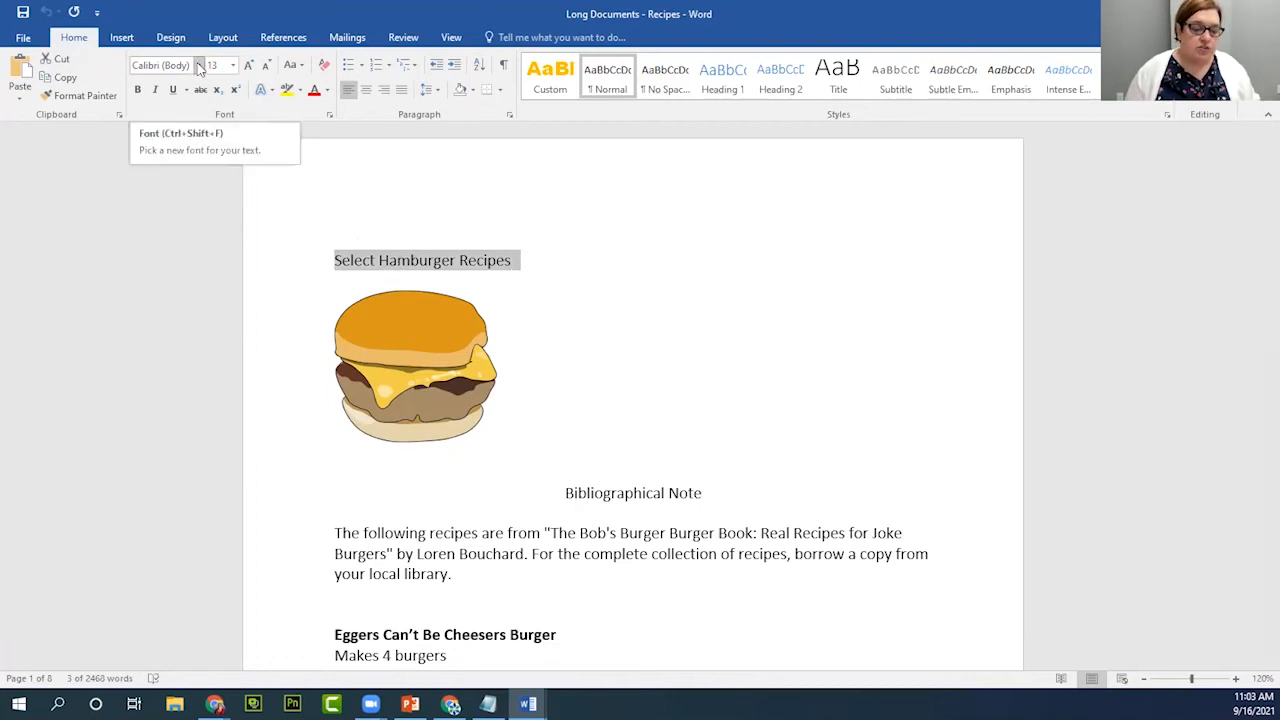
pyautogui.click(199, 66)
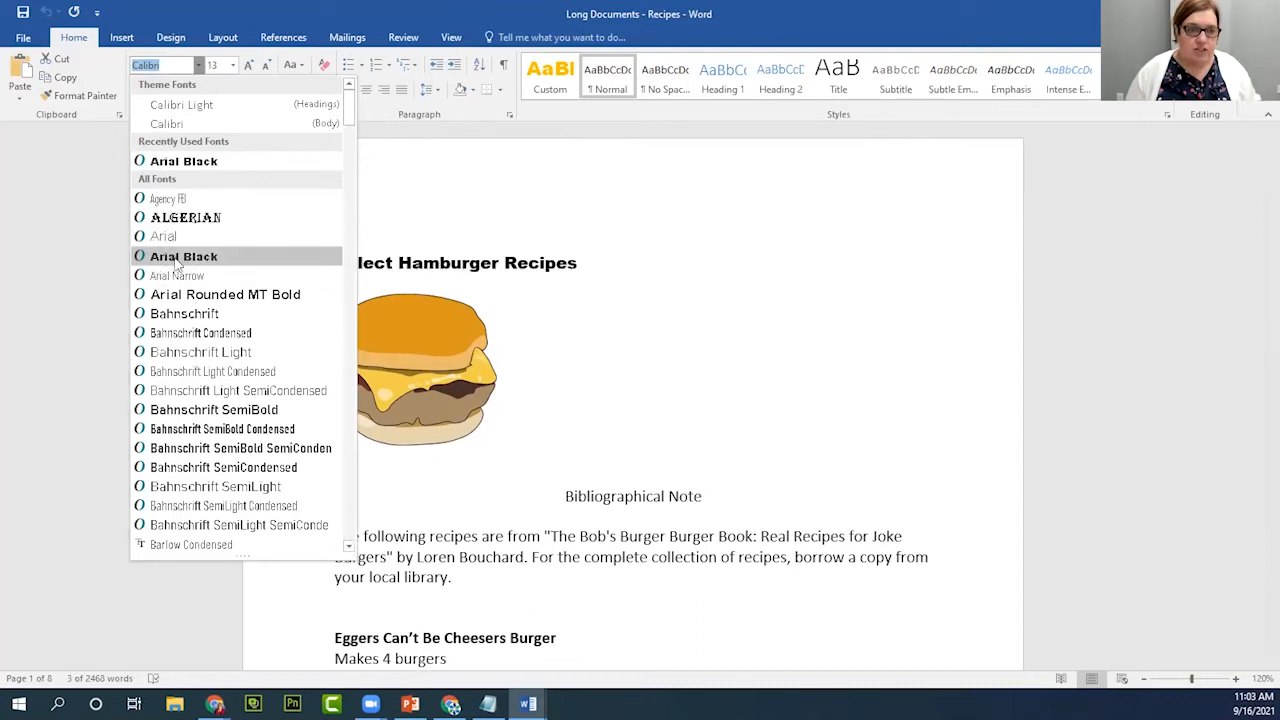
pyautogui.click(177, 258)
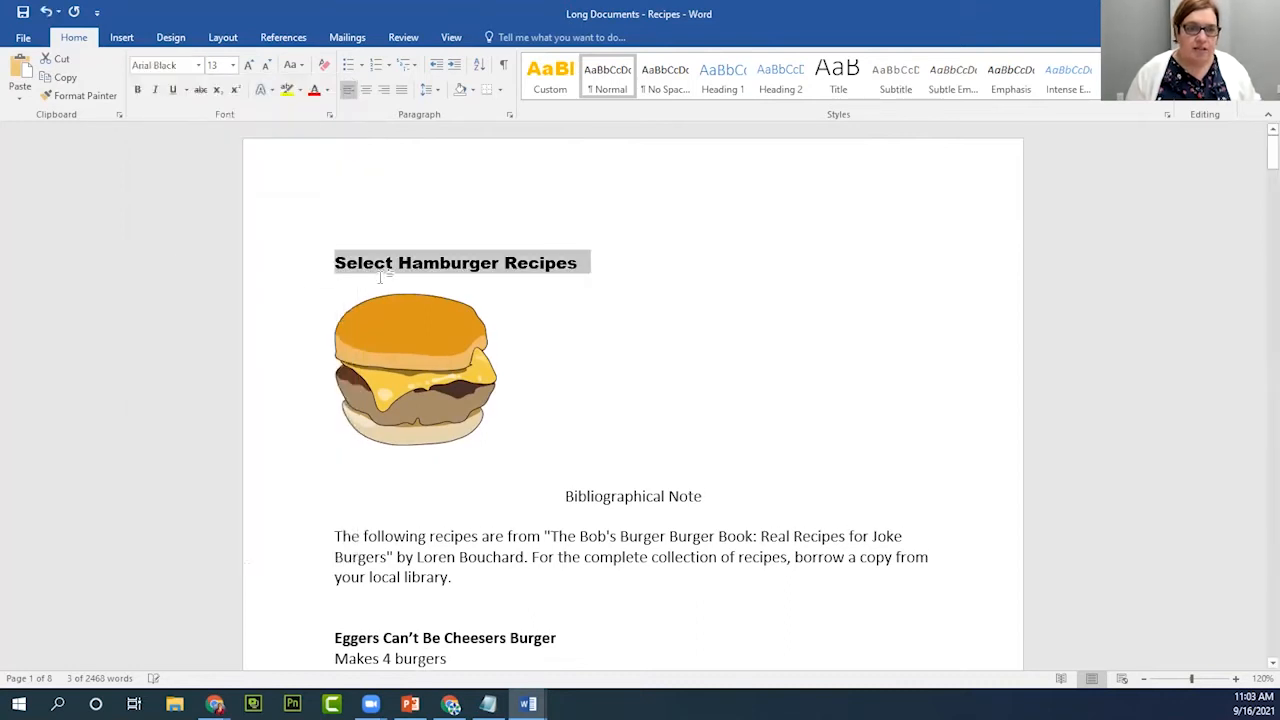
pyautogui.click(233, 66)
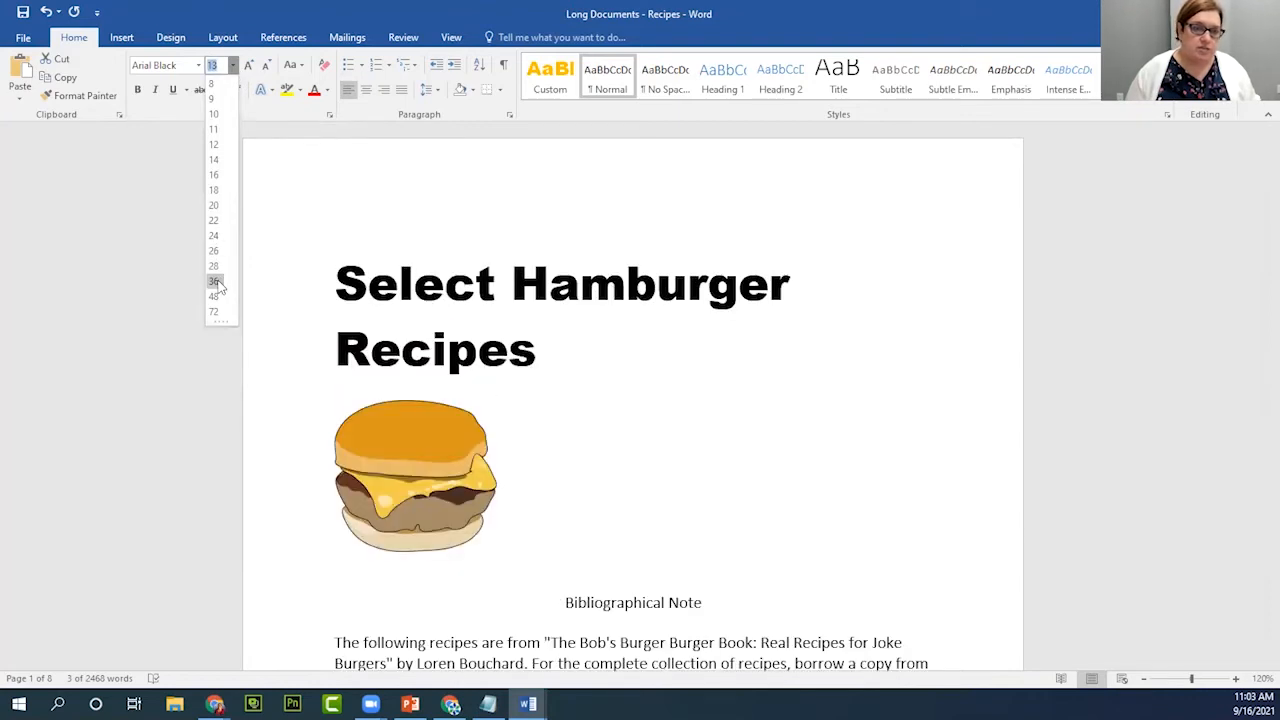
pyautogui.click(214, 282)
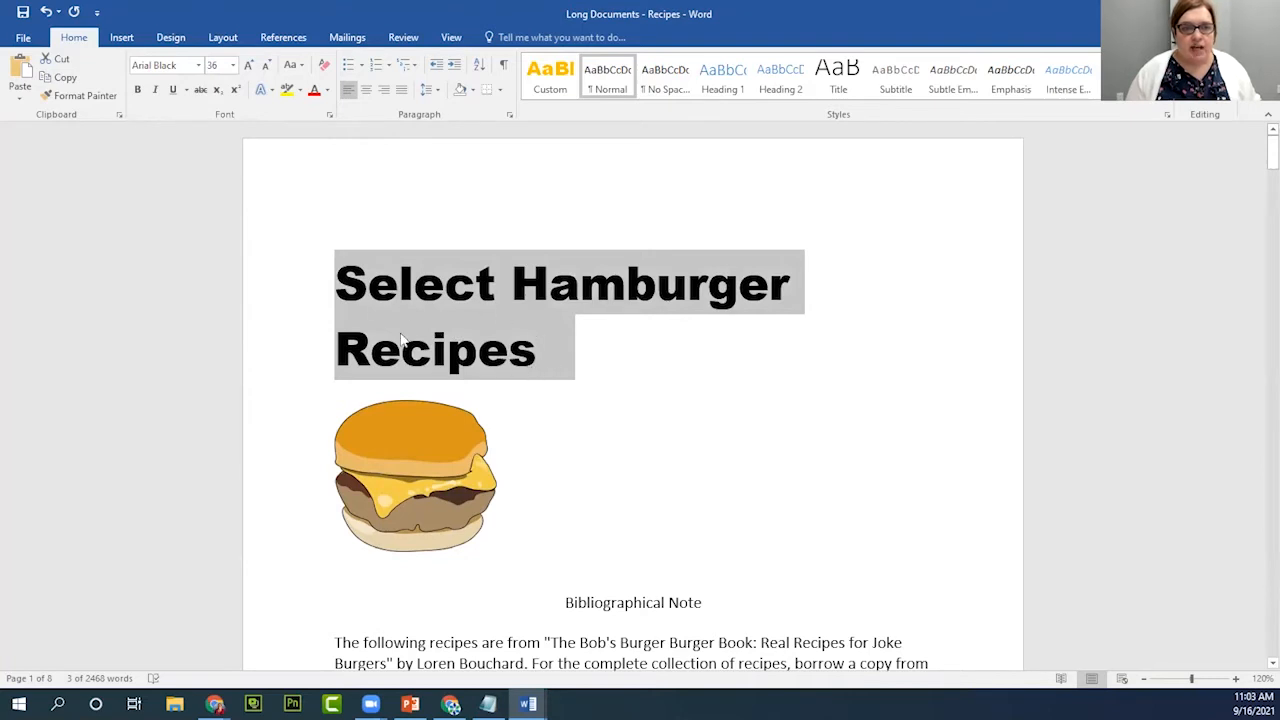
# Try right alignment on the "Select Hamburger Recipes" title and settle on centering it.
pyautogui.click(385, 91)
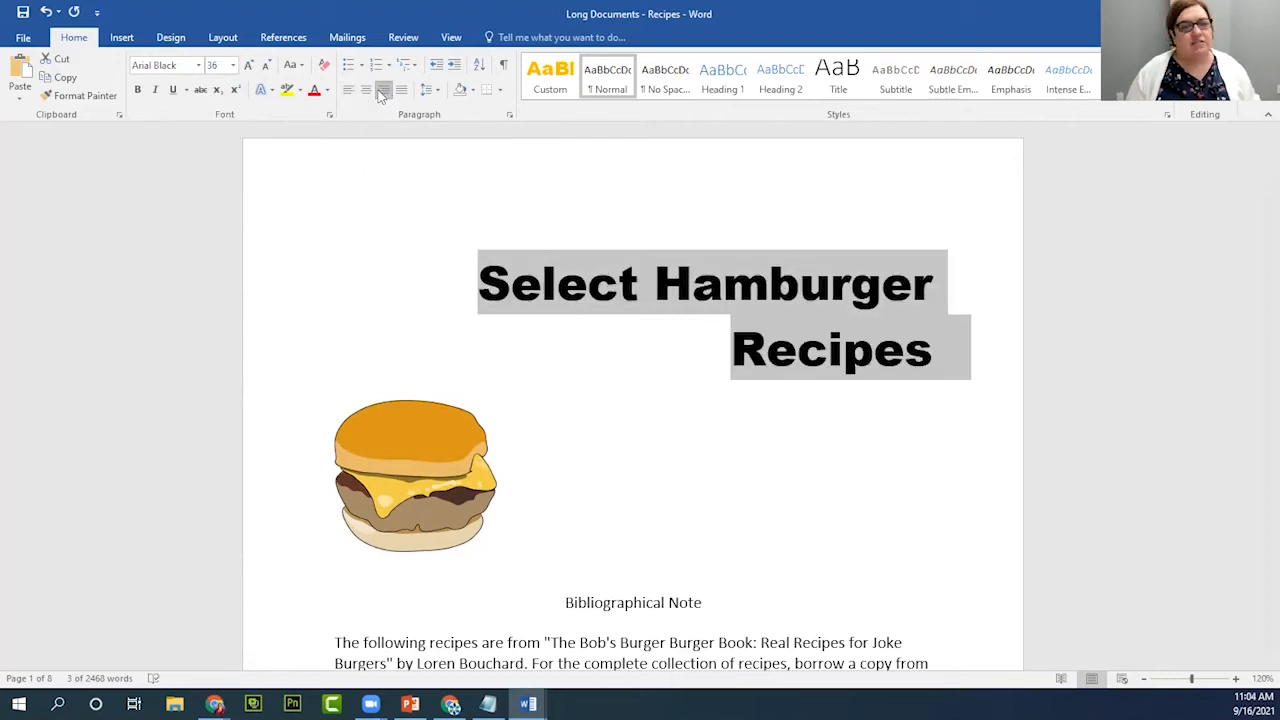
pyautogui.click(368, 91)
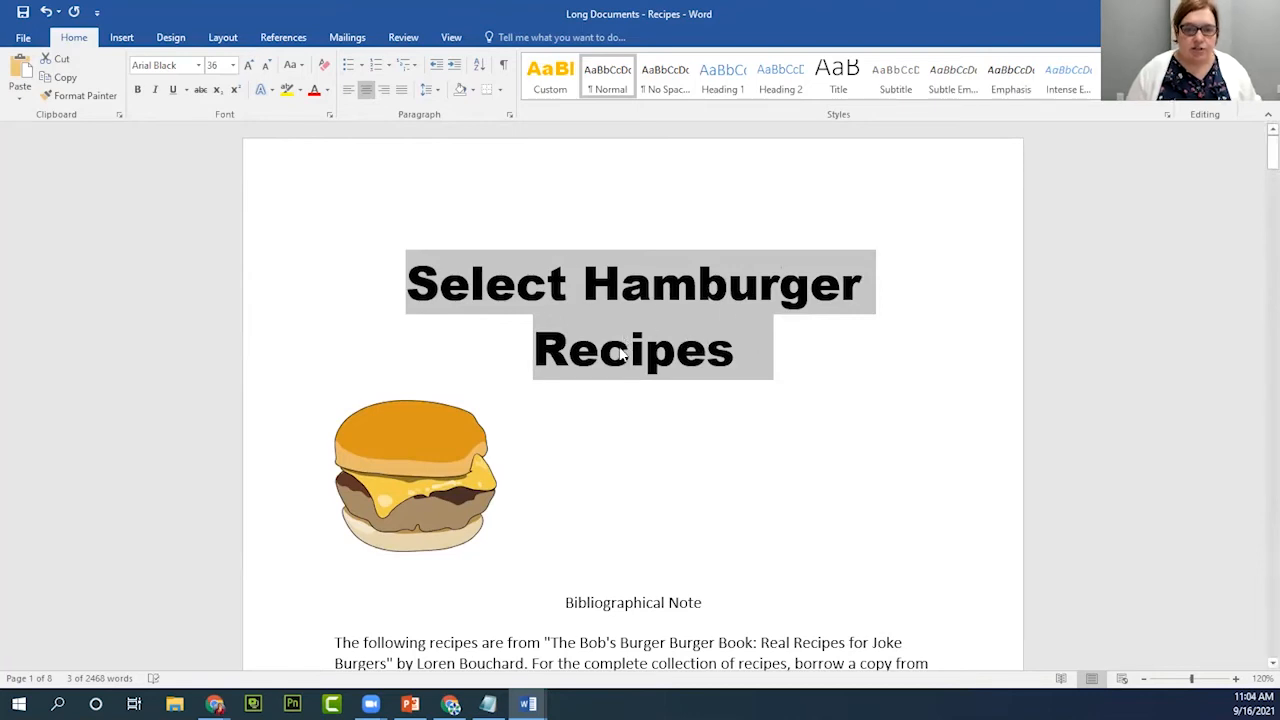
pyautogui.click(653, 309)
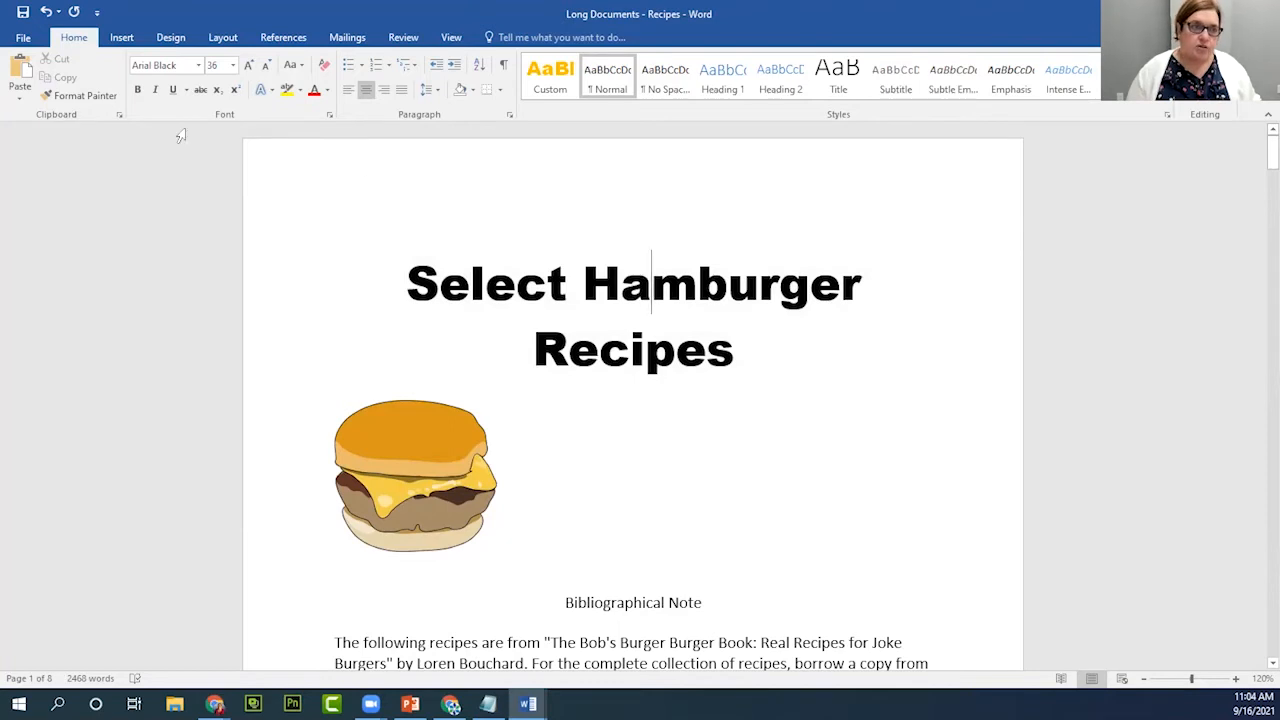
# Insert a page break directly before the "Bibliographical Note" heading and check the separation from the cover page.
pyautogui.click(121, 38)
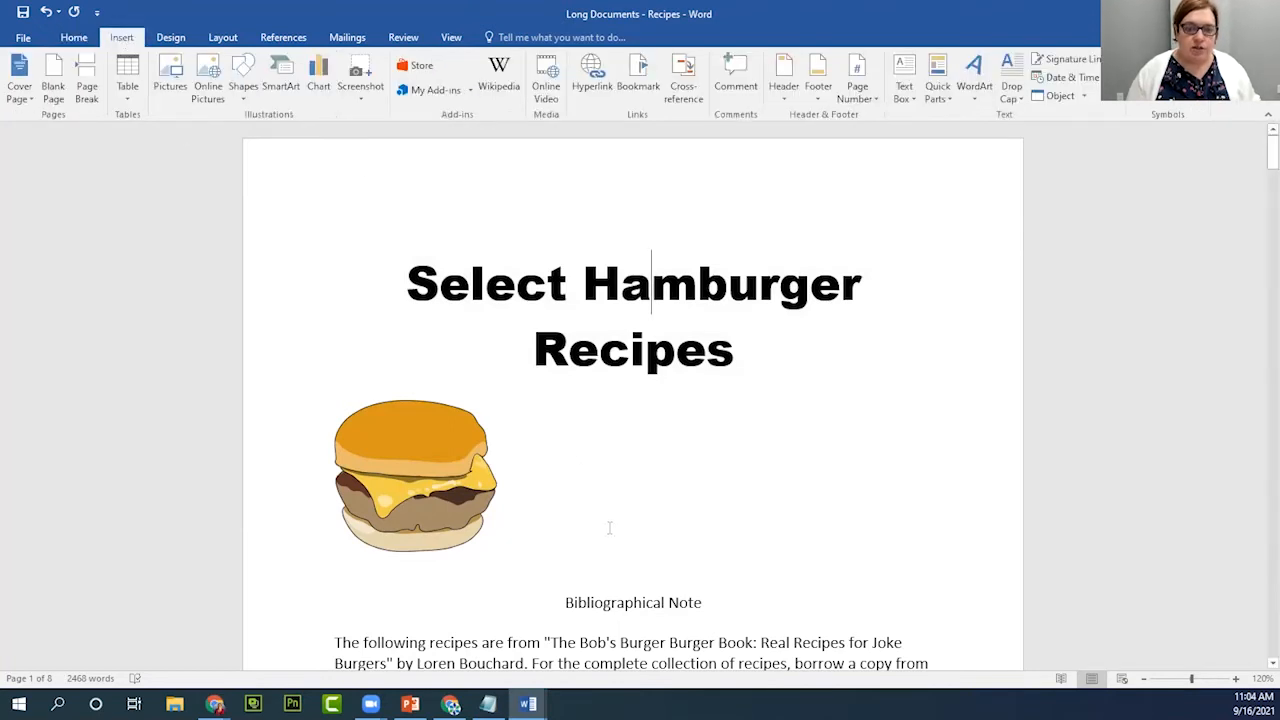
pyautogui.scroll(-1, 608, 526)
pyautogui.click(566, 511)
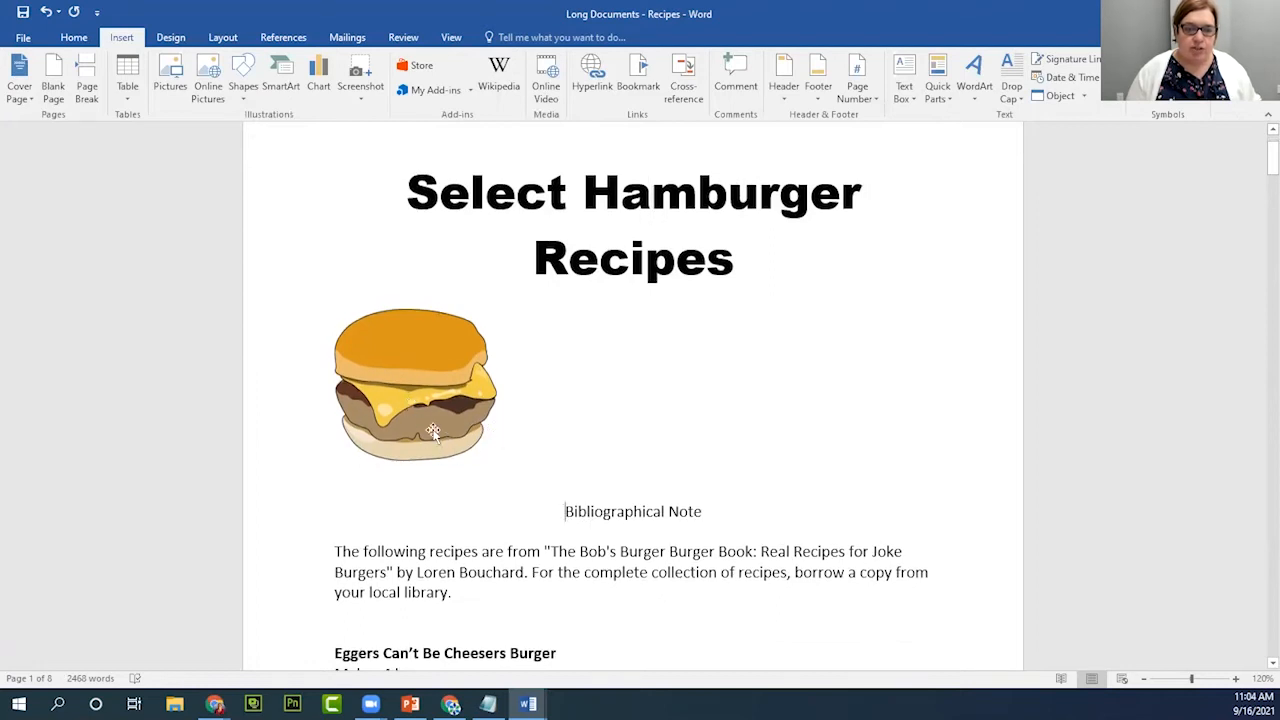
pyautogui.click(560, 451)
pyautogui.click(565, 511)
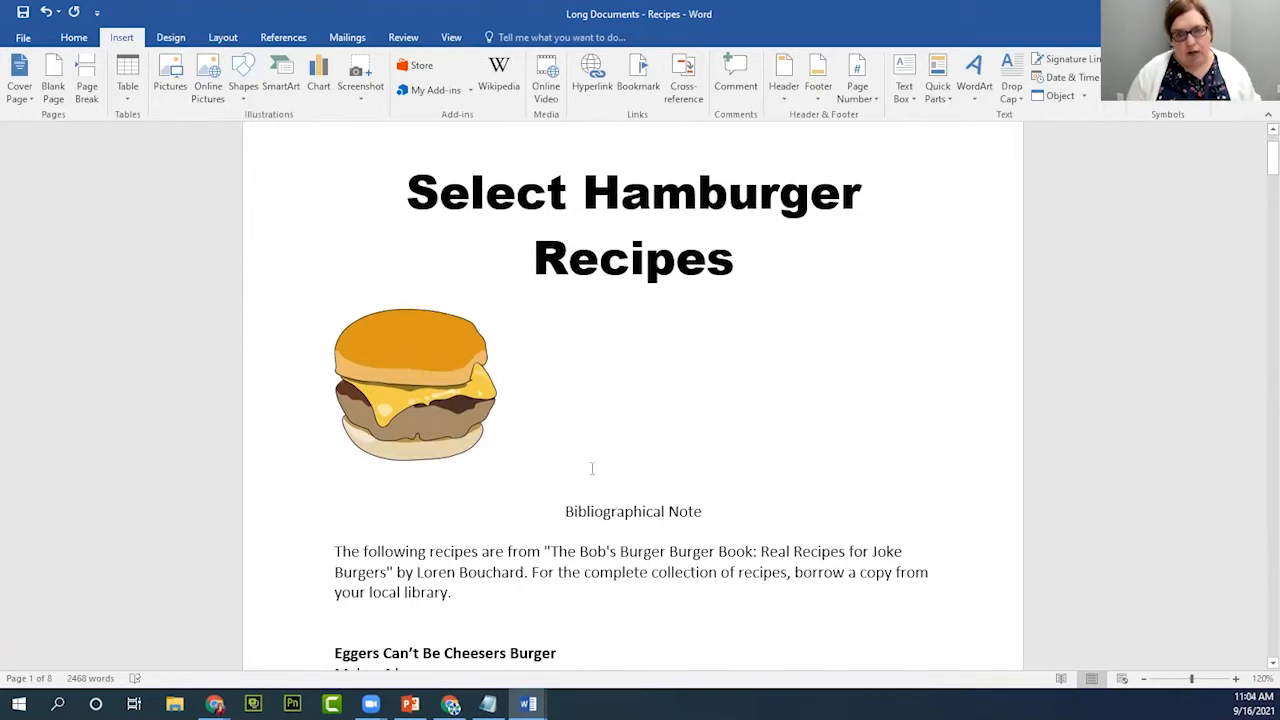
pyautogui.click(88, 77)
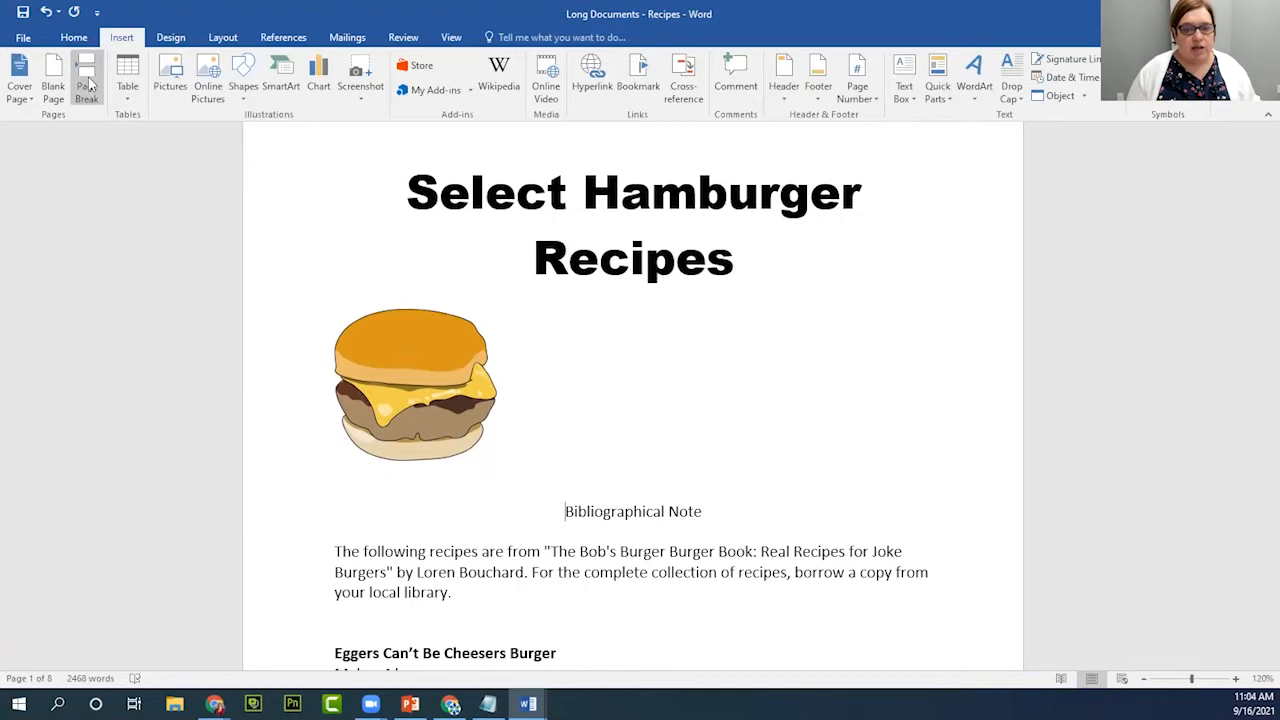
pyautogui.scroll(3, 588, 491)
pyautogui.scroll(5, 590, 491)
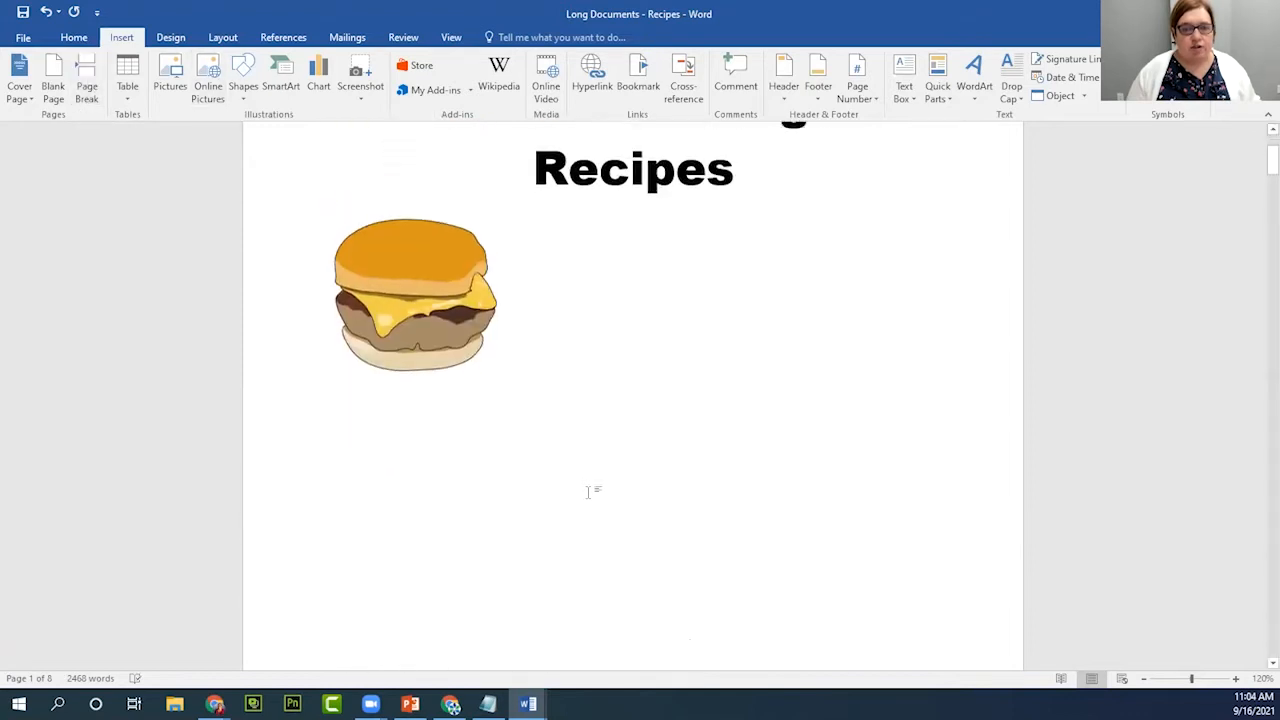
pyautogui.scroll(-3, 595, 500)
pyautogui.scroll(-6, 646, 511)
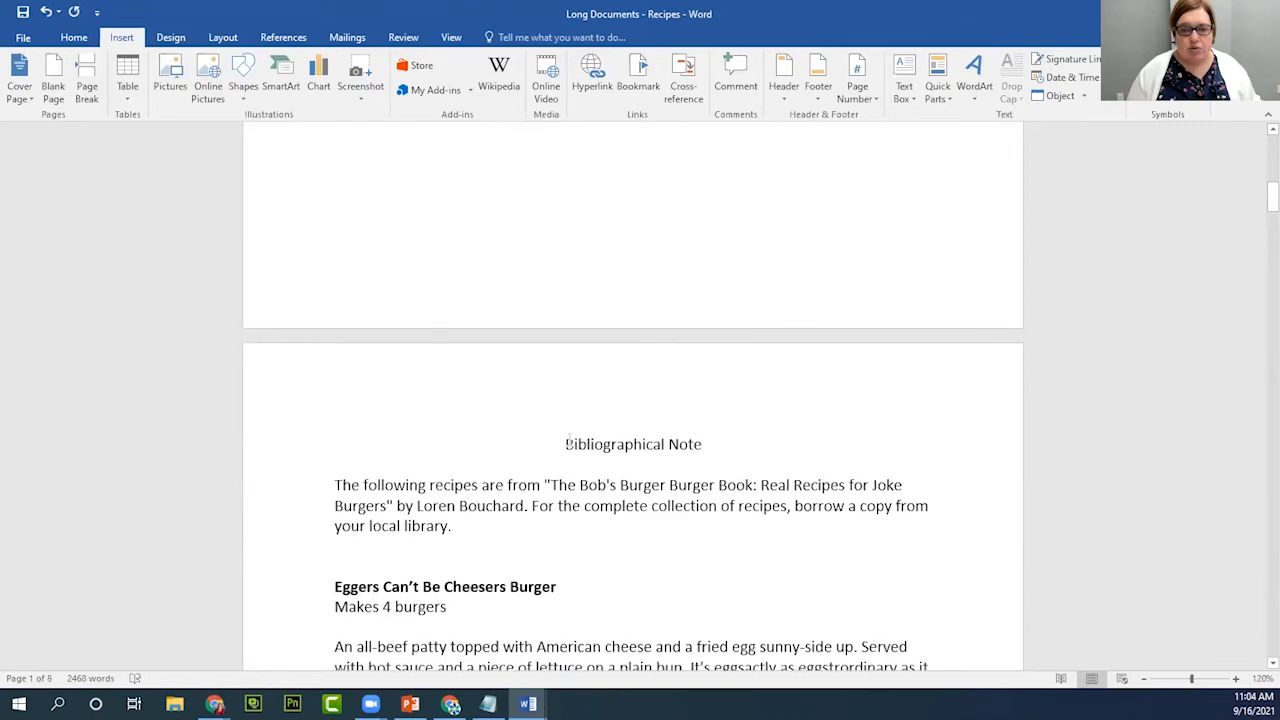
pyautogui.scroll(7, 600, 430)
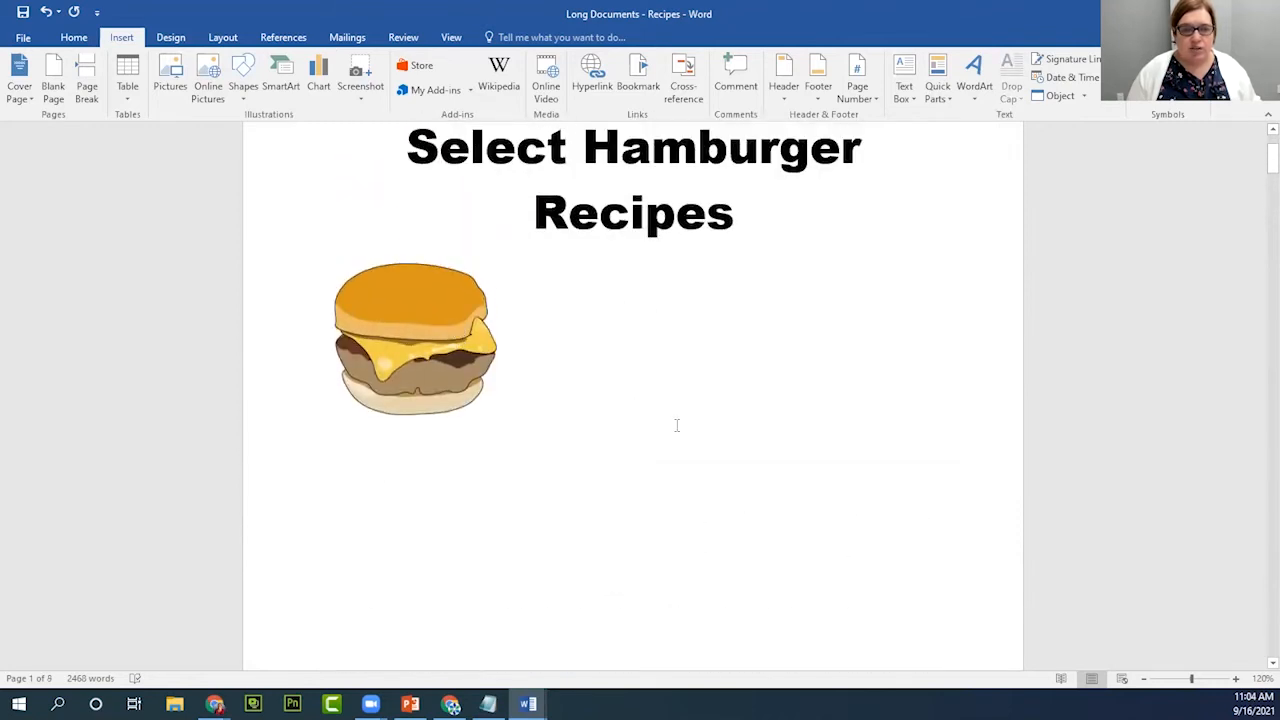
pyautogui.scroll(-6, 677, 425)
pyautogui.click(560, 583)
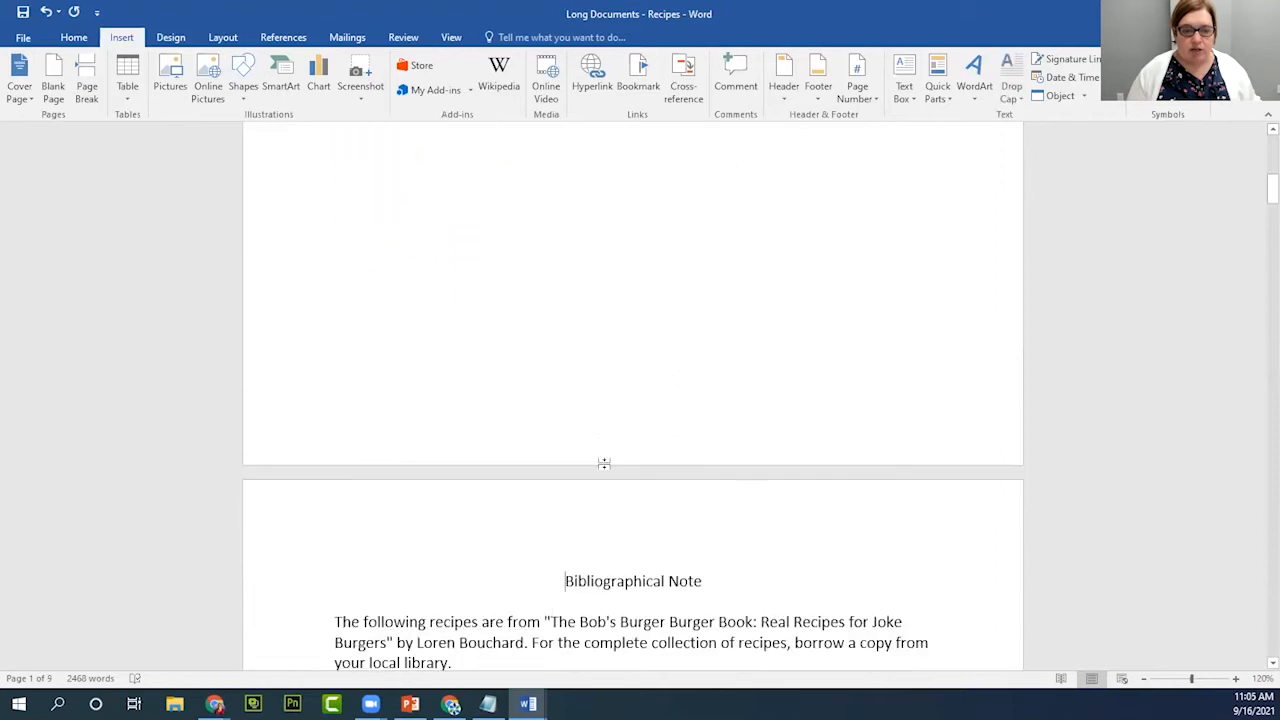
# Center the hamburger picture beneath the title on the cover page.
pyautogui.scroll(6, 604, 463)
pyautogui.click(436, 400)
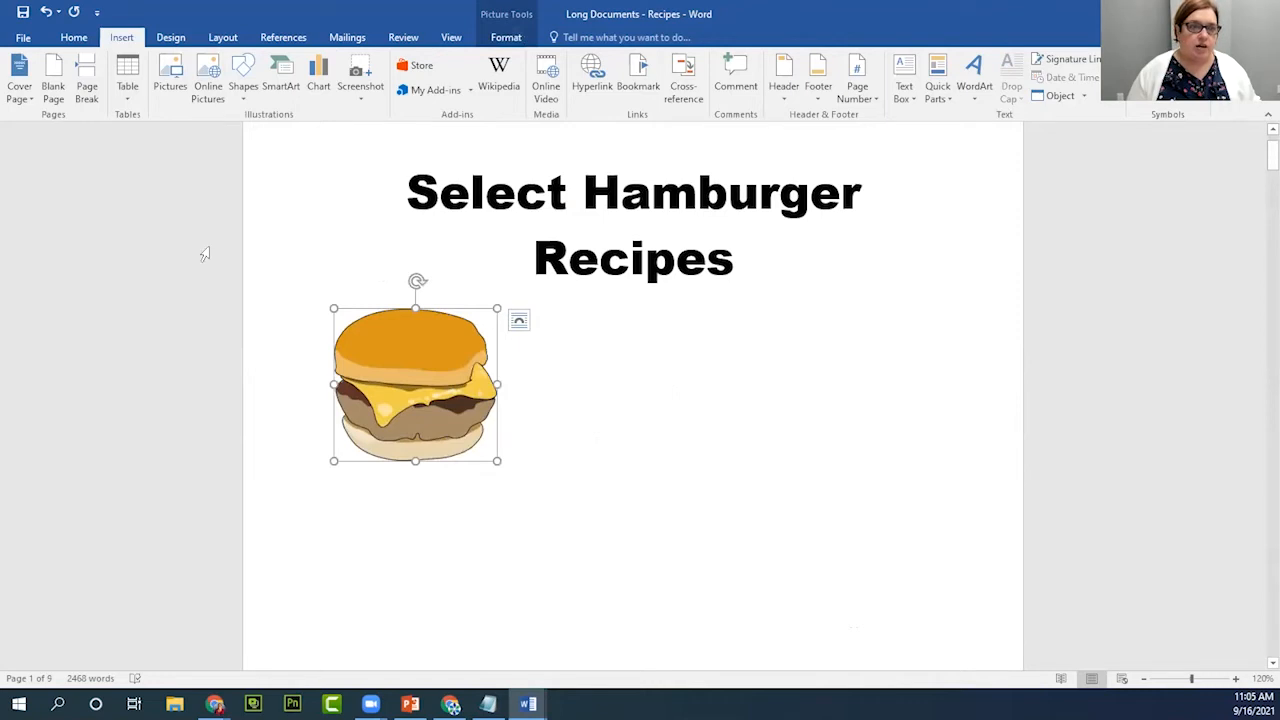
pyautogui.click(70, 40)
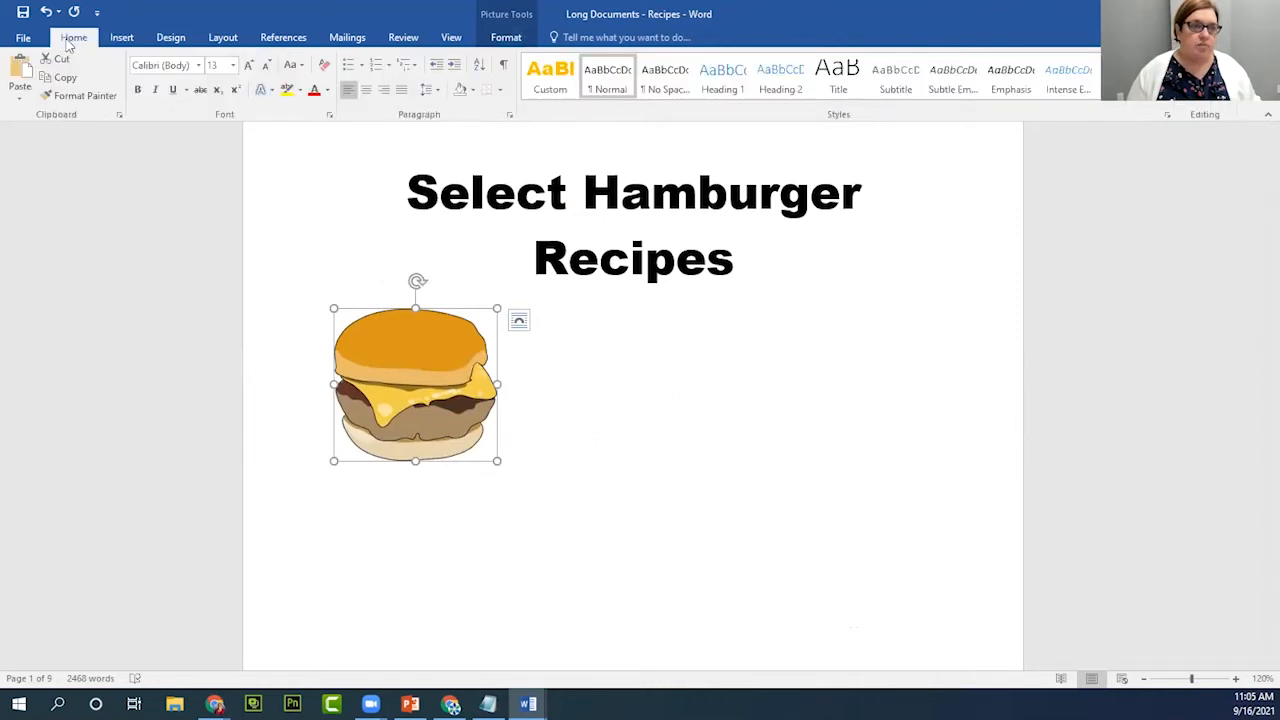
pyautogui.click(366, 92)
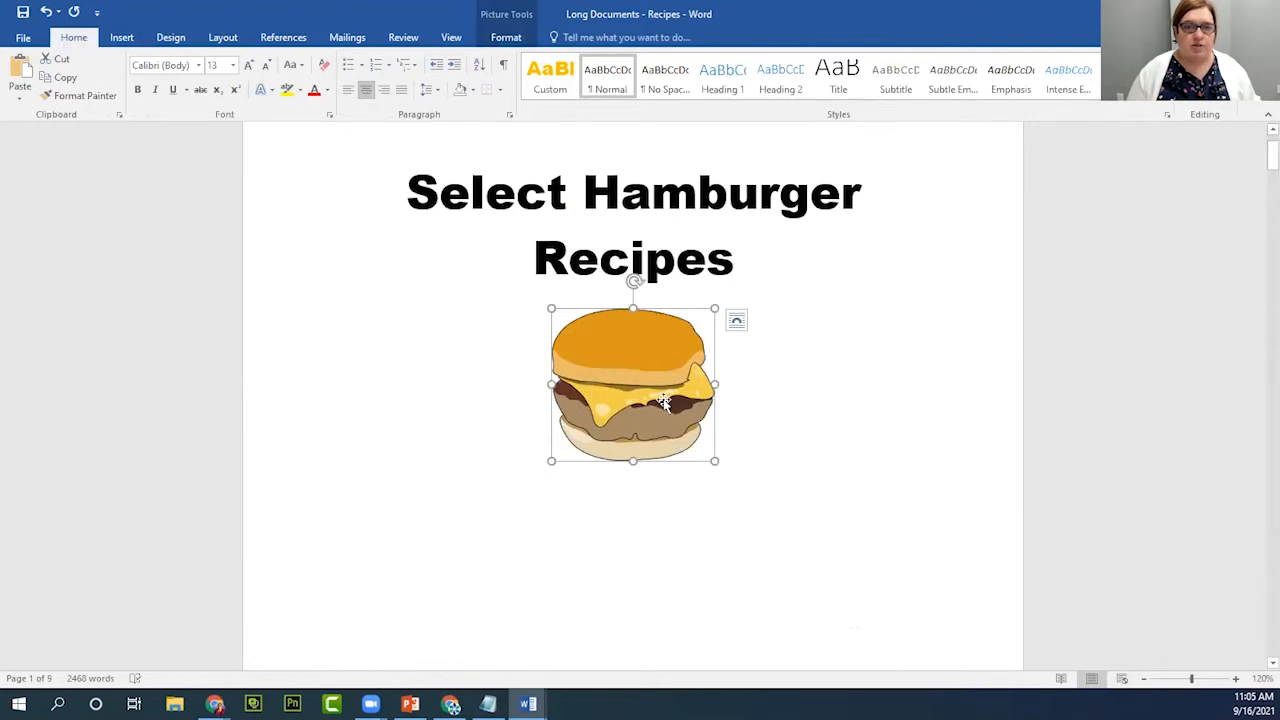
# Undo and reapply the hamburger picture's centering, and add one blank line between the cover title and the picture.
pyautogui.click(46, 11)
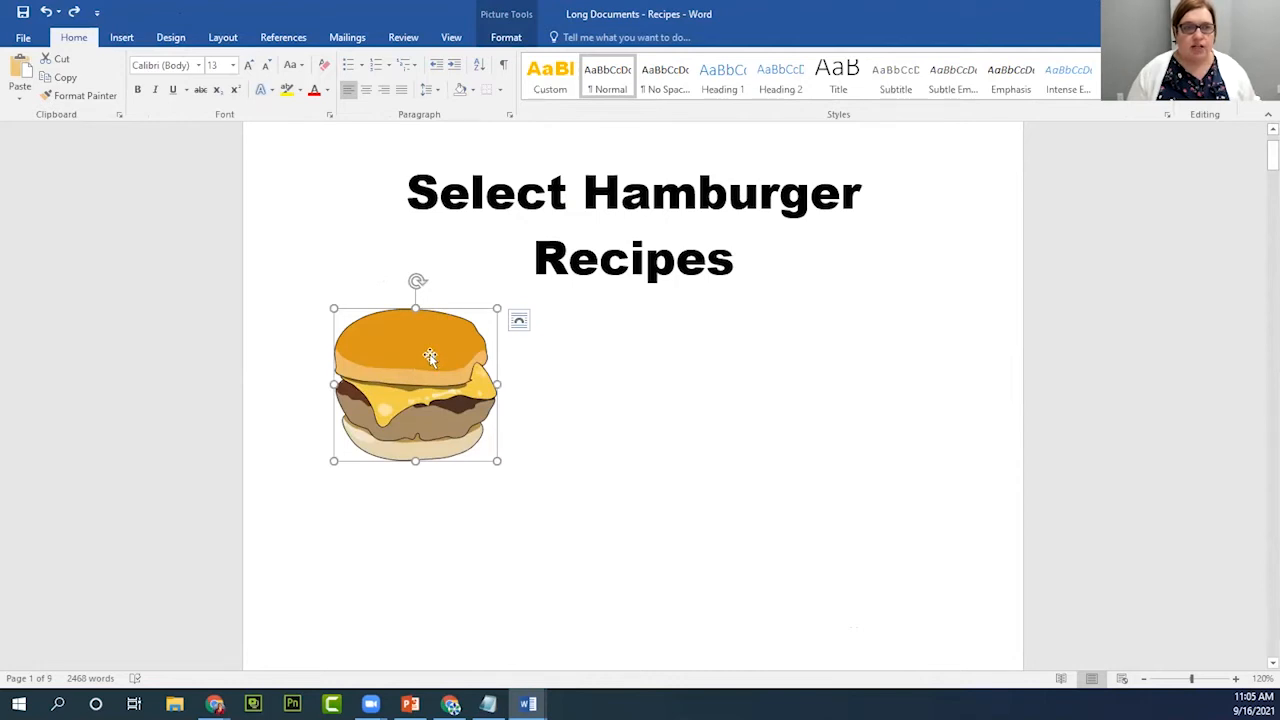
pyautogui.click(366, 90)
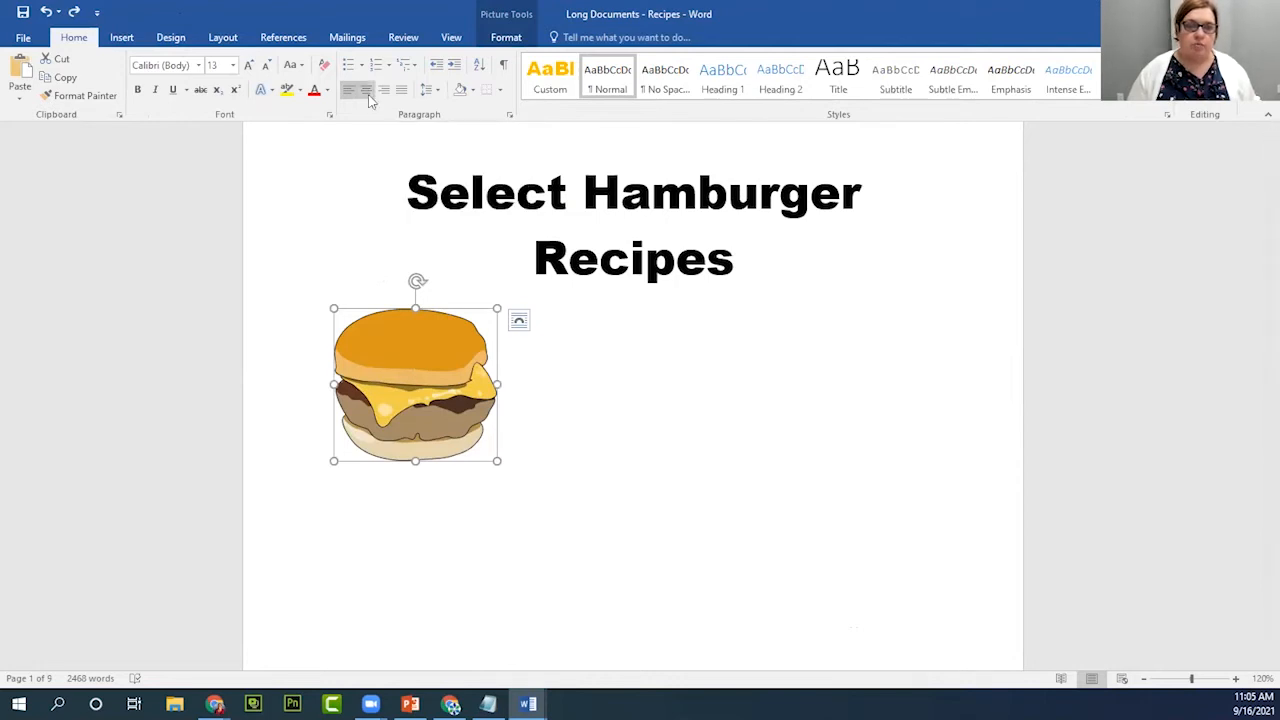
pyautogui.click(762, 259)
pyautogui.press('Return')
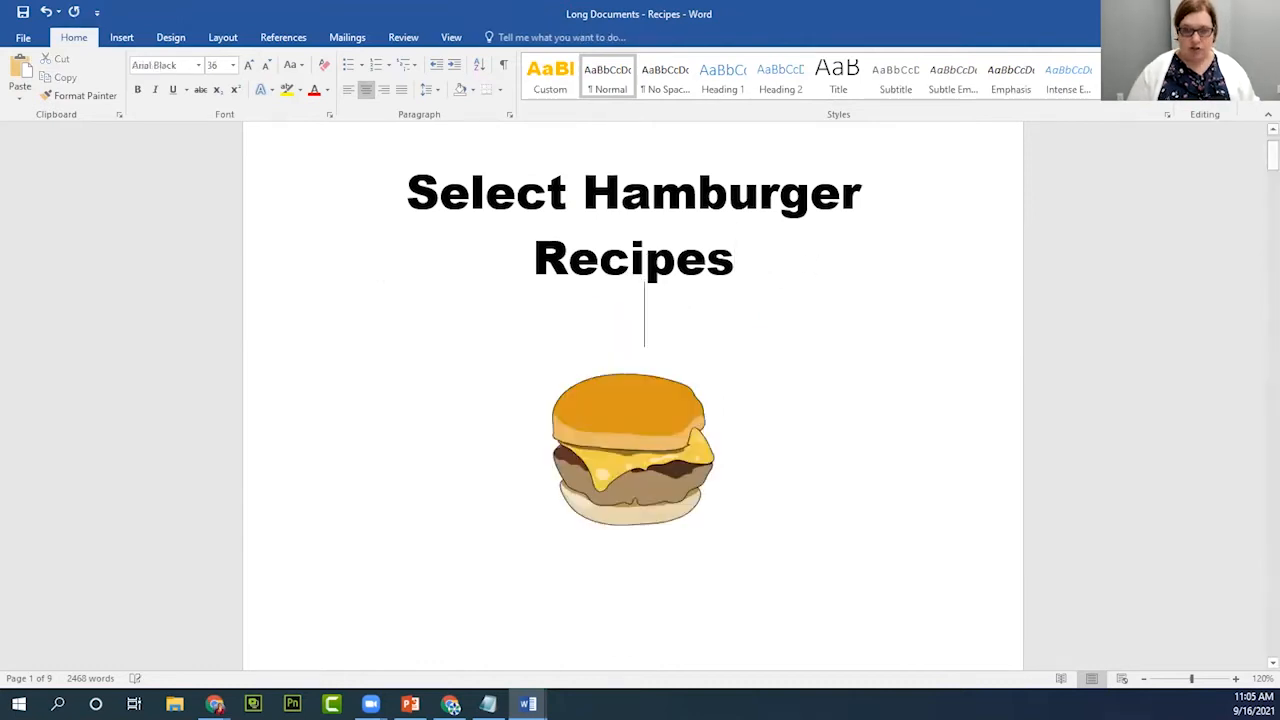
pyautogui.click(758, 257)
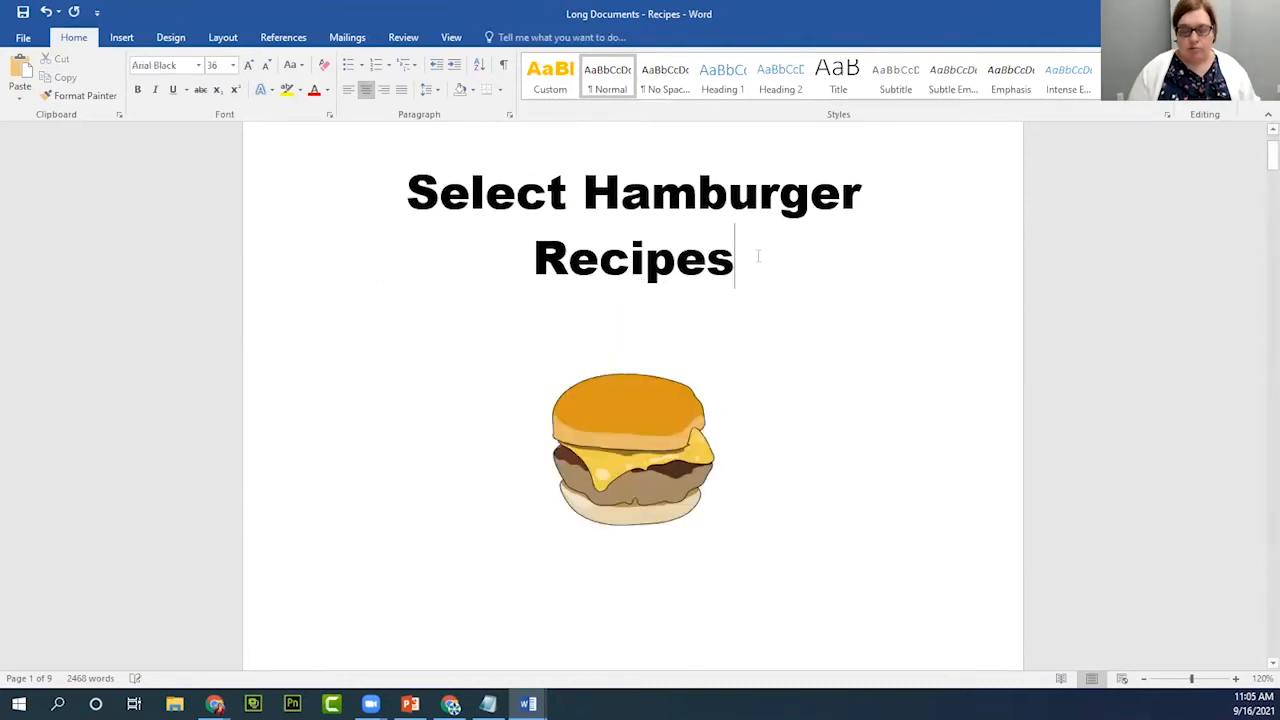
pyautogui.press('Delete')
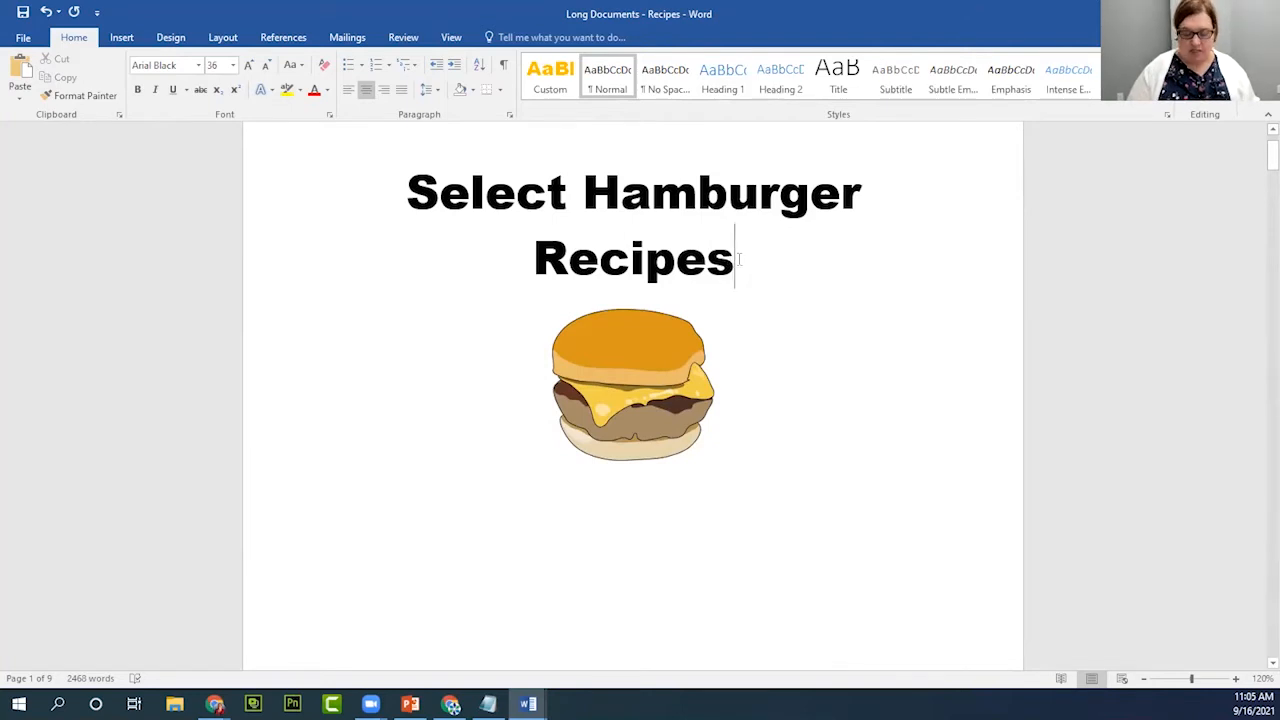
pyautogui.press('Return')
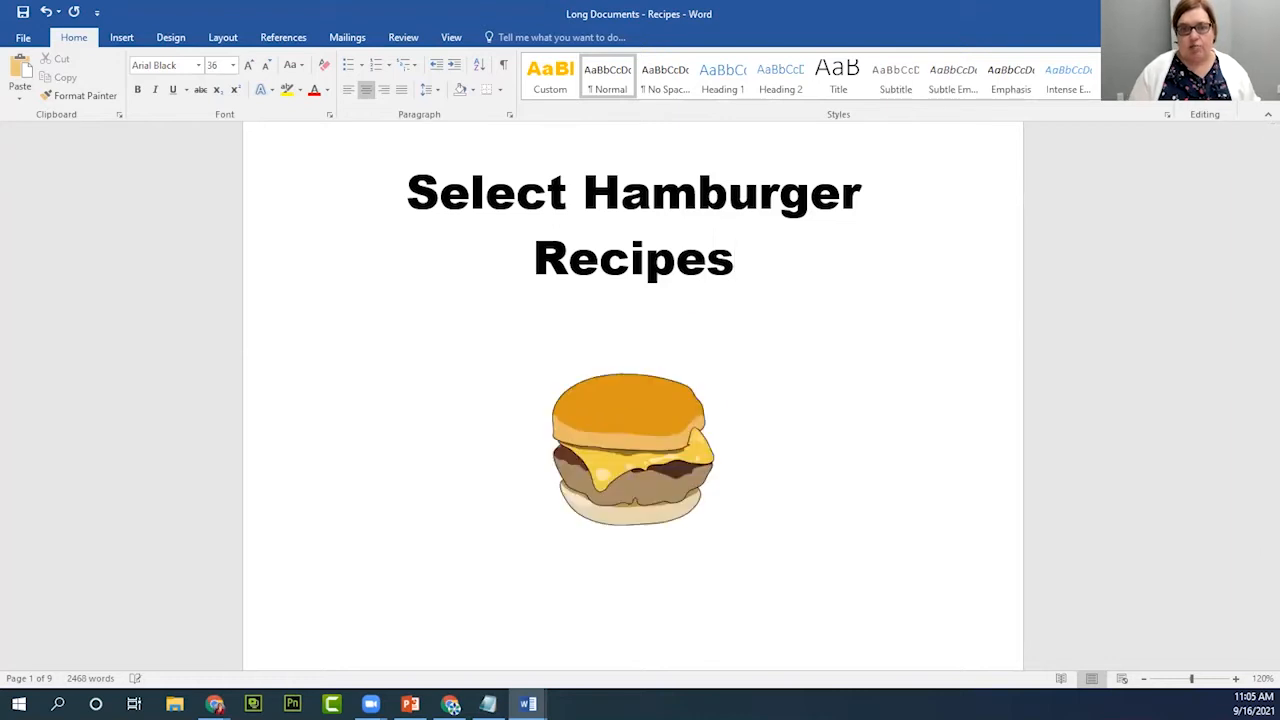
# Review the cover page layout and the Bibliographical Note page with the first recipe that follows it.
pyautogui.click(640, 441)
pyautogui.scroll(-3, 640, 441)
pyautogui.scroll(-2, 640, 441)
pyautogui.scroll(6, 640, 441)
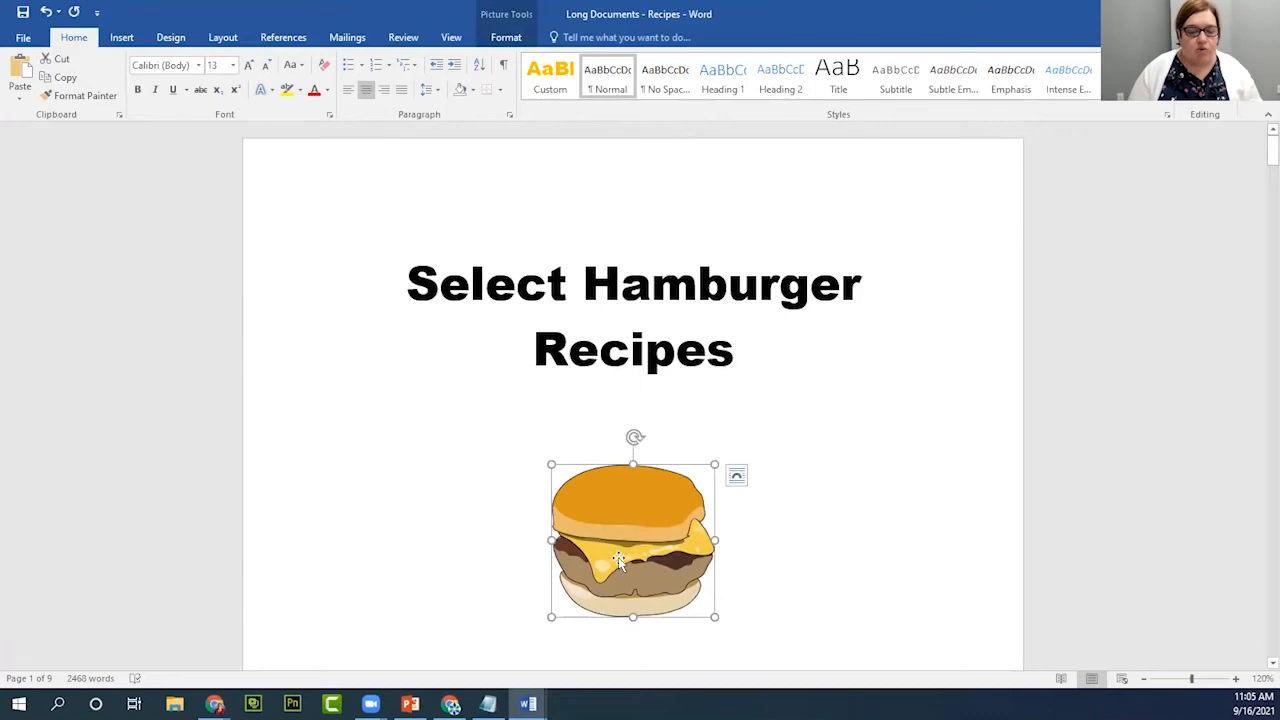
pyautogui.click(601, 348)
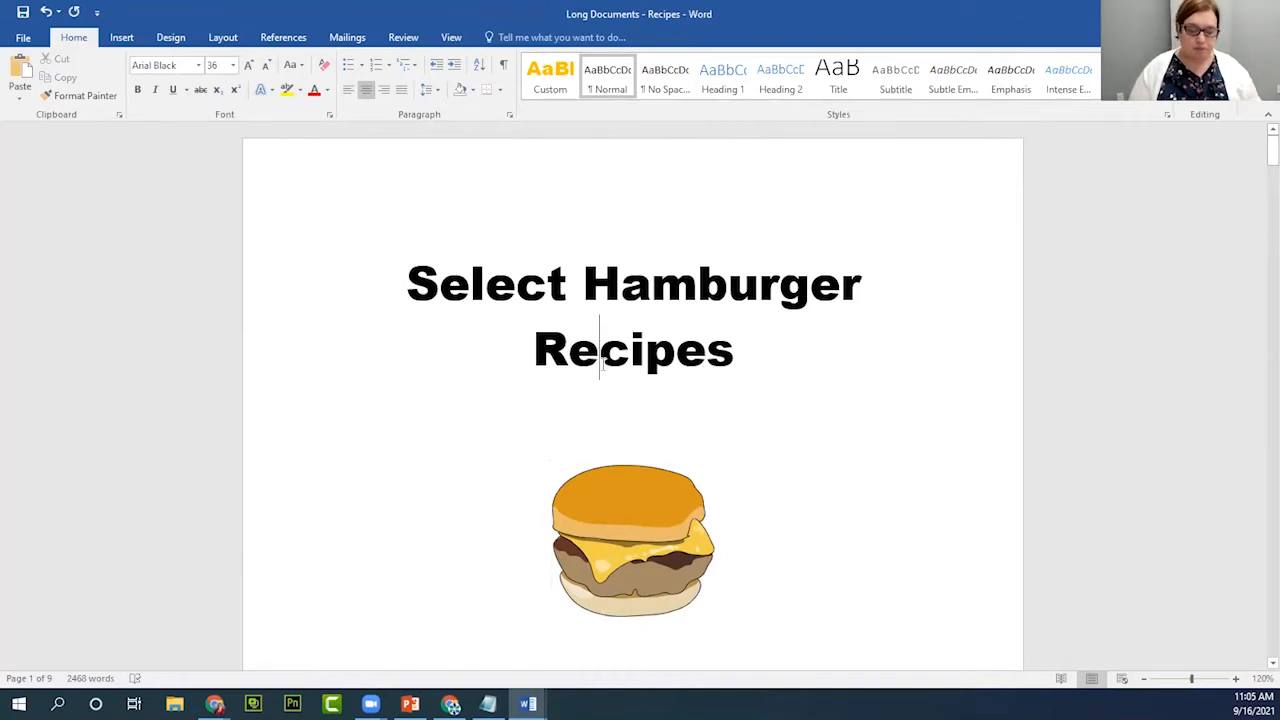
pyautogui.scroll(-3, 601, 365)
pyautogui.scroll(-1, 601, 365)
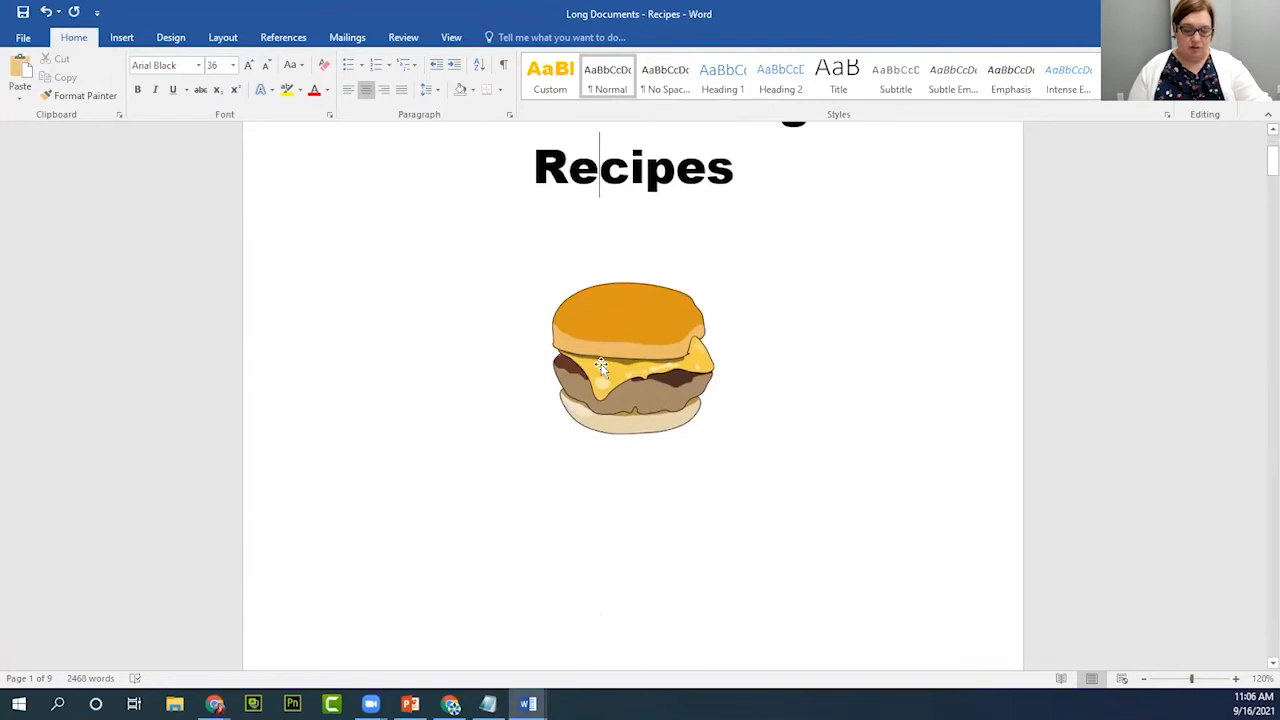
pyautogui.scroll(-10, 601, 365)
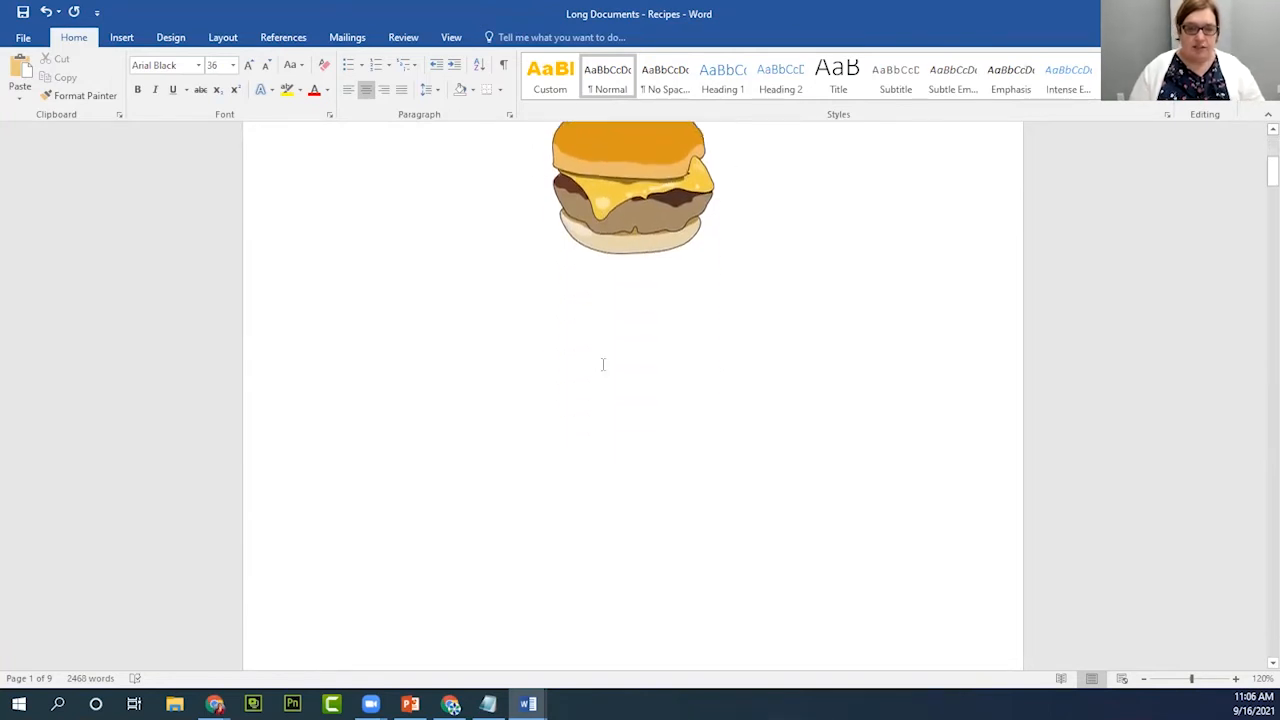
pyautogui.scroll(-12, 603, 365)
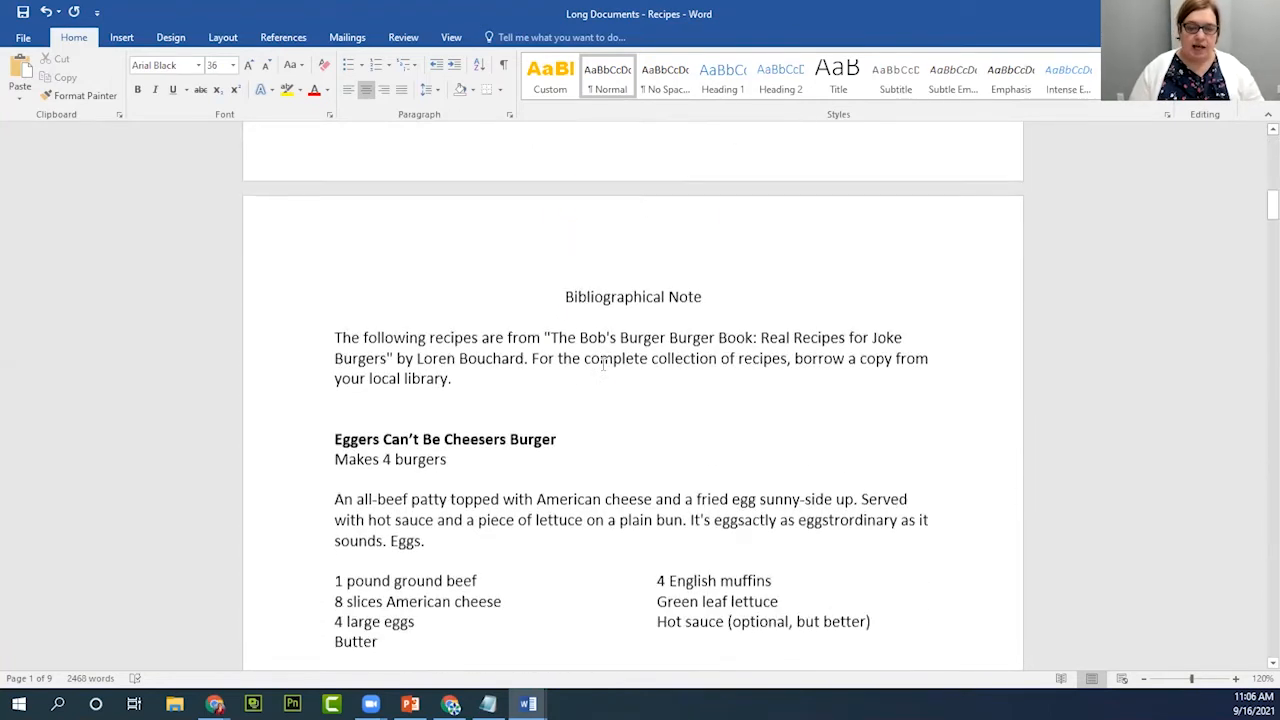
pyautogui.scroll(-1, 603, 365)
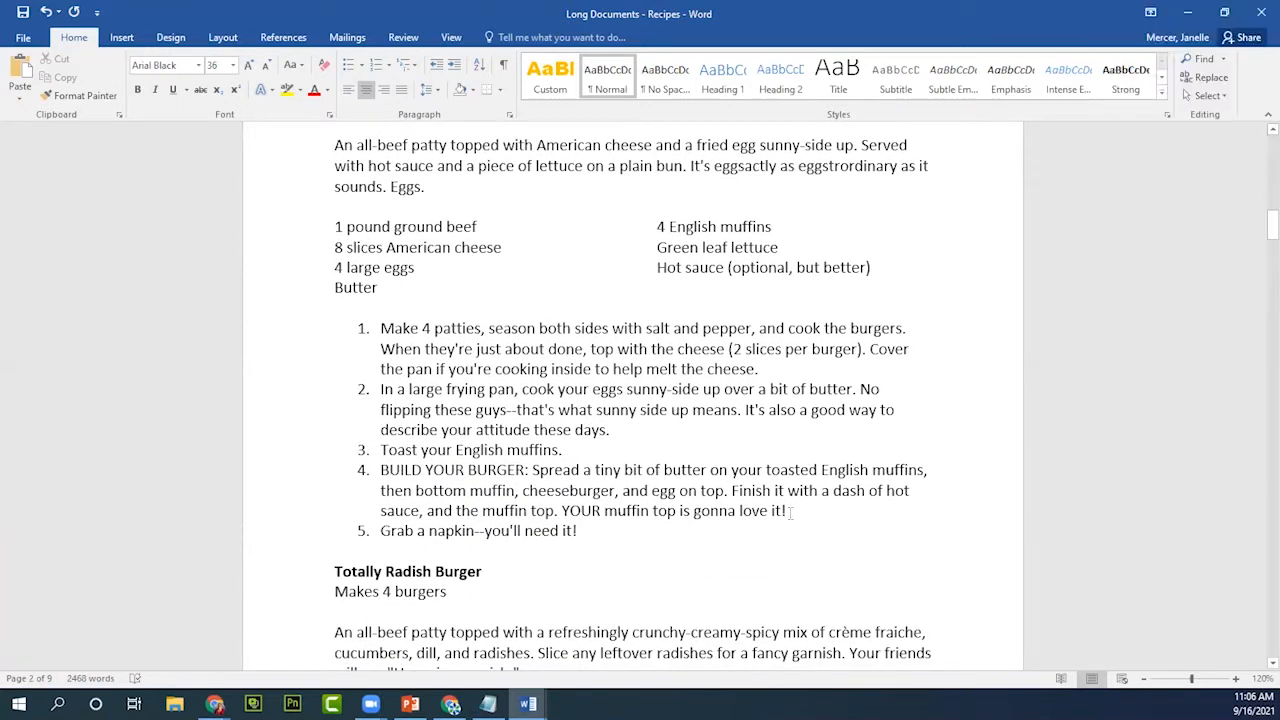
# Insert a page break directly before the "Eggers Can't Be Cheesers Burger" heading and check the separated Bibliographical Note page.
pyautogui.scroll(8, 790, 512)
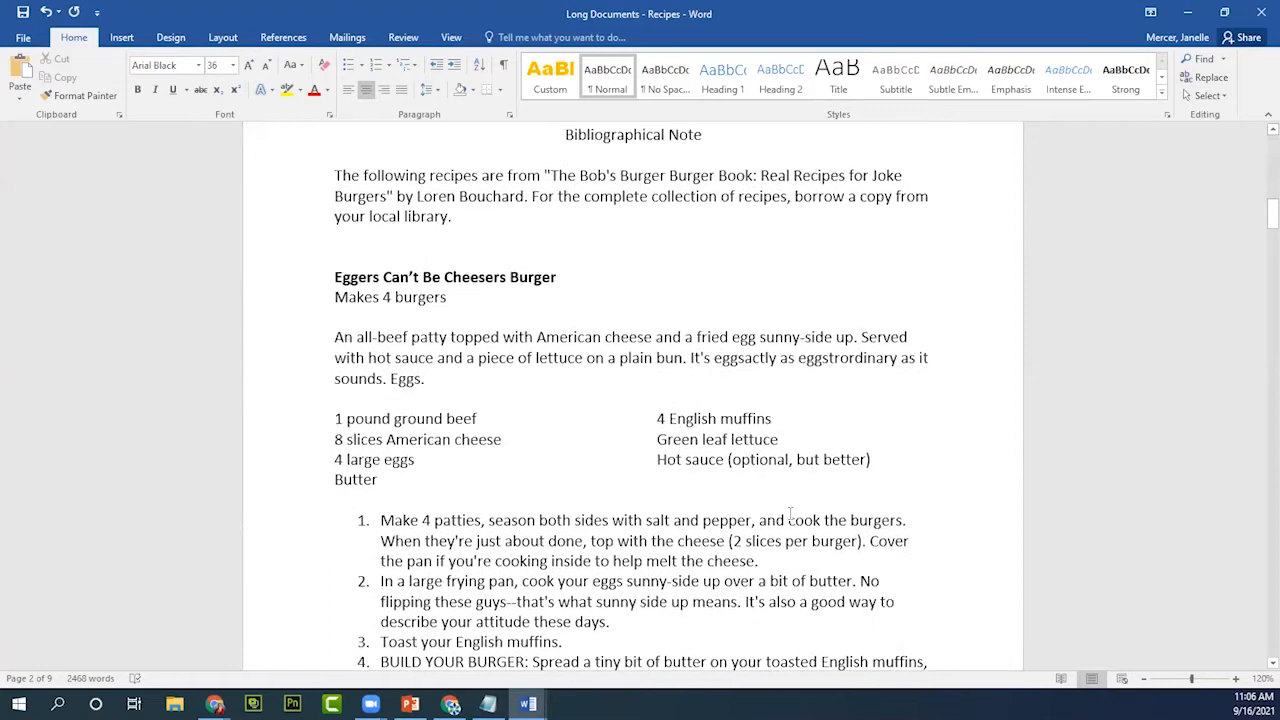
pyautogui.click(336, 495)
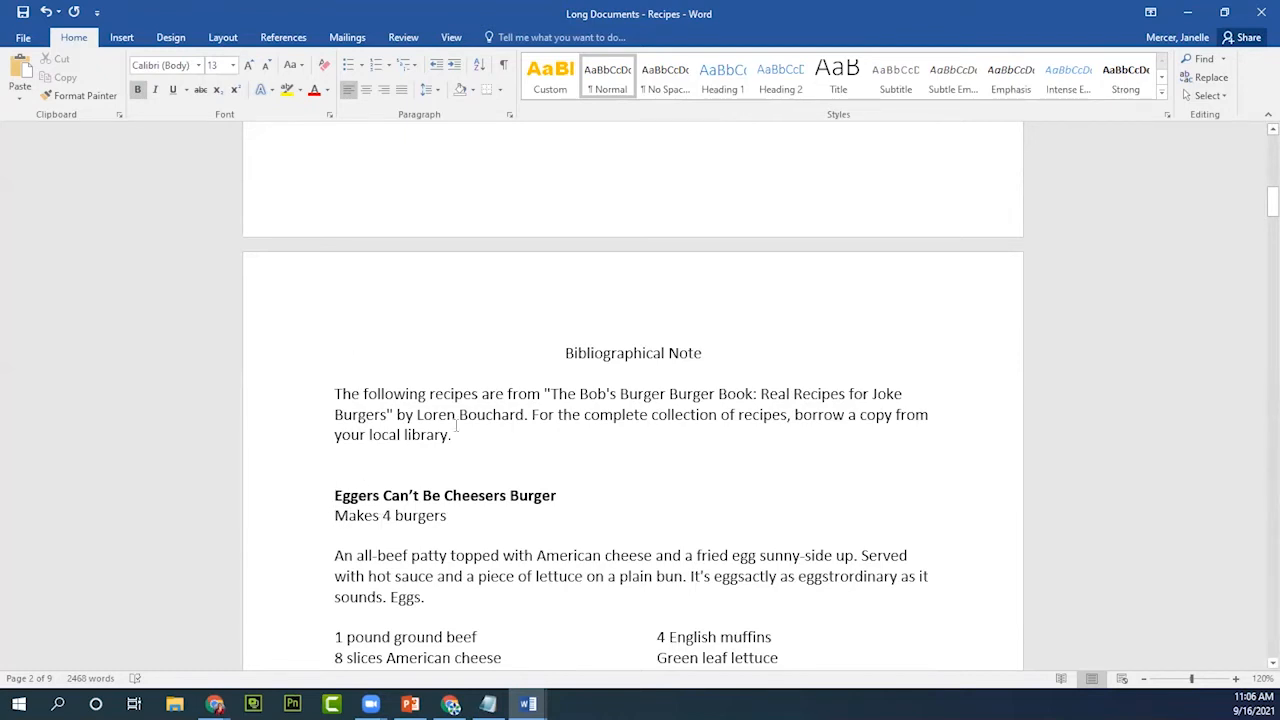
pyautogui.click(122, 38)
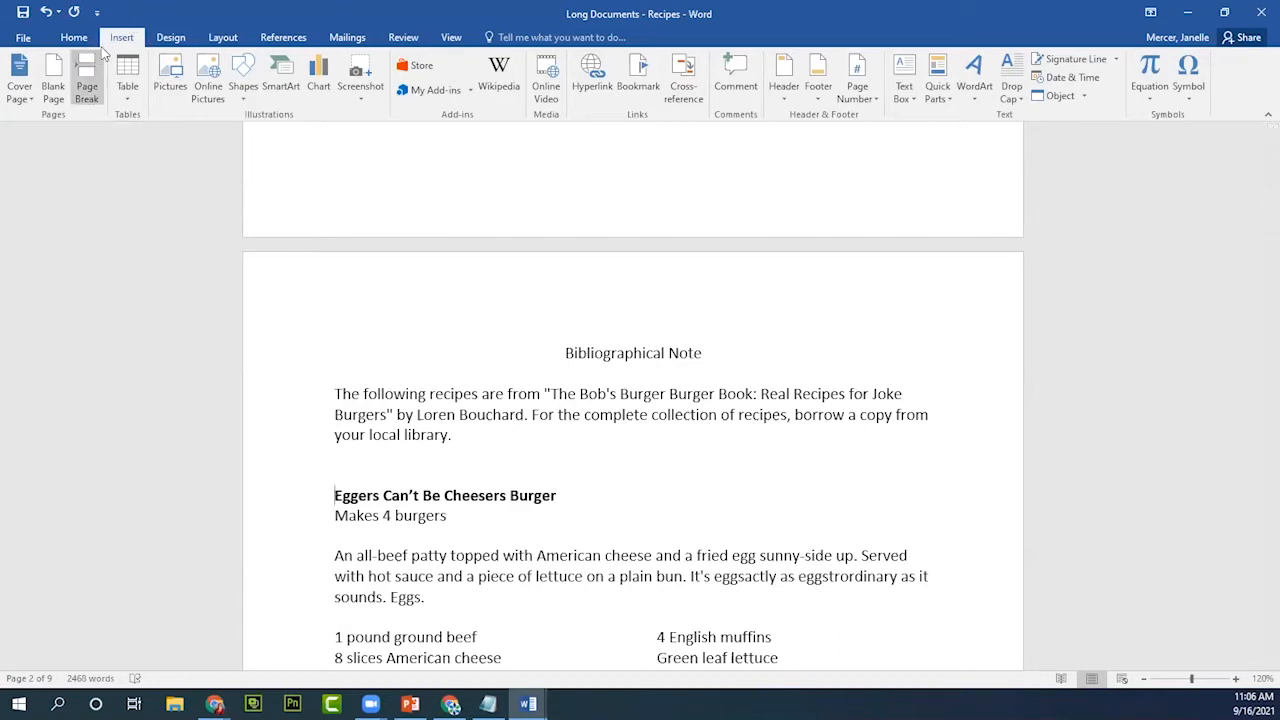
pyautogui.click(87, 99)
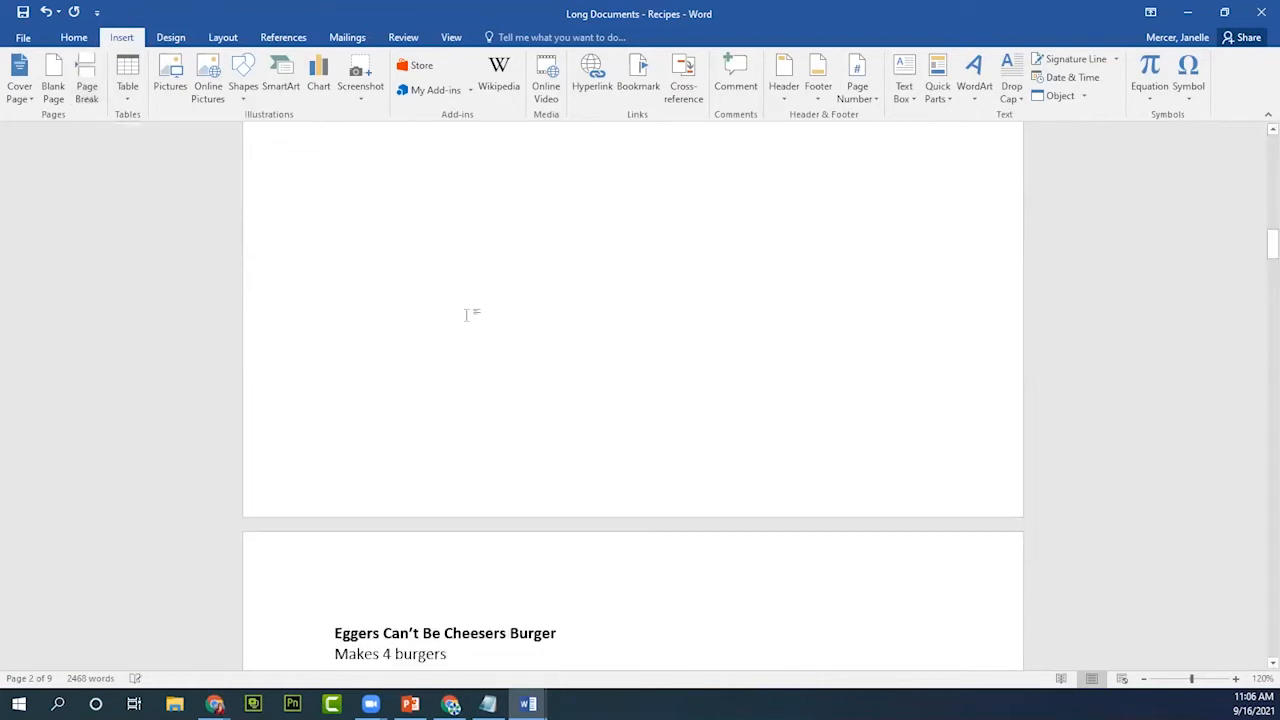
pyautogui.scroll(12, 524, 427)
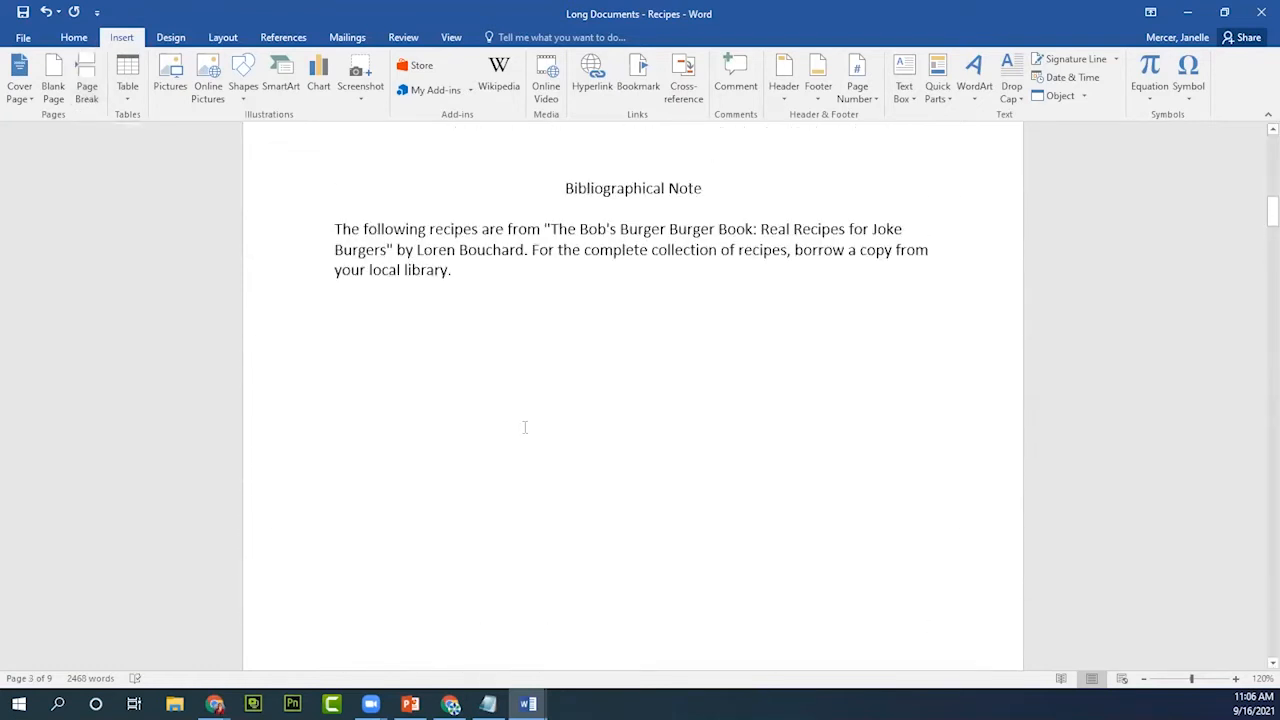
pyautogui.click(560, 337)
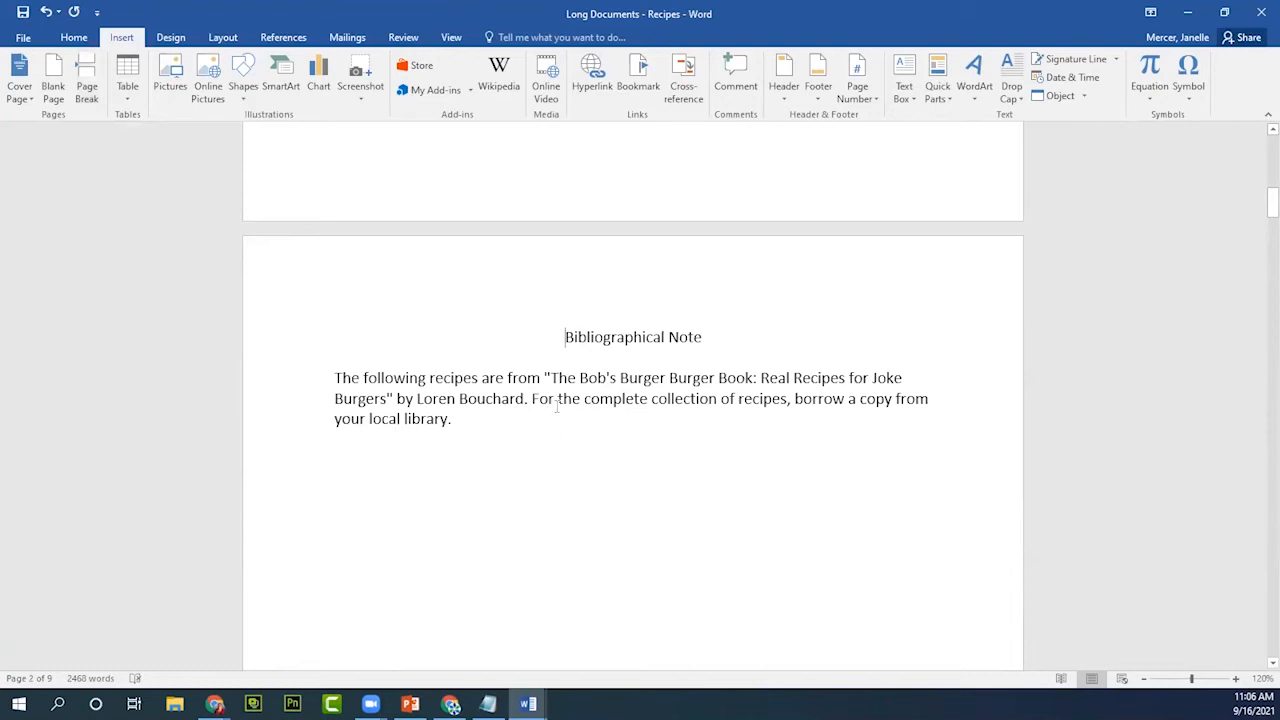
pyautogui.scroll(-5, 557, 406)
pyautogui.scroll(-5, 557, 406)
pyautogui.click(339, 452)
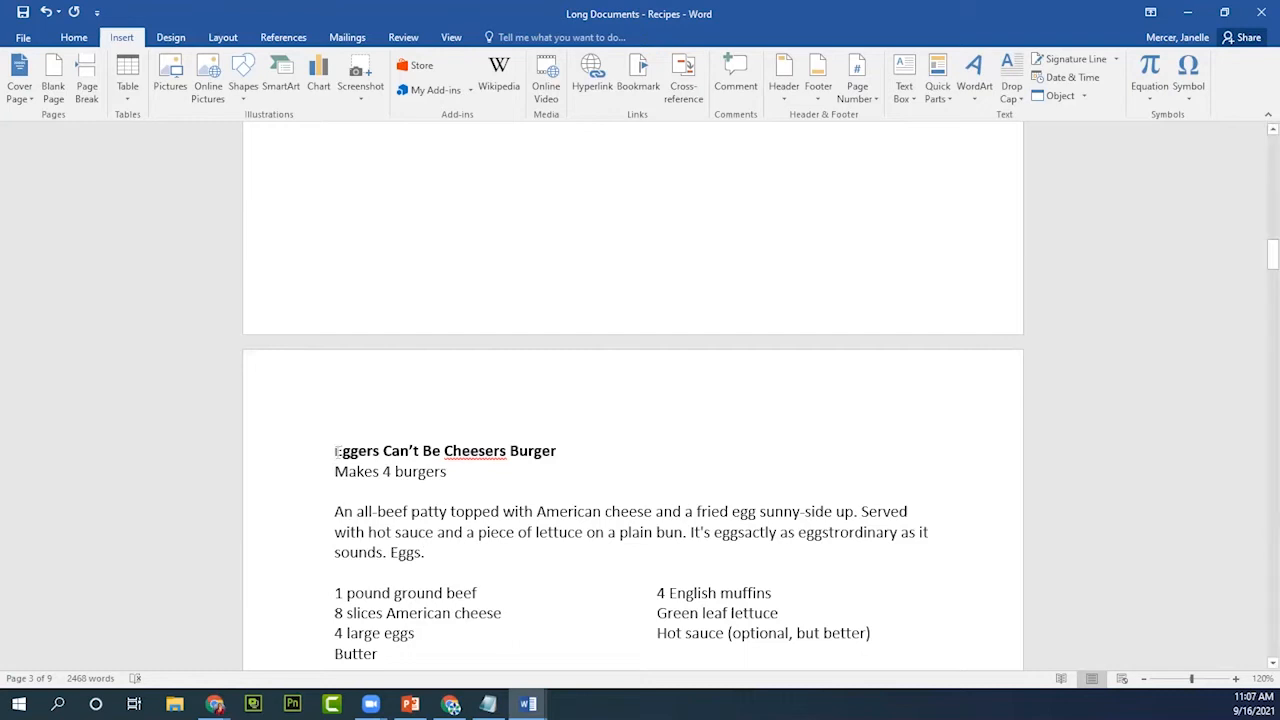
pyautogui.moveTo(558, 451); pyautogui.dragTo(362, 462)
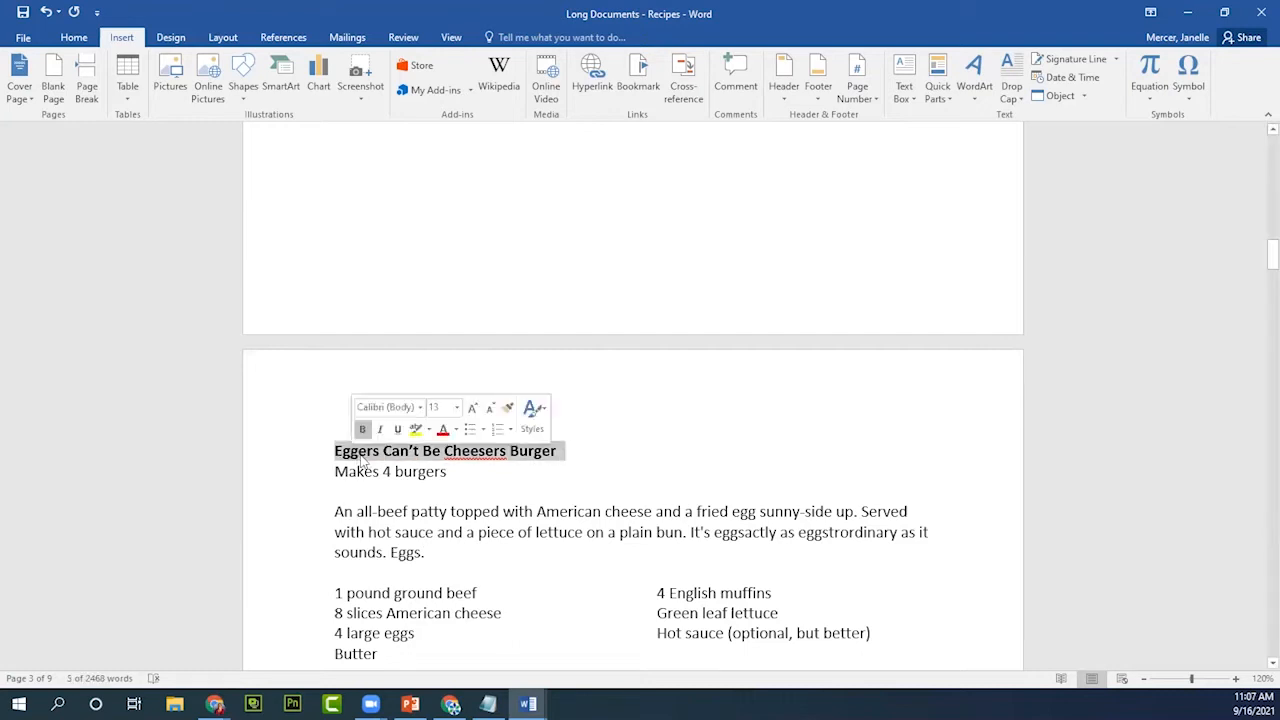
pyautogui.click(477, 476)
pyautogui.moveTo(338, 450); pyautogui.dragTo(562, 442)
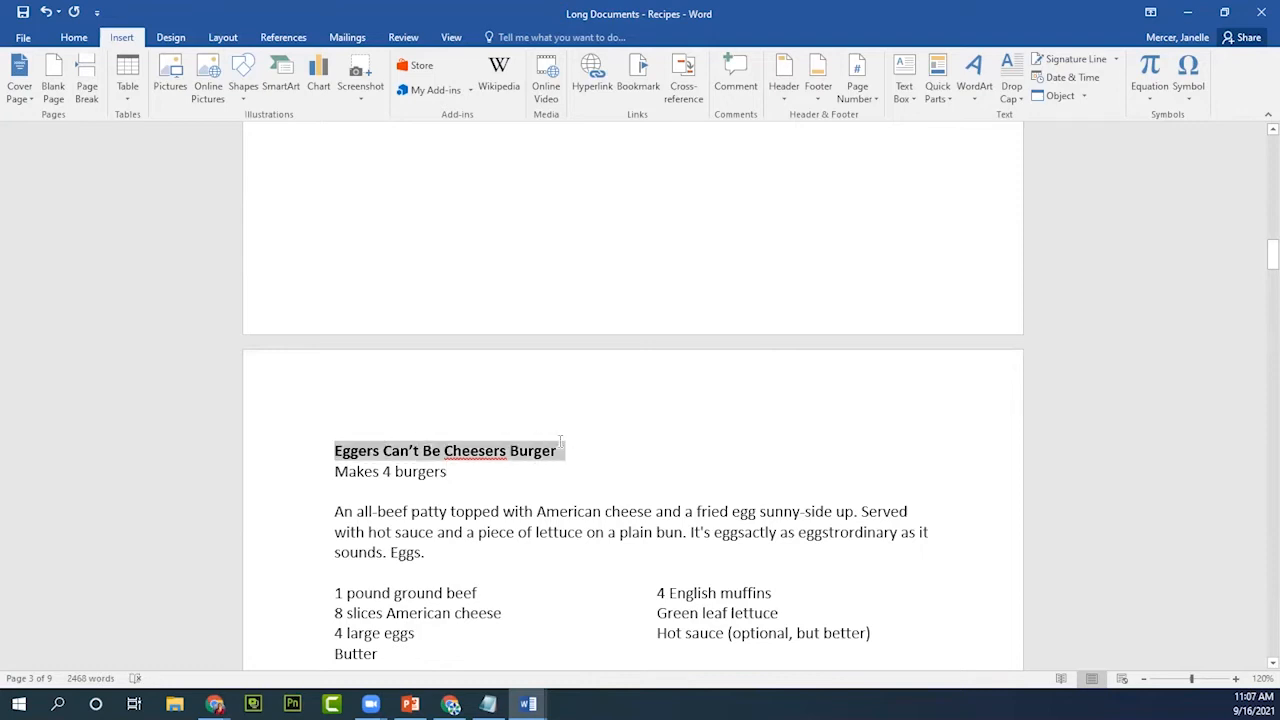
pyautogui.click(561, 446)
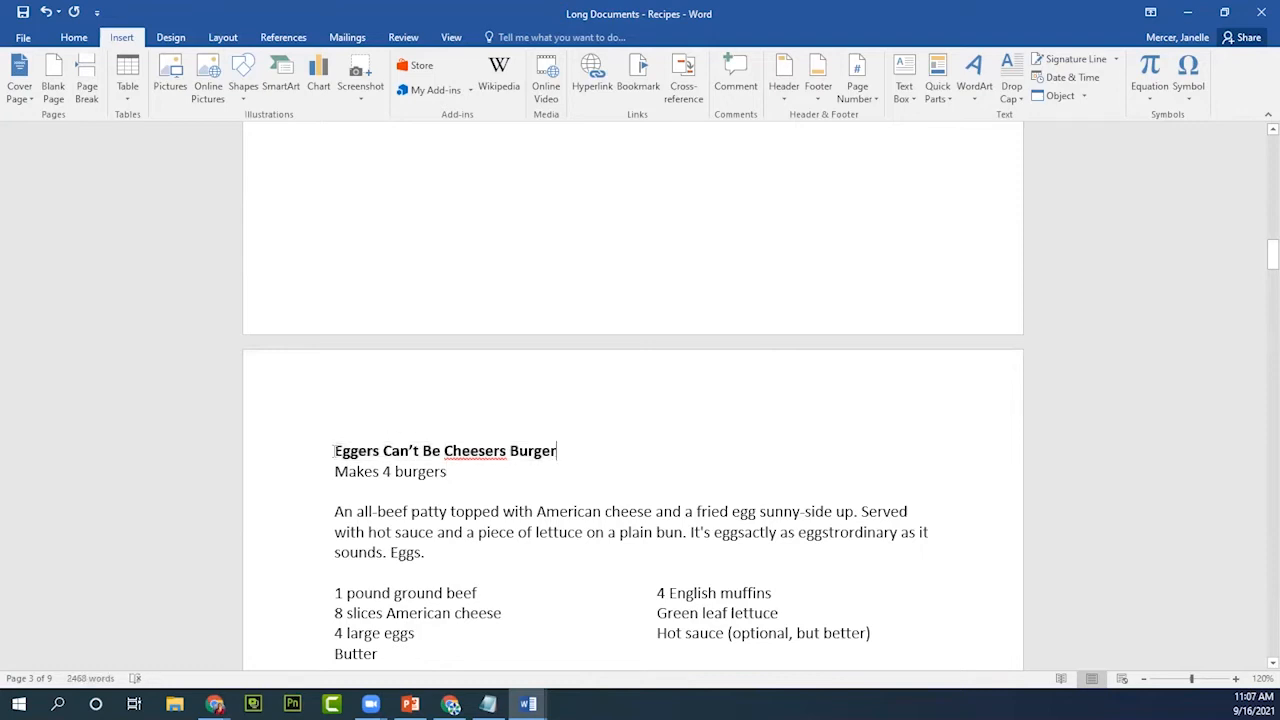
pyautogui.moveTo(334, 450); pyautogui.dragTo(562, 452)
pyautogui.scroll(-4, 537, 605)
pyautogui.scroll(20, 537, 605)
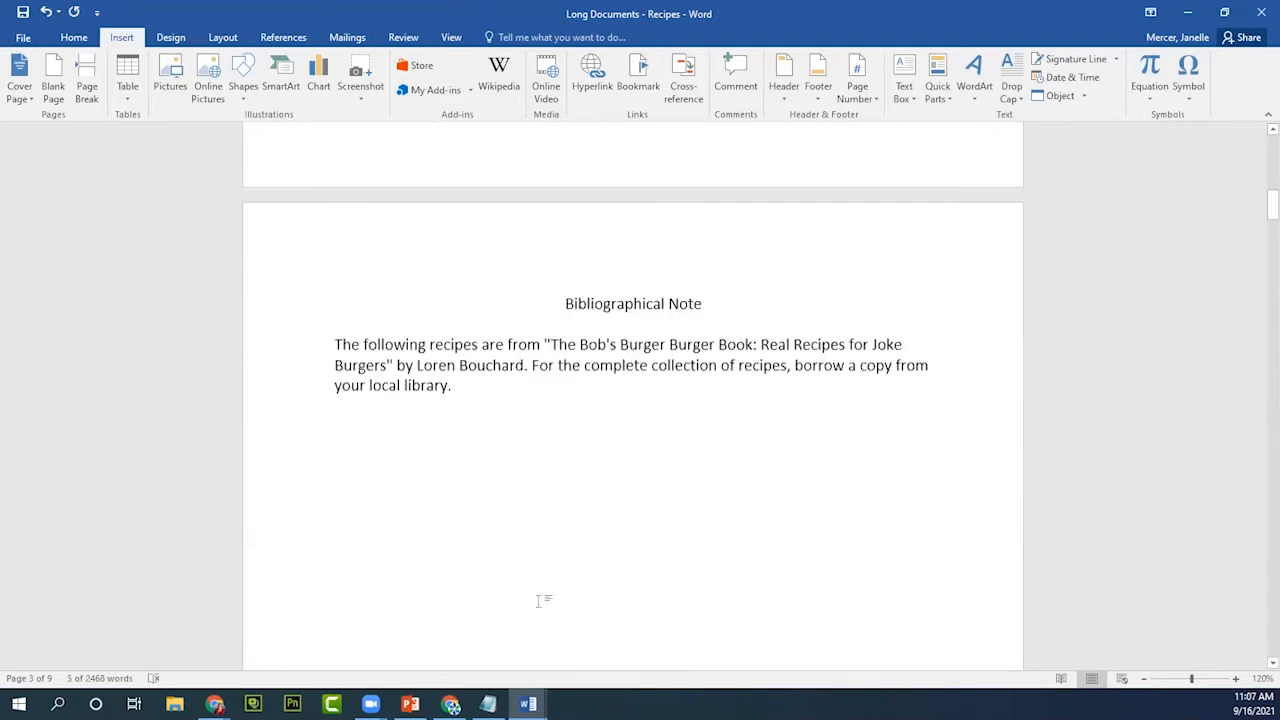
pyautogui.scroll(1, 537, 600)
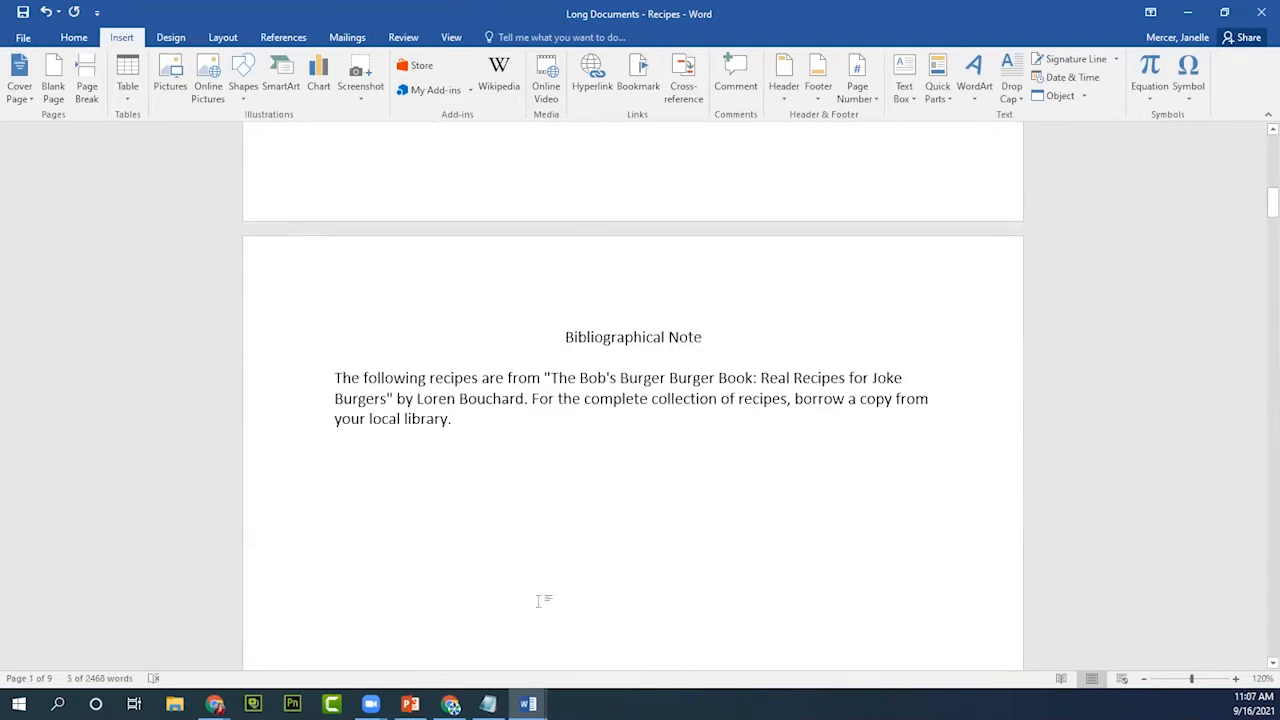
pyautogui.scroll(-10, 537, 600)
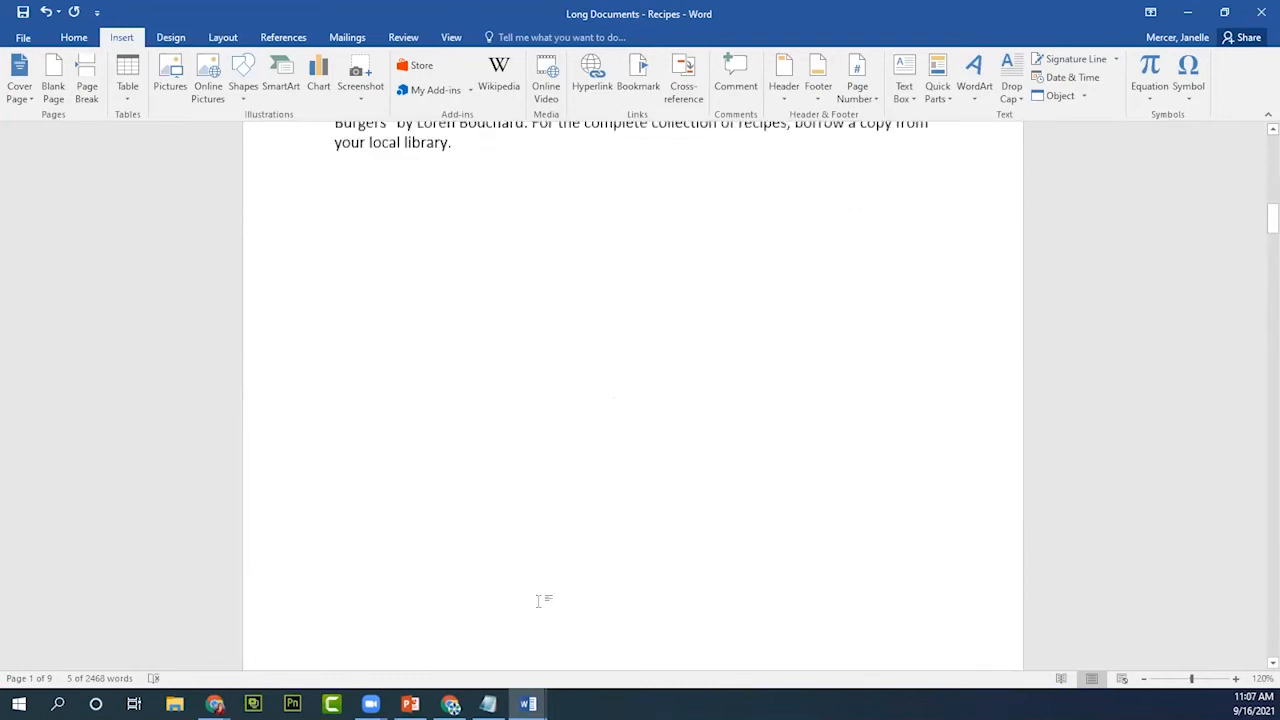
pyautogui.scroll(-3, 537, 608)
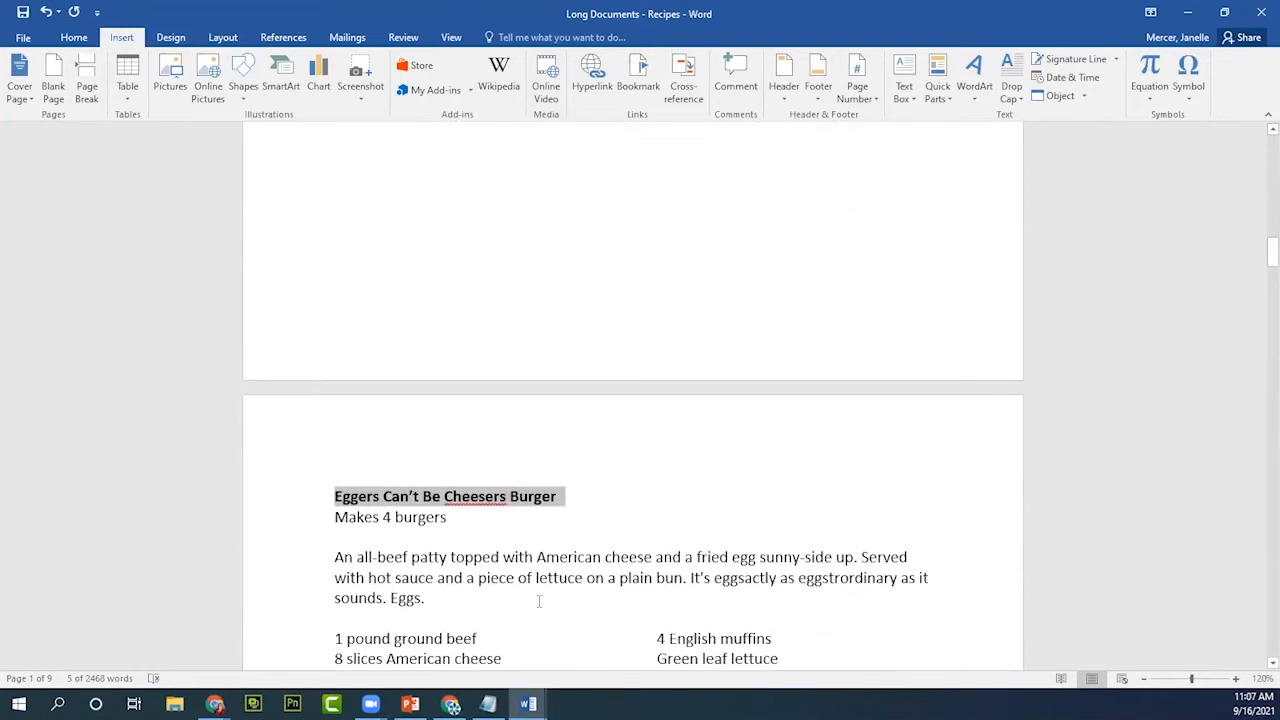
pyautogui.click(503, 545)
pyautogui.click(547, 517)
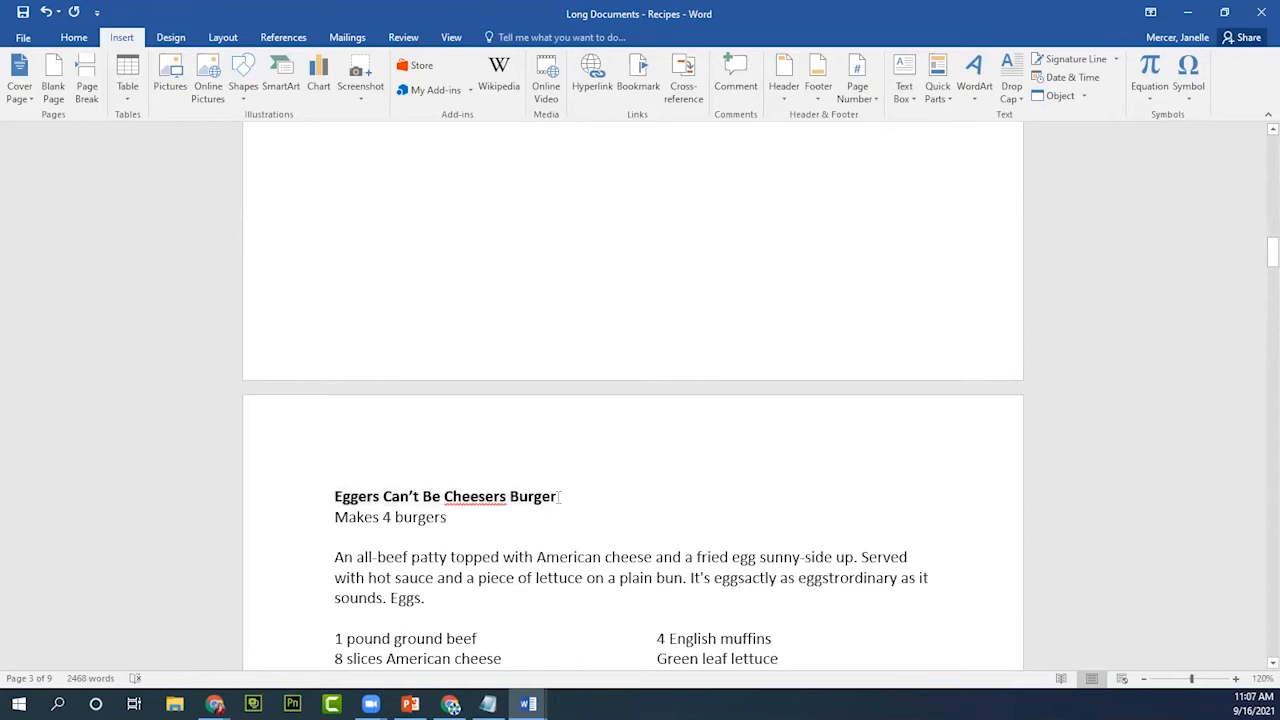
# Format the "Eggers Can't Be Cheesers Burger" heading in Arial Rounded MT Bold, size 16, with the standard dark blue font color.
pyautogui.moveTo(561, 496); pyautogui.dragTo(337, 497)
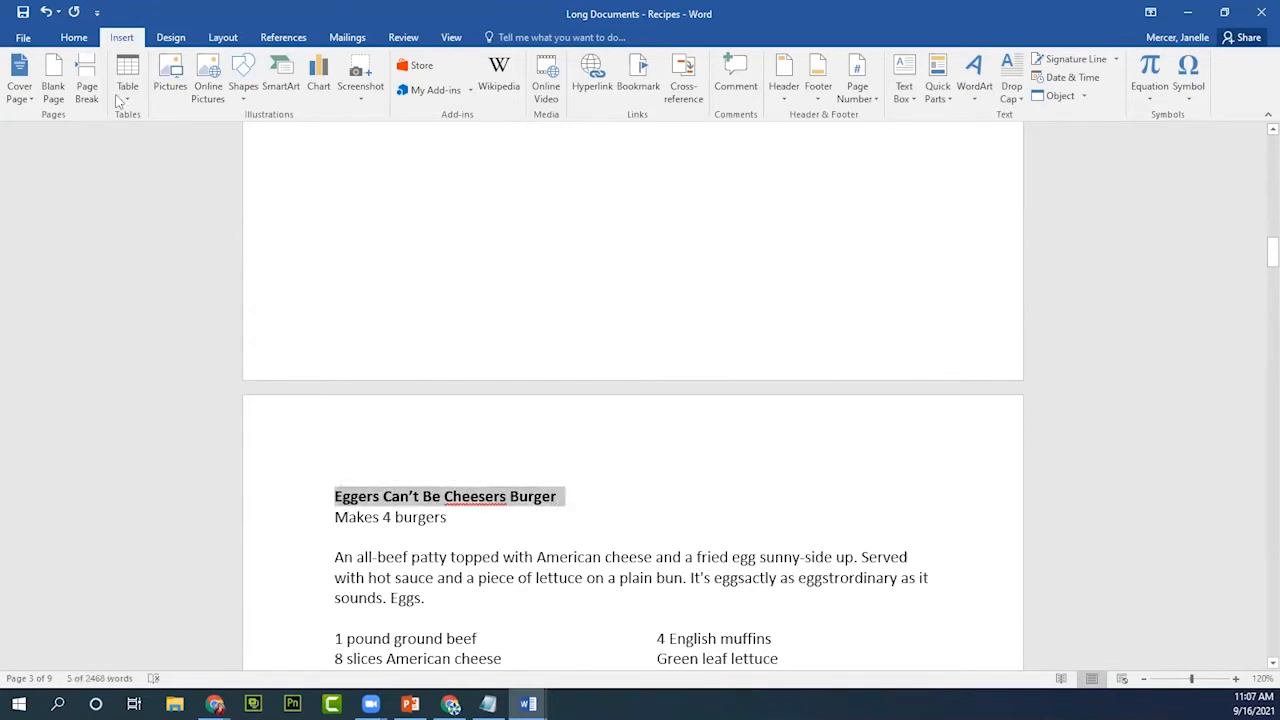
pyautogui.click(72, 40)
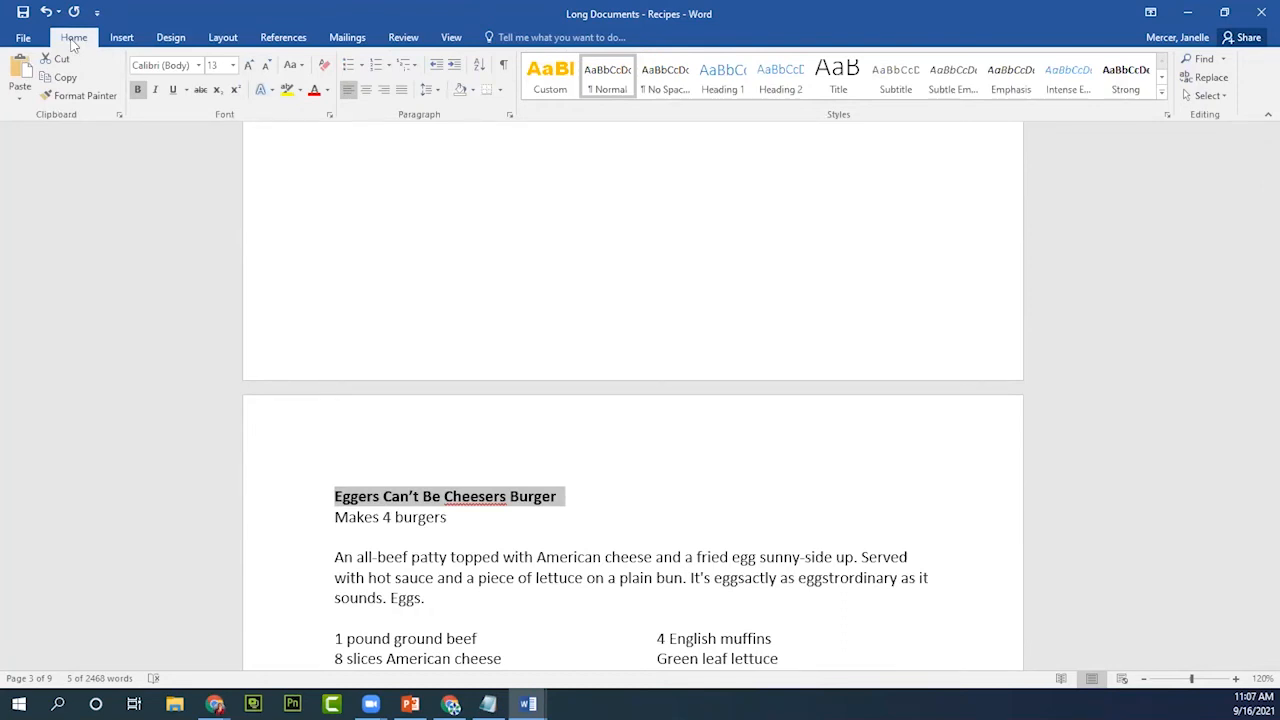
pyautogui.click(198, 66)
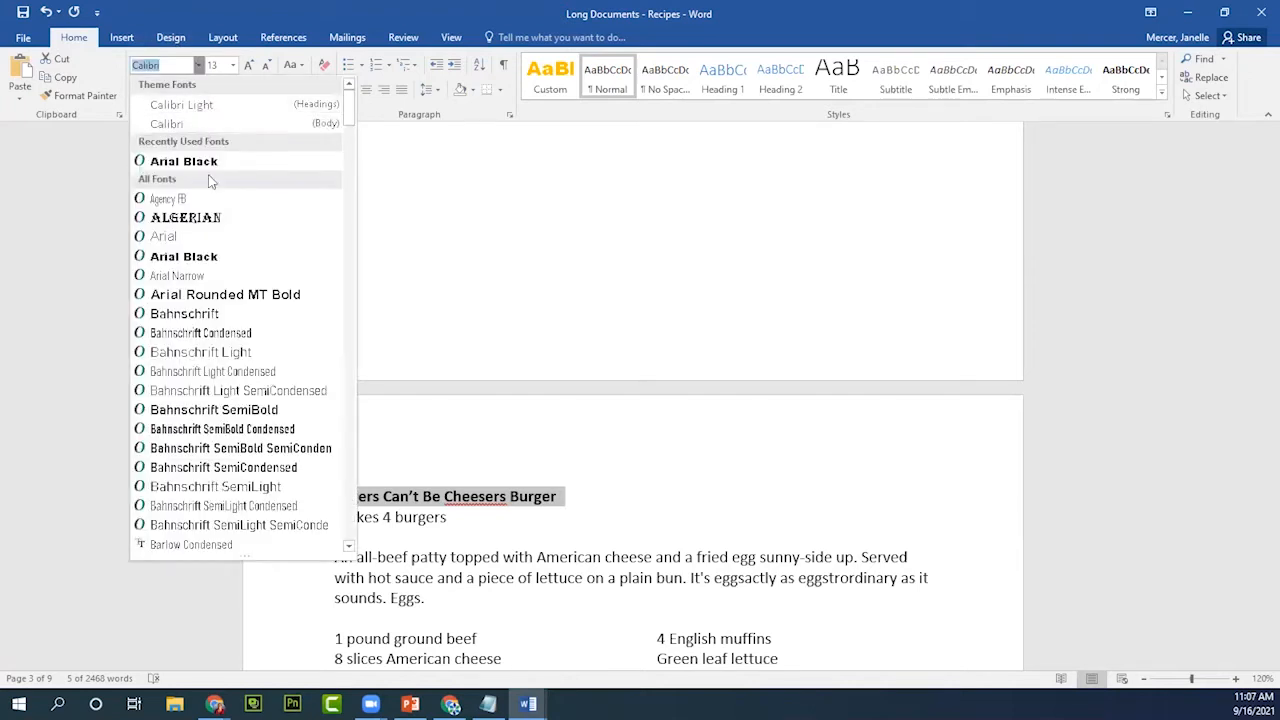
pyautogui.click(216, 300)
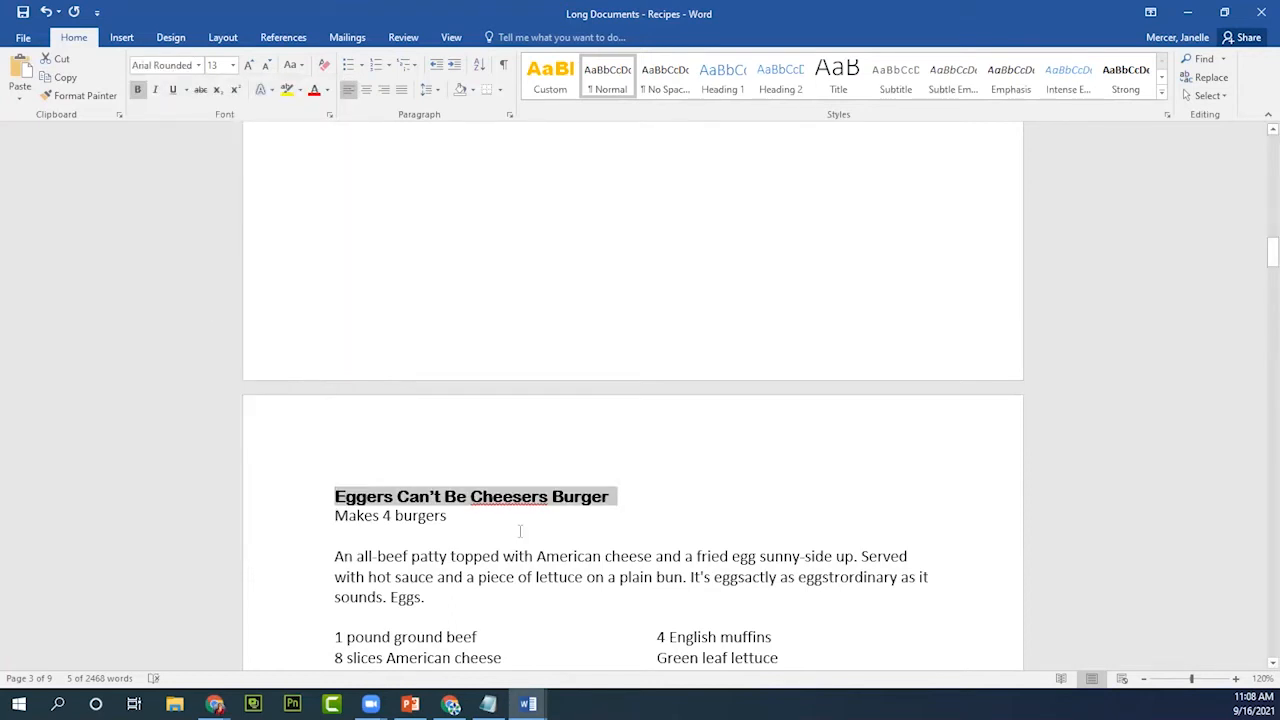
pyautogui.click(233, 65)
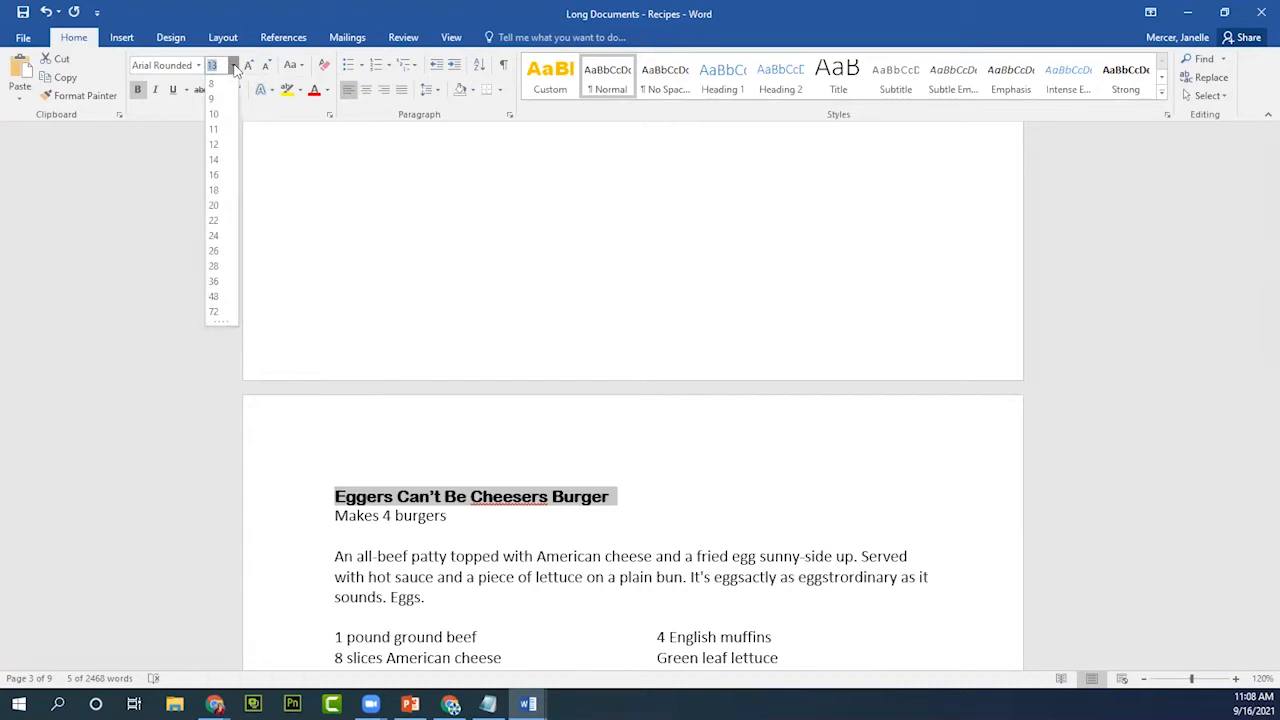
pyautogui.click(214, 175)
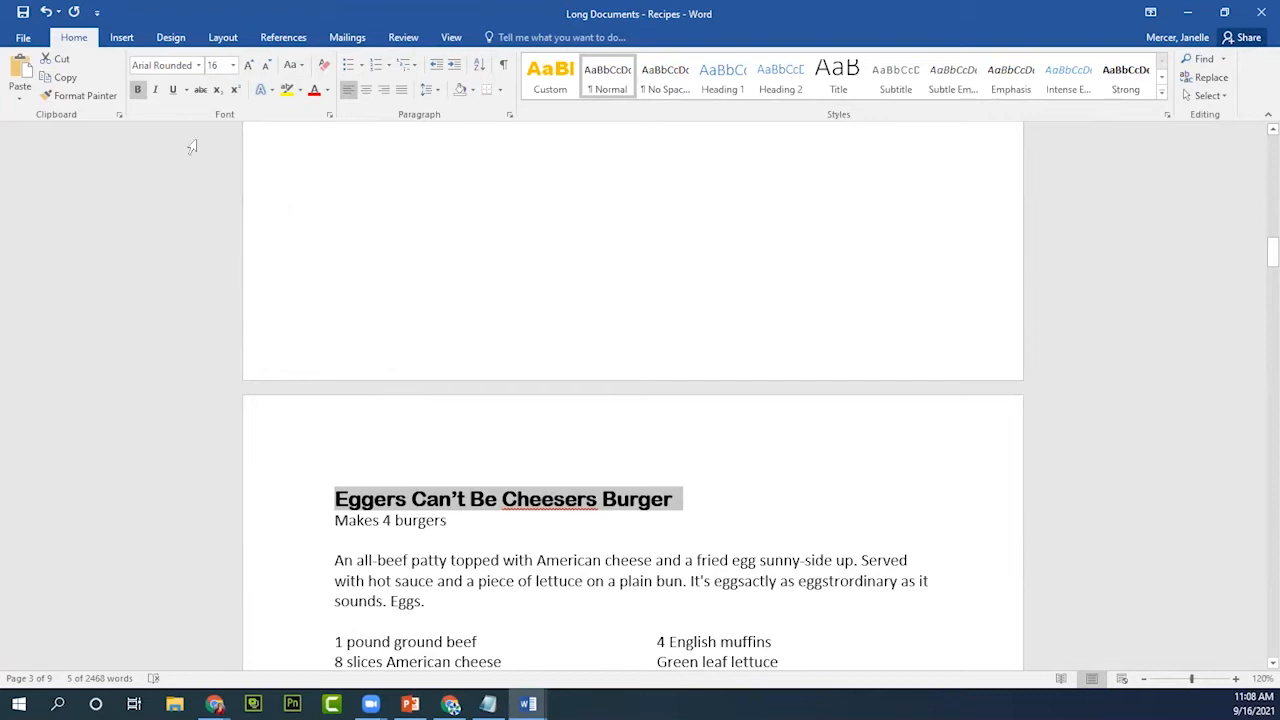
pyautogui.click(327, 90)
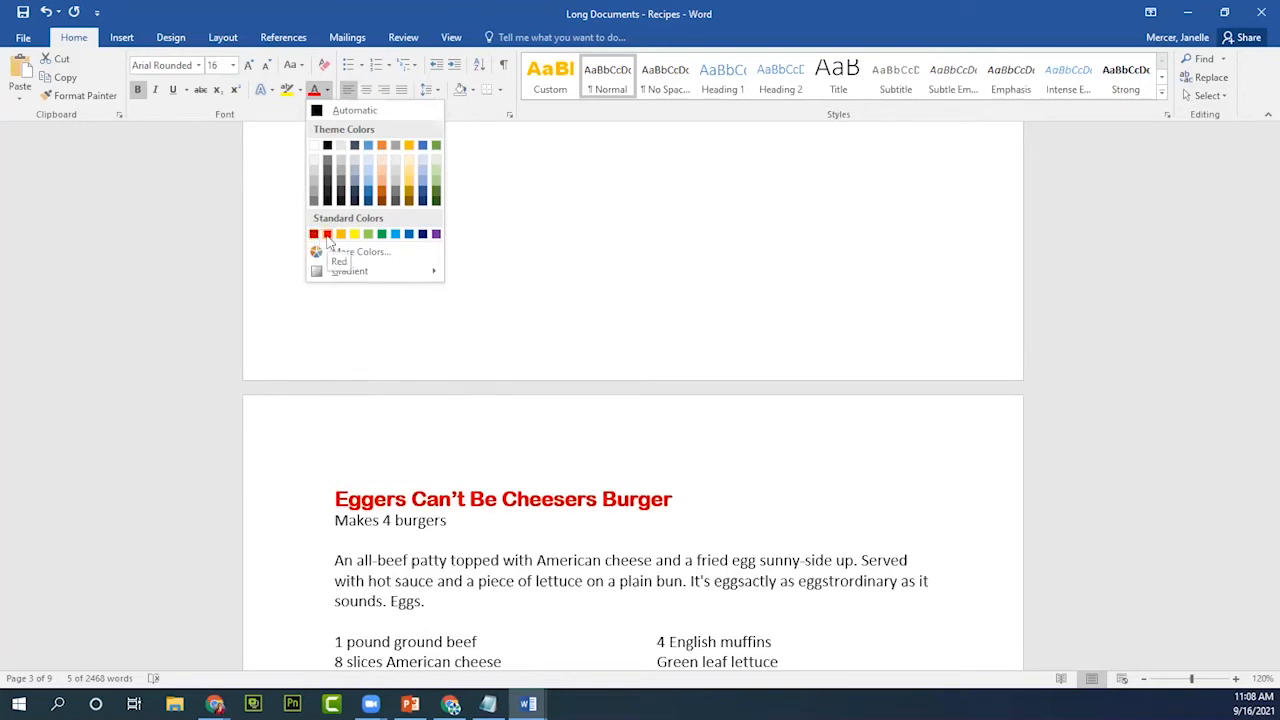
pyautogui.click(423, 234)
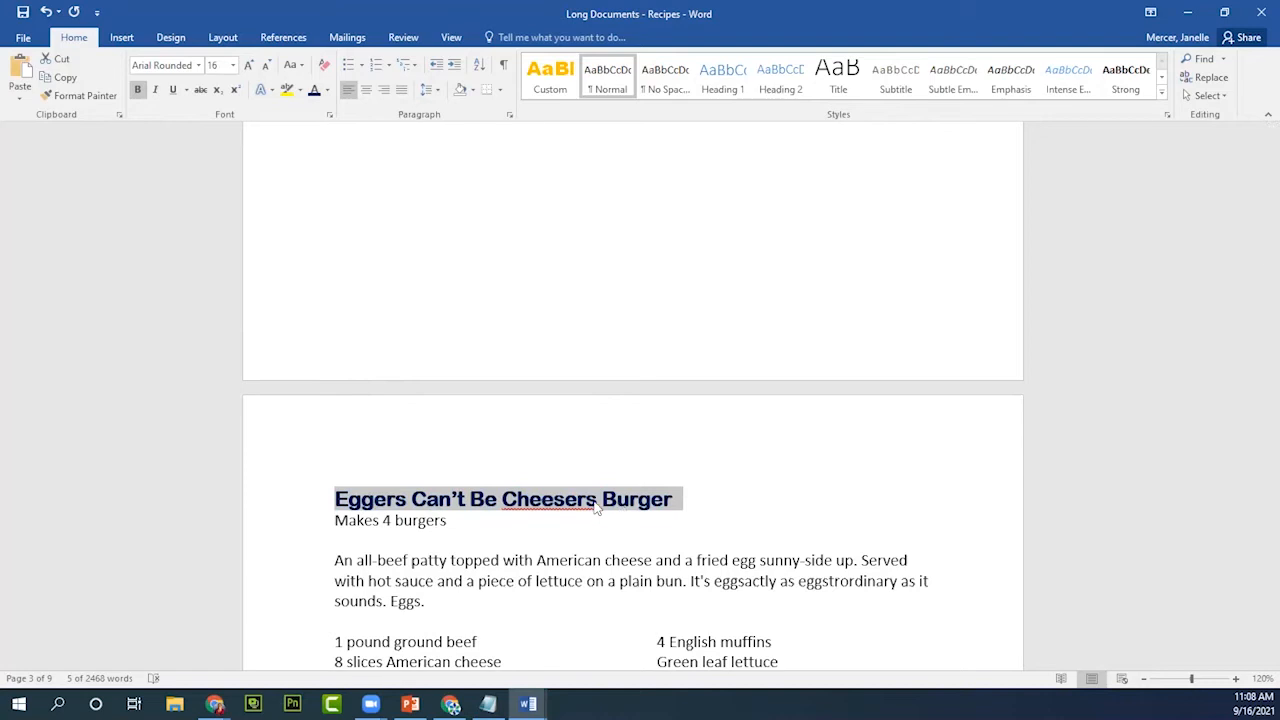
pyautogui.click(690, 502)
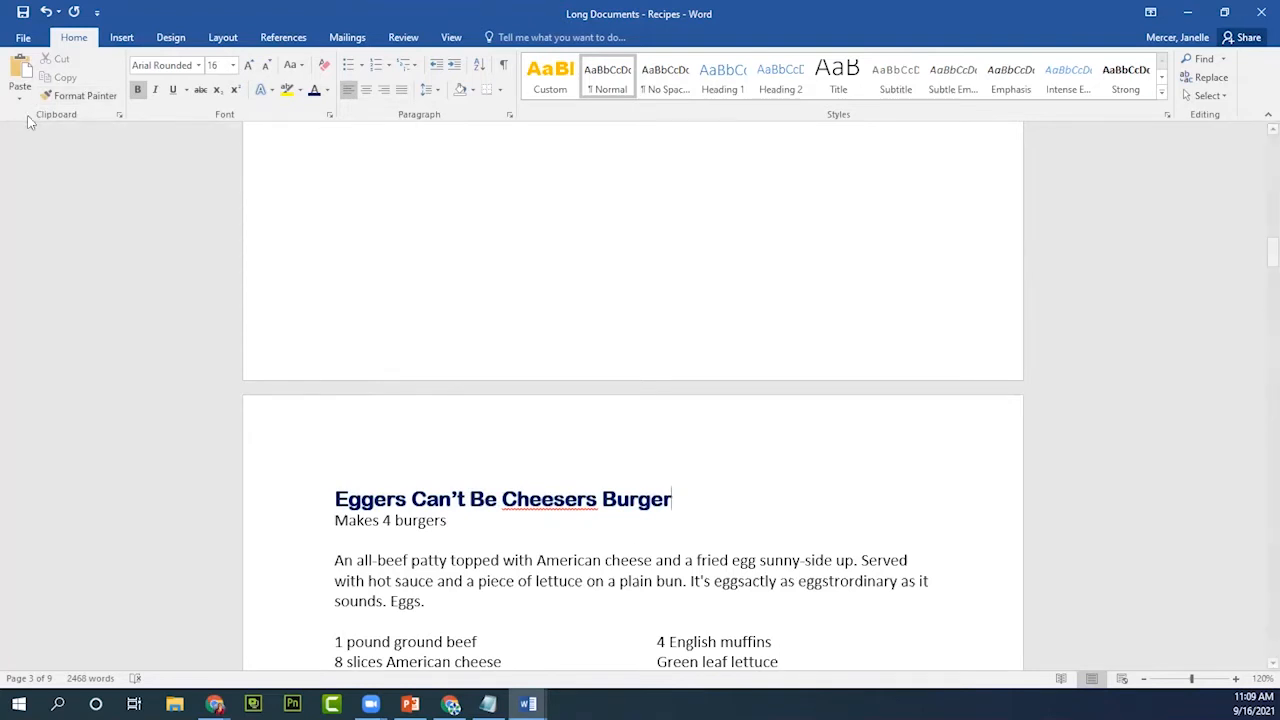
pyautogui.click(64, 98)
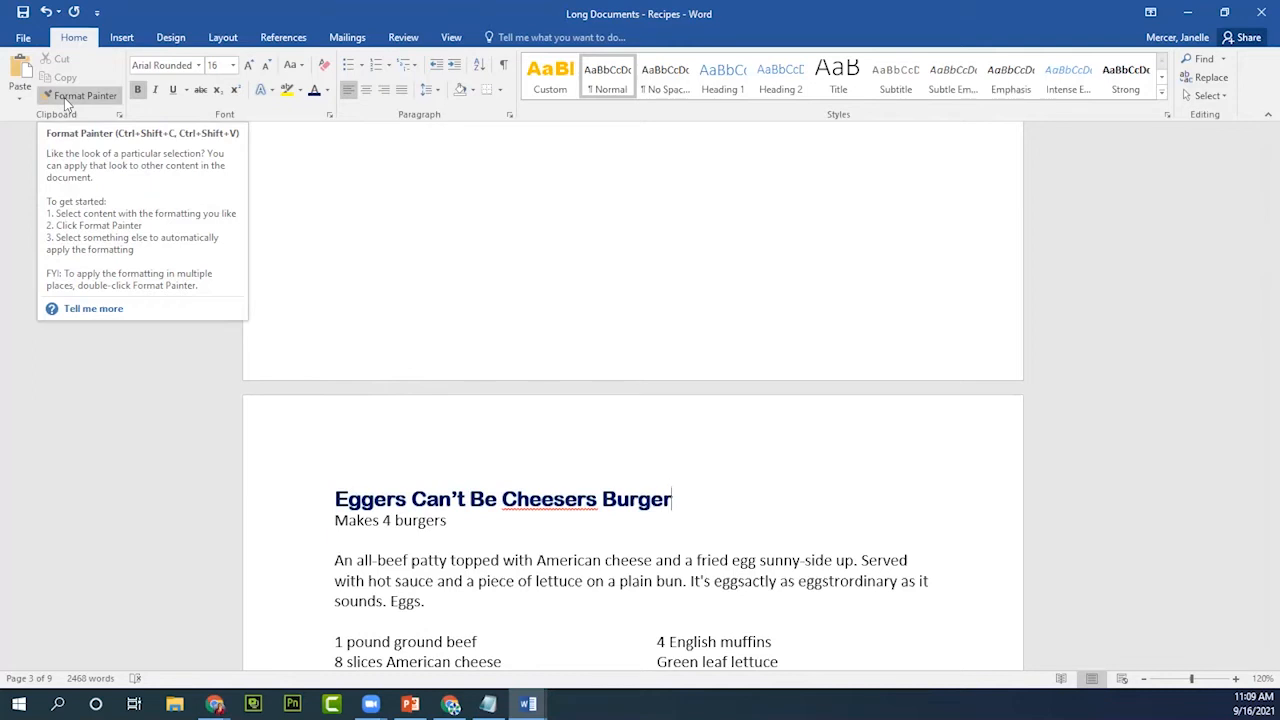
pyautogui.click(648, 545)
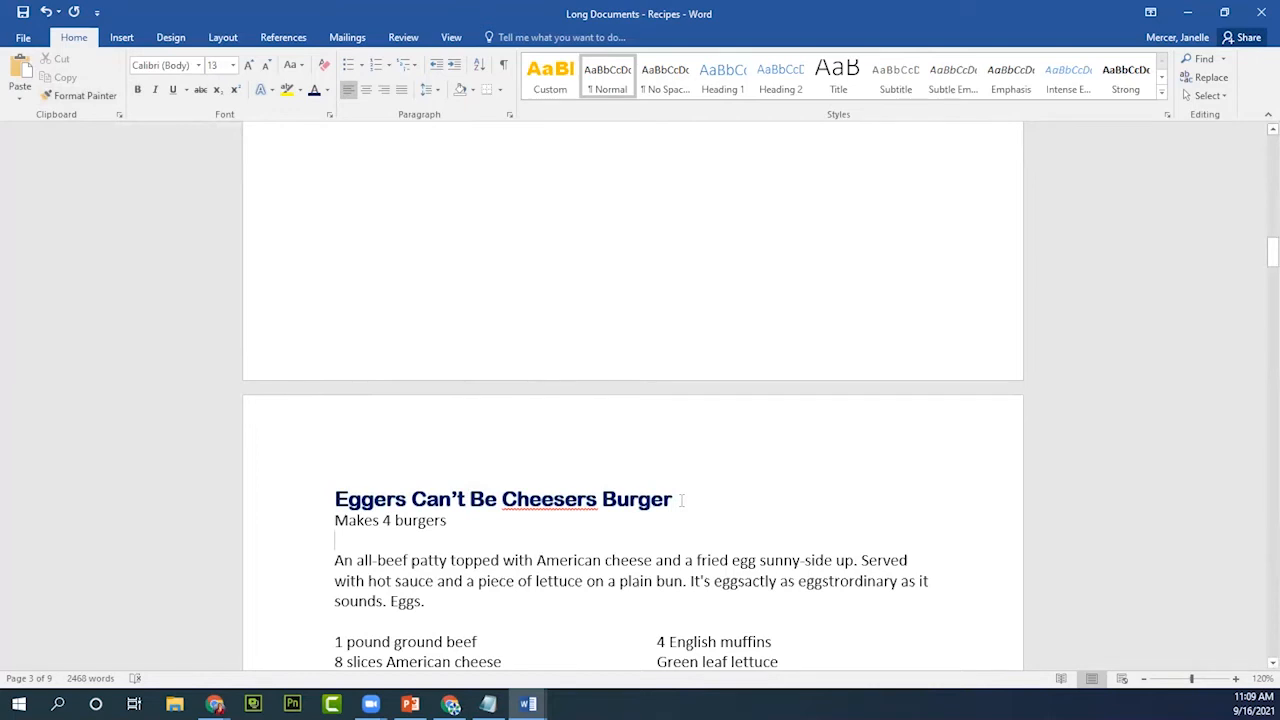
pyautogui.moveTo(681, 500); pyautogui.dragTo(336, 502)
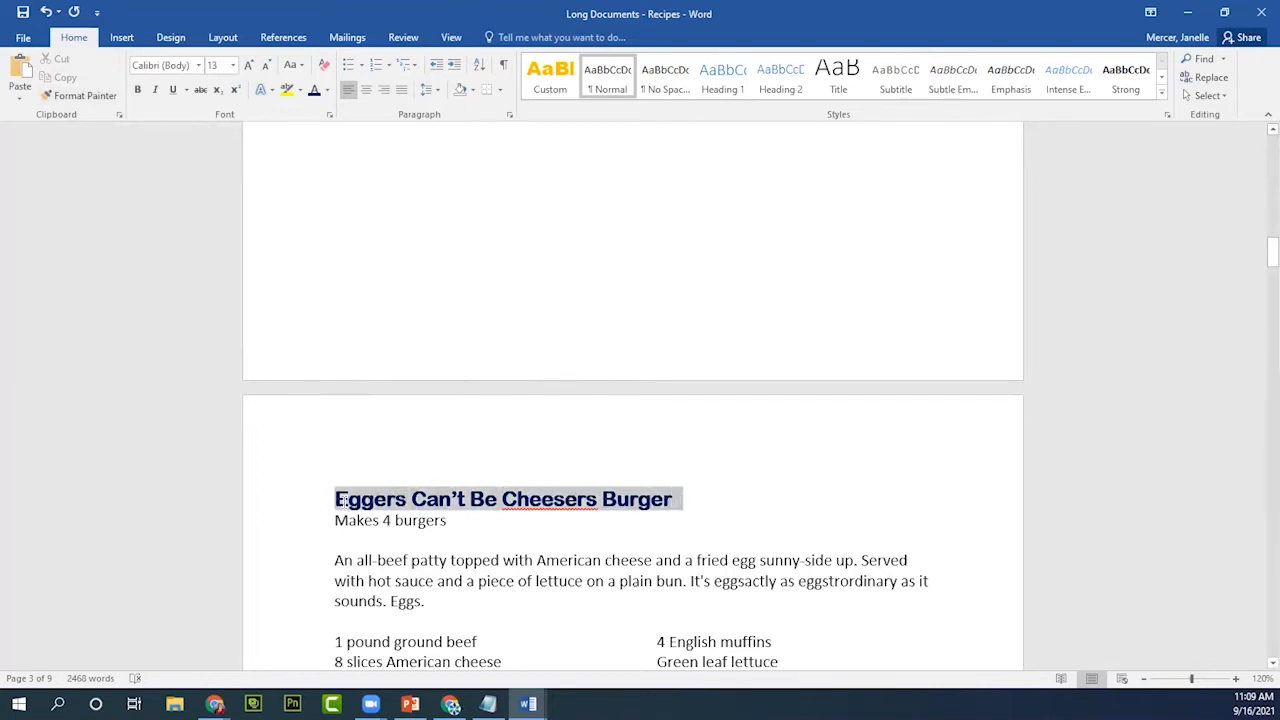
pyautogui.scroll(-10, 420, 505)
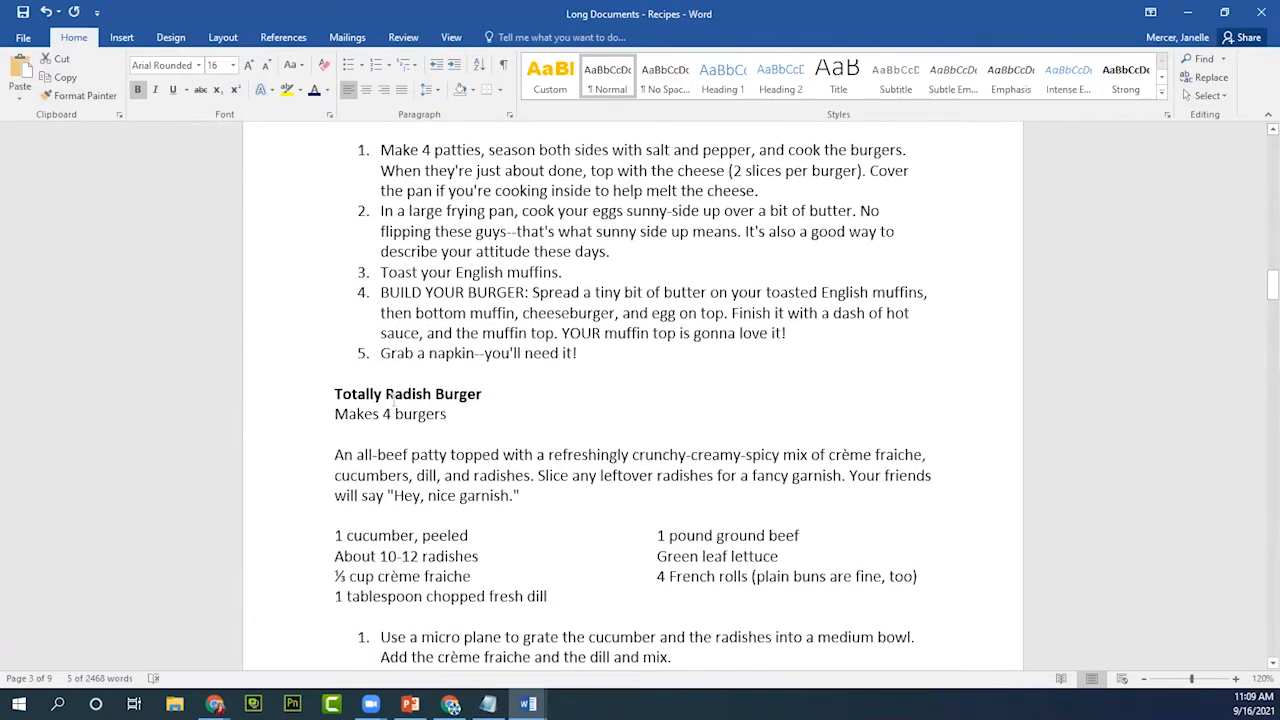
pyautogui.scroll(8, 420, 400)
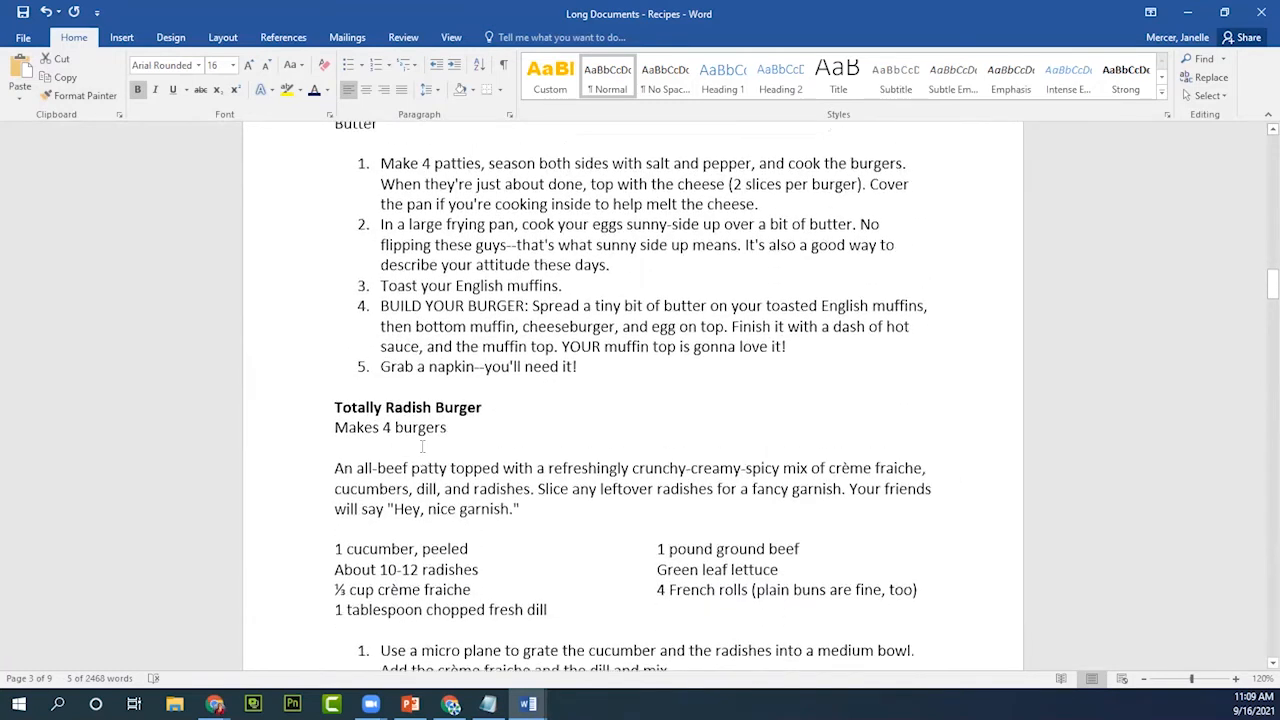
# Copy the "Eggers Can't Be Cheesers Burger" heading's formatting onto the "Totally Radish Burger" heading with Format Painter and compare the two headings.
pyautogui.click(692, 362)
pyautogui.moveTo(692, 362); pyautogui.dragTo(363, 359)
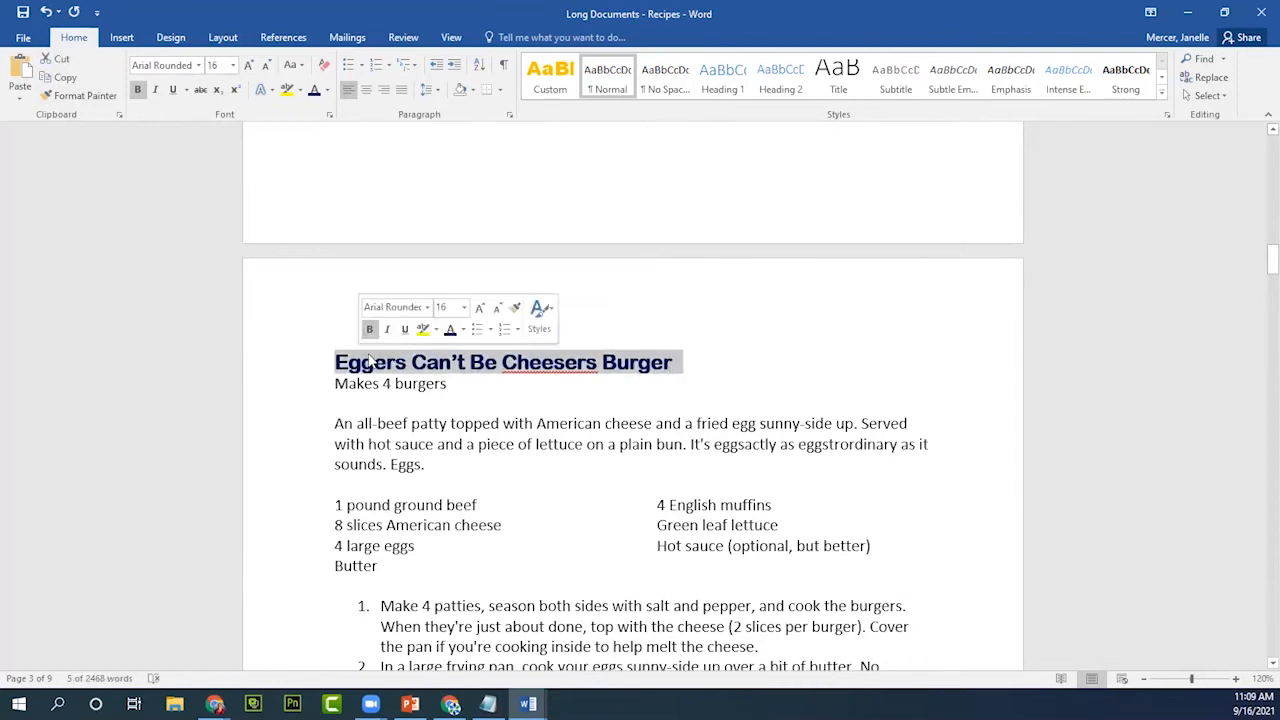
pyautogui.click(94, 97)
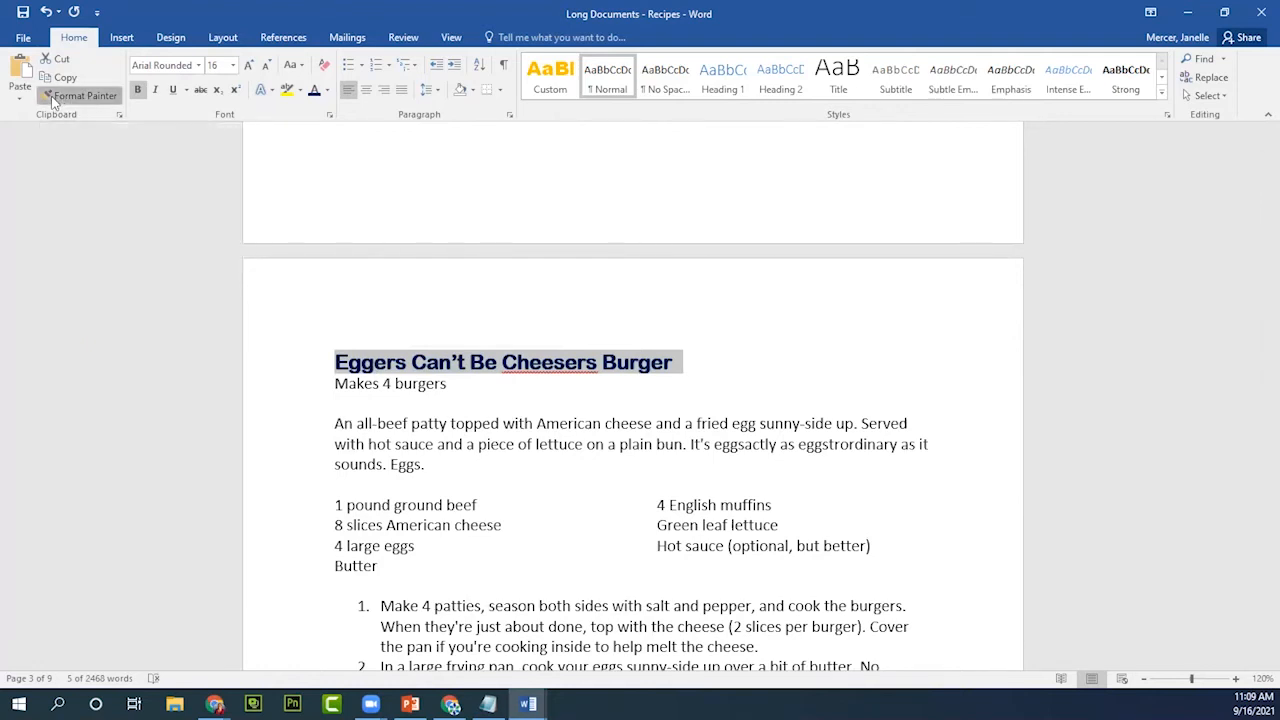
pyautogui.scroll(-6, 109, 345)
pyautogui.scroll(-2, 330, 415)
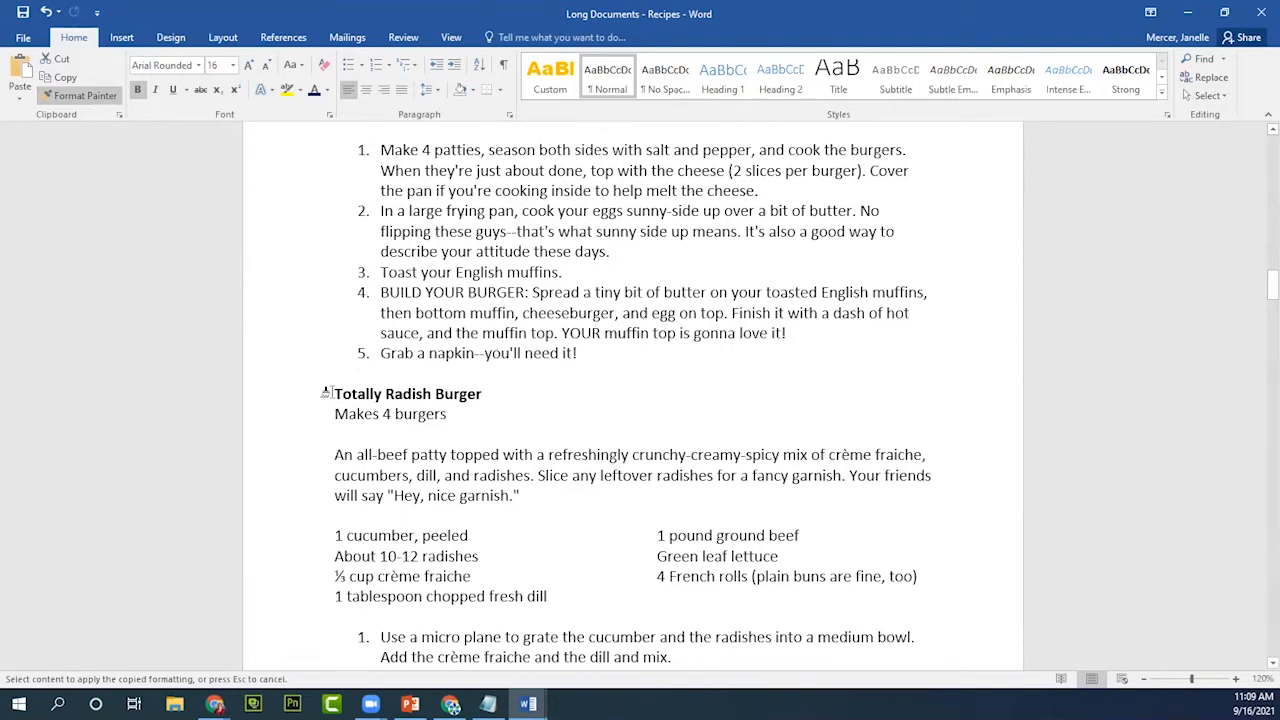
pyautogui.moveTo(334, 394); pyautogui.dragTo(480, 402)
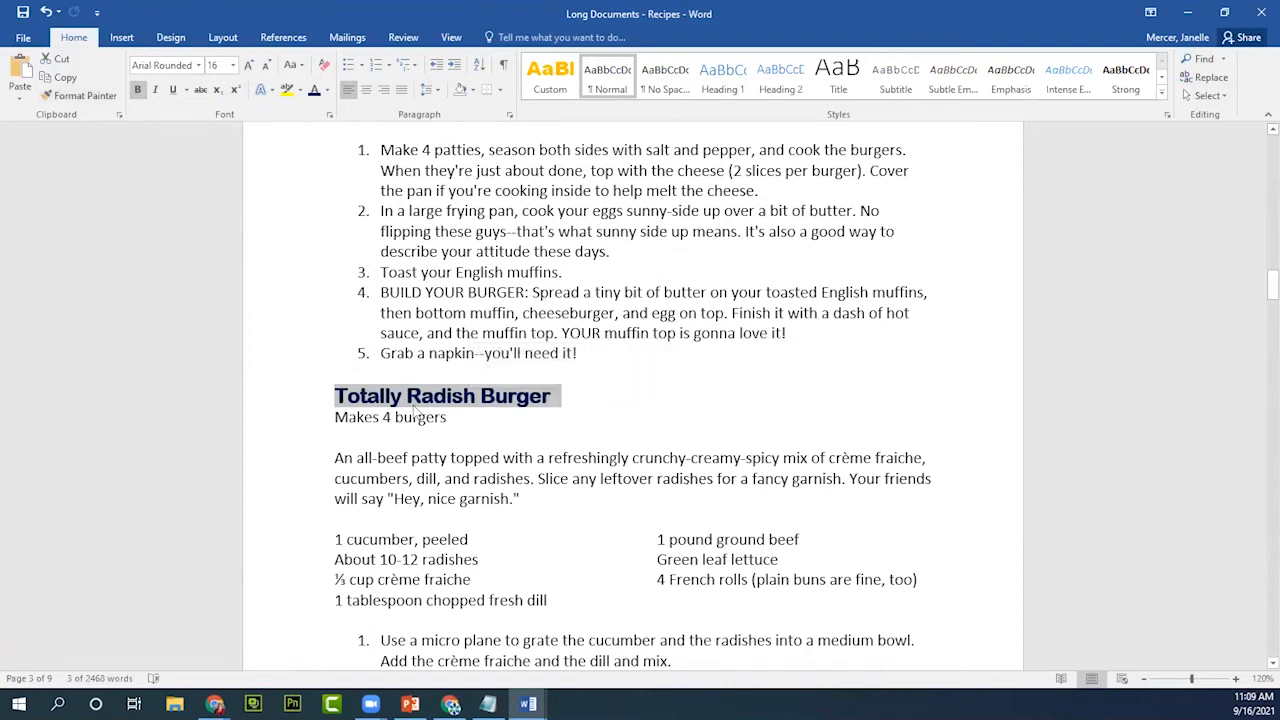
pyautogui.scroll(5, 454, 228)
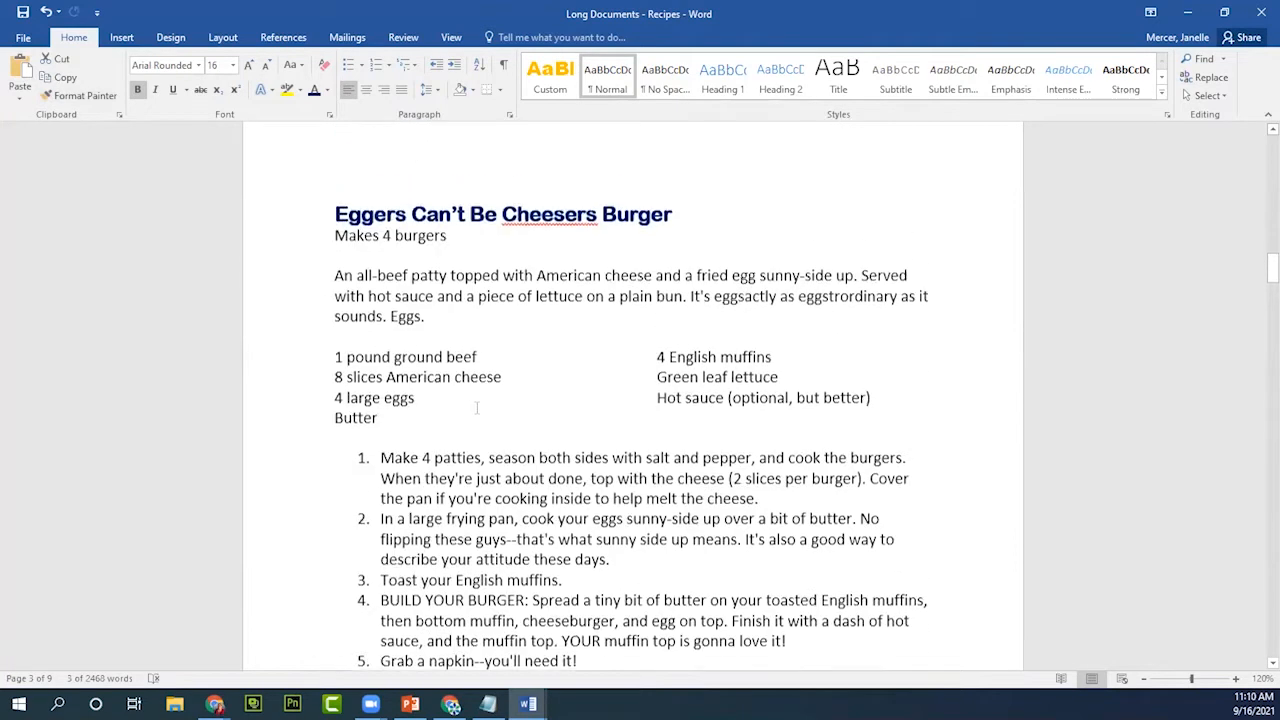
pyautogui.scroll(-4, 449, 500)
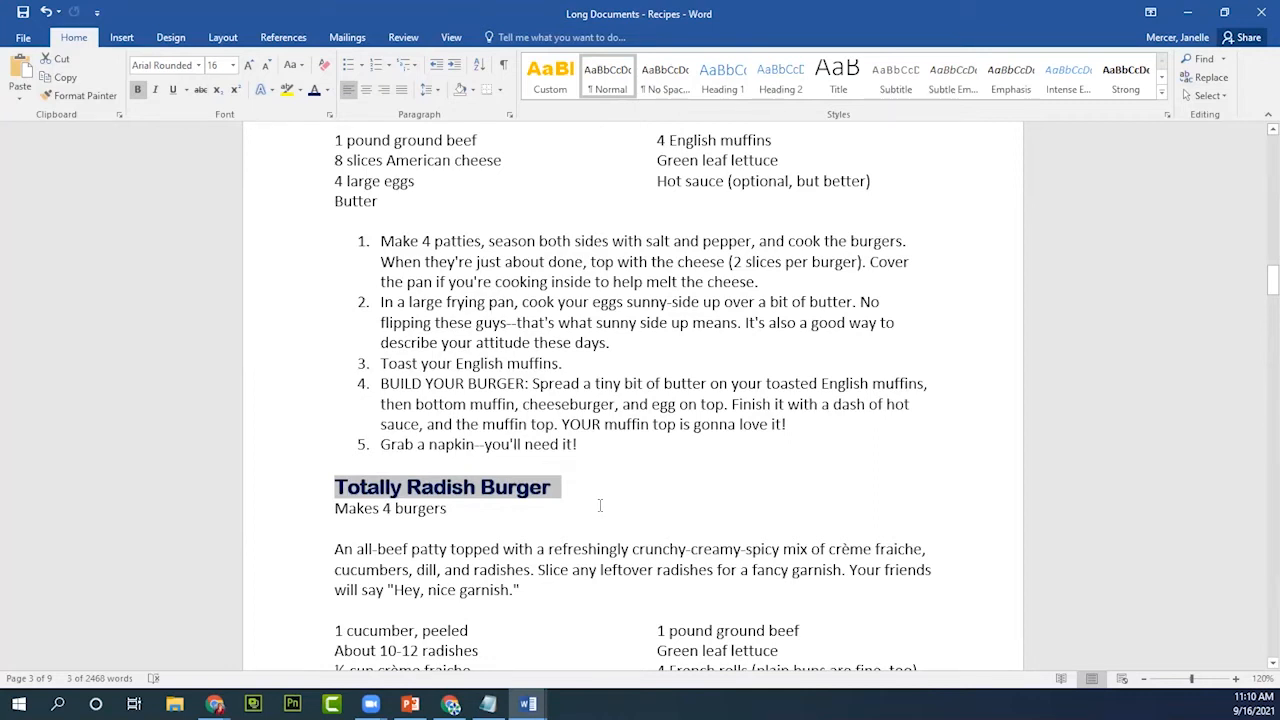
pyautogui.scroll(5, 436, 497)
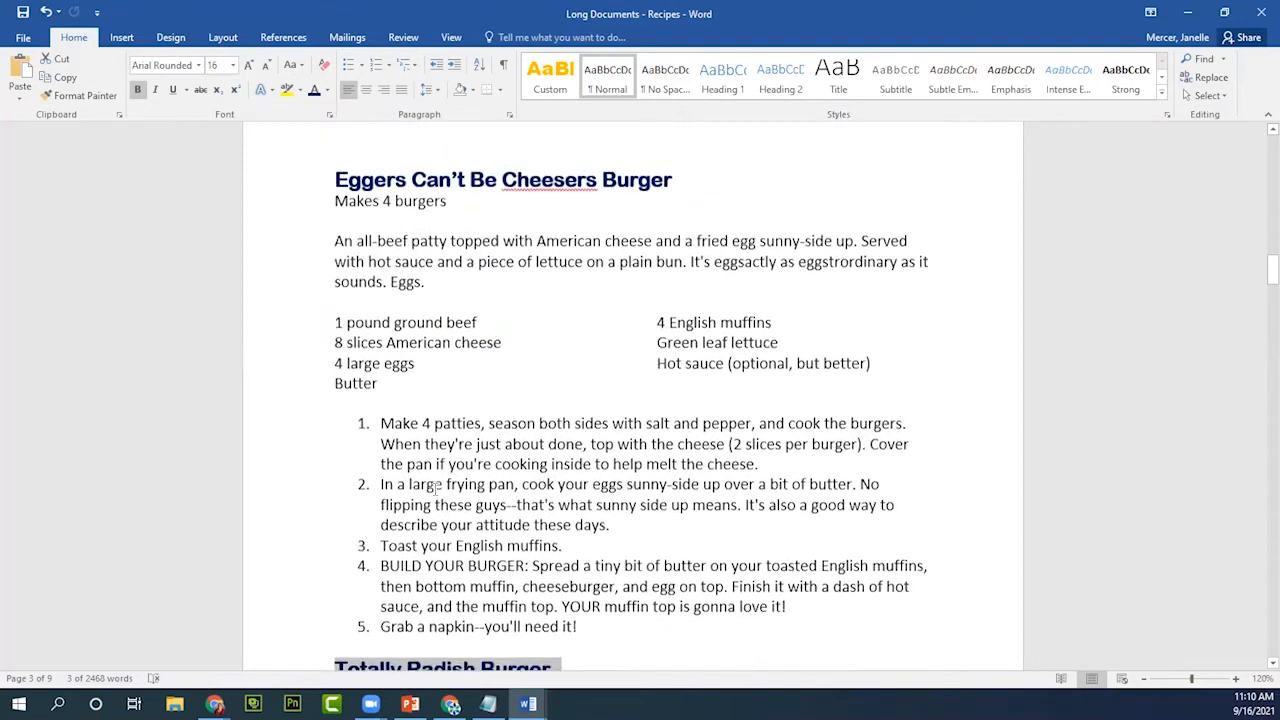
pyautogui.click(437, 271)
# Try Format Painter from the "Totally Radish Burger" heading onto "It's Fun to Eat at the Rye-MCA Burger" and undo it.
pyautogui.scroll(-5, 447, 490)
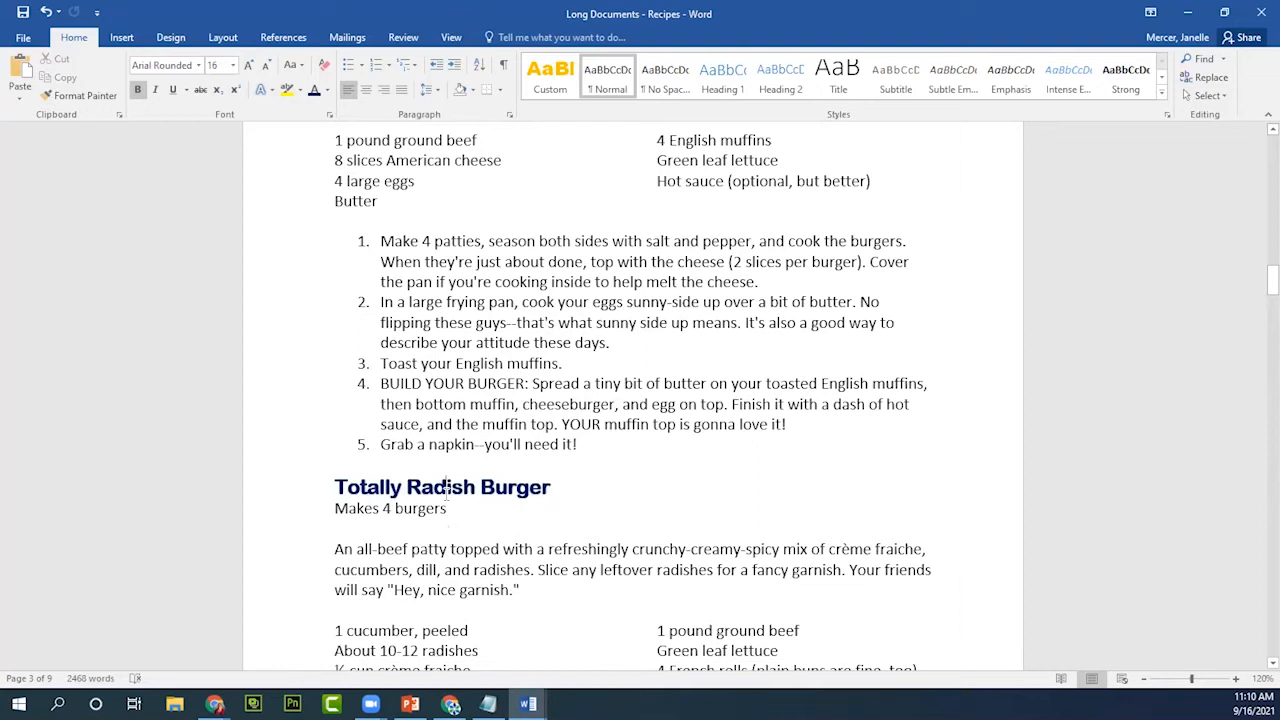
pyautogui.scroll(-1, 447, 490)
pyautogui.moveTo(553, 441); pyautogui.dragTo(336, 443)
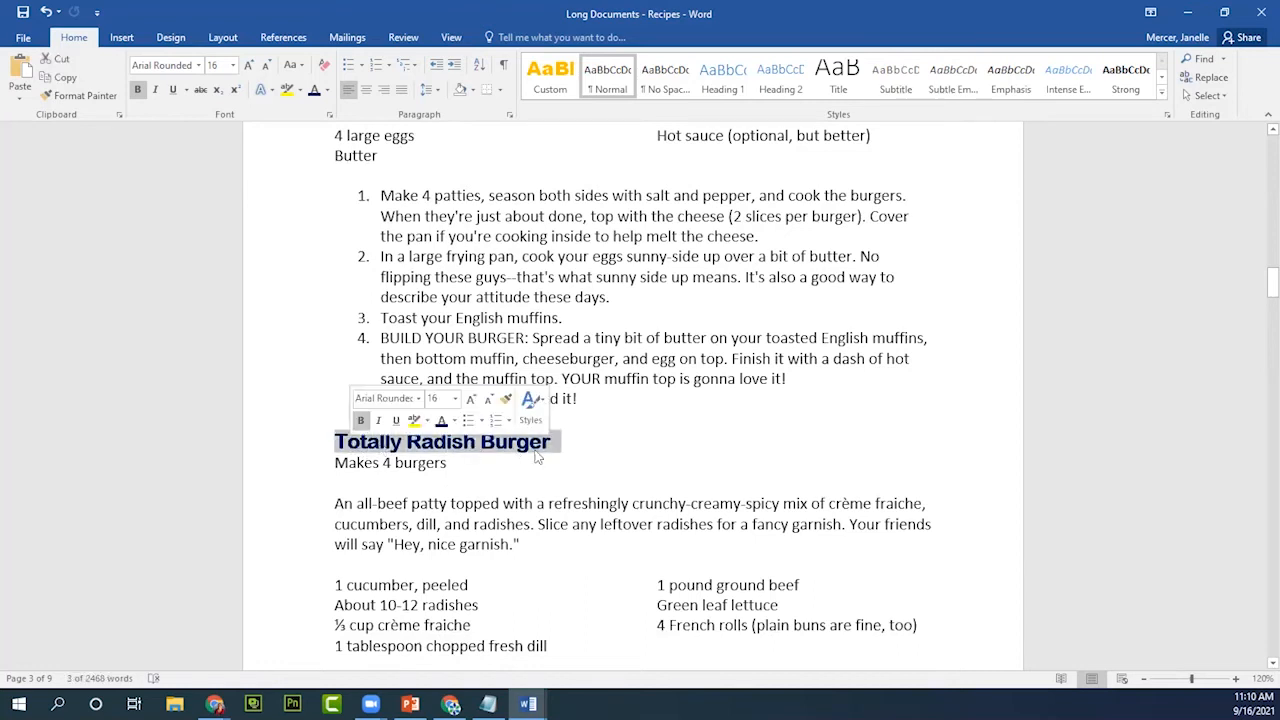
pyautogui.click(88, 96)
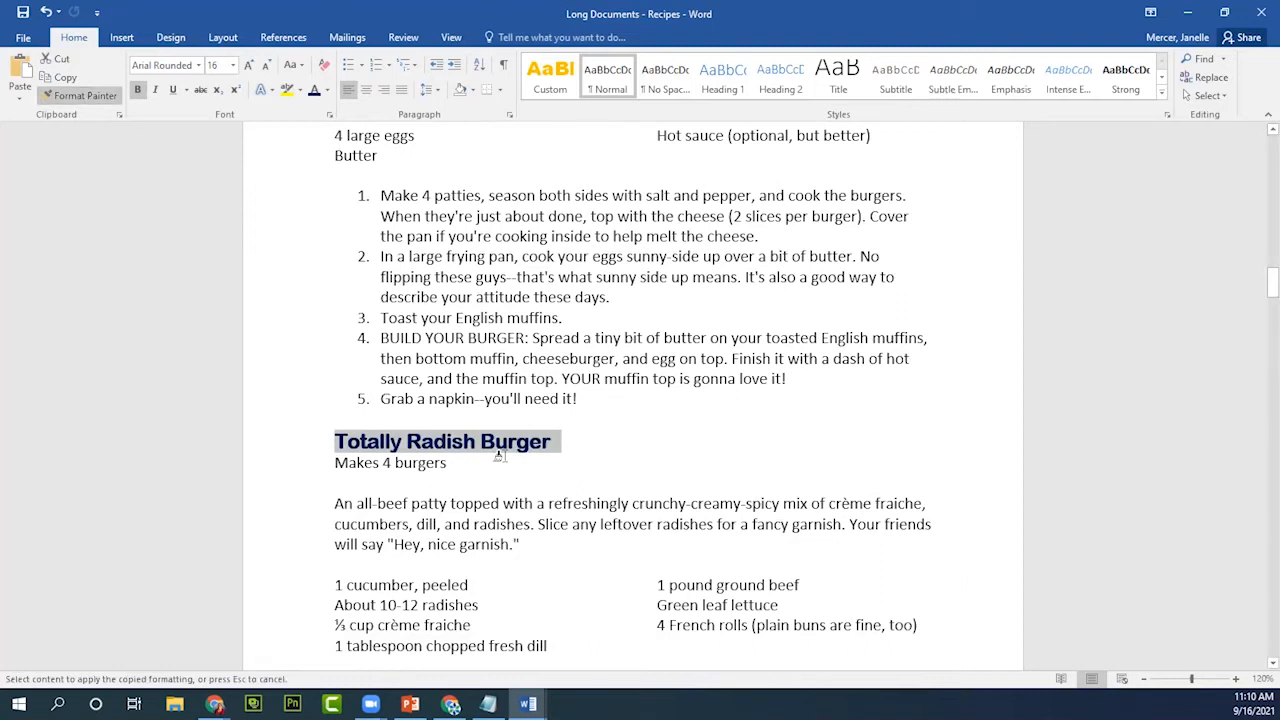
pyautogui.scroll(-10, 499, 456)
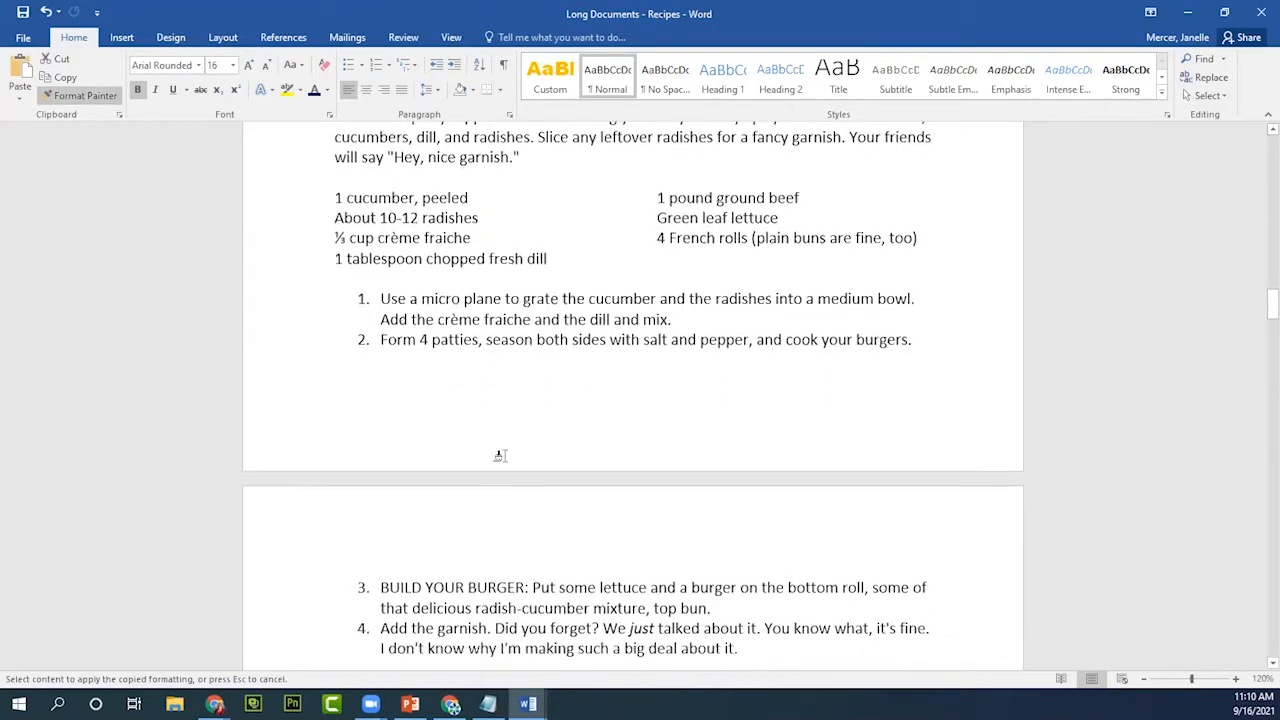
pyautogui.scroll(-1, 504, 456)
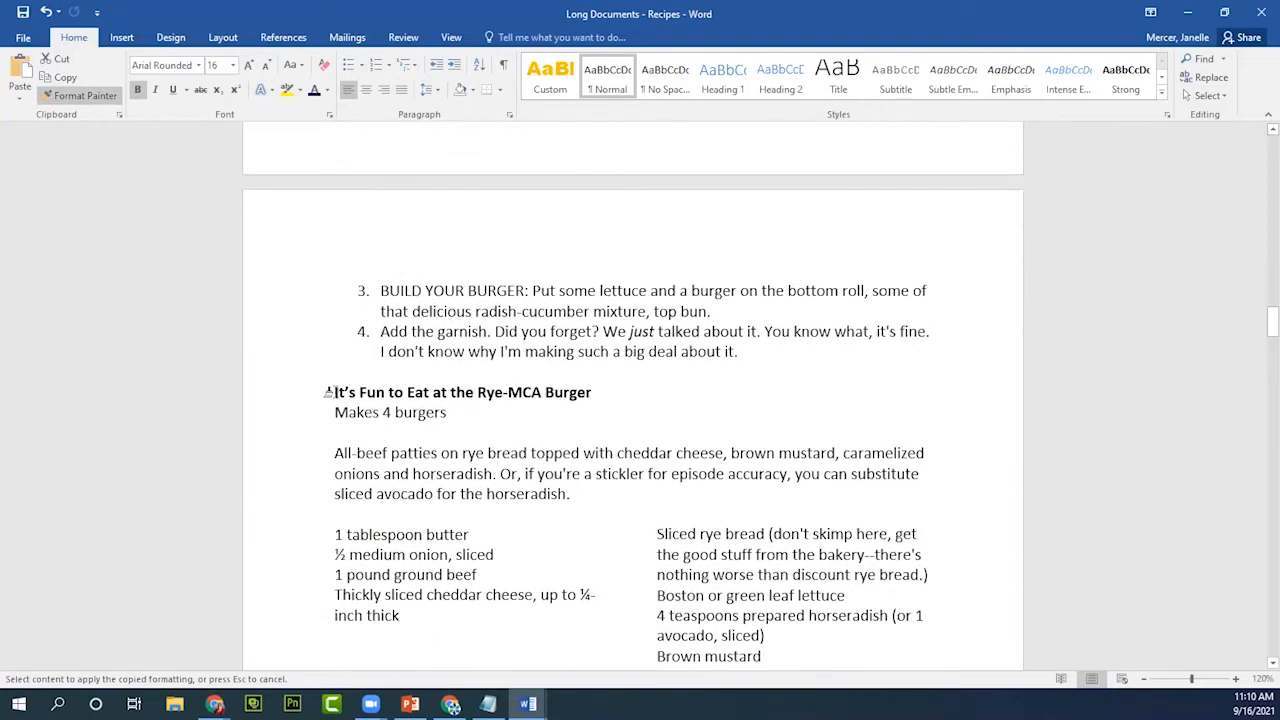
pyautogui.moveTo(327, 392); pyautogui.dragTo(584, 395)
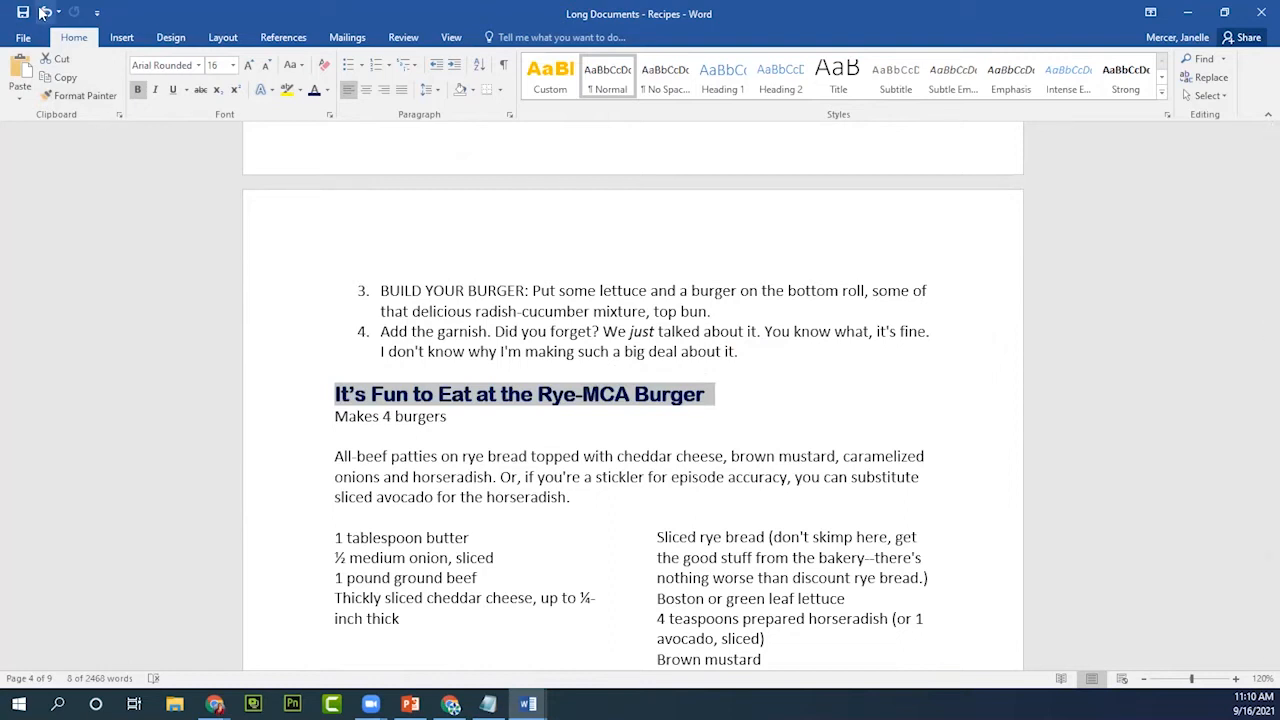
pyautogui.hotkey('ctrl', 'z')
# Copy the "Totally Radish Burger" heading's formatting onto the "It's Fun to Eat at the Rye-MCA Burger" heading with Format Painter.
pyautogui.scroll(10, 265, 490)
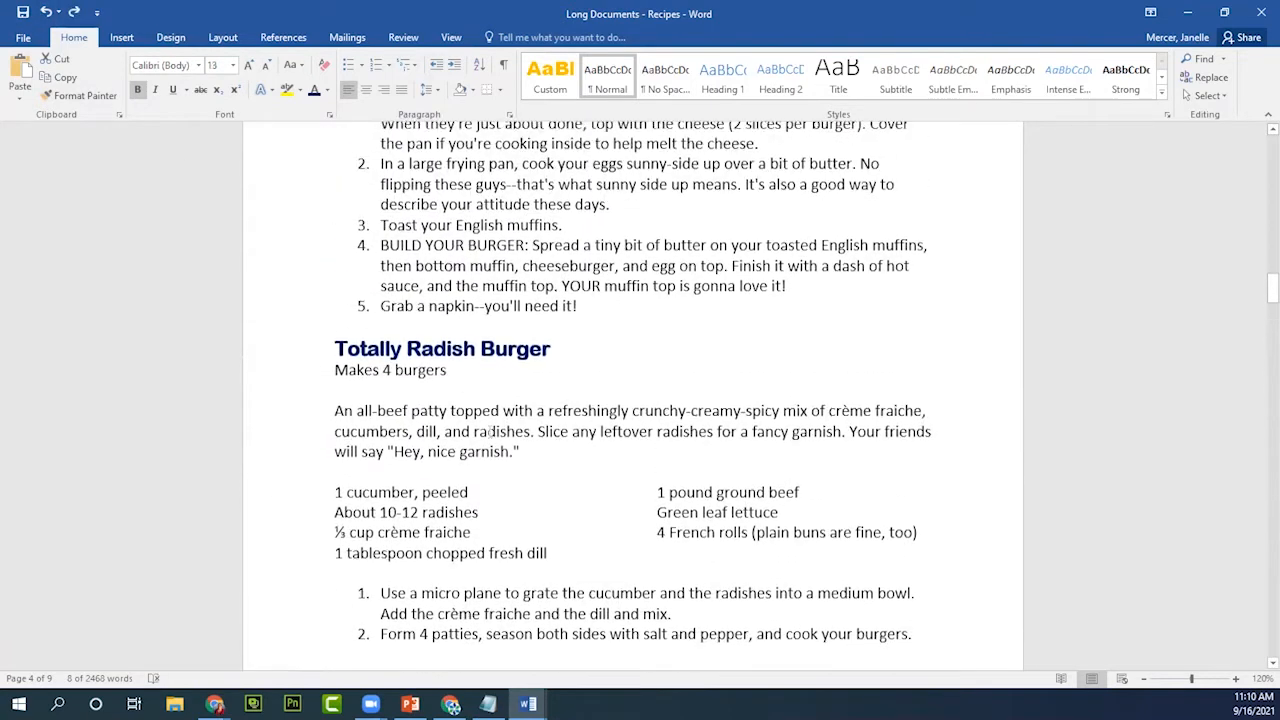
pyautogui.moveTo(551, 353); pyautogui.dragTo(336, 350)
pyautogui.click(80, 95)
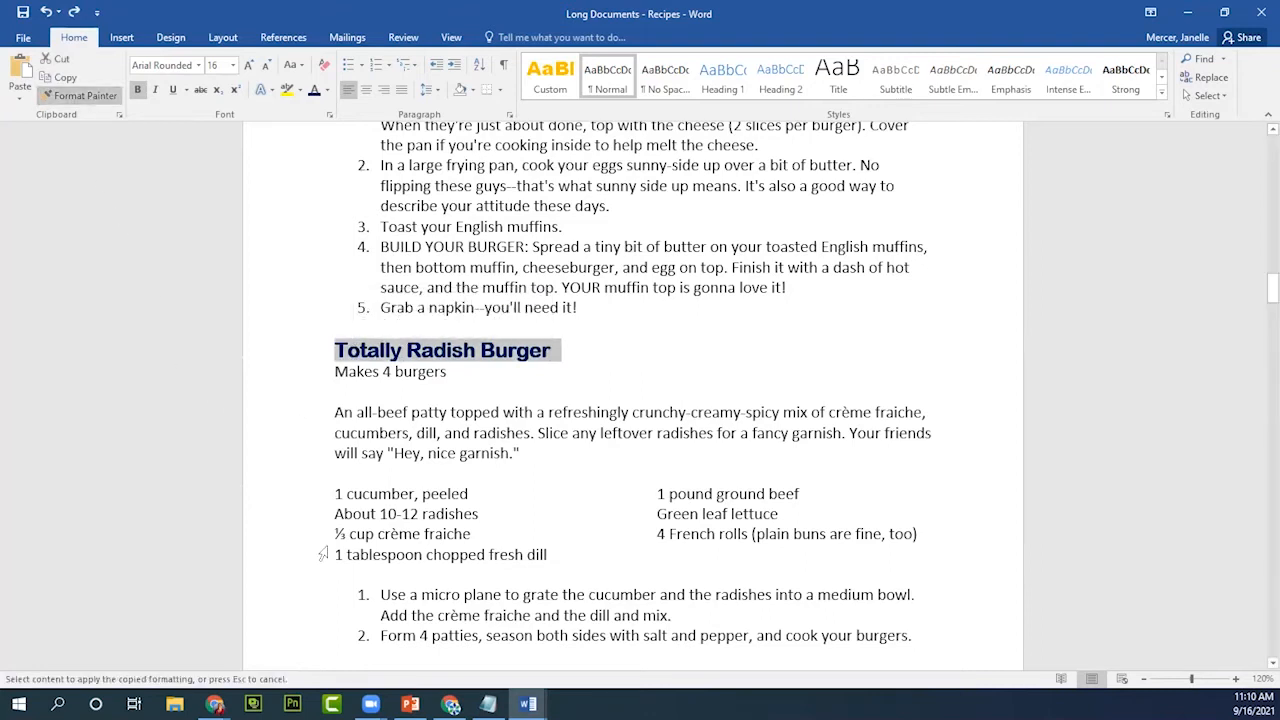
pyautogui.scroll(-5, 323, 553)
pyautogui.scroll(-3, 323, 553)
pyautogui.moveTo(334, 483); pyautogui.dragTo(597, 483)
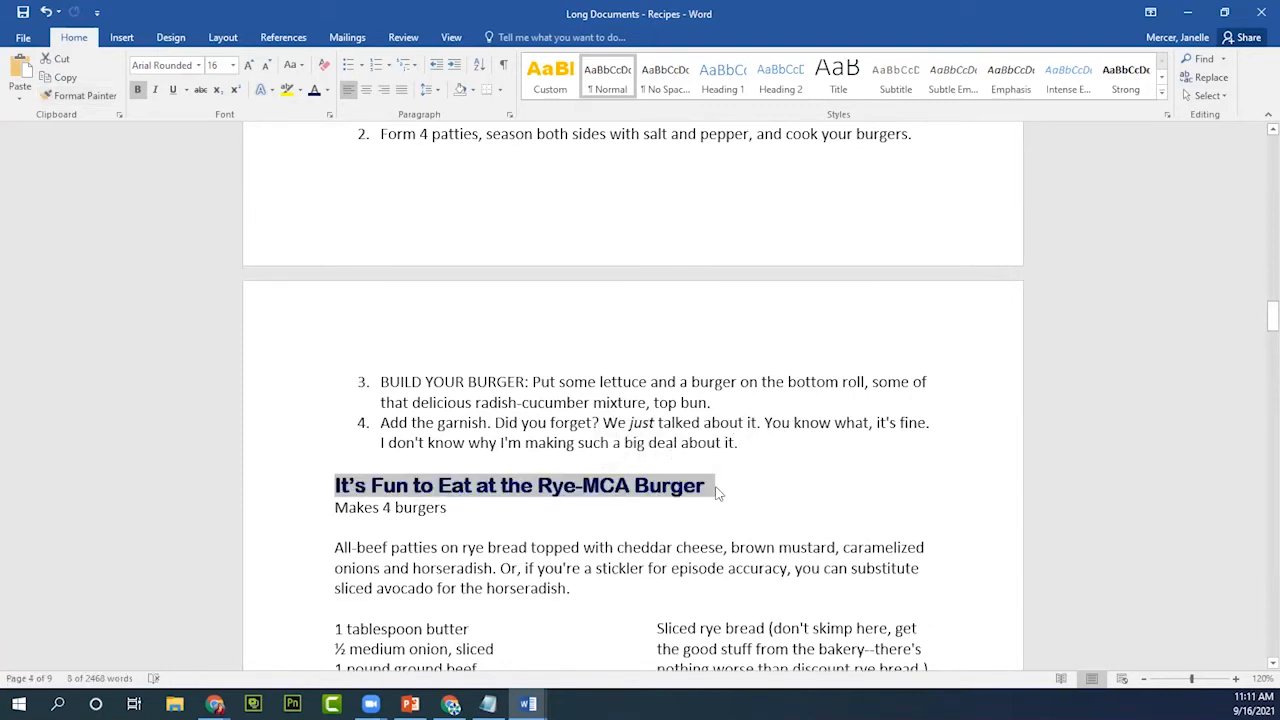
pyautogui.click(716, 492)
# Review the formatted recipe headings from "It's Fun to Eat at the Rye-MCA Burger" back to "Eggers Can't Be Cheesers Burger".
pyautogui.scroll(2, 716, 490)
pyautogui.scroll(-3, 716, 488)
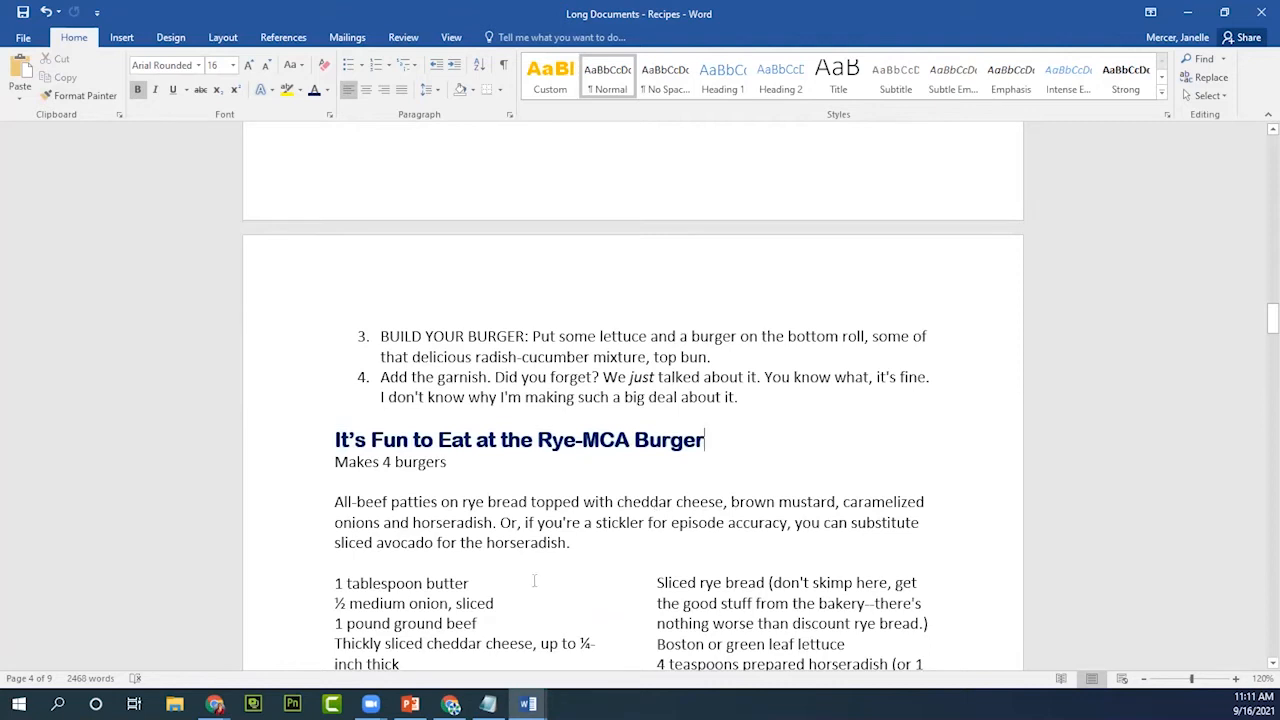
pyautogui.scroll(3, 534, 580)
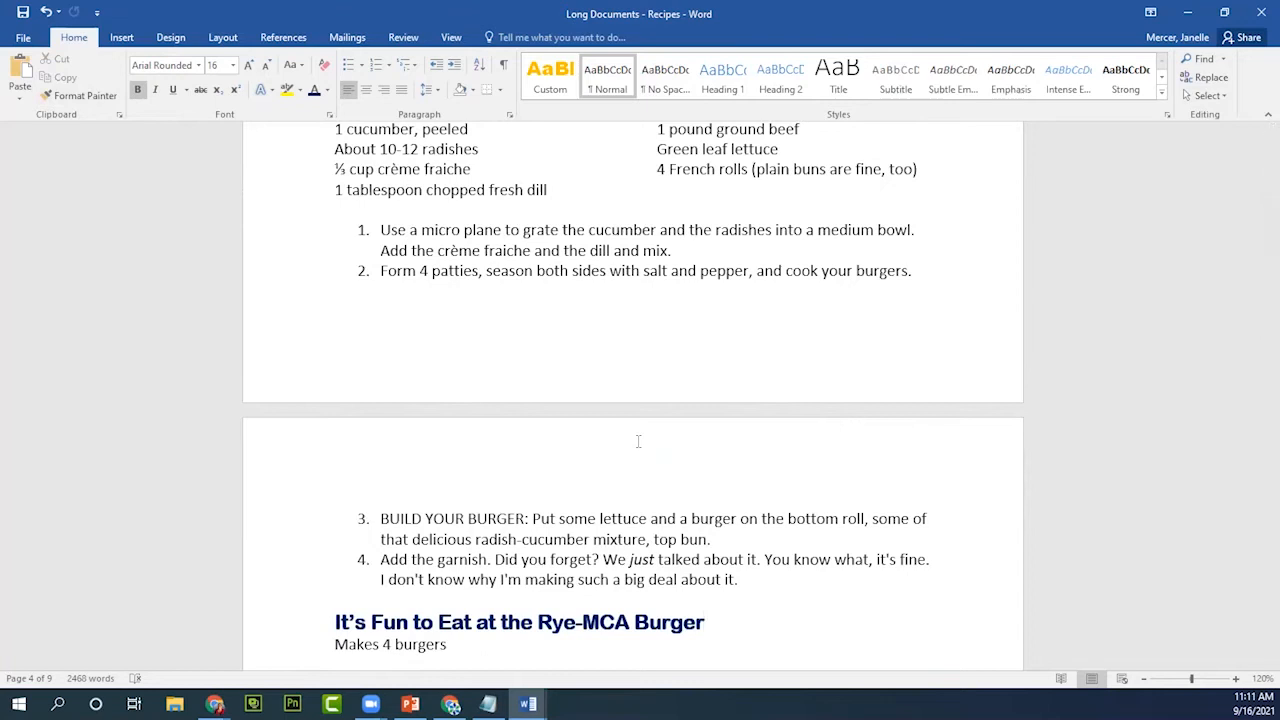
pyautogui.scroll(10, 638, 441)
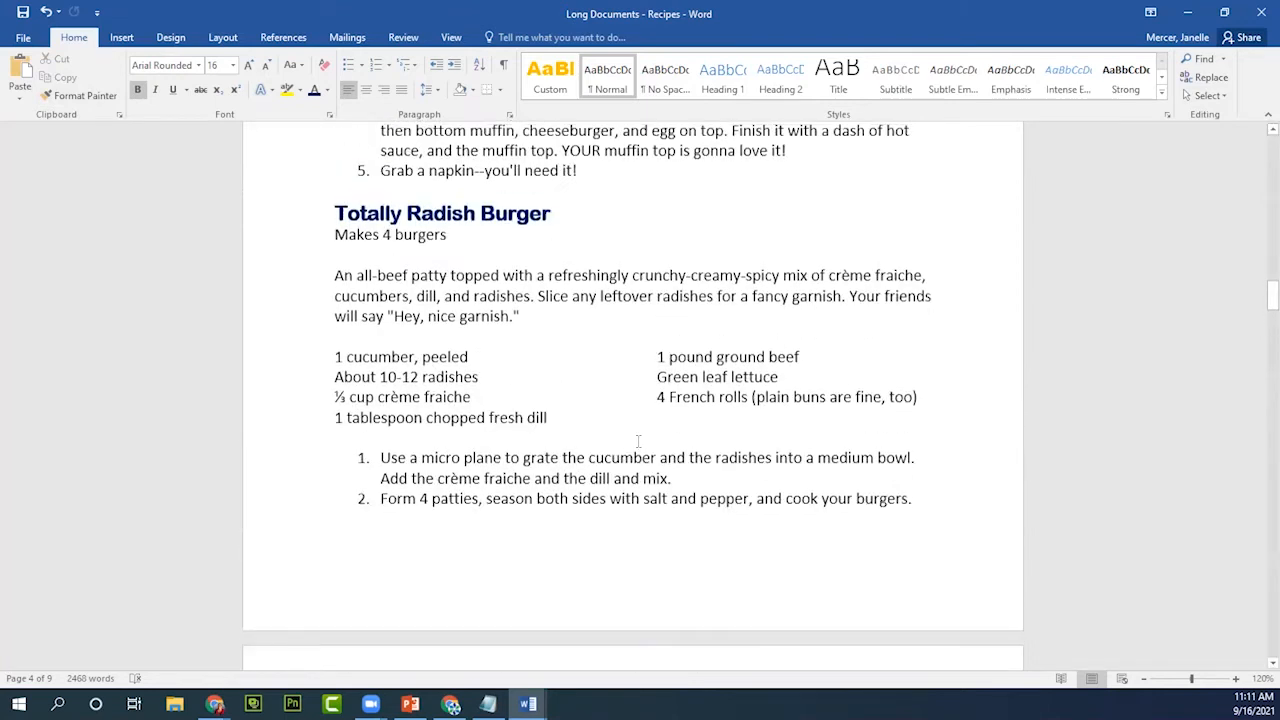
pyautogui.scroll(3, 637, 441)
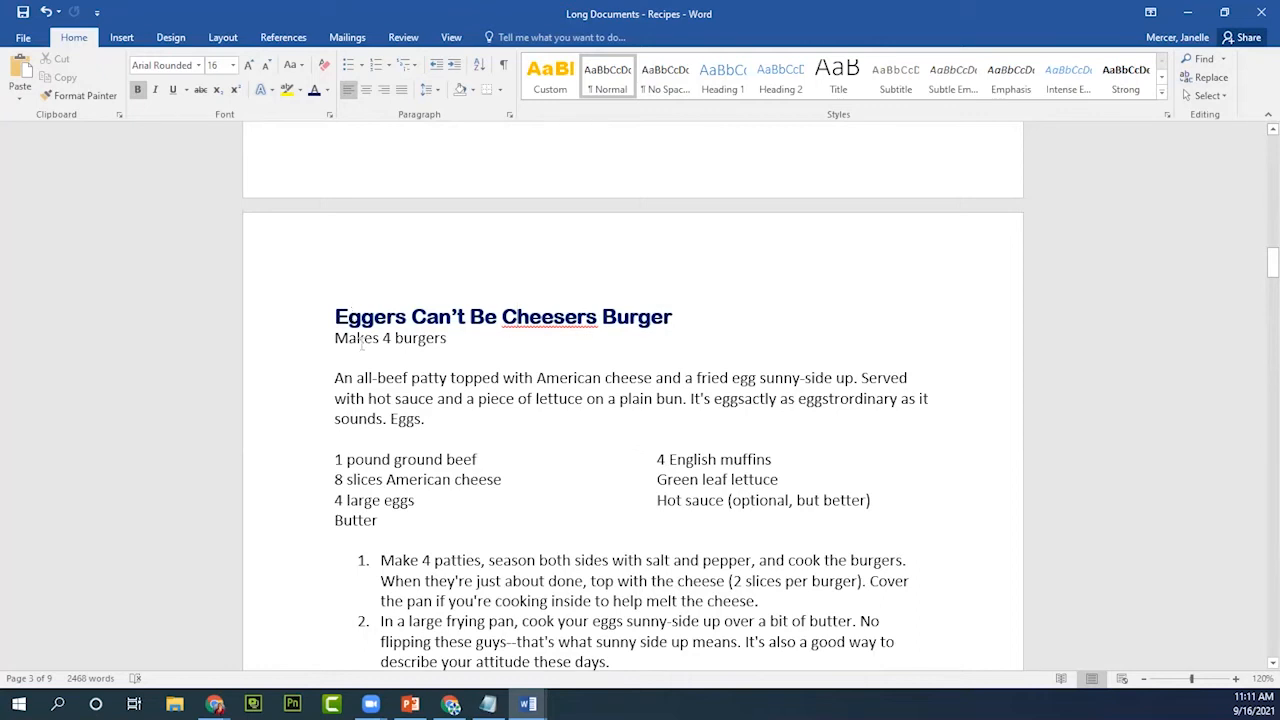
pyautogui.scroll(-3, 381, 318)
pyautogui.scroll(-14, 381, 318)
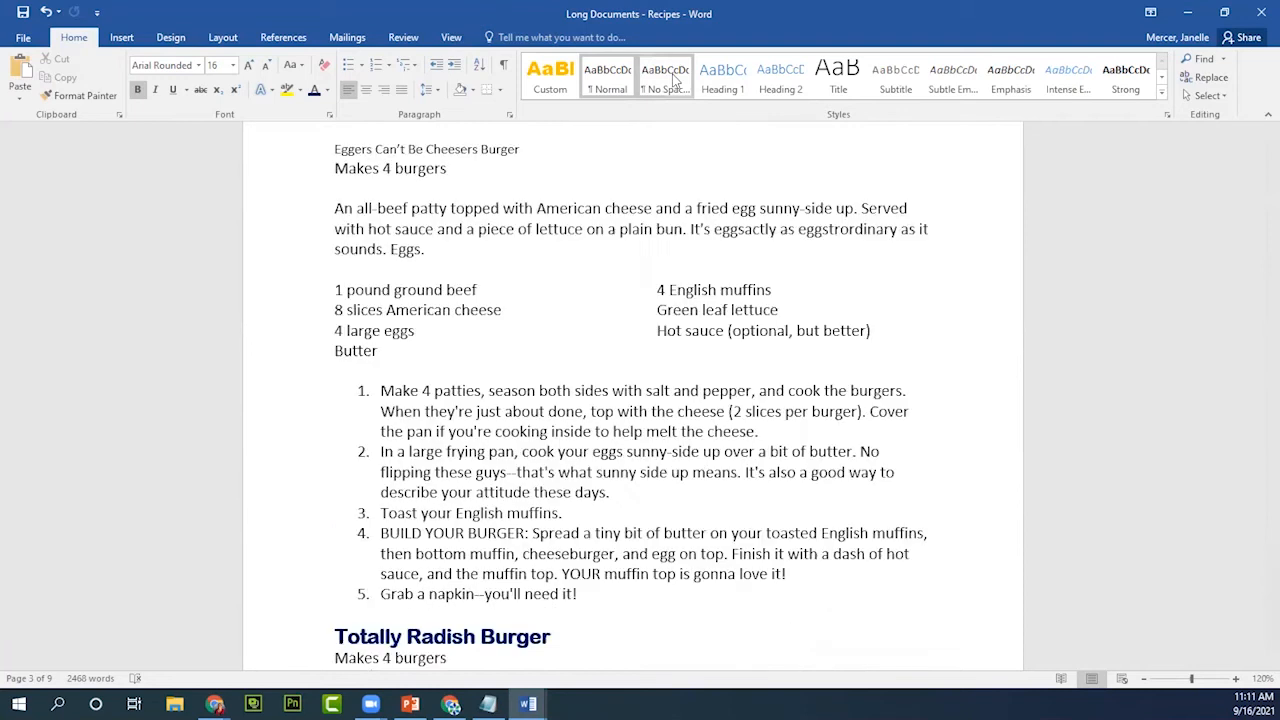
pyautogui.scroll(17, 650, 509)
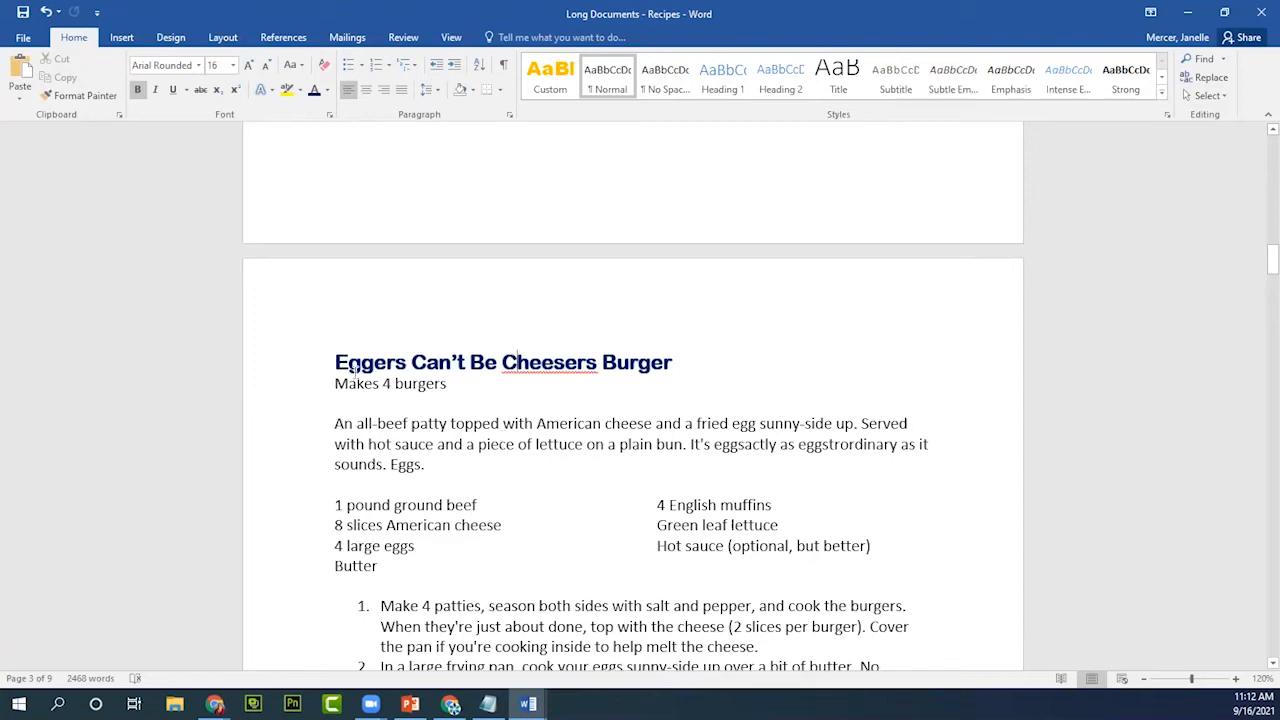
# Try the Heading 1 style on the "Eggers Can't Be Cheesers Burger" heading and undo it.
pyautogui.moveTo(337, 360); pyautogui.dragTo(670, 363)
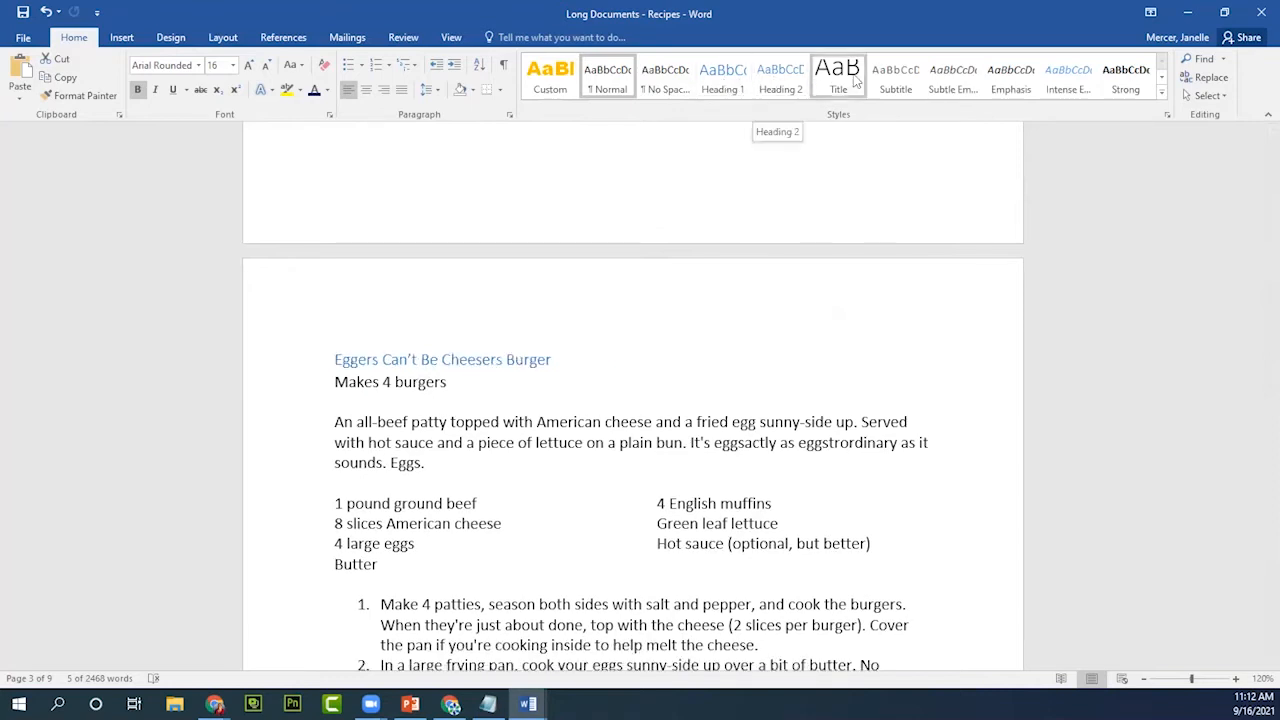
pyautogui.click(725, 90)
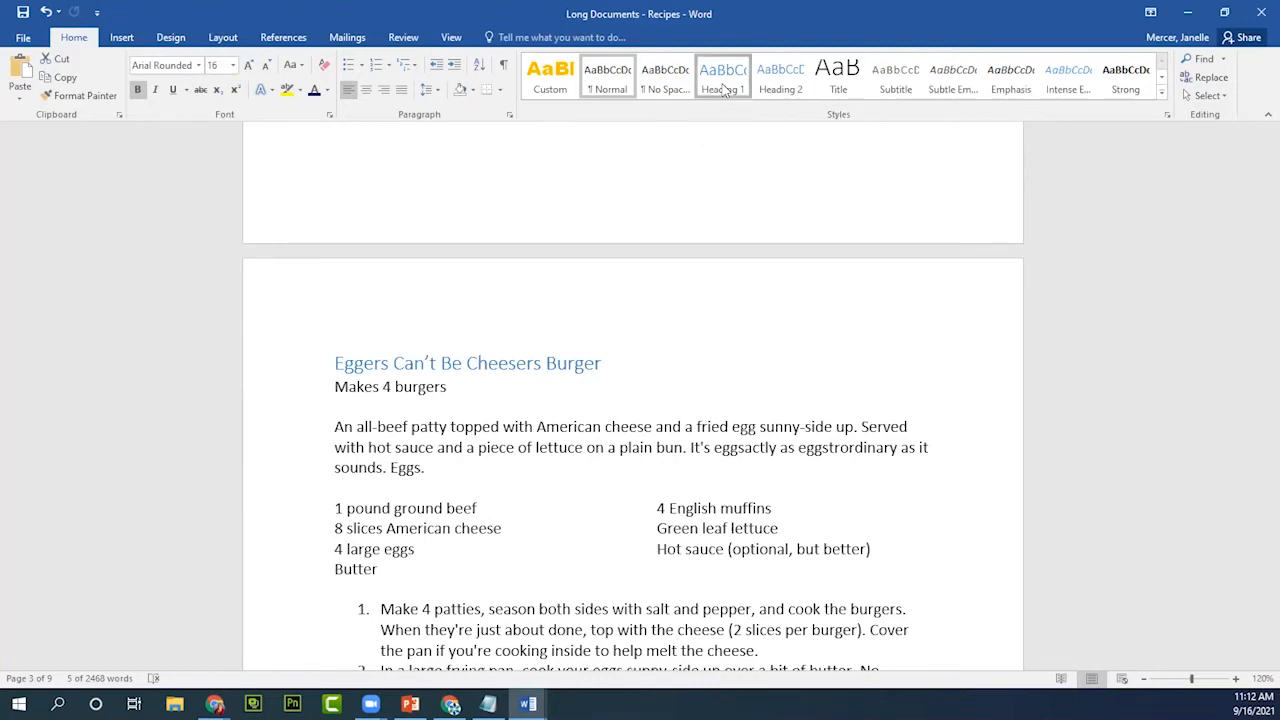
pyautogui.click(47, 13)
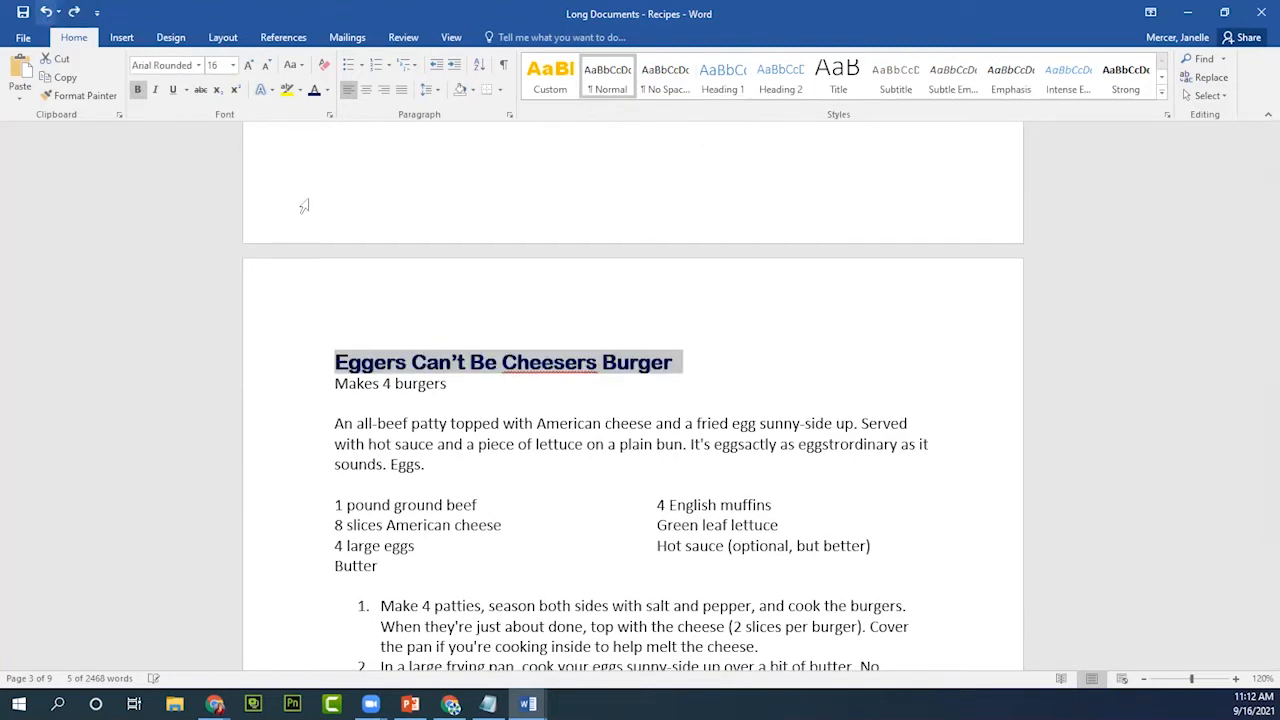
# Apply the Heading 1 style to the "Eggers Can't Be Cheesers Burger" heading and browse the other available styles.
pyautogui.moveTo(336, 362); pyautogui.dragTo(682, 363)
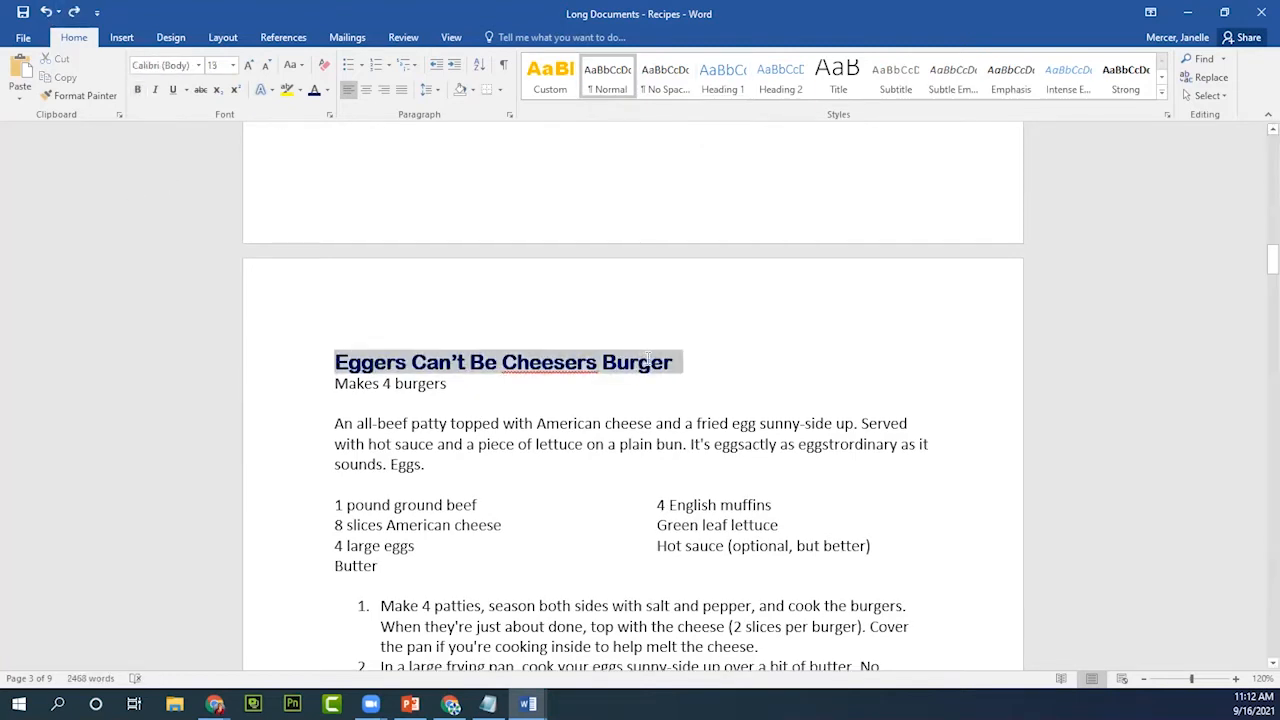
pyautogui.click(728, 88)
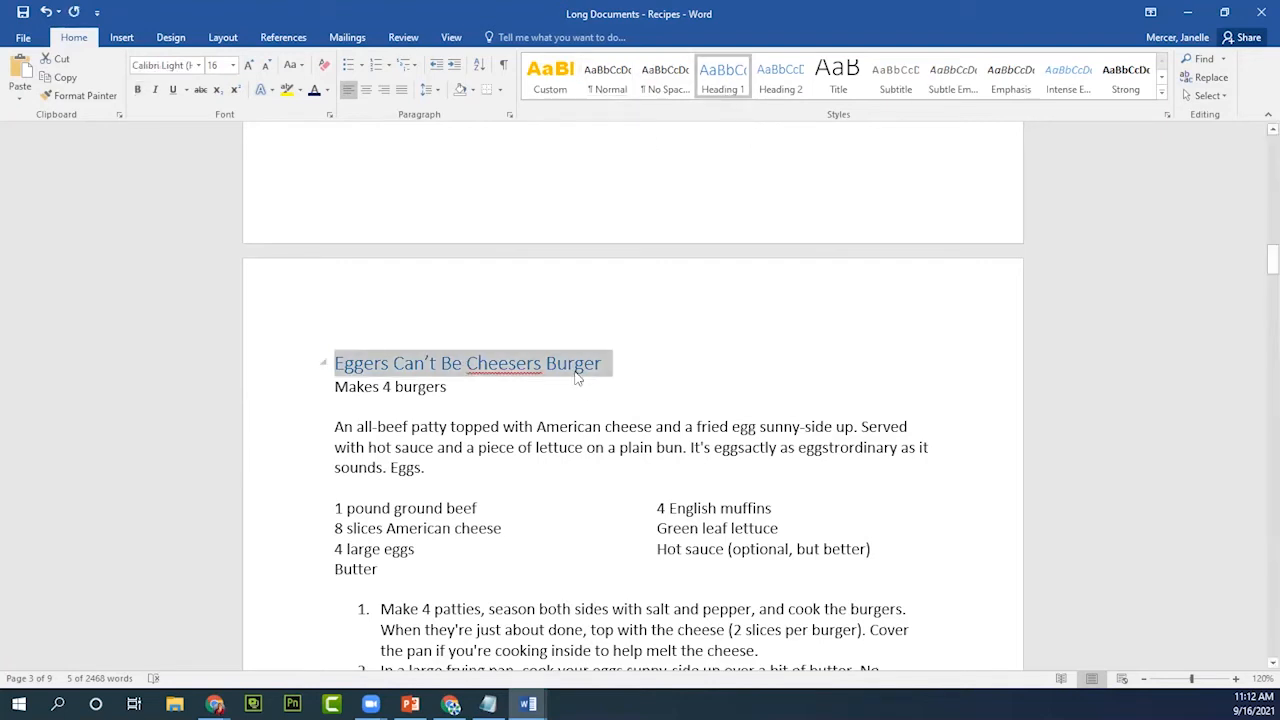
pyautogui.click(1162, 79)
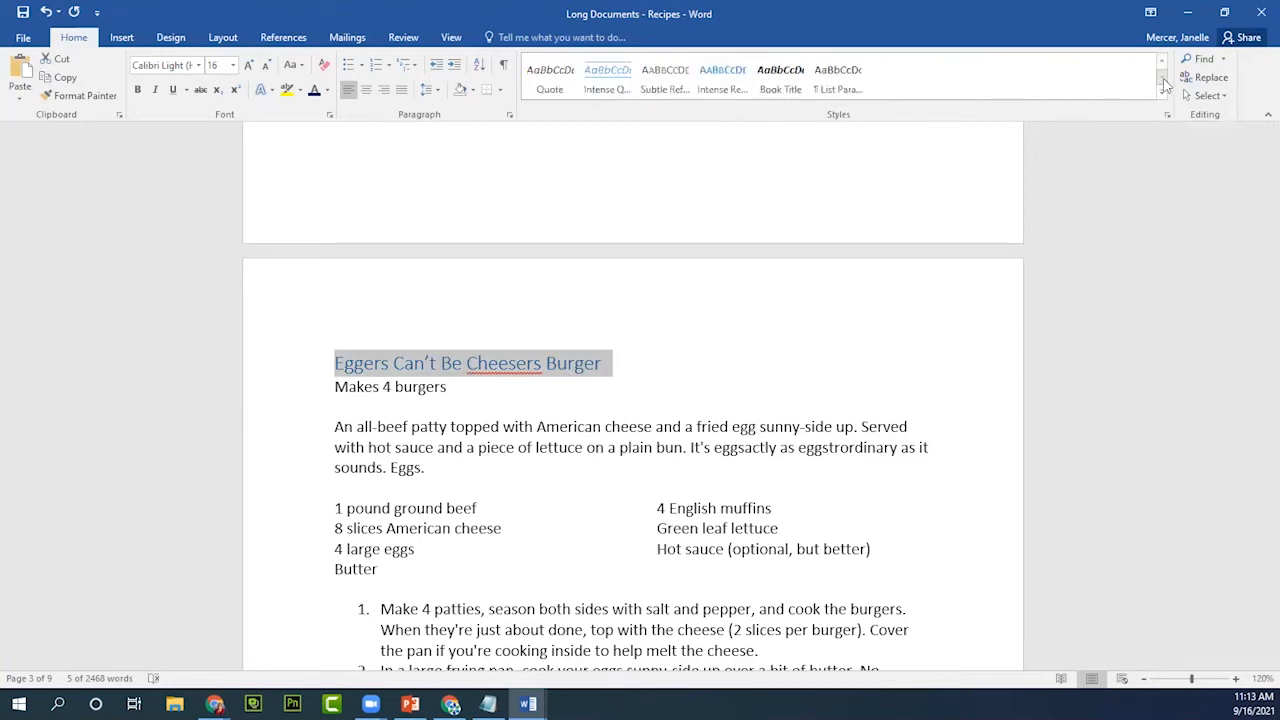
pyautogui.click(1162, 61)
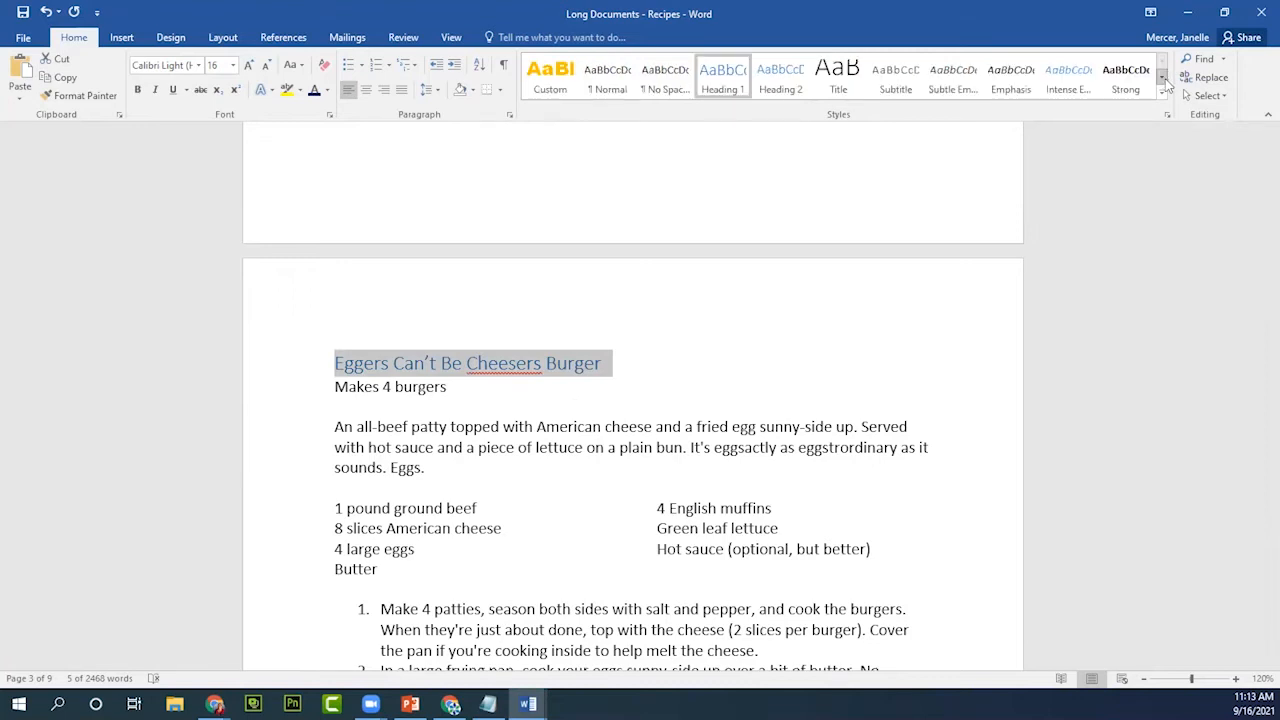
# Apply the Heading 1 style to the "Totally Radish Burger" and "It's Fun to Eat at the Rye-MCA Burger" headings.
pyautogui.click(1162, 79)
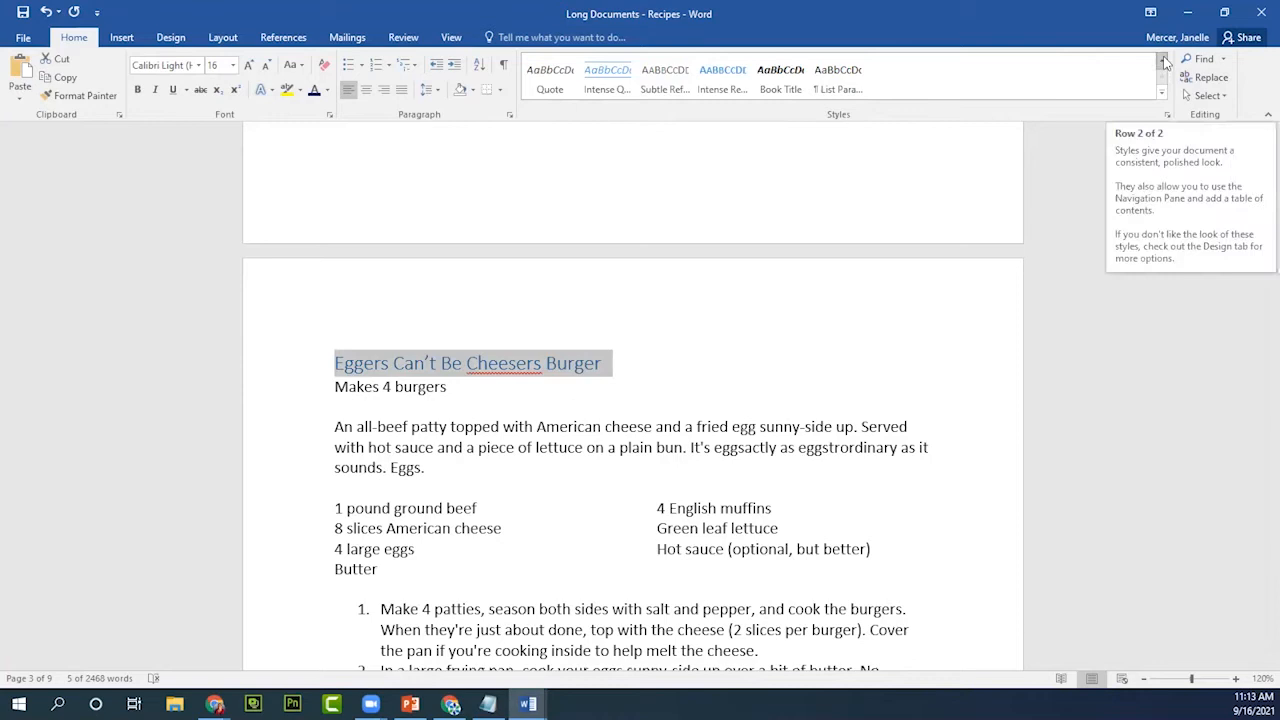
pyautogui.click(1163, 61)
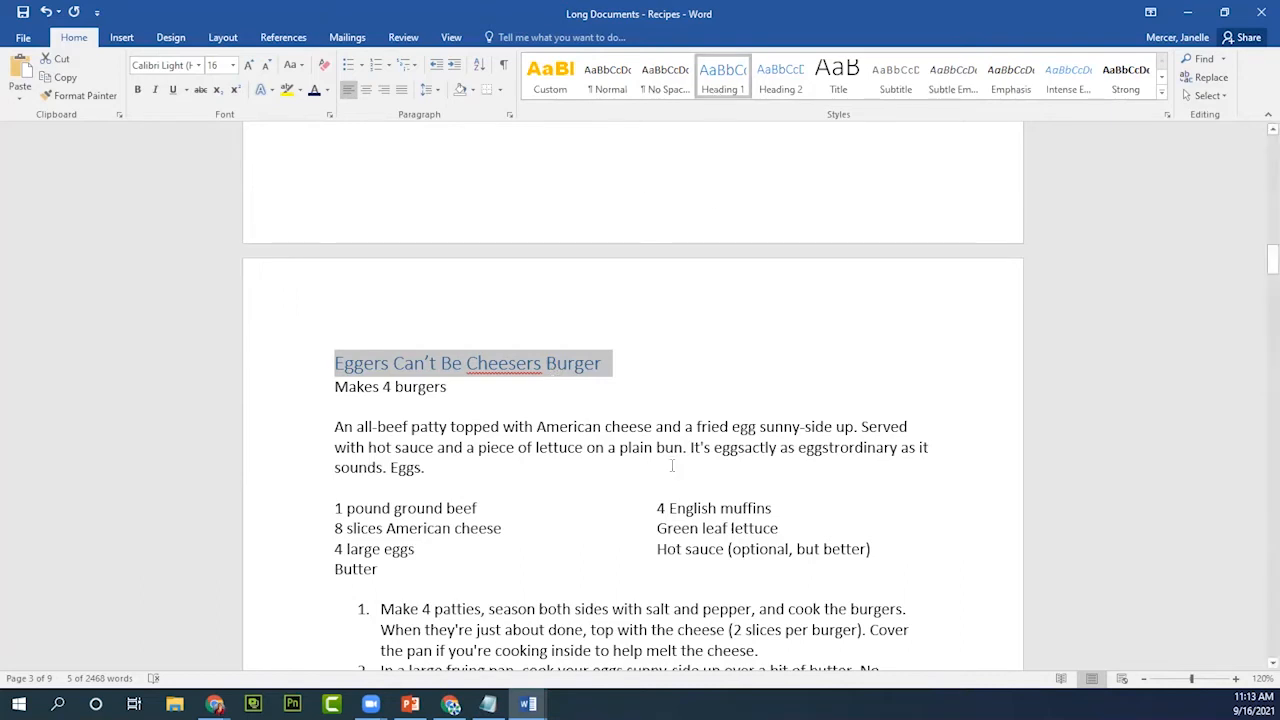
pyautogui.scroll(-7, 672, 465)
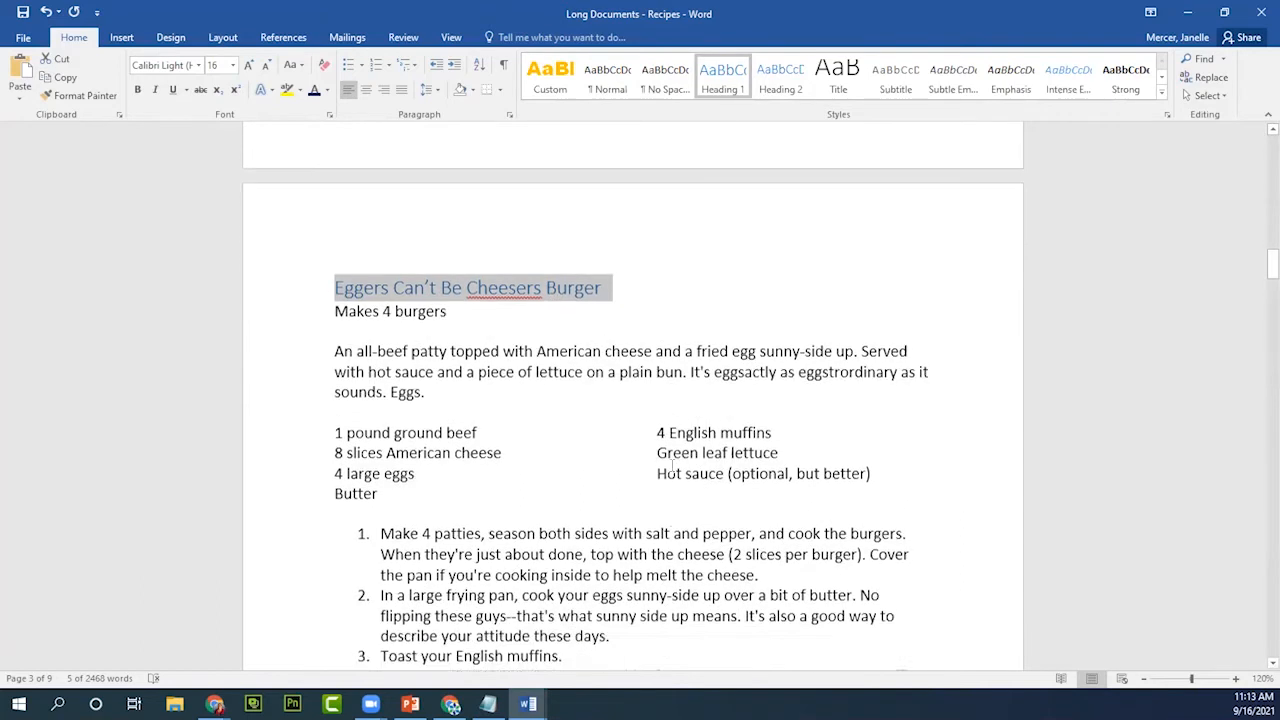
pyautogui.moveTo(553, 444); pyautogui.dragTo(334, 444)
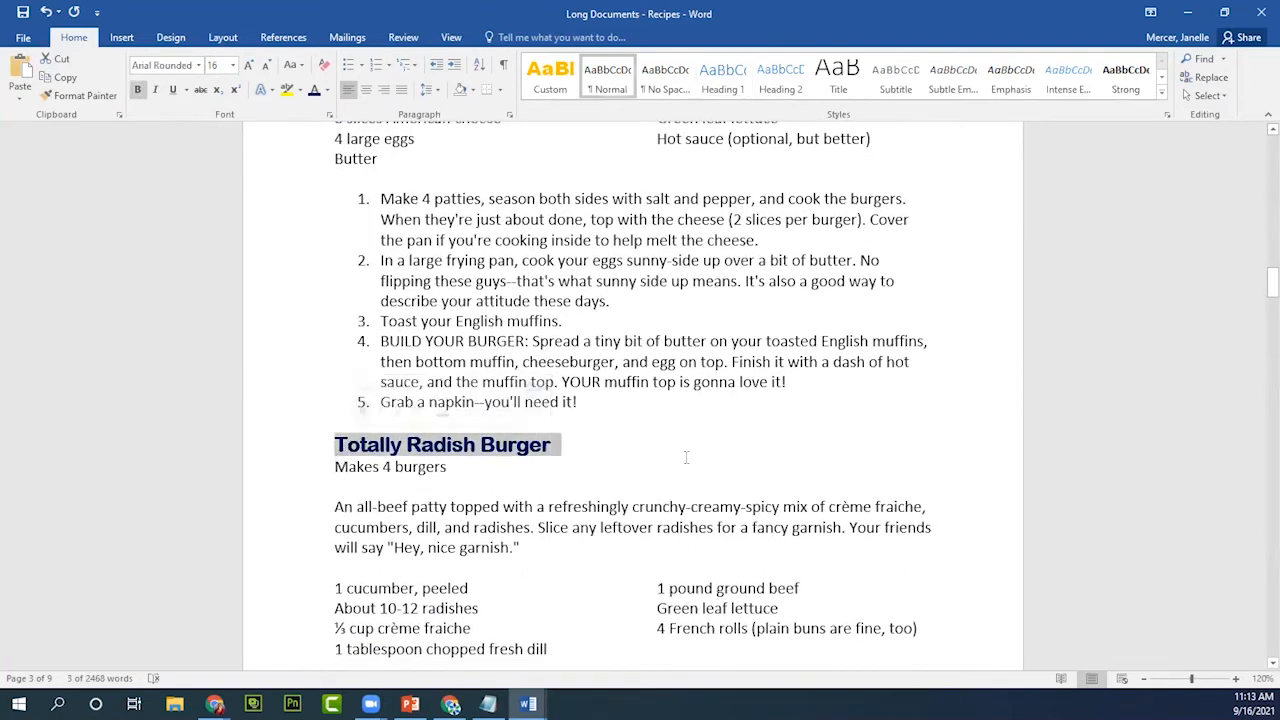
pyautogui.click(722, 78)
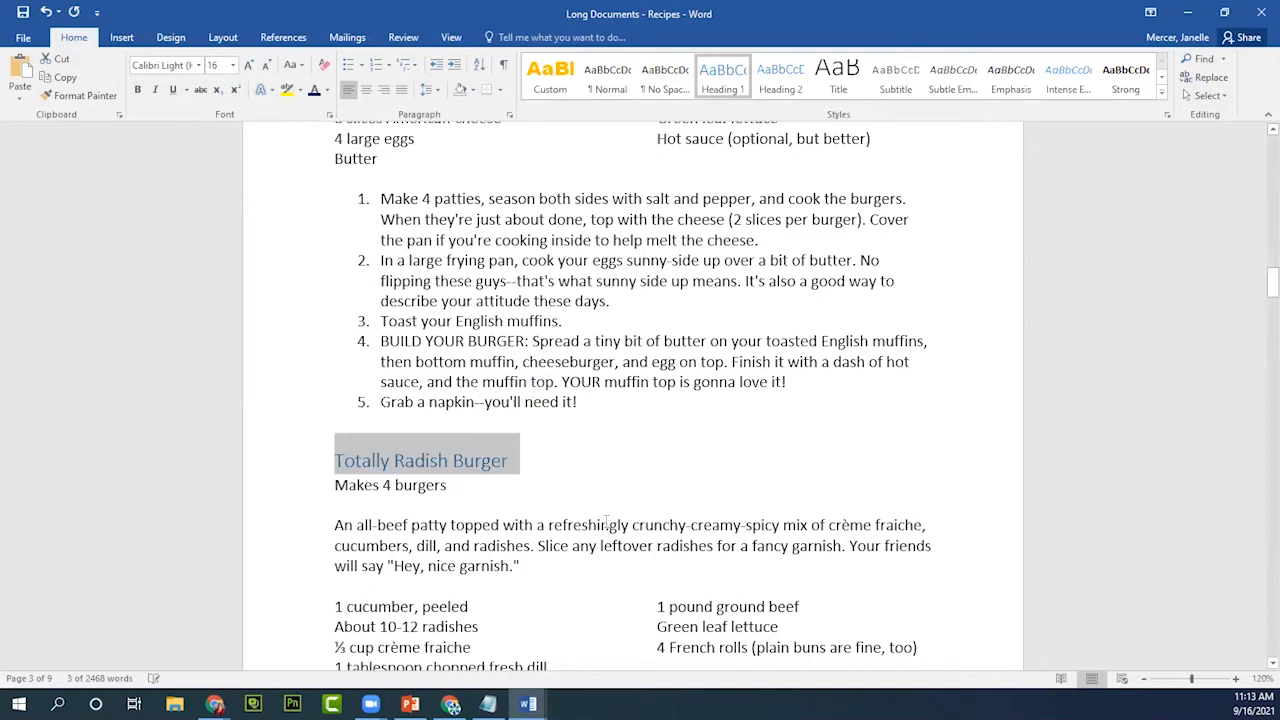
pyautogui.scroll(-10, 606, 522)
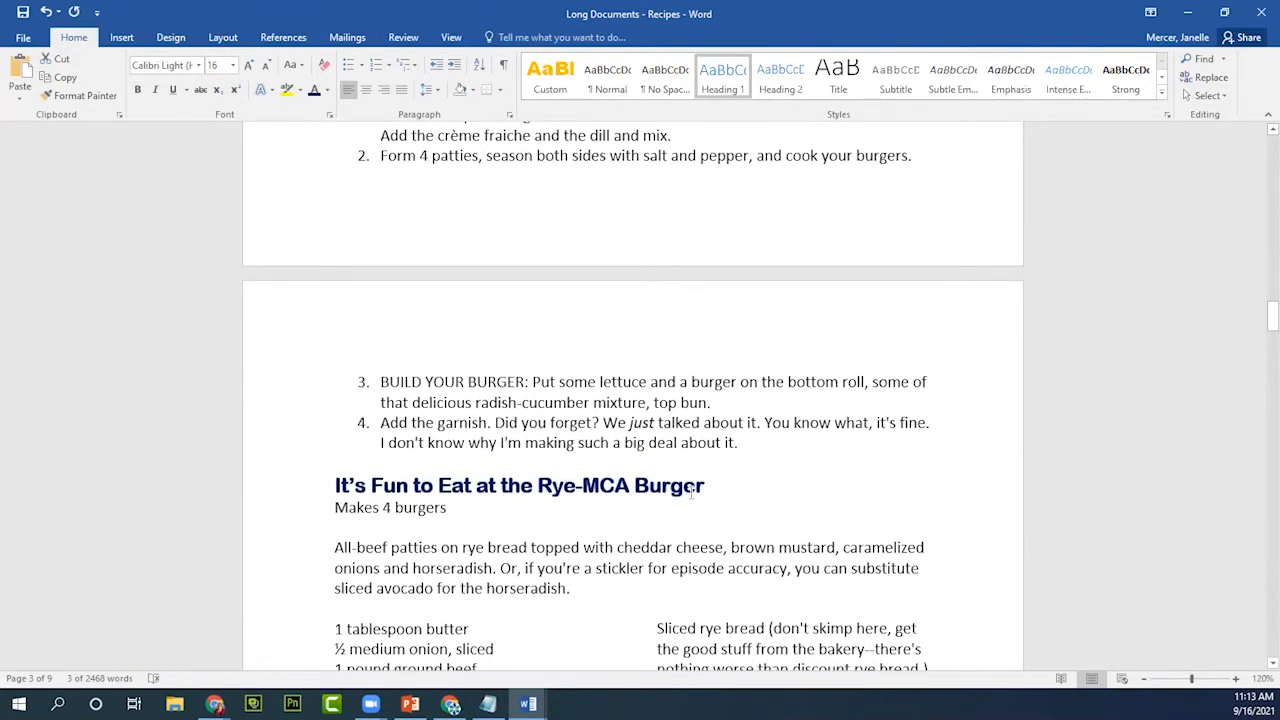
pyautogui.moveTo(676, 485); pyautogui.dragTo(334, 485)
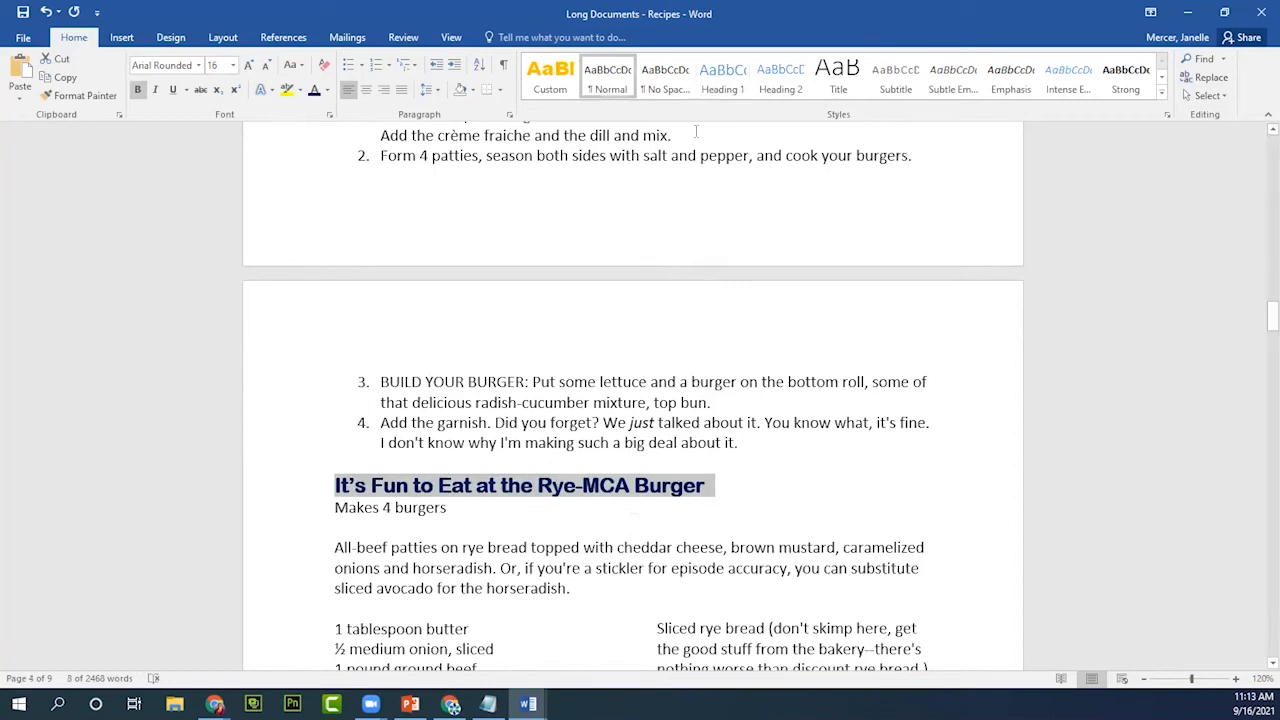
pyautogui.click(722, 75)
# Apply the Heading 1 style to the "Bruschetta Bout It Burger" and "Onion-tended Consequences Burger" headings.
pyautogui.scroll(-6, 678, 522)
pyautogui.scroll(-6, 678, 522)
pyautogui.moveTo(526, 371); pyautogui.dragTo(334, 366)
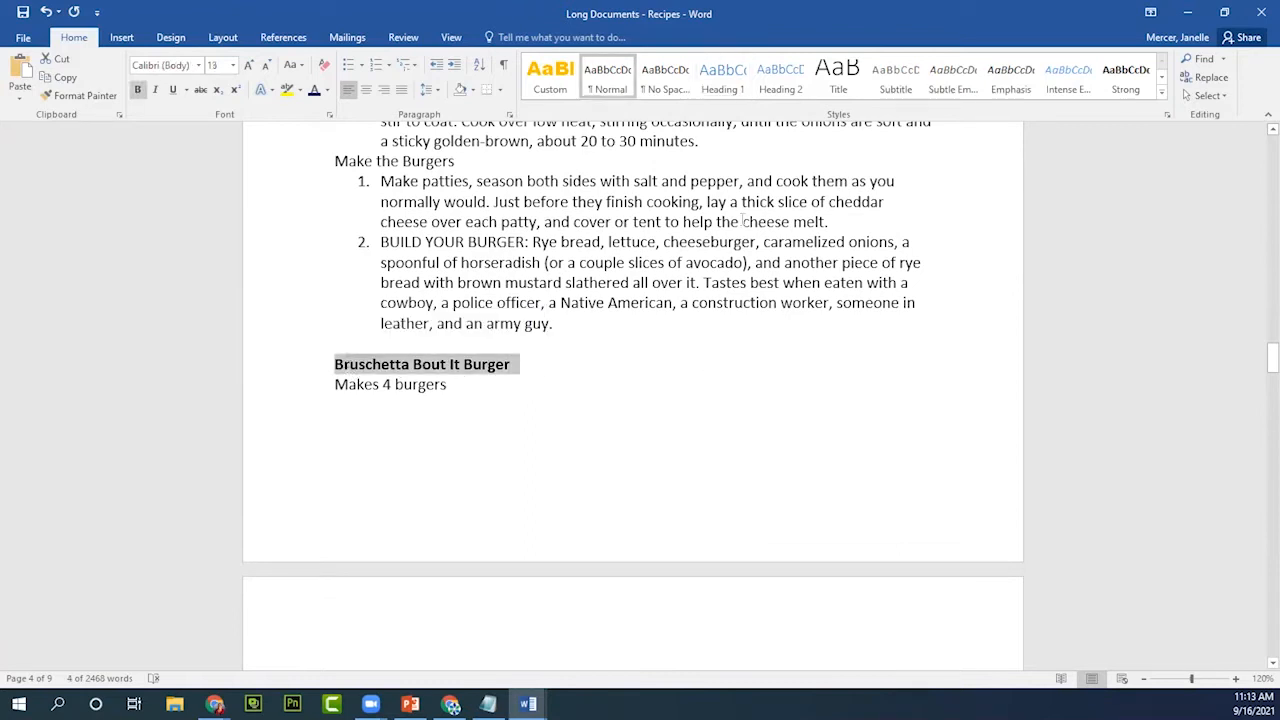
pyautogui.click(722, 75)
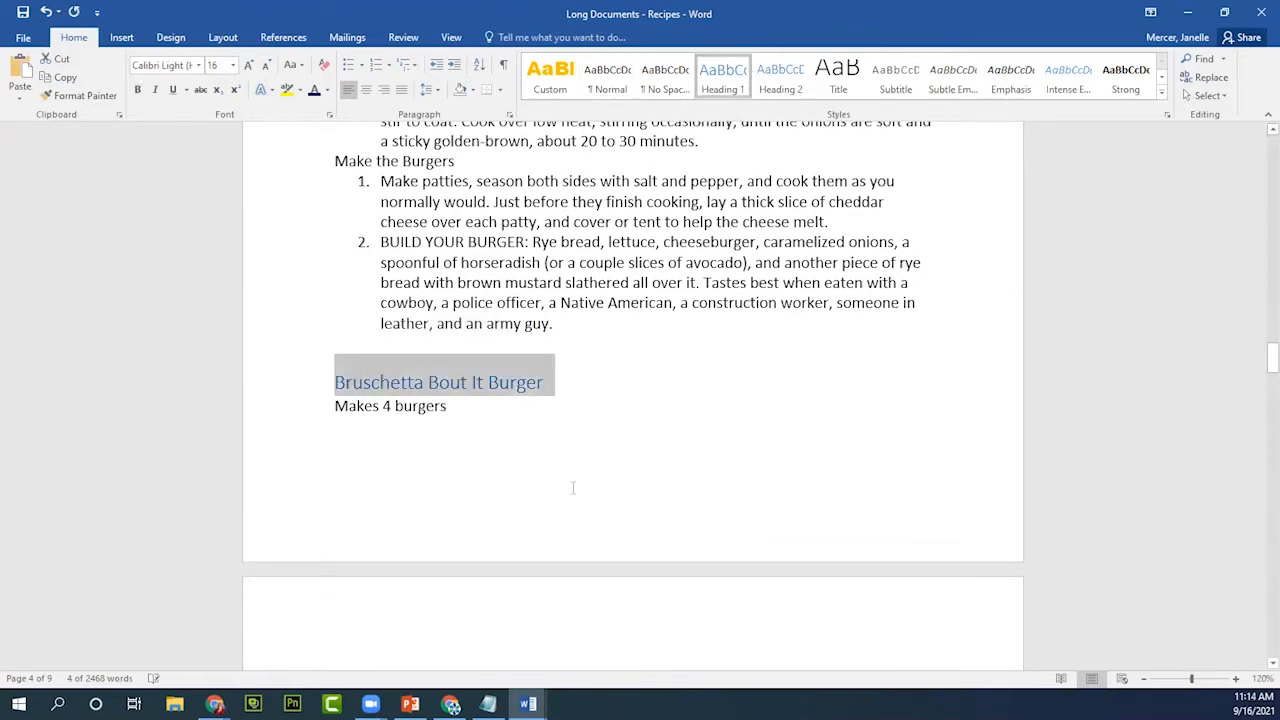
pyautogui.scroll(-10, 572, 487)
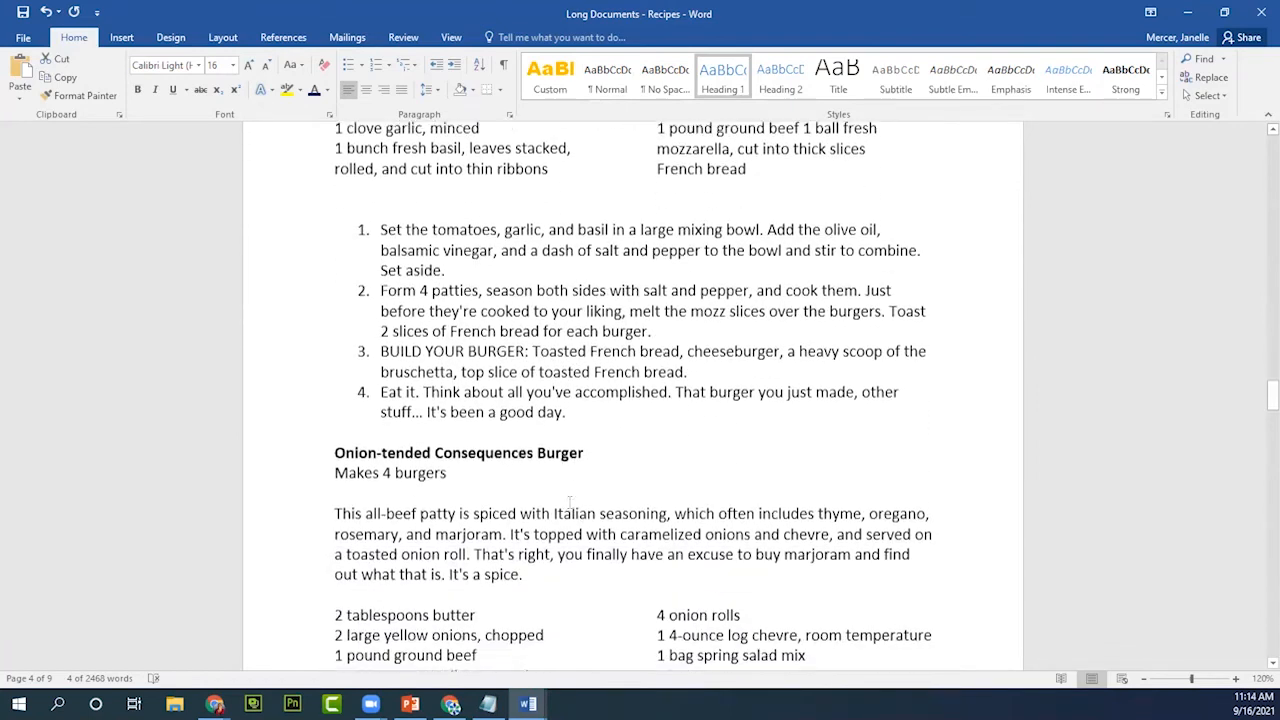
pyautogui.scroll(-1, 570, 500)
pyautogui.moveTo(583, 440); pyautogui.dragTo(336, 442)
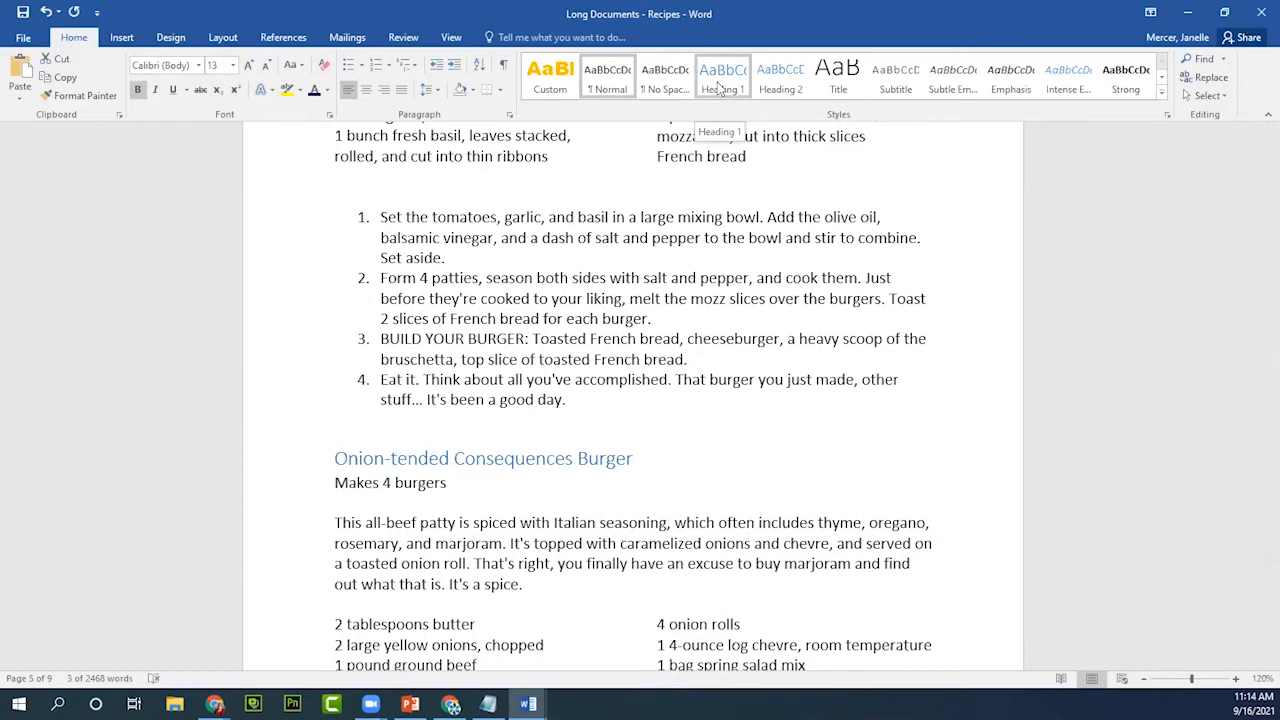
pyautogui.click(720, 88)
# Apply the Heading 1 style to the "Cheeses is Born Burger" and "I'm Gonna Get You Succotash Burger" headings.
pyautogui.scroll(-10, 652, 545)
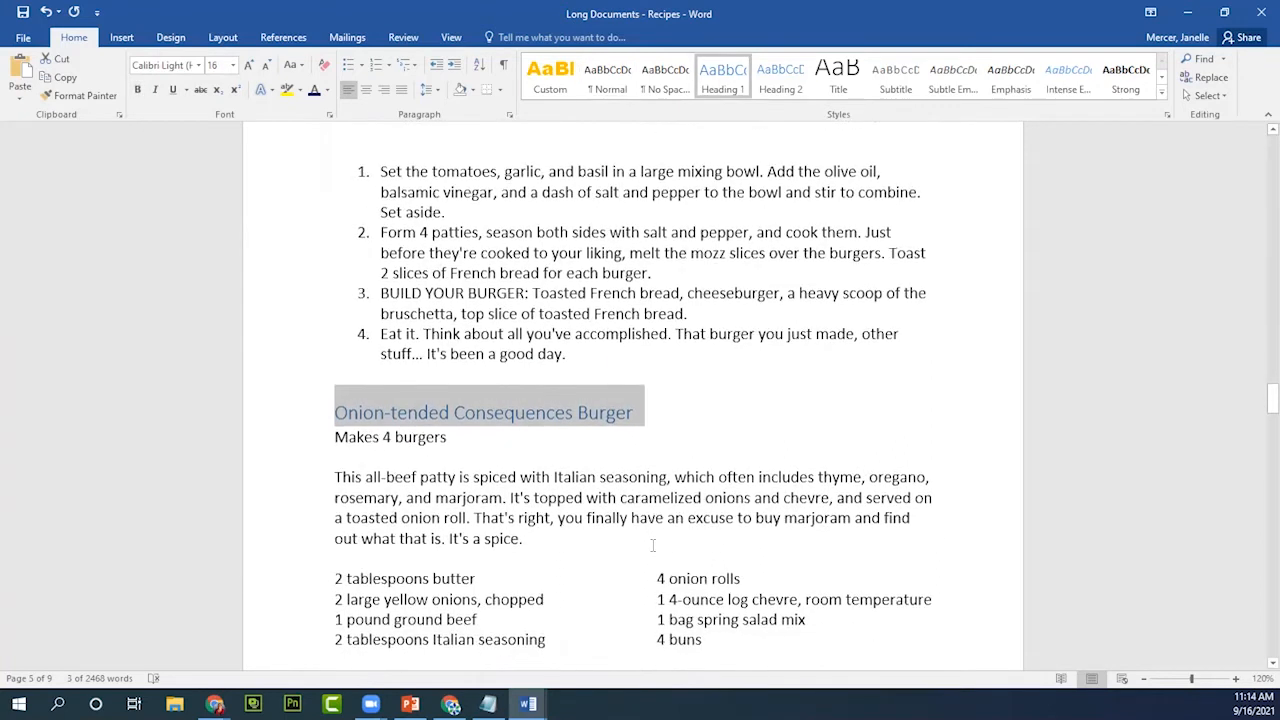
pyautogui.scroll(-2, 652, 545)
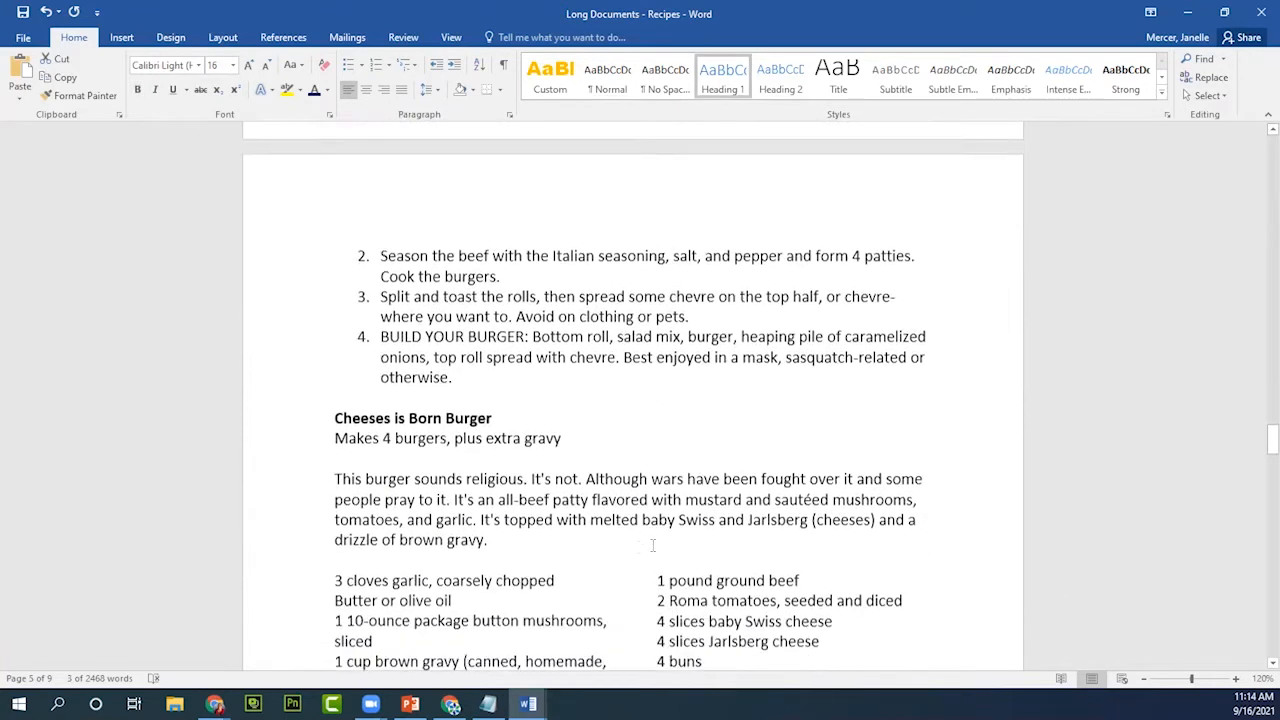
pyautogui.tripleClick(435, 406)
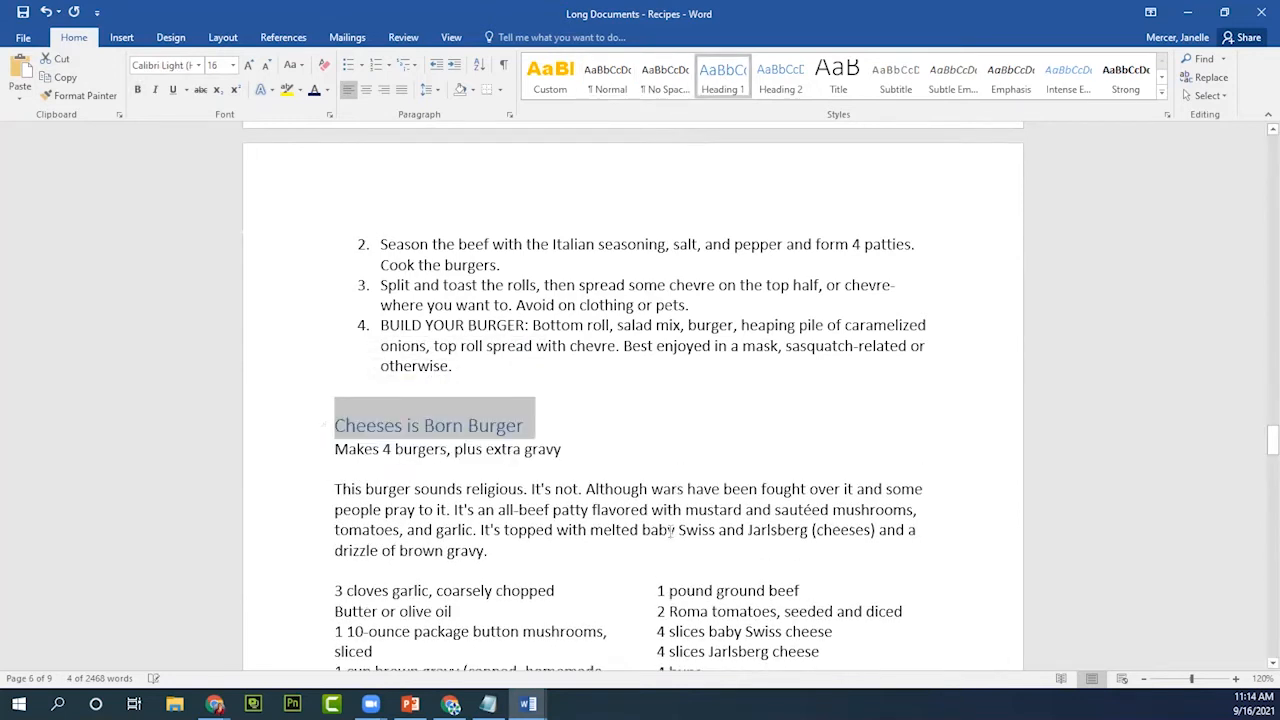
pyautogui.click(724, 82)
pyautogui.scroll(-3, 670, 527)
pyautogui.scroll(-4, 670, 527)
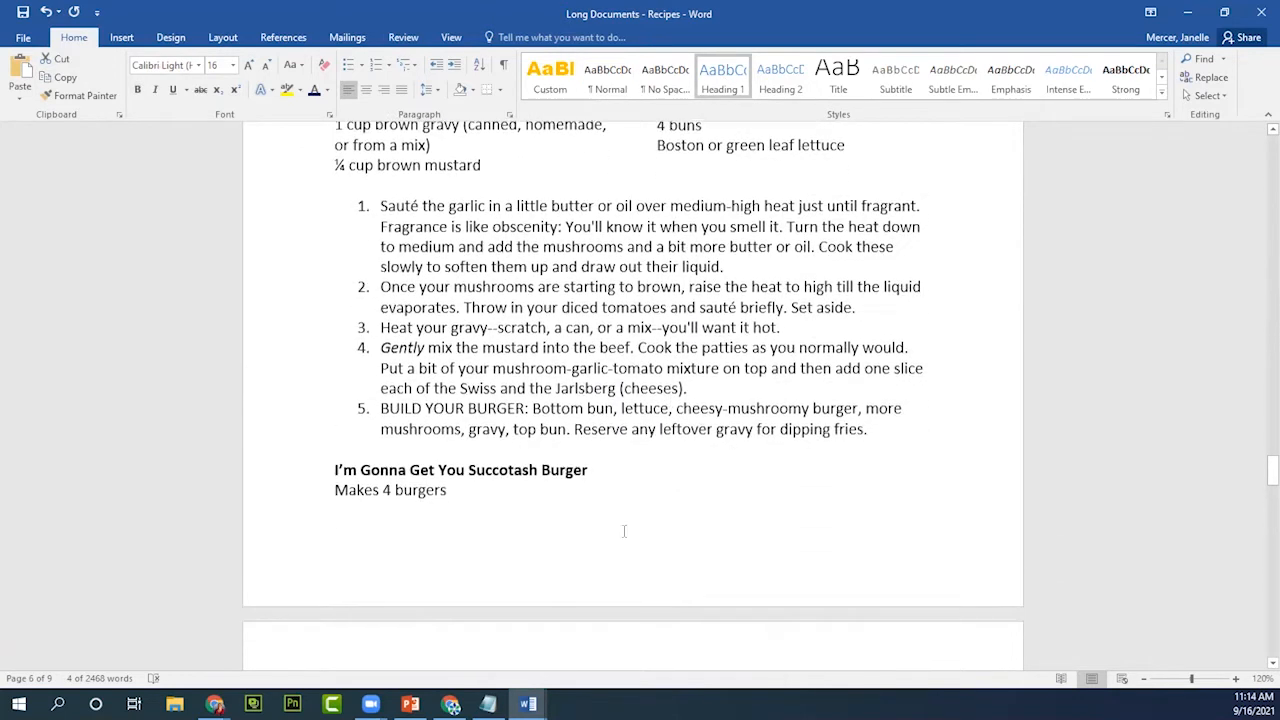
pyautogui.moveTo(589, 472); pyautogui.dragTo(336, 468)
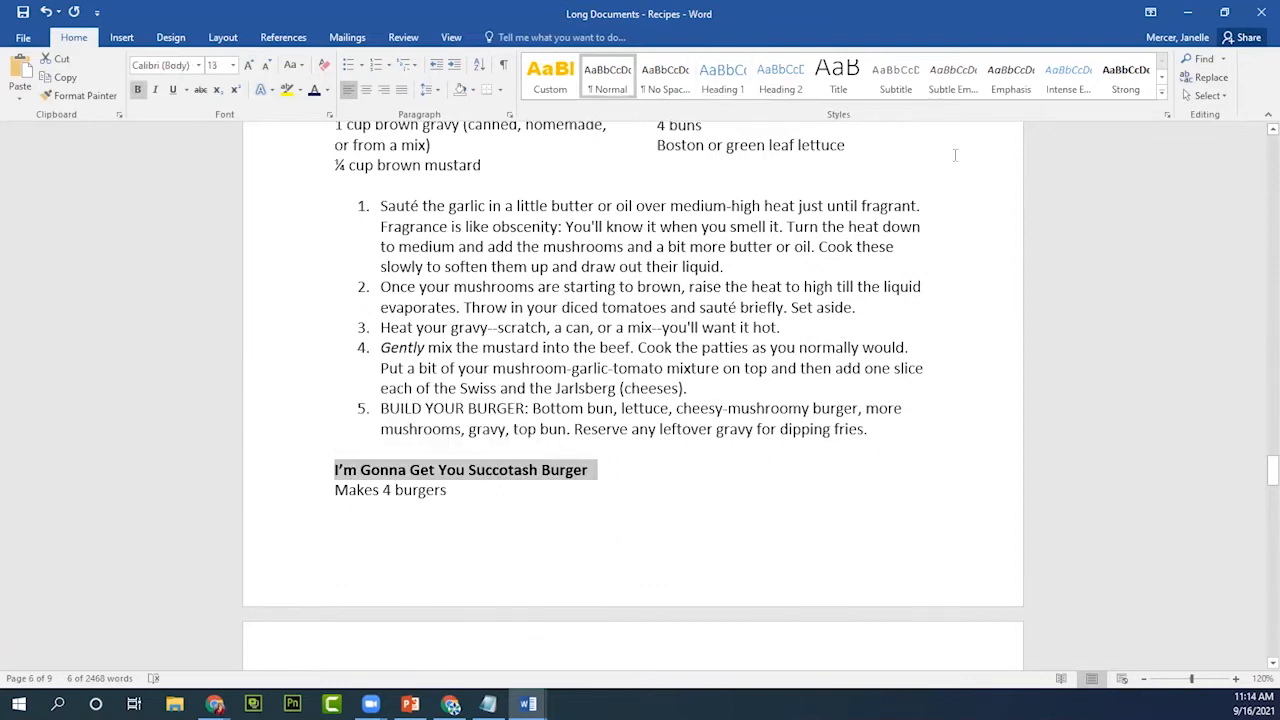
pyautogui.click(722, 78)
# Apply the Heading 1 style to the "One Fish, Two Fish, Red Fish, Hamburger" heading.
pyautogui.scroll(-2, 686, 469)
pyautogui.scroll(-12, 686, 479)
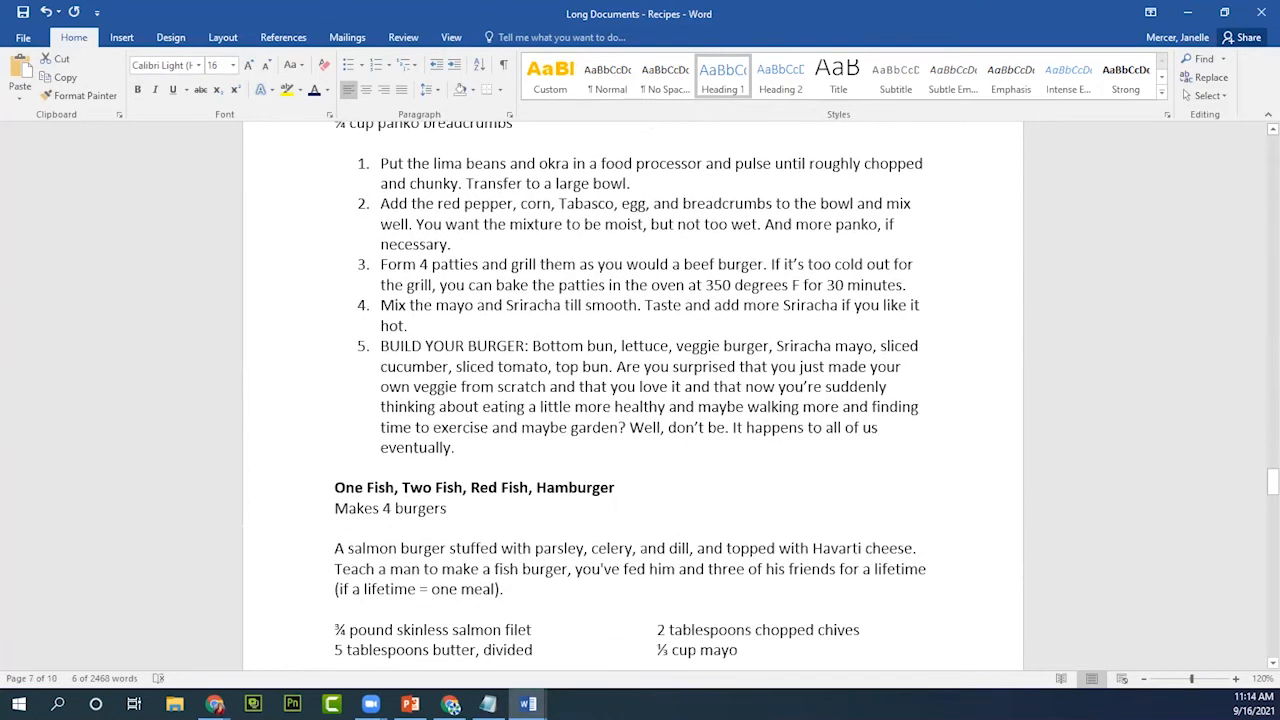
pyautogui.moveTo(616, 487); pyautogui.dragTo(340, 480)
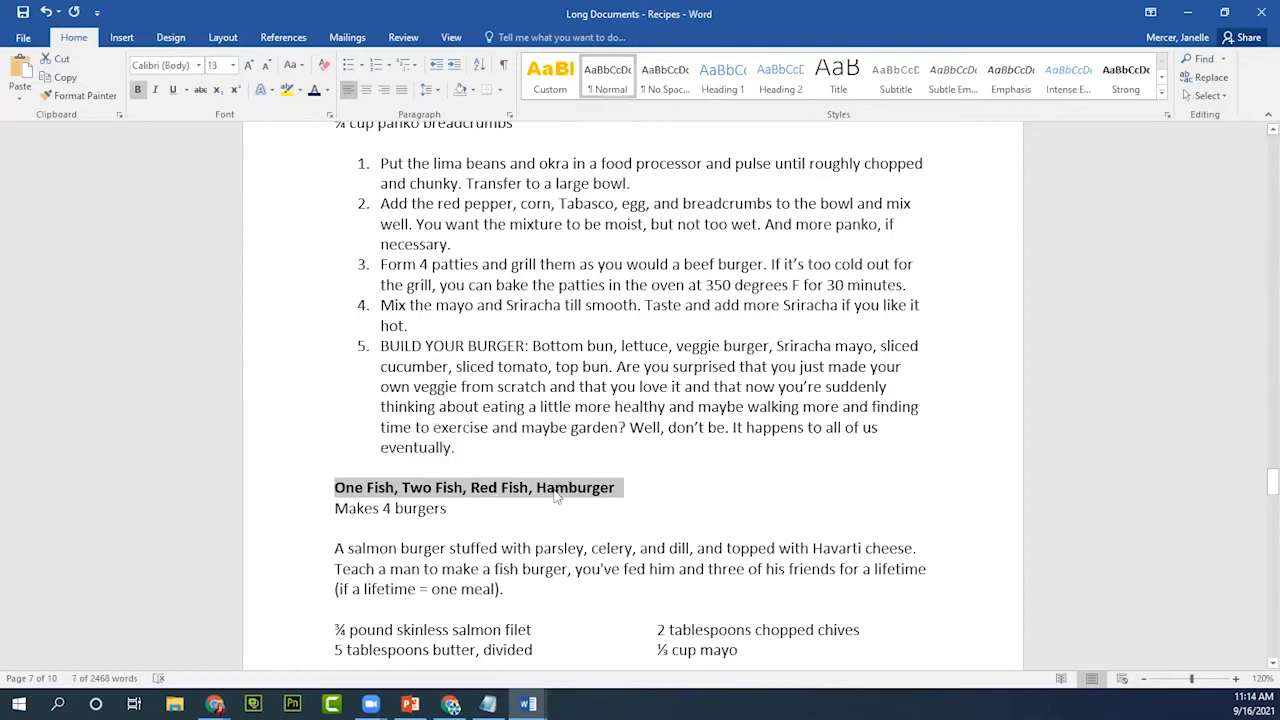
pyautogui.click(722, 80)
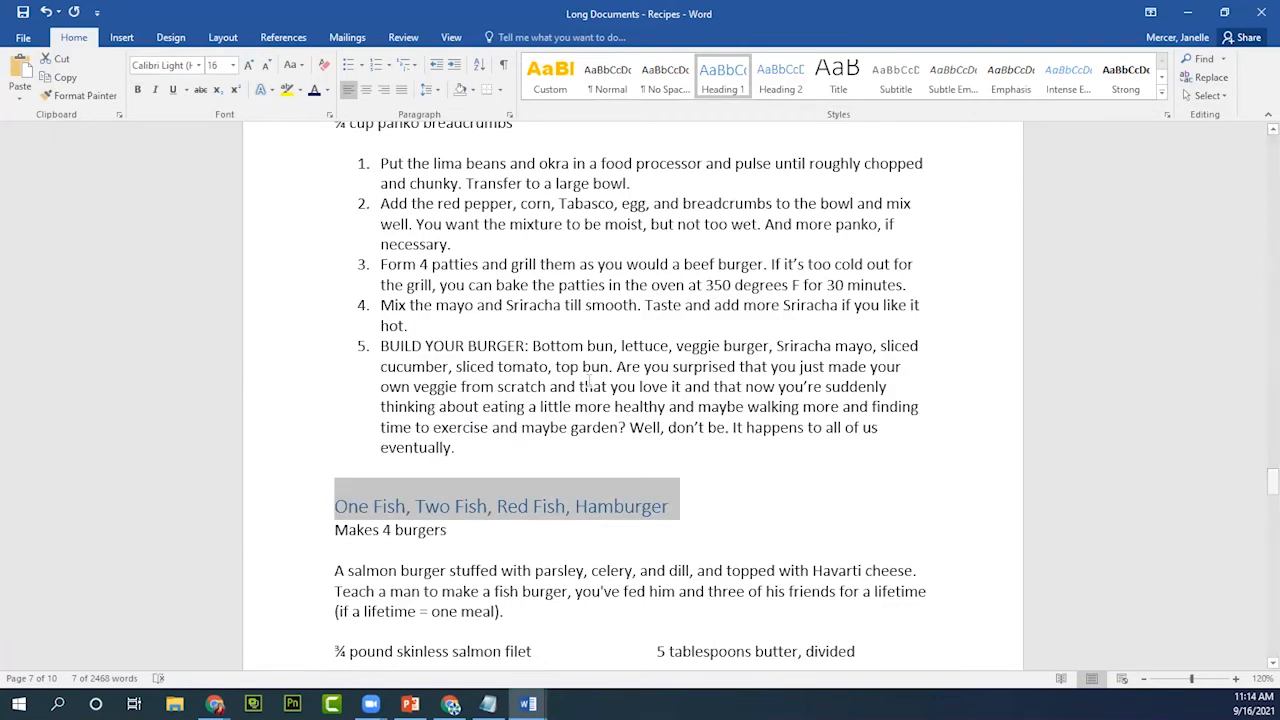
# Review the recipe headings from the "Extras" section back to the title page, then return to the "Eggers Can't Be Cheesers Burger" heading.
pyautogui.scroll(-5, 590, 381)
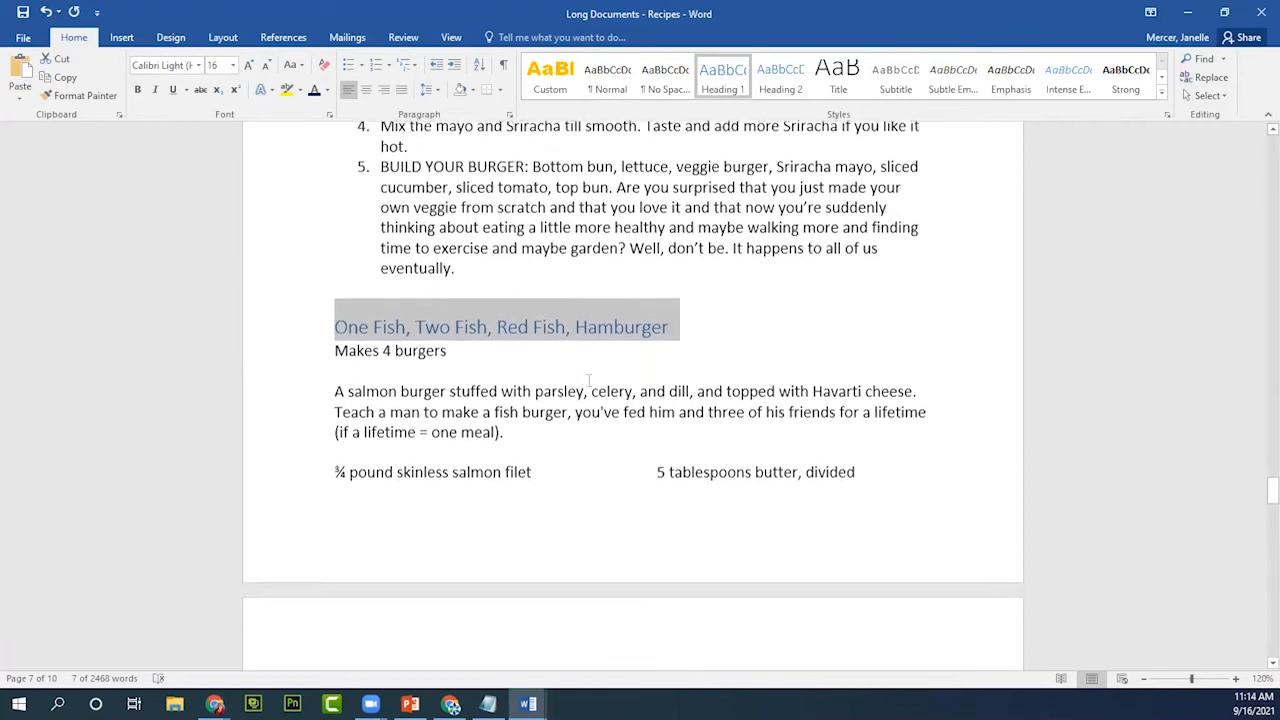
pyautogui.scroll(-6, 589, 381)
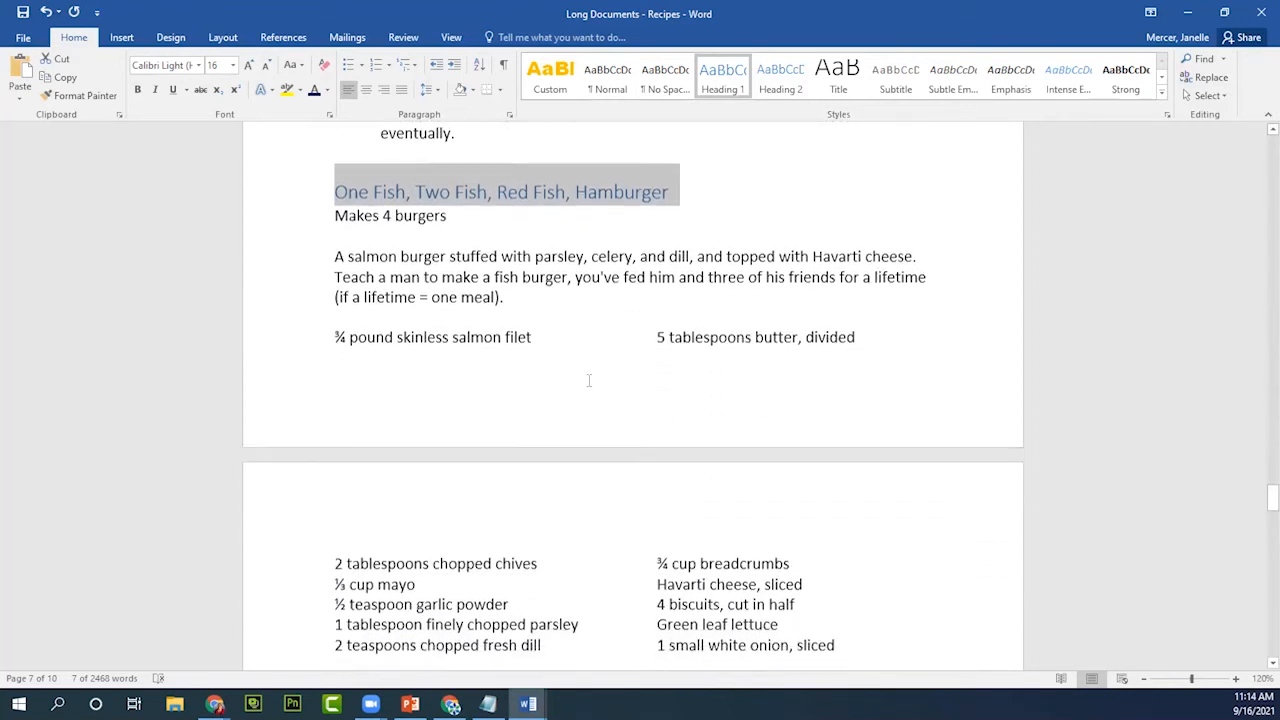
pyautogui.scroll(-6, 589, 380)
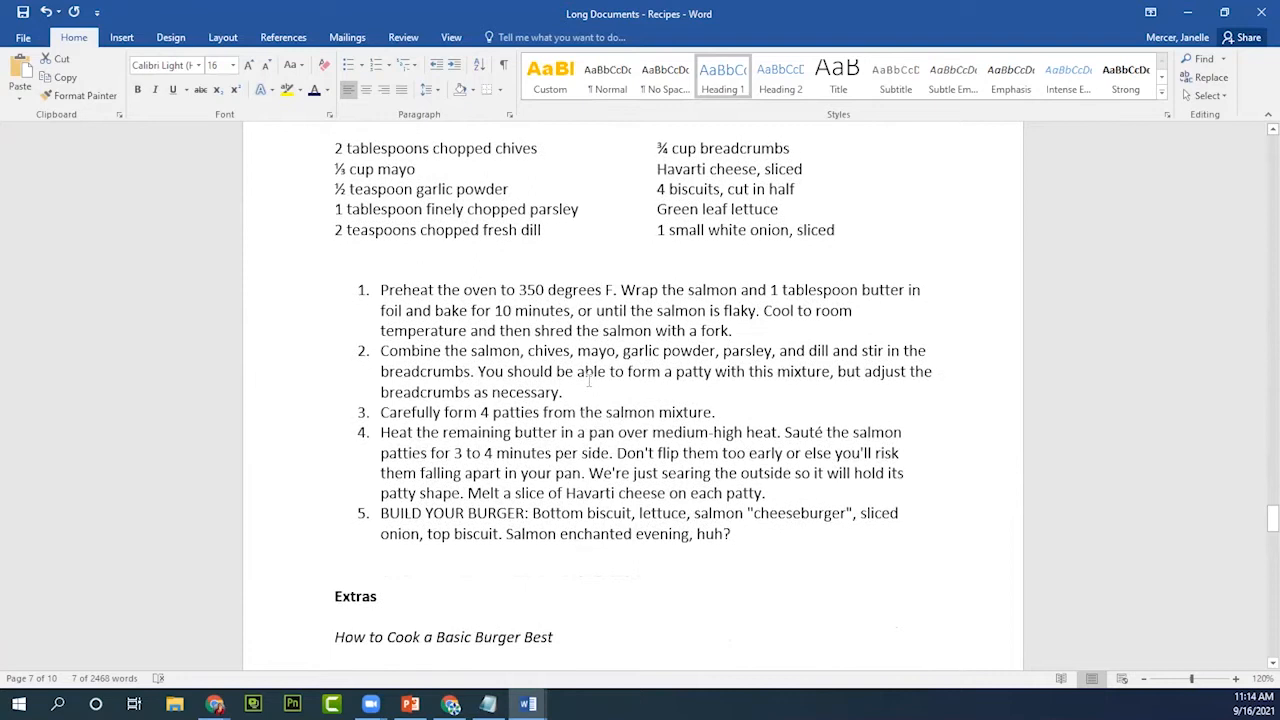
pyautogui.scroll(-3, 589, 380)
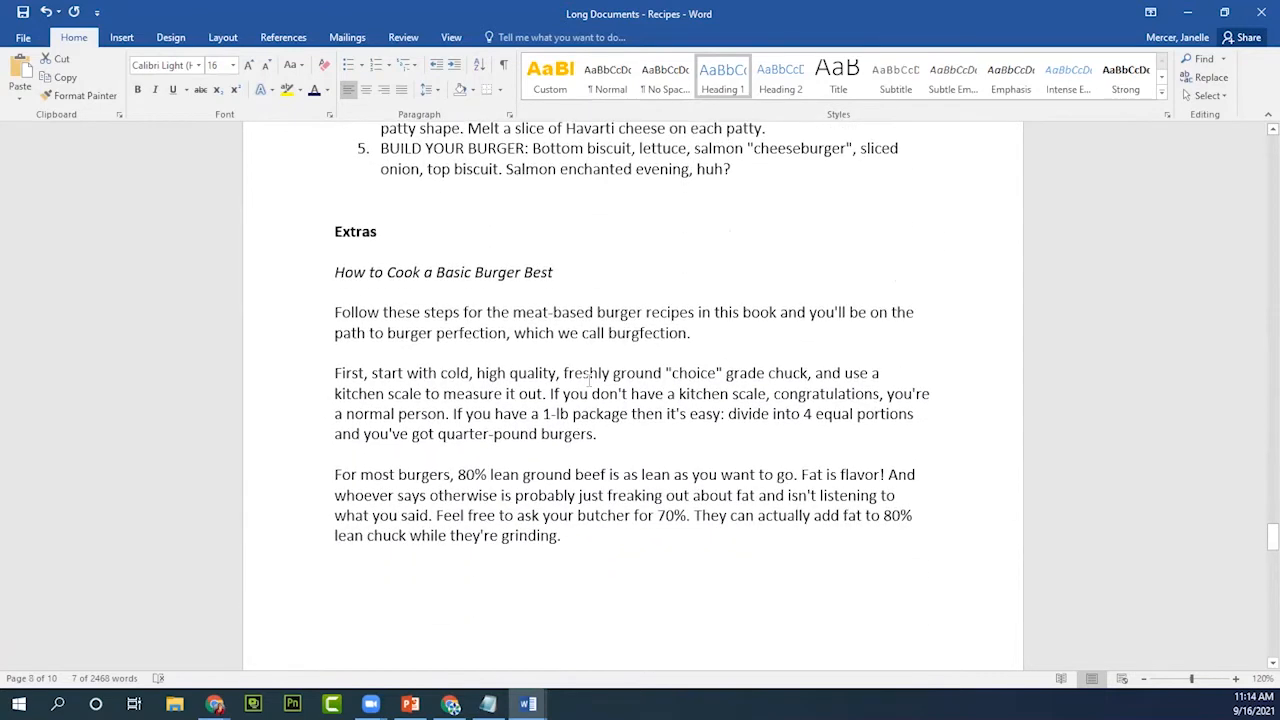
pyautogui.scroll(20, 589, 380)
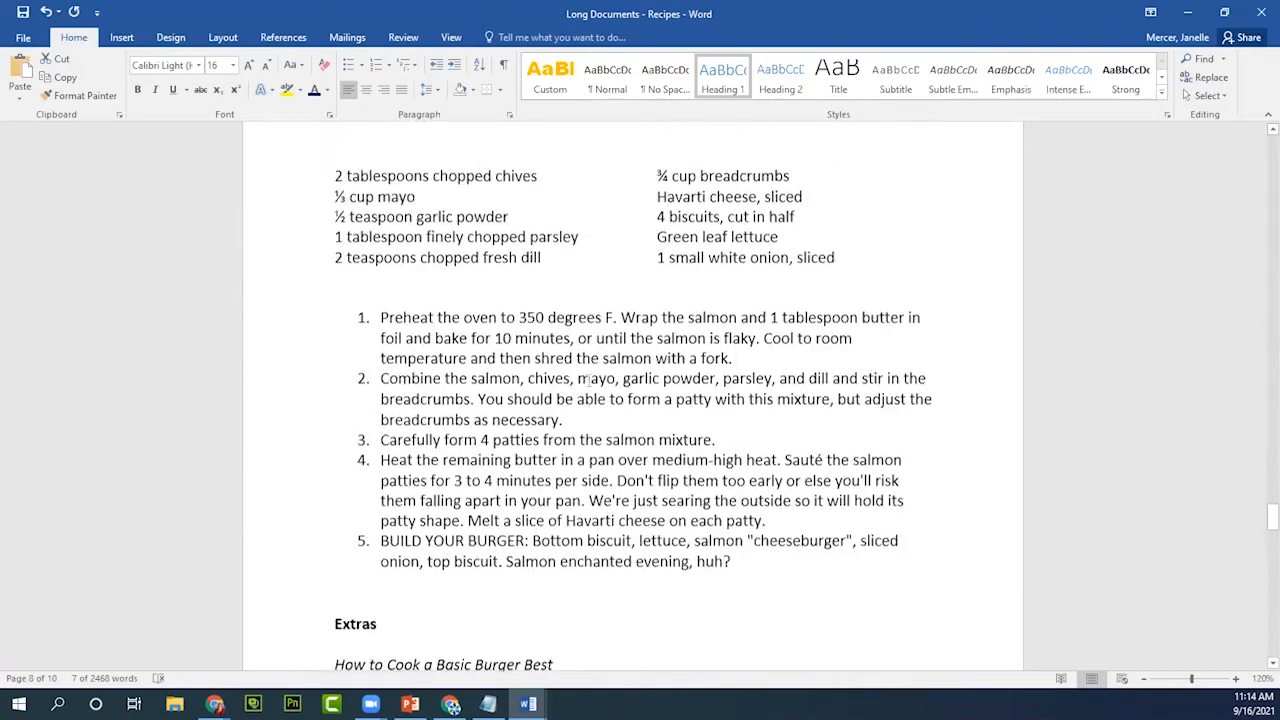
pyautogui.scroll(20, 589, 380)
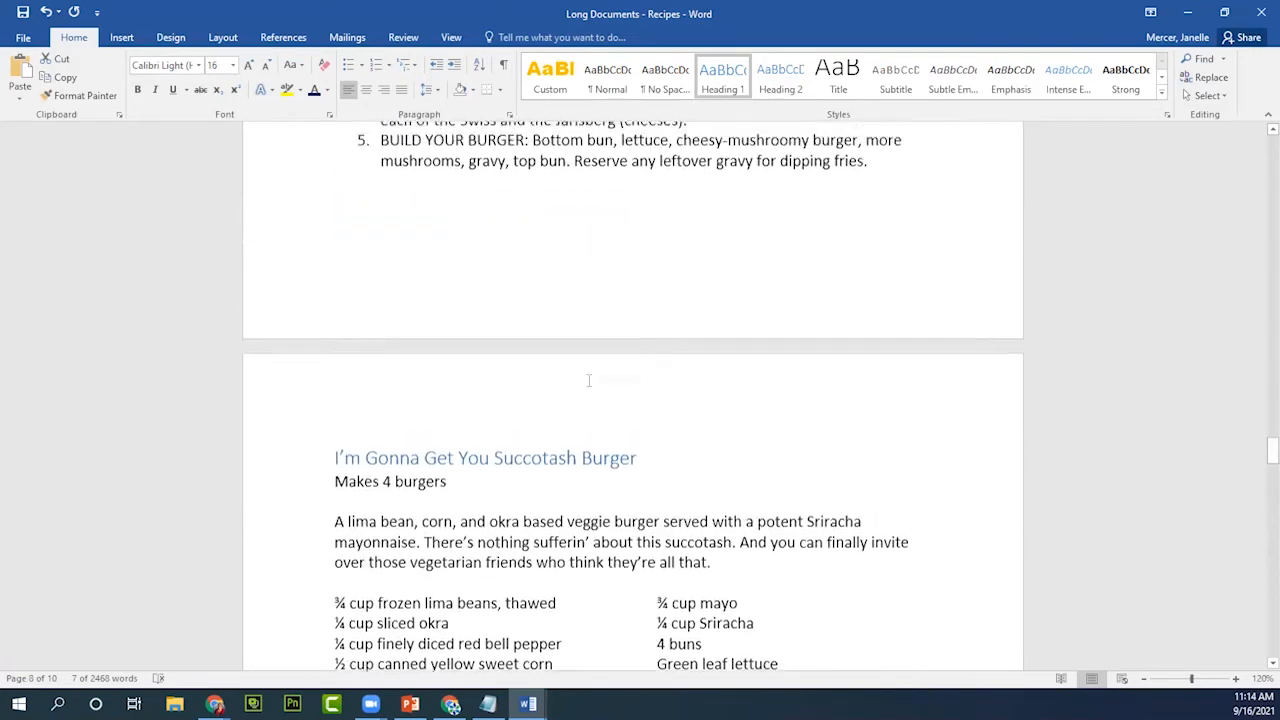
pyautogui.scroll(15, 589, 380)
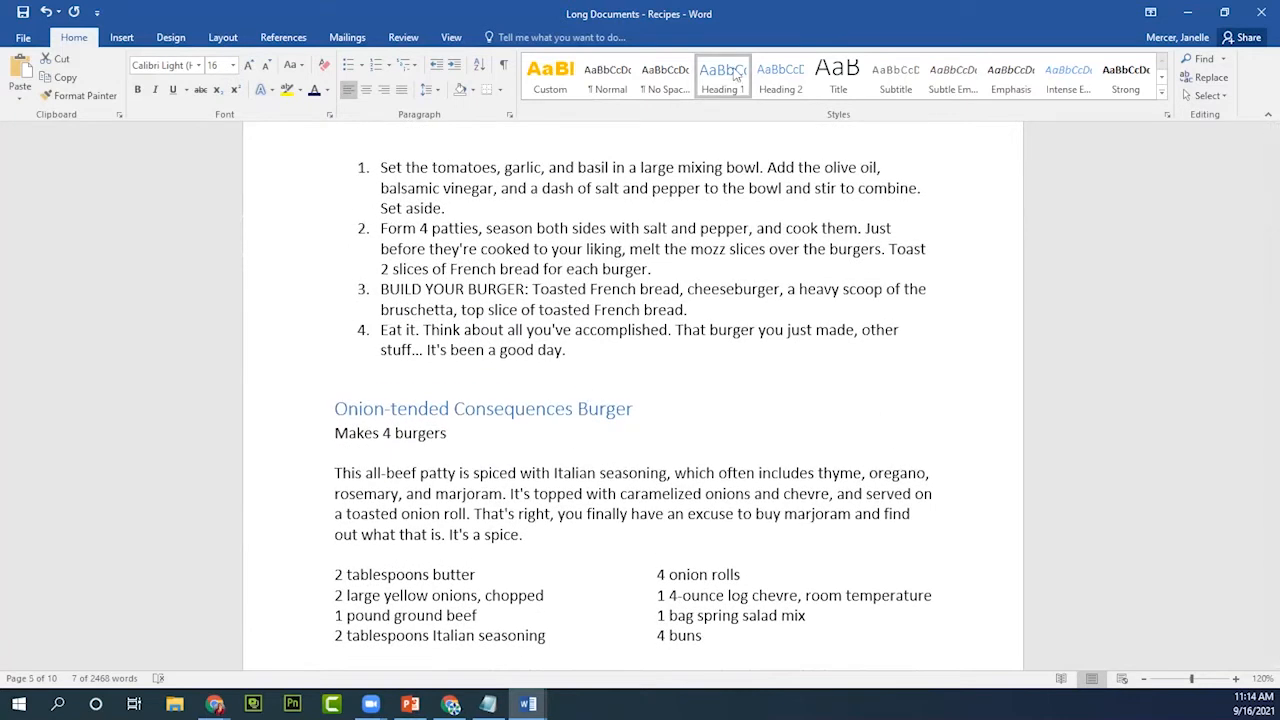
pyautogui.scroll(20, 513, 455)
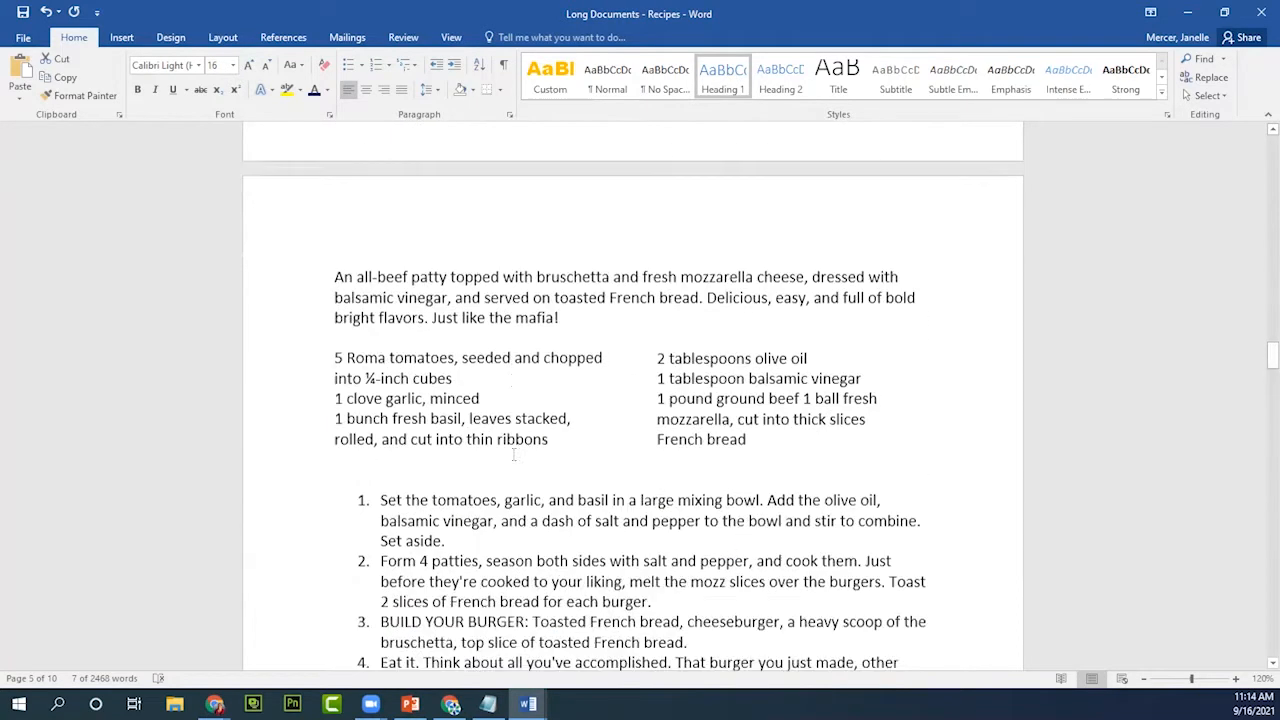
pyautogui.scroll(20, 513, 455)
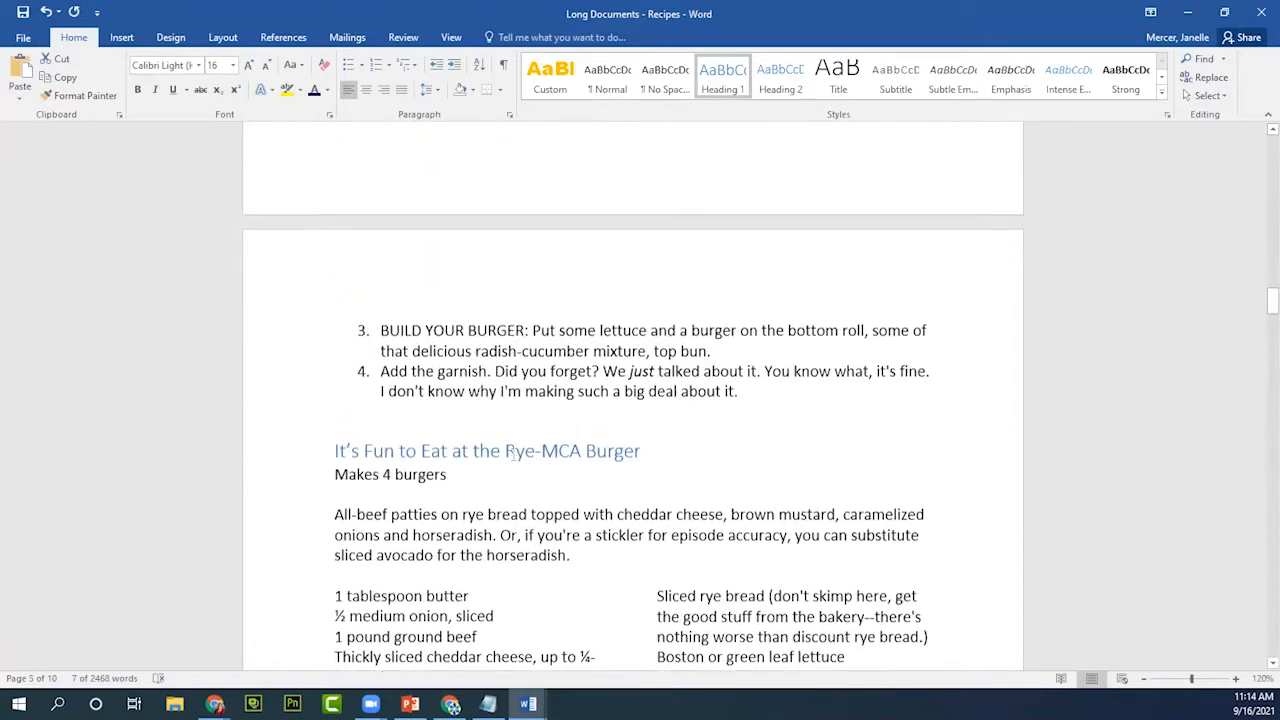
pyautogui.scroll(15, 510, 455)
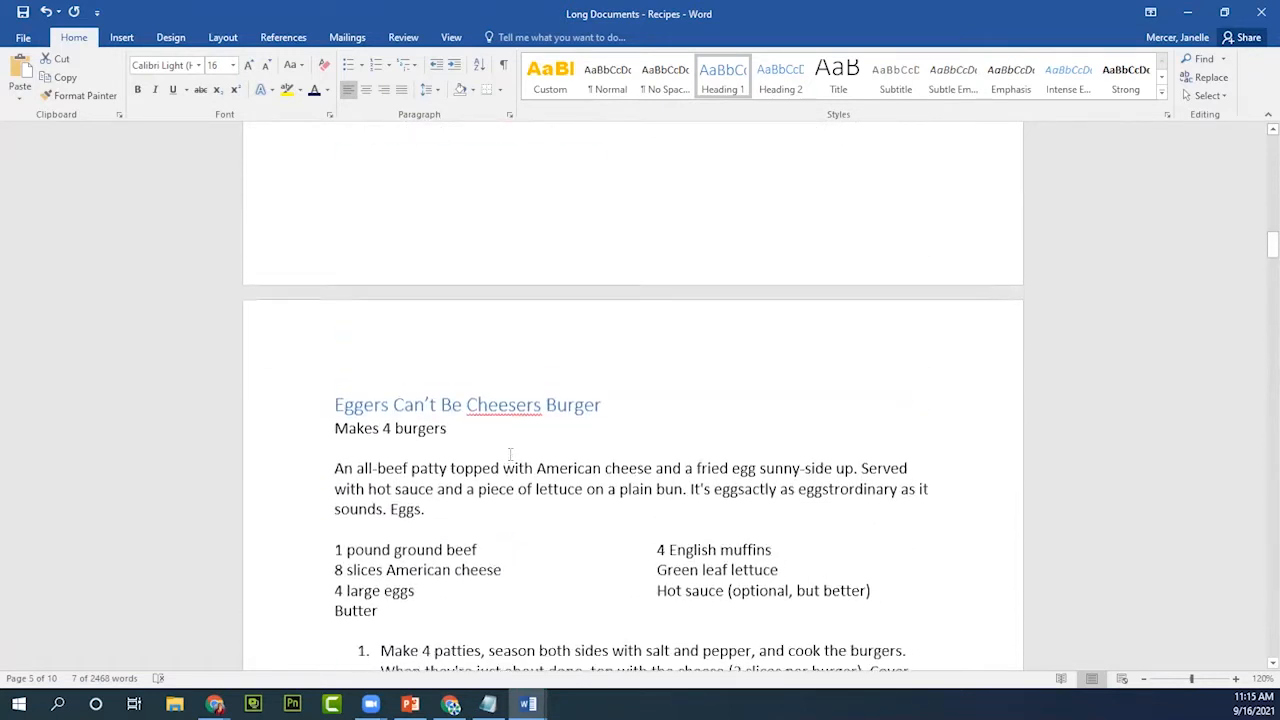
pyautogui.scroll(15, 510, 455)
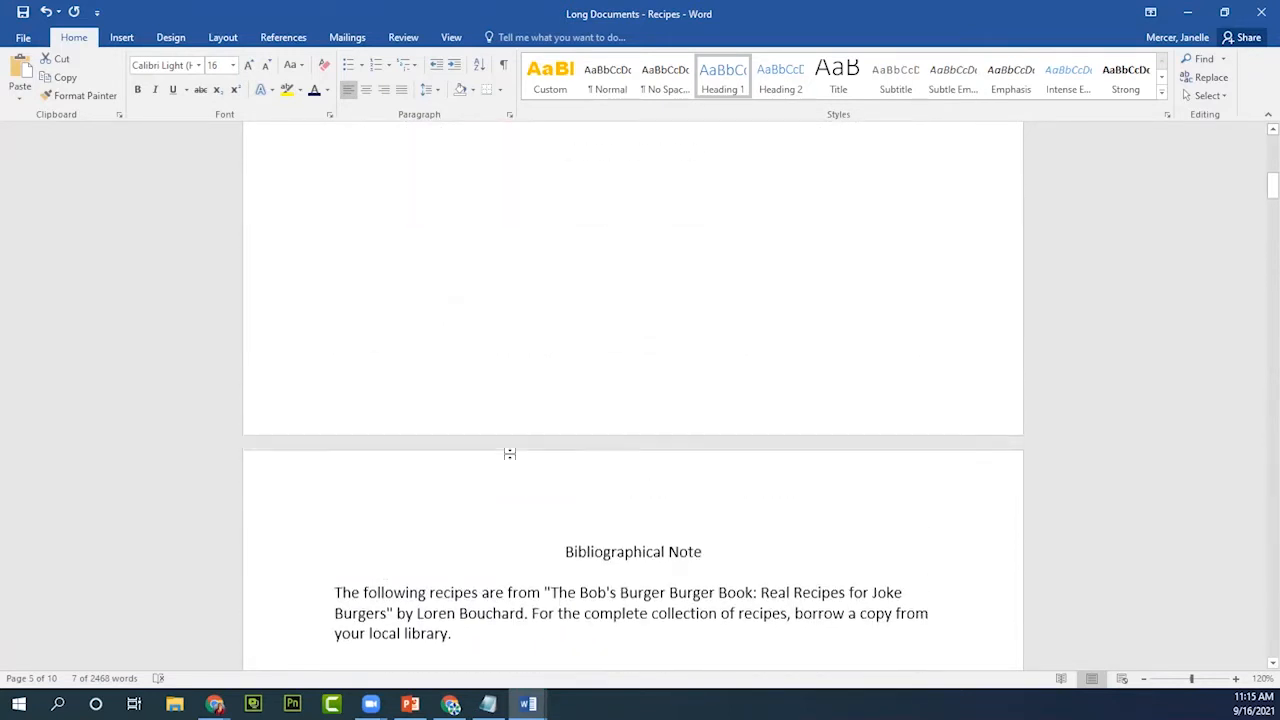
pyautogui.scroll(-3, 510, 455)
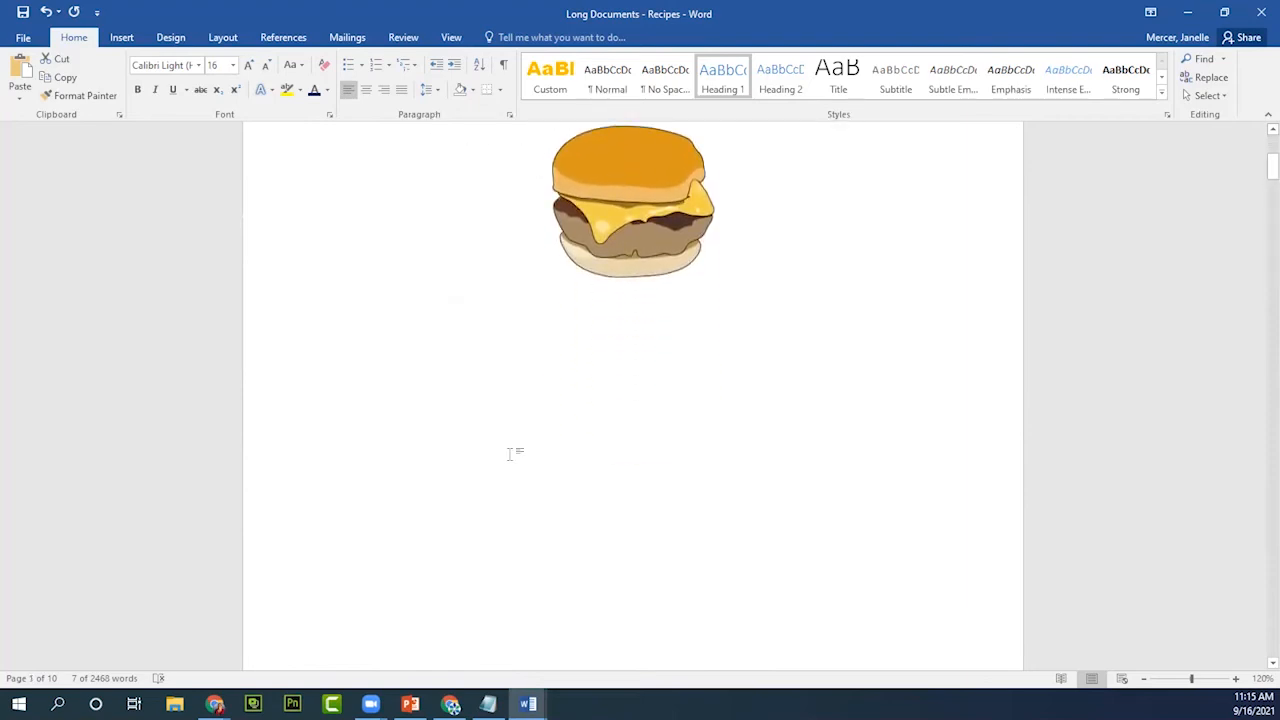
pyautogui.scroll(-2, 510, 455)
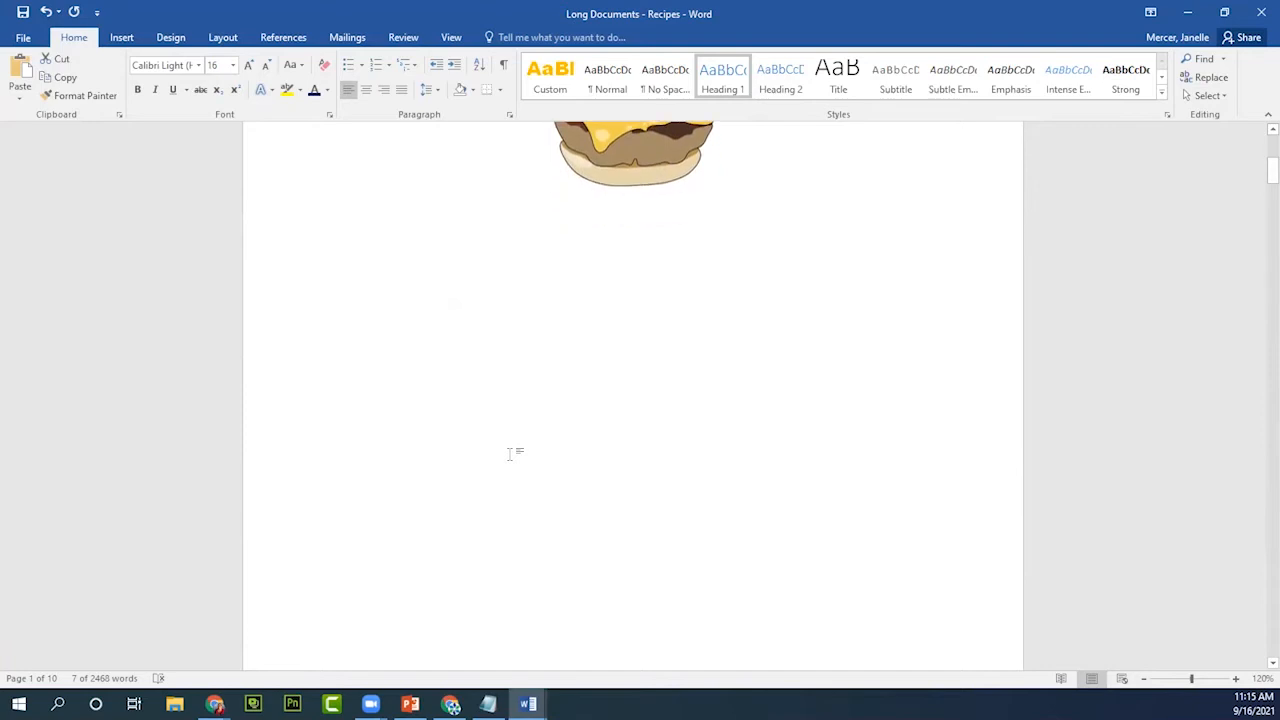
pyautogui.scroll(1, 510, 455)
pyautogui.scroll(8, 510, 455)
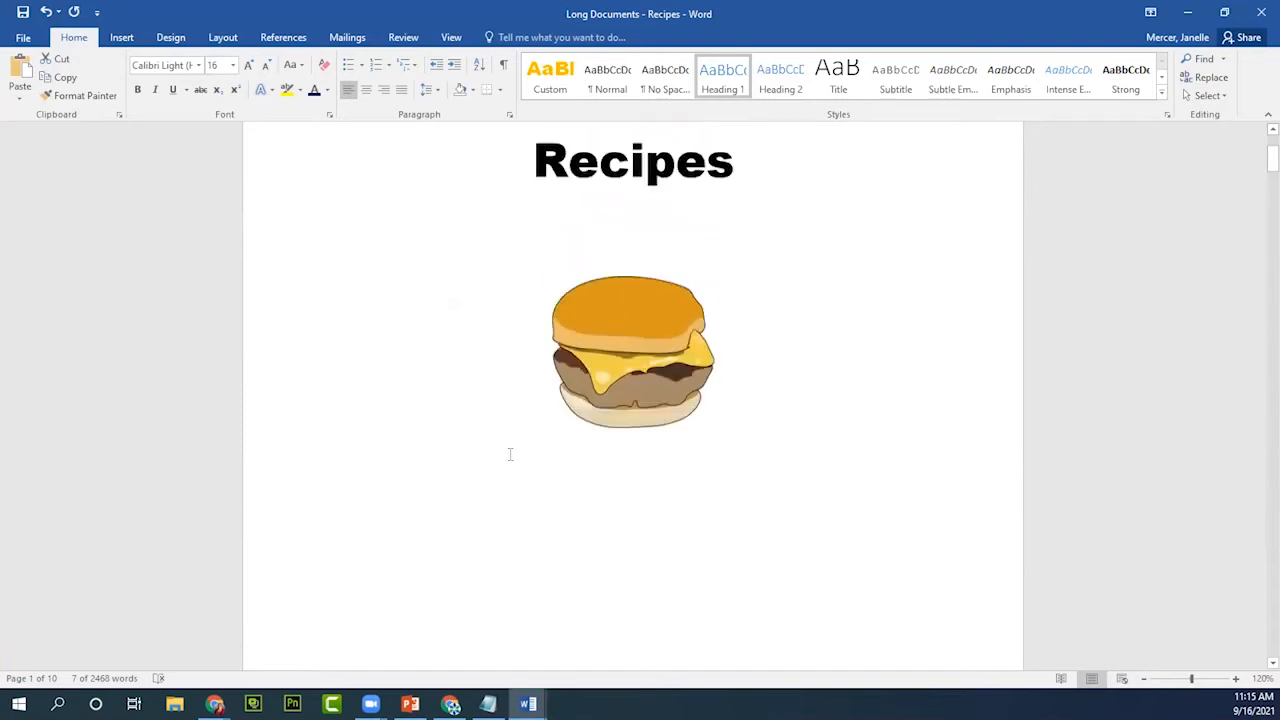
pyautogui.scroll(-20, 510, 455)
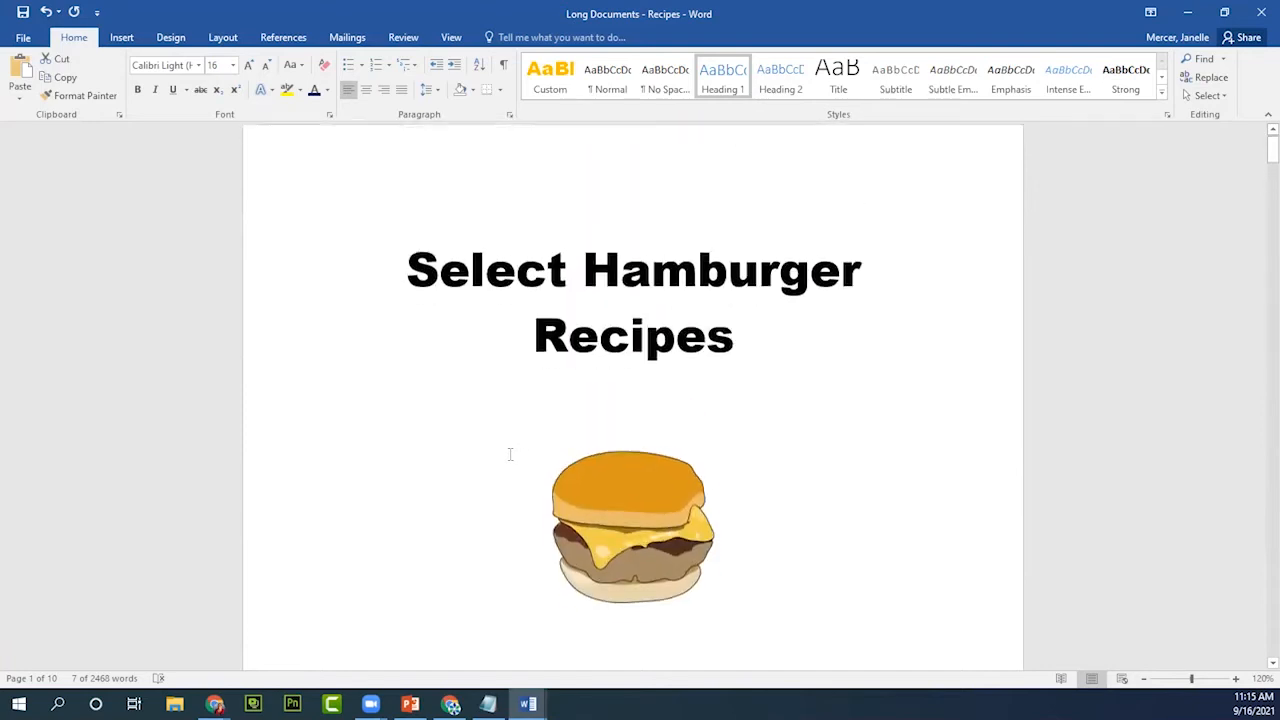
pyautogui.scroll(-20, 510, 455)
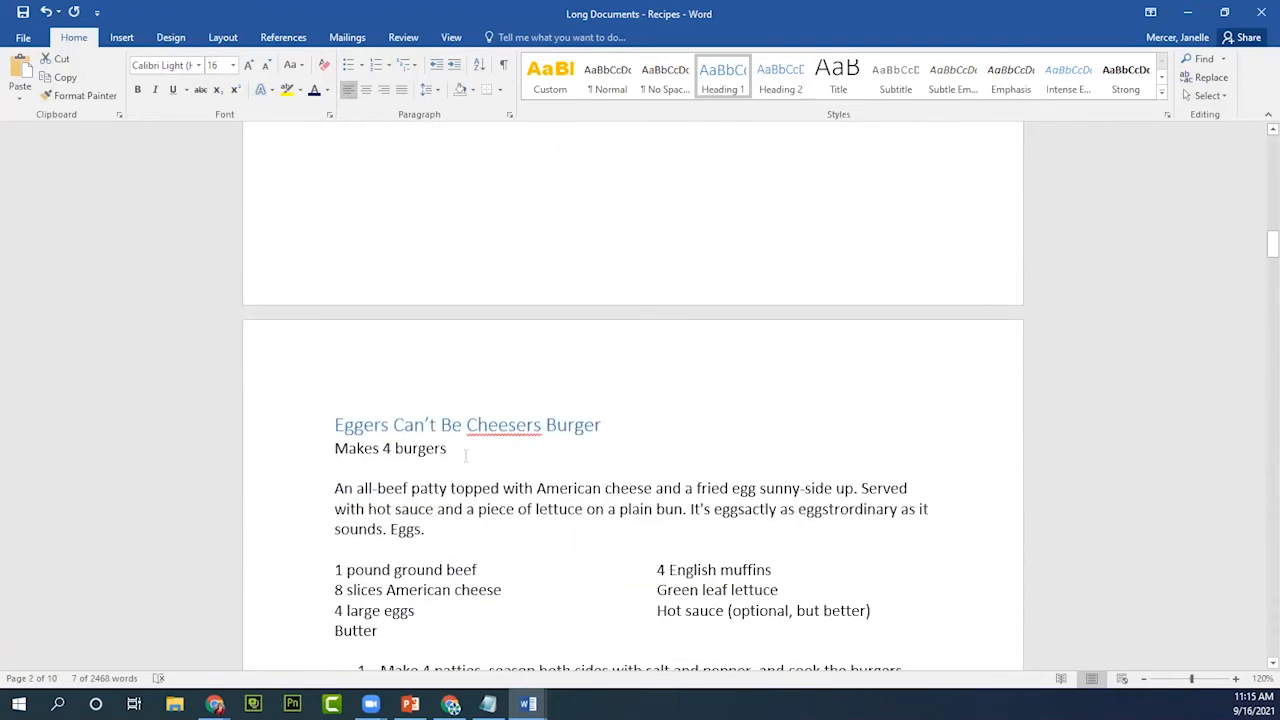
# Apply the Emphasis style to the "Makes 4 burgers" lines under the "Eggers Can't Be Cheesers Burger" and "Totally Radish Burger" headings.
pyautogui.click(463, 454)
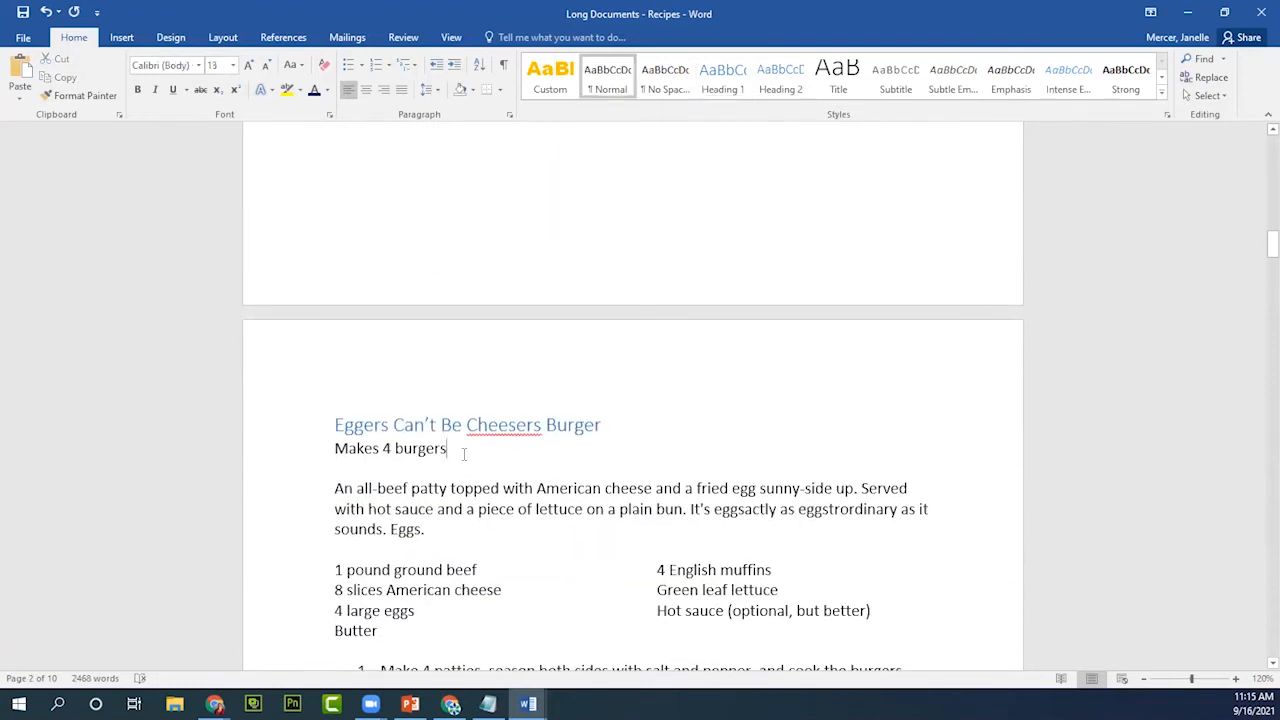
pyautogui.keyDown('shift'); pyautogui.click(331, 455); pyautogui.keyUp('shift')
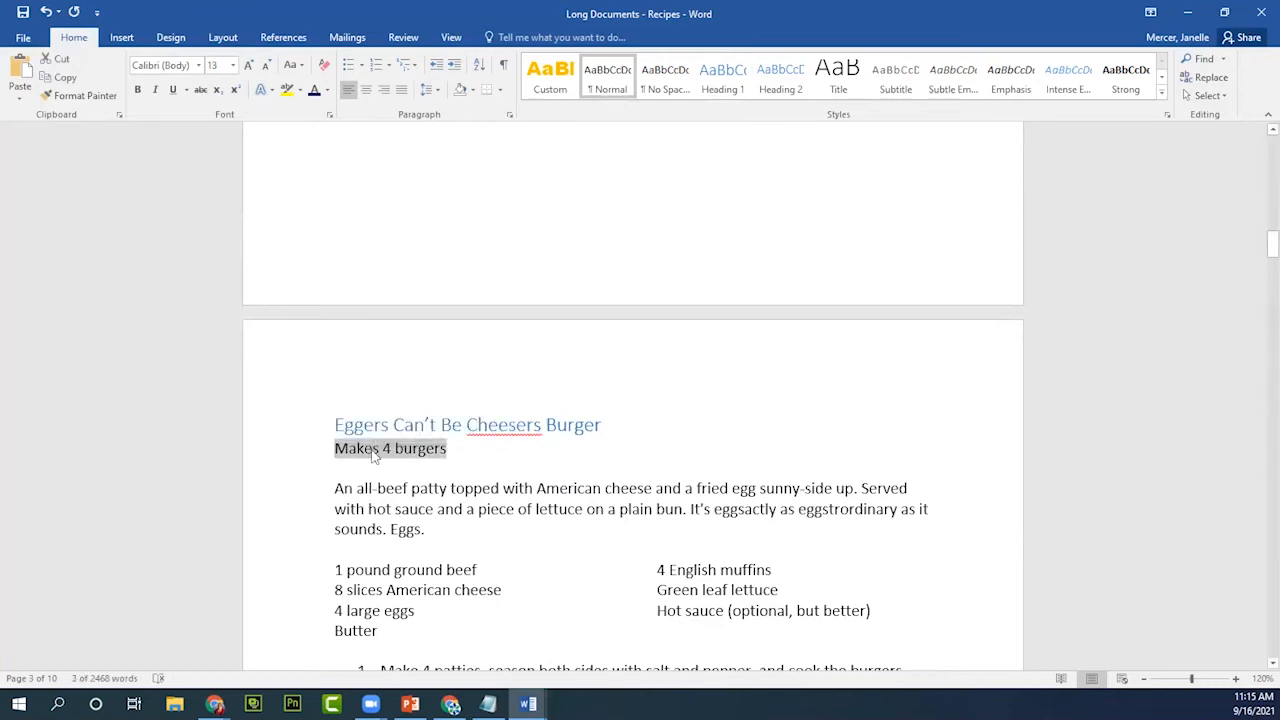
pyautogui.click(1017, 89)
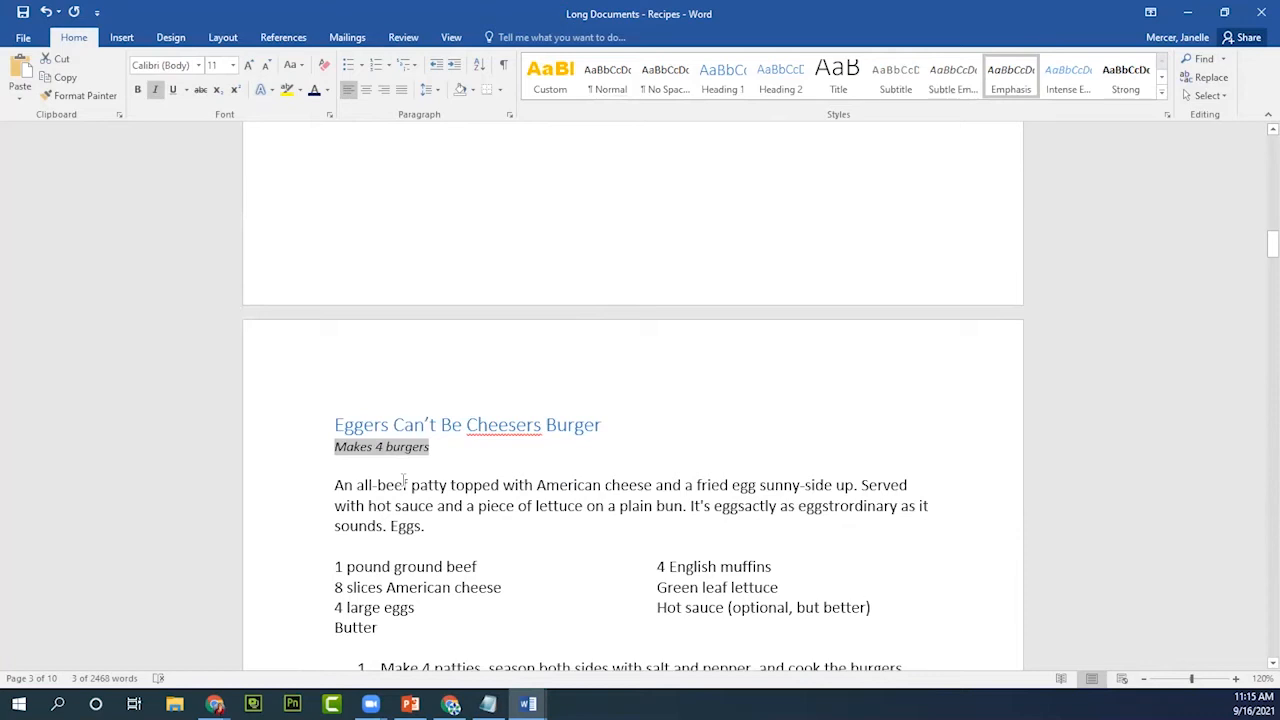
pyautogui.scroll(-8, 404, 481)
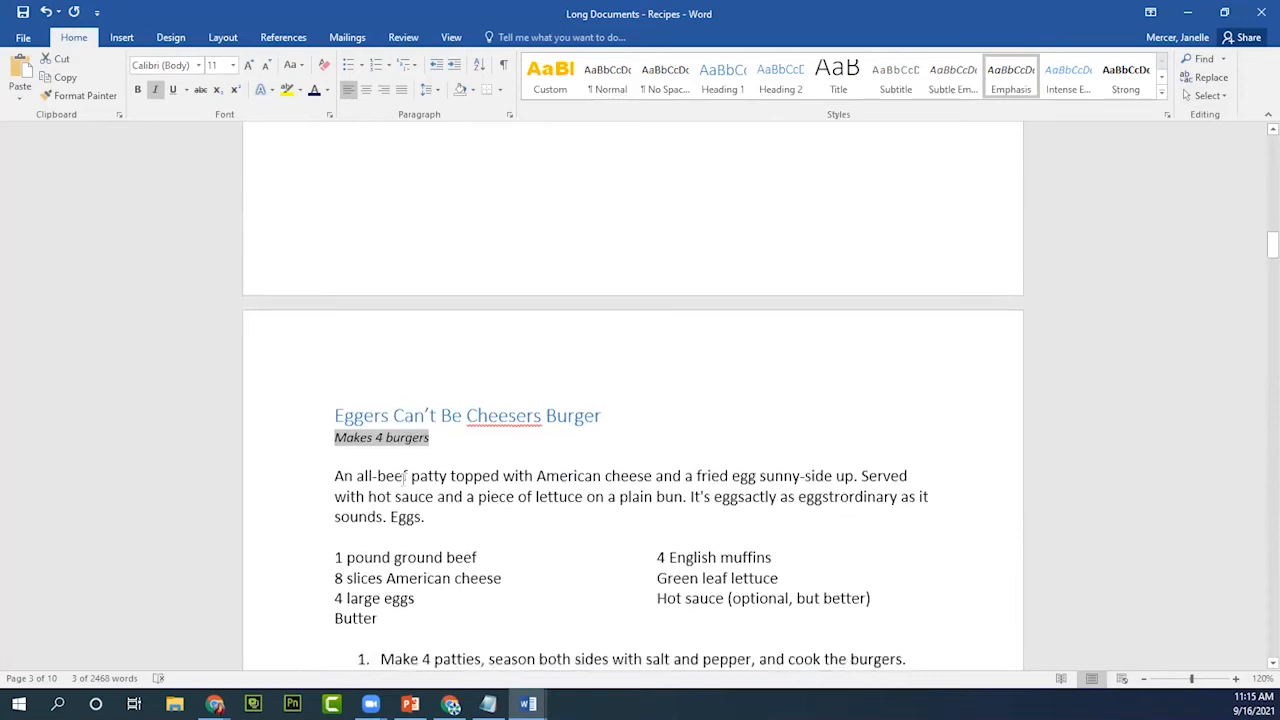
pyautogui.scroll(-3, 404, 481)
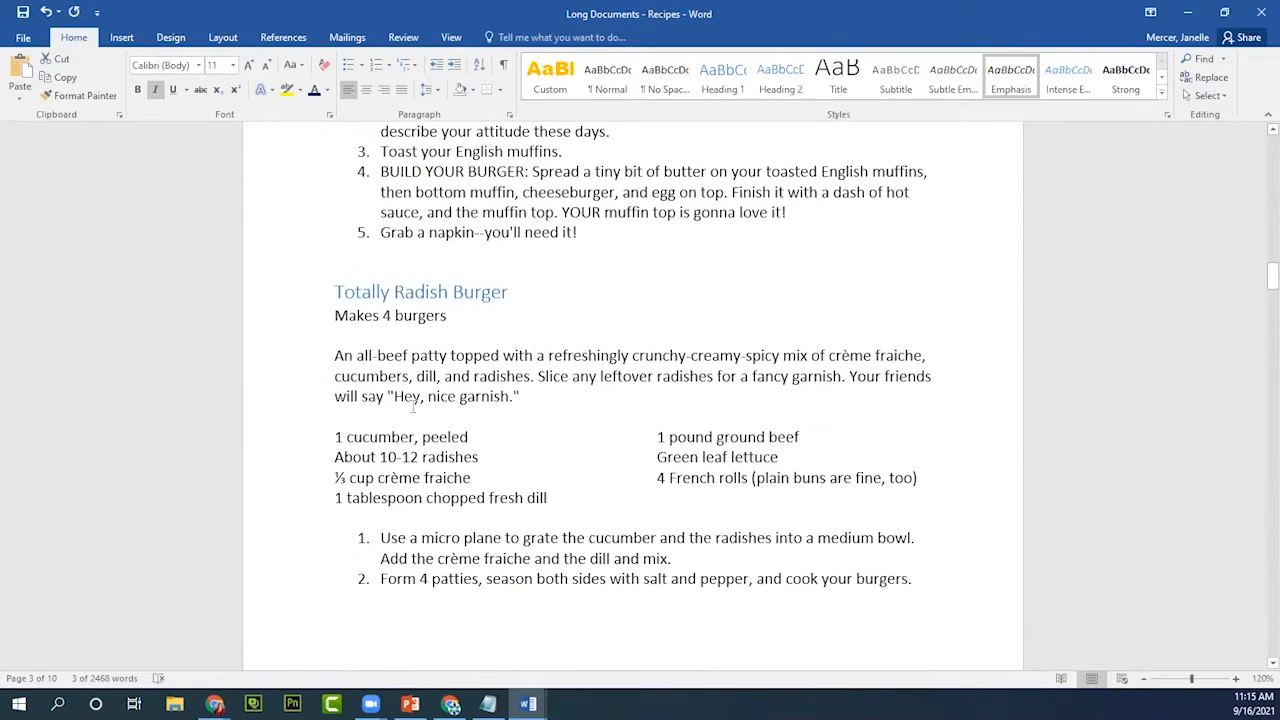
pyautogui.click(455, 312)
pyautogui.moveTo(455, 312); pyautogui.dragTo(338, 317)
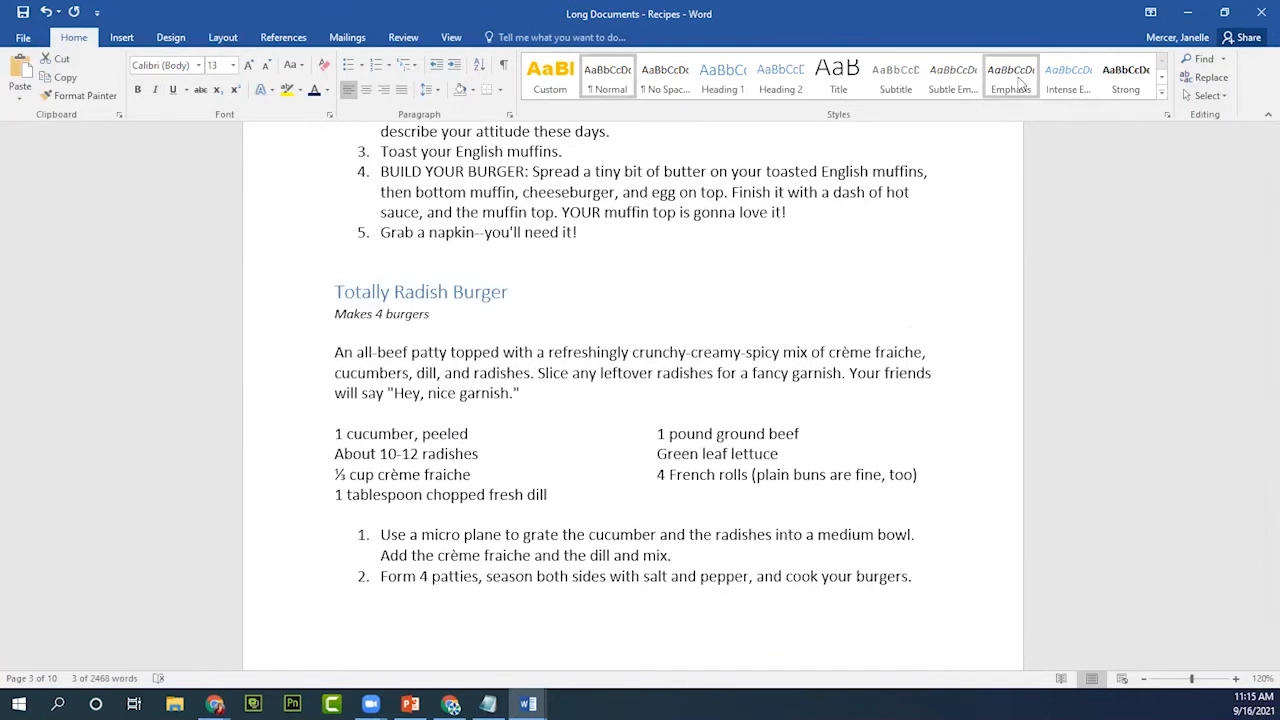
pyautogui.click(1020, 85)
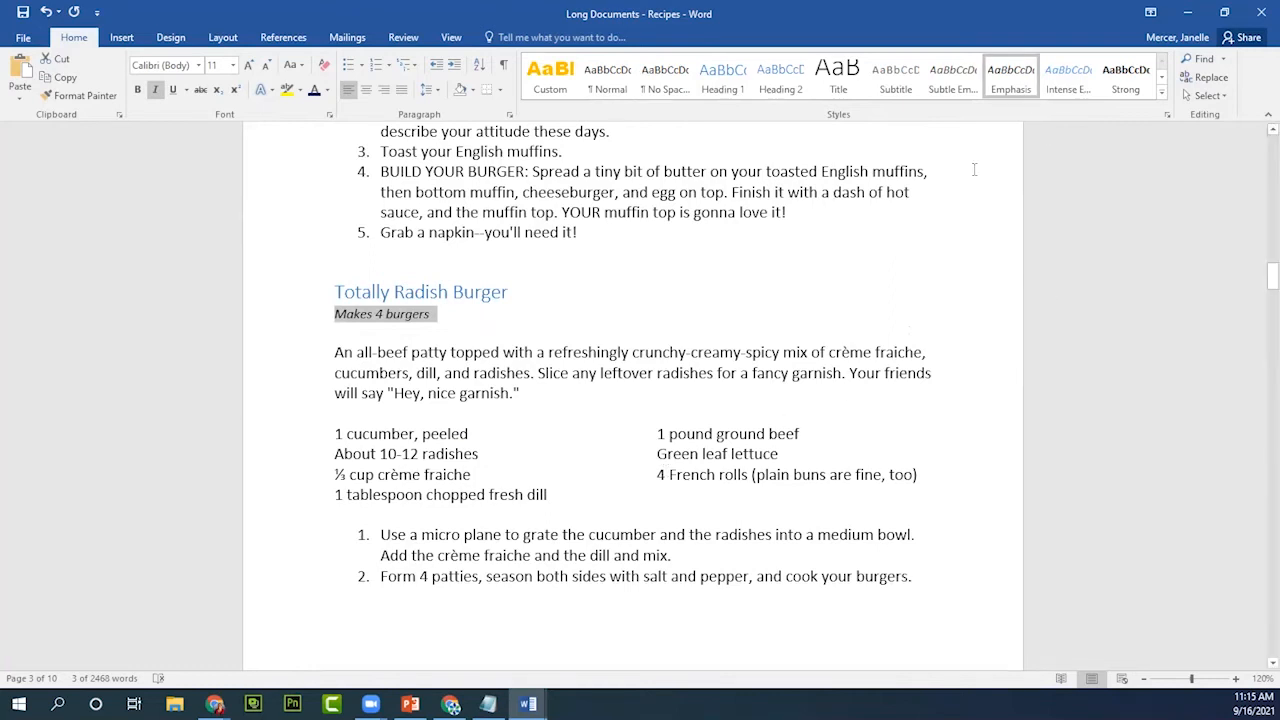
# Apply the Emphasis style to the "Makes 4 burgers" lines of the rye bread "MCA Burger" and "Bruschetta Bout It Burger" recipes.
pyautogui.scroll(-8, 848, 413)
pyautogui.moveTo(446, 450); pyautogui.dragTo(336, 452)
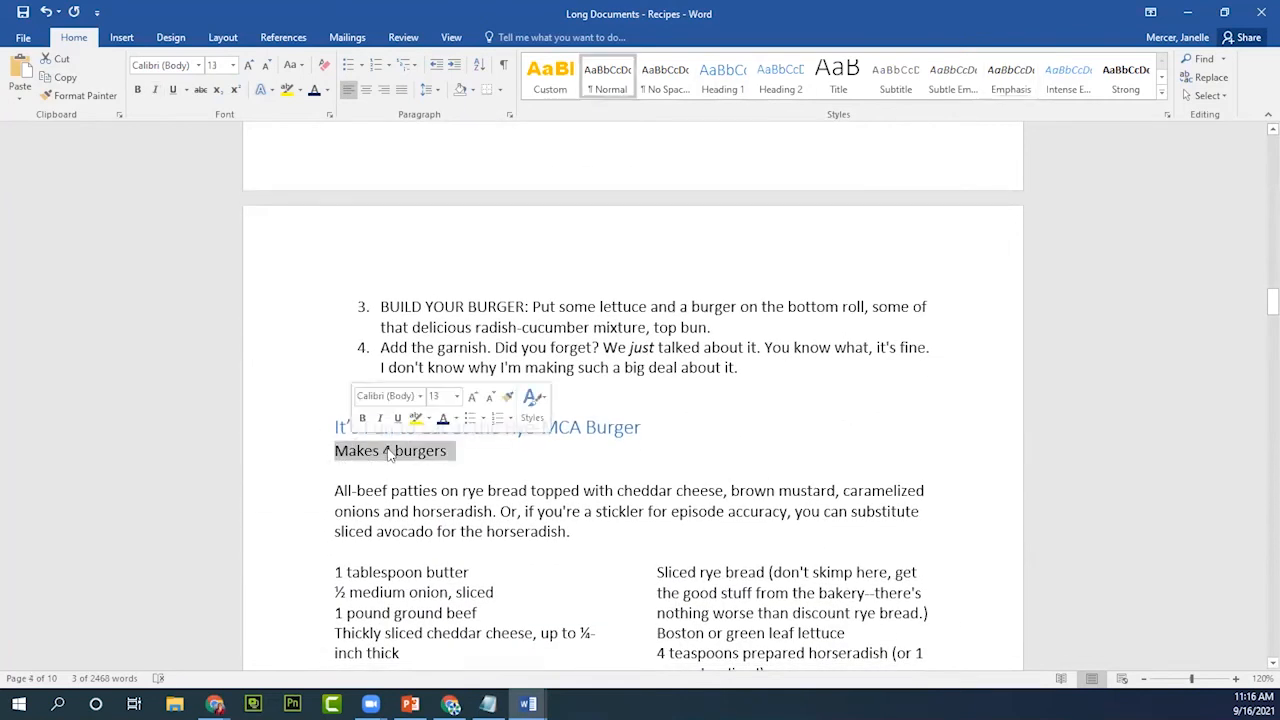
pyautogui.click(1010, 90)
pyautogui.scroll(-9, 687, 400)
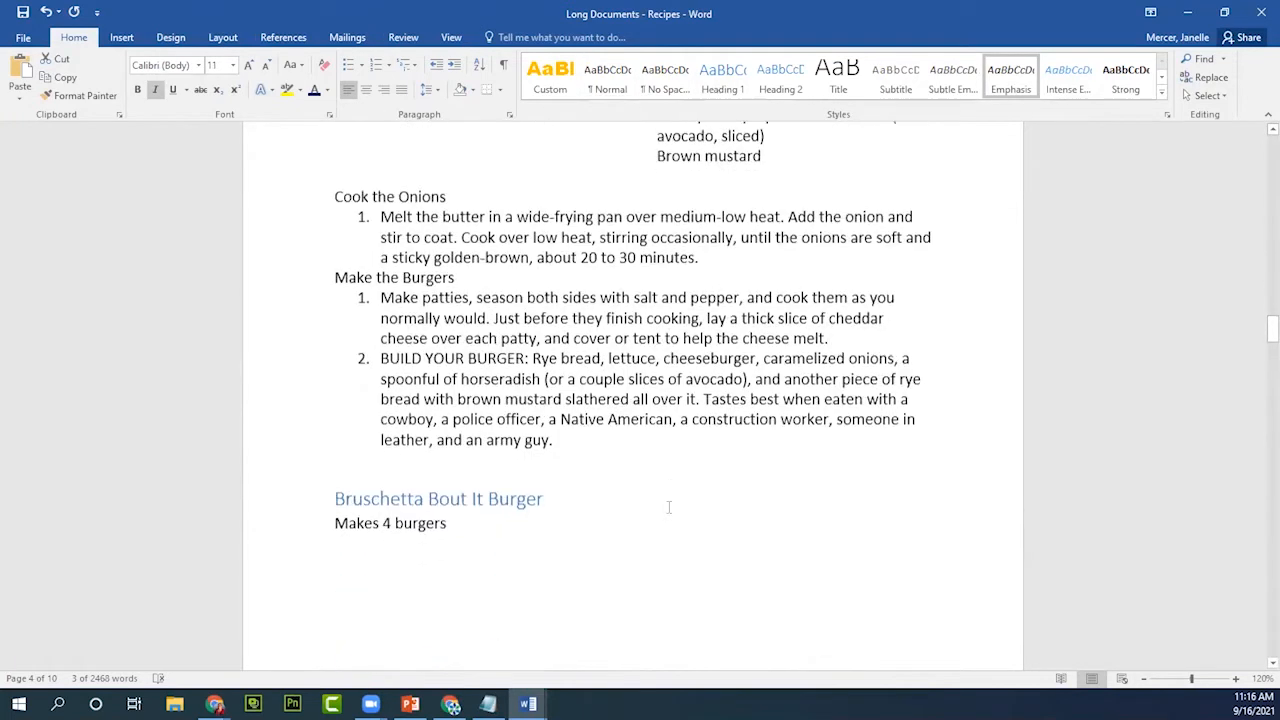
pyautogui.scroll(-2, 669, 507)
pyautogui.moveTo(458, 420); pyautogui.dragTo(340, 419)
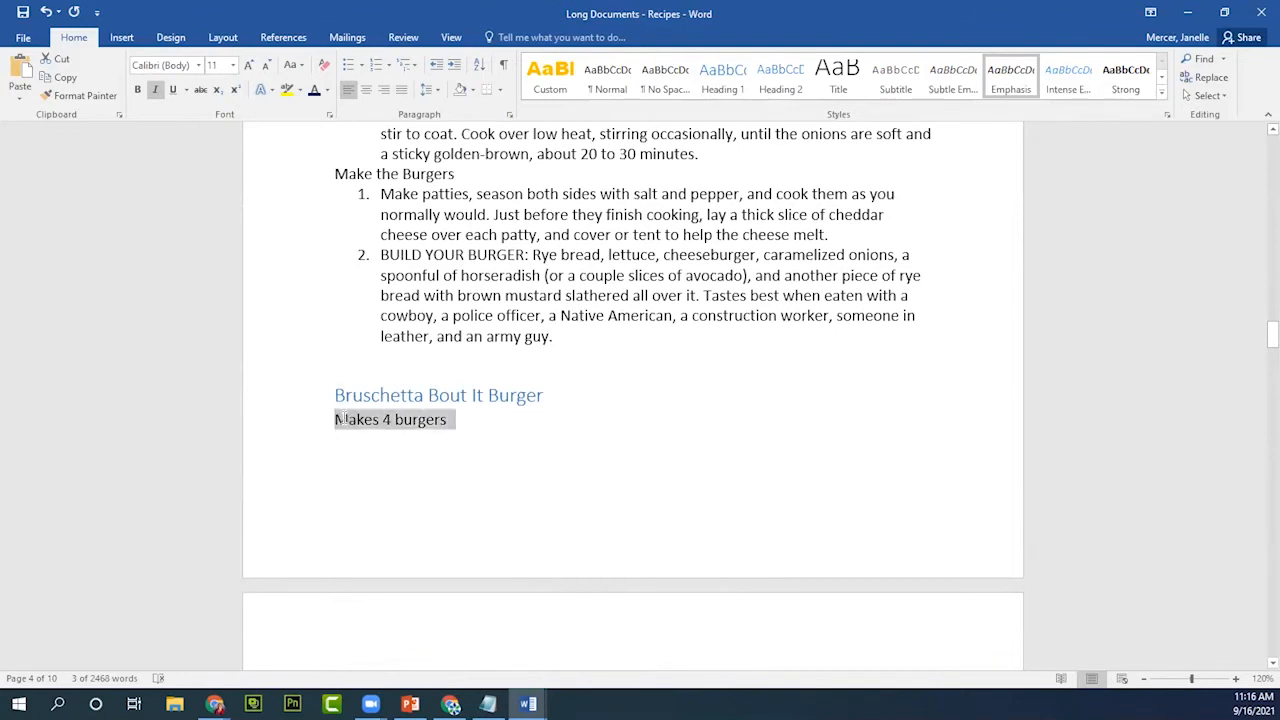
pyautogui.click(1010, 88)
# Apply the Emphasis style to the yield lines under the "Onion-tended Consequences Burger" and "Cheeses is Born Burger" headings.
pyautogui.scroll(-3, 500, 508)
pyautogui.scroll(-11, 496, 505)
pyautogui.moveTo(450, 363); pyautogui.dragTo(336, 363)
pyautogui.click(1010, 80)
pyautogui.scroll(-2, 612, 527)
pyautogui.scroll(-10, 612, 527)
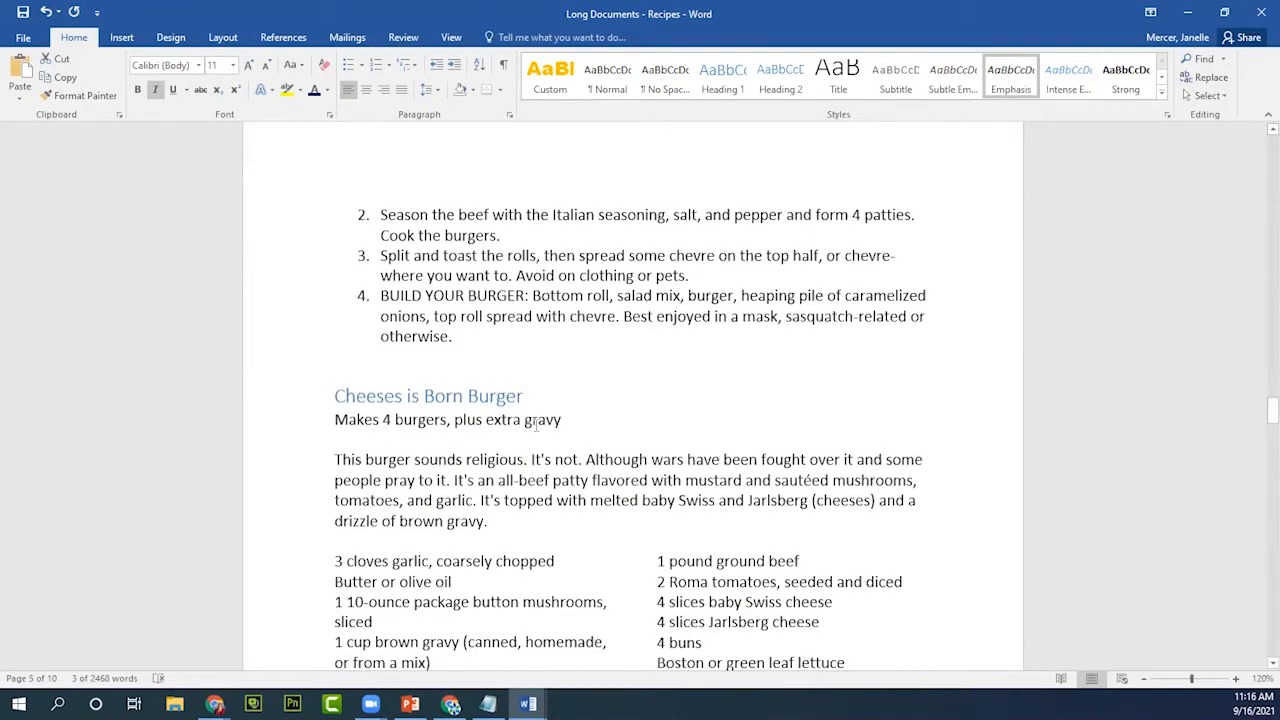
pyautogui.moveTo(563, 421); pyautogui.dragTo(342, 420)
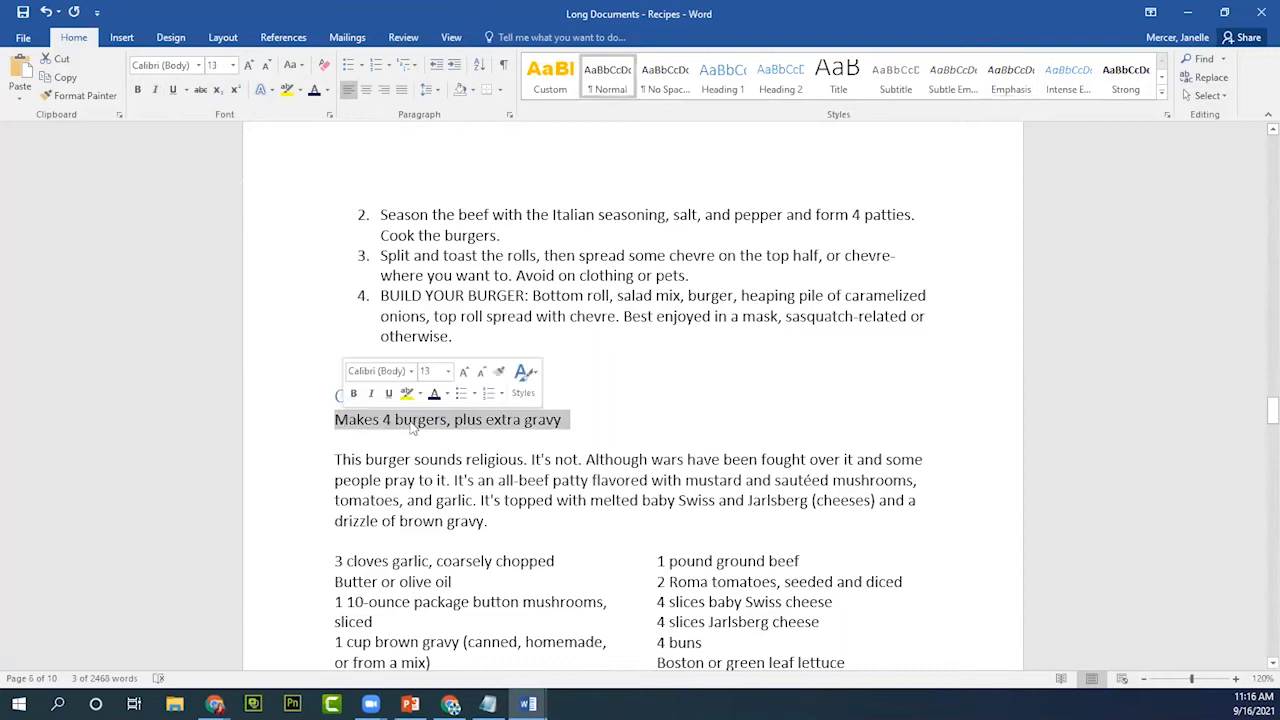
pyautogui.click(1031, 84)
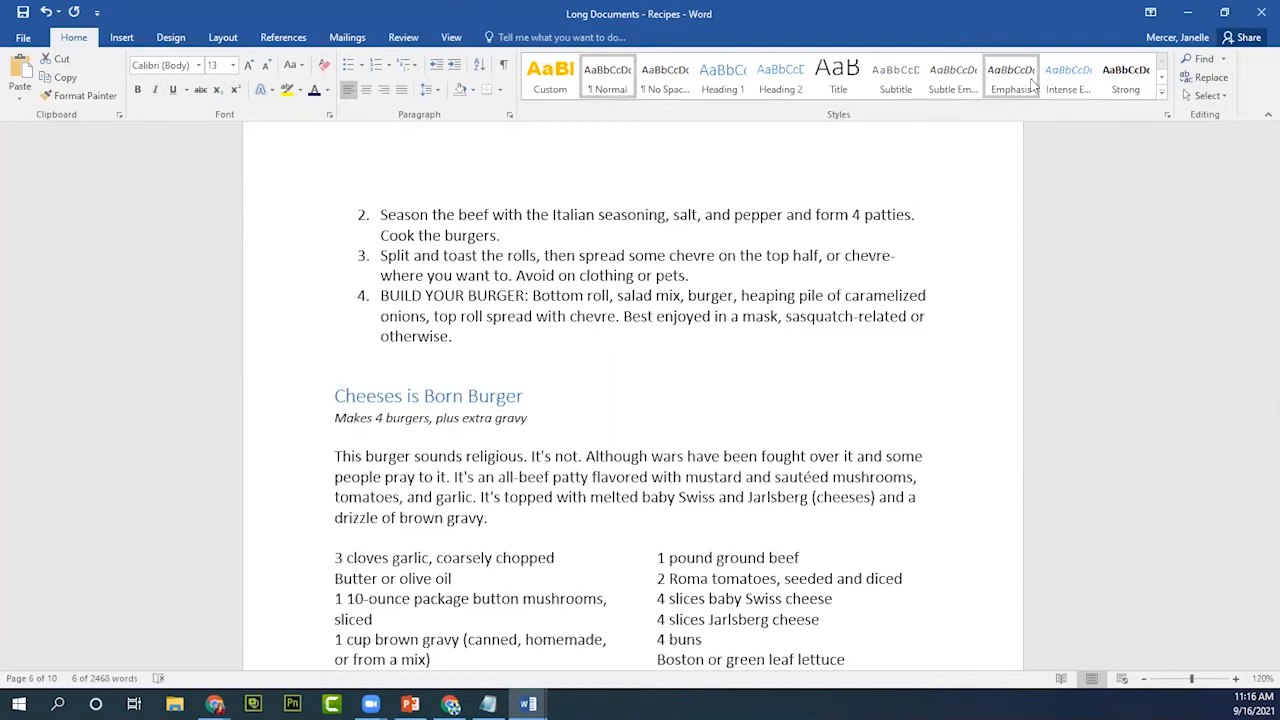
pyautogui.click(1031, 84)
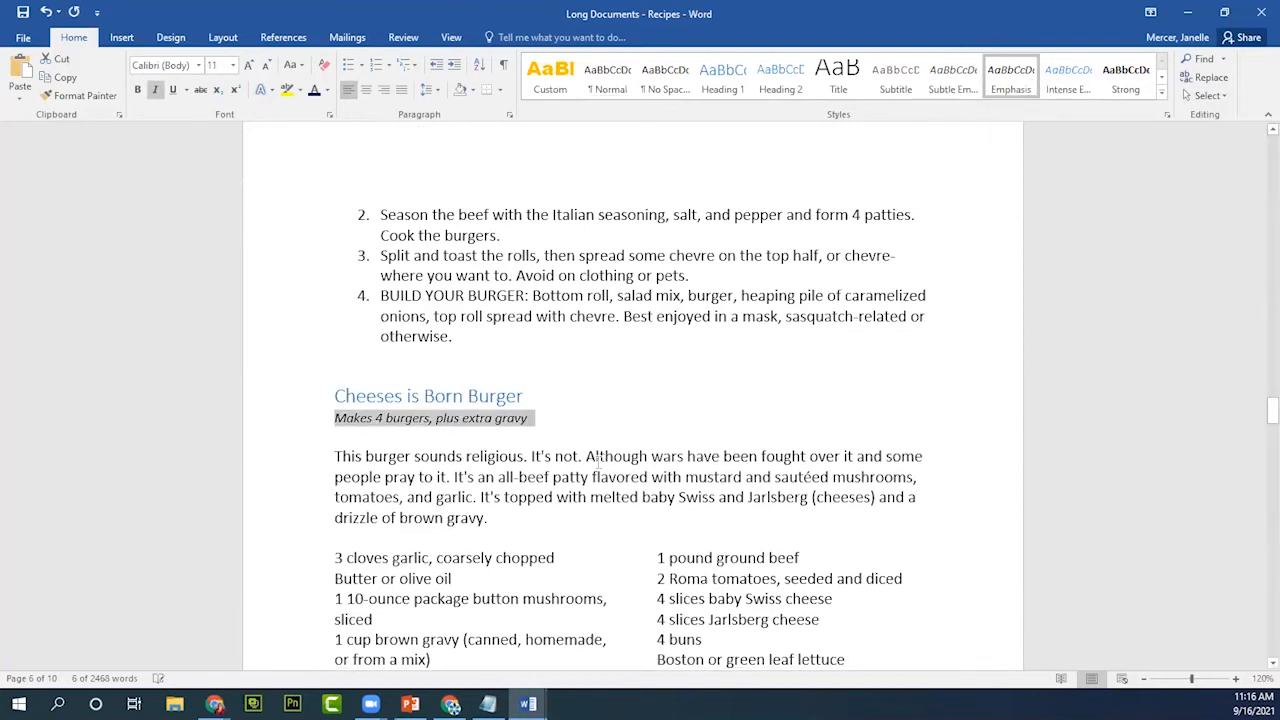
# Apply the Emphasis style to the "Makes 4 burgers" lines of "I'm Gonna Get You Succotash Burger" and "One Fish, Two Fish, Red Fish, Hamburger".
pyautogui.scroll(-9, 598, 462)
pyautogui.scroll(-6, 598, 462)
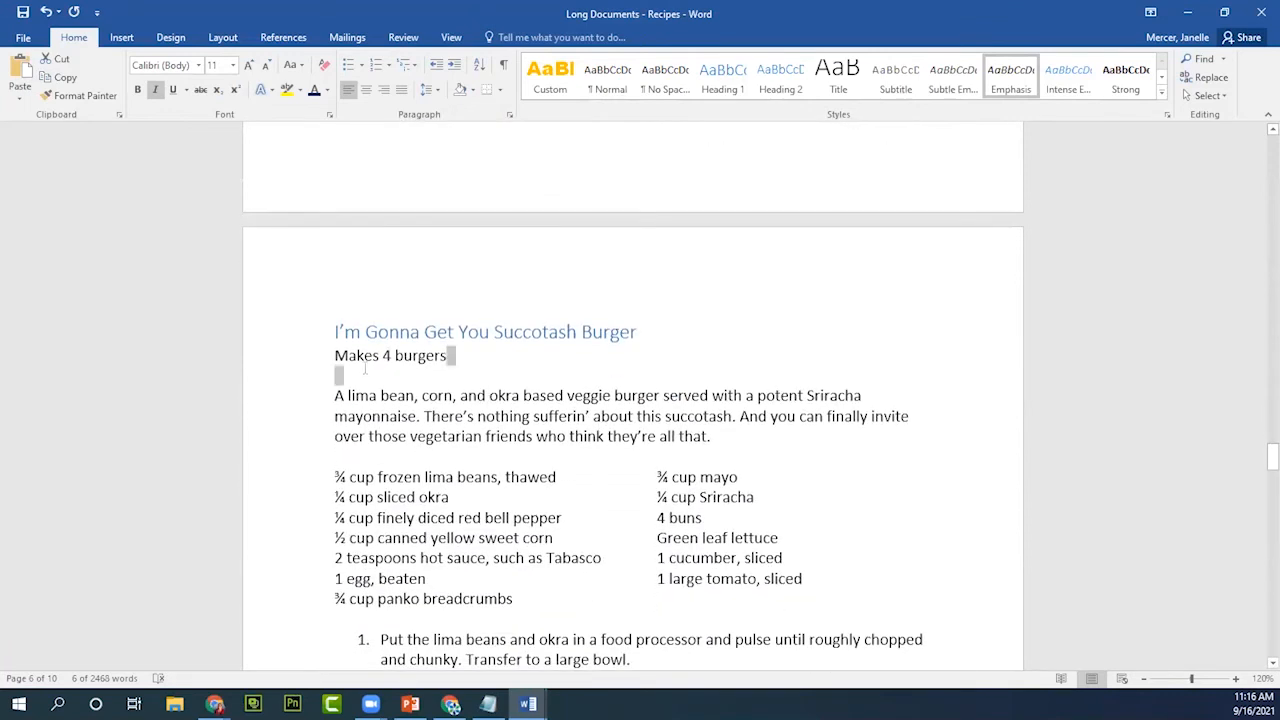
pyautogui.click(1031, 84)
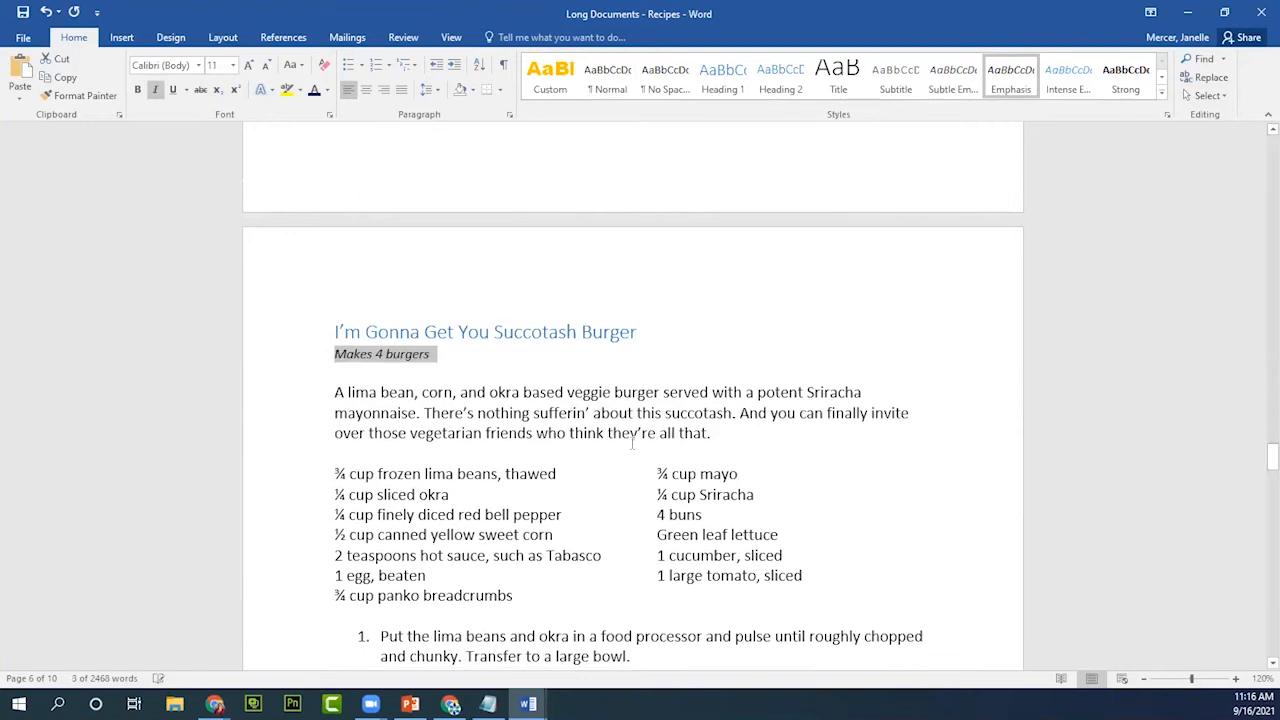
pyautogui.scroll(-5, 630, 447)
pyautogui.scroll(-5, 630, 447)
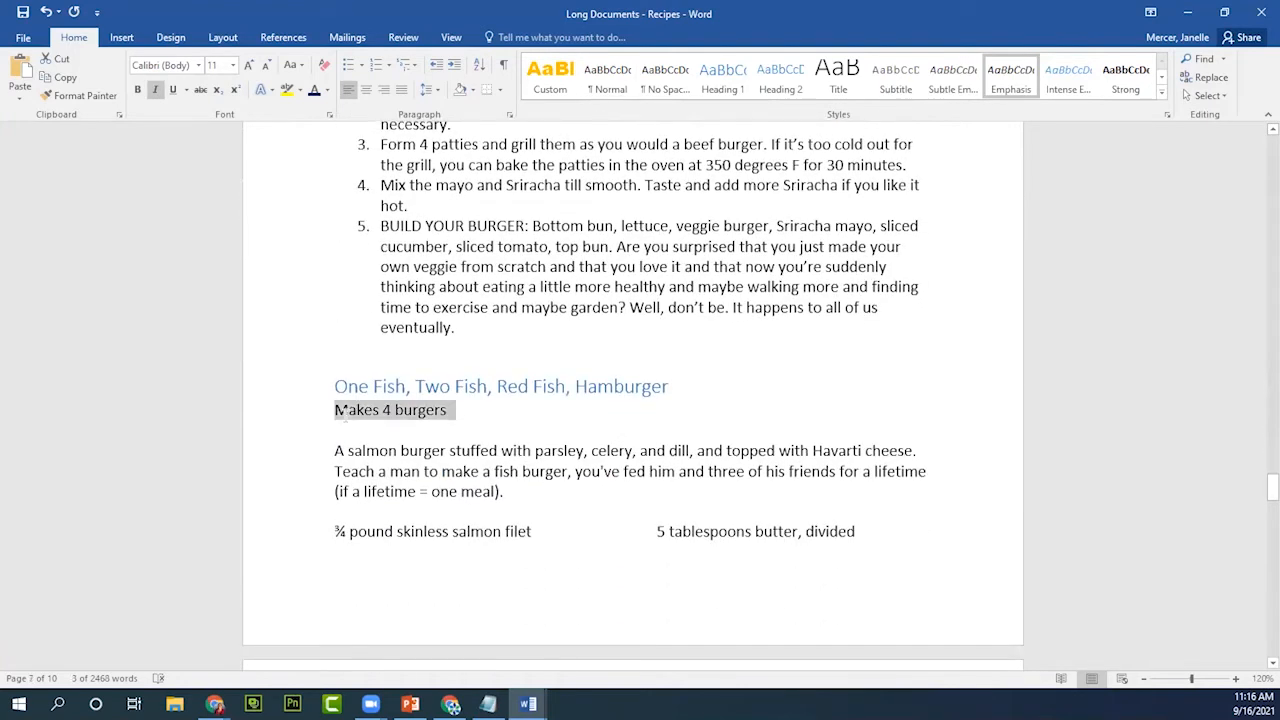
pyautogui.click(1018, 85)
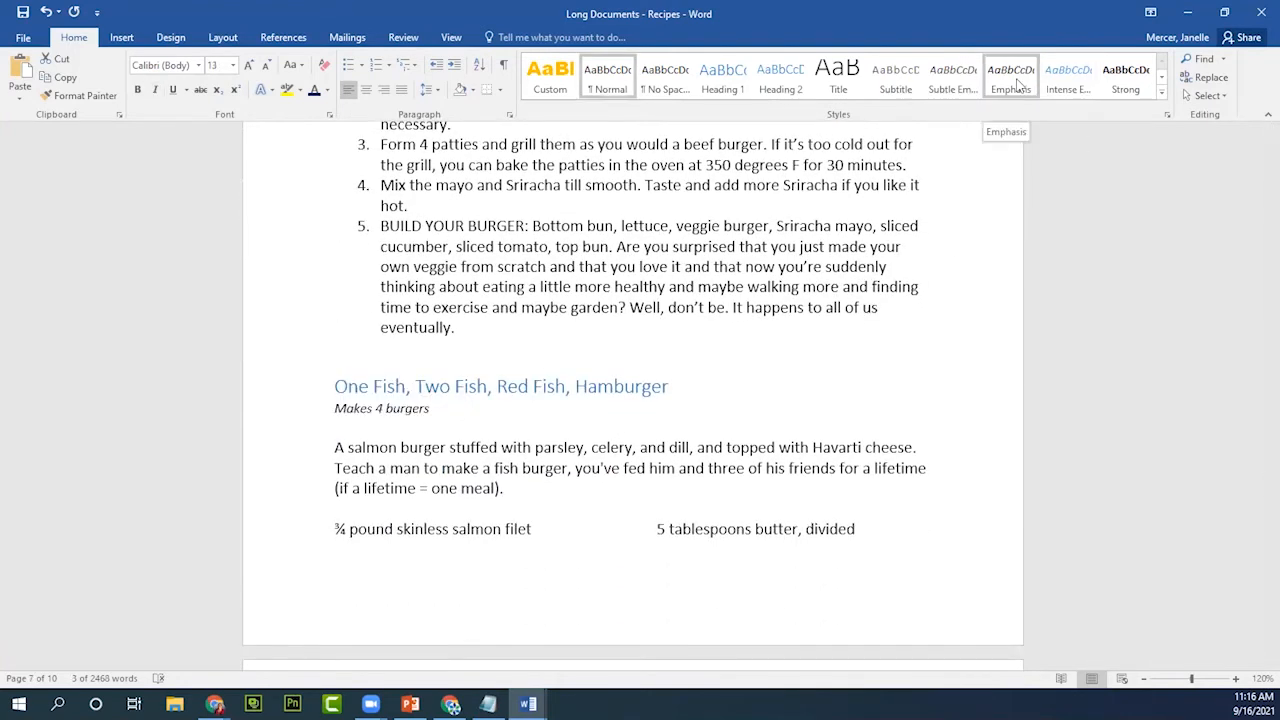
# Review the headings and yield lines through the remaining recipes, then return to the "Eggers Can't Be Cheesers Burger" recipe.
pyautogui.scroll(-13, 390, 504)
pyautogui.scroll(-5, 390, 504)
pyautogui.scroll(7, 390, 504)
pyautogui.scroll(20, 390, 504)
pyautogui.scroll(10, 390, 504)
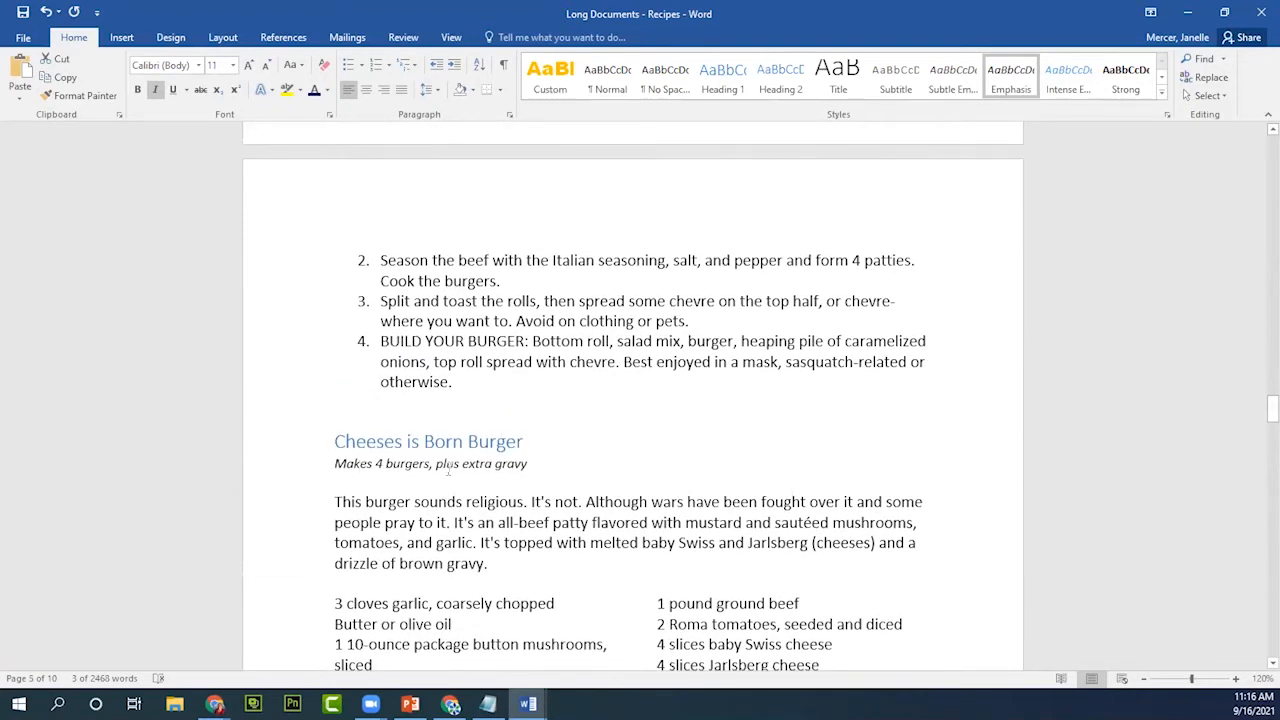
pyautogui.scroll(6, 408, 466)
pyautogui.moveTo(1266, 402); pyautogui.dragTo(1262, 207)
pyautogui.scroll(-8, 886, 368)
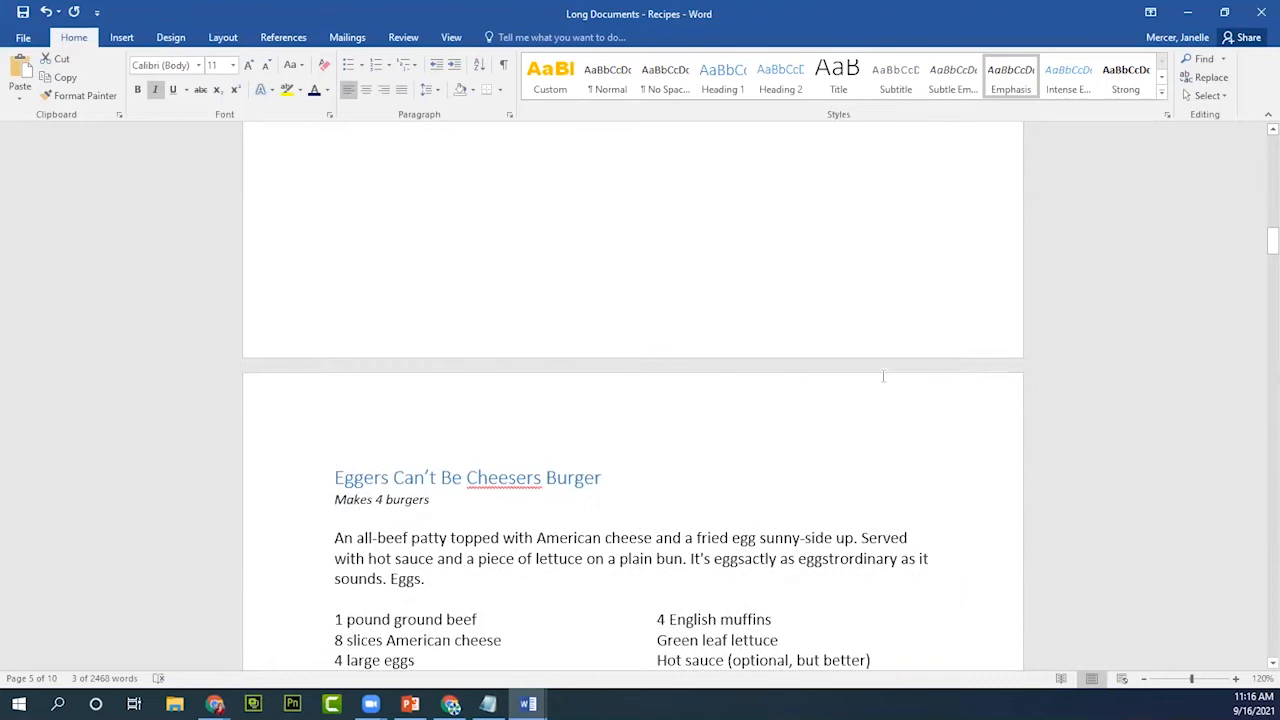
pyautogui.scroll(-1, 881, 374)
pyautogui.scroll(-1, 884, 376)
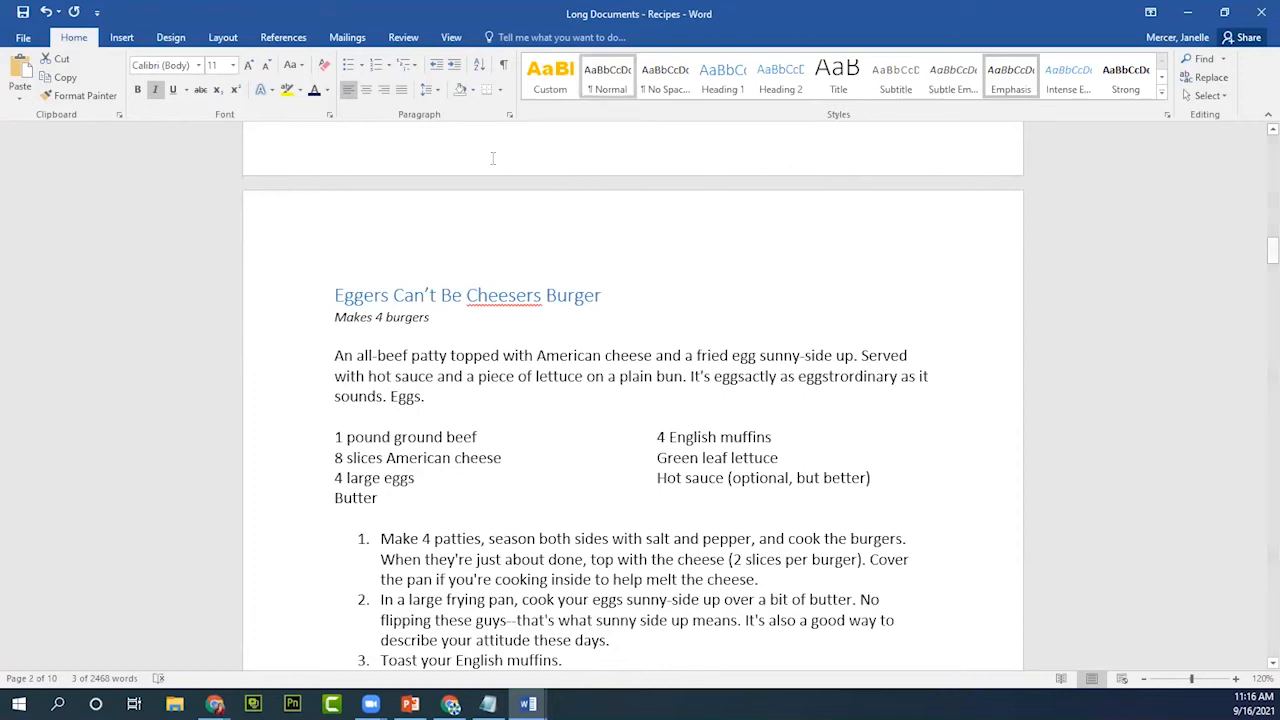
# Browse the document style sets and apply the one with larger green headings and green italic yield lines to the whole document.
pyautogui.click(171, 40)
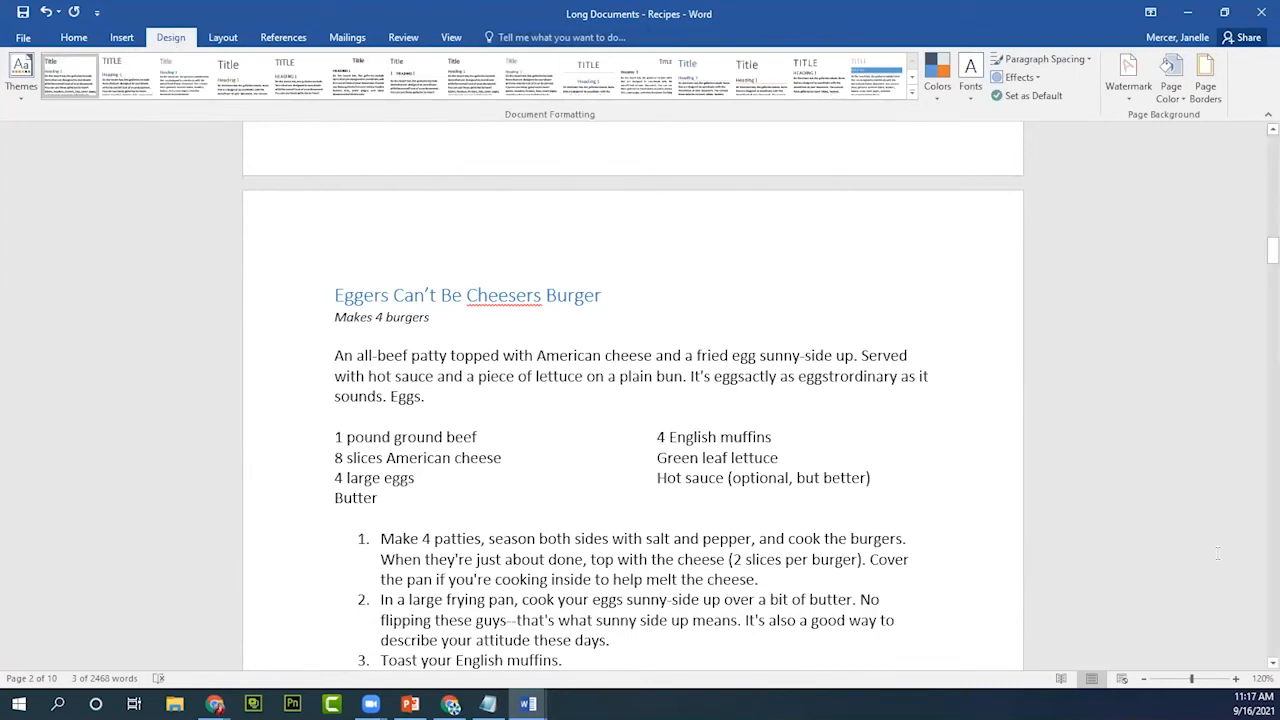
pyautogui.scroll(3, 791, 545)
pyautogui.scroll(15, 791, 545)
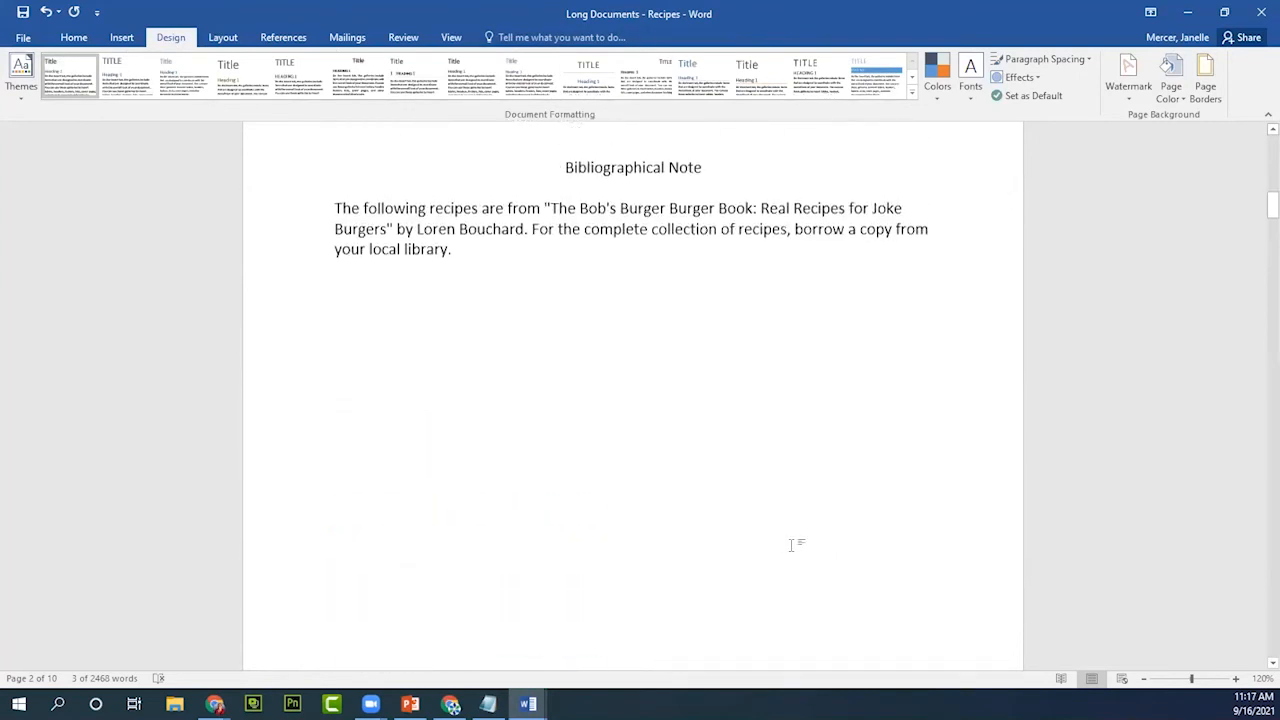
pyautogui.scroll(10, 793, 545)
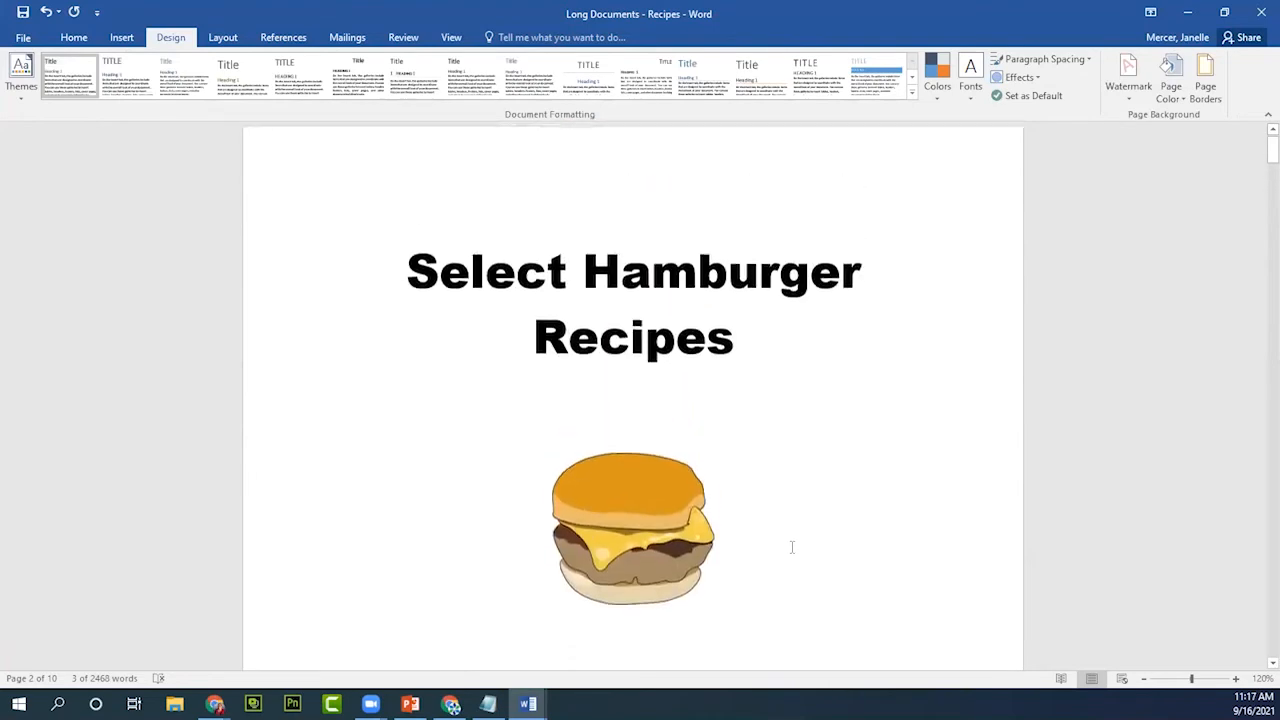
pyautogui.scroll(-3, 791, 547)
pyautogui.scroll(-15, 791, 546)
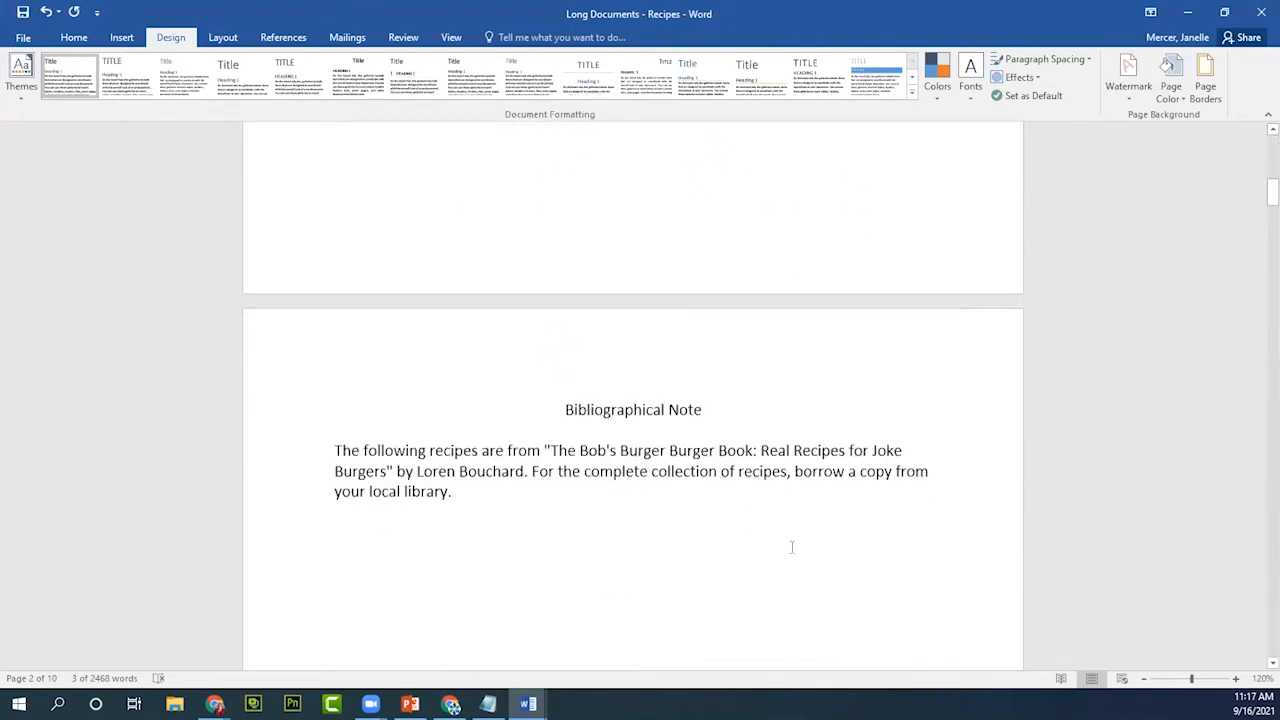
pyautogui.scroll(-8, 791, 546)
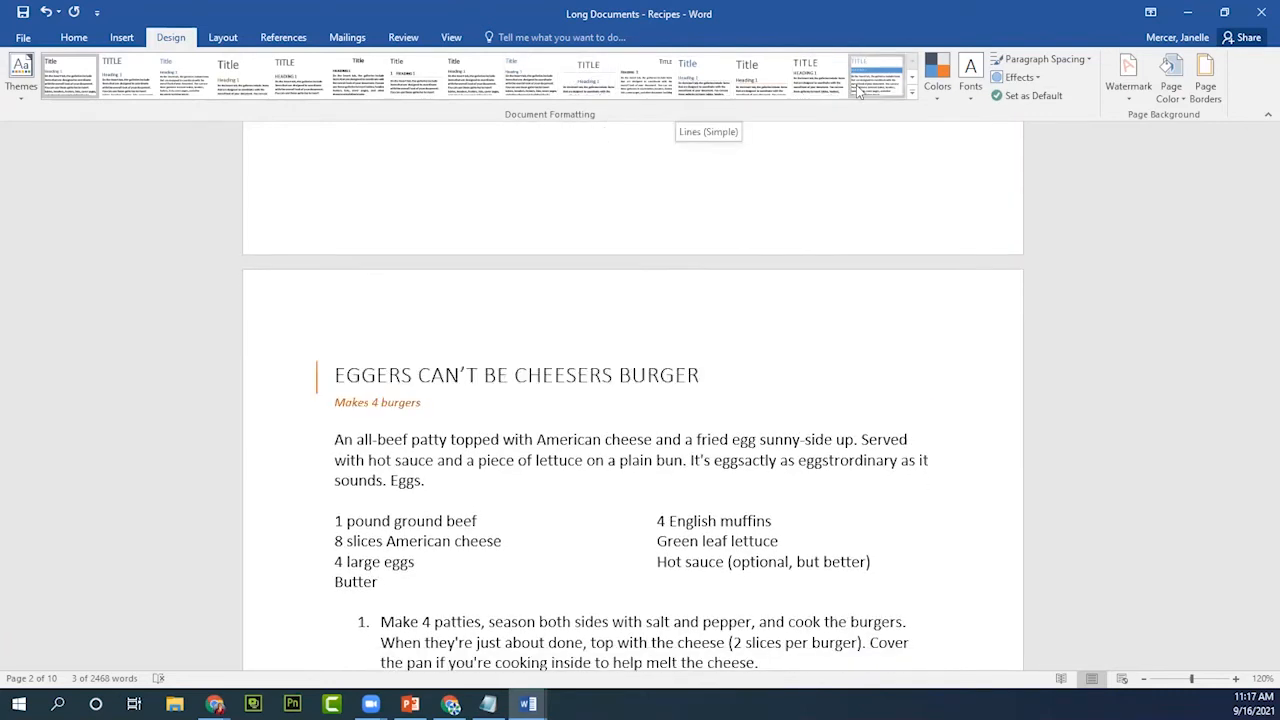
pyautogui.click(913, 78)
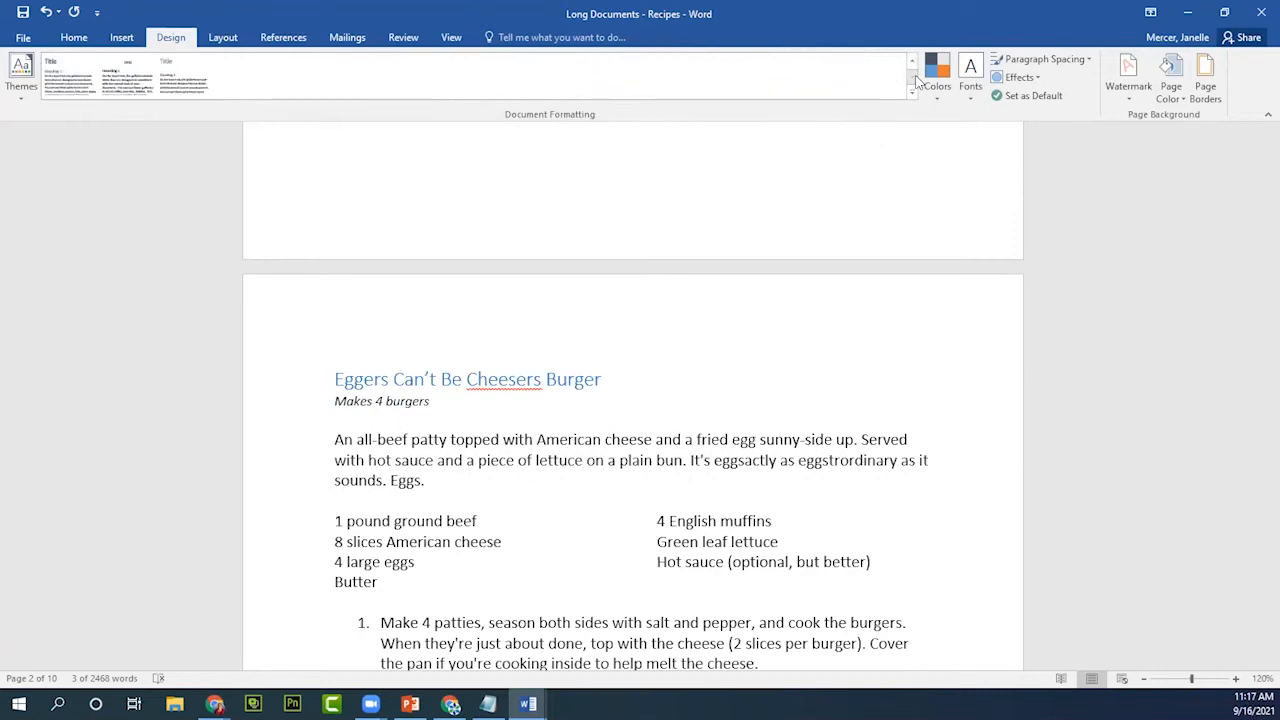
pyautogui.click(911, 63)
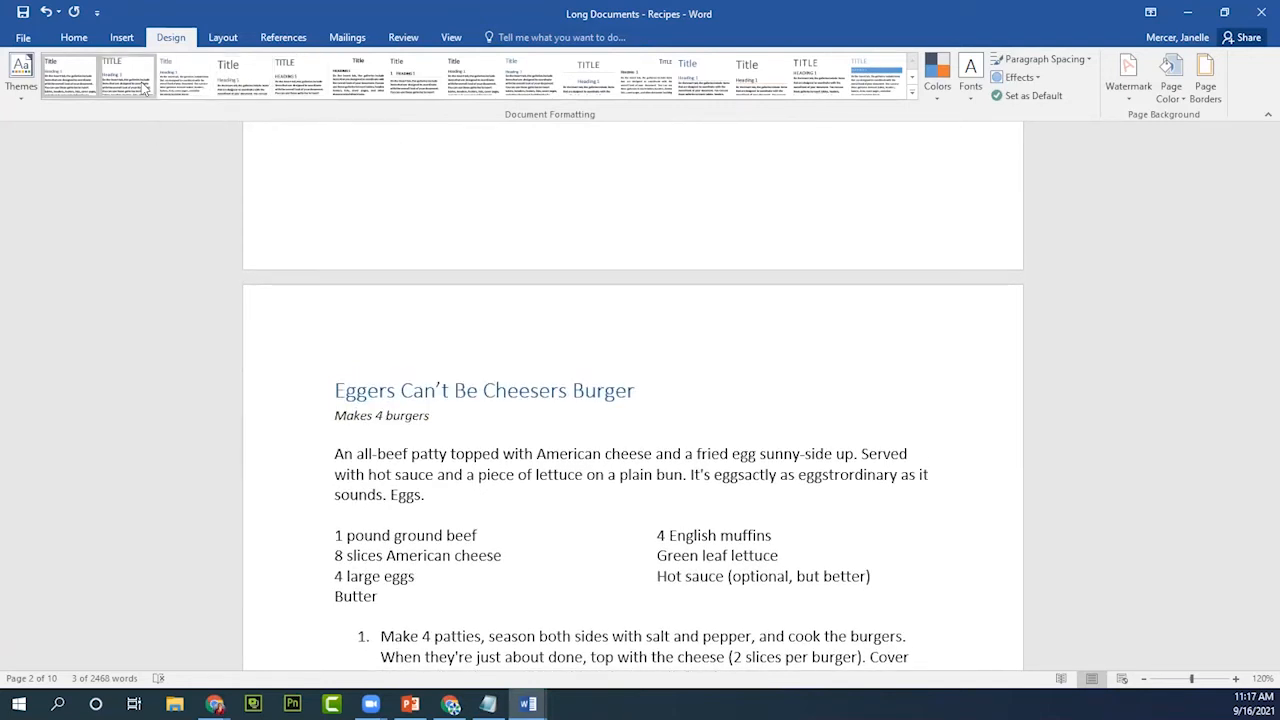
pyautogui.click(228, 84)
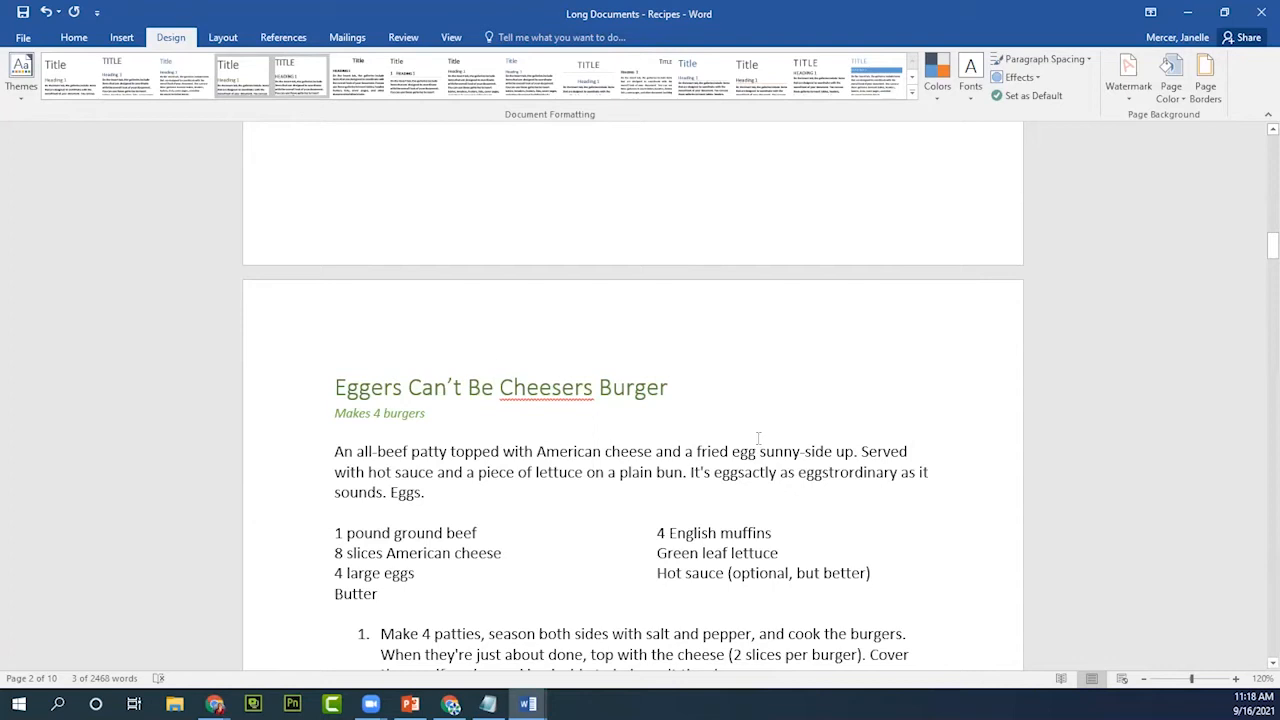
# Check the new style set on the "Totally Radish Burger" and "Eggers Can't Be Cheesers Burger" headings and in the paragraph style choices.
pyautogui.scroll(-10, 625, 405)
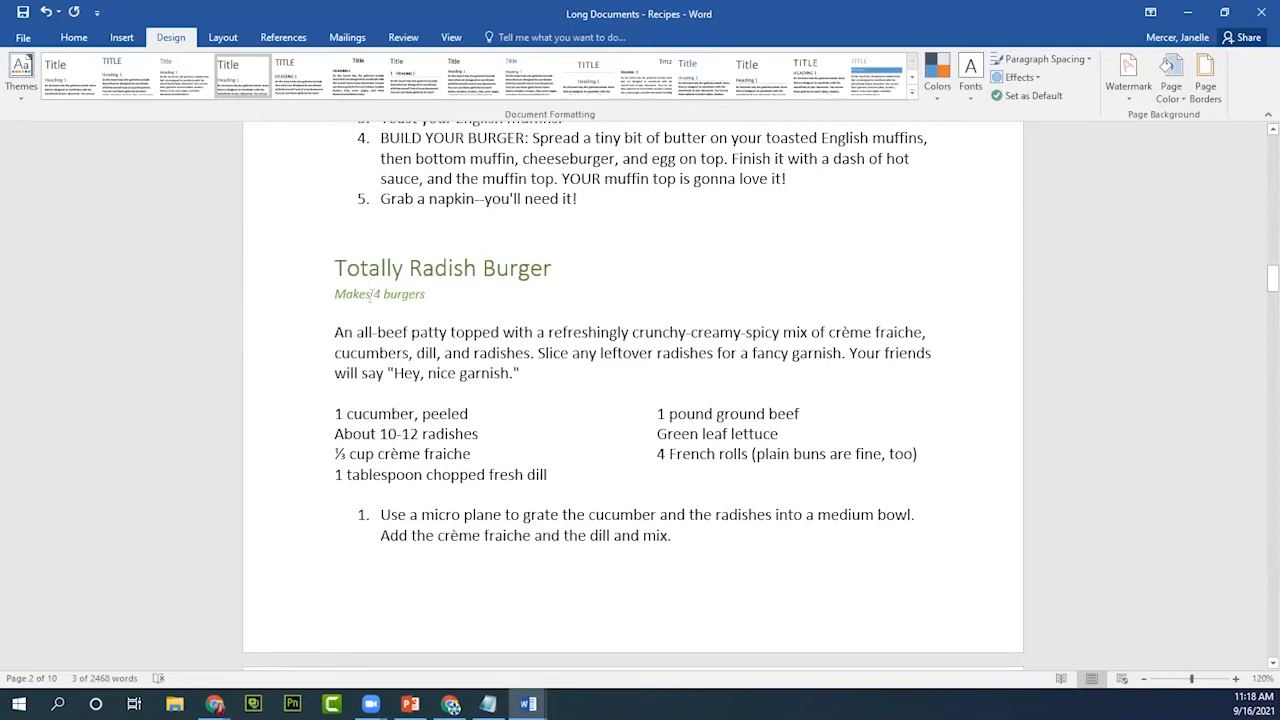
pyautogui.scroll(12, 392, 306)
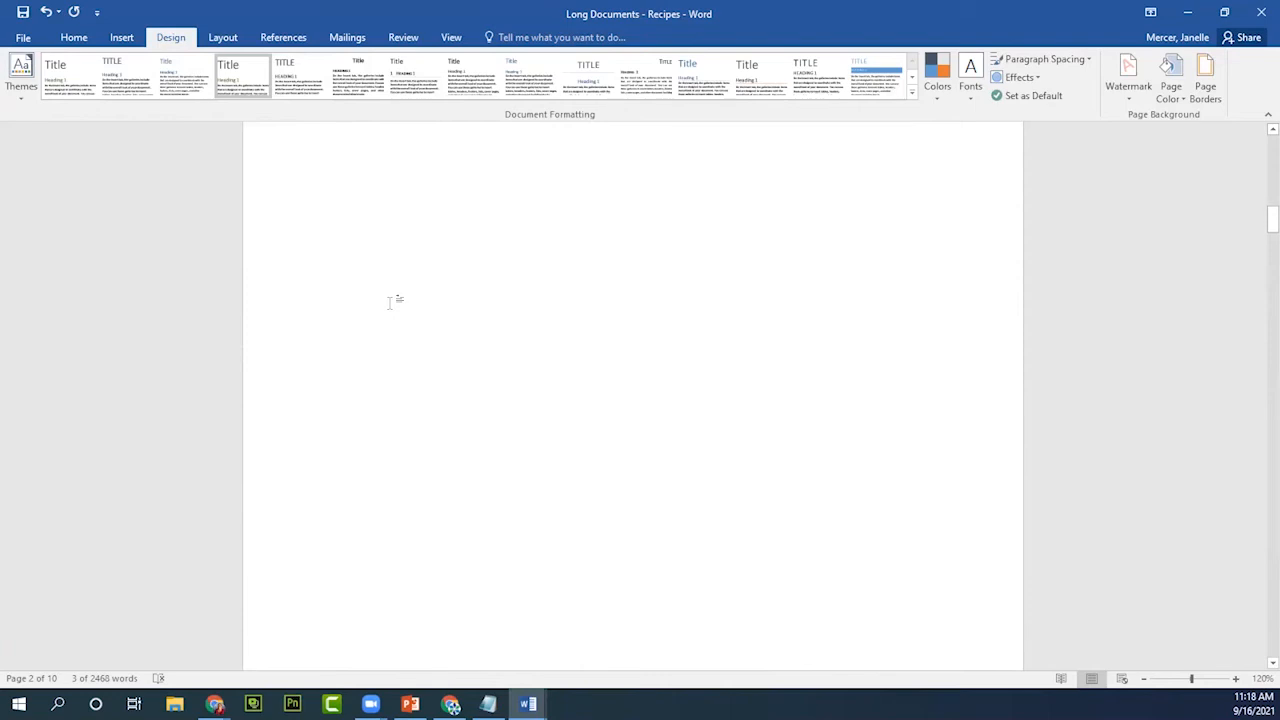
pyautogui.scroll(-5, 385, 360)
pyautogui.click(373, 432)
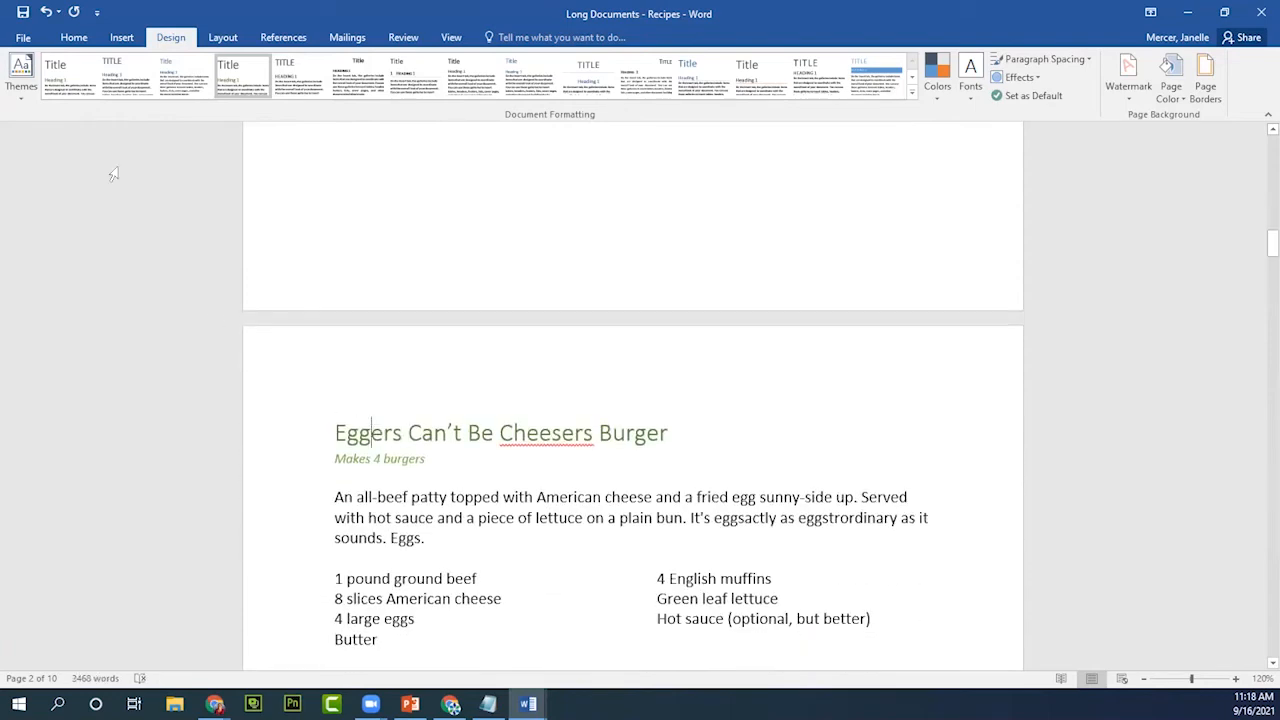
pyautogui.click(74, 37)
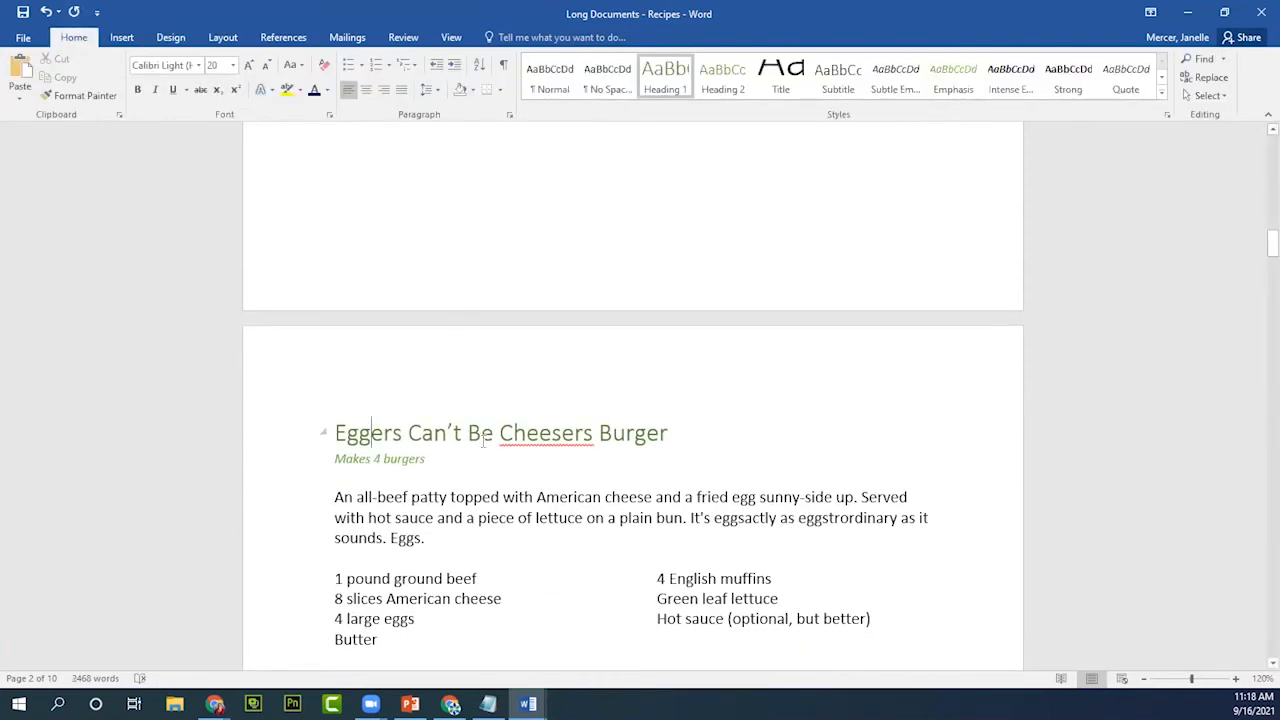
# Browse the document's theme color sets and apply Blue Green to recolor the recipe headings and yield lines.
pyautogui.click(172, 37)
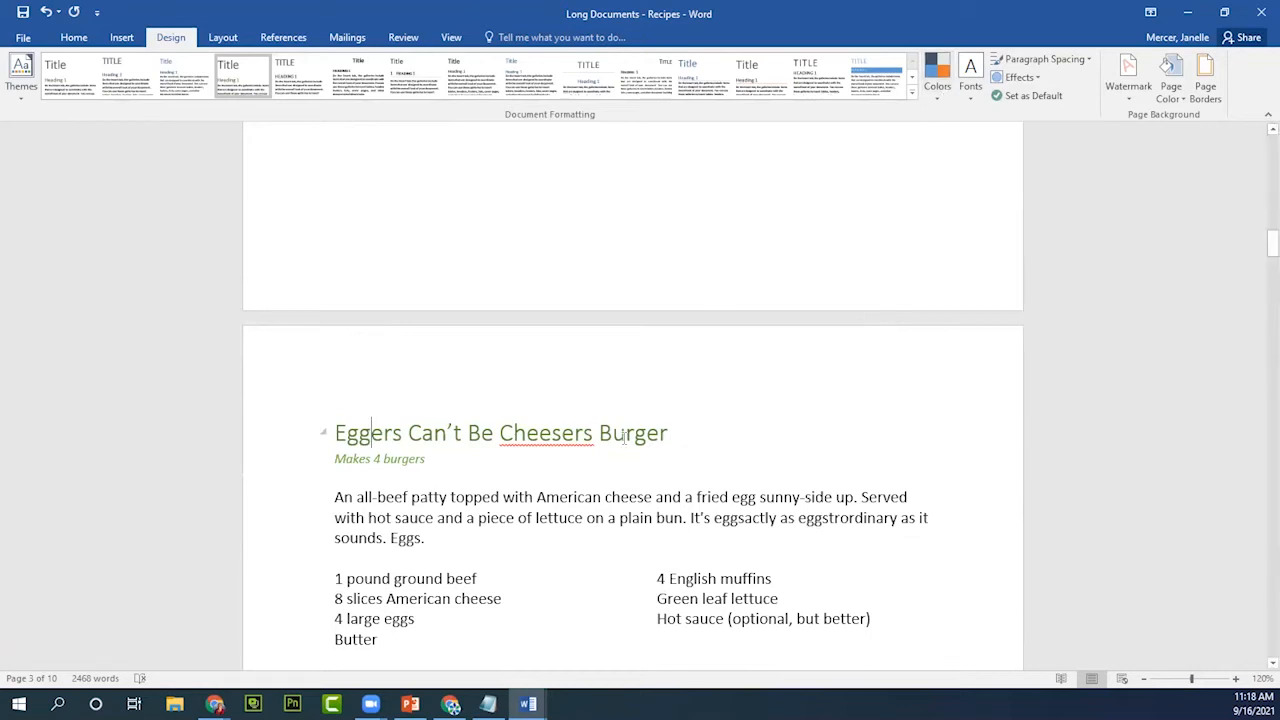
pyautogui.click(939, 90)
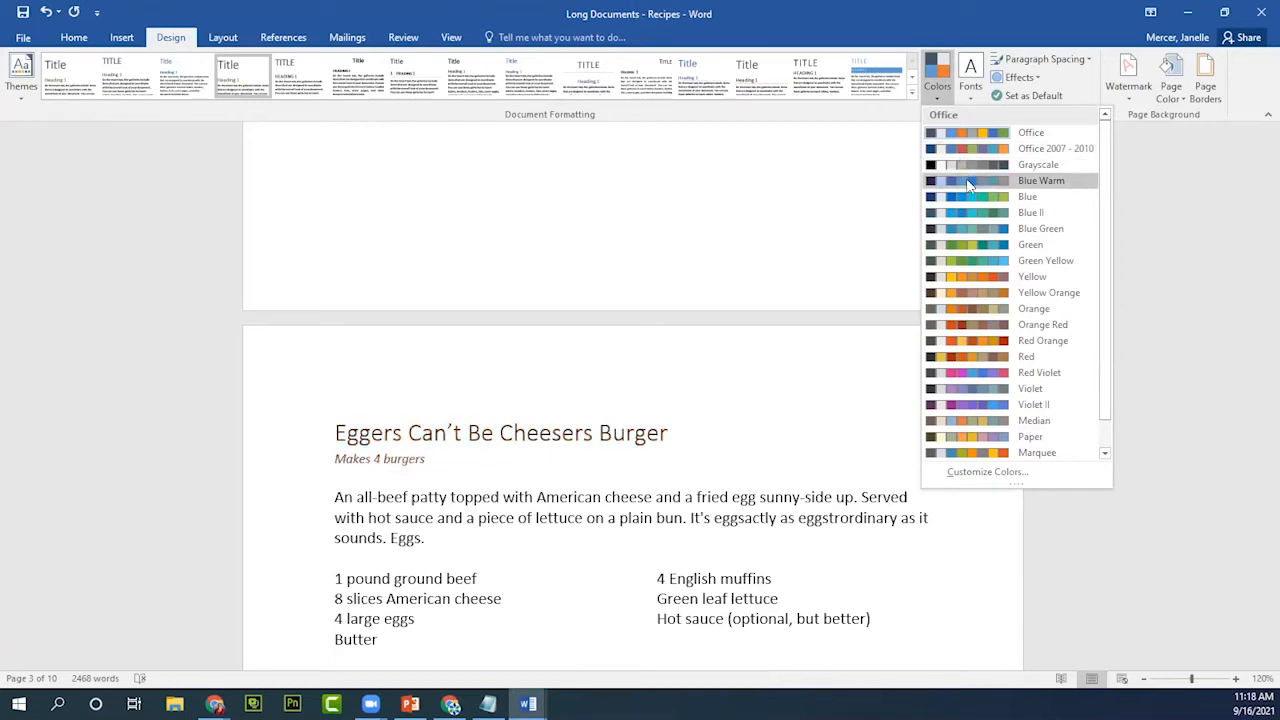
pyautogui.click(937, 88)
pyautogui.click(936, 90)
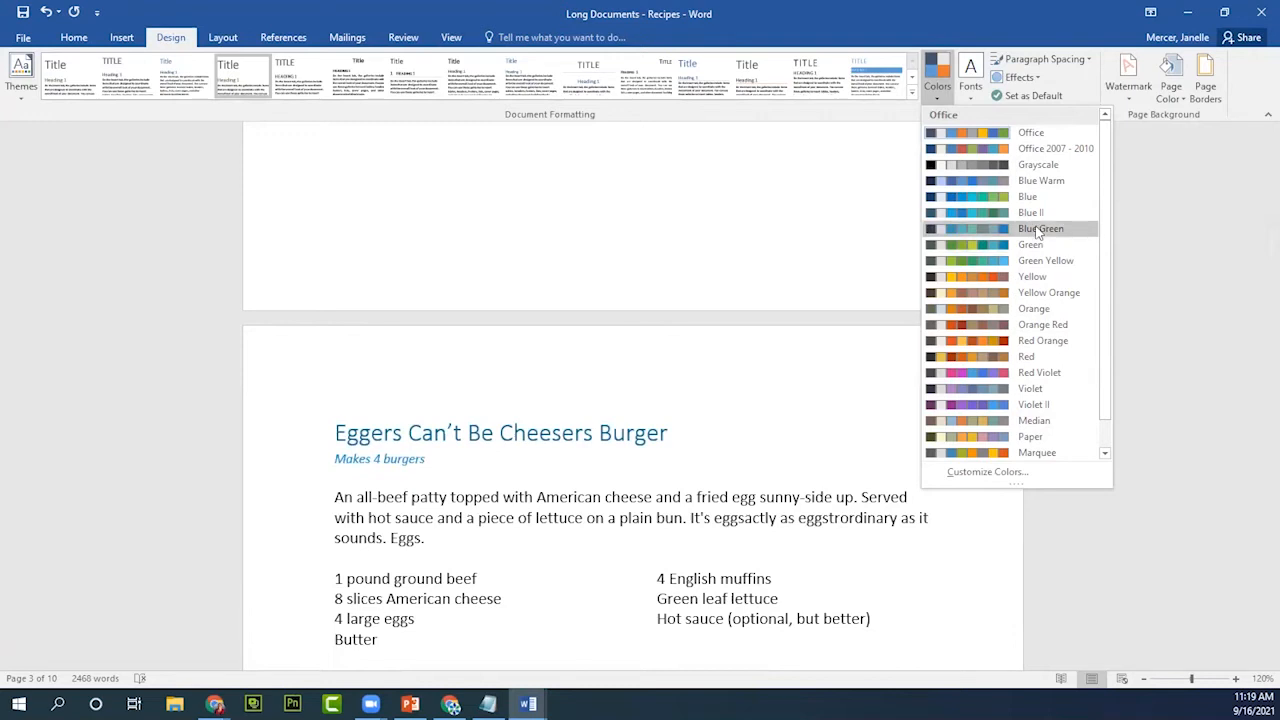
pyautogui.scroll(-1, 1038, 233)
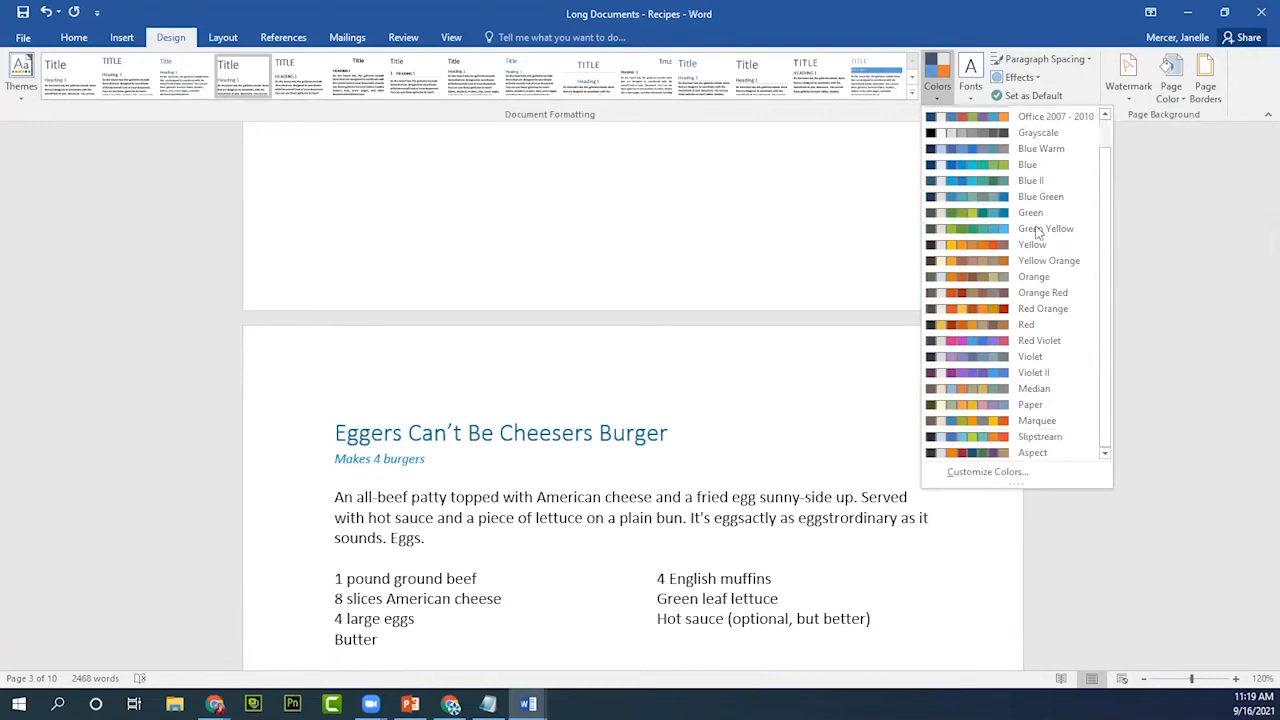
pyautogui.scroll(1, 1038, 233)
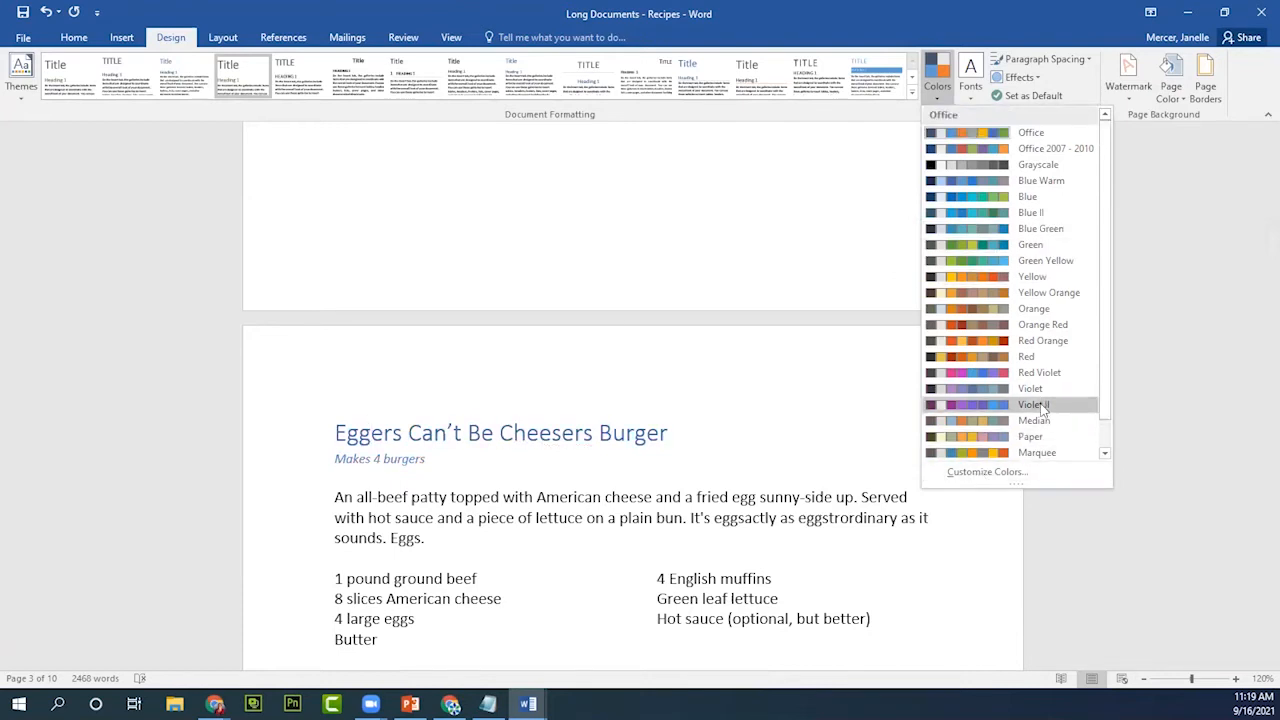
pyautogui.click(1028, 232)
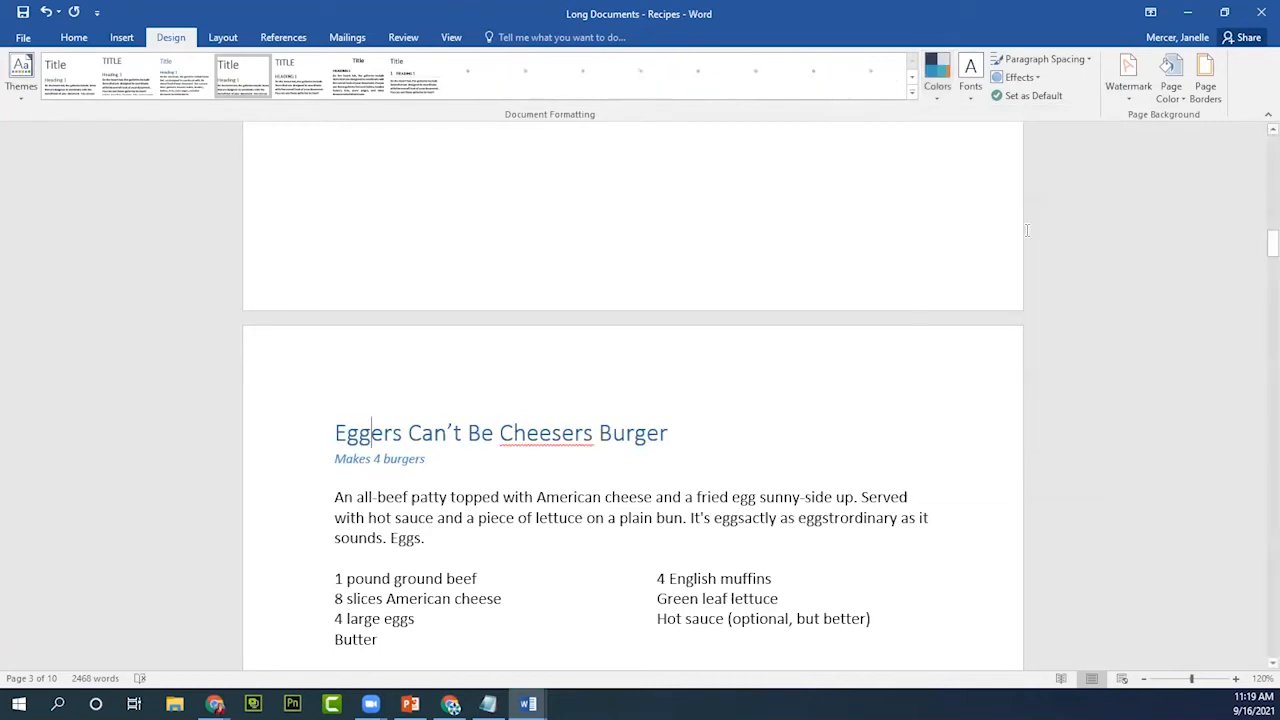
# Preview the theme font sets, including Century Gothic and Century Schoolbook, and apply Arial to the whole document.
pyautogui.click(969, 96)
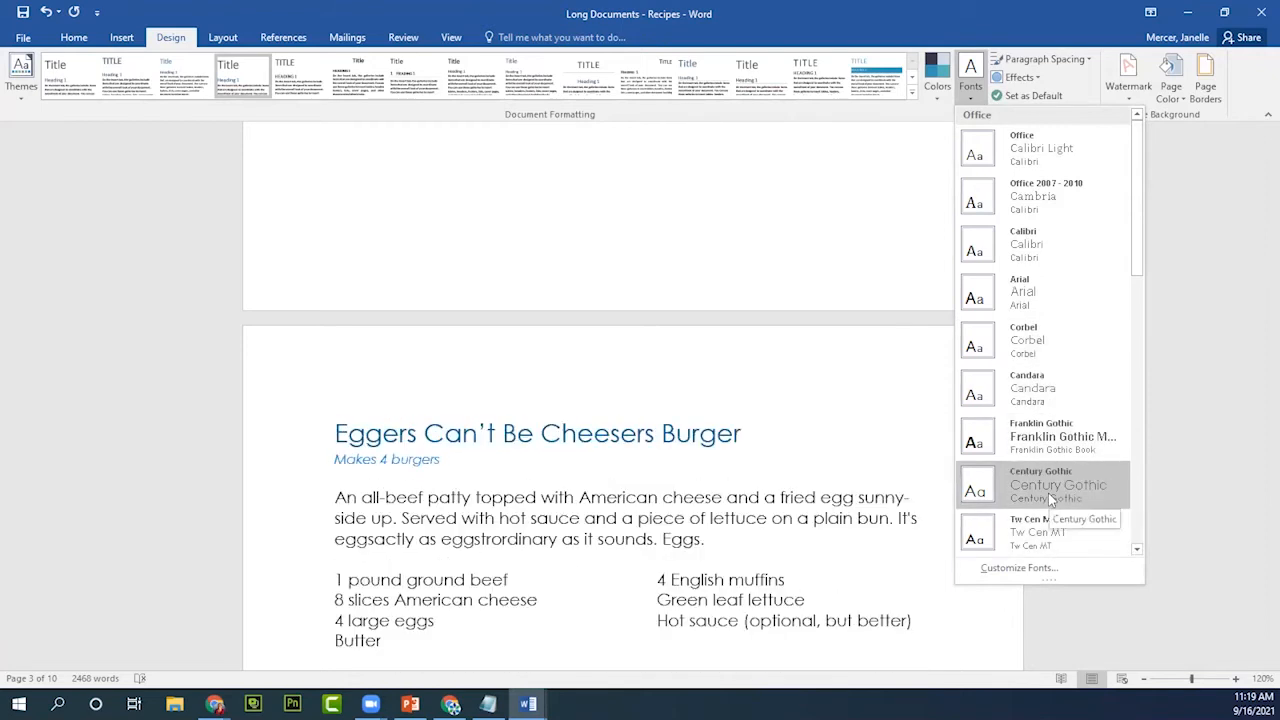
pyautogui.scroll(-2, 1048, 493)
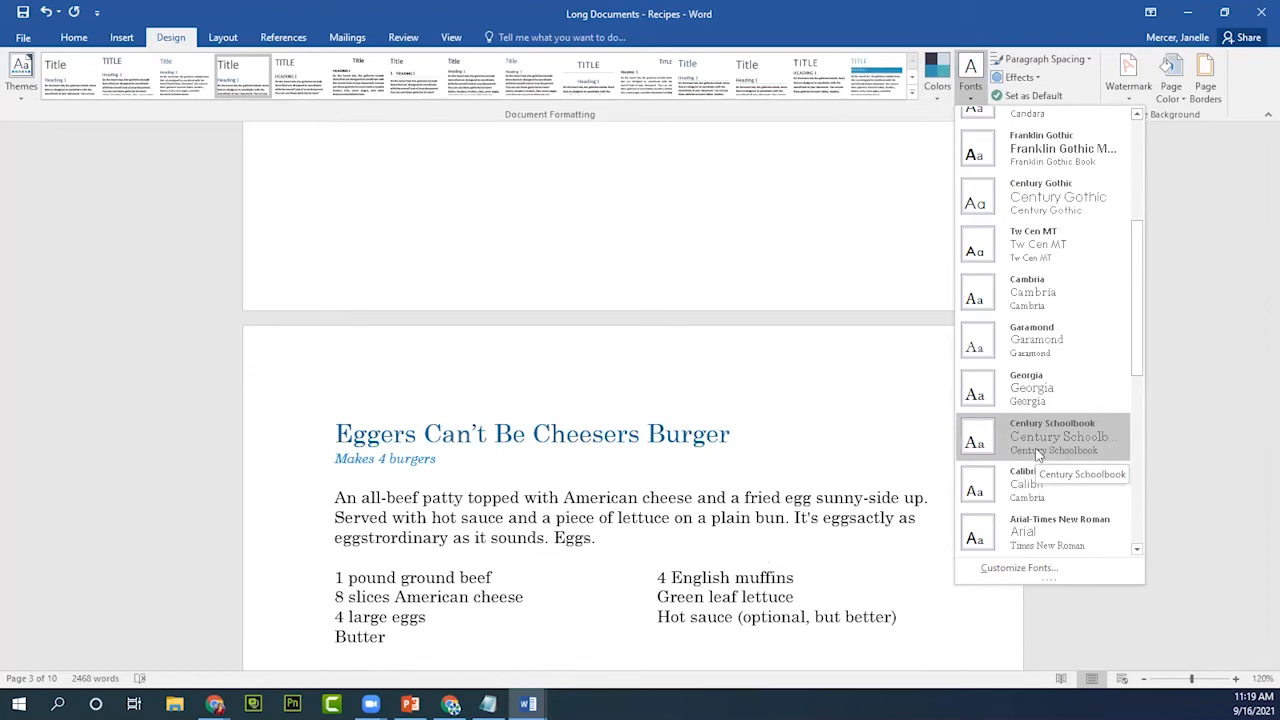
pyautogui.scroll(3, 1097, 218)
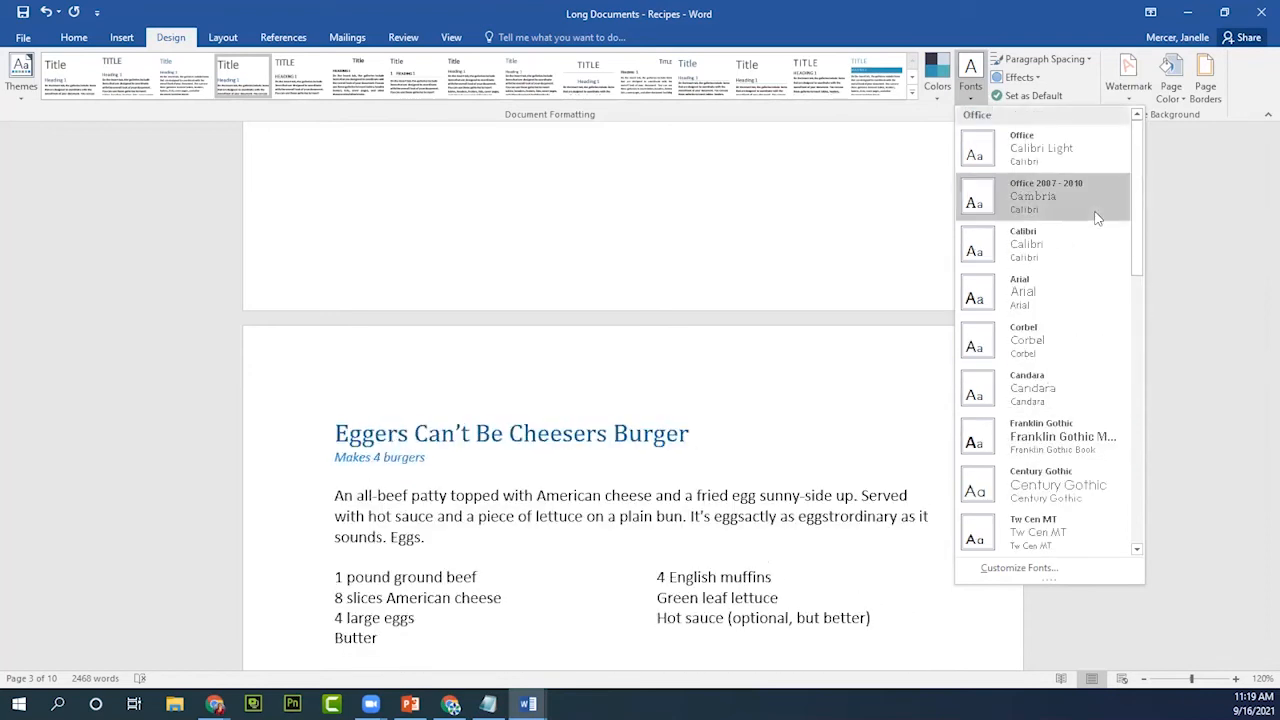
pyautogui.click(1067, 290)
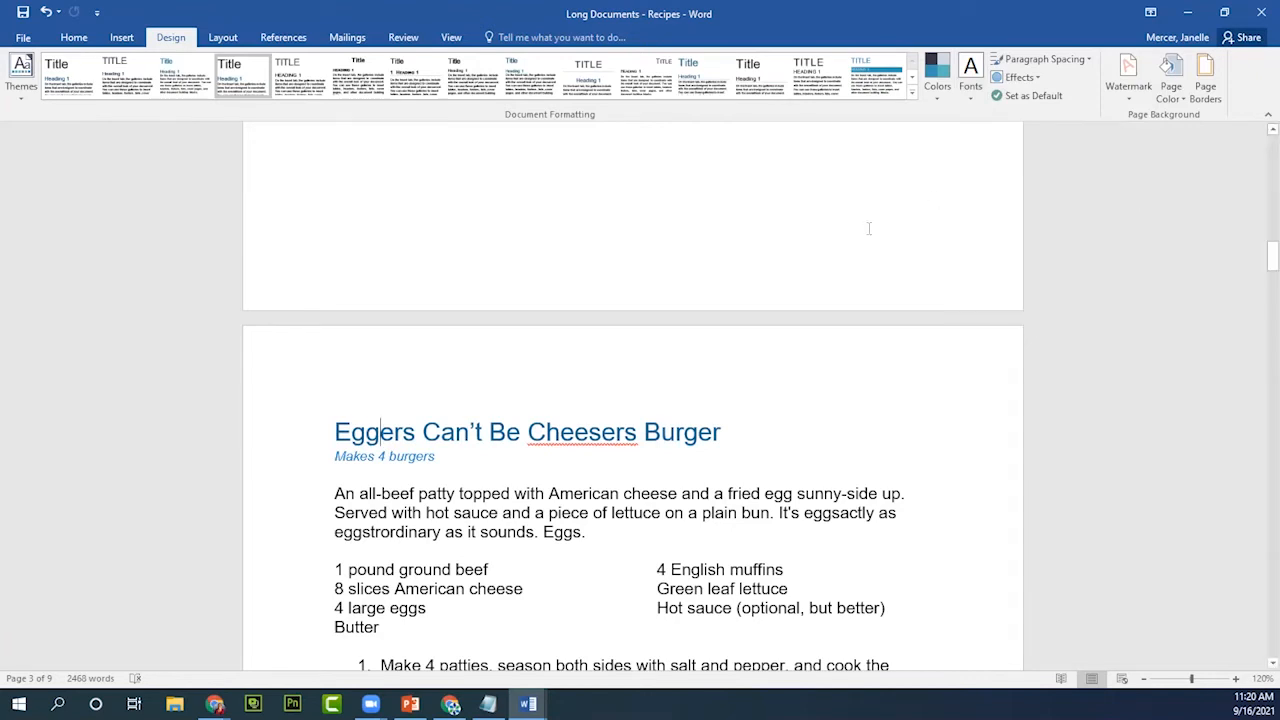
# Try the Normal style on the "Eggers Can't Be Cheesers Burger" heading and undo it, keeping Heading 1.
pyautogui.moveTo(940, 106)
pyautogui.click(75, 38)
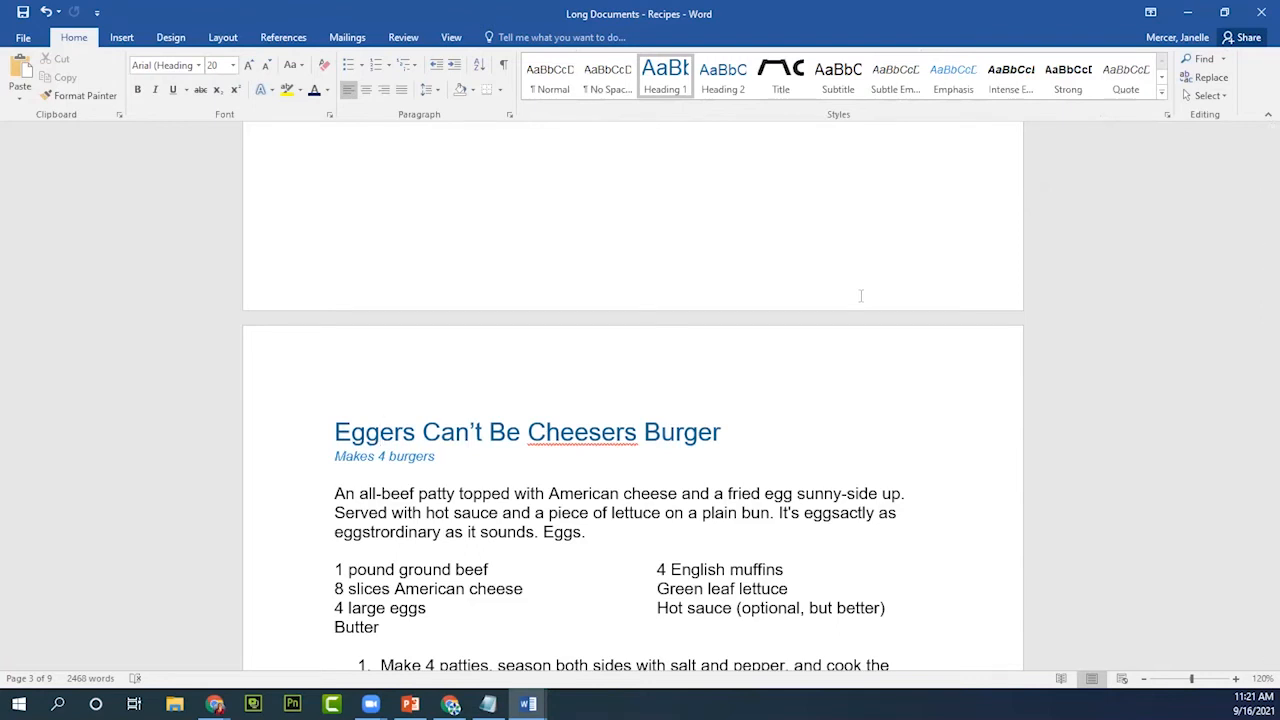
pyautogui.click(548, 78)
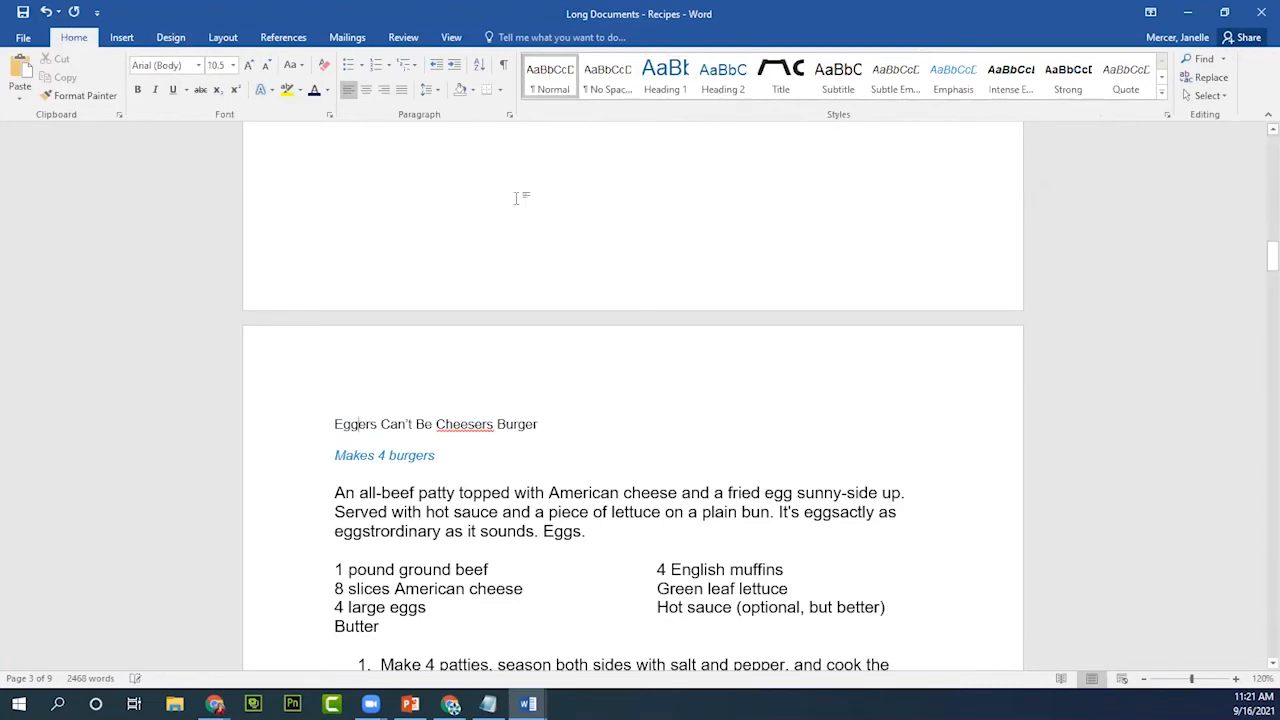
pyautogui.click(46, 11)
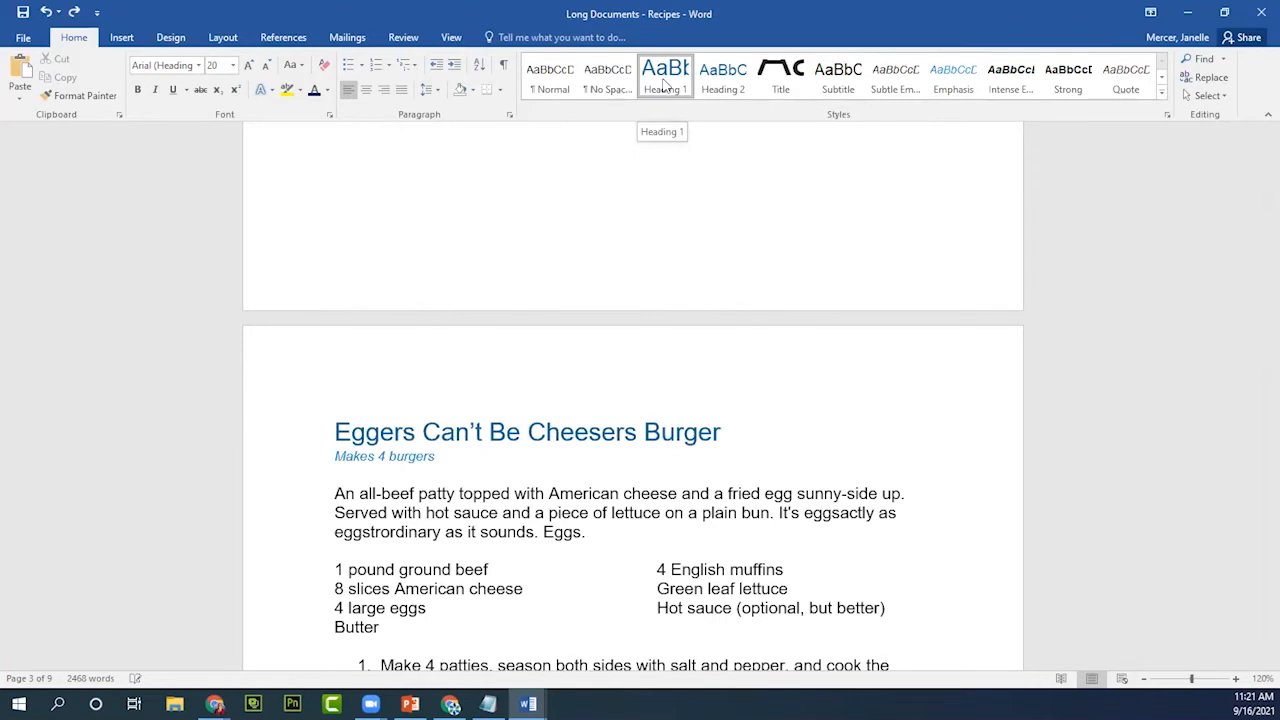
pyautogui.click(665, 85)
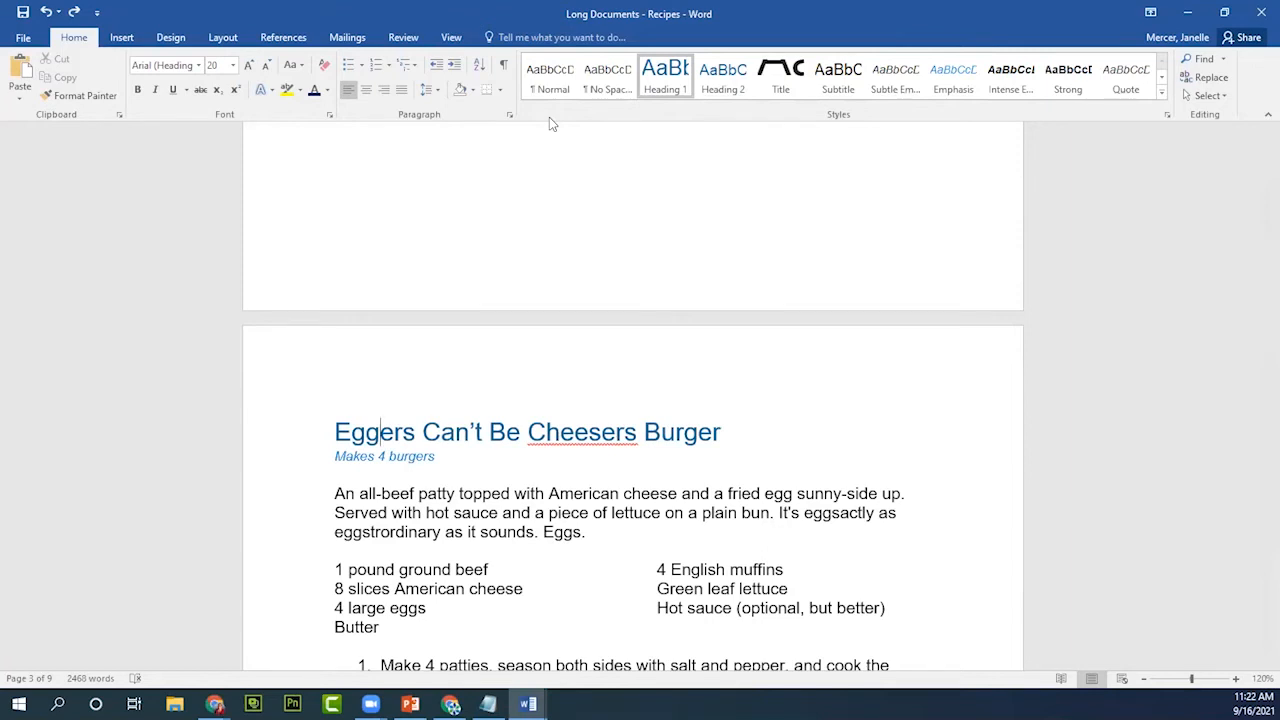
# Open the Normal style for modification, set its font to Calibri Light, and open its font size choices.
pyautogui.click(548, 78)
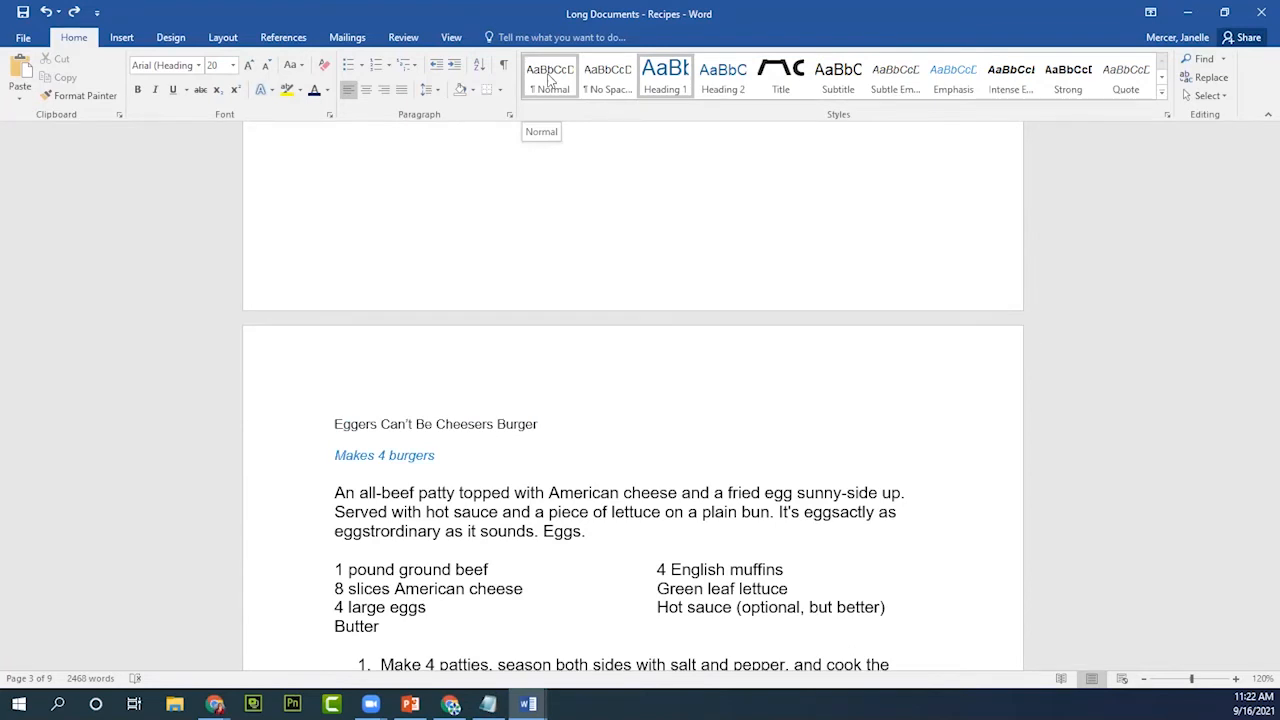
pyautogui.rightClick(549, 78)
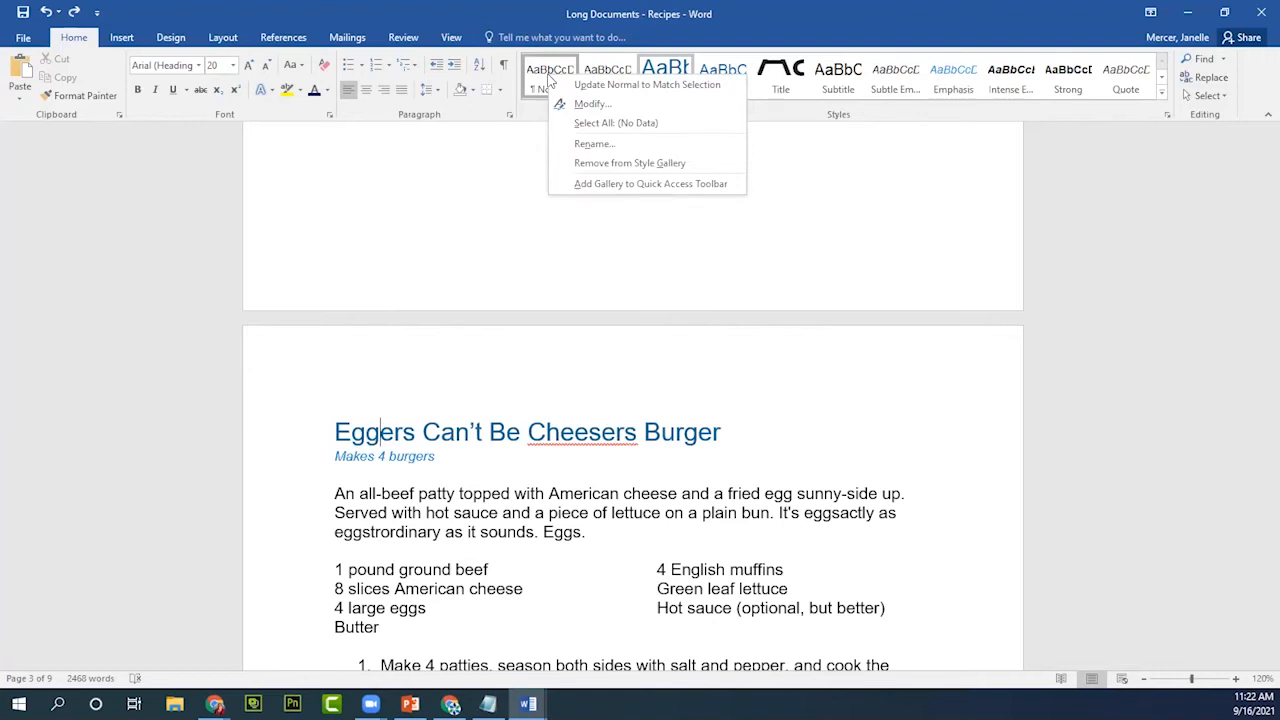
pyautogui.click(584, 104)
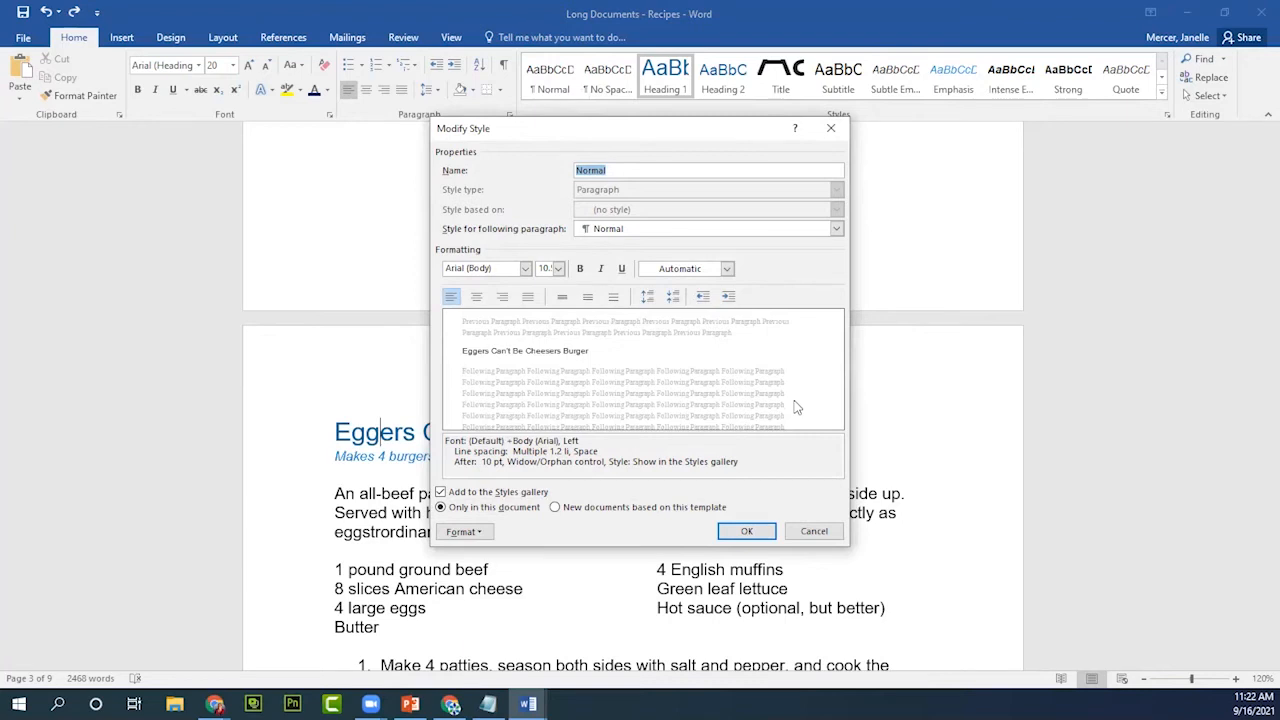
pyautogui.click(525, 269)
pyautogui.scroll(-5, 516, 408)
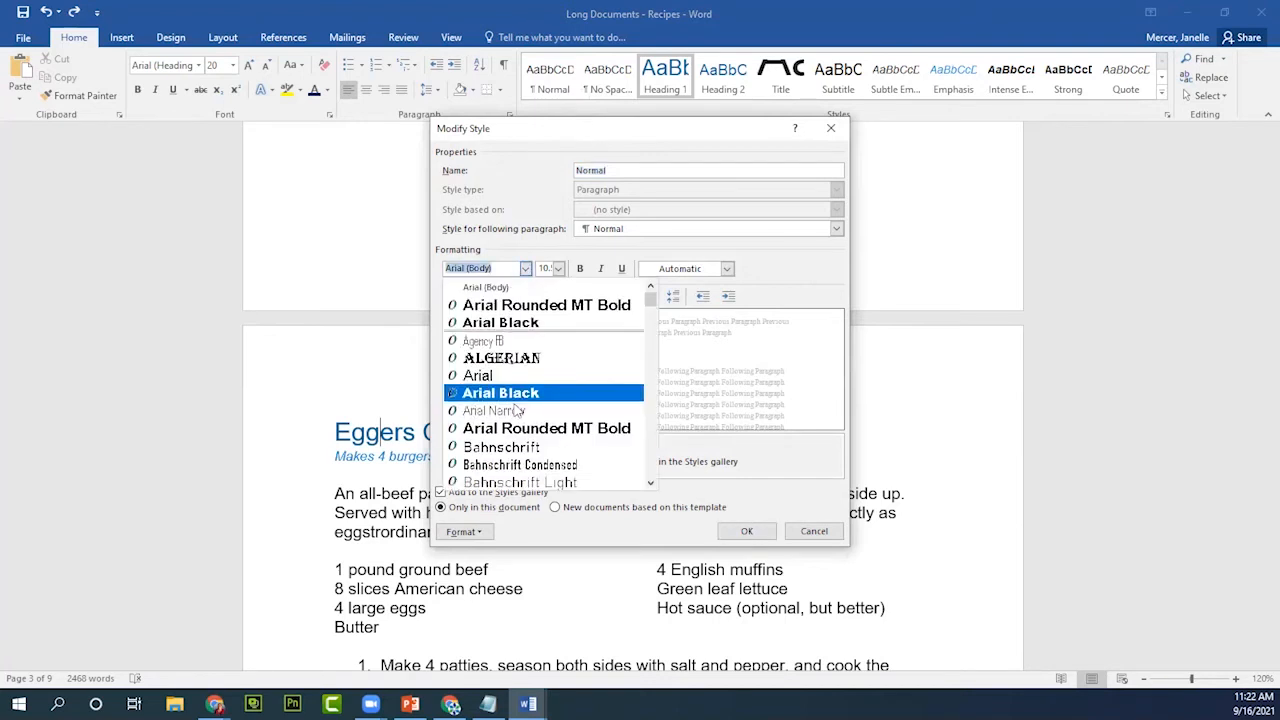
pyautogui.scroll(-5, 516, 408)
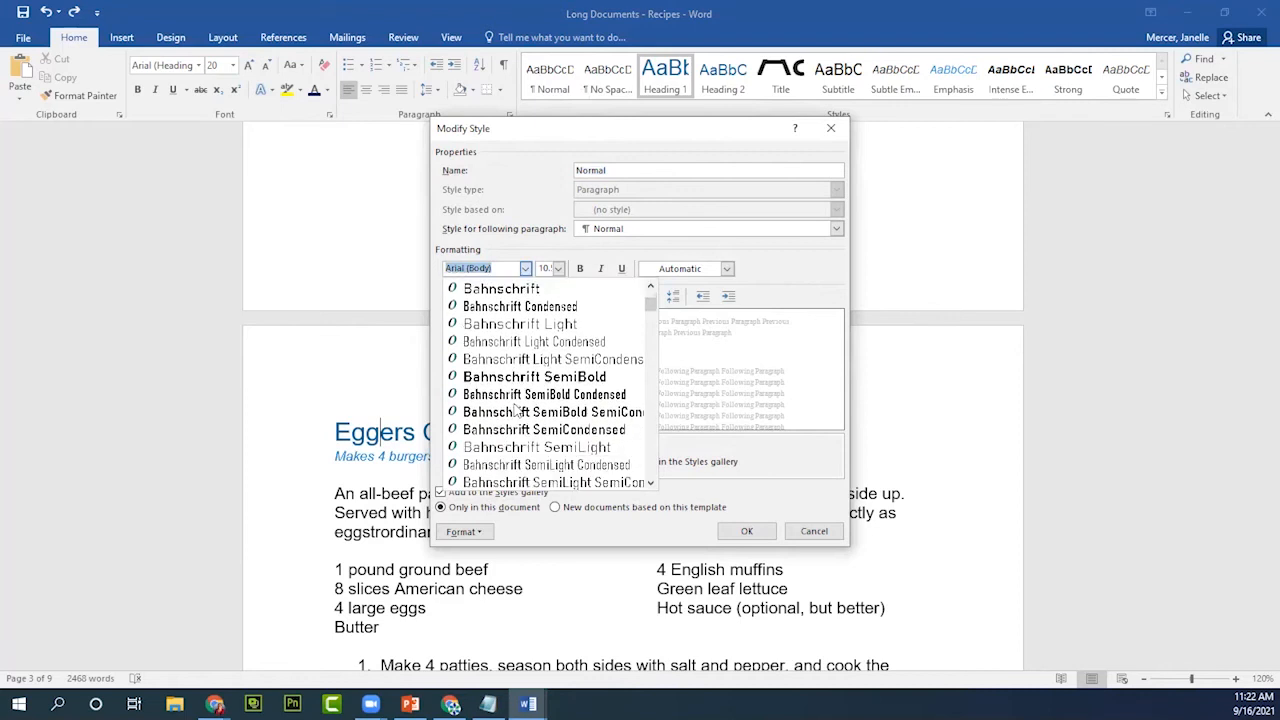
pyautogui.scroll(-5, 516, 410)
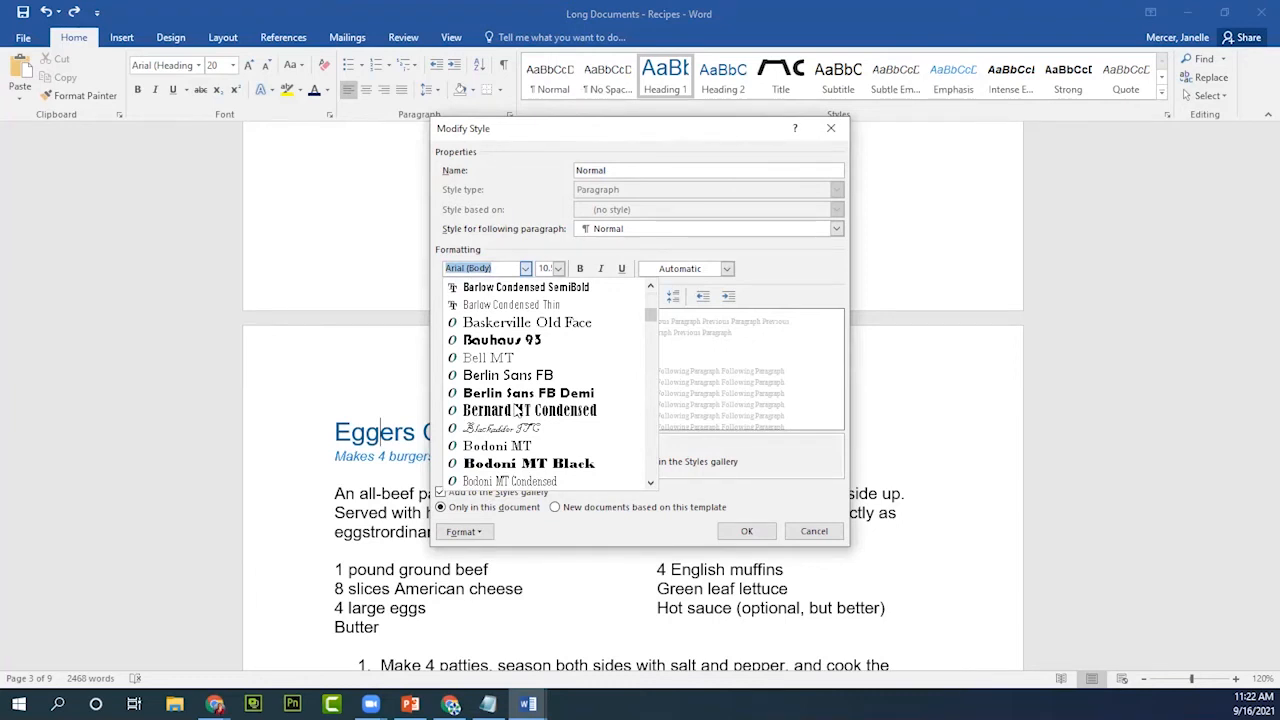
pyautogui.write('c')
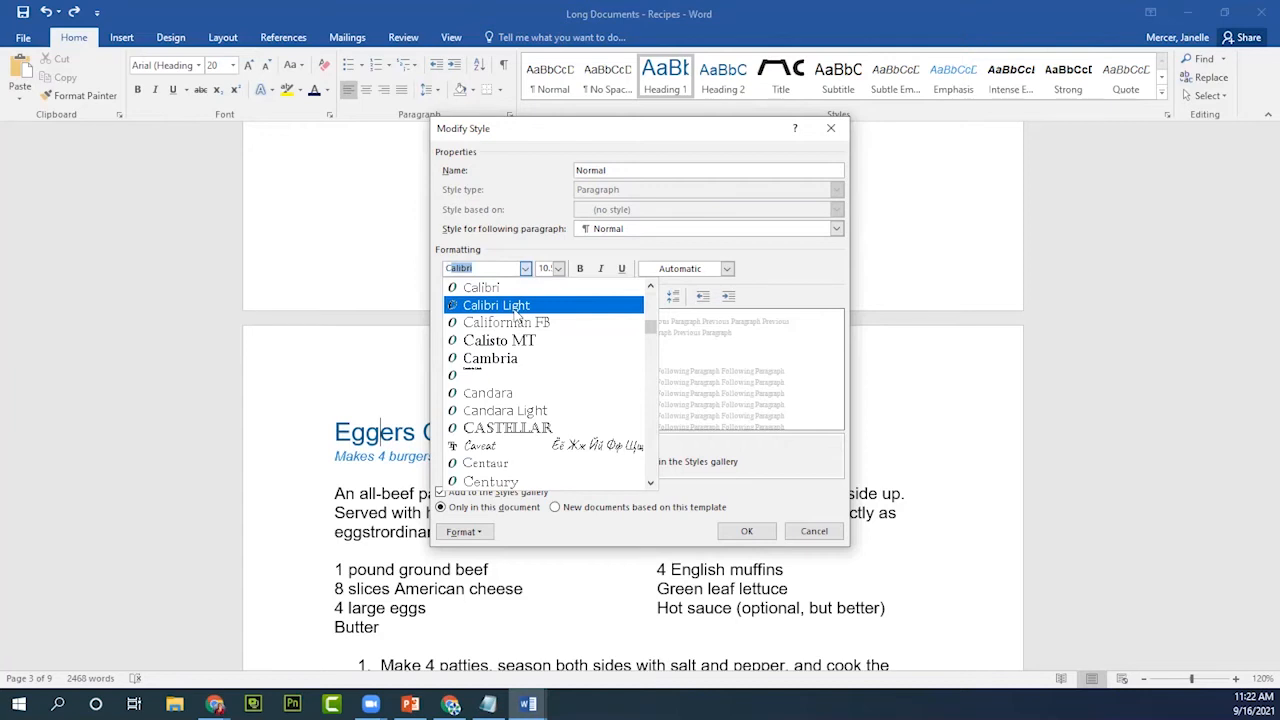
pyautogui.click(517, 316)
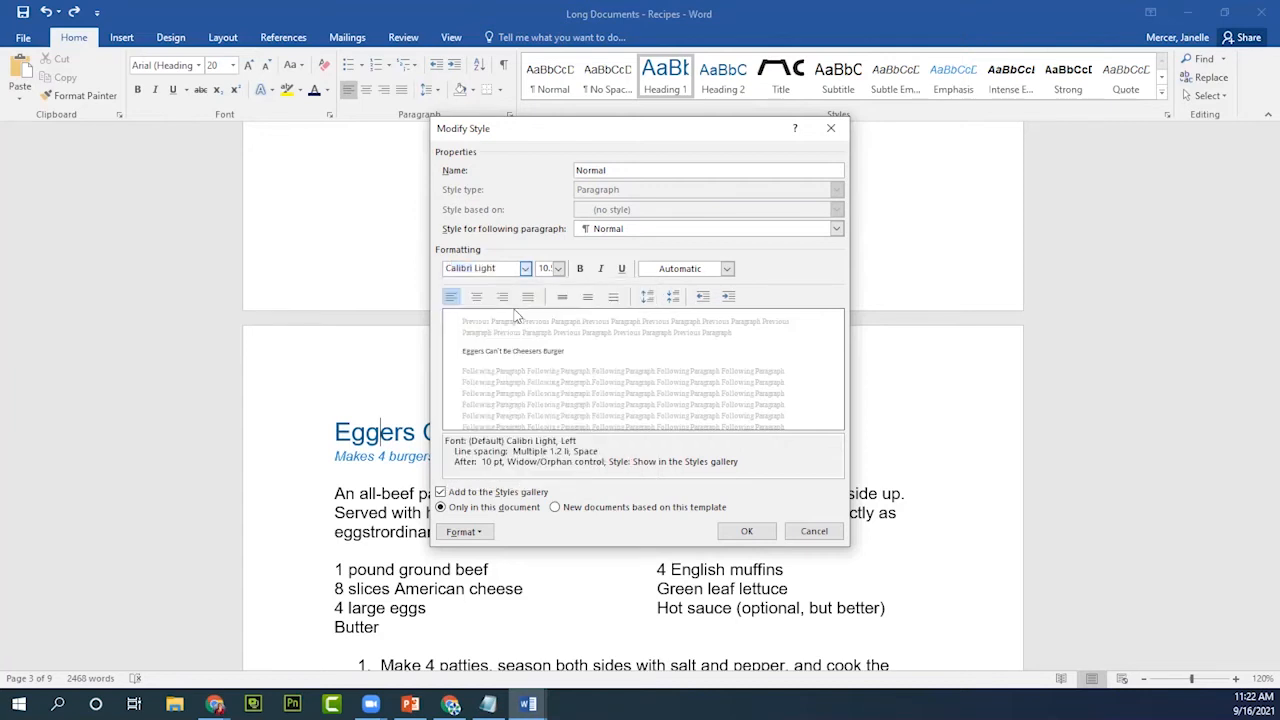
pyautogui.click(558, 268)
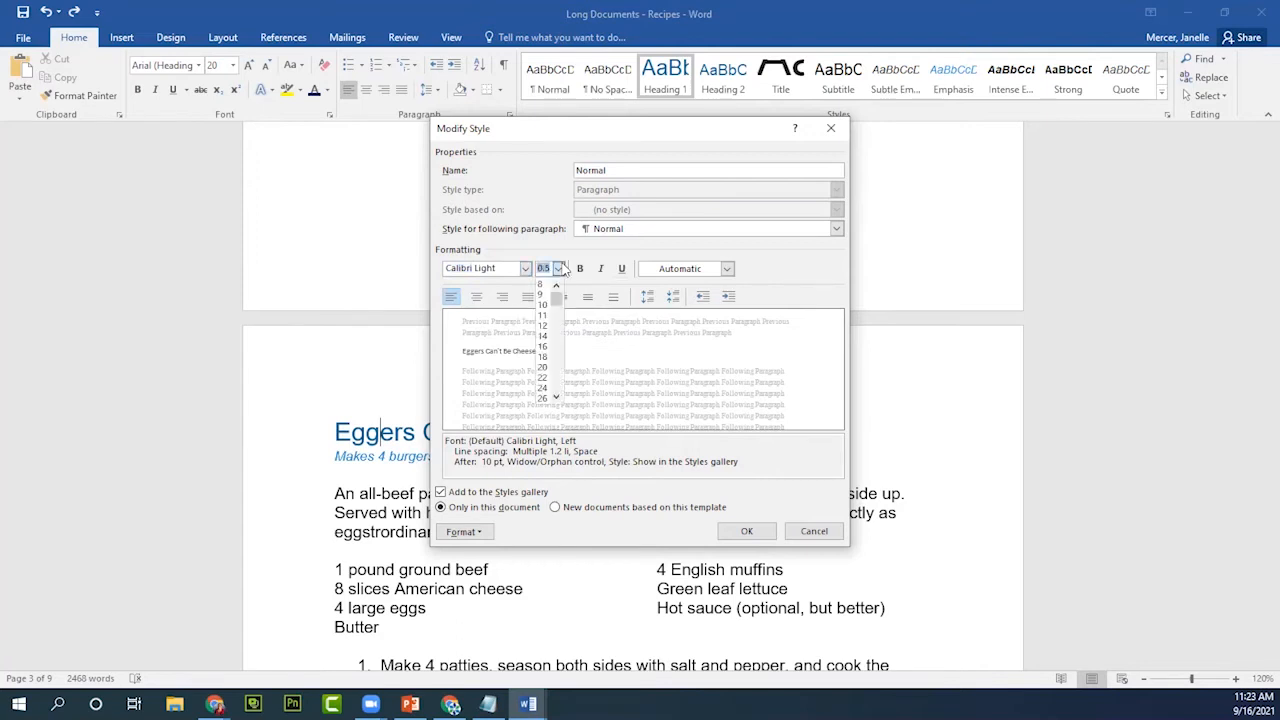
# Set the Normal style's font size to 12 and apply the style change.
pyautogui.click(543, 326)
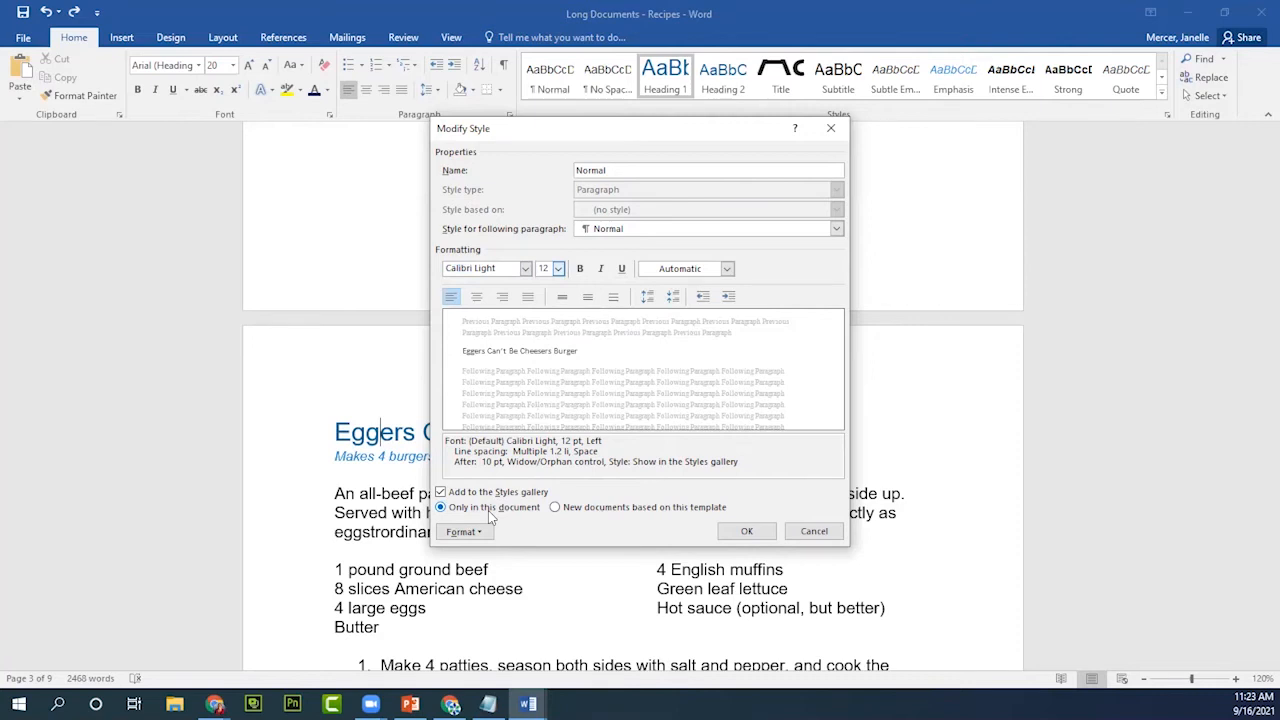
pyautogui.click(747, 533)
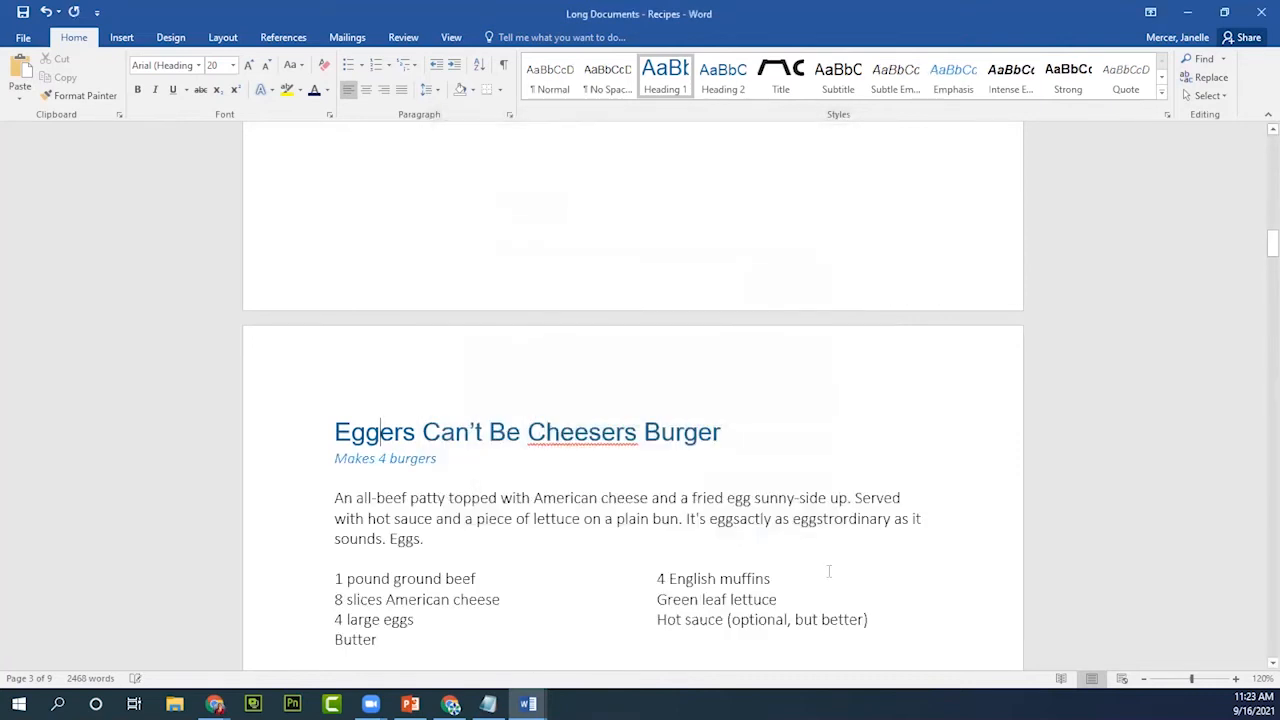
pyautogui.rightClick(548, 90)
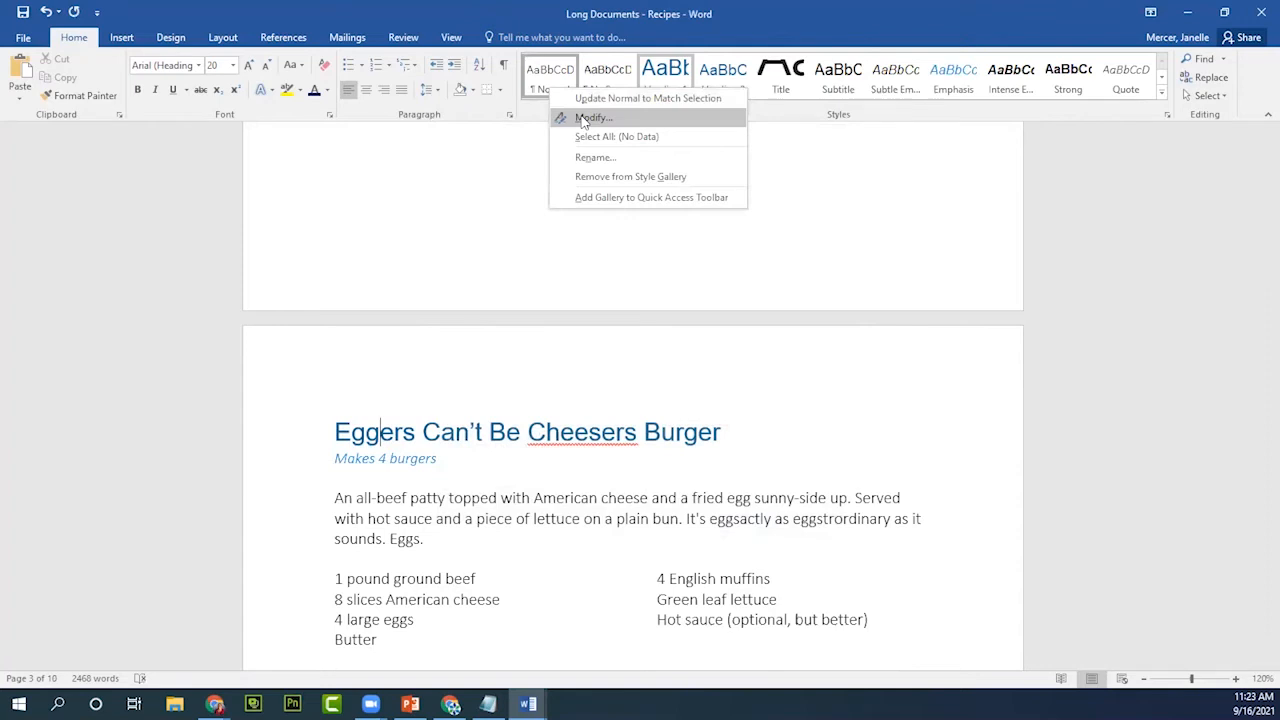
pyautogui.click(590, 117)
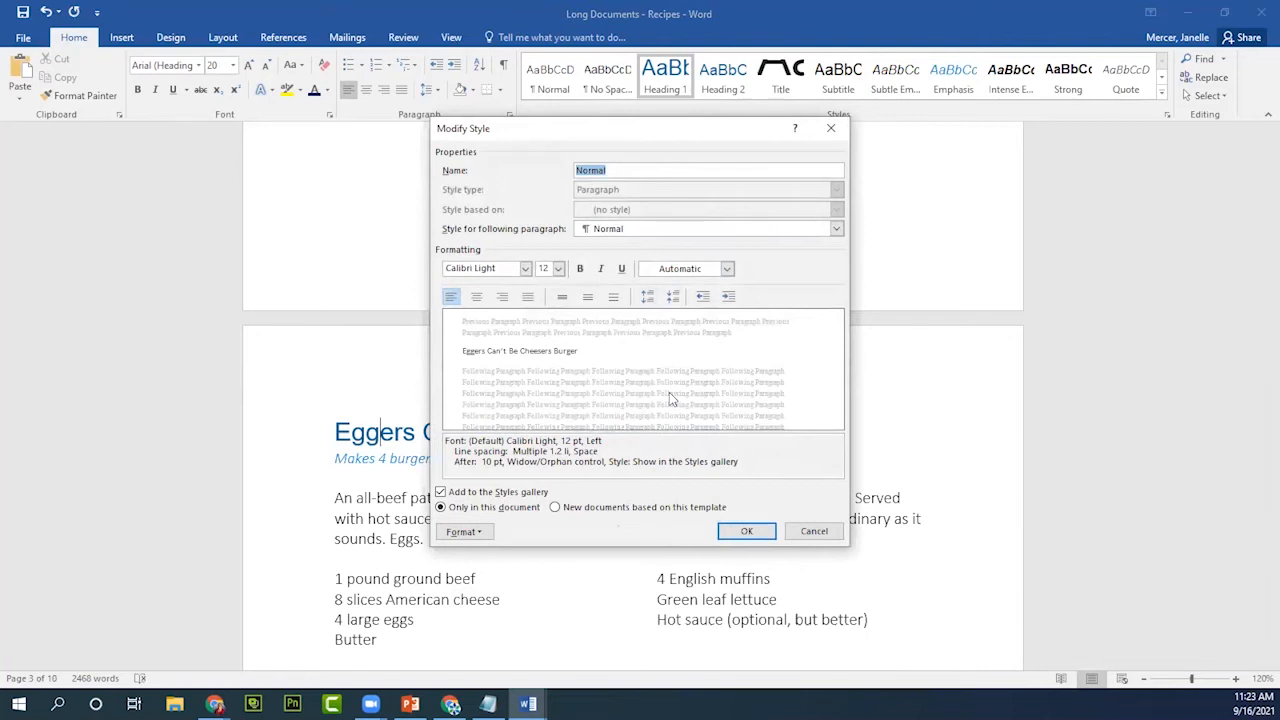
pyautogui.click(811, 538)
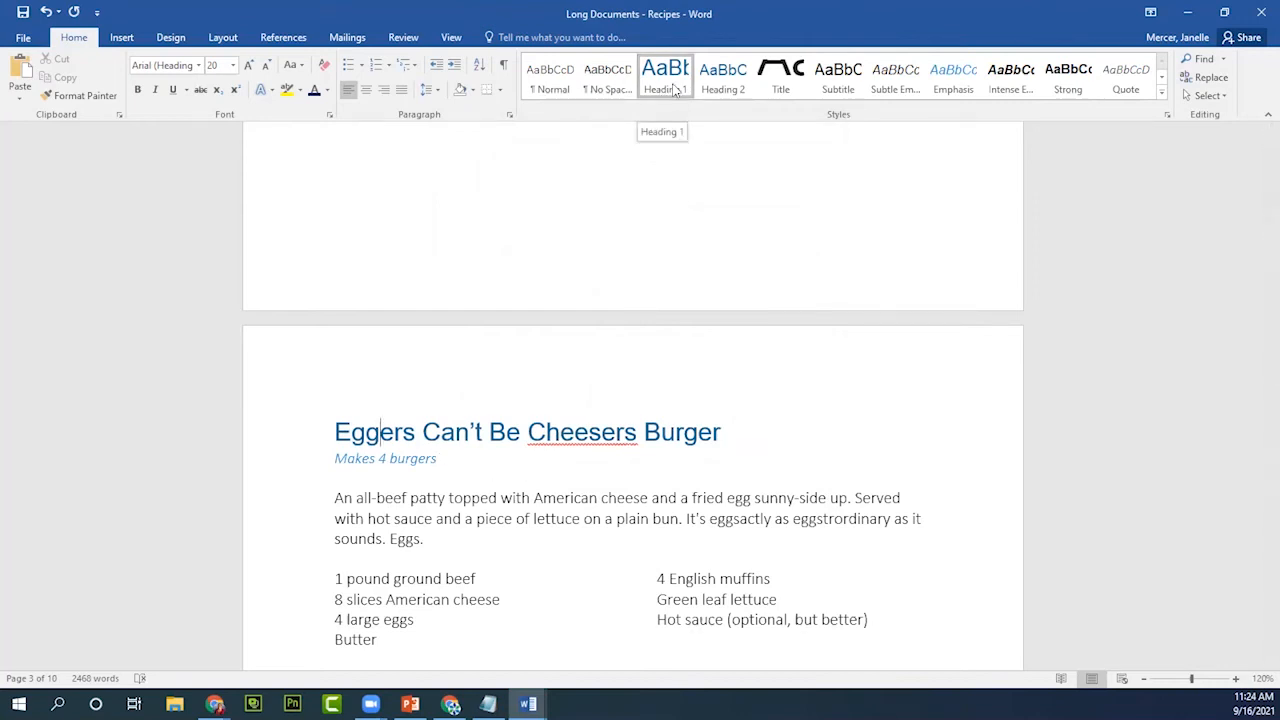
# Modify the Heading 1 style to use Arial Rounded MT Bold, 16 pt, in the standard orange colour.
pyautogui.rightClick(675, 91)
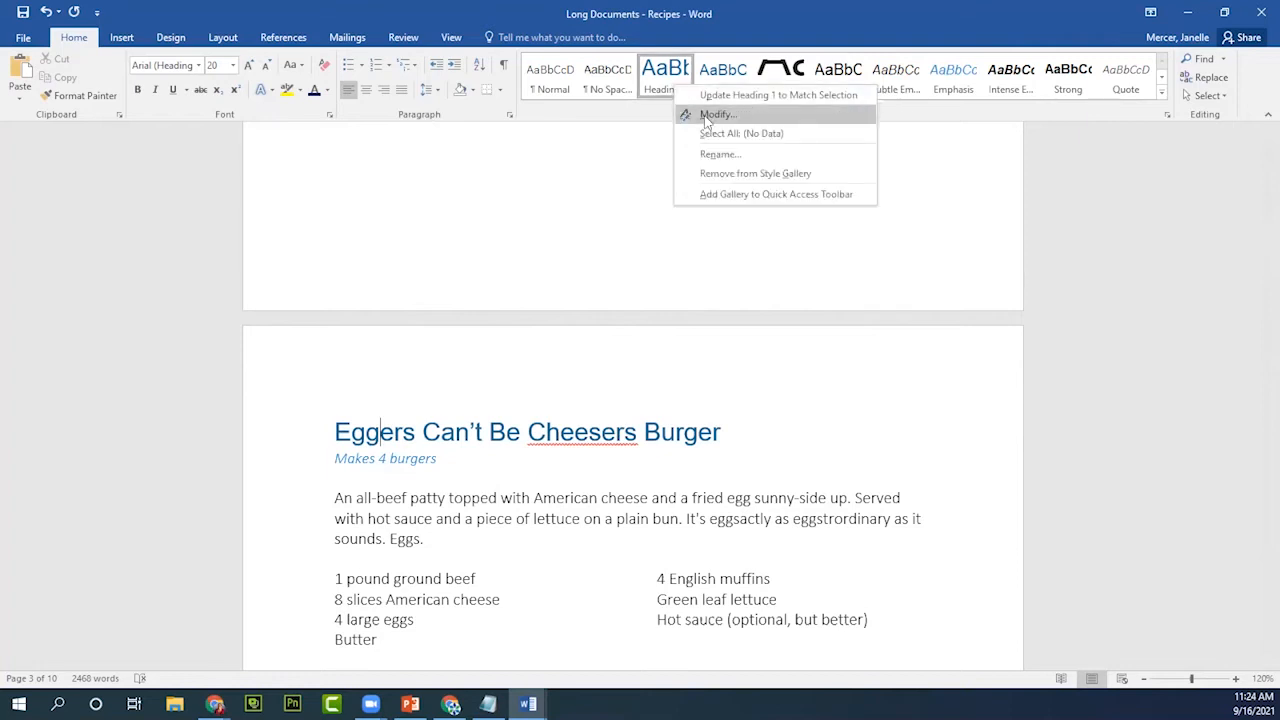
pyautogui.click(708, 116)
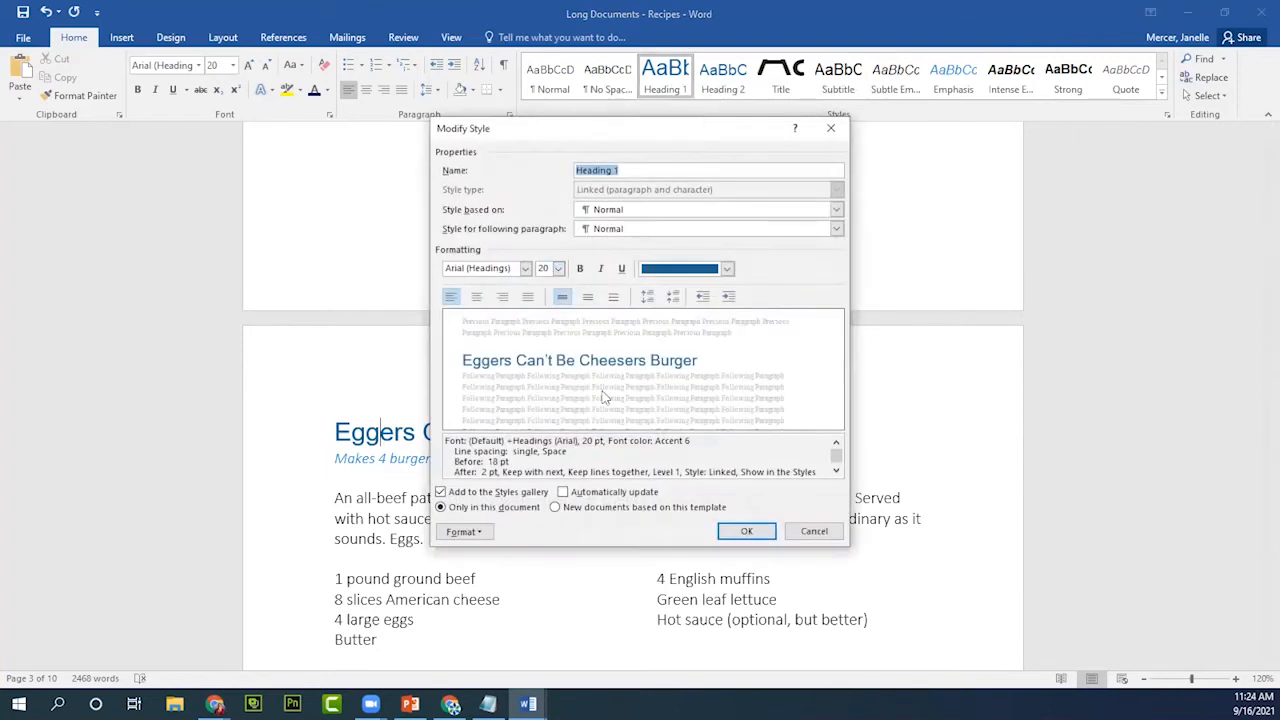
pyautogui.click(525, 270)
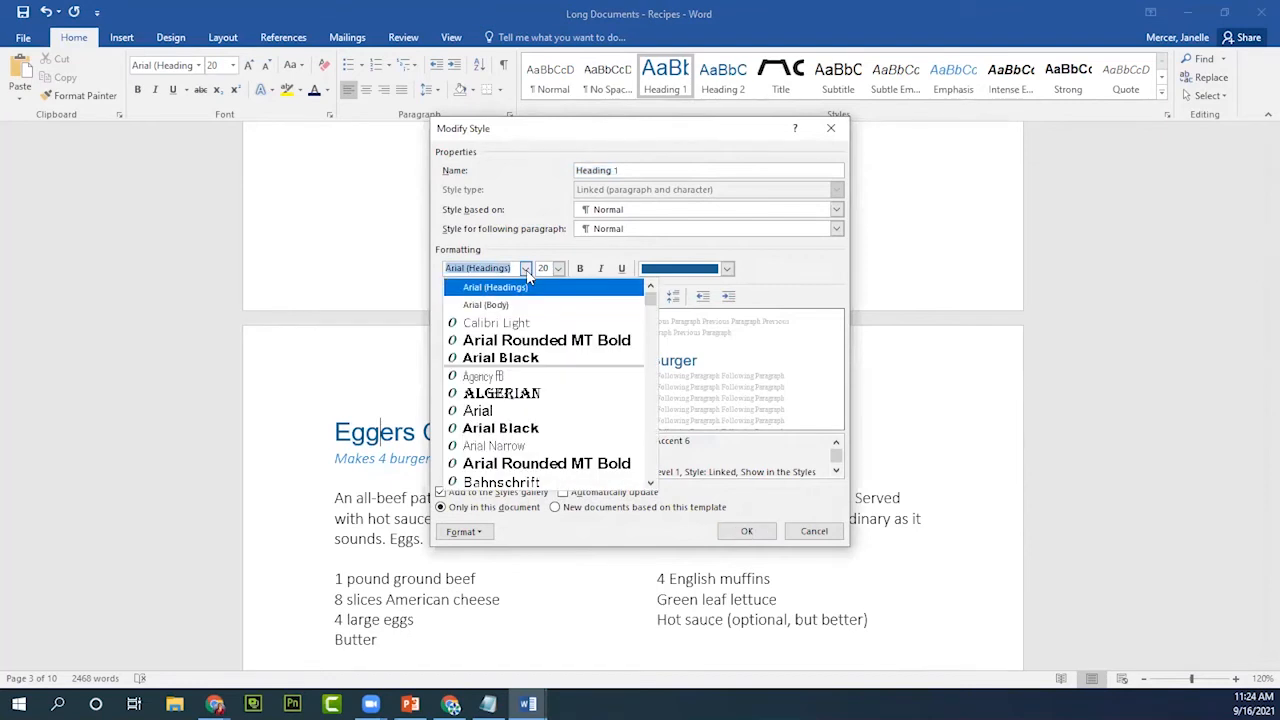
pyautogui.click(562, 341)
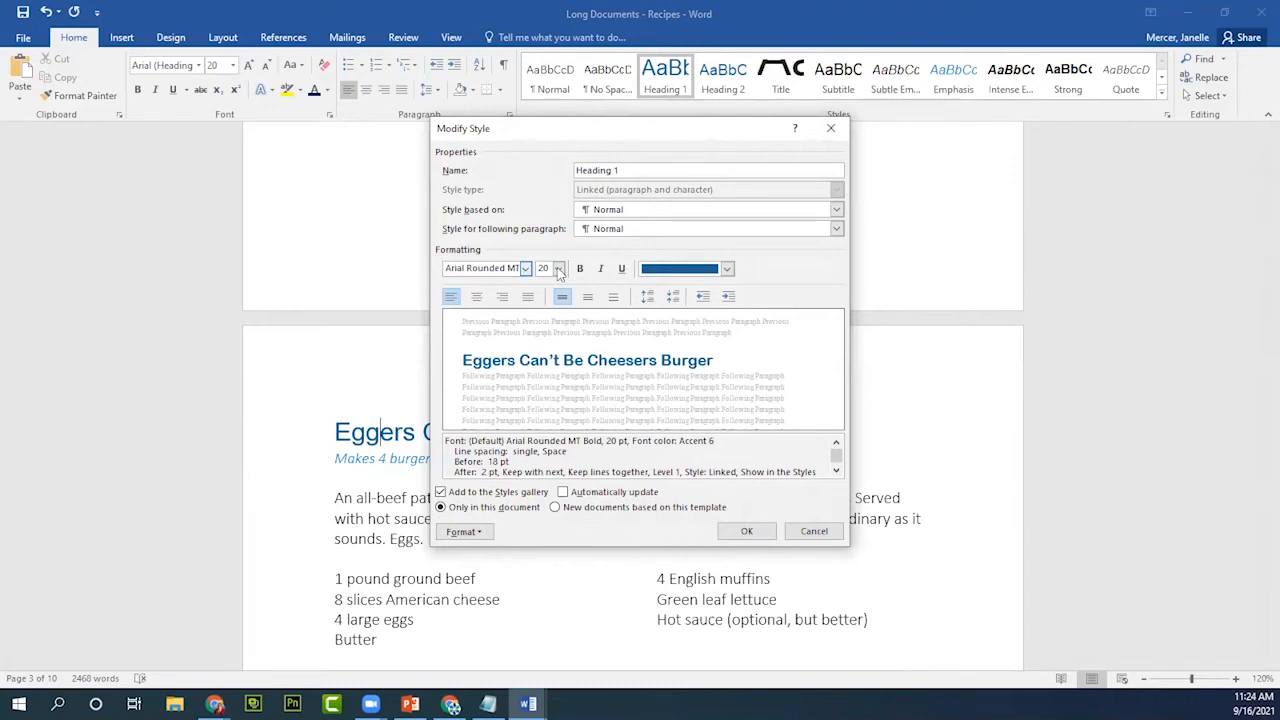
pyautogui.click(560, 270)
pyautogui.click(548, 352)
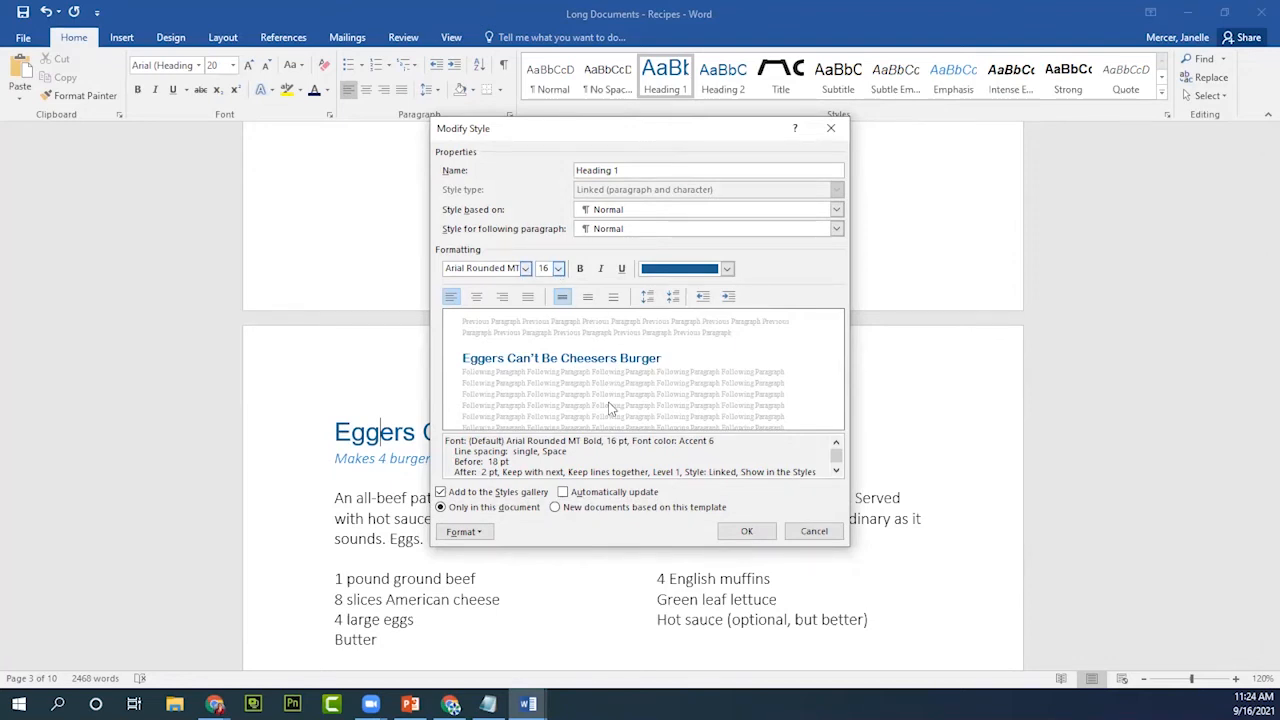
pyautogui.click(727, 270)
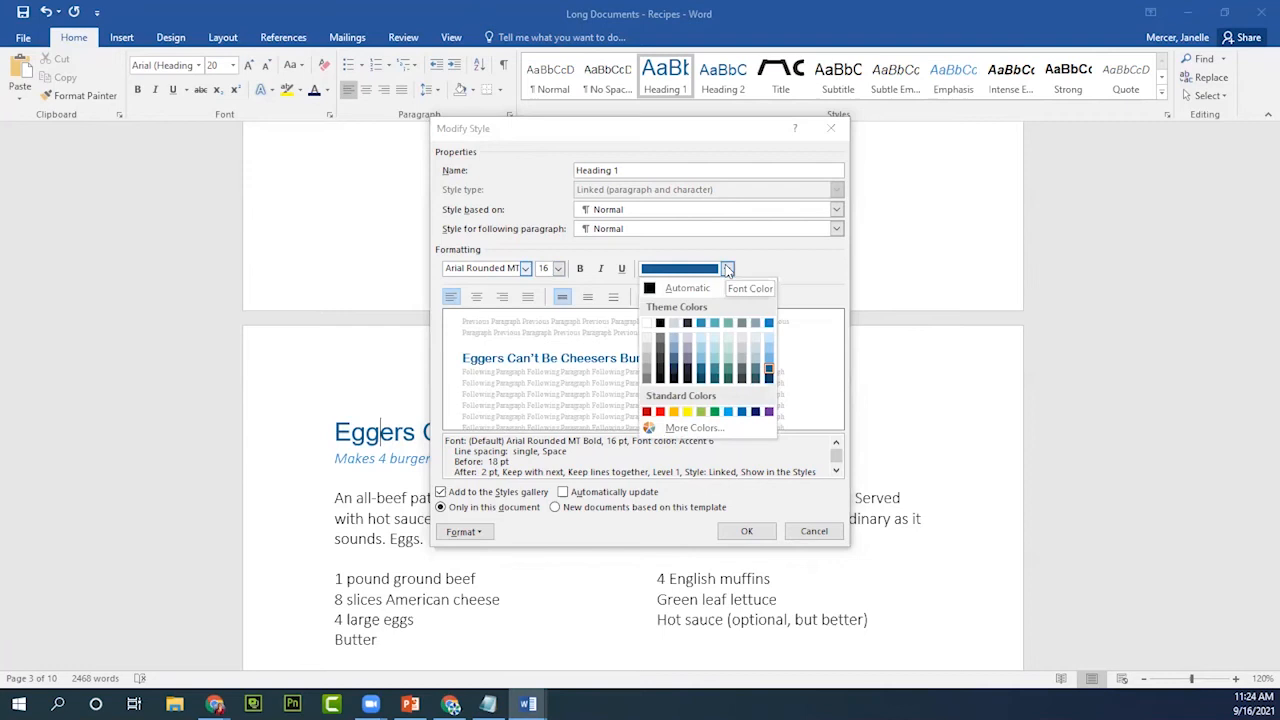
pyautogui.click(673, 412)
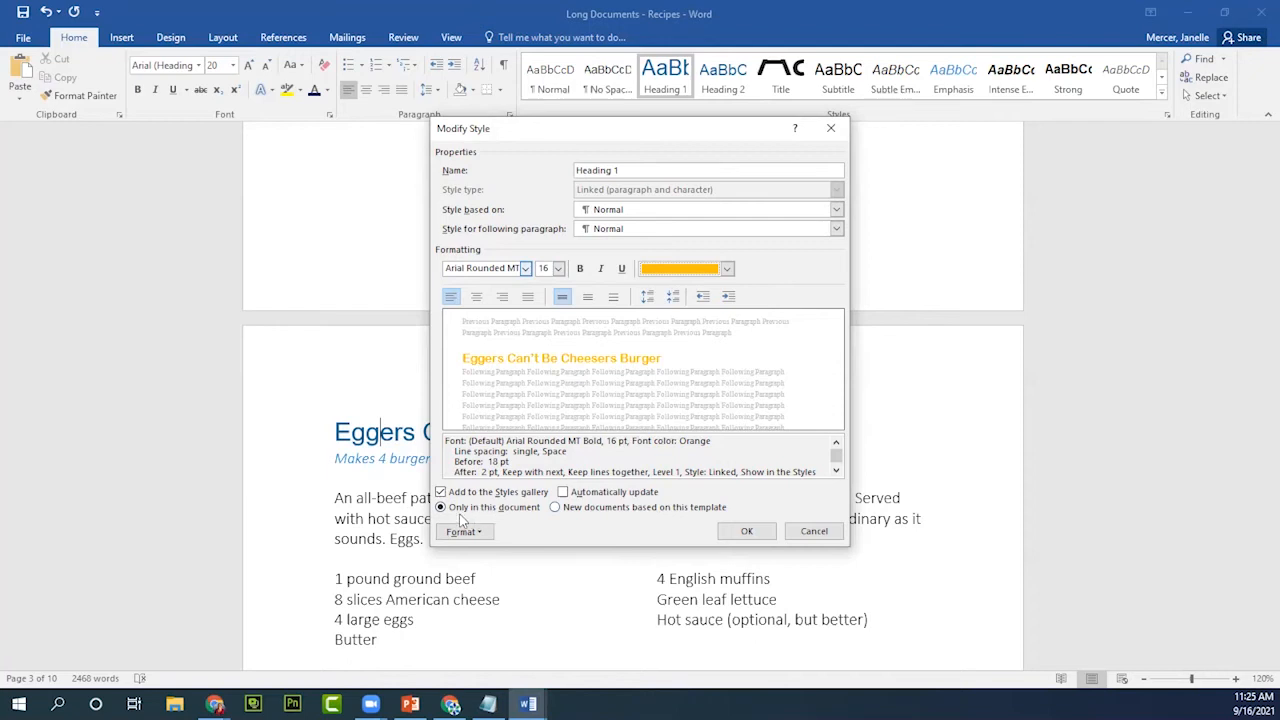
pyautogui.click(745, 531)
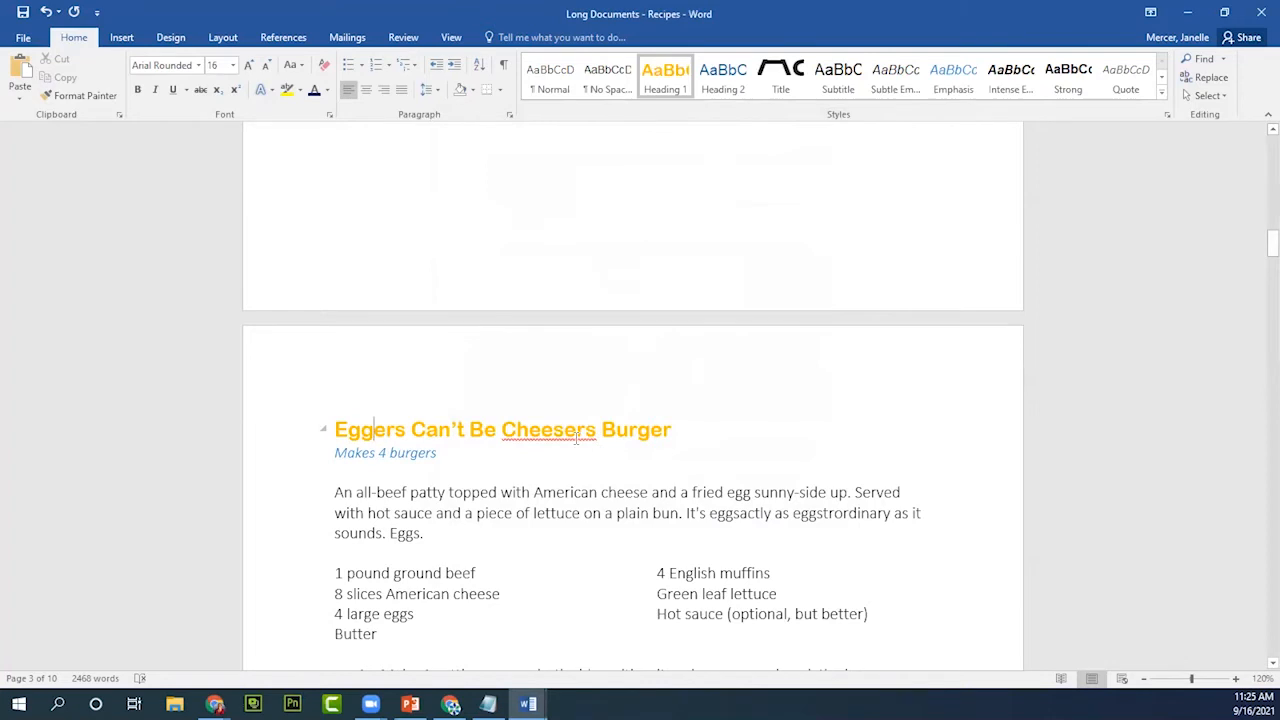
# Examine which styles the recipe titles and the "Makes 4 burgers" lines use throughout the document.
pyautogui.scroll(-5, 577, 438)
pyautogui.scroll(-3, 577, 438)
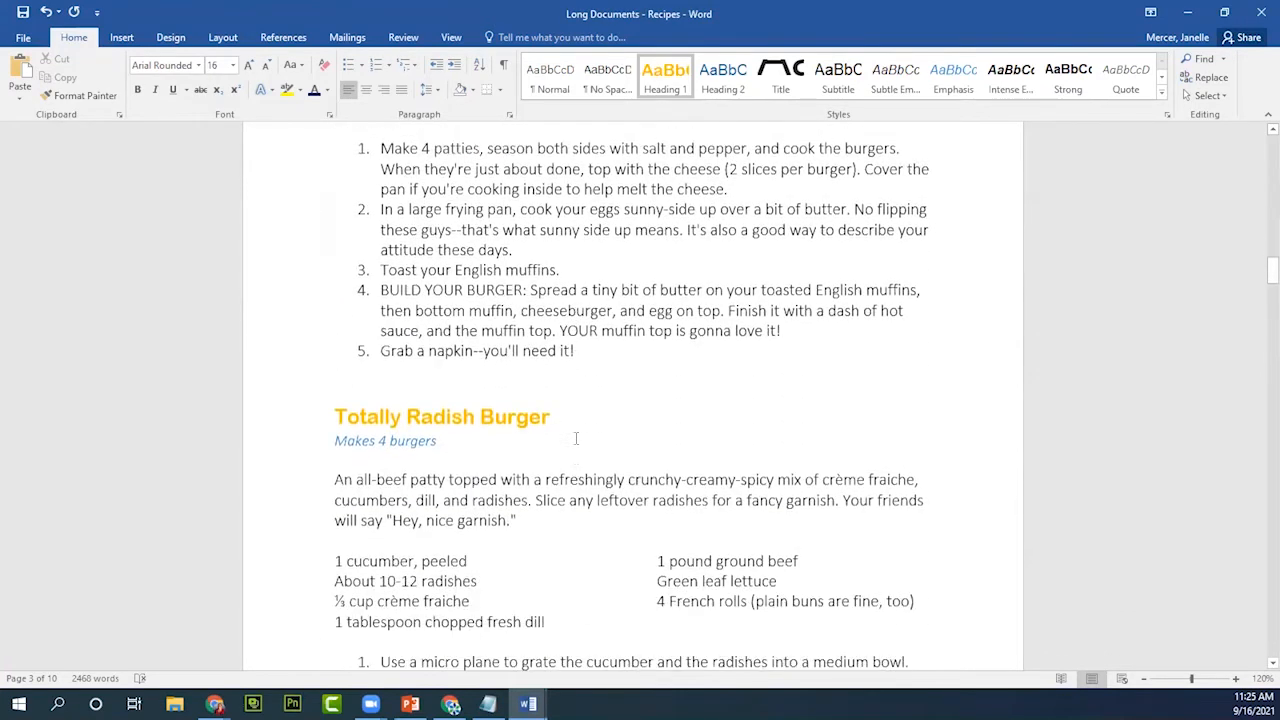
pyautogui.click(733, 42)
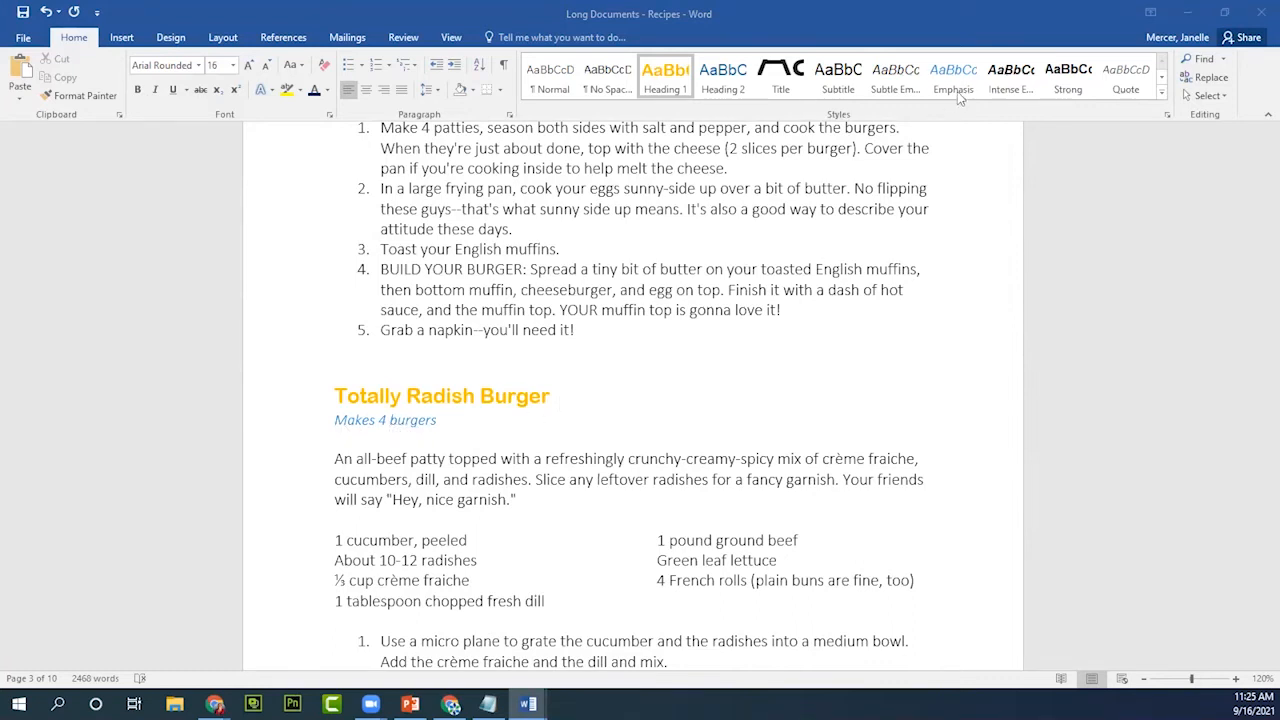
pyautogui.click(400, 424)
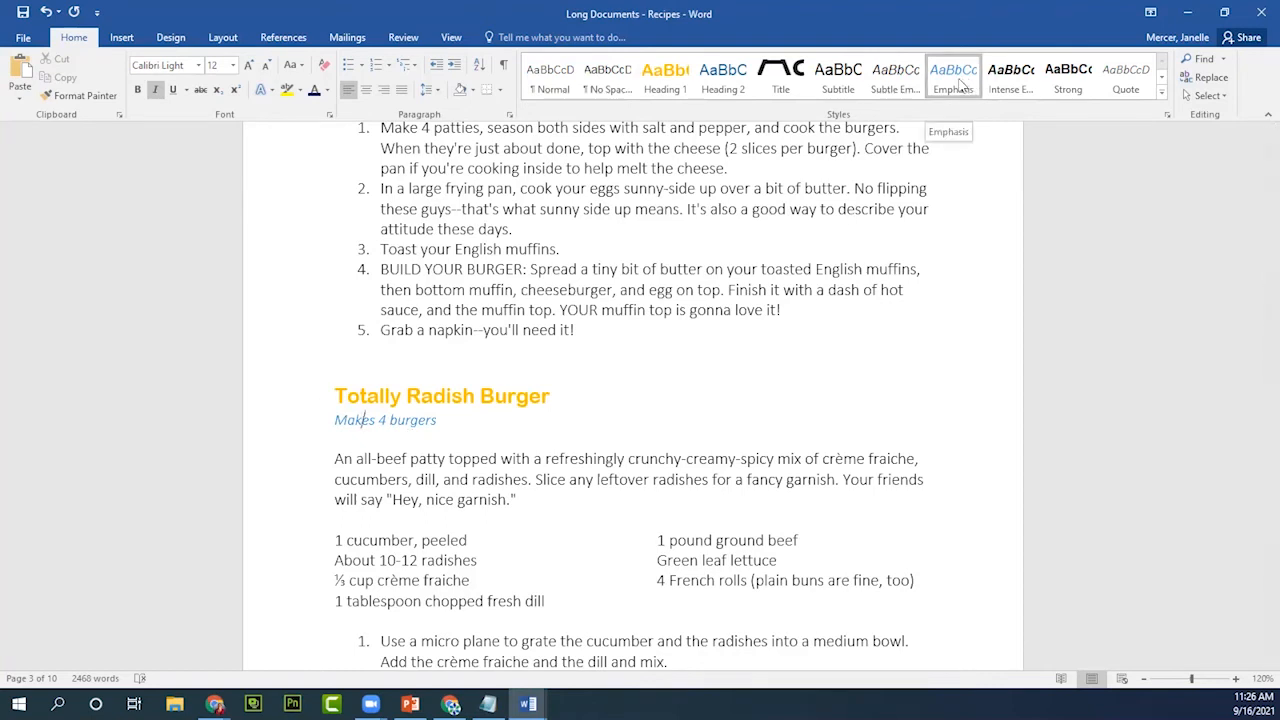
pyautogui.click(493, 396)
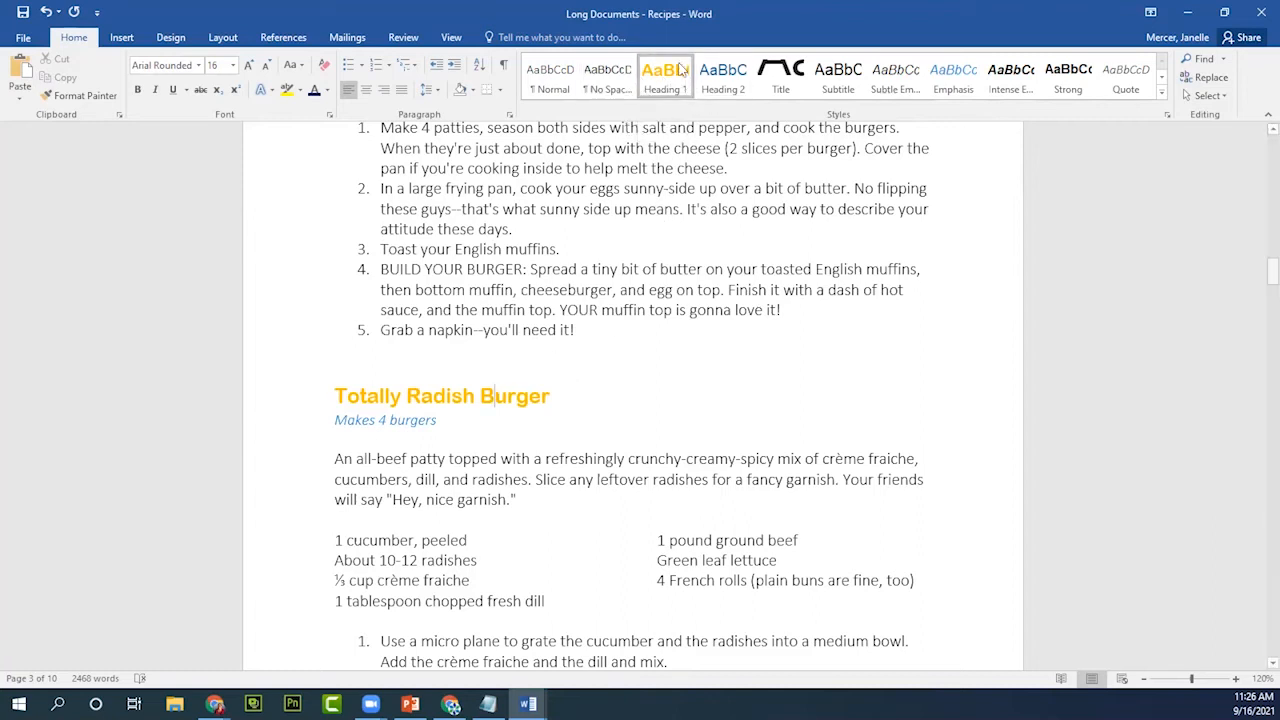
pyautogui.scroll(-9, 548, 399)
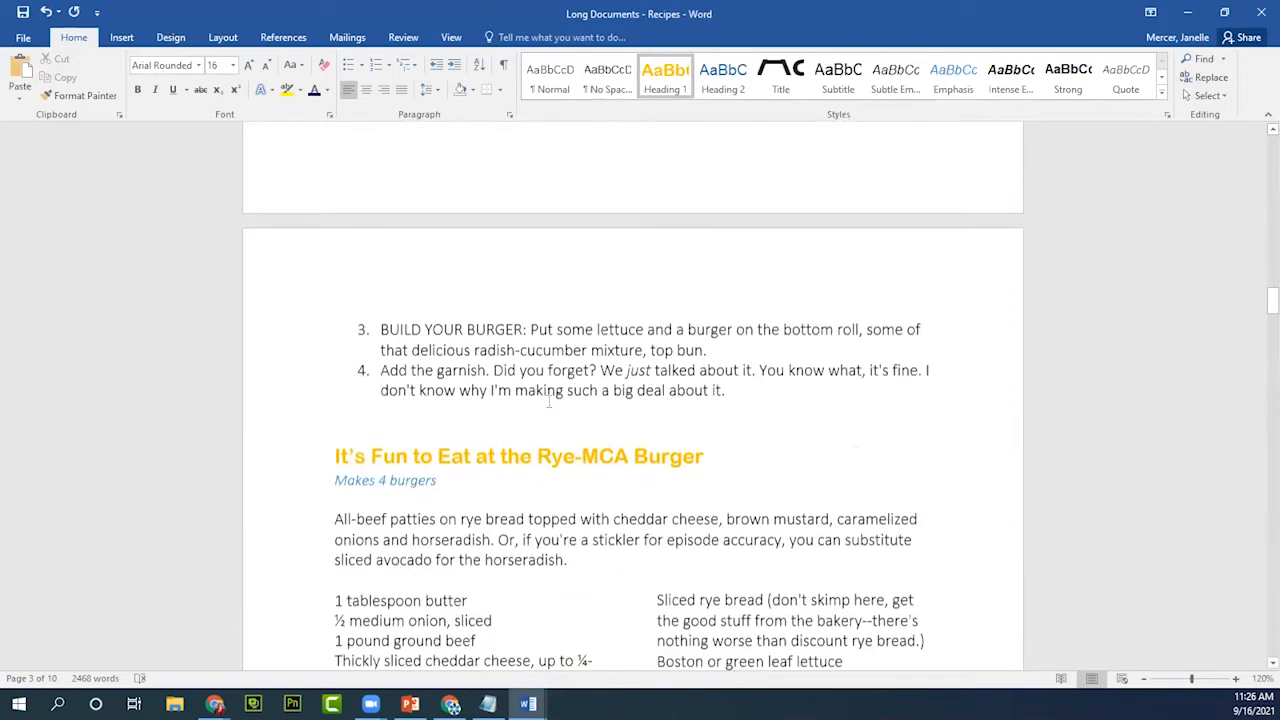
pyautogui.scroll(1, 531, 395)
pyautogui.click(531, 393)
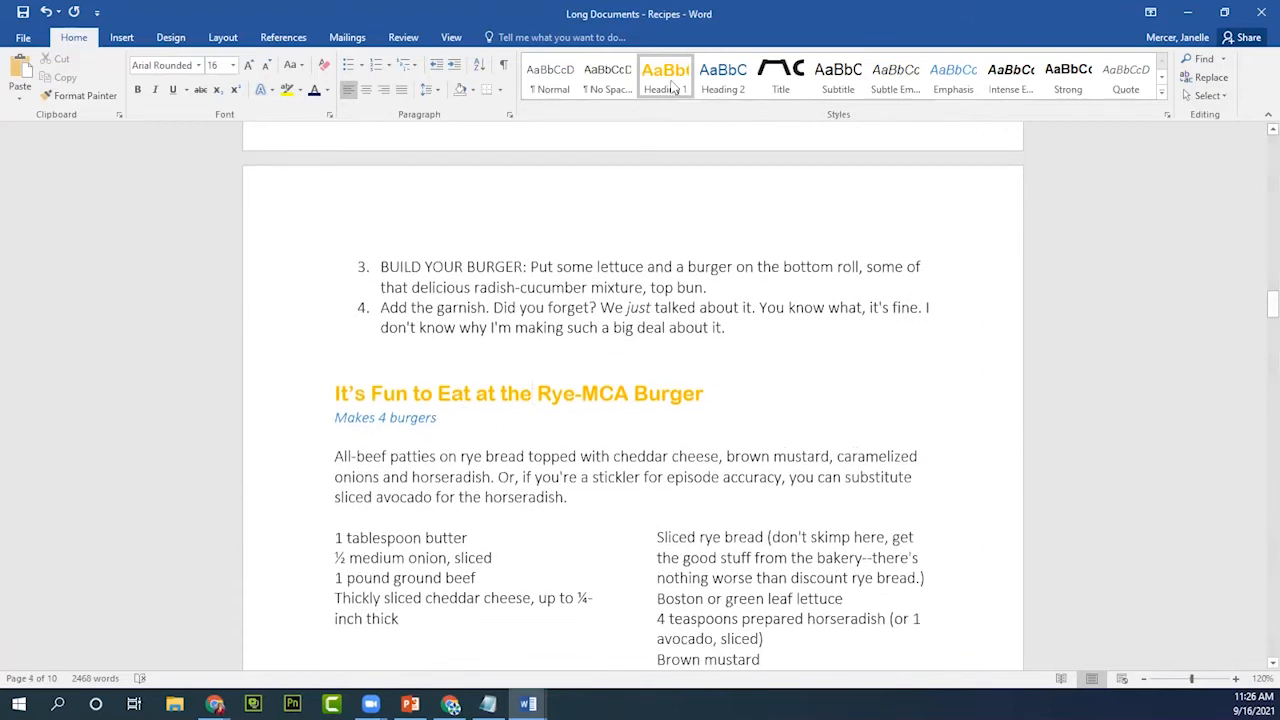
pyautogui.click(477, 393)
pyautogui.click(347, 393)
pyautogui.scroll(-10, 453, 393)
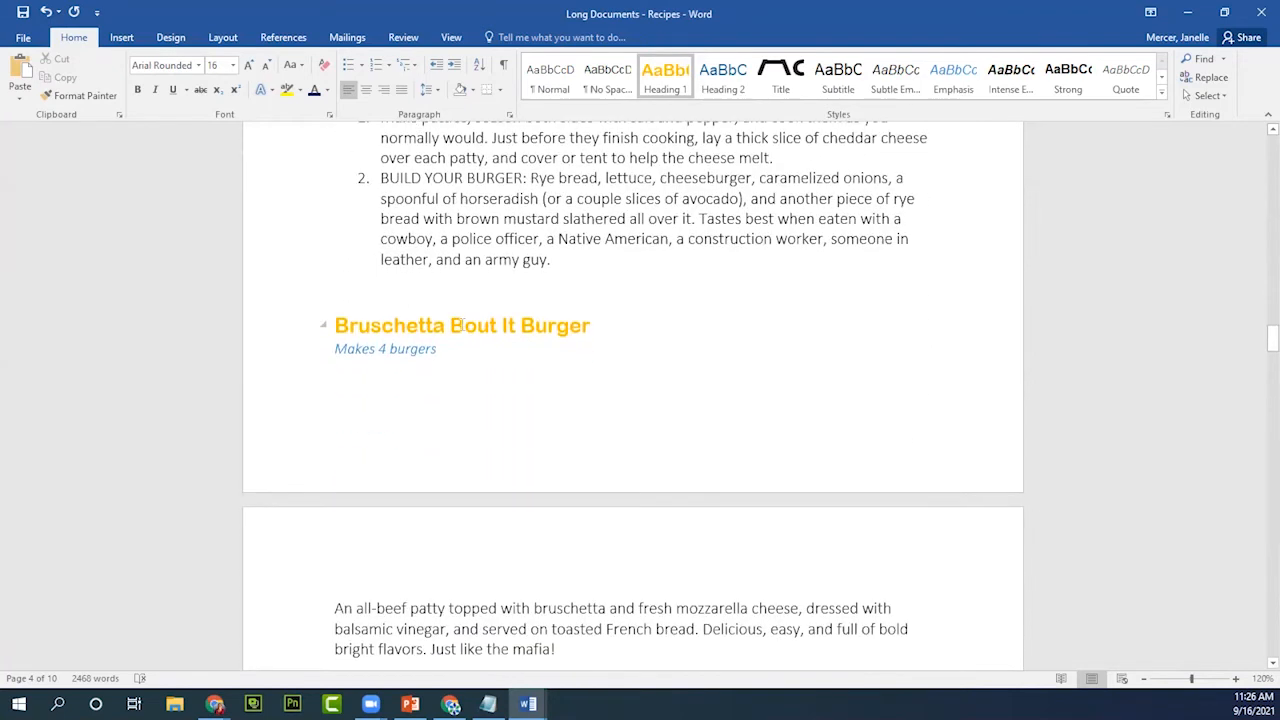
pyautogui.scroll(-8, 484, 446)
pyautogui.scroll(-3, 484, 446)
# Modify the Emphasis style, used for the "Makes 4 burgers" line under the Eggers Can't Be Cheesers Burger title, to use the Arial font.
pyautogui.scroll(9, 484, 446)
pyautogui.scroll(5, 484, 446)
pyautogui.moveTo(1262, 330); pyautogui.dragTo(1258, 247)
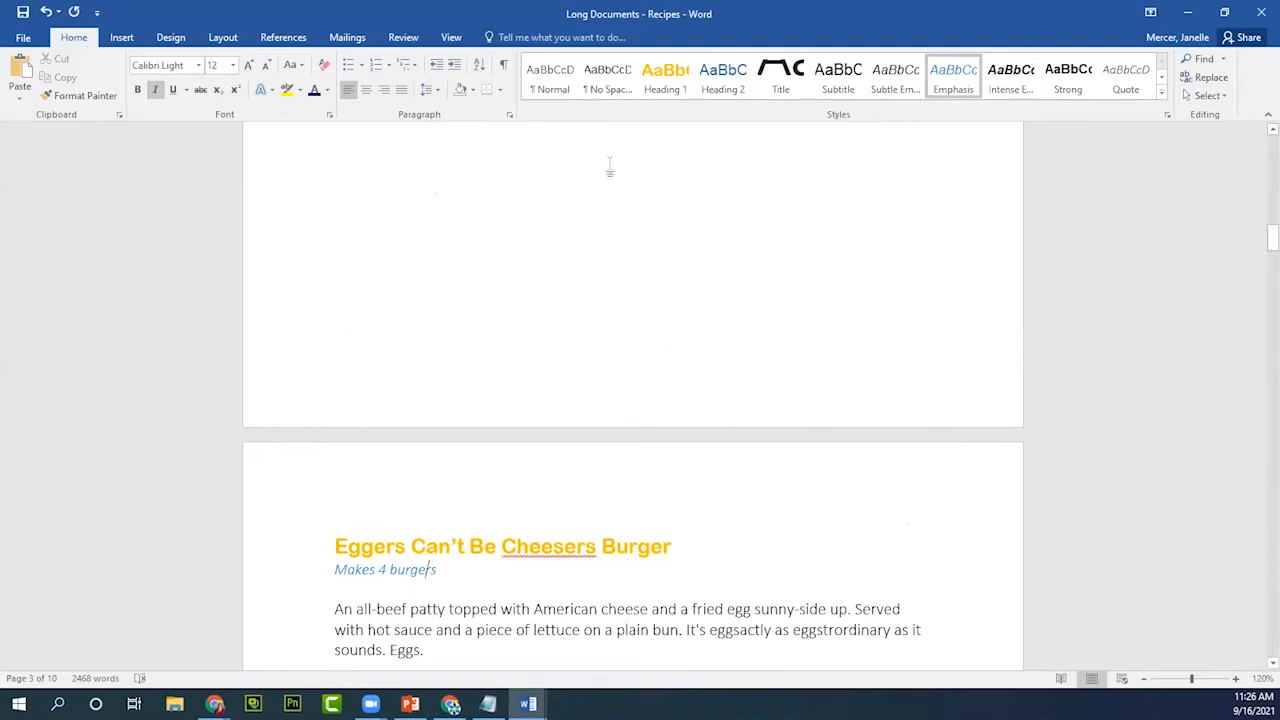
pyautogui.rightClick(942, 83)
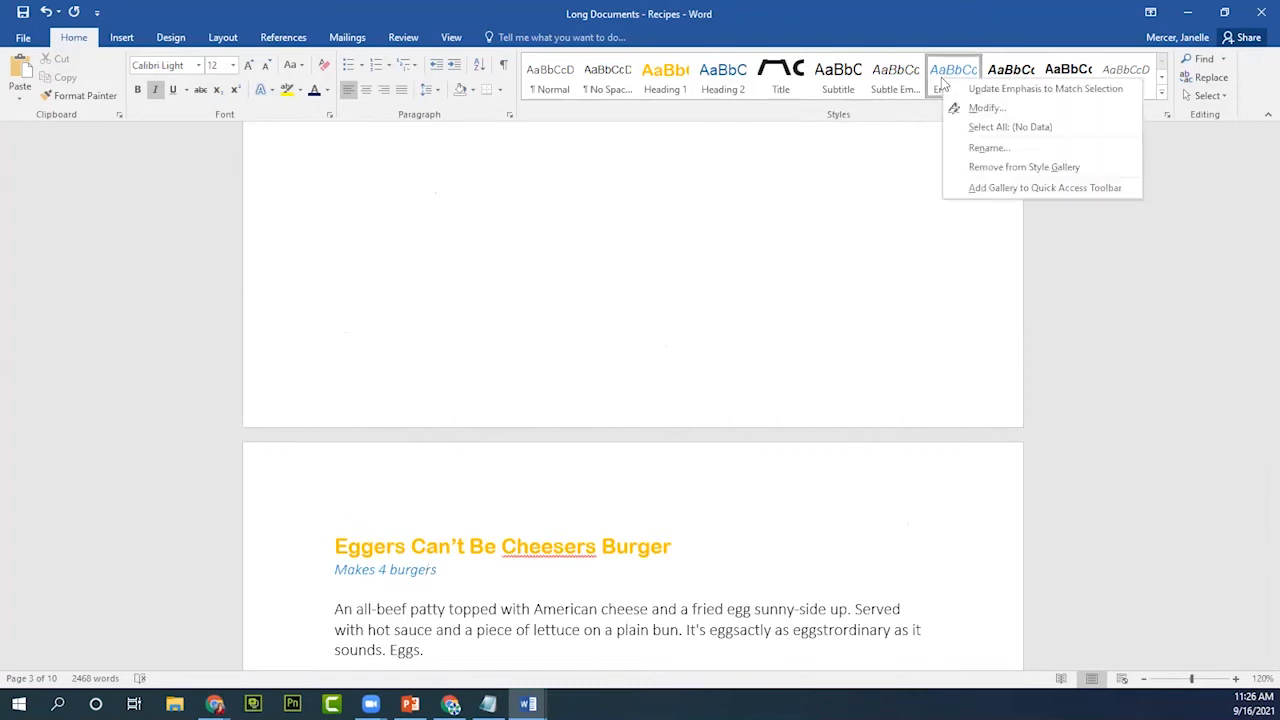
pyautogui.click(986, 107)
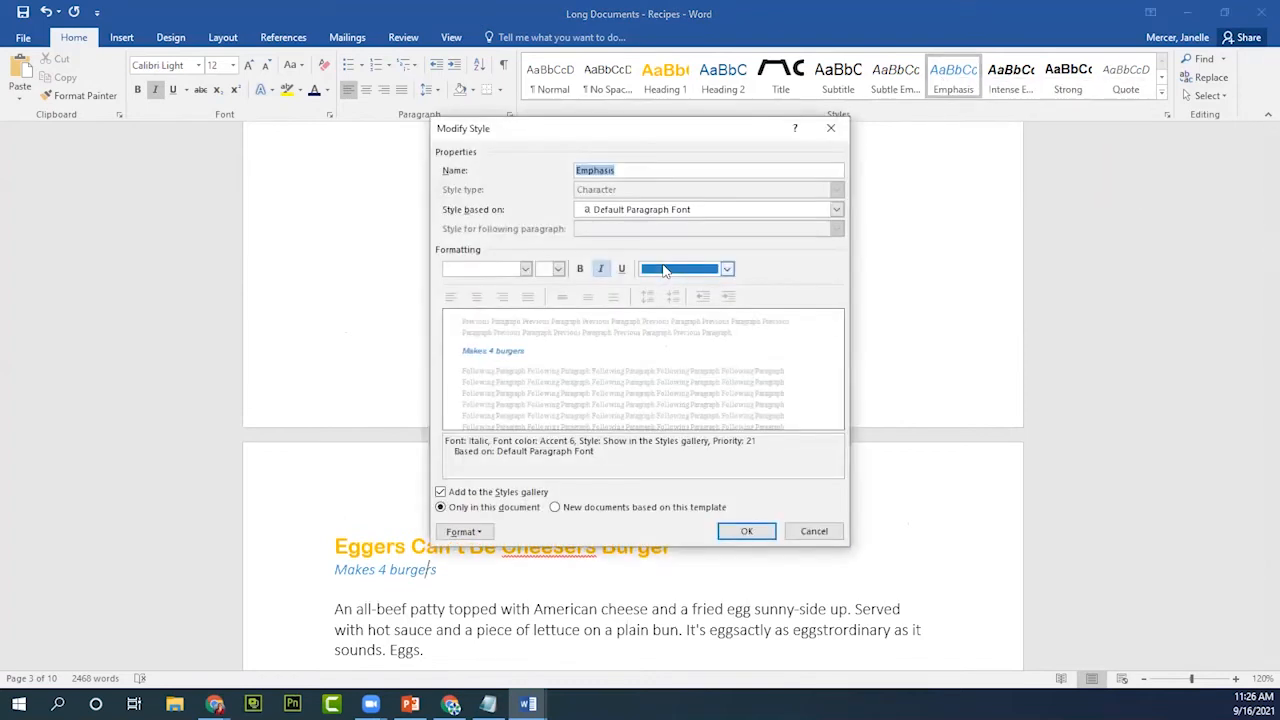
pyautogui.click(525, 270)
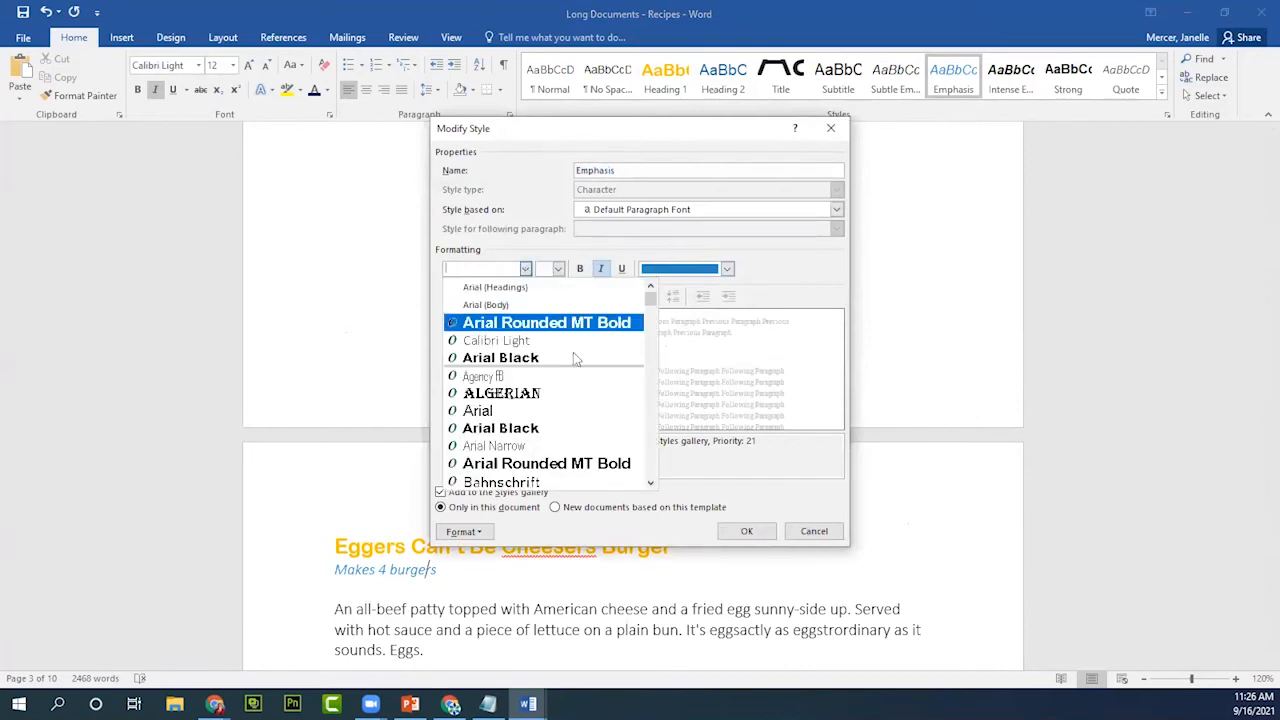
pyautogui.scroll(-1, 540, 420)
pyautogui.scroll(-1, 540, 418)
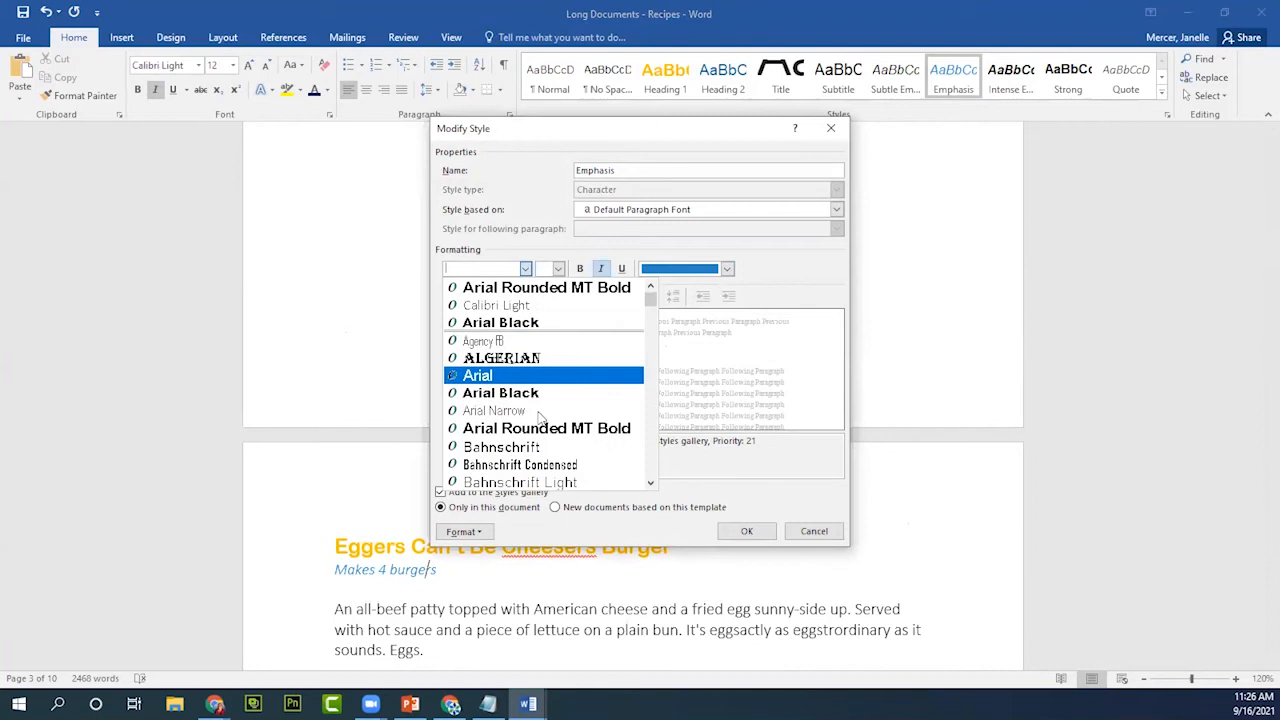
pyautogui.scroll(2, 540, 418)
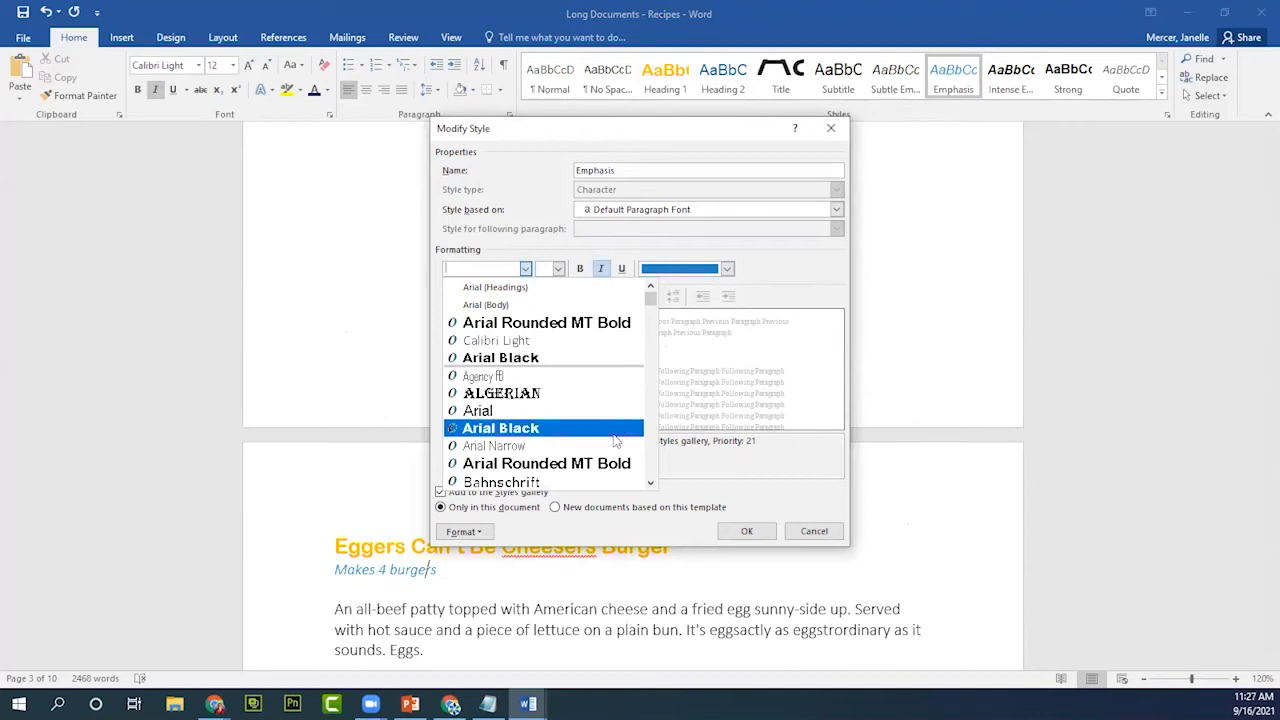
pyautogui.scroll(-1, 617, 440)
pyautogui.scroll(-3, 617, 440)
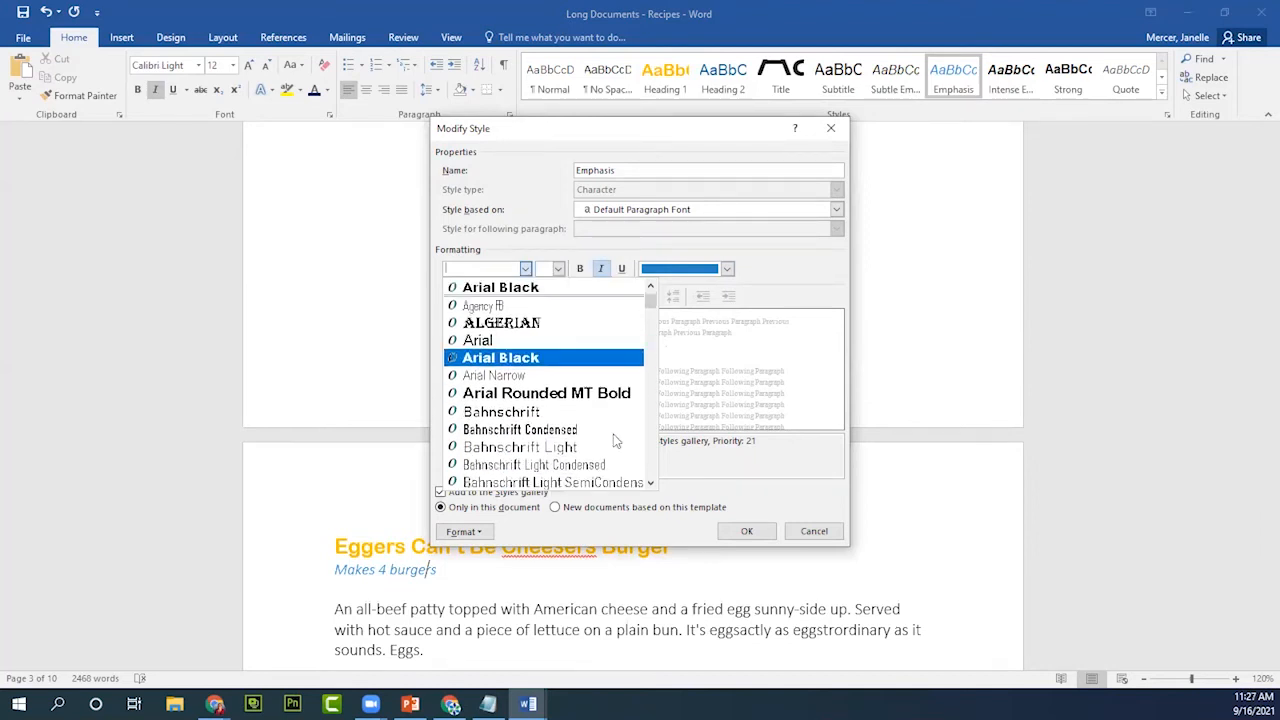
pyautogui.scroll(4, 617, 440)
pyautogui.write('And')
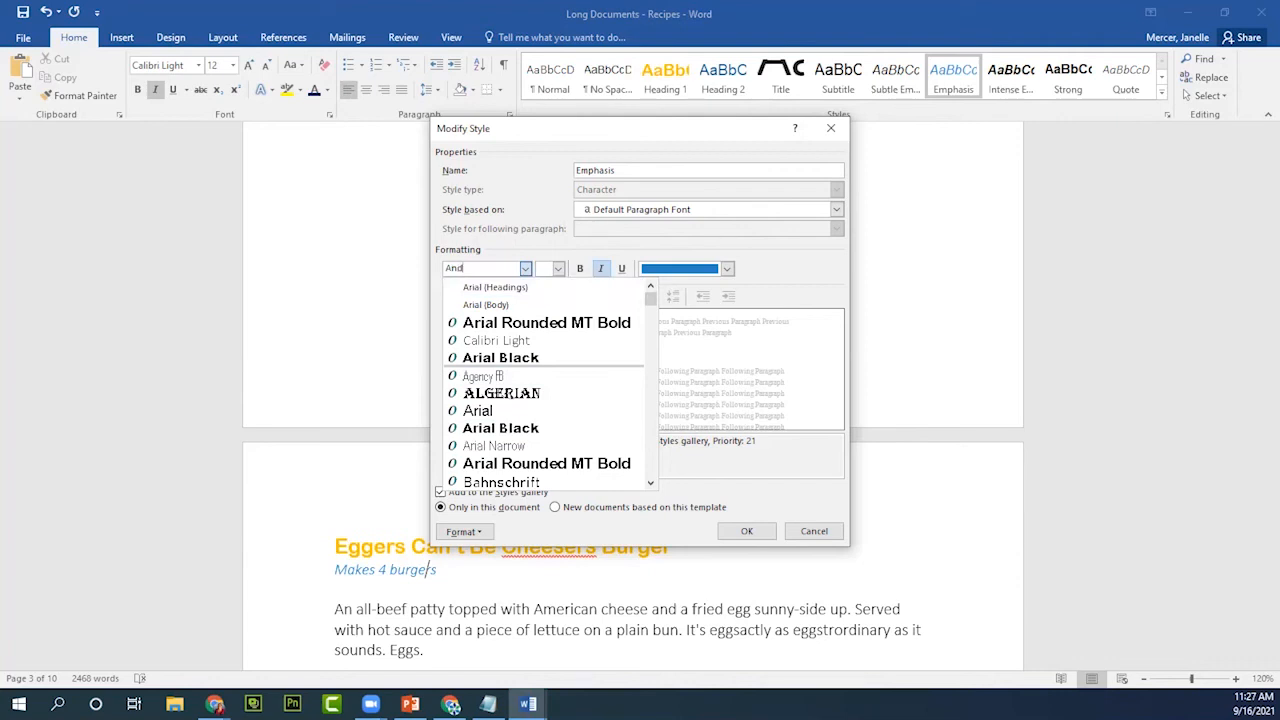
pyautogui.click(487, 412)
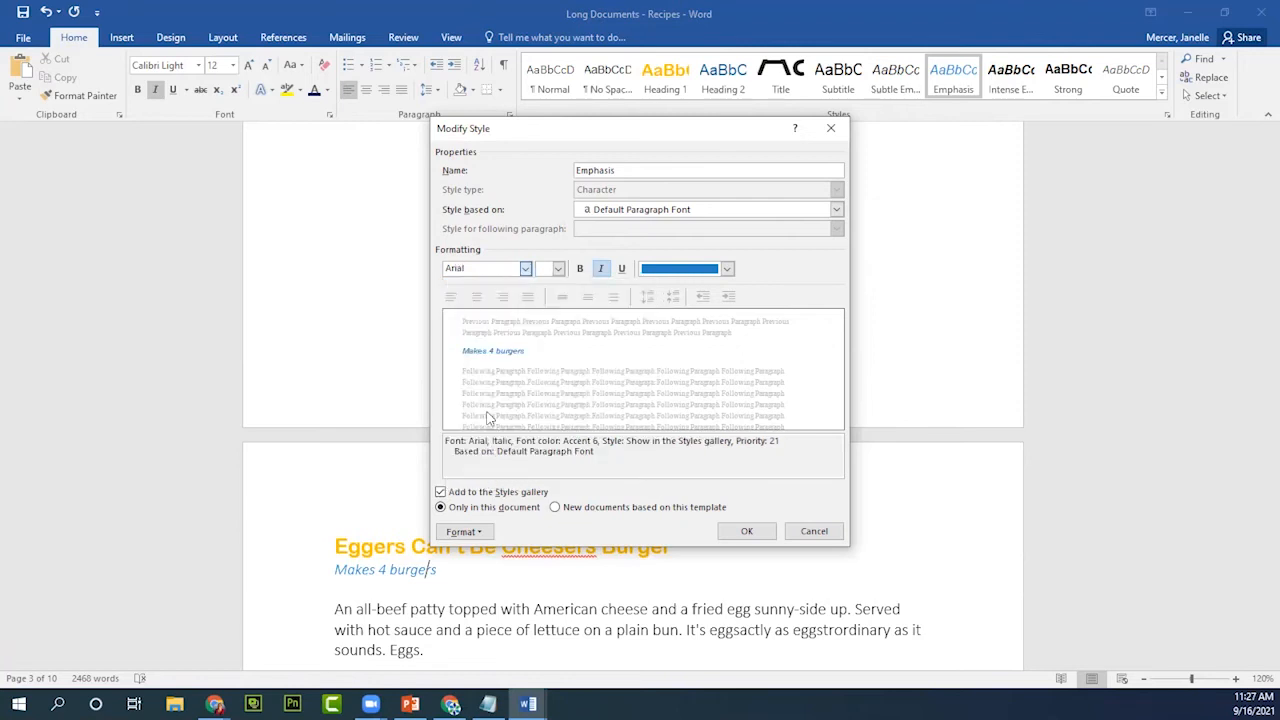
pyautogui.click(759, 538)
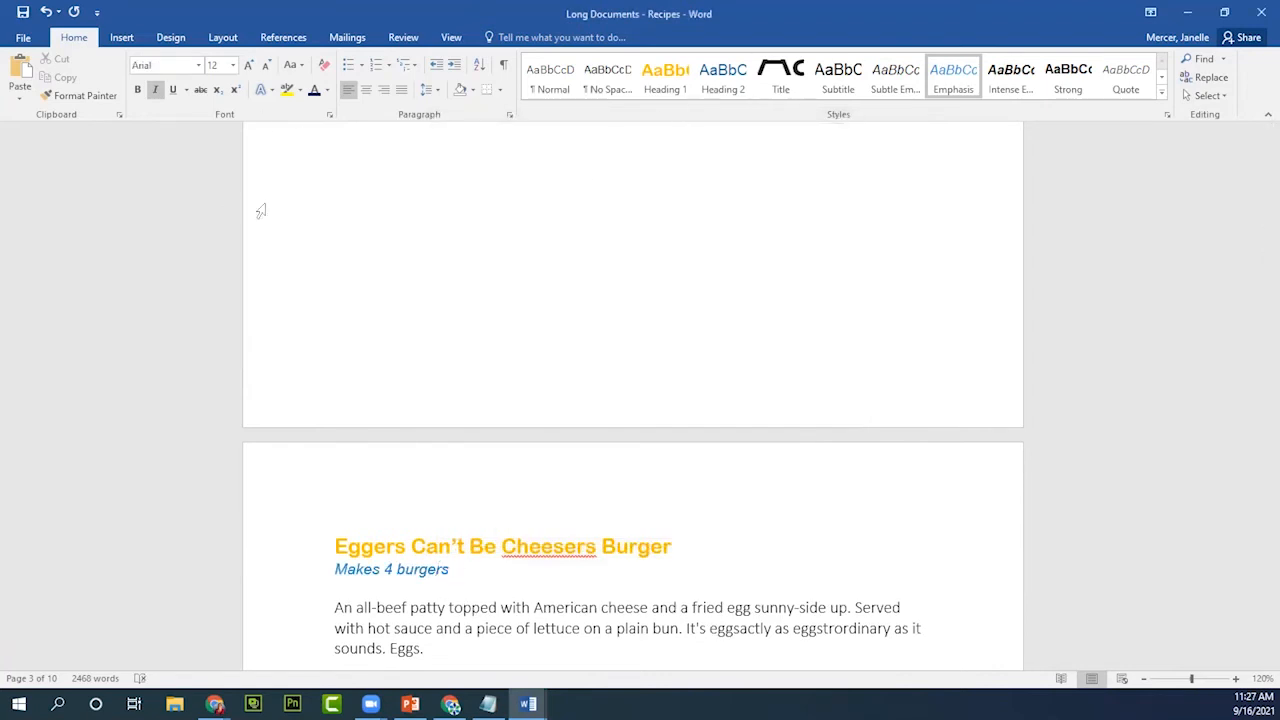
# Open the Emphasis style's formatting settings for modification.
pyautogui.rightClick(975, 84)
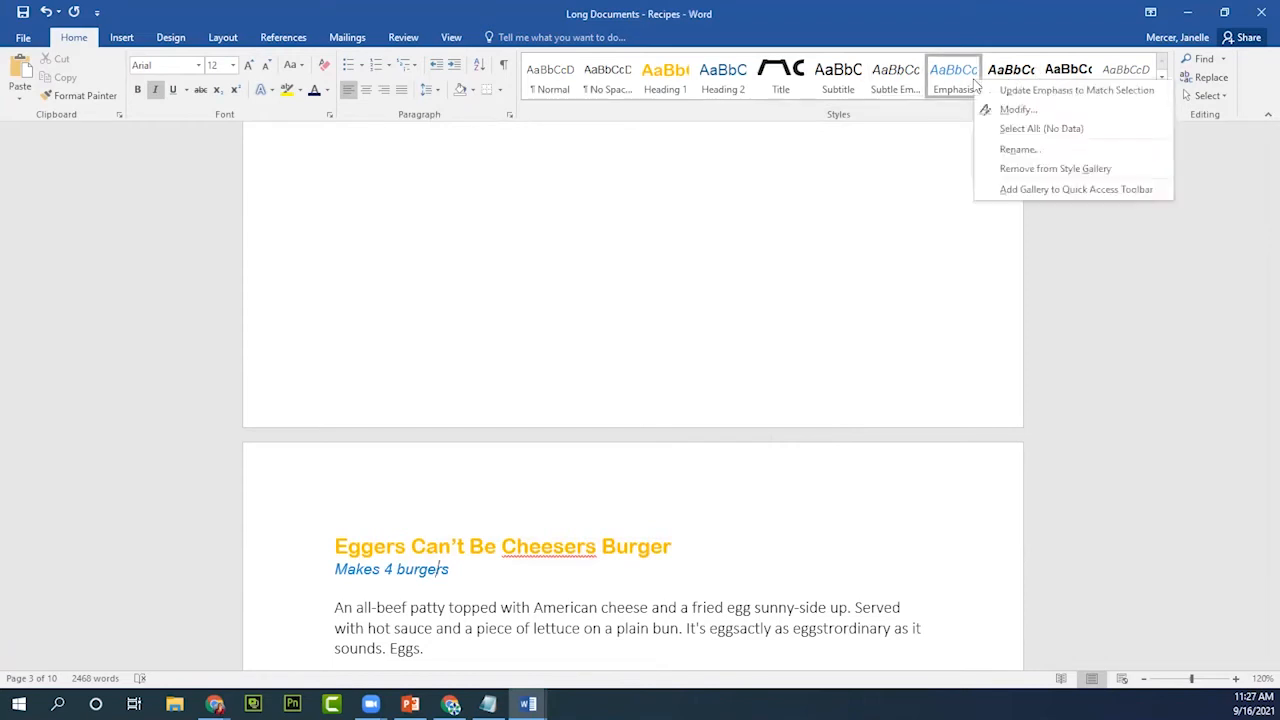
pyautogui.click(1015, 109)
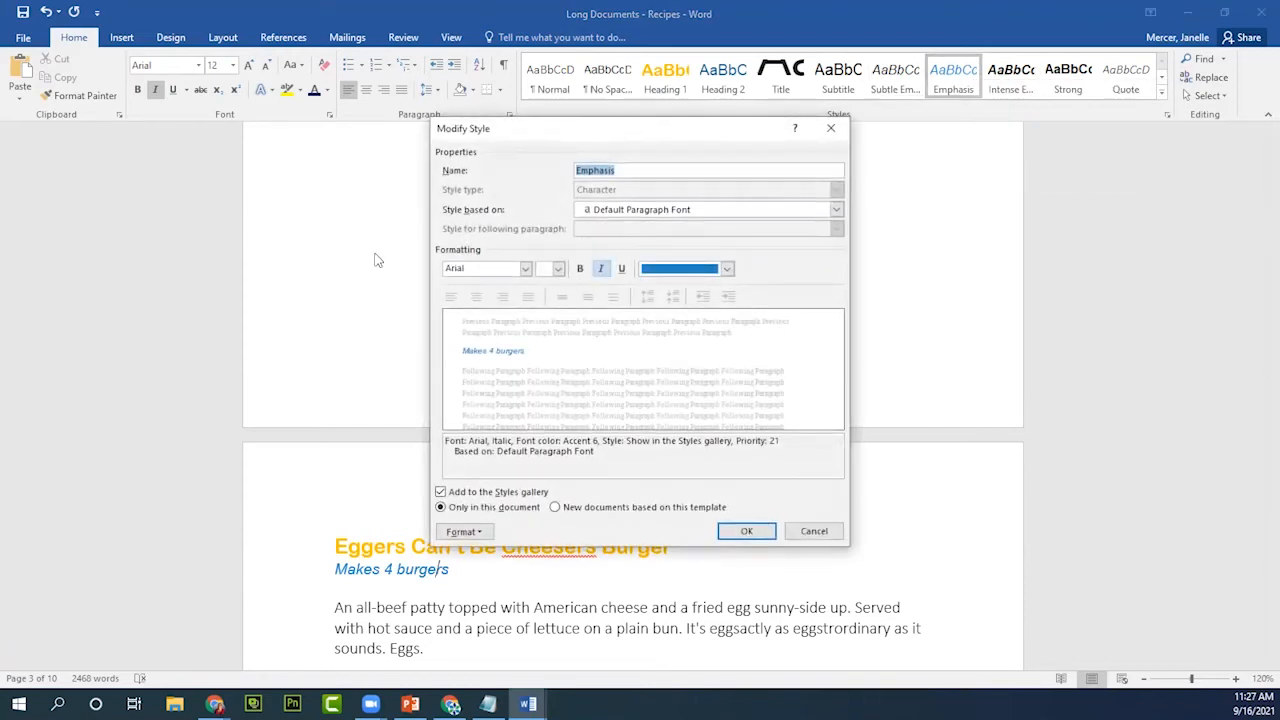
# Try the standard yellow as the Emphasis style's font colour.
pyautogui.click(727, 269)
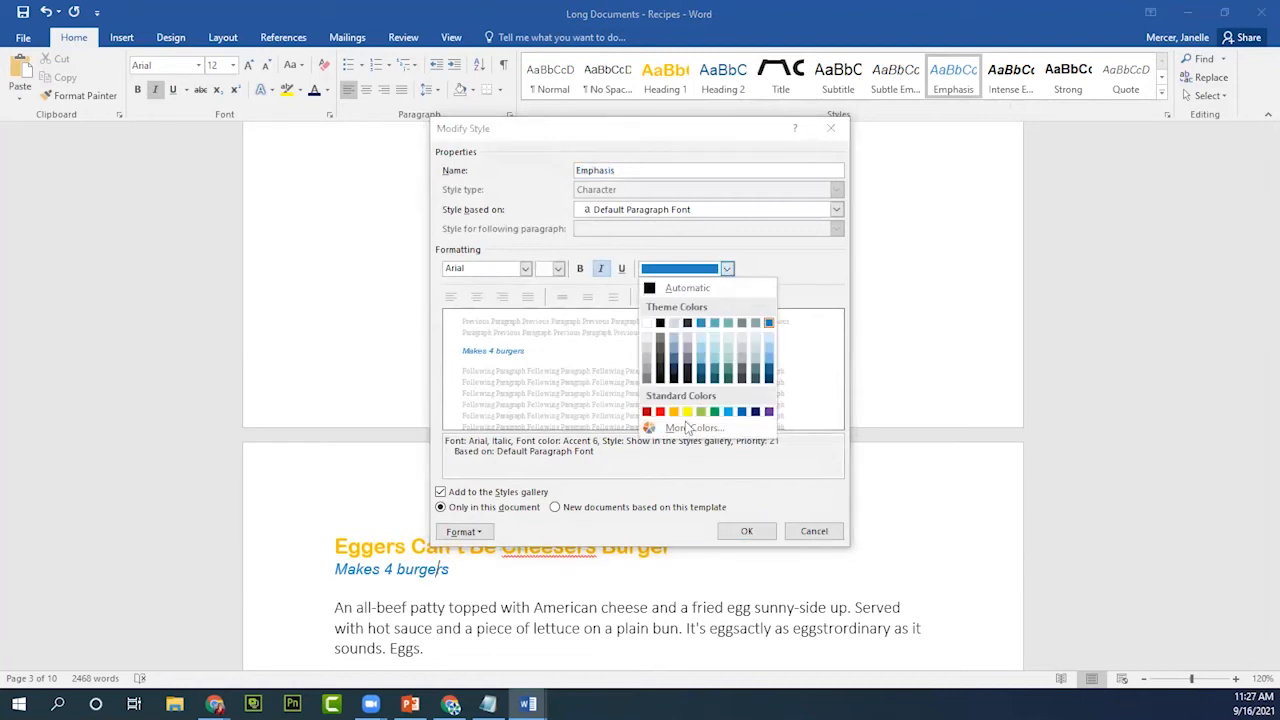
pyautogui.click(690, 429)
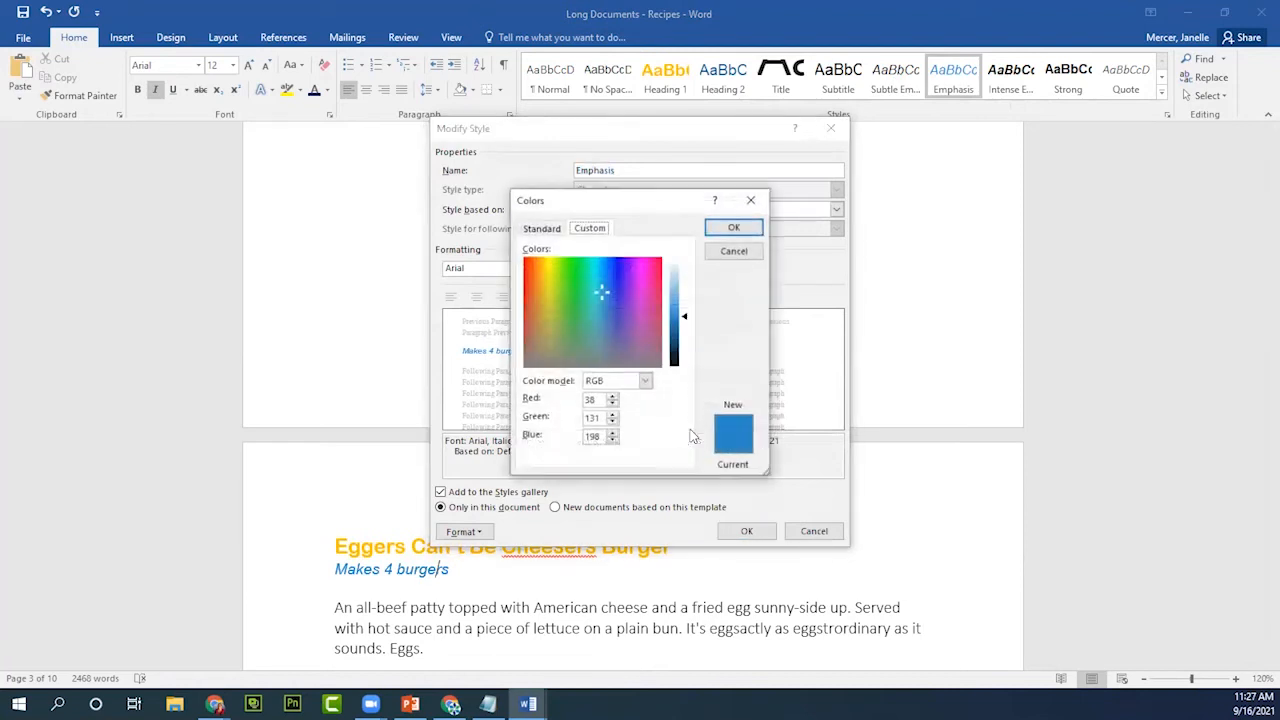
pyautogui.click(541, 228)
pyautogui.click(737, 251)
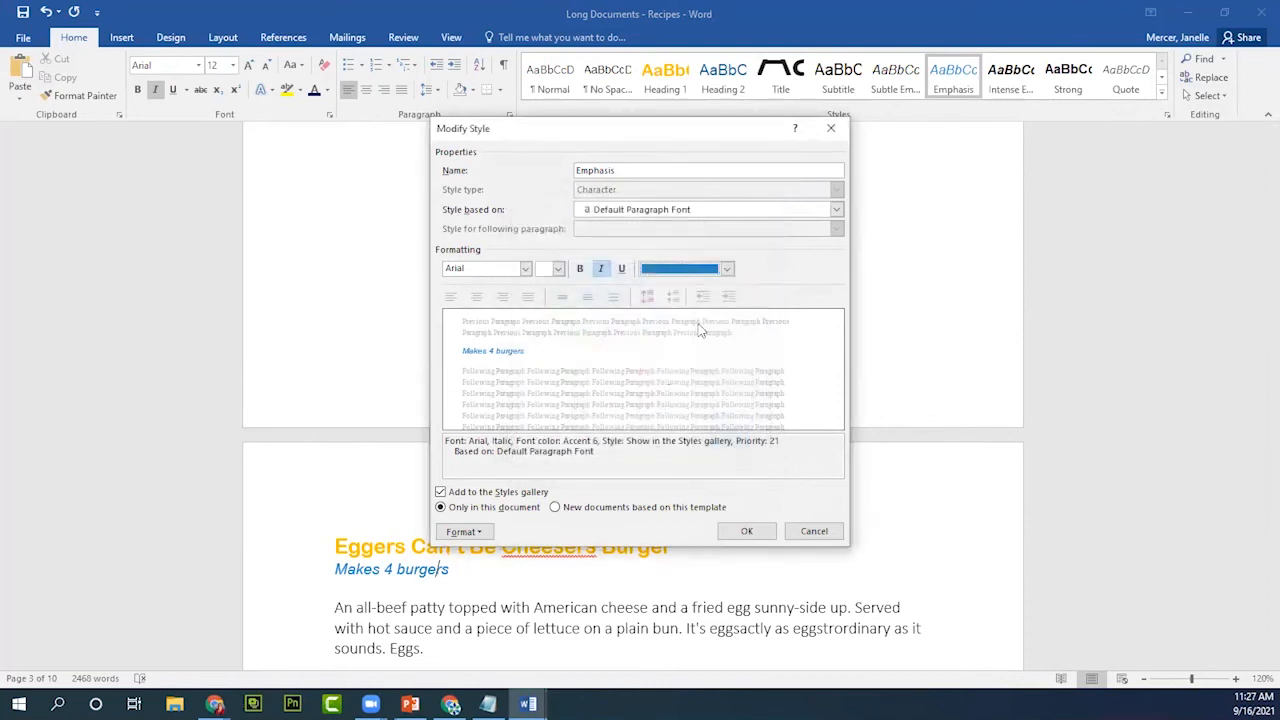
pyautogui.click(727, 269)
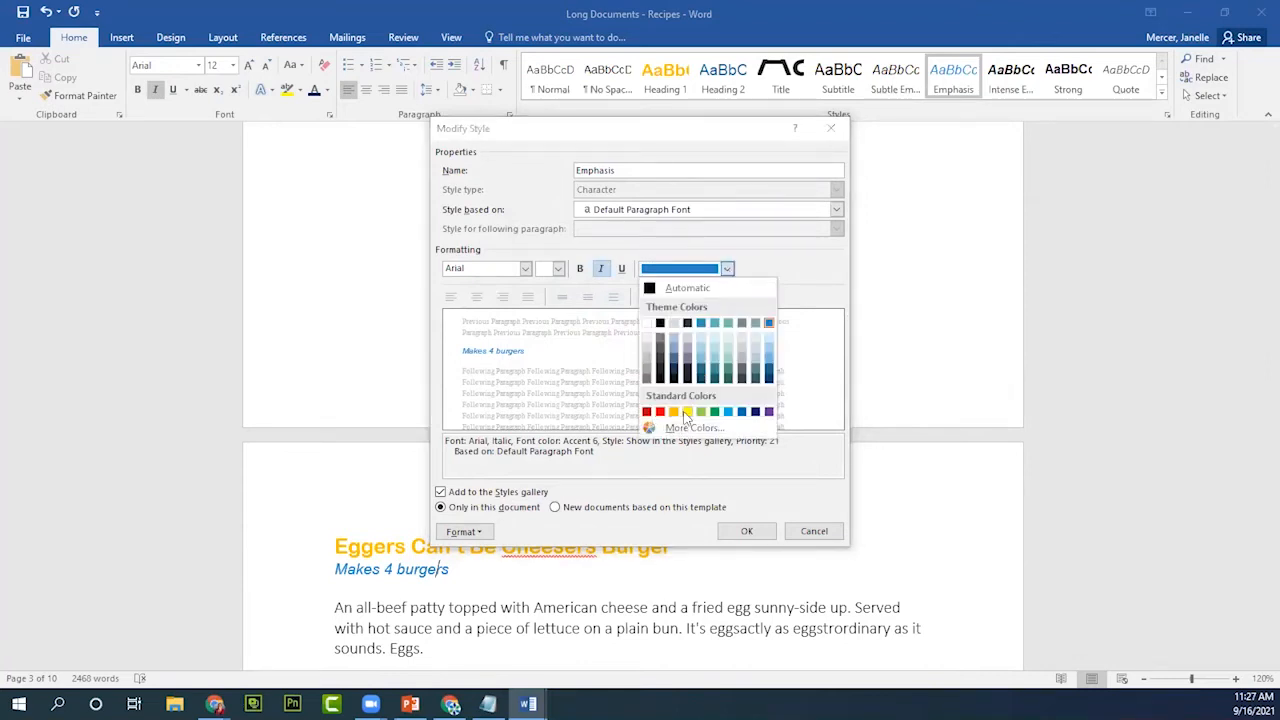
pyautogui.click(687, 412)
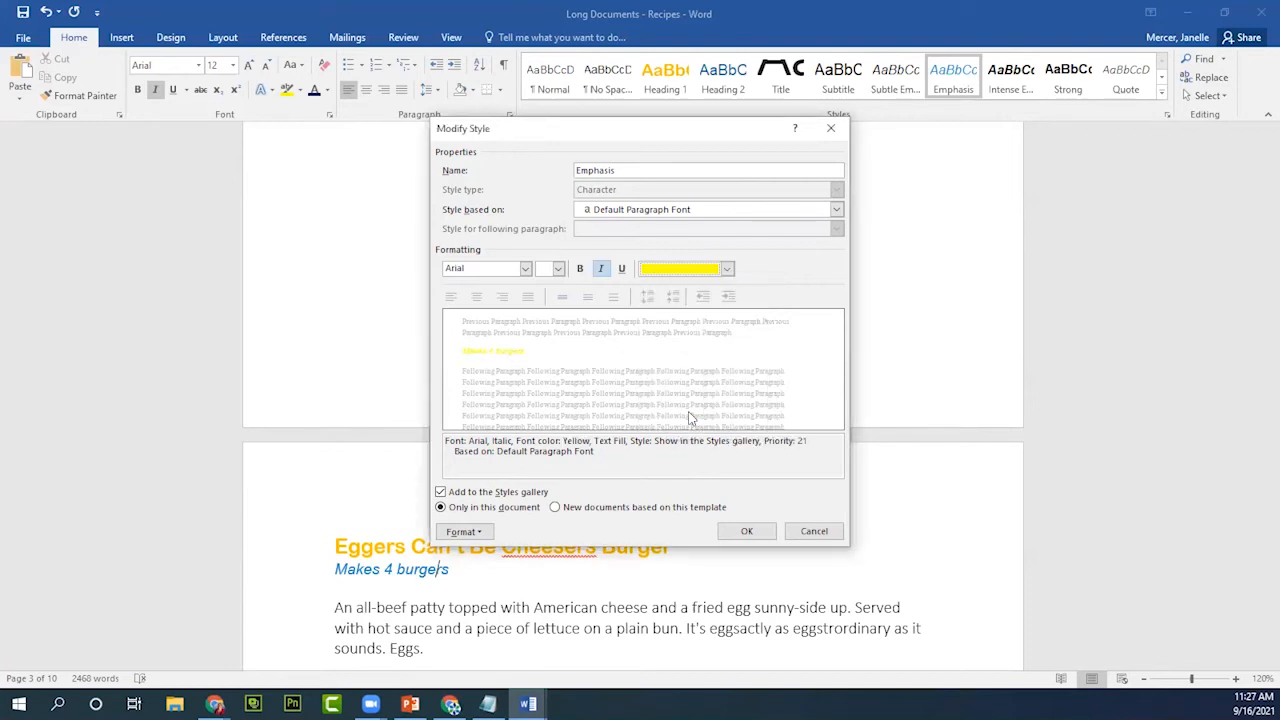
# Set the Emphasis style's font colour to the light orange RGB(255,204,102) and apply the style change.
pyautogui.click(727, 269)
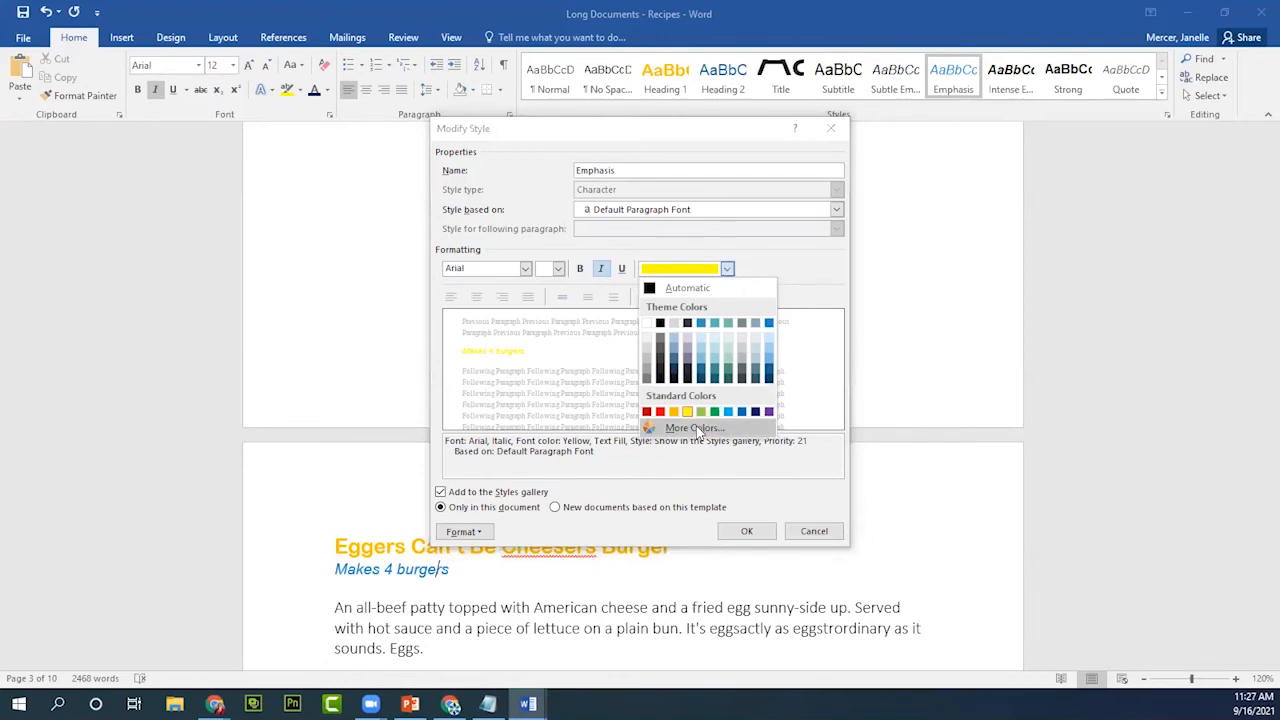
pyautogui.click(694, 428)
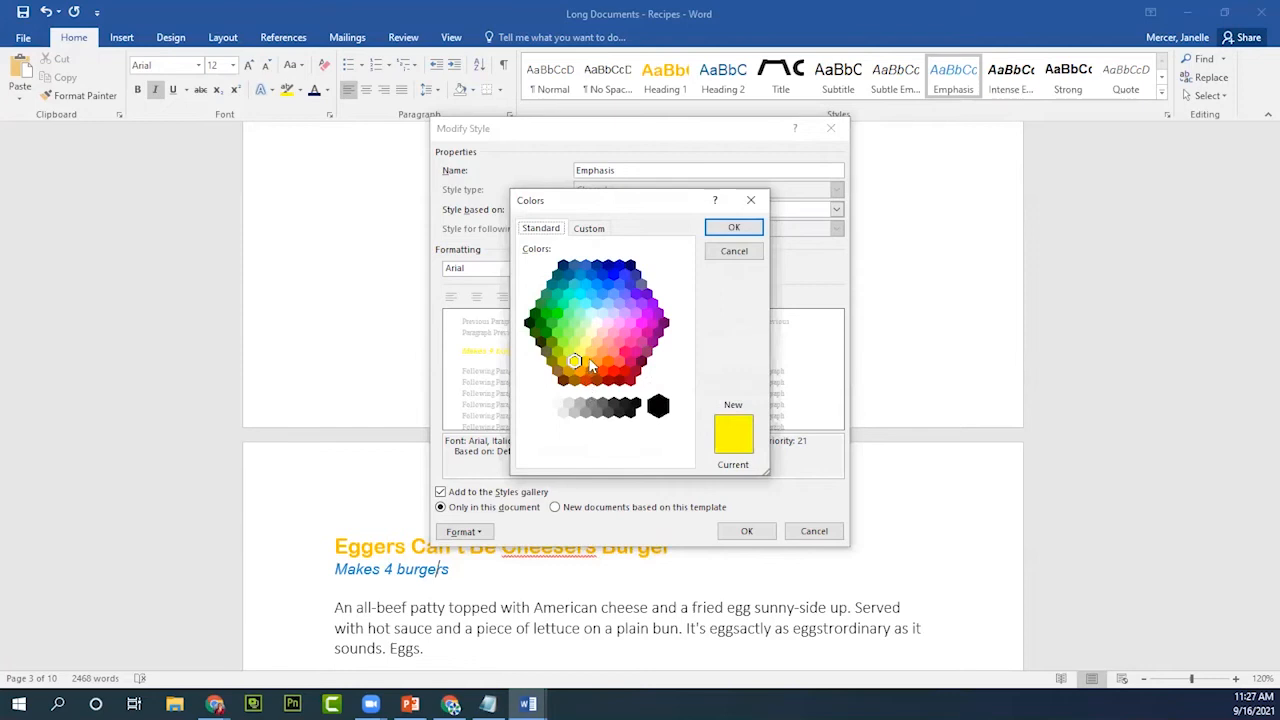
pyautogui.click(586, 361)
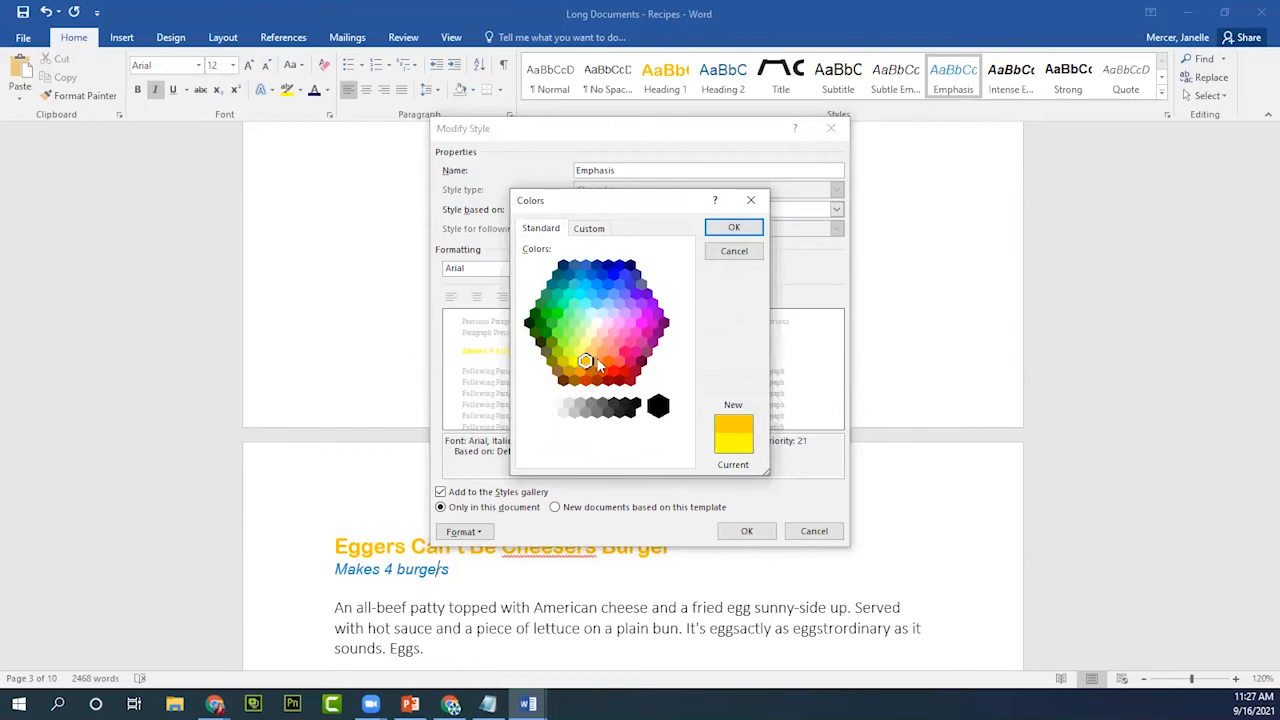
pyautogui.click(592, 351)
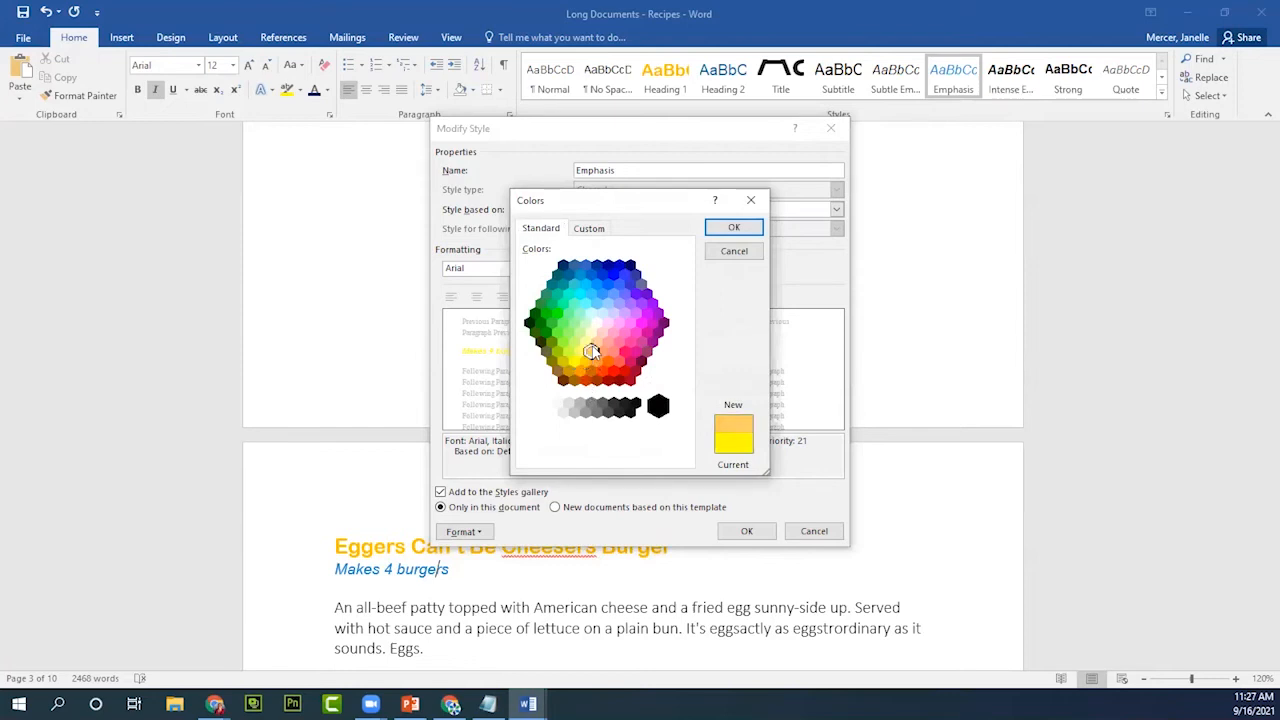
pyautogui.click(734, 229)
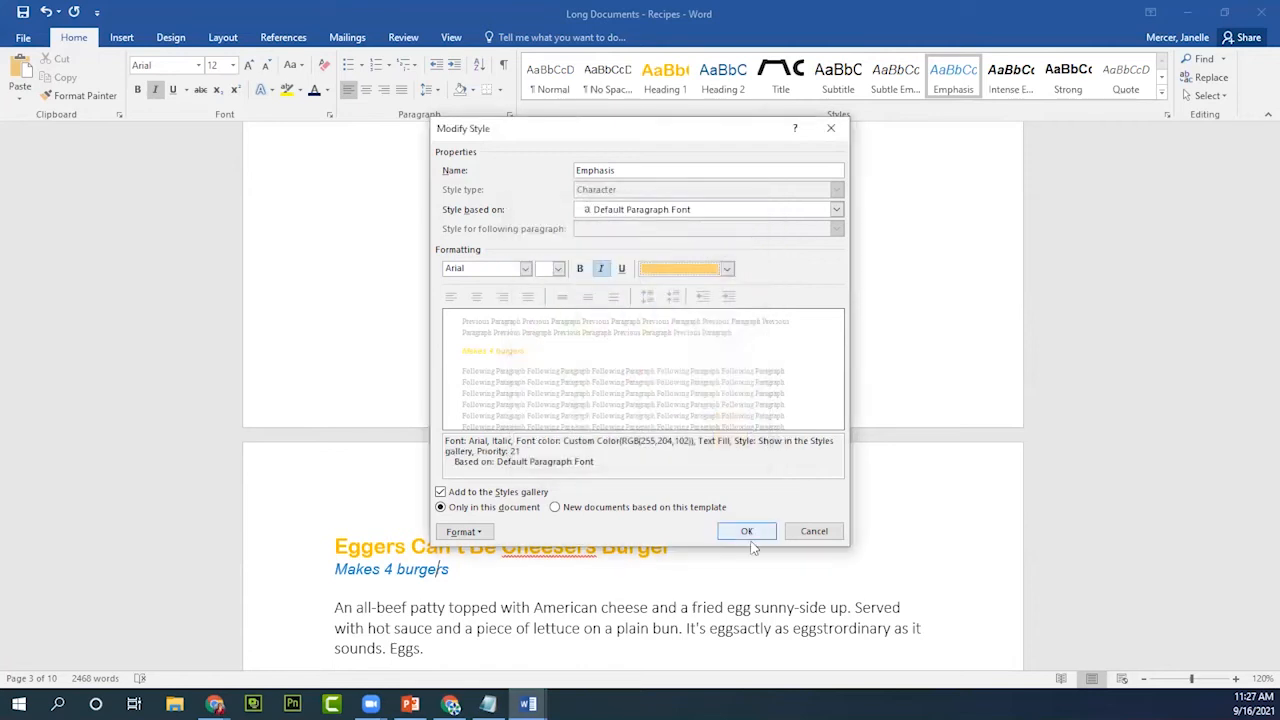
pyautogui.click(748, 531)
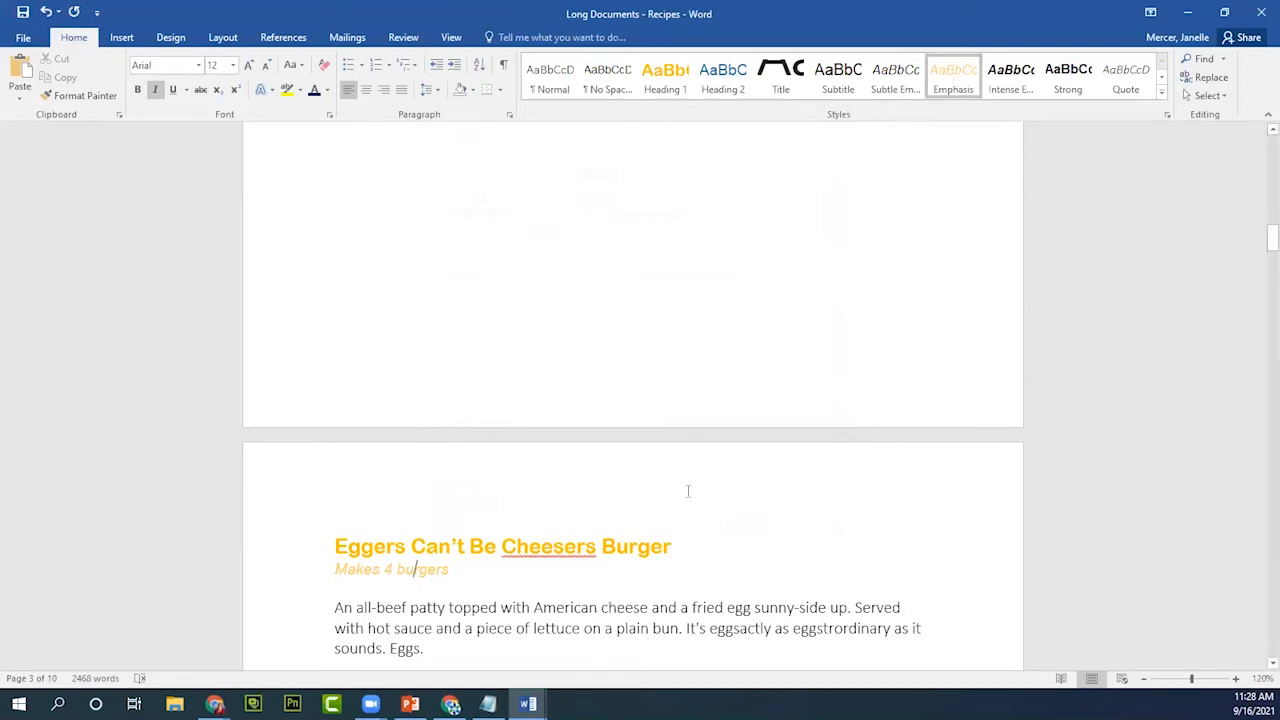
# Examine the styles applied to the title, "Makes 4 burgers" line and description of the Eggers Can't Be Cheesers Burger recipe.
pyautogui.moveTo(452, 568); pyautogui.dragTo(337, 570)
pyautogui.click(367, 585)
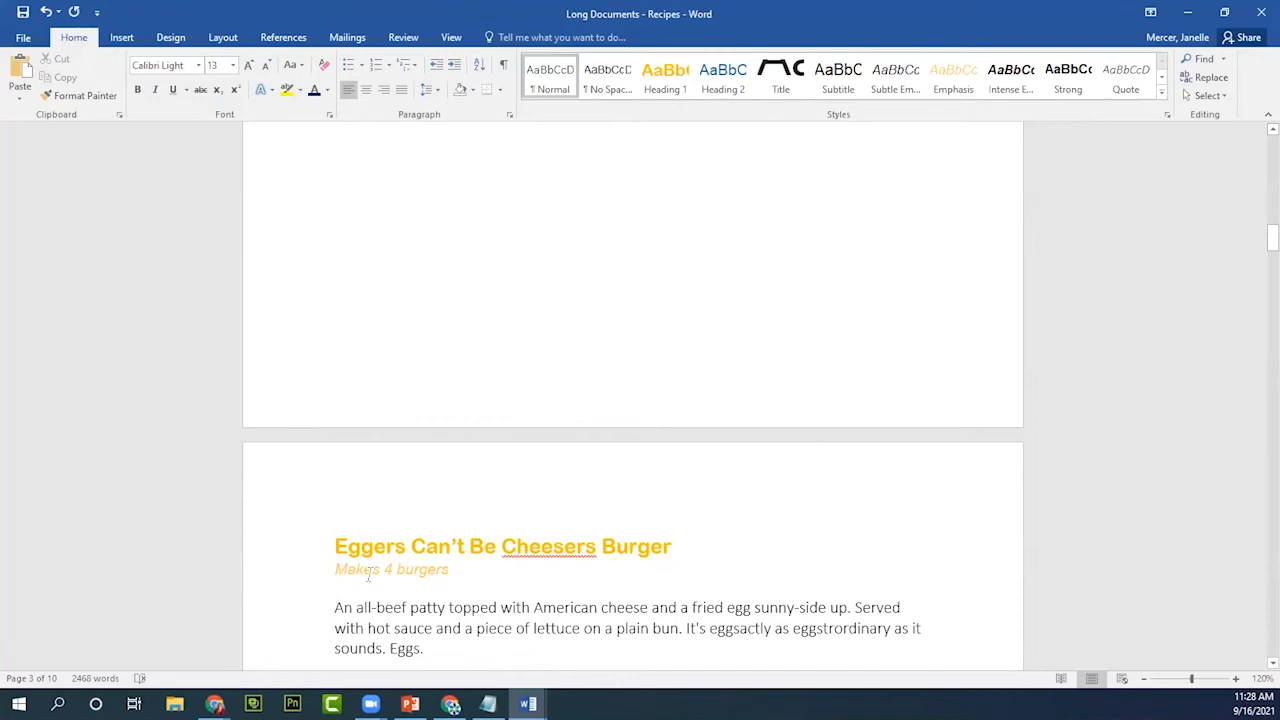
pyautogui.scroll(-7, 369, 573)
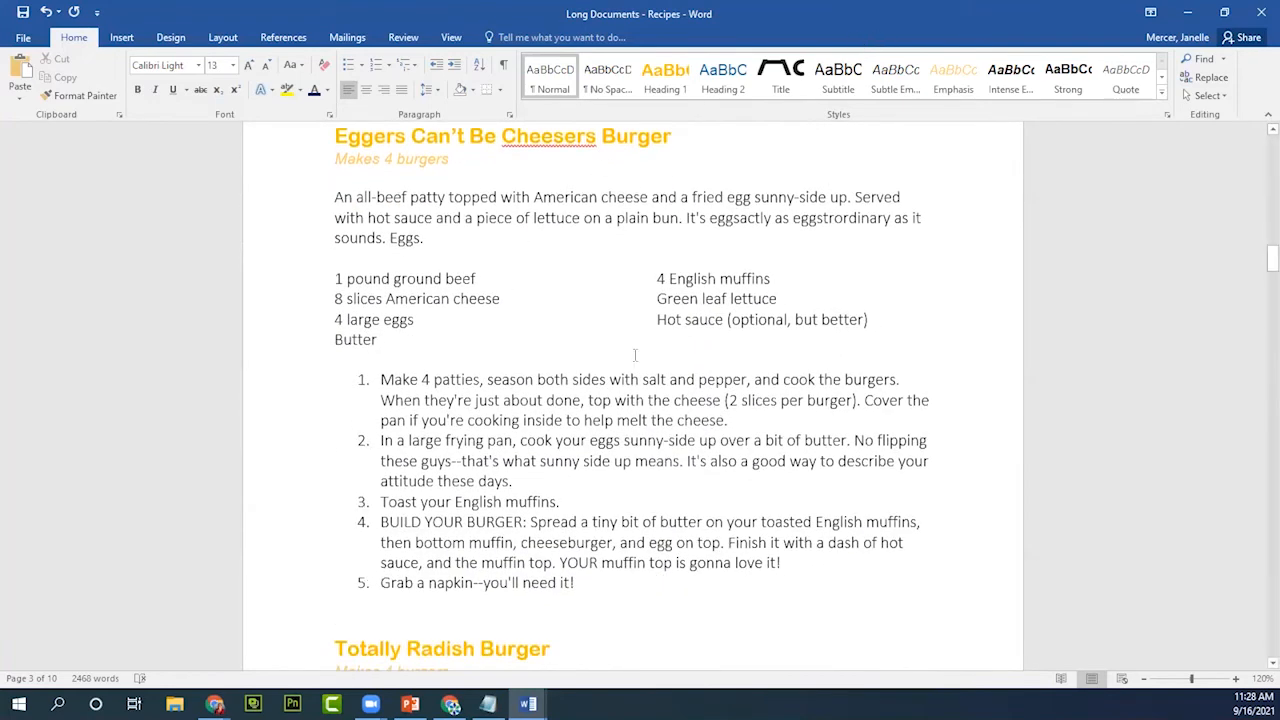
pyautogui.scroll(5, 622, 450)
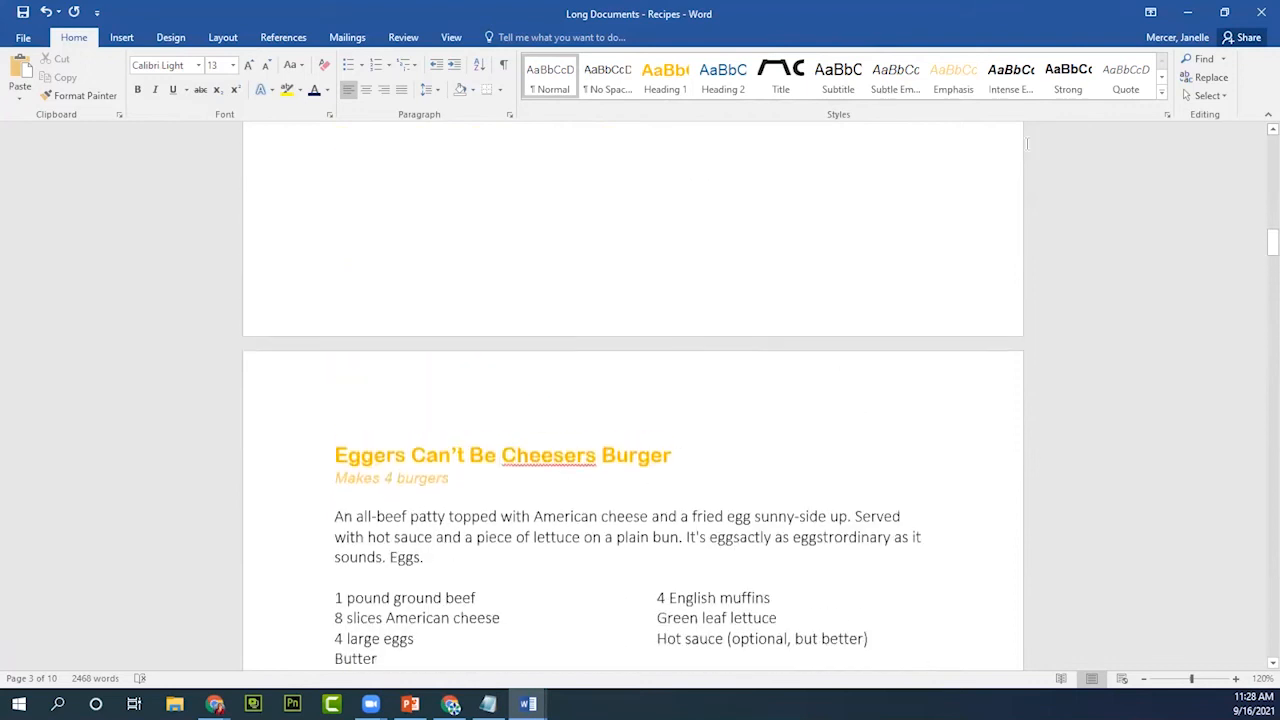
pyautogui.click(406, 478)
pyautogui.click(395, 456)
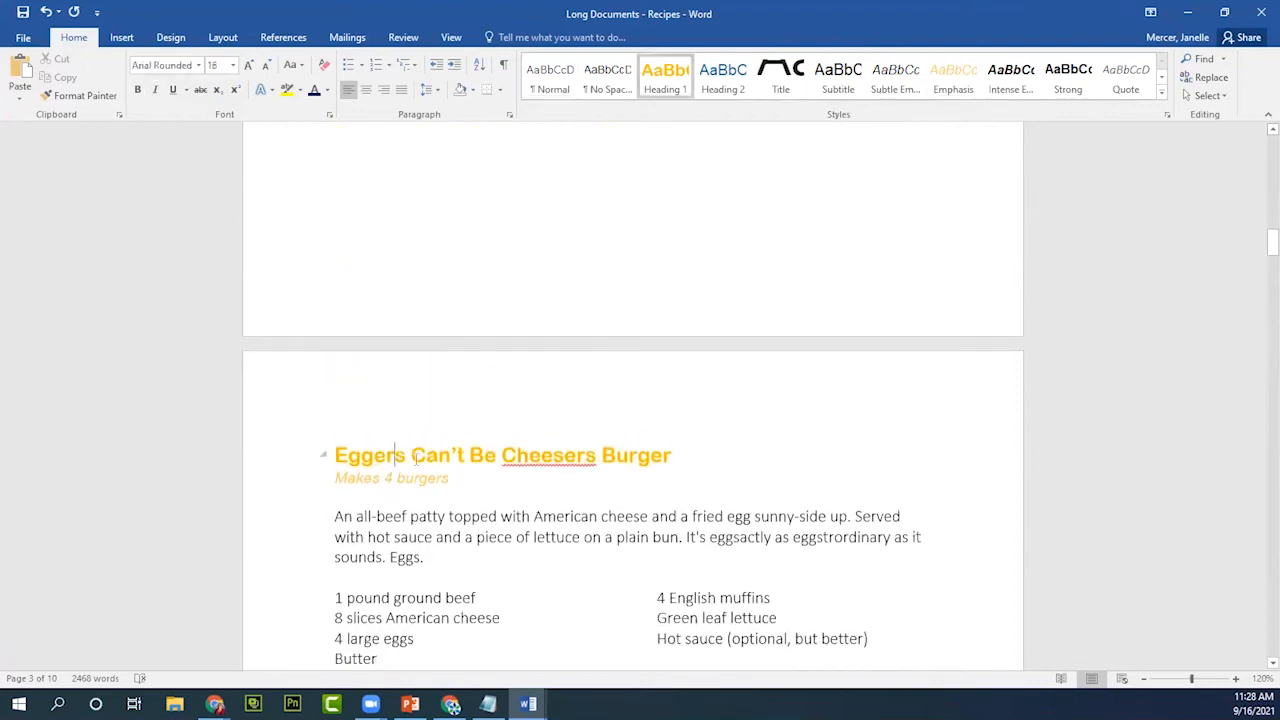
pyautogui.click(378, 516)
pyautogui.click(362, 455)
pyautogui.click(417, 455)
pyautogui.click(390, 478)
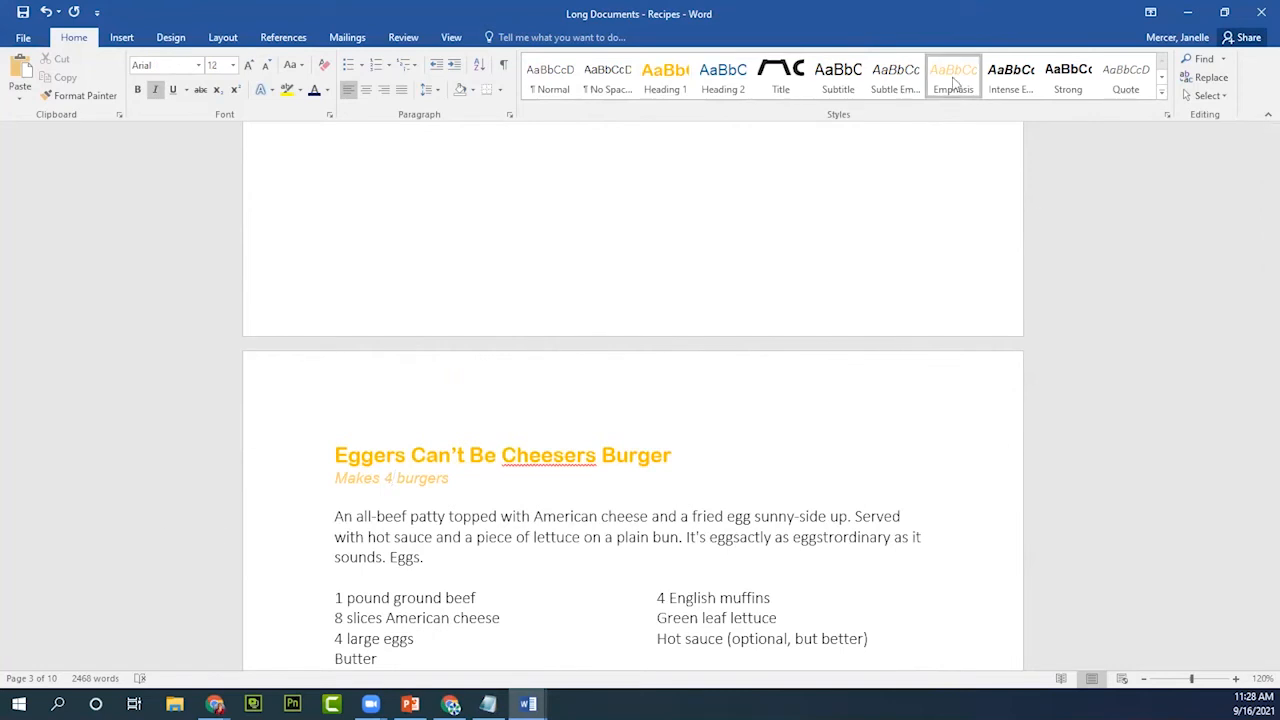
pyautogui.click(420, 478)
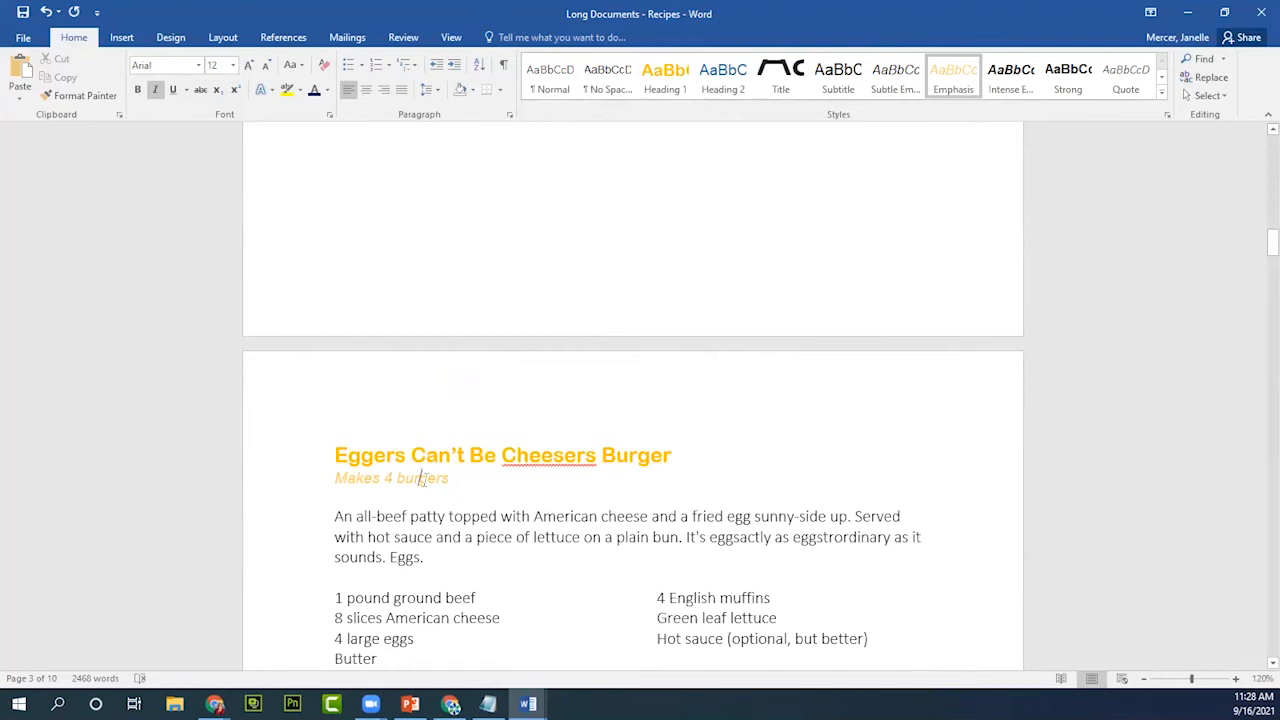
pyautogui.click(374, 557)
pyautogui.click(337, 518)
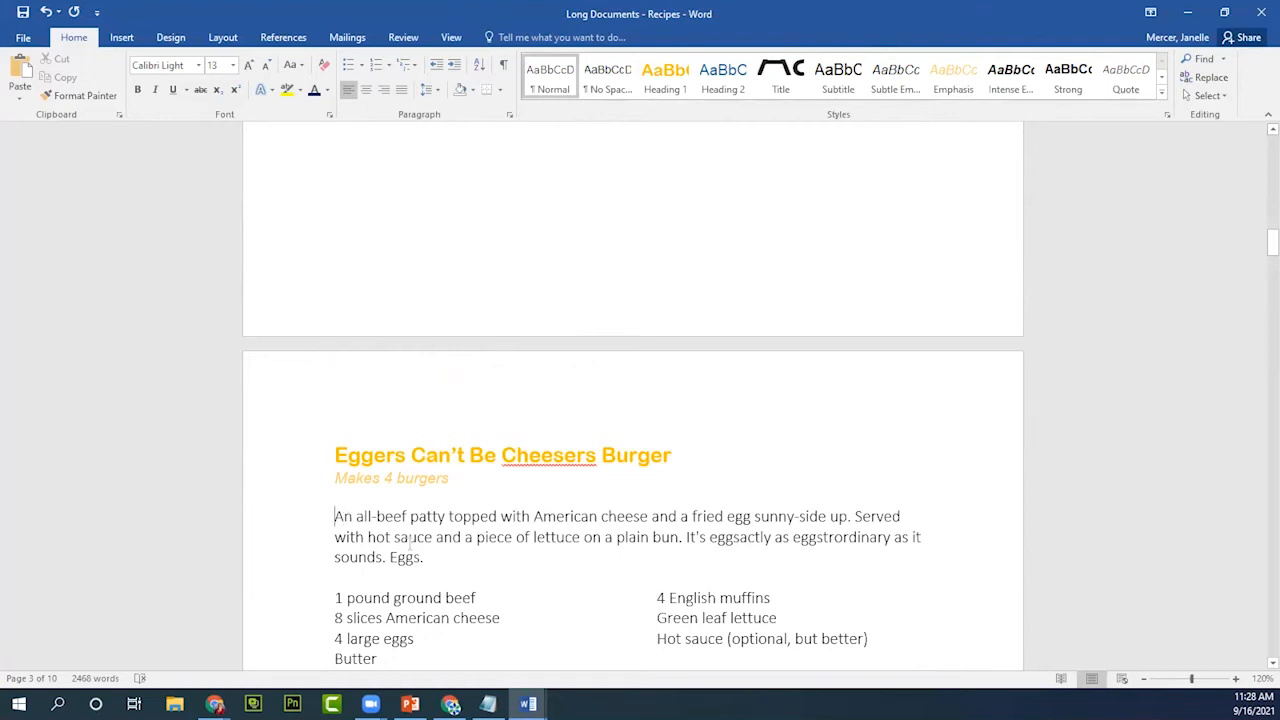
pyautogui.click(343, 516)
pyautogui.click(337, 516)
# Examine how the Bibliographical Note page leads into the Eggers Can't Be Cheesers Burger recipe page.
pyautogui.scroll(-2, 449, 580)
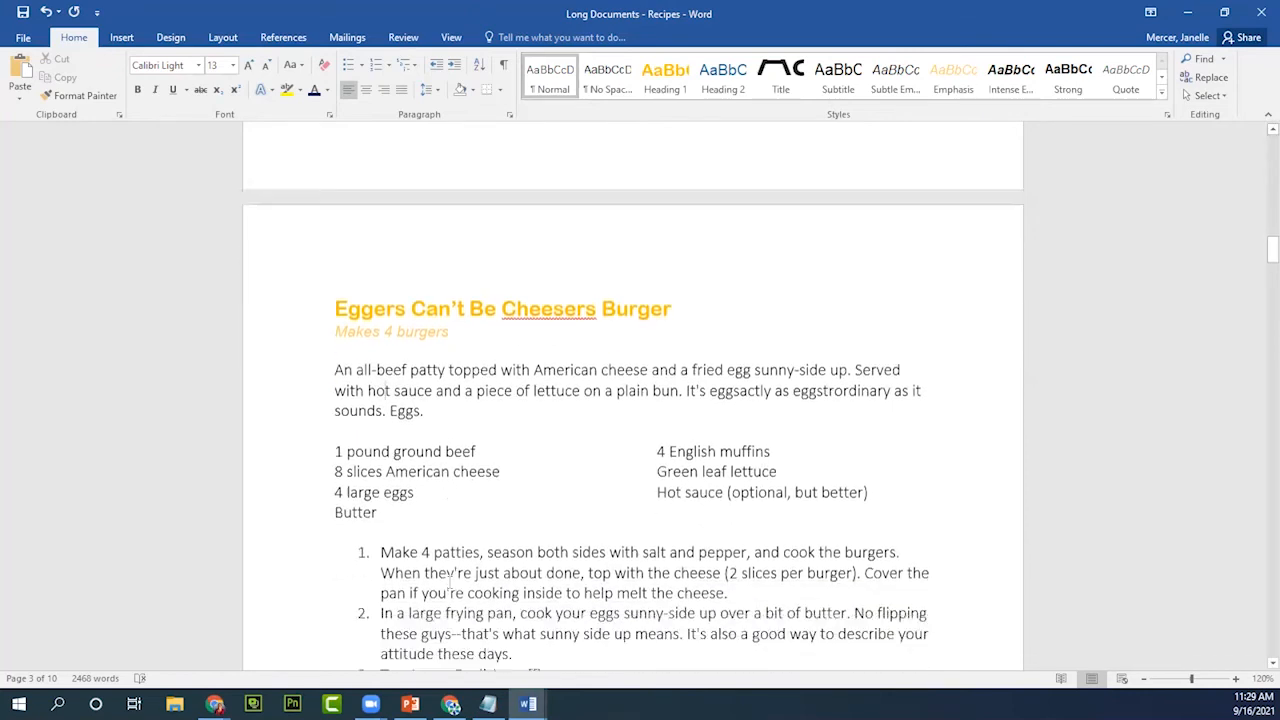
pyautogui.scroll(8, 449, 582)
pyautogui.scroll(-5, 449, 580)
pyautogui.scroll(-1, 449, 581)
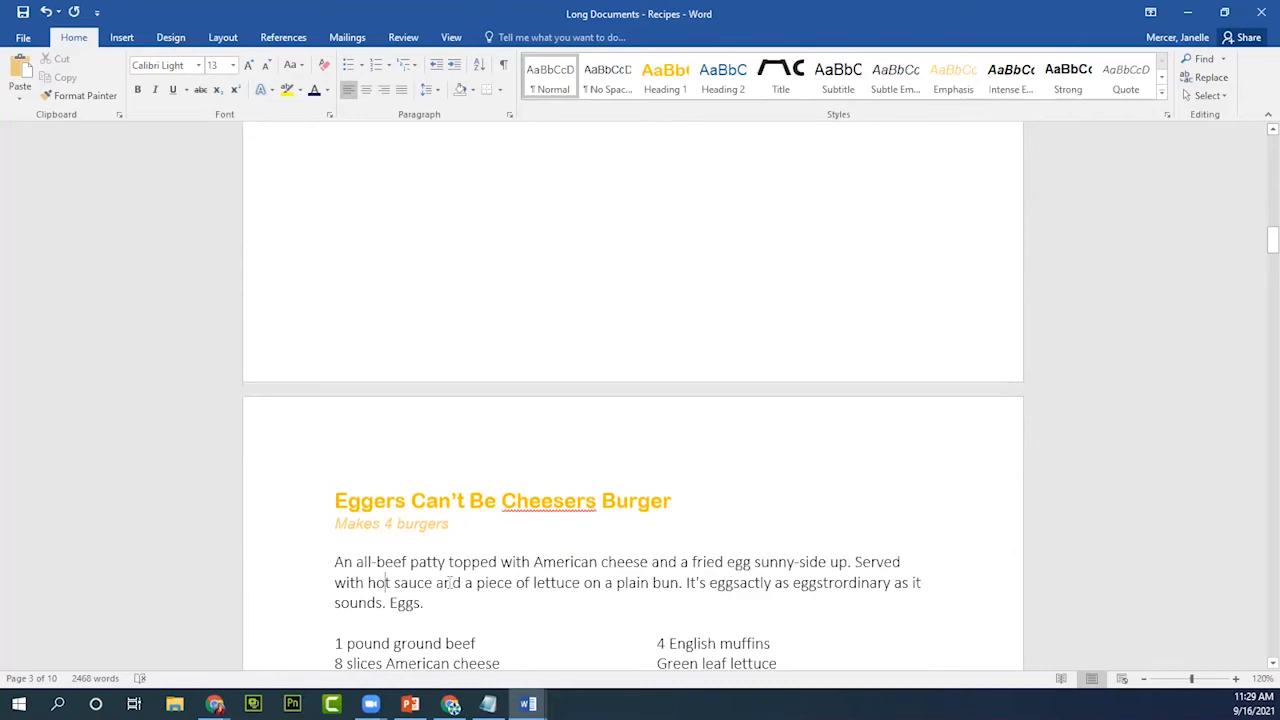
pyautogui.scroll(-5, 539, 607)
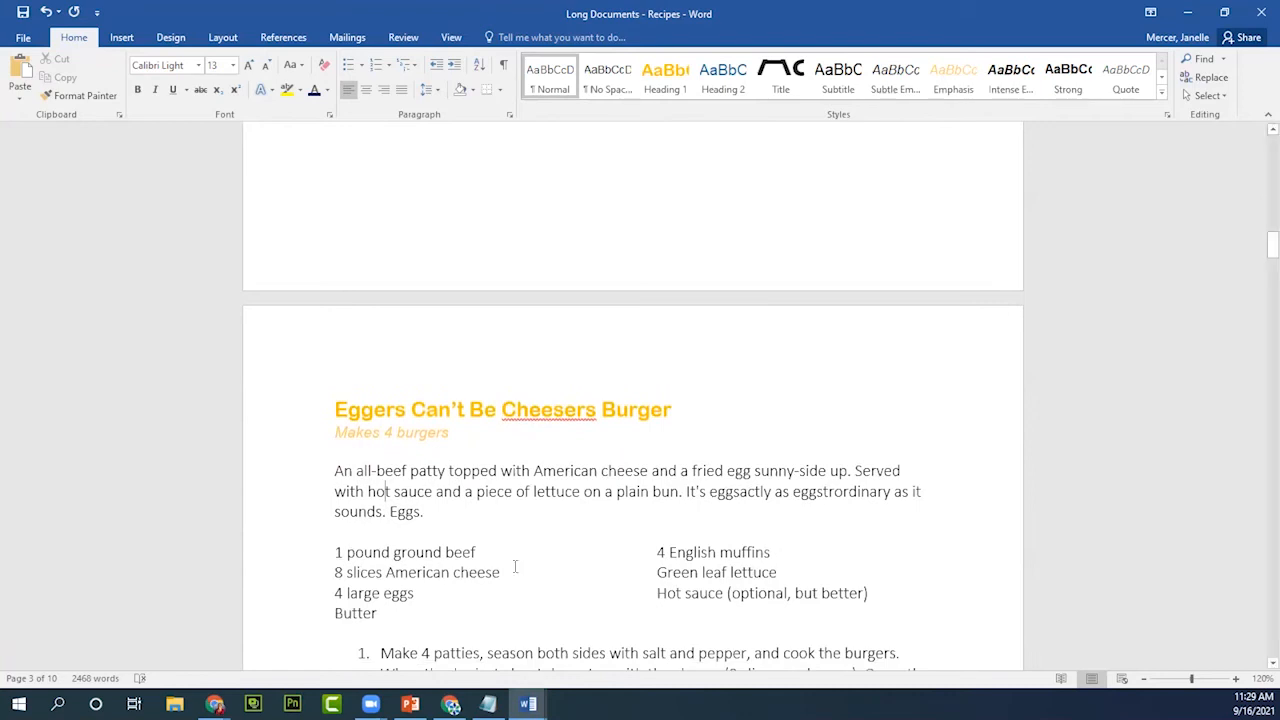
pyautogui.scroll(-7, 515, 567)
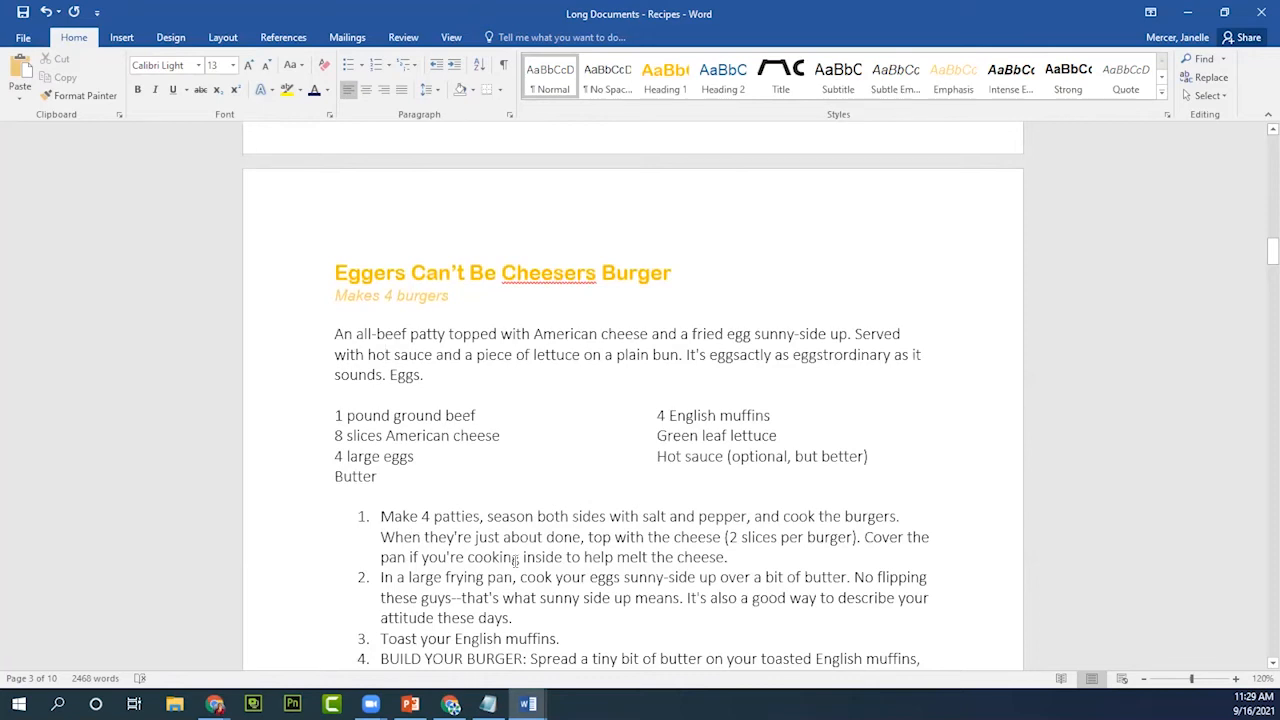
pyautogui.scroll(9, 515, 561)
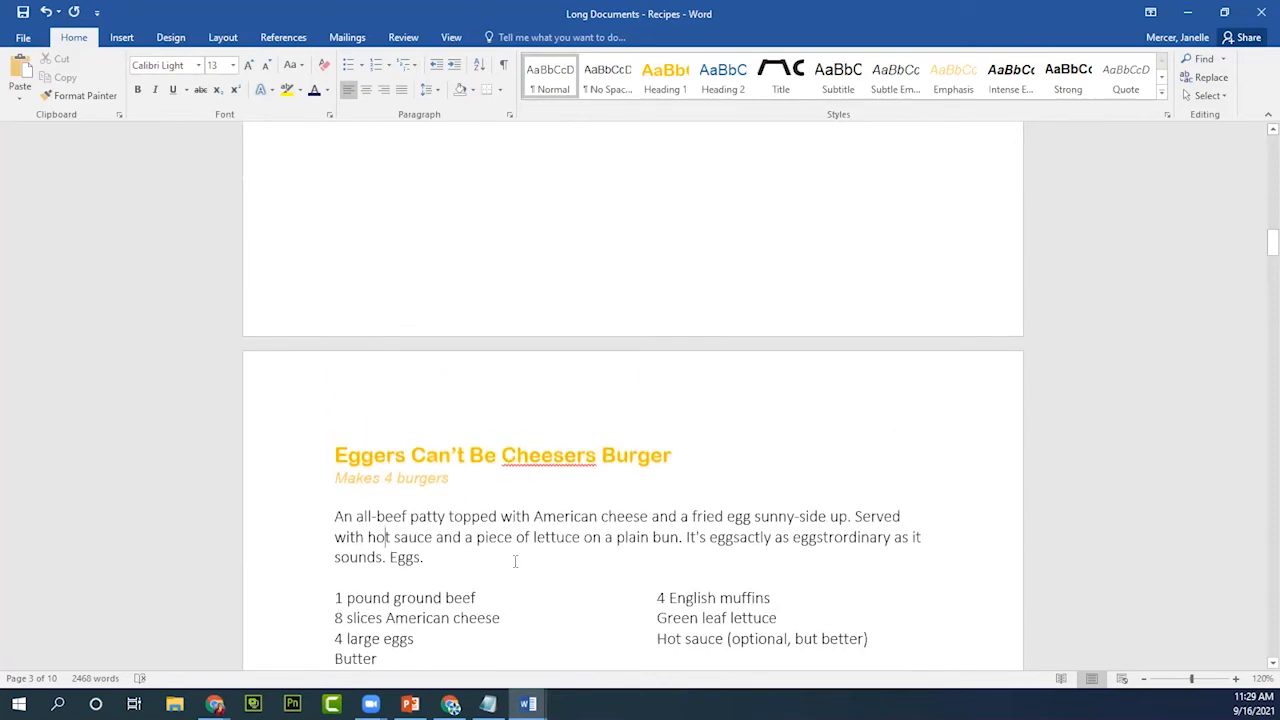
pyautogui.scroll(20, 515, 561)
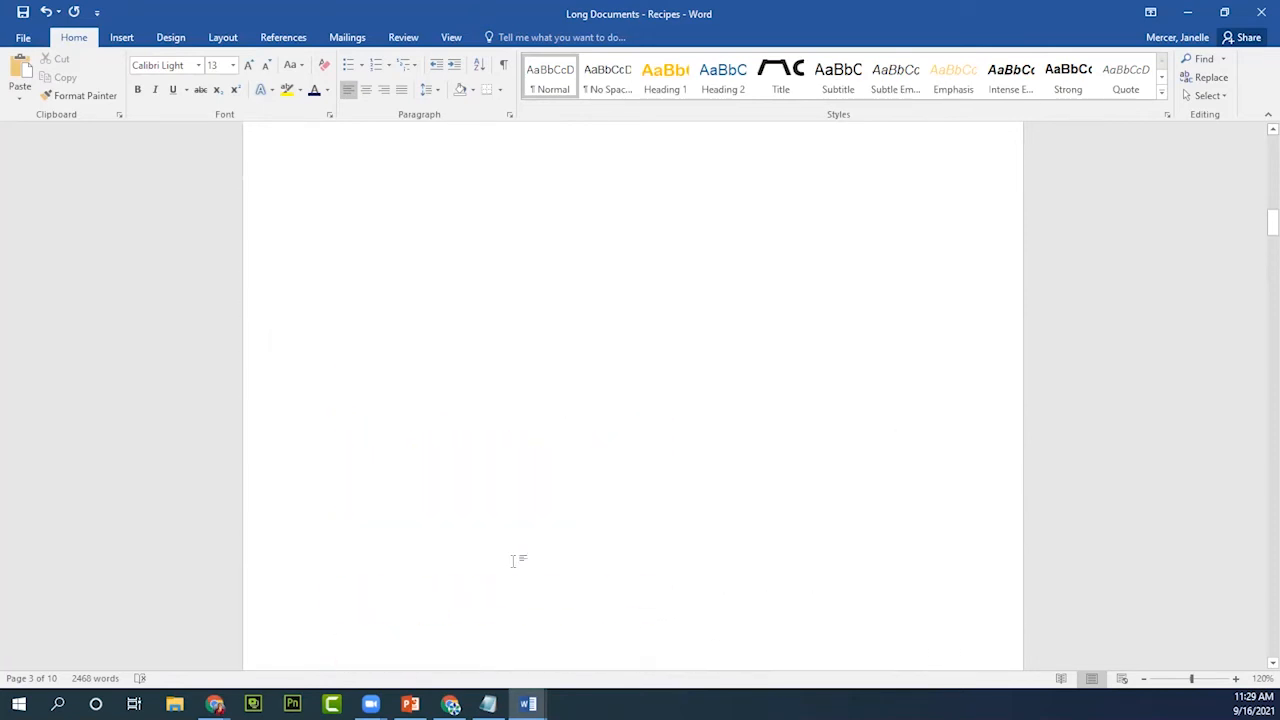
pyautogui.scroll(-11, 515, 561)
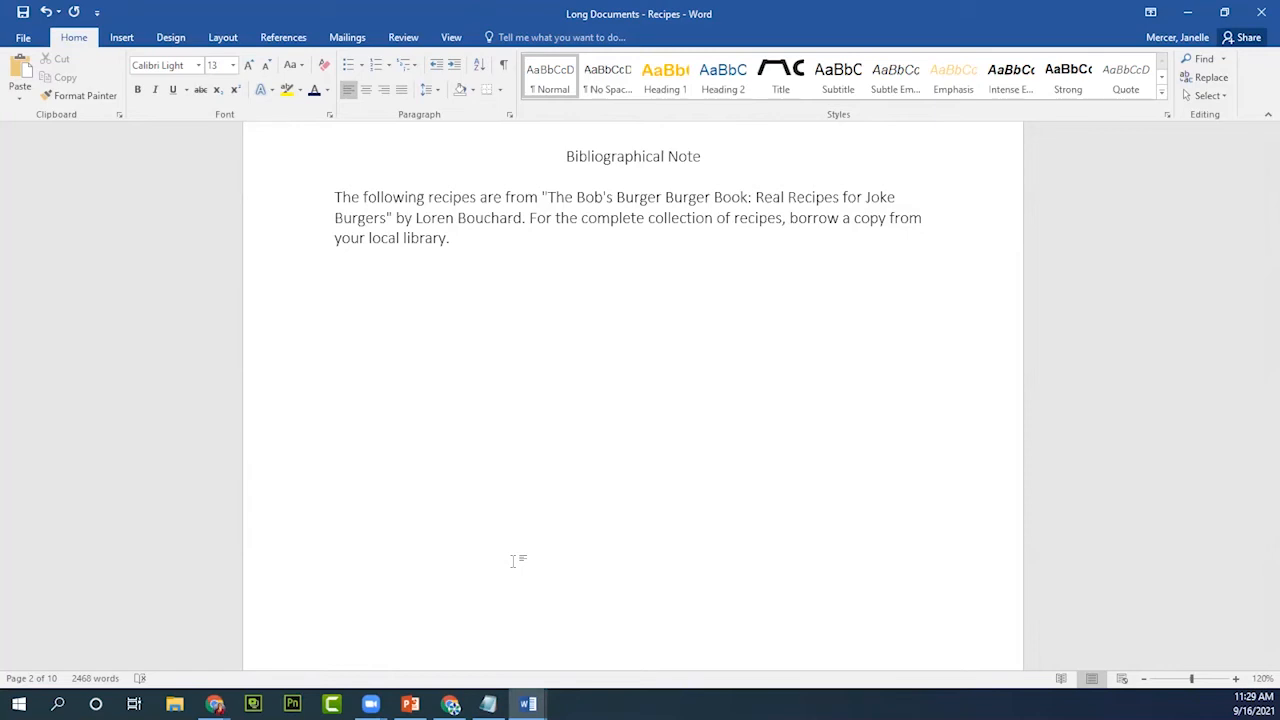
pyautogui.scroll(-3, 443, 553)
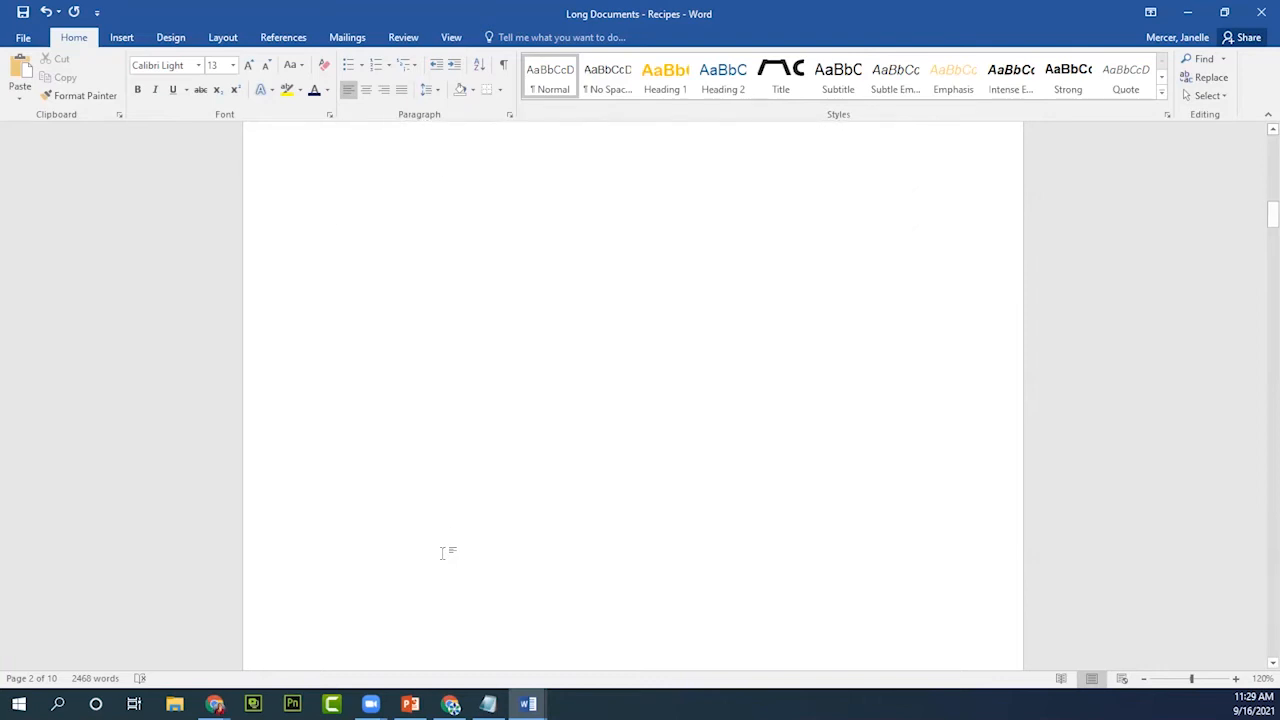
pyautogui.scroll(-5, 443, 553)
pyautogui.click(336, 500)
pyautogui.scroll(10, 349, 400)
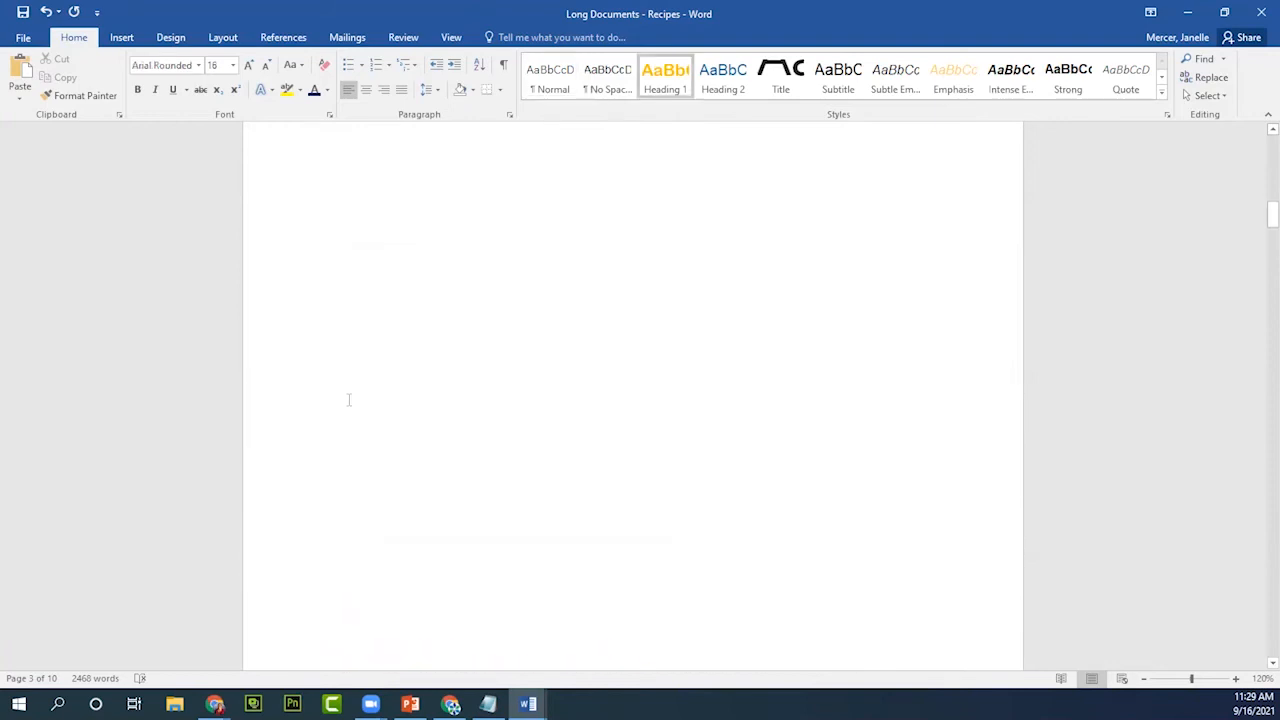
pyautogui.click(462, 424)
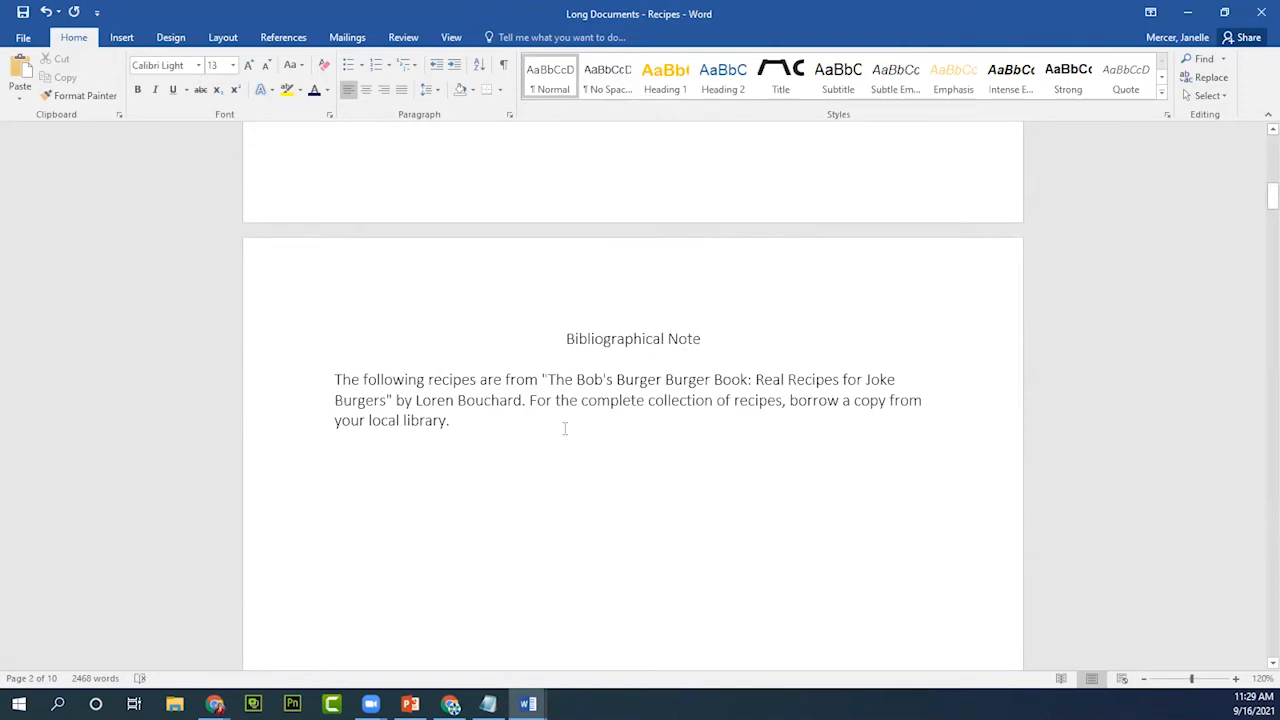
# Insert a page break directly before the Eggers Can't Be Cheesers Burger title, following the Bibliographical Note page.
pyautogui.scroll(-2, 553, 438)
pyautogui.scroll(-7, 553, 438)
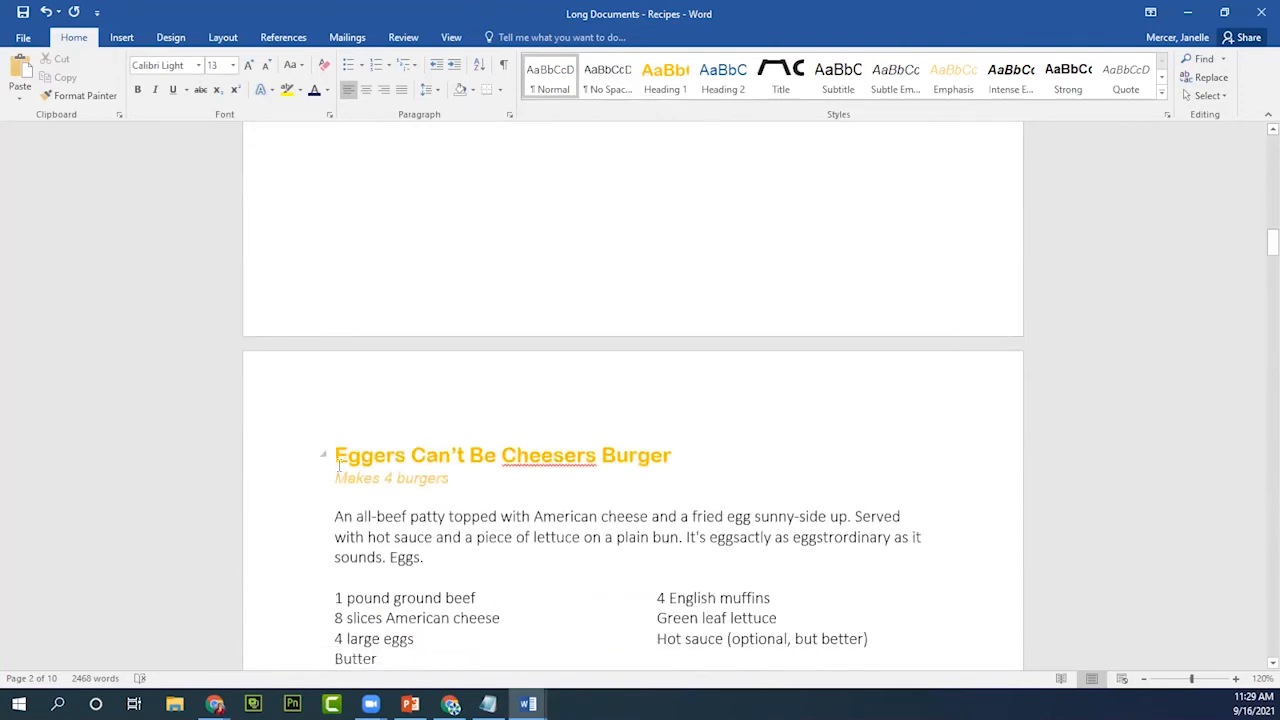
pyautogui.click(336, 458)
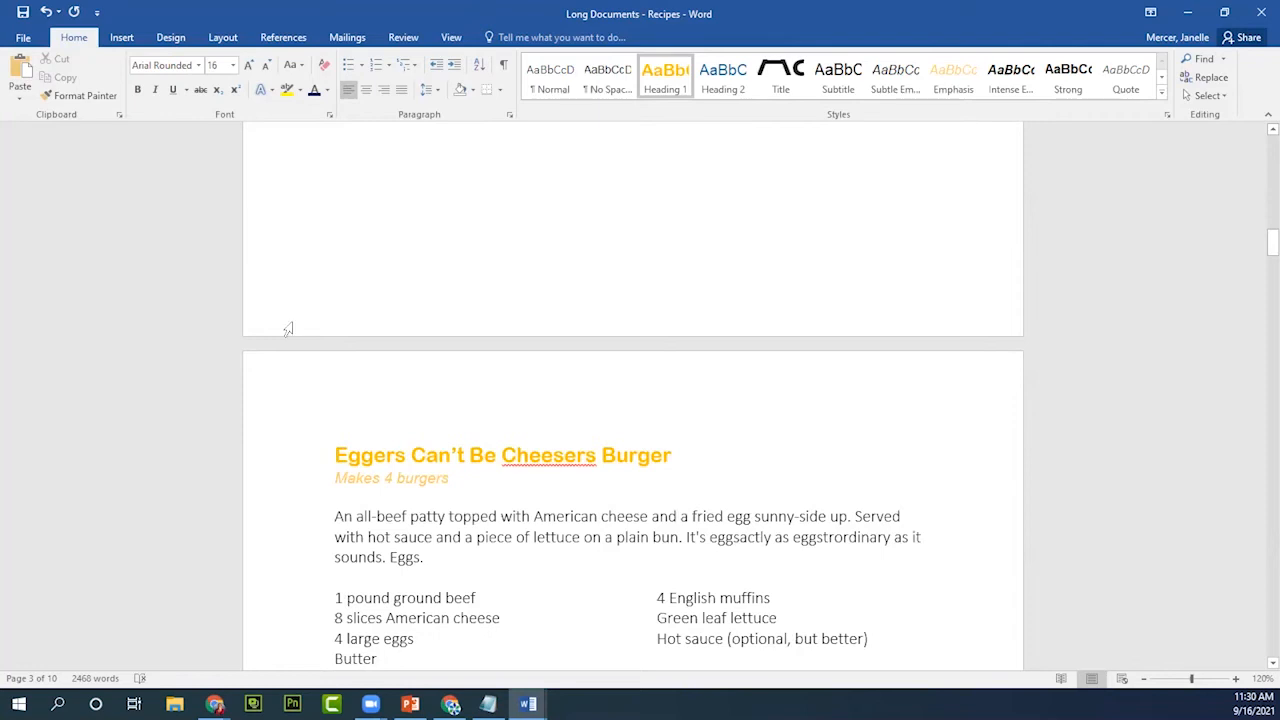
pyautogui.click(122, 38)
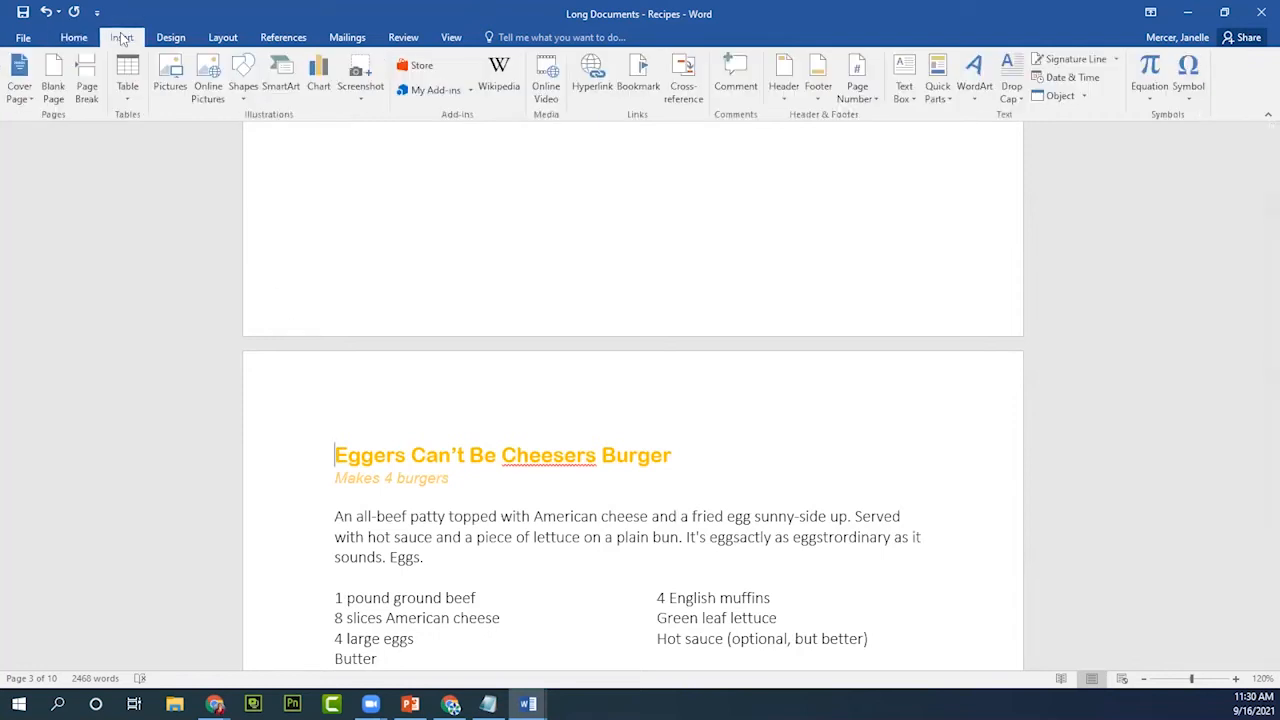
pyautogui.click(88, 98)
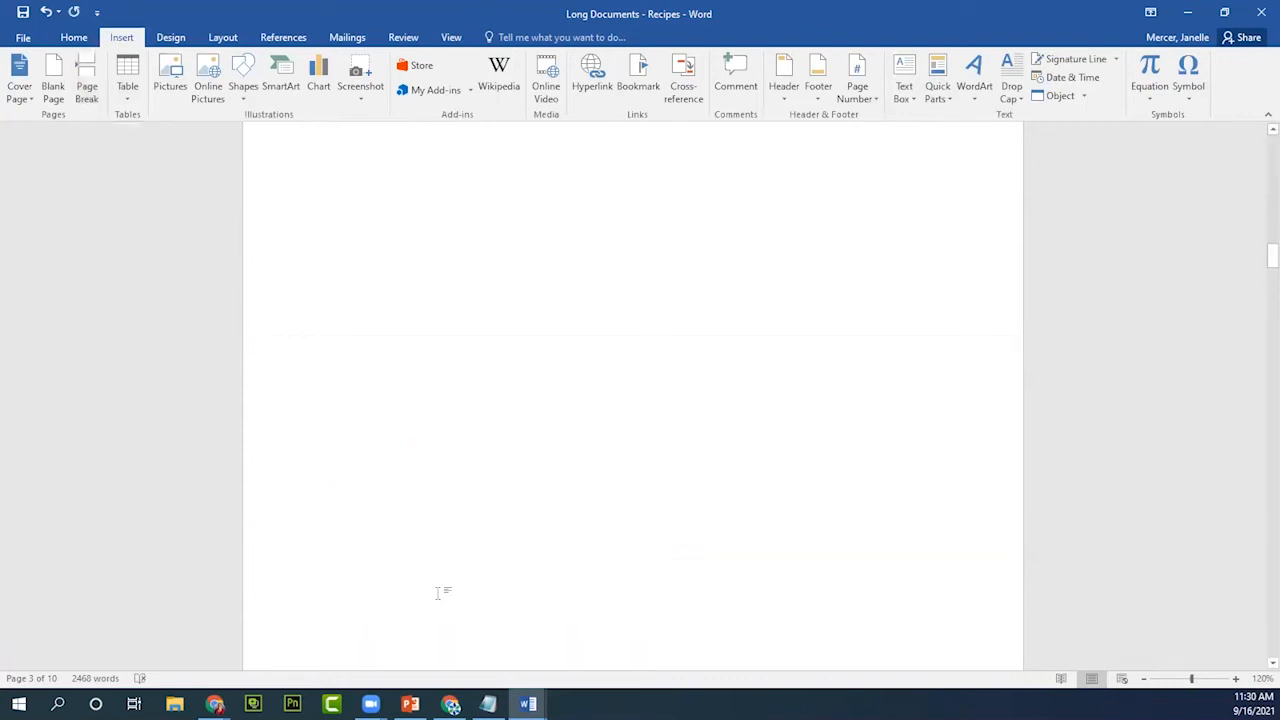
pyautogui.scroll(10, 437, 593)
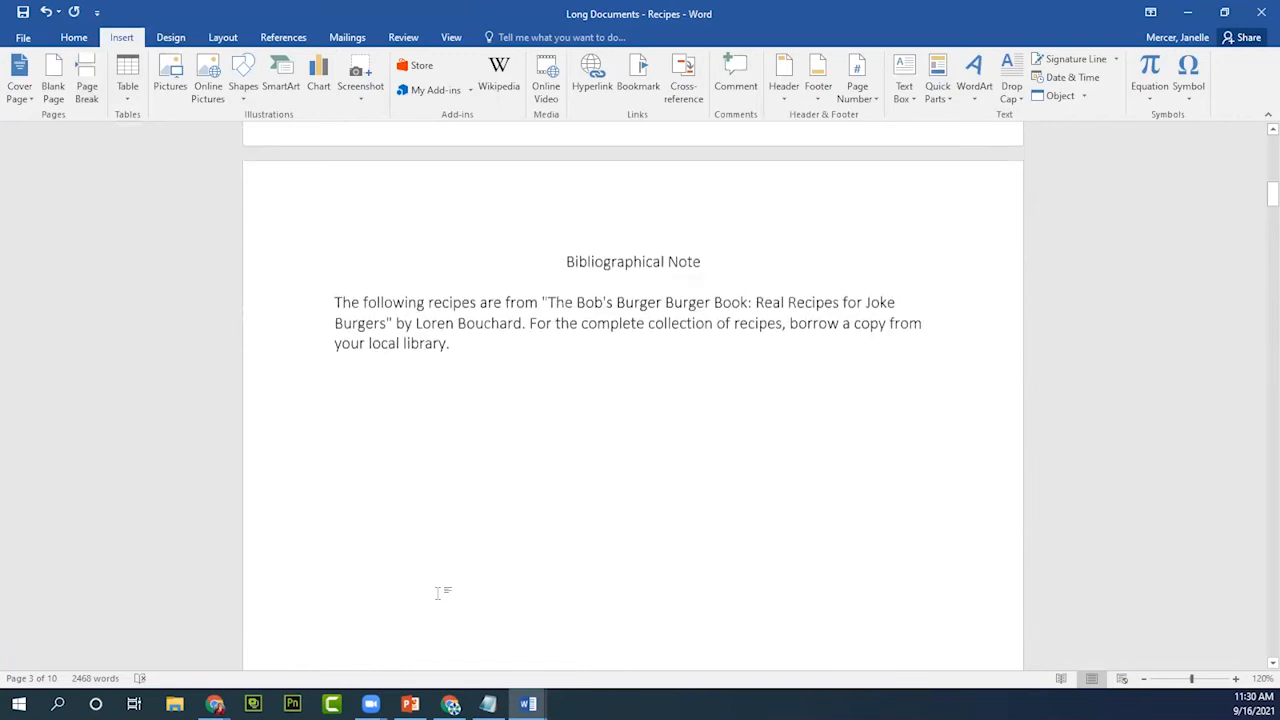
# Insert the Automatic Table 2 table of contents on the blank page between the Bibliographical Note and the Eggers Can't Be Cheesers Burger recipe.
pyautogui.scroll(-5, 437, 593)
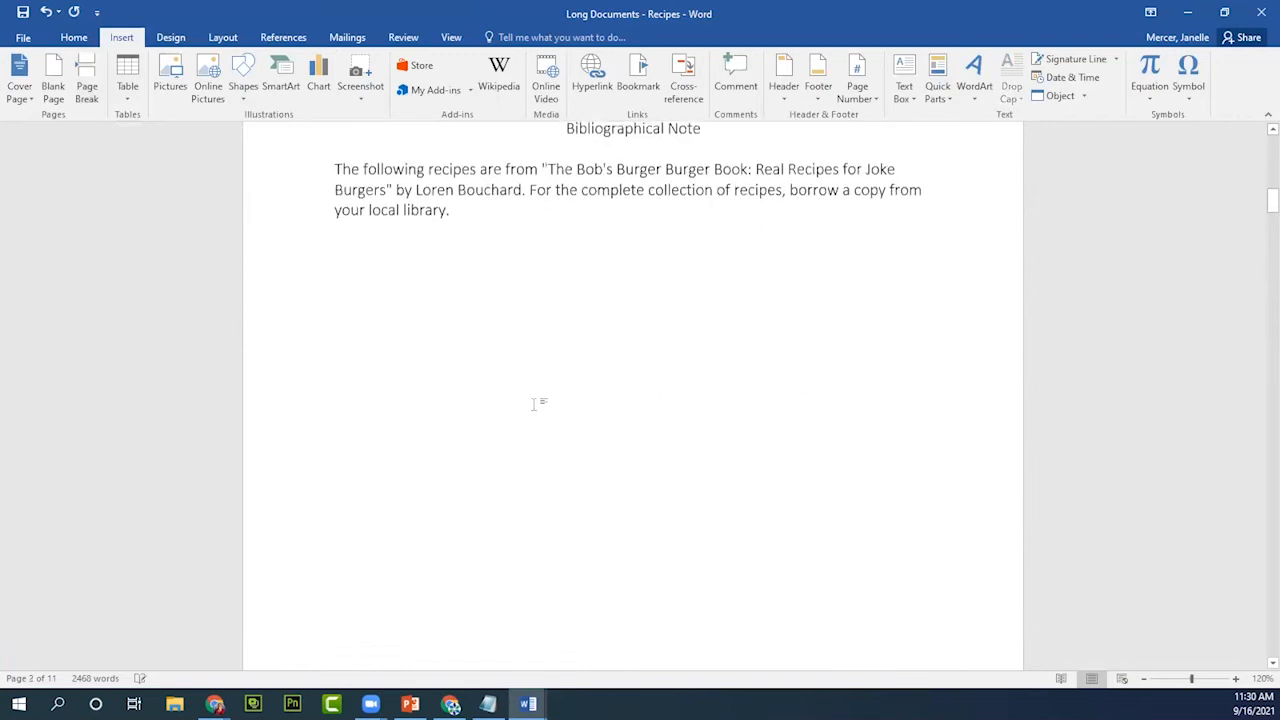
pyautogui.scroll(-2, 535, 403)
pyautogui.scroll(-4, 533, 403)
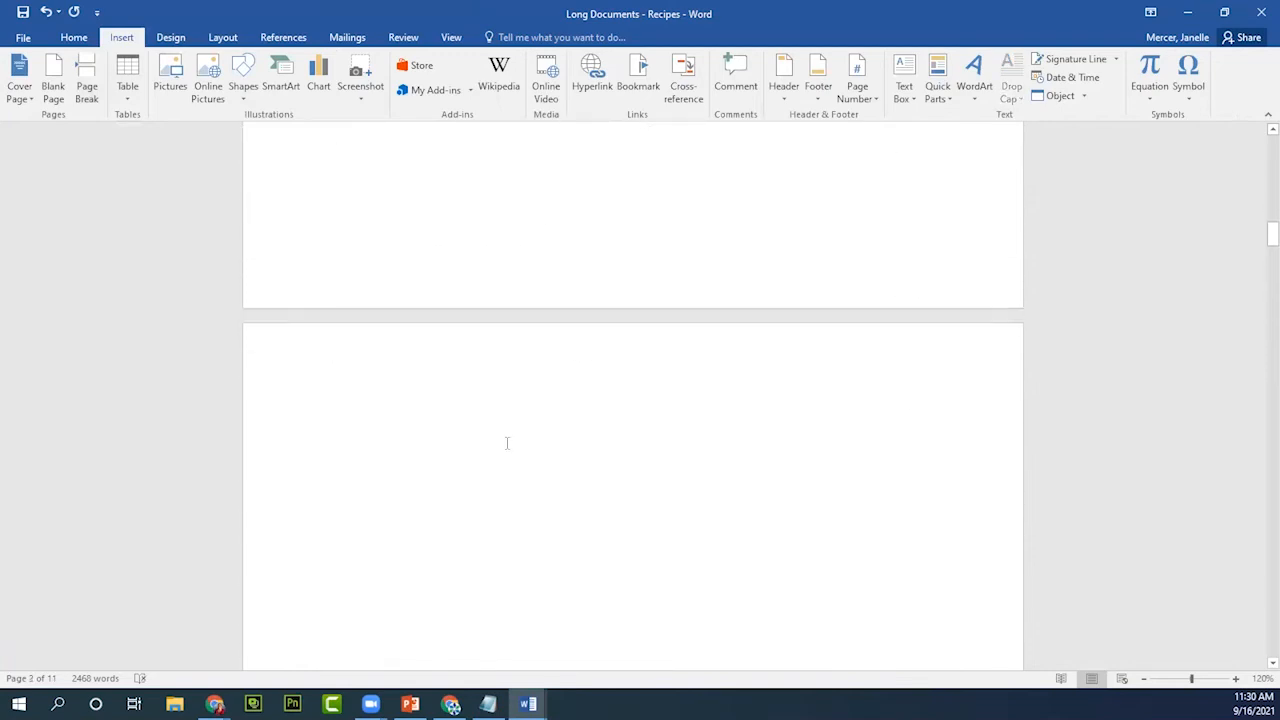
pyautogui.scroll(-15, 507, 443)
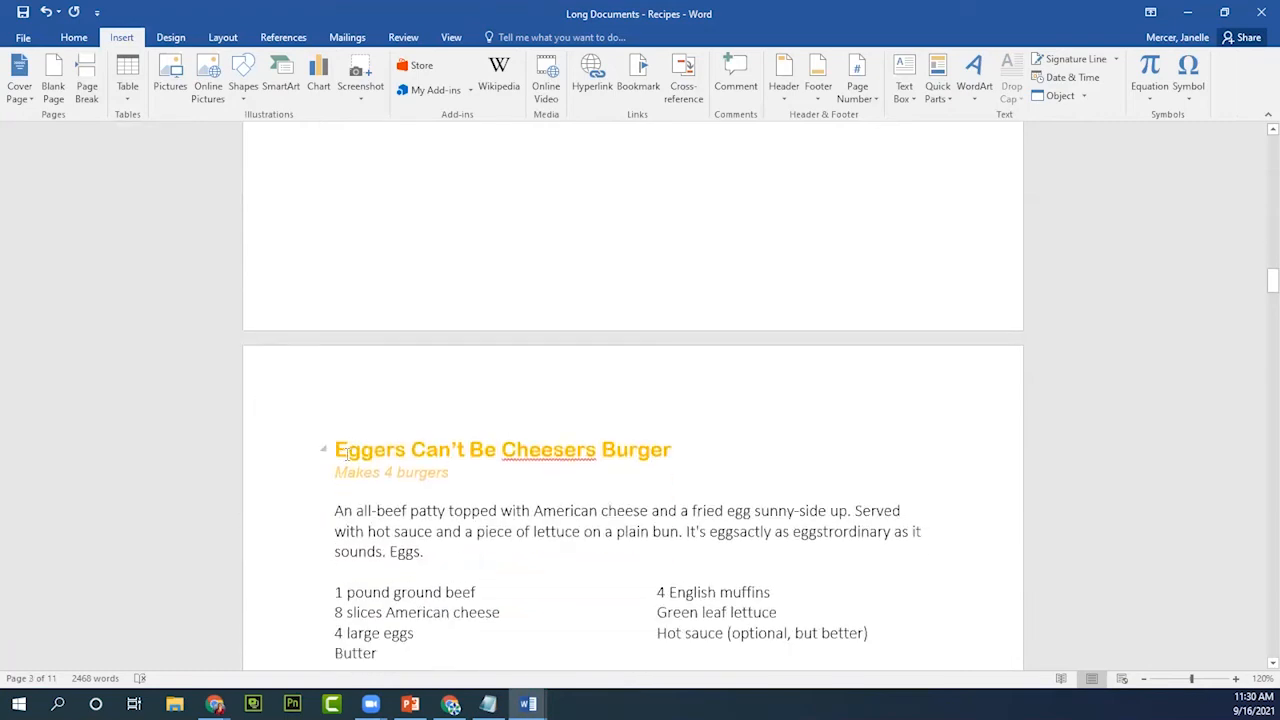
pyautogui.scroll(15, 347, 452)
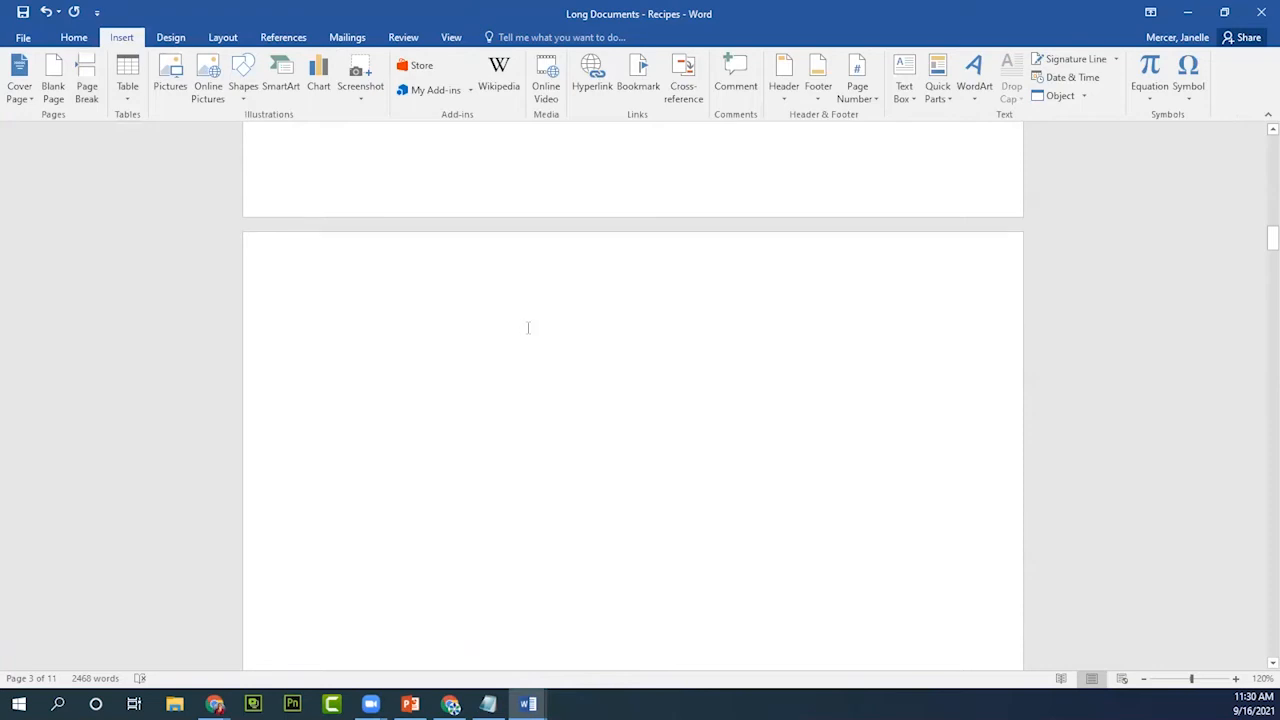
pyautogui.click(299, 296)
pyautogui.click(333, 318)
pyautogui.click(287, 40)
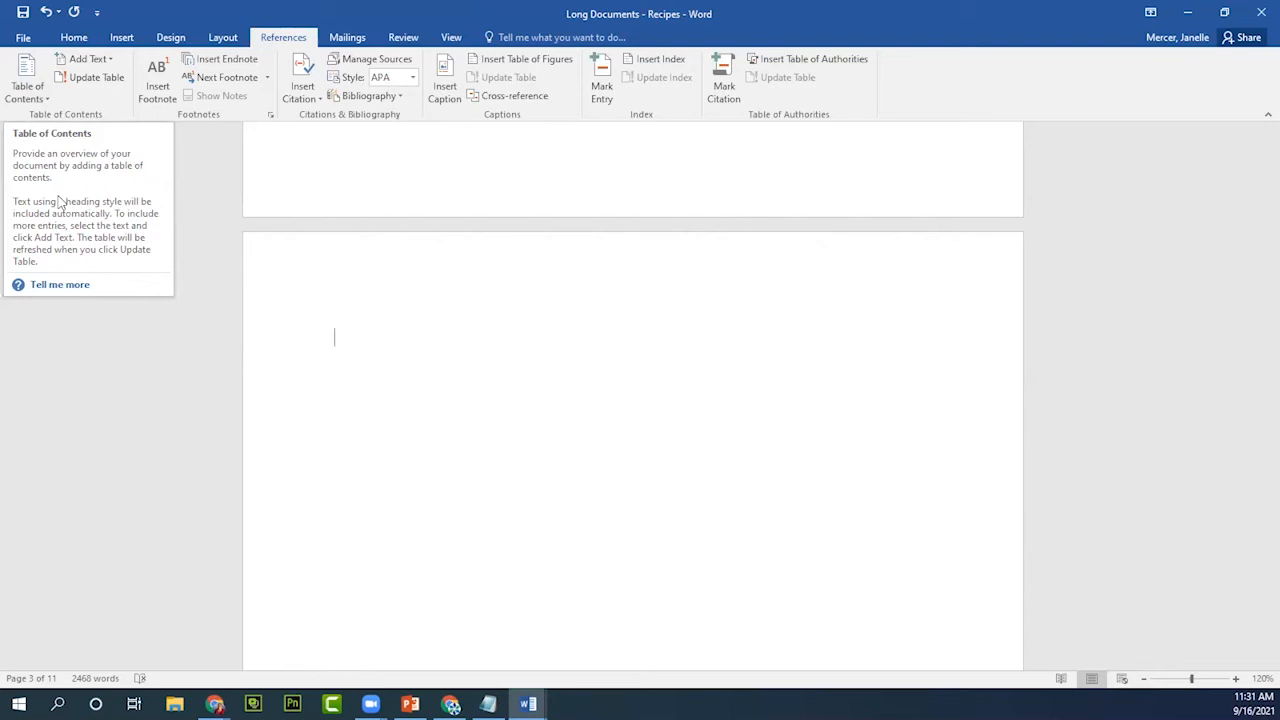
pyautogui.click(39, 98)
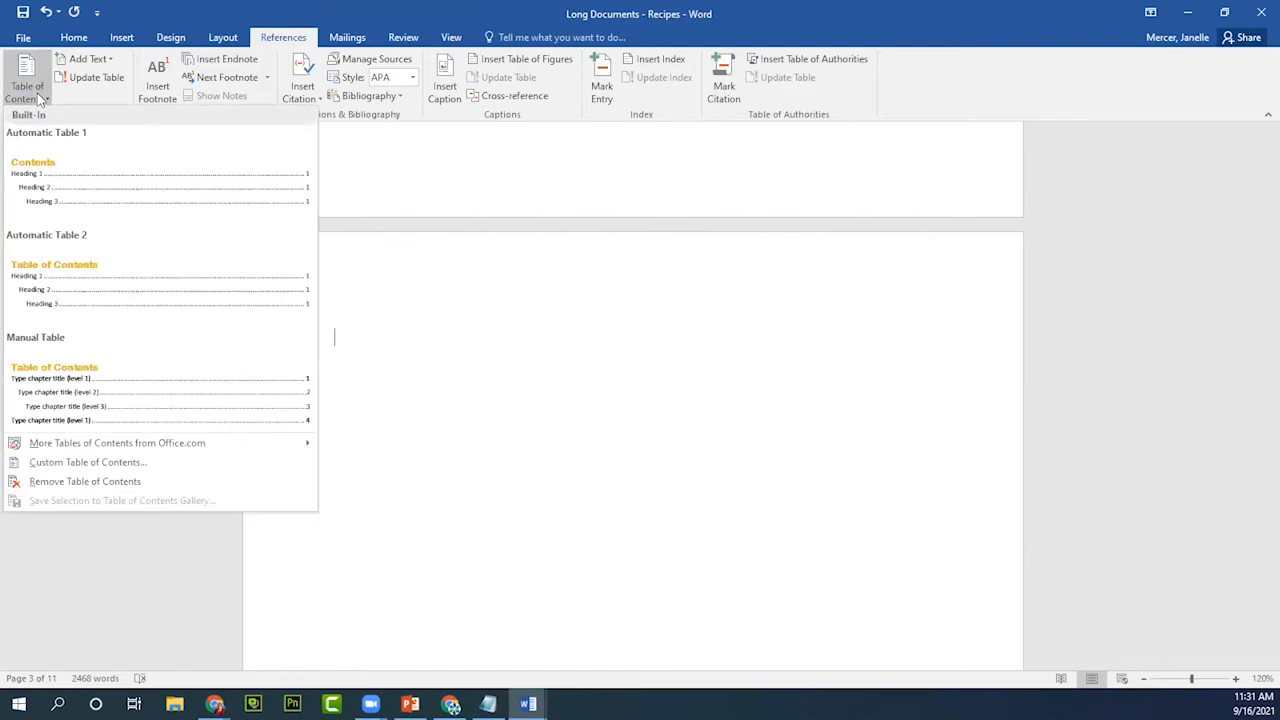
pyautogui.click(70, 311)
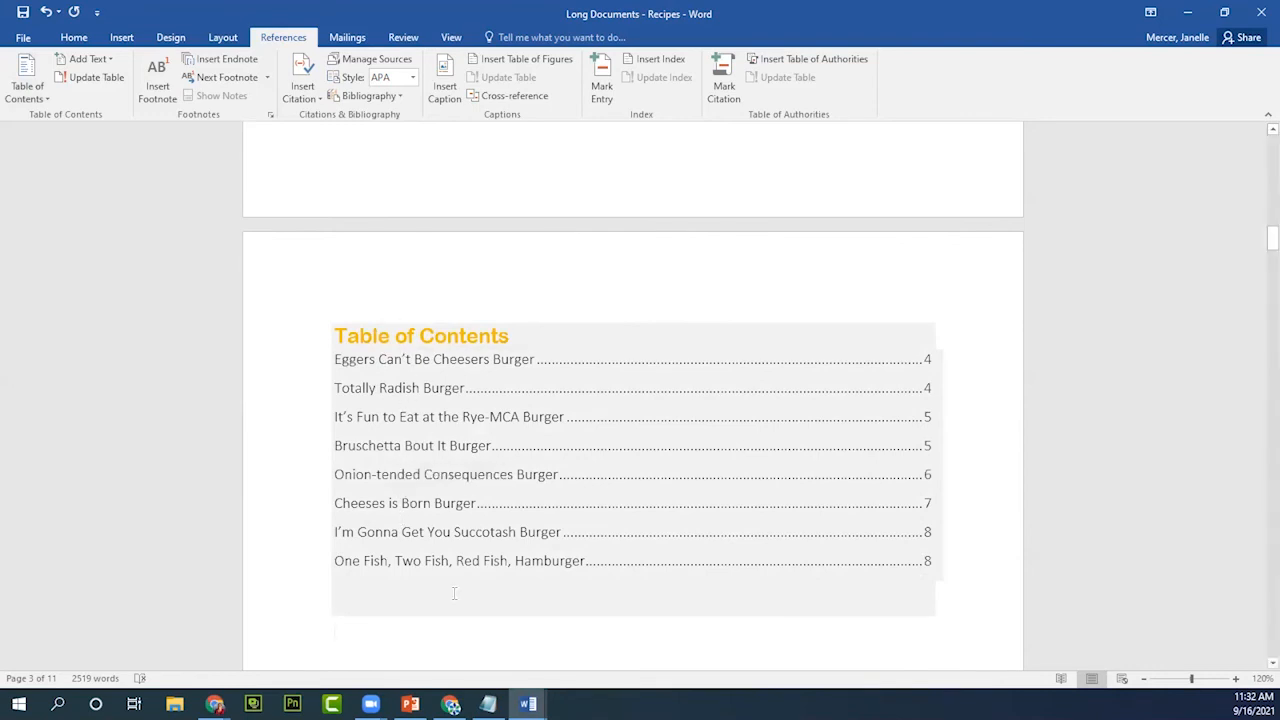
# Examine the update options for the table of contents and close them without updating the table.
pyautogui.scroll(-2, 454, 593)
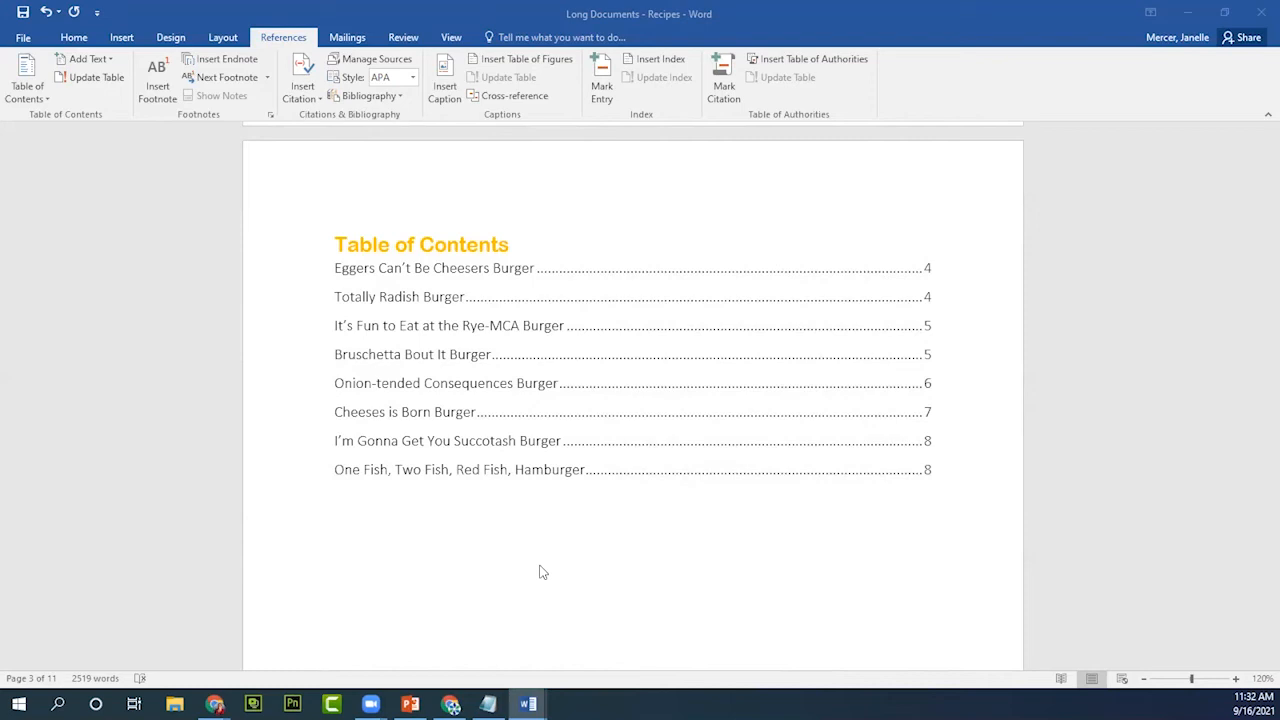
pyautogui.scroll(-10, 539, 572)
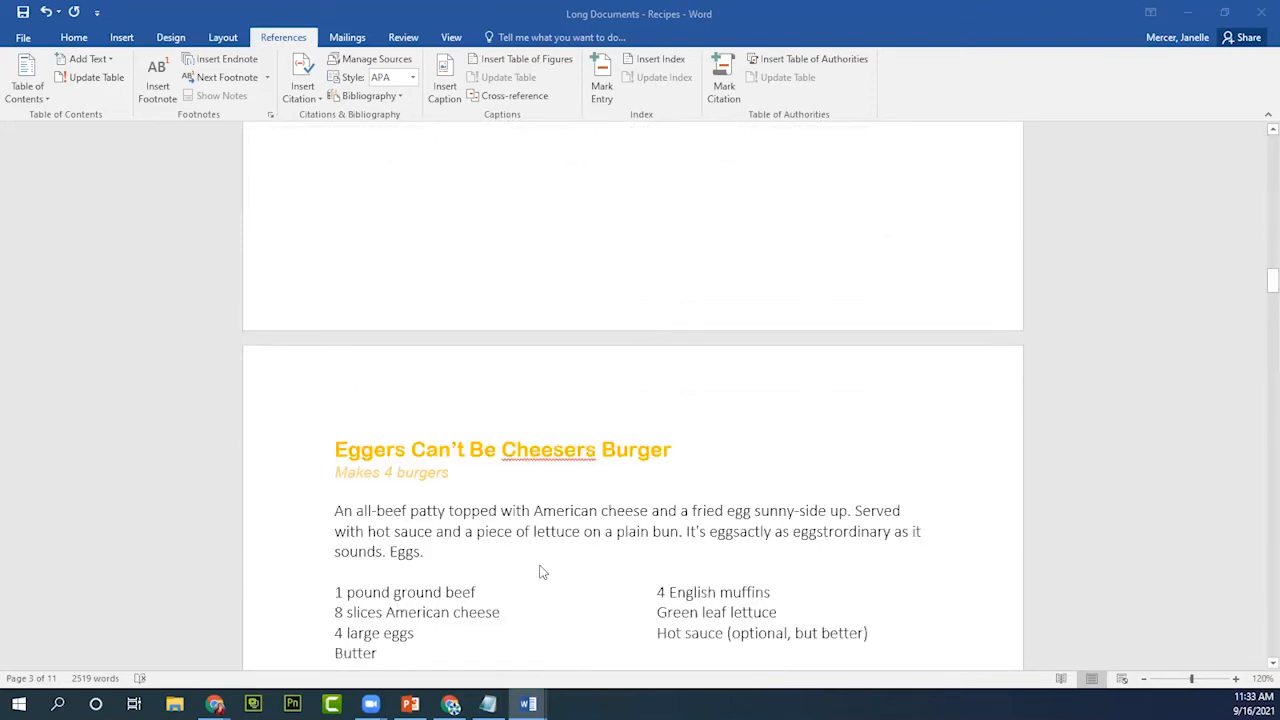
pyautogui.scroll(13, 539, 572)
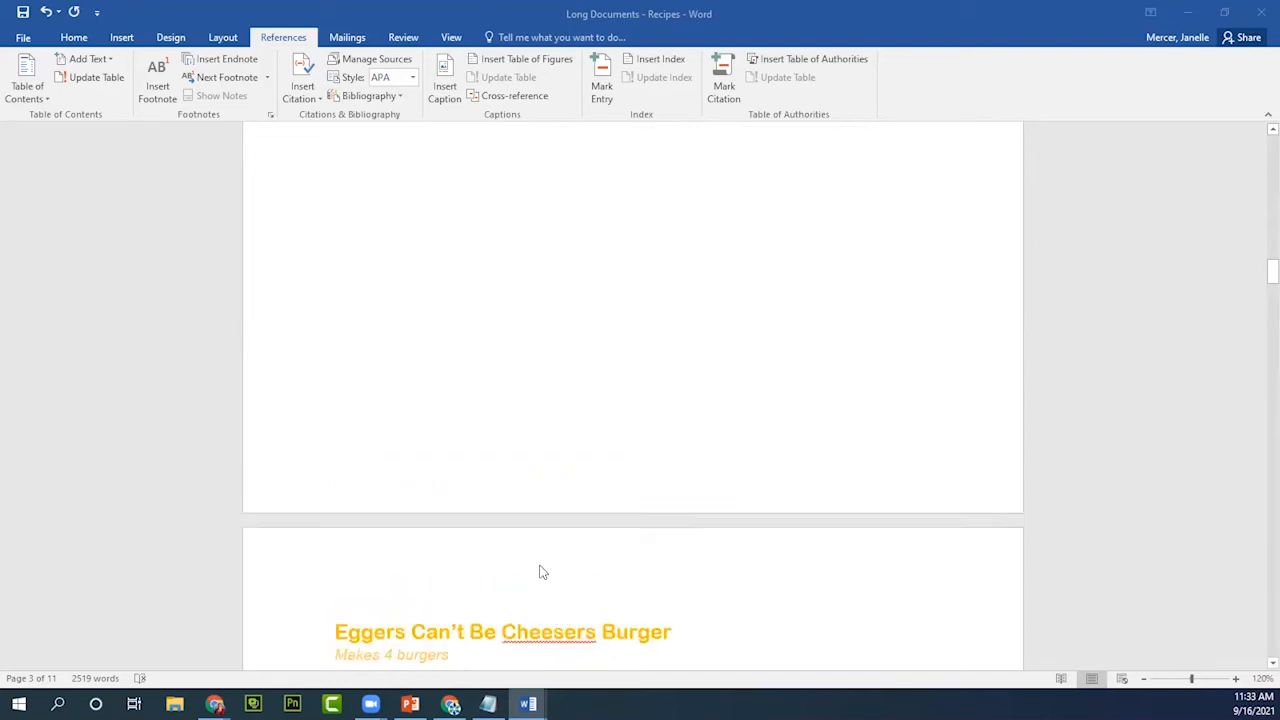
pyautogui.scroll(-4, 539, 572)
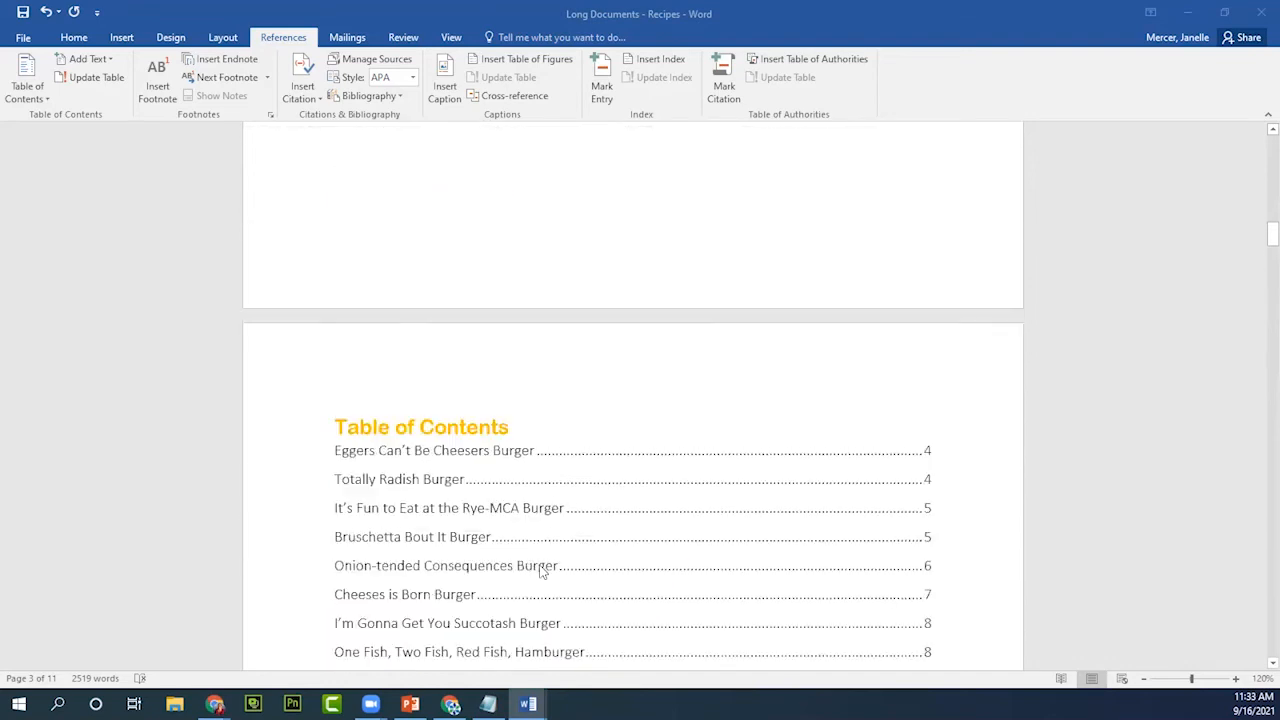
pyautogui.click(489, 426)
pyautogui.click(510, 427)
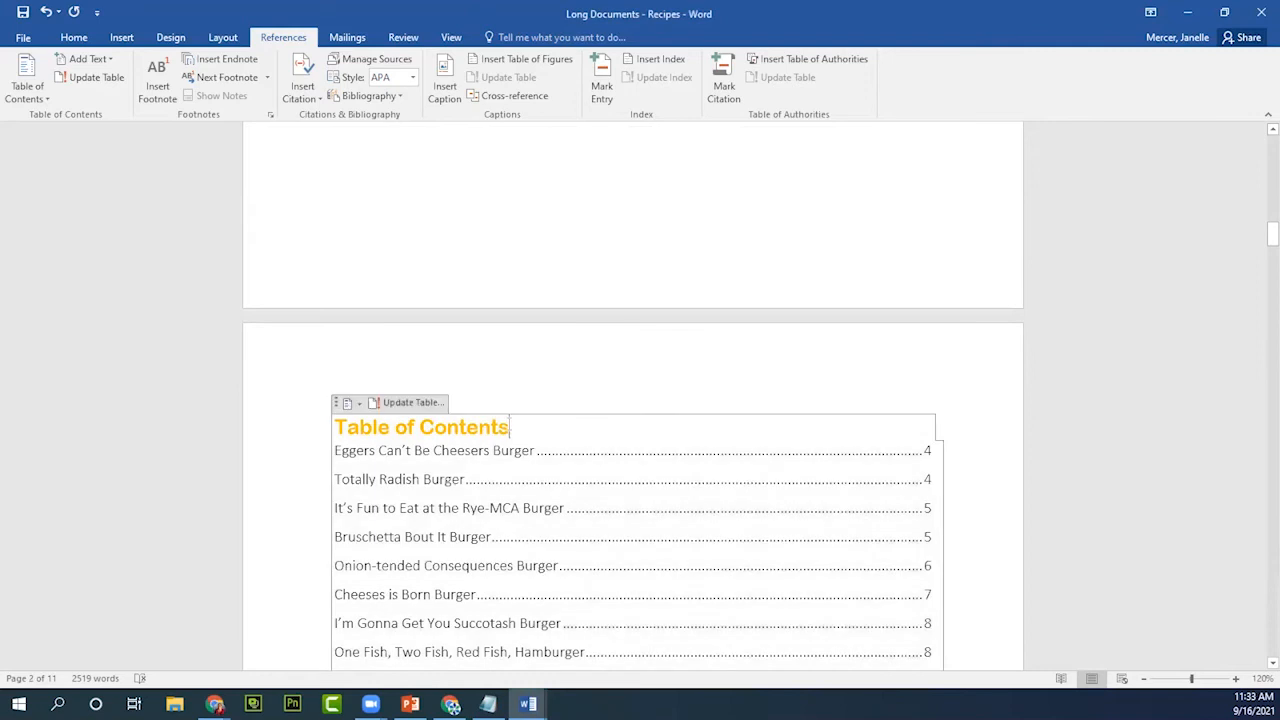
pyautogui.click(408, 403)
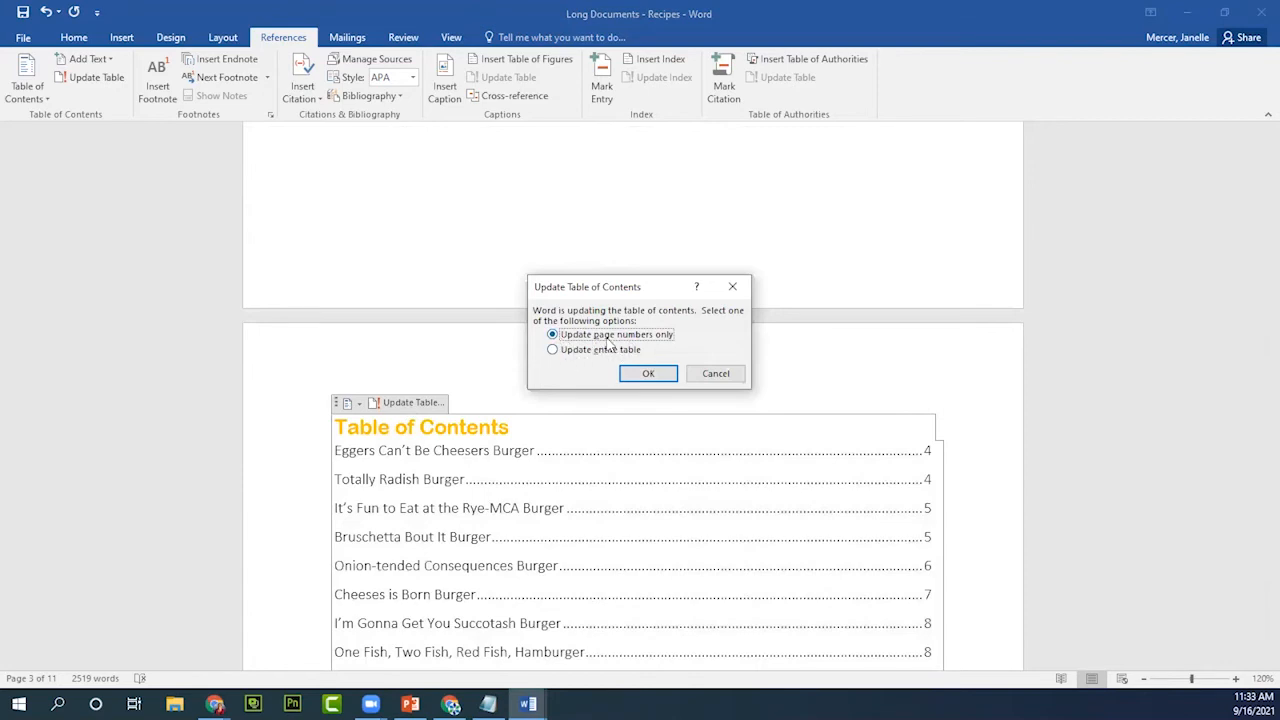
pyautogui.click(716, 374)
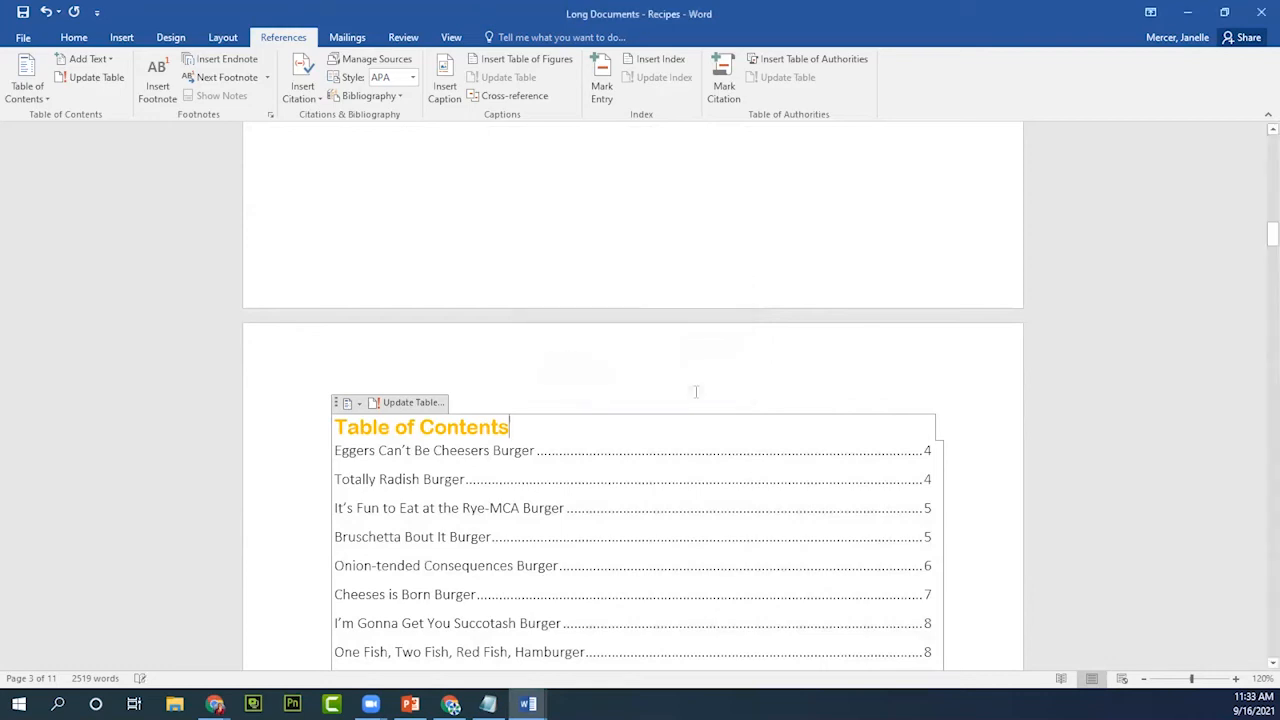
# Insert a page break directly before the Totally Radish Burger title.
pyautogui.scroll(-5, 640, 583)
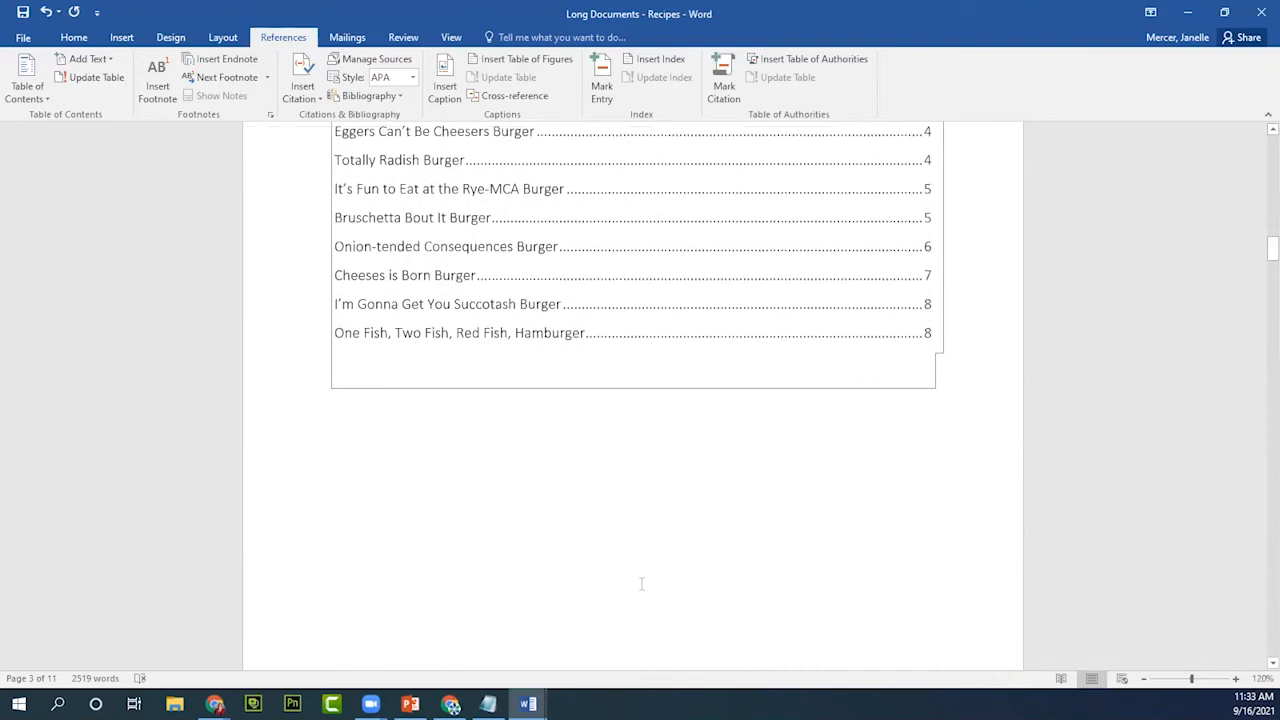
pyautogui.scroll(2, 641, 583)
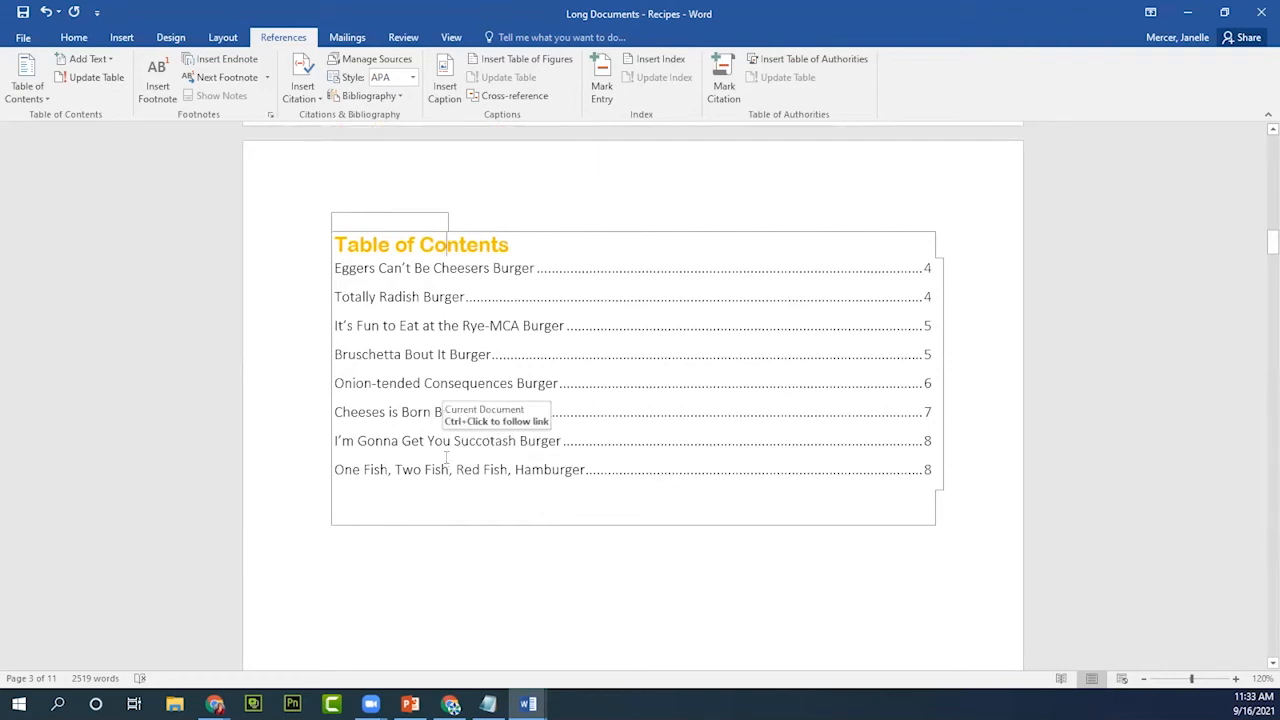
pyautogui.scroll(-15, 447, 456)
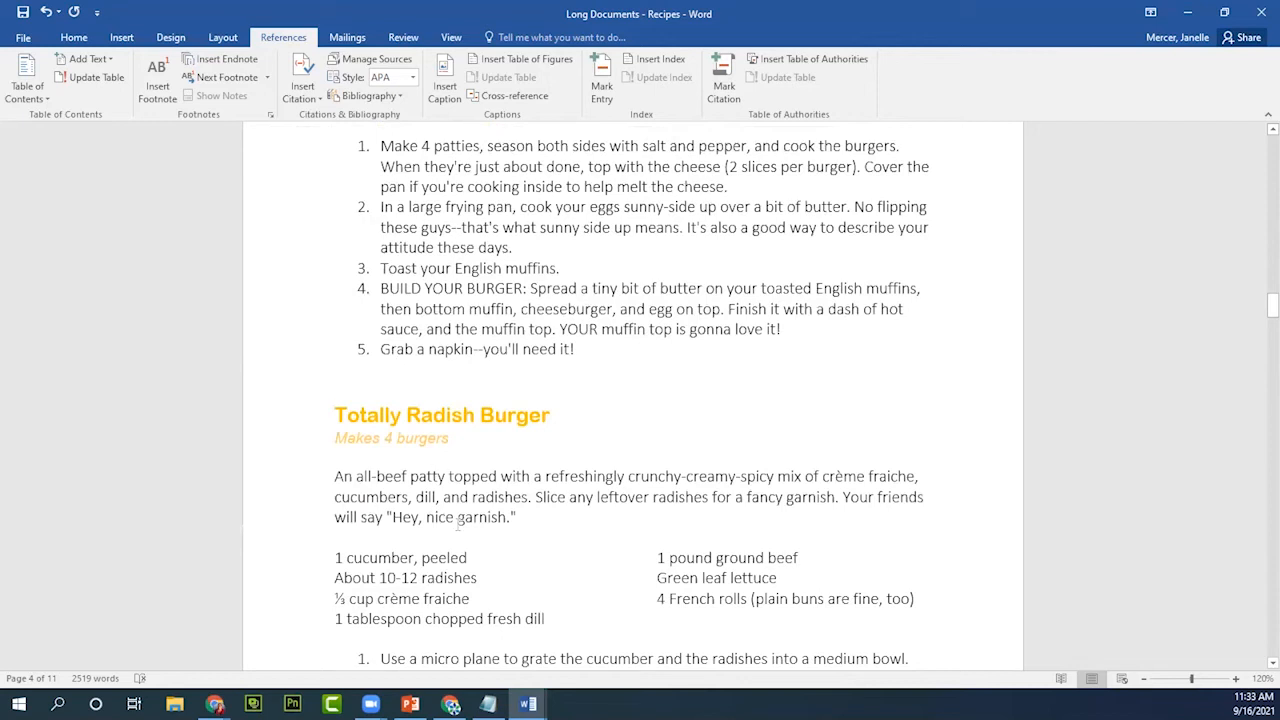
pyautogui.scroll(8, 458, 524)
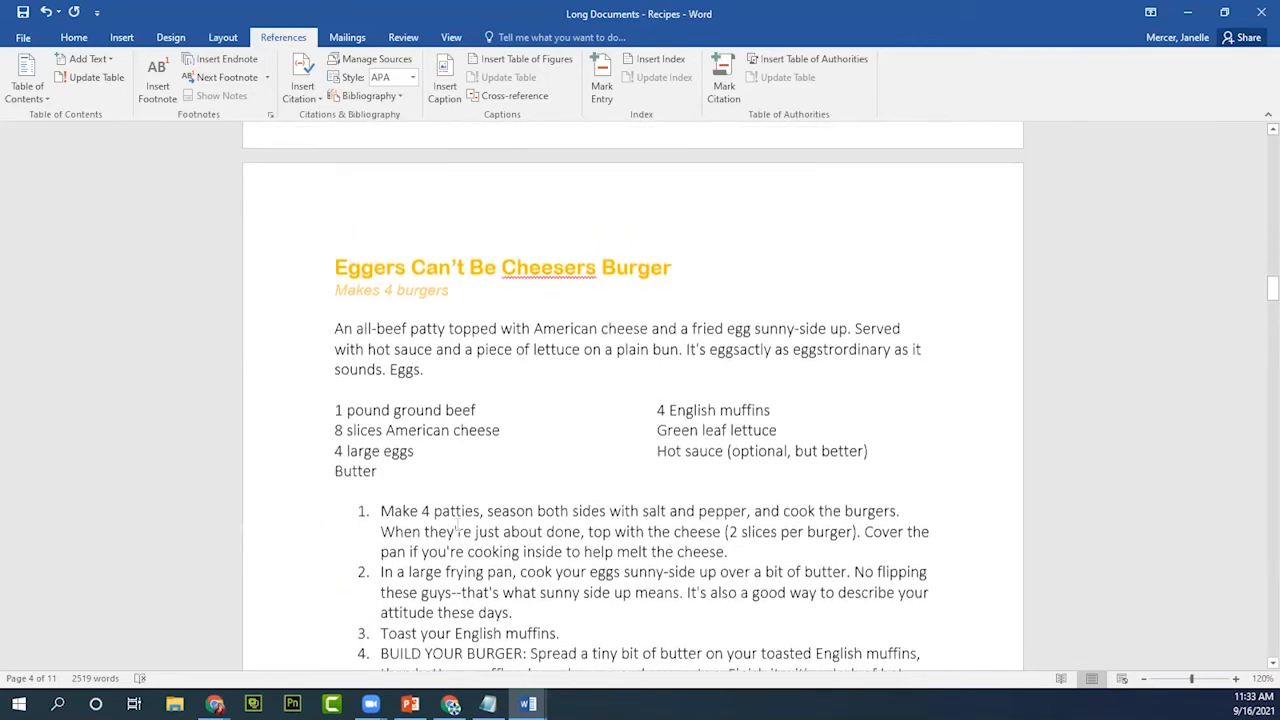
pyautogui.scroll(-8, 330, 413)
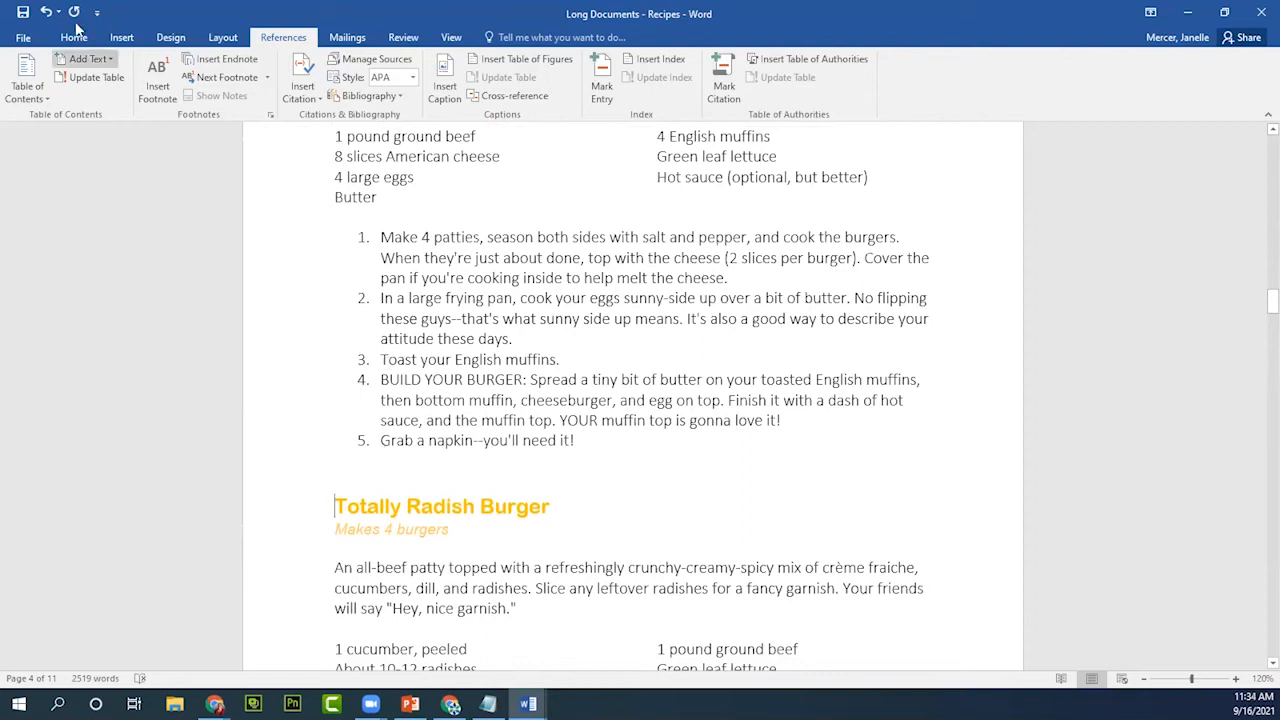
pyautogui.scroll(3, 428, 580)
pyautogui.scroll(-3, 428, 580)
pyautogui.scroll(-2, 428, 580)
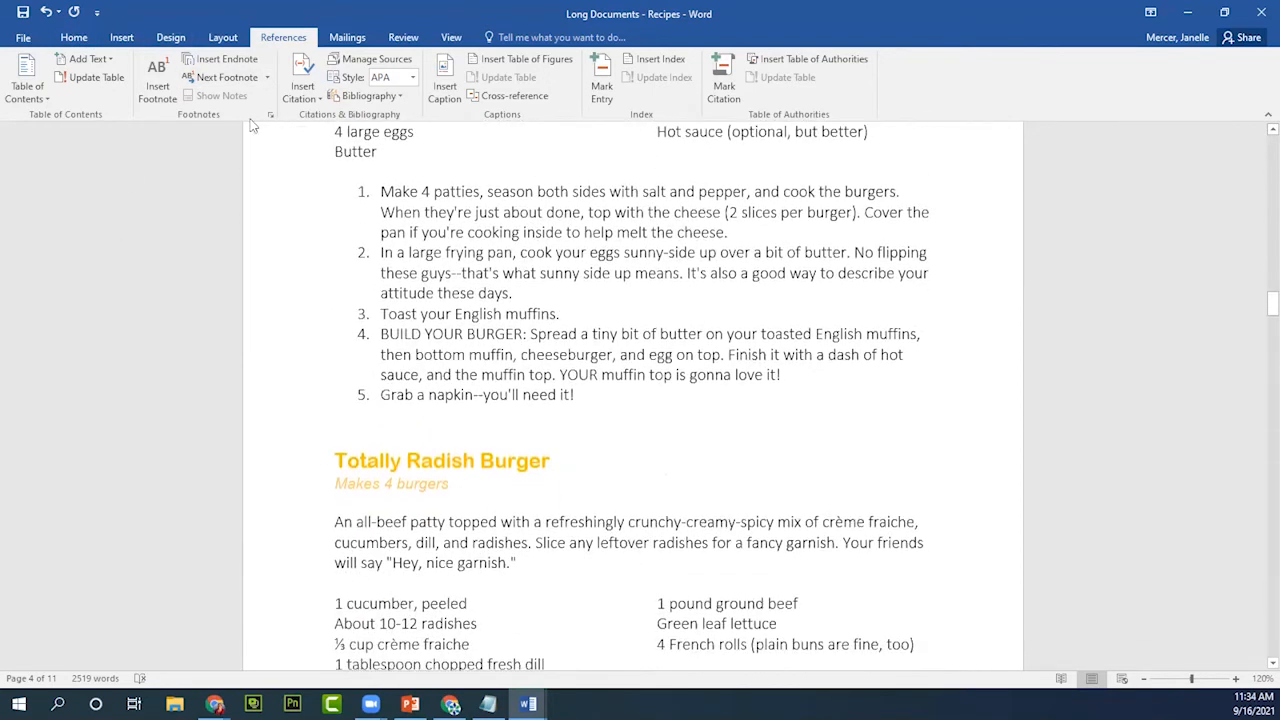
pyautogui.click(125, 37)
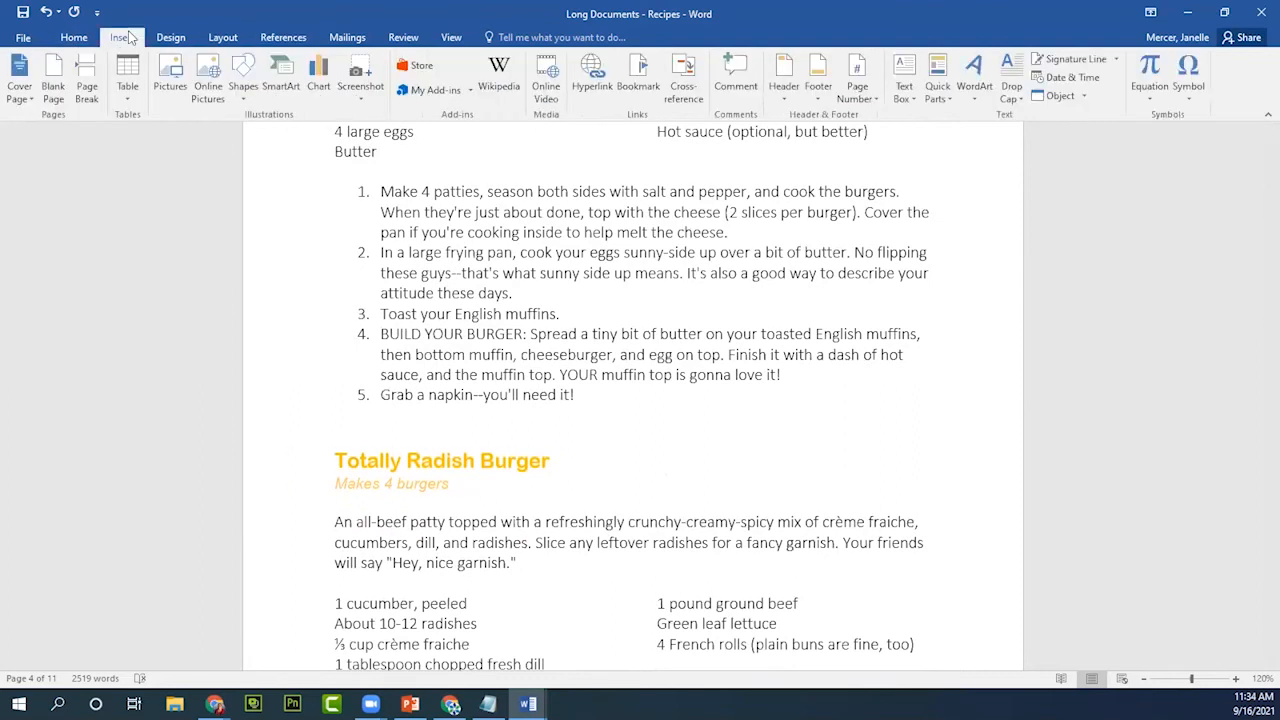
pyautogui.click(87, 103)
# Insert a page break directly before the It's Fun to Eat at the Rye-MCA Burger title.
pyautogui.scroll(-10, 409, 457)
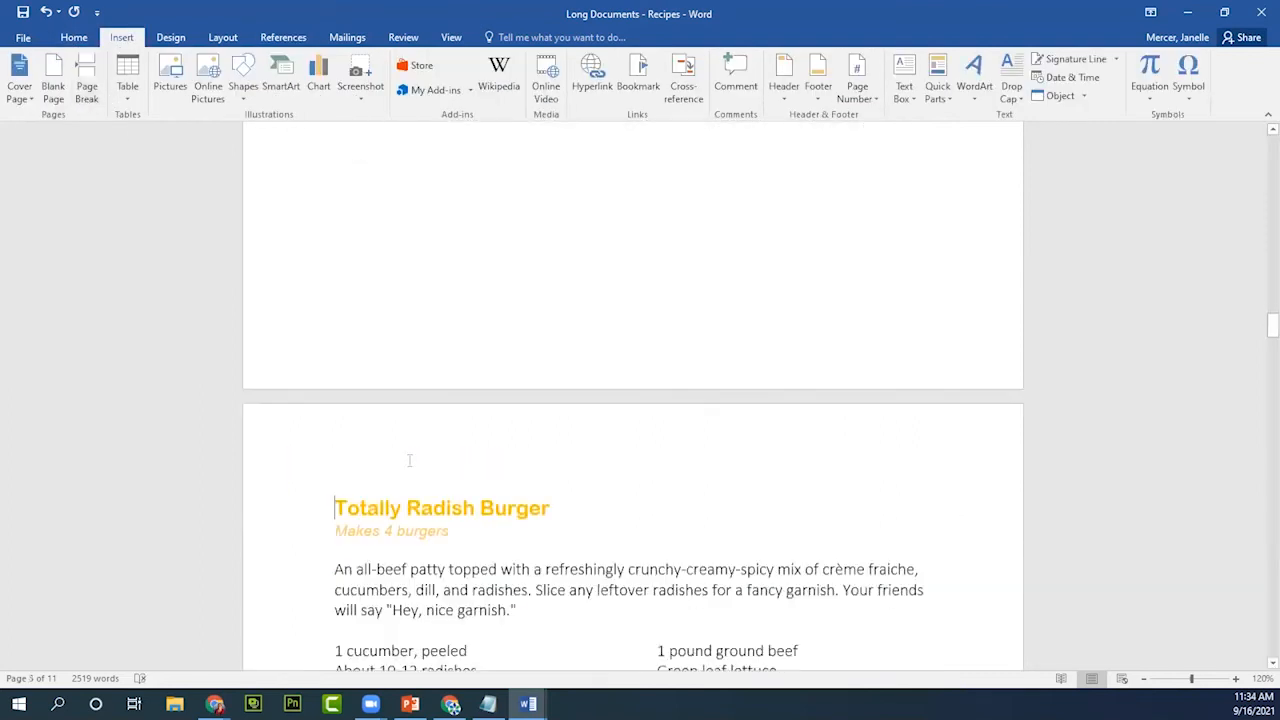
pyautogui.click(324, 470)
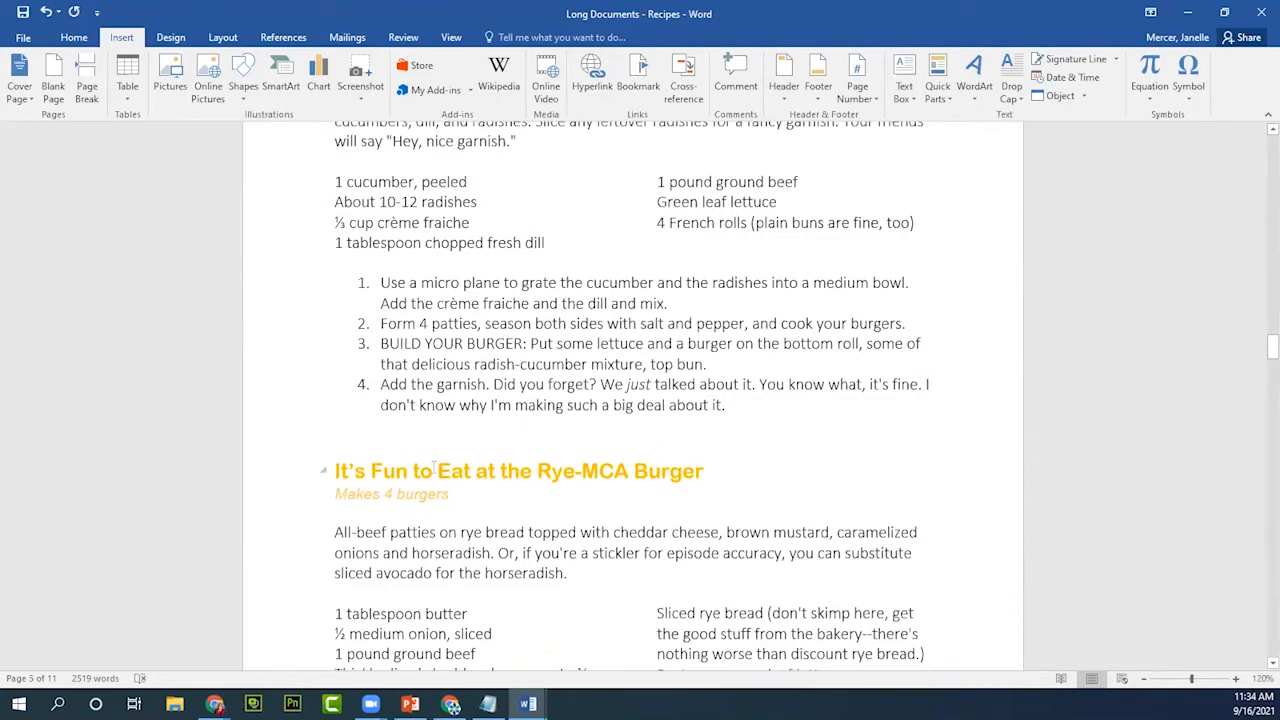
pyautogui.click(87, 80)
# Insert a page break directly before the Bruschetta Bout It Burger title.
pyautogui.scroll(-8, 484, 484)
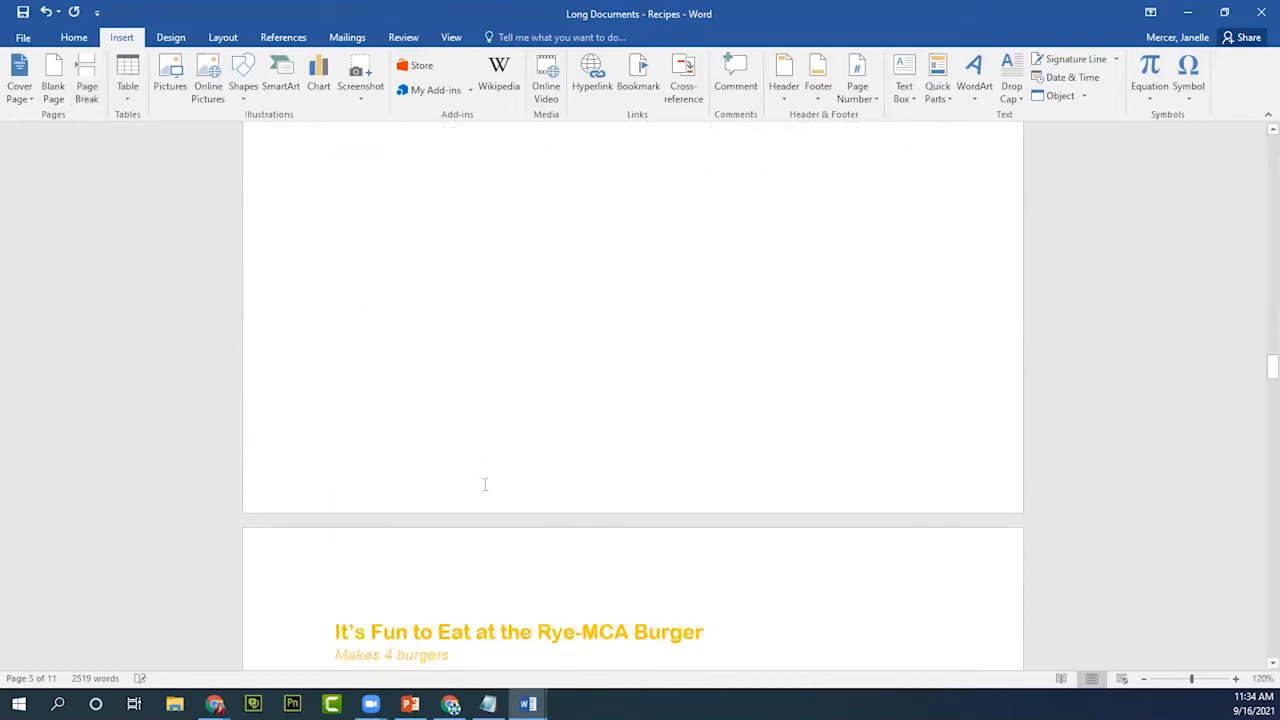
pyautogui.scroll(-6, 484, 484)
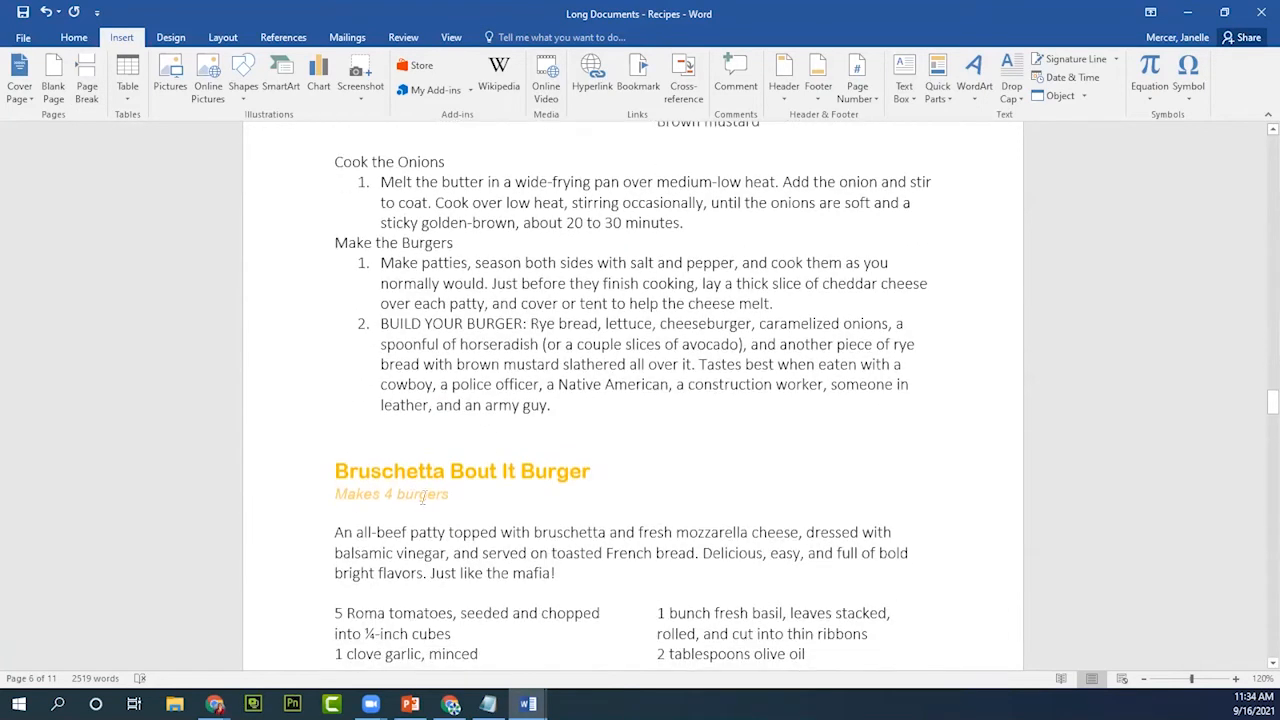
pyautogui.click(336, 472)
pyautogui.scroll(5, 399, 488)
pyautogui.scroll(-6, 399, 492)
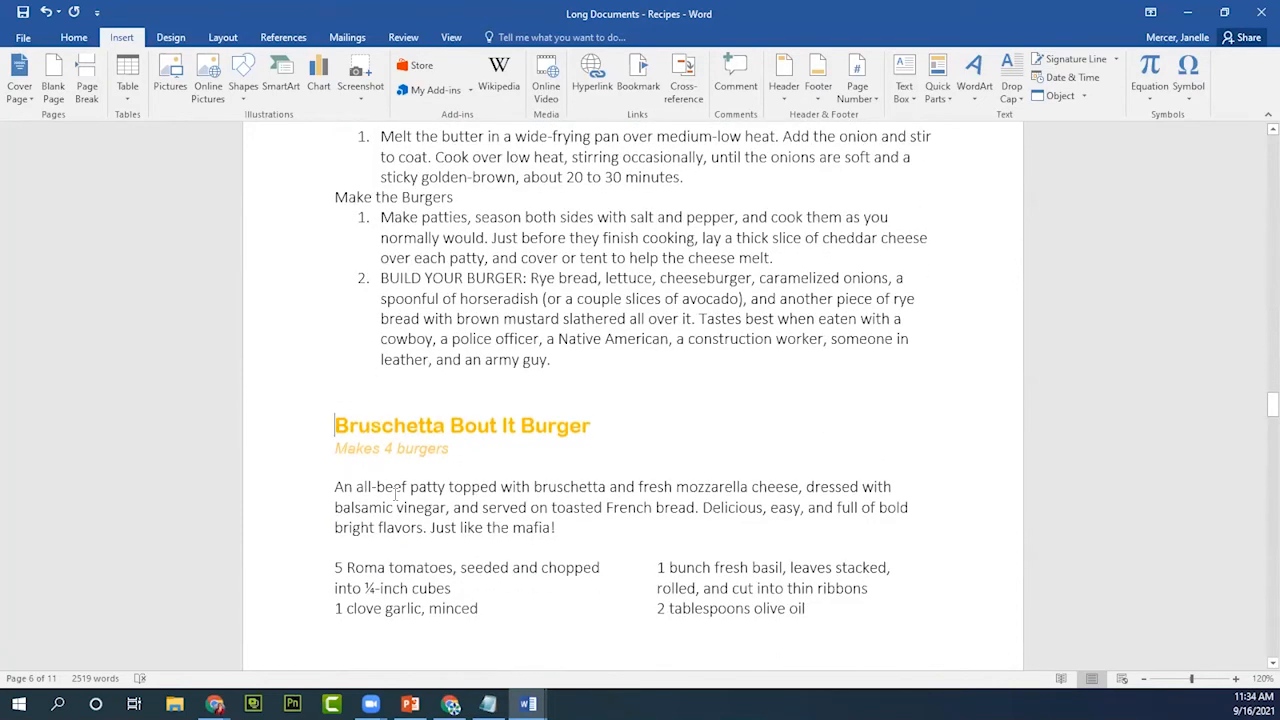
pyautogui.scroll(8, 399, 490)
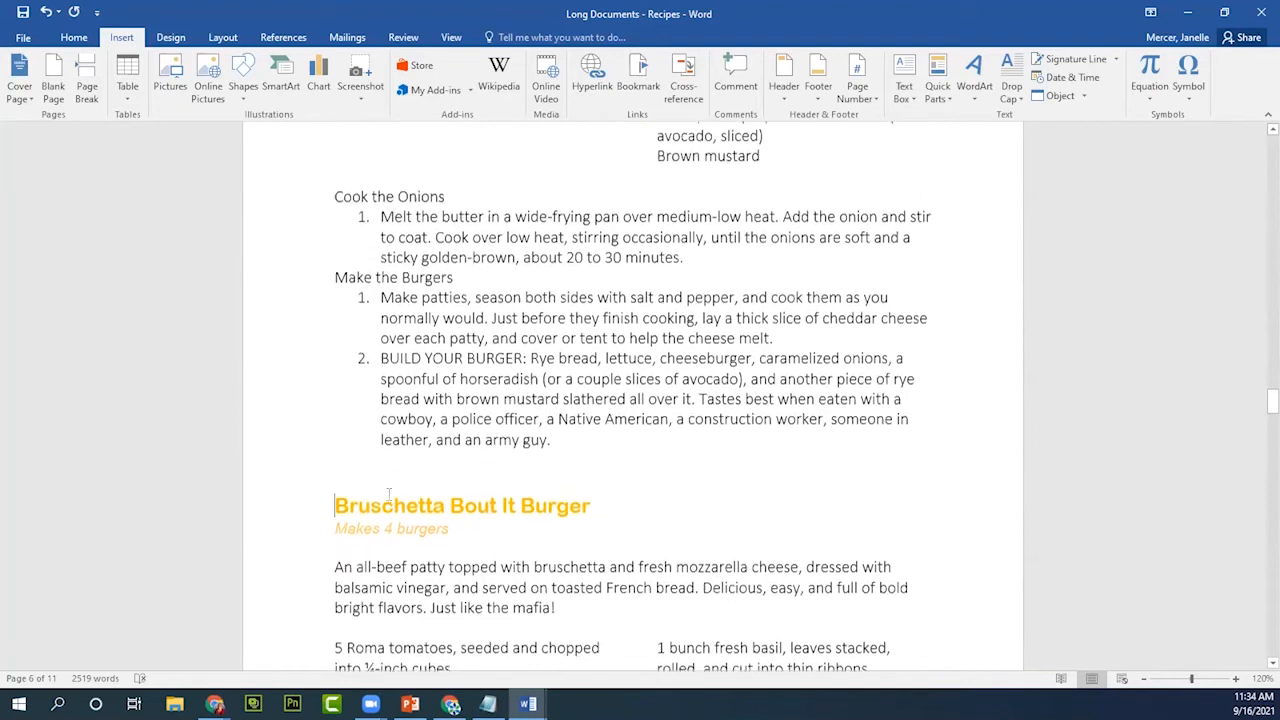
pyautogui.scroll(4, 397, 540)
pyautogui.scroll(-10, 330, 528)
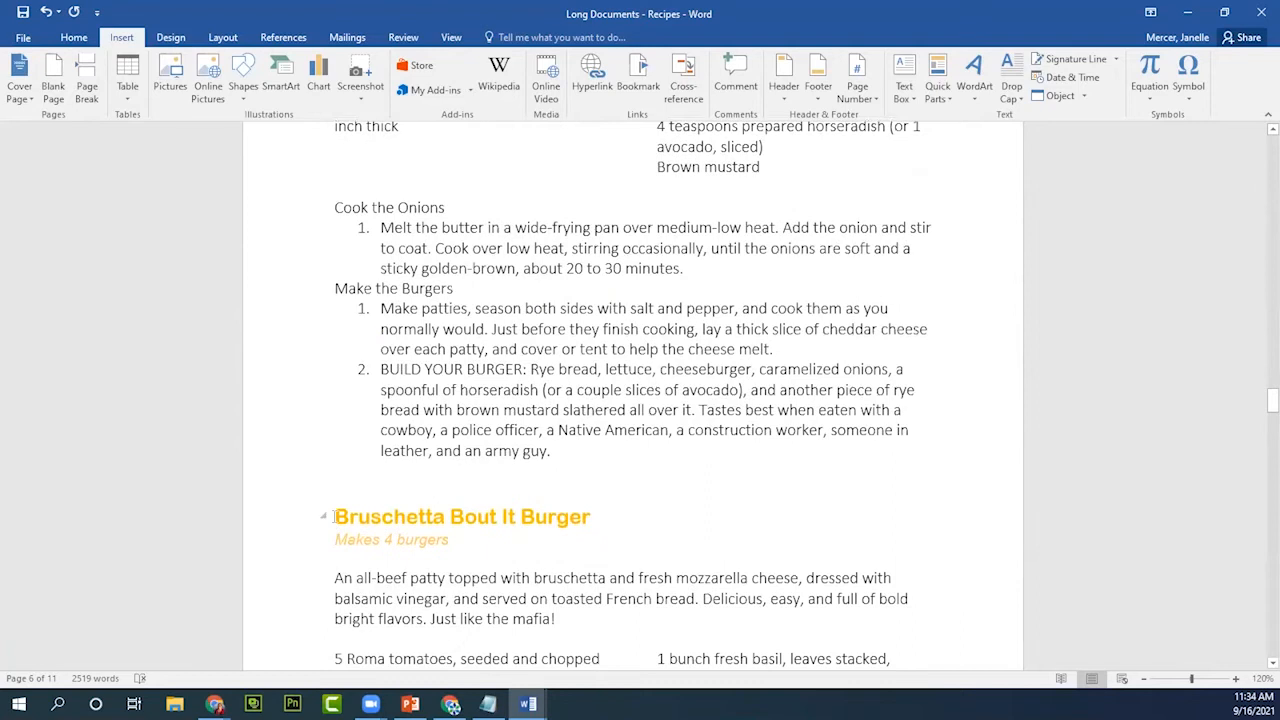
pyautogui.click(335, 516)
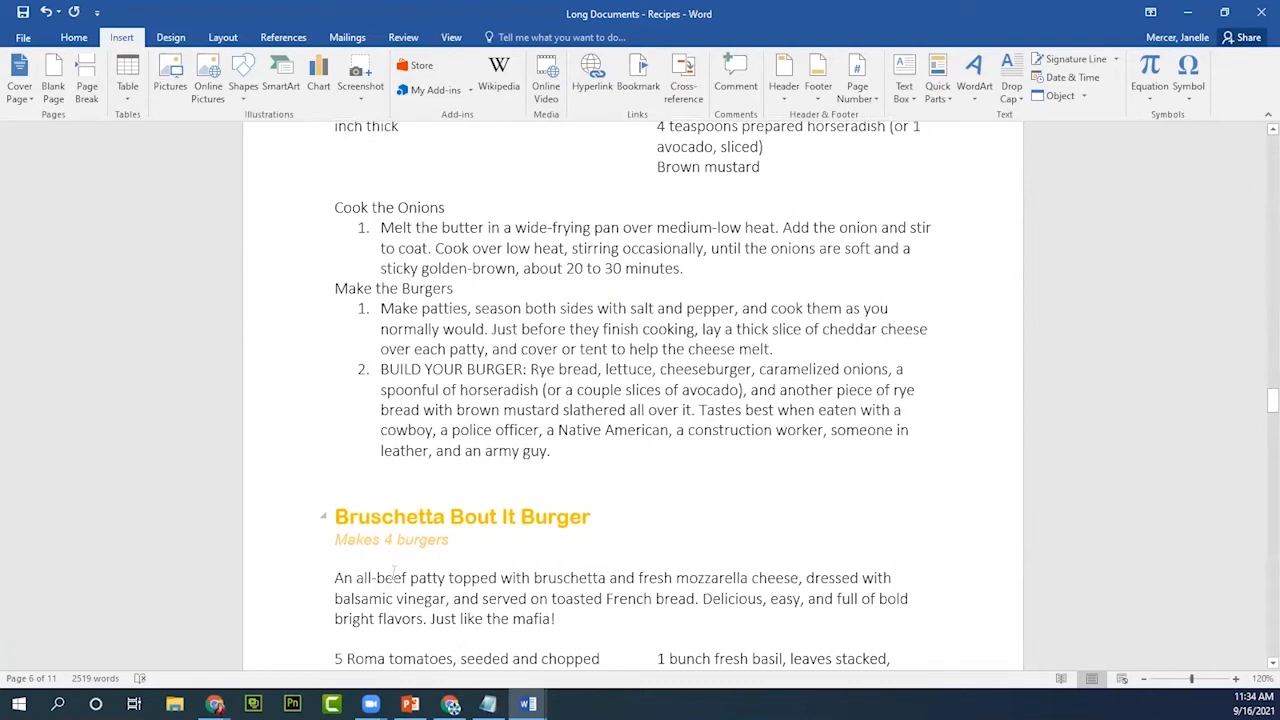
pyautogui.click(88, 88)
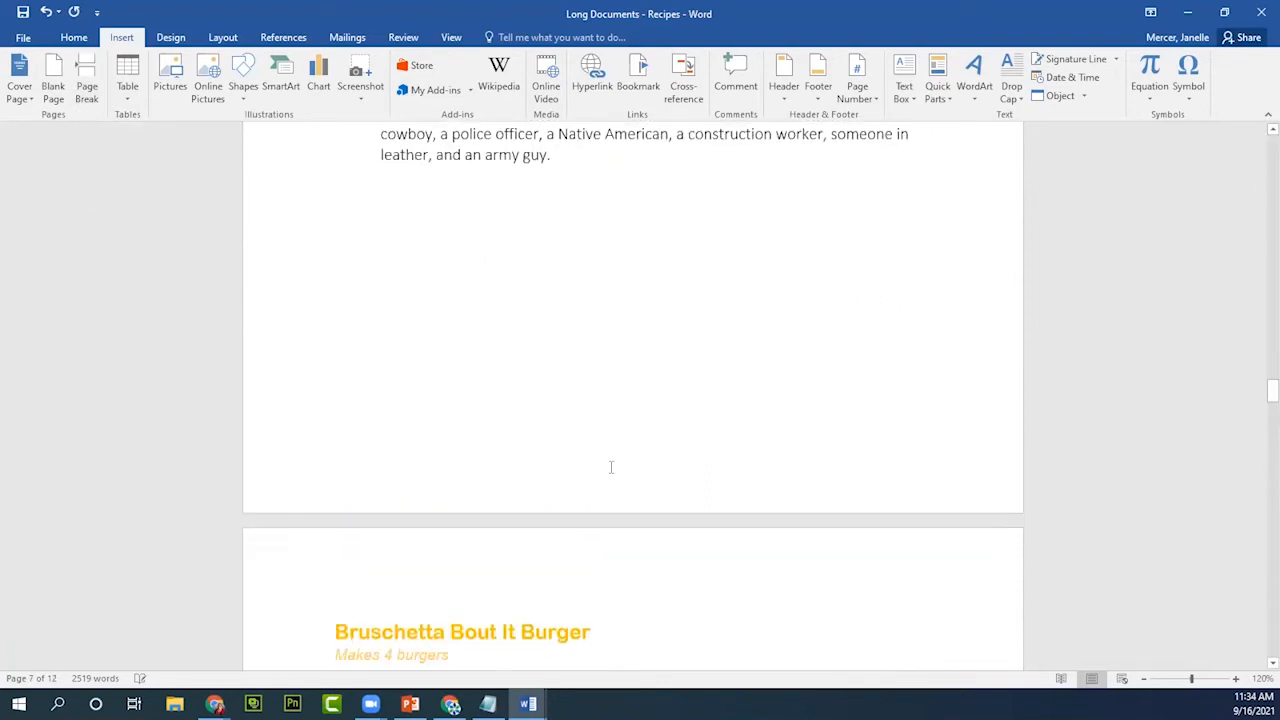
# Insert a page break directly before the Onion-tended Consequences Burger title.
pyautogui.scroll(-10, 611, 466)
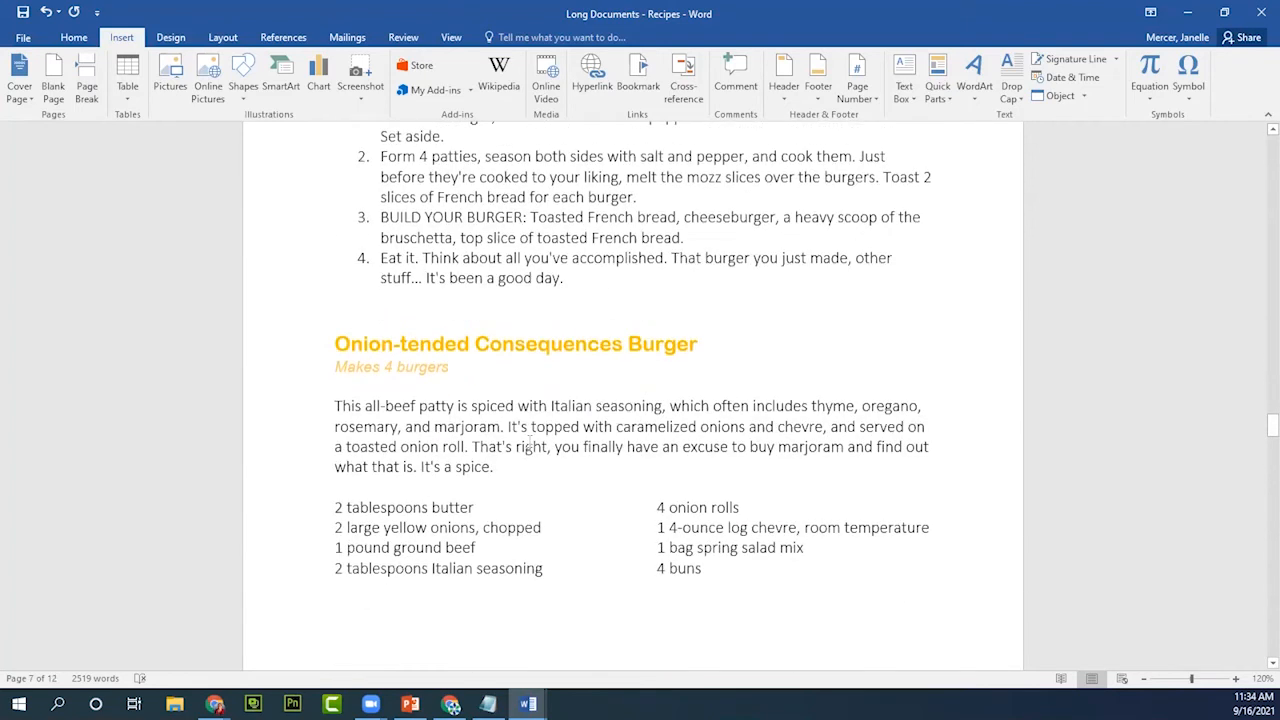
pyautogui.click(336, 344)
pyautogui.scroll(6, 438, 352)
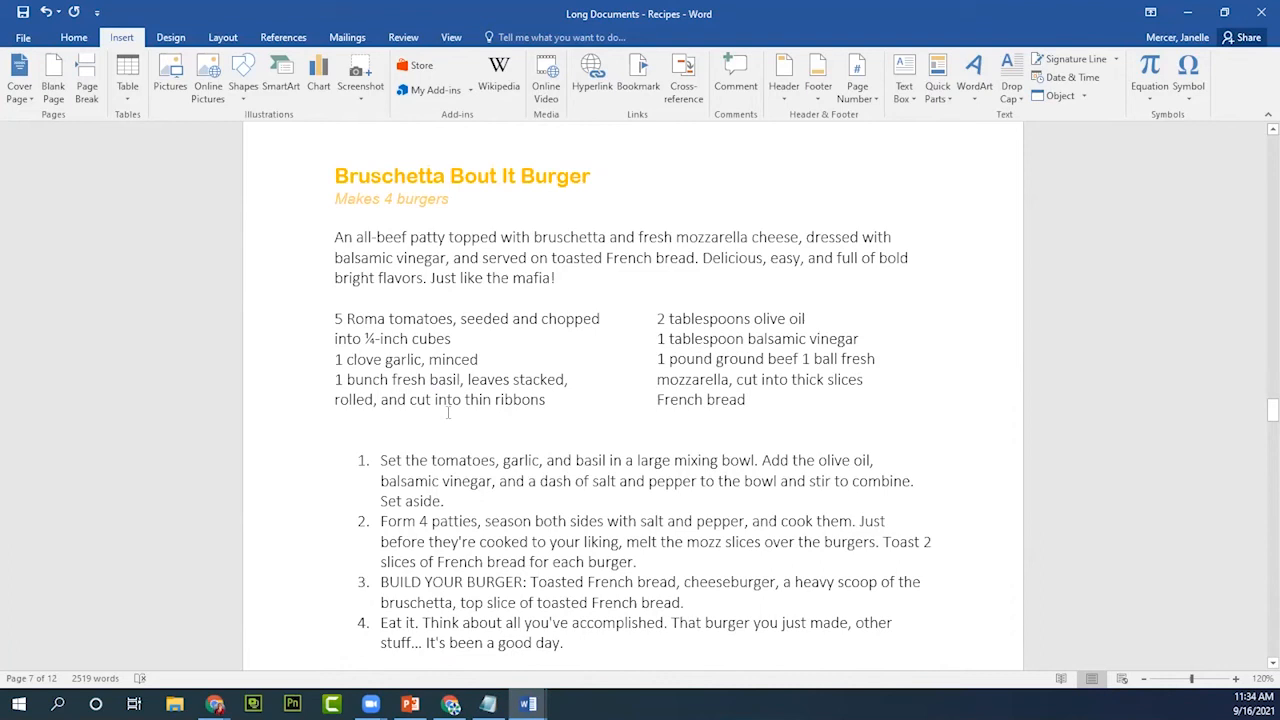
pyautogui.scroll(-5, 448, 413)
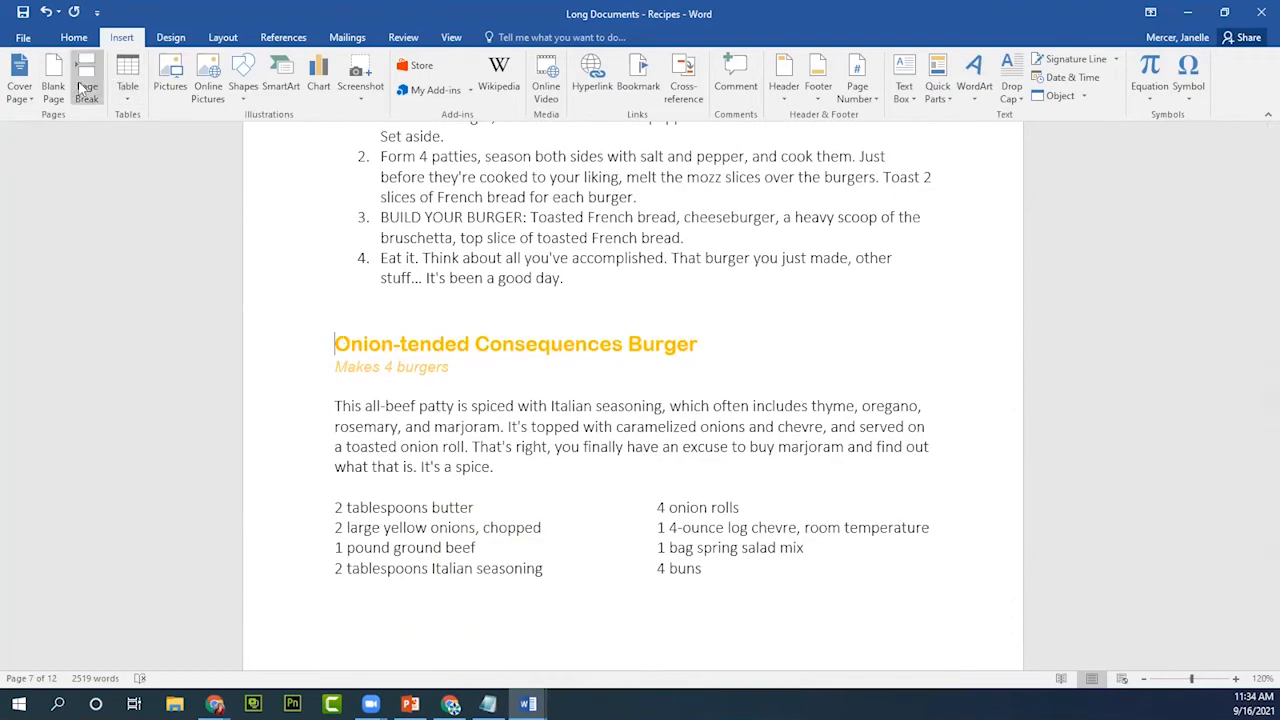
pyautogui.click(336, 344)
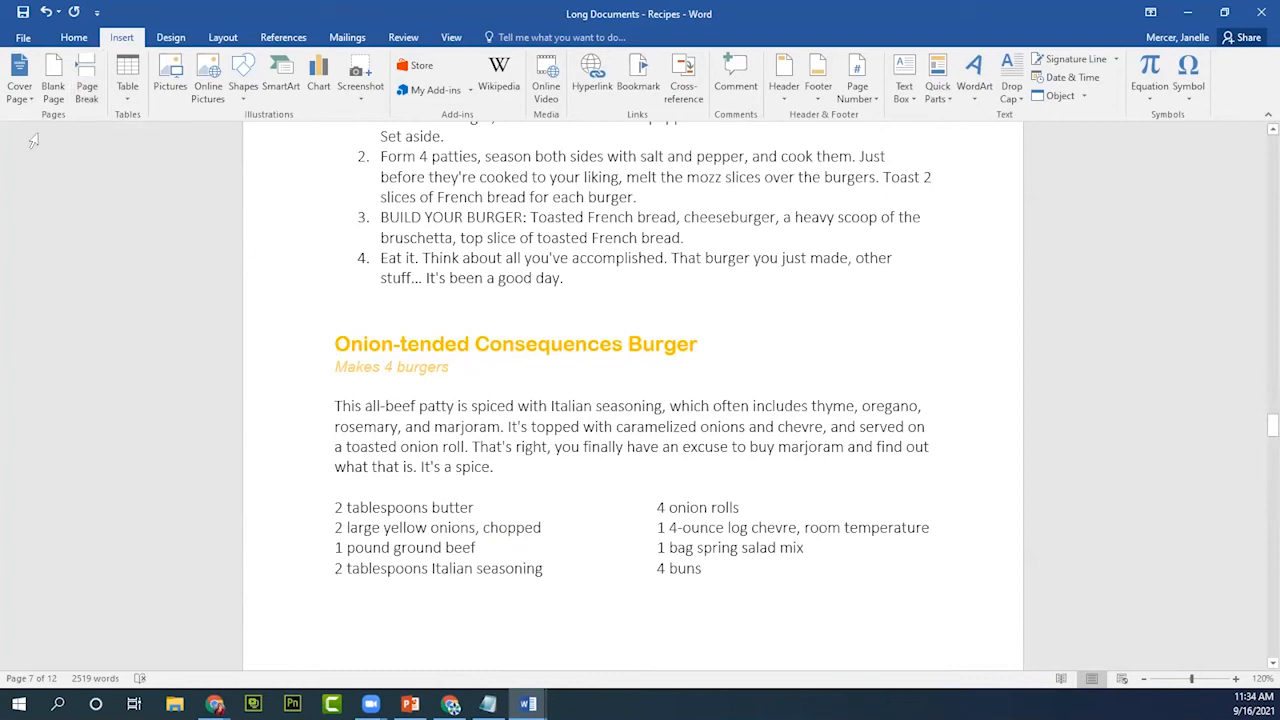
pyautogui.click(87, 85)
pyautogui.scroll(-5, 371, 420)
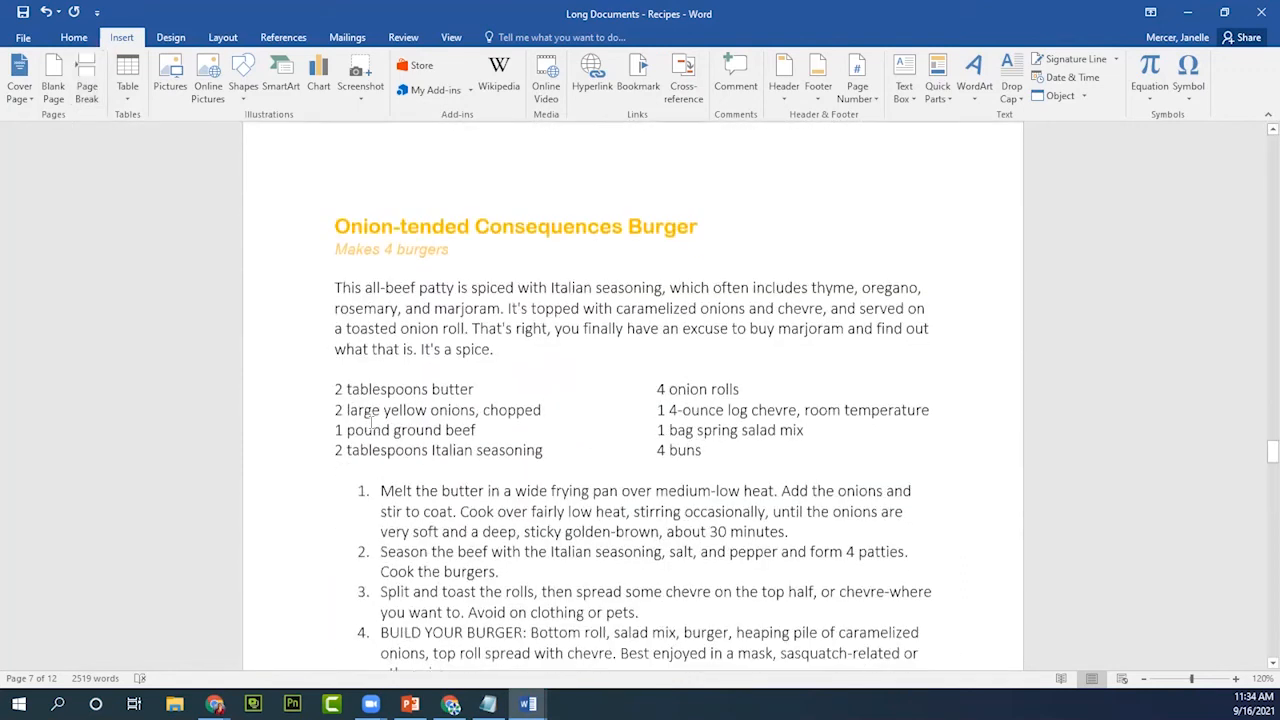
# Insert a page break directly before the Cheeses is Born Burger title.
pyautogui.scroll(-2, 371, 422)
pyautogui.click(336, 415)
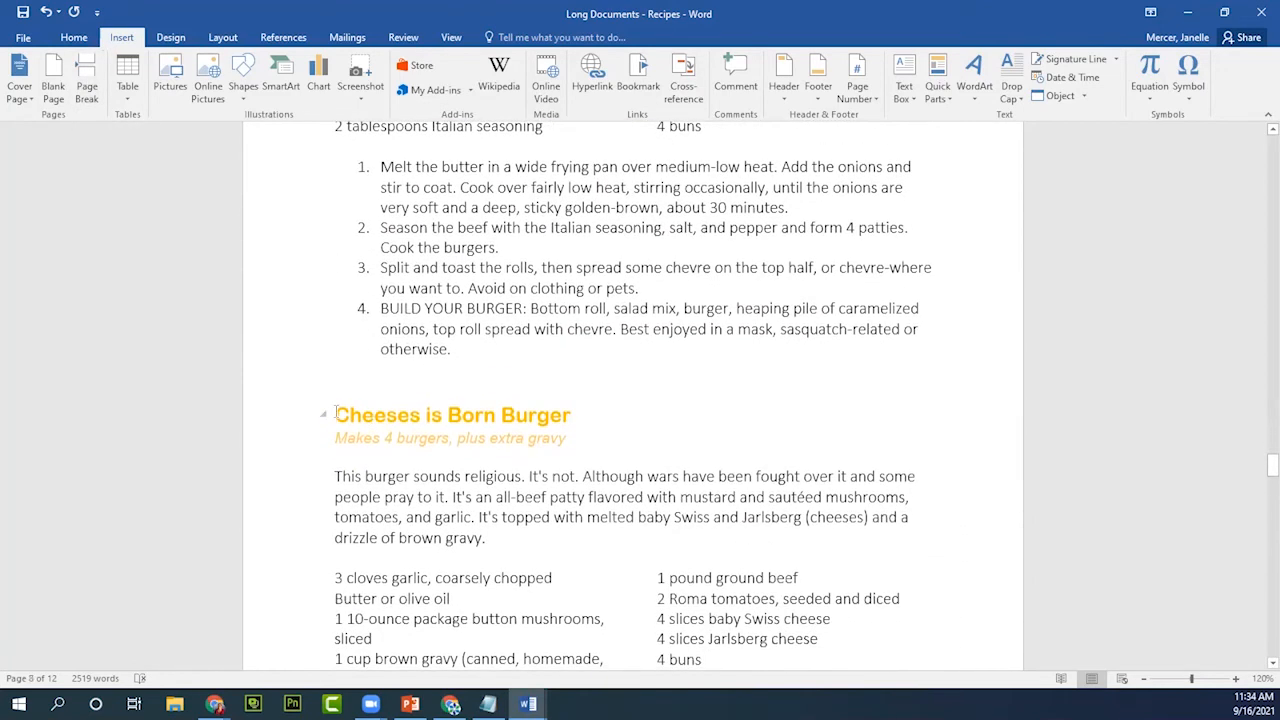
pyautogui.scroll(5, 432, 511)
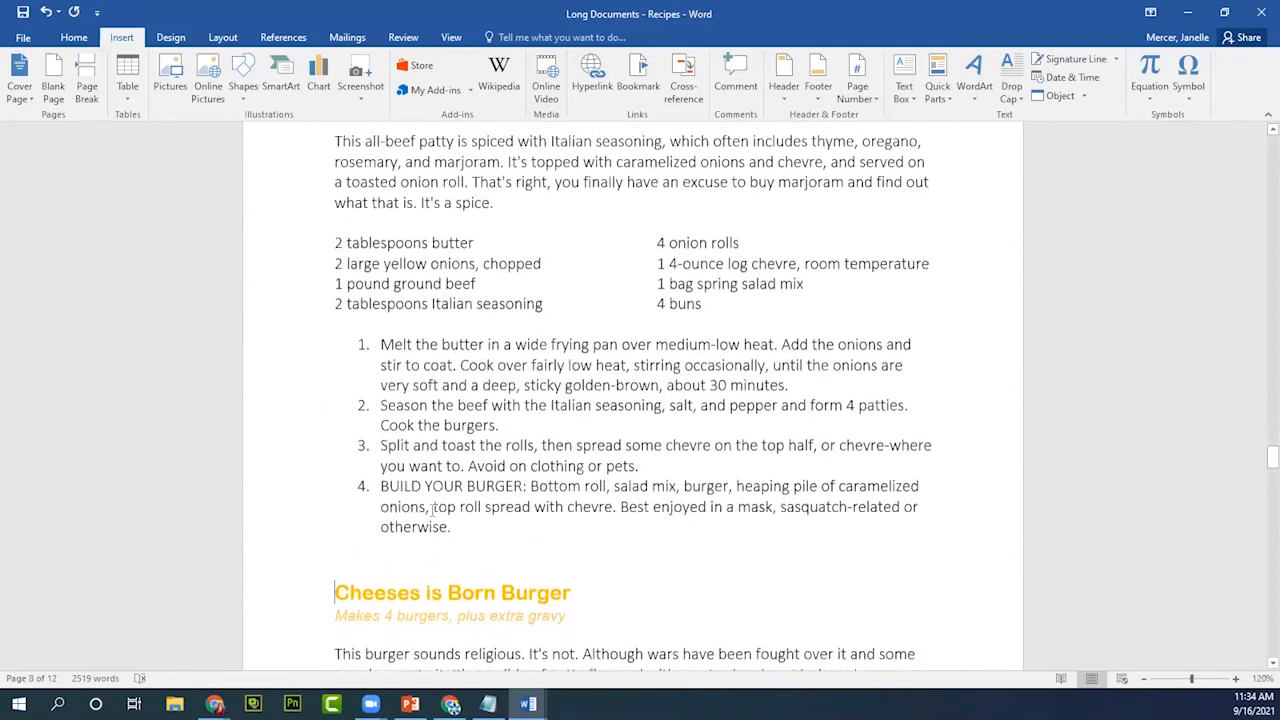
pyautogui.scroll(-2, 432, 511)
pyautogui.scroll(-5, 432, 511)
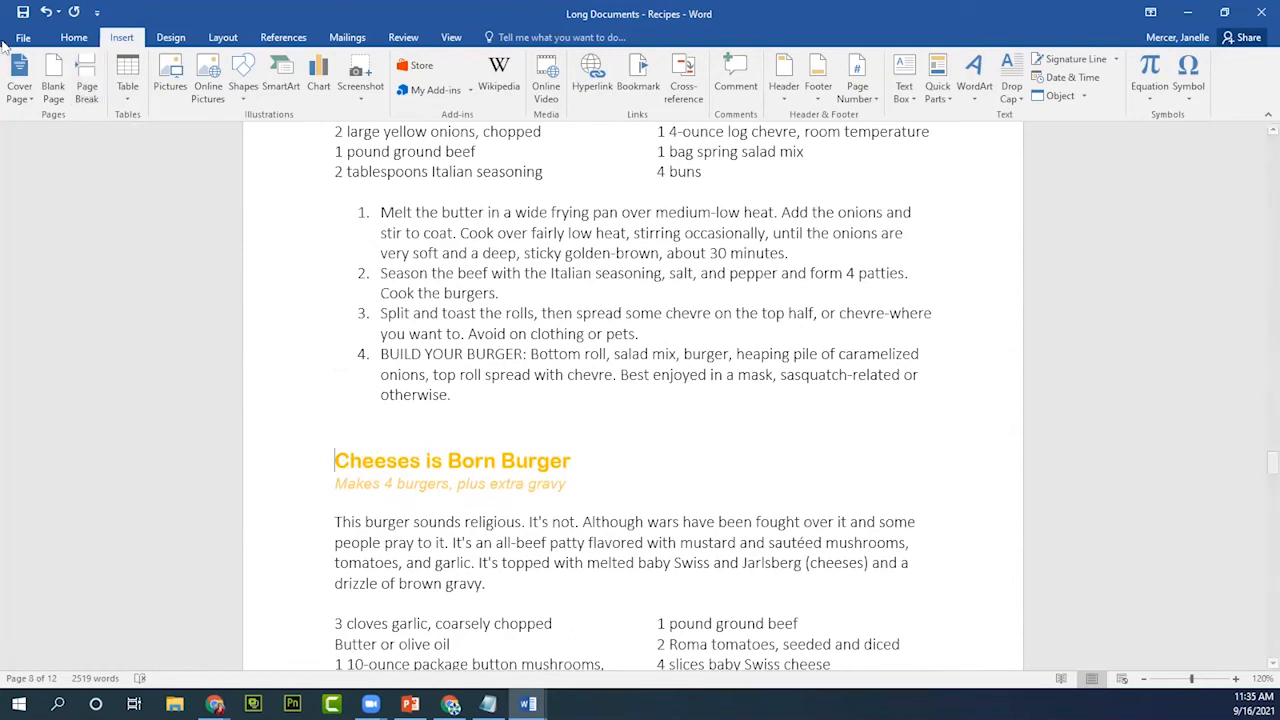
pyautogui.click(87, 97)
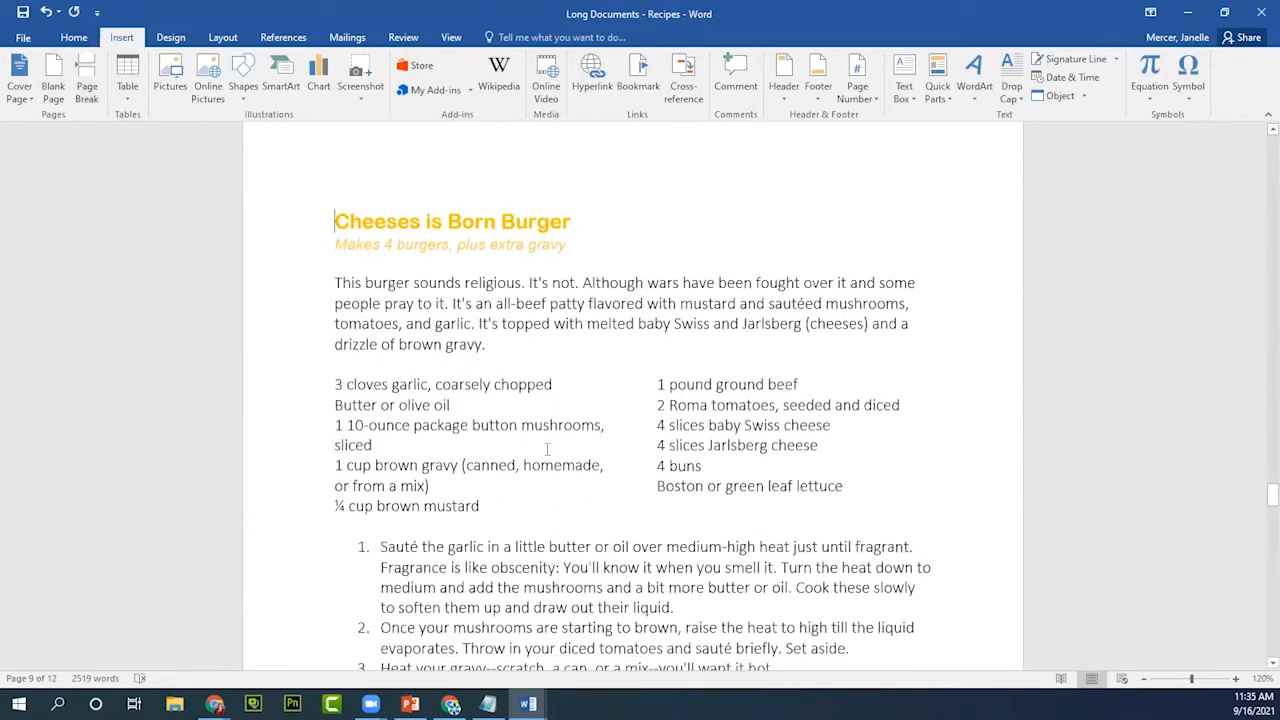
# Insert page breaks directly before the I'm Gonna Get You Succotash Burger and the One Fish, Two Fish, Red Fish, Hamburger titles.
pyautogui.scroll(-6, 547, 449)
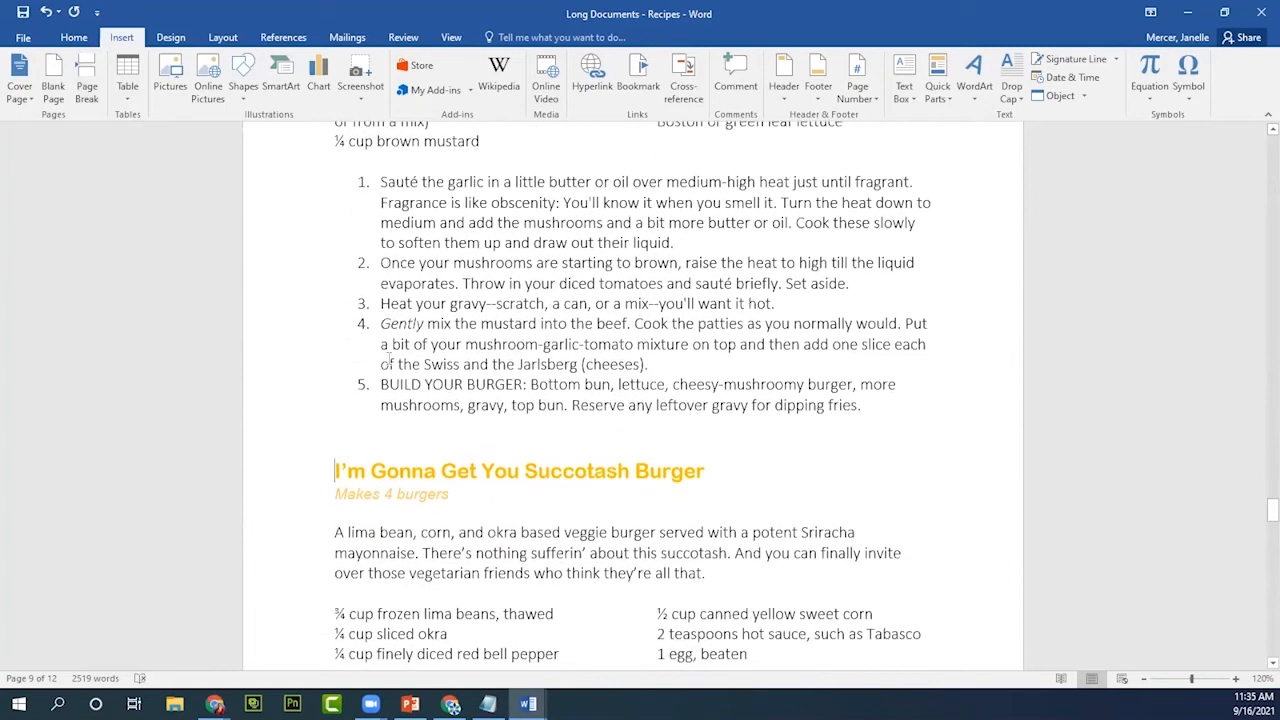
pyautogui.click(87, 90)
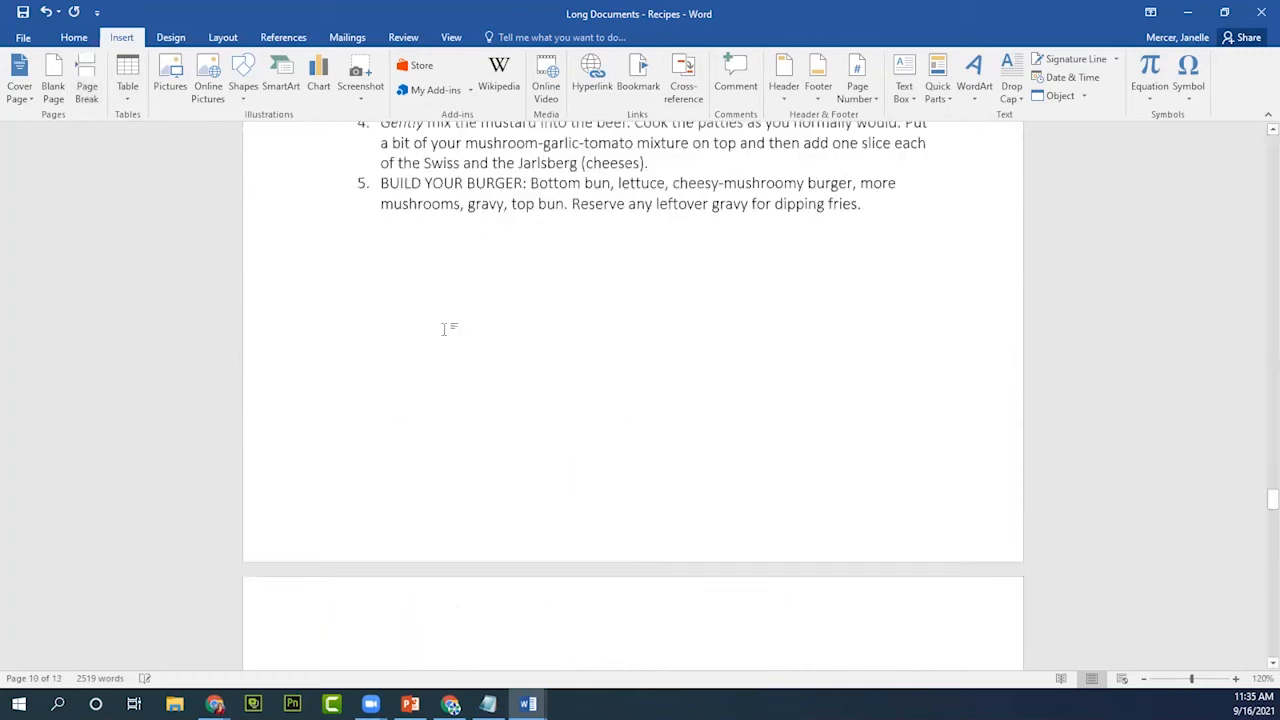
pyautogui.scroll(-13, 459, 364)
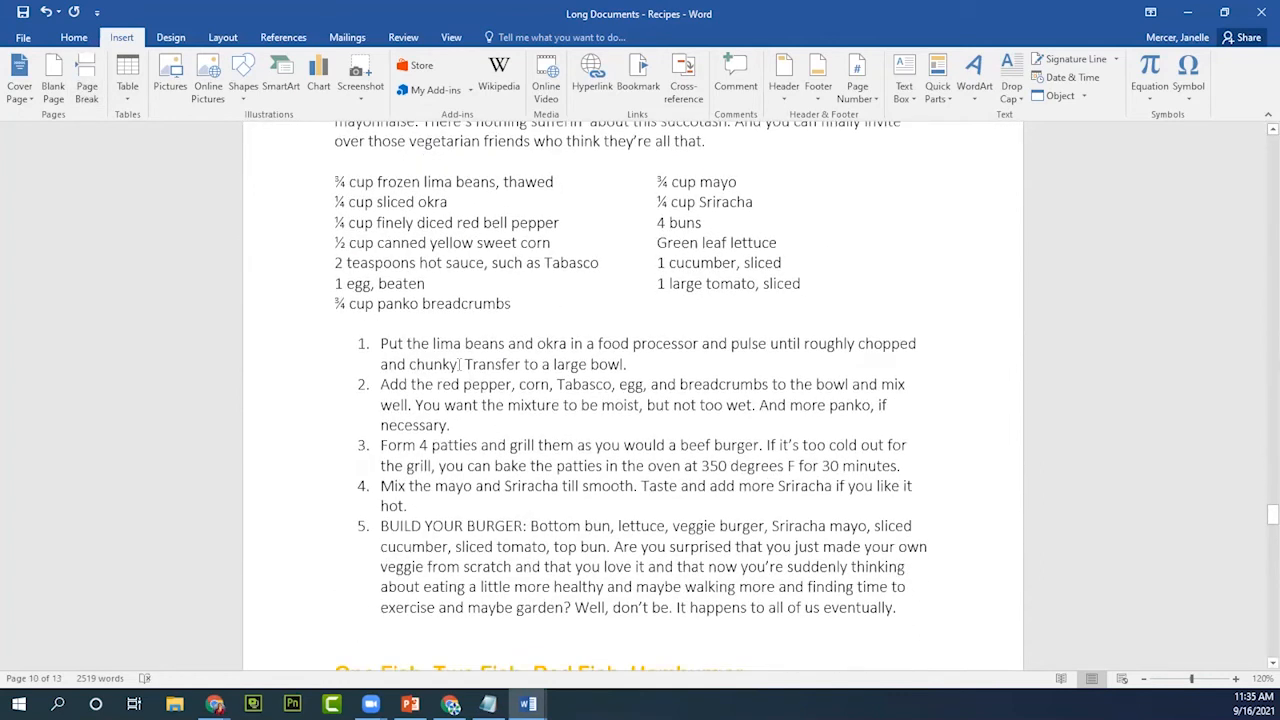
pyautogui.scroll(-8, 459, 364)
pyautogui.scroll(6, 459, 364)
pyautogui.scroll(1, 459, 364)
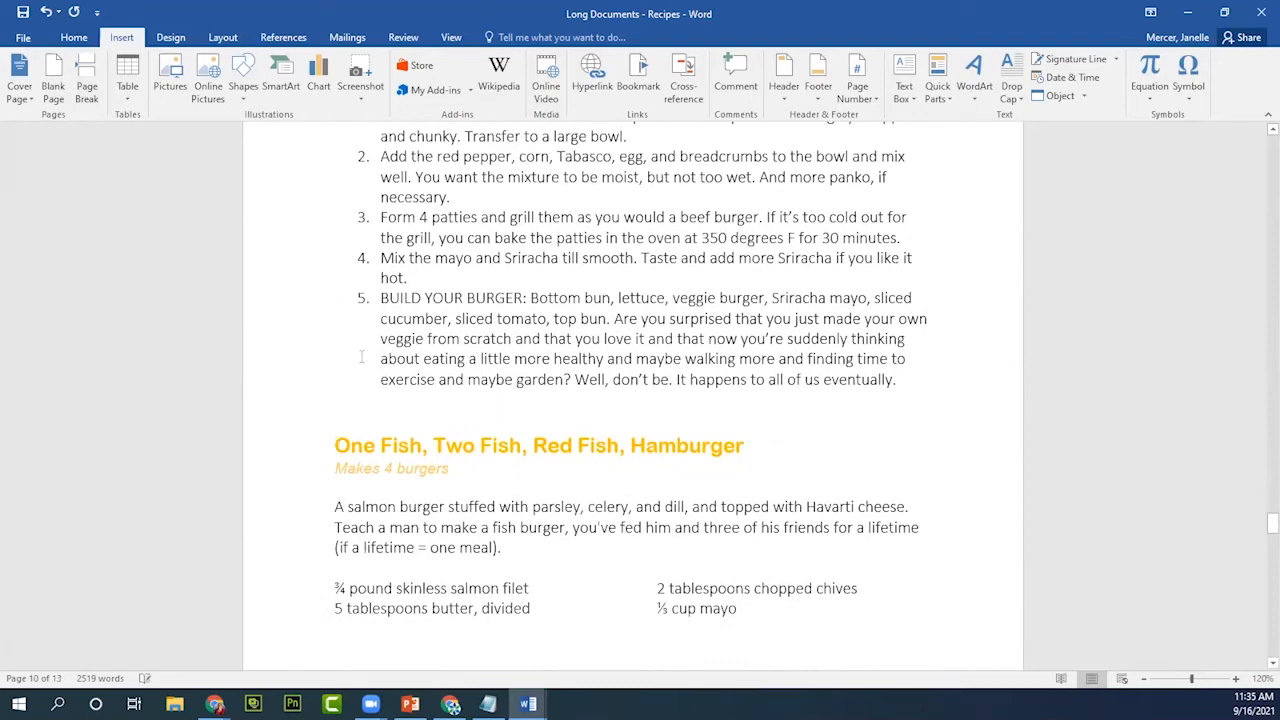
pyautogui.click(91, 81)
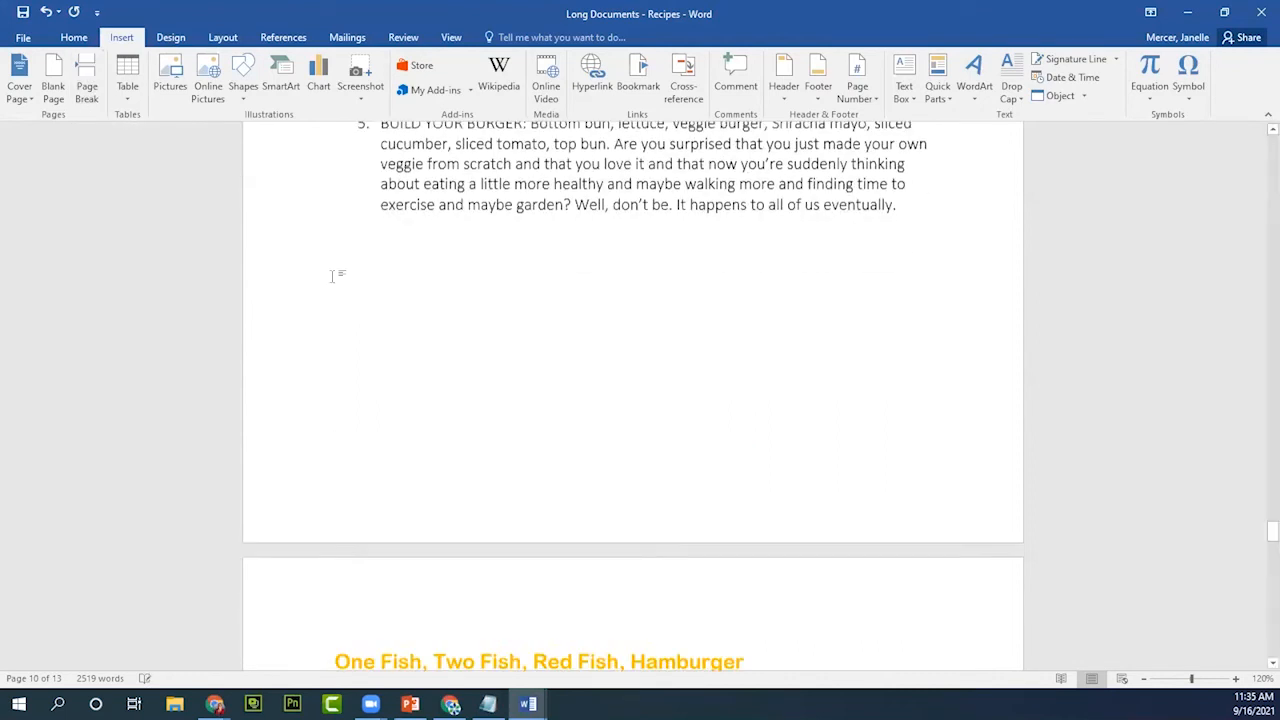
# Look back through the separated recipe pages and check which page the Onion-tended Consequences Burger title is on.
pyautogui.scroll(-6, 340, 367)
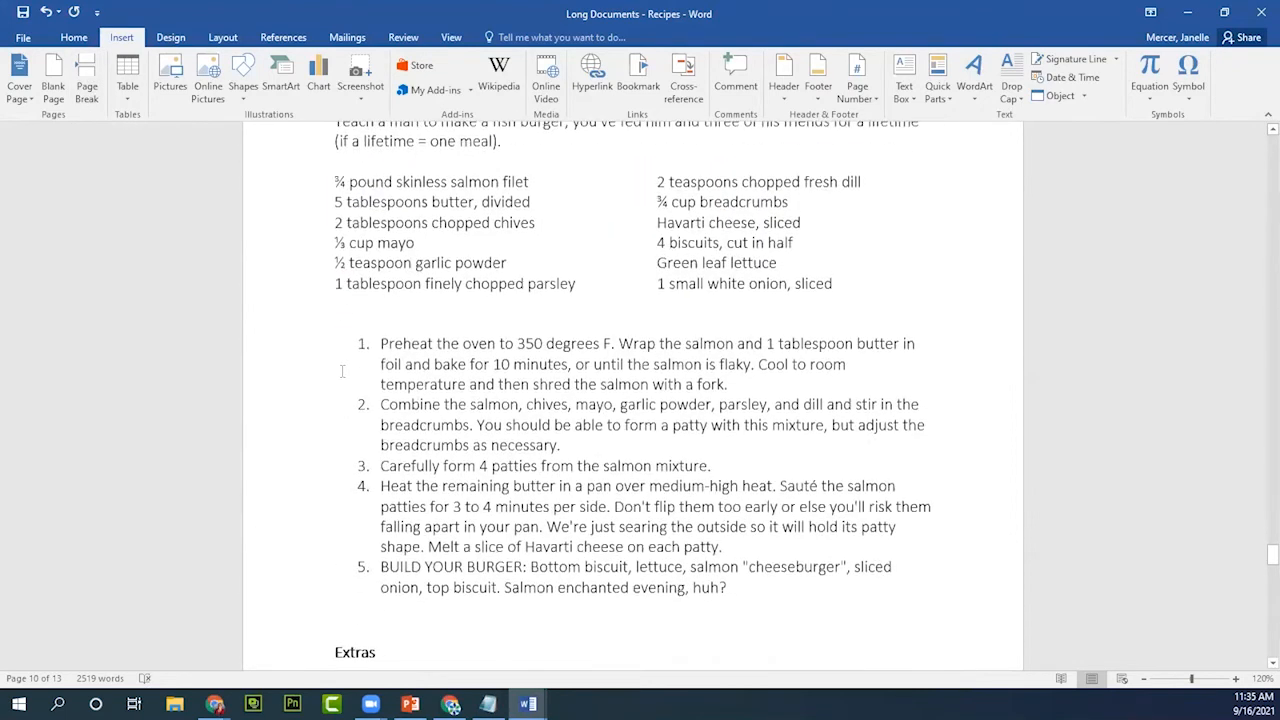
pyautogui.scroll(2, 341, 371)
pyautogui.scroll(3, 341, 371)
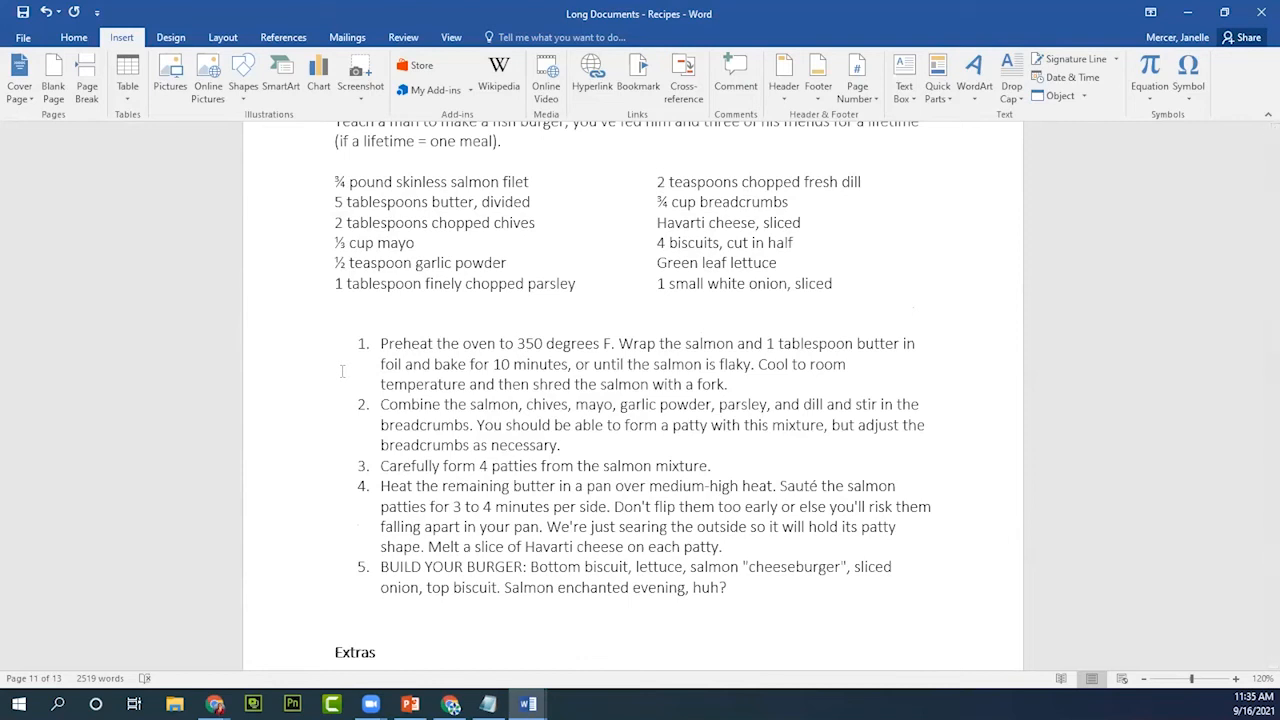
pyautogui.scroll(15, 341, 371)
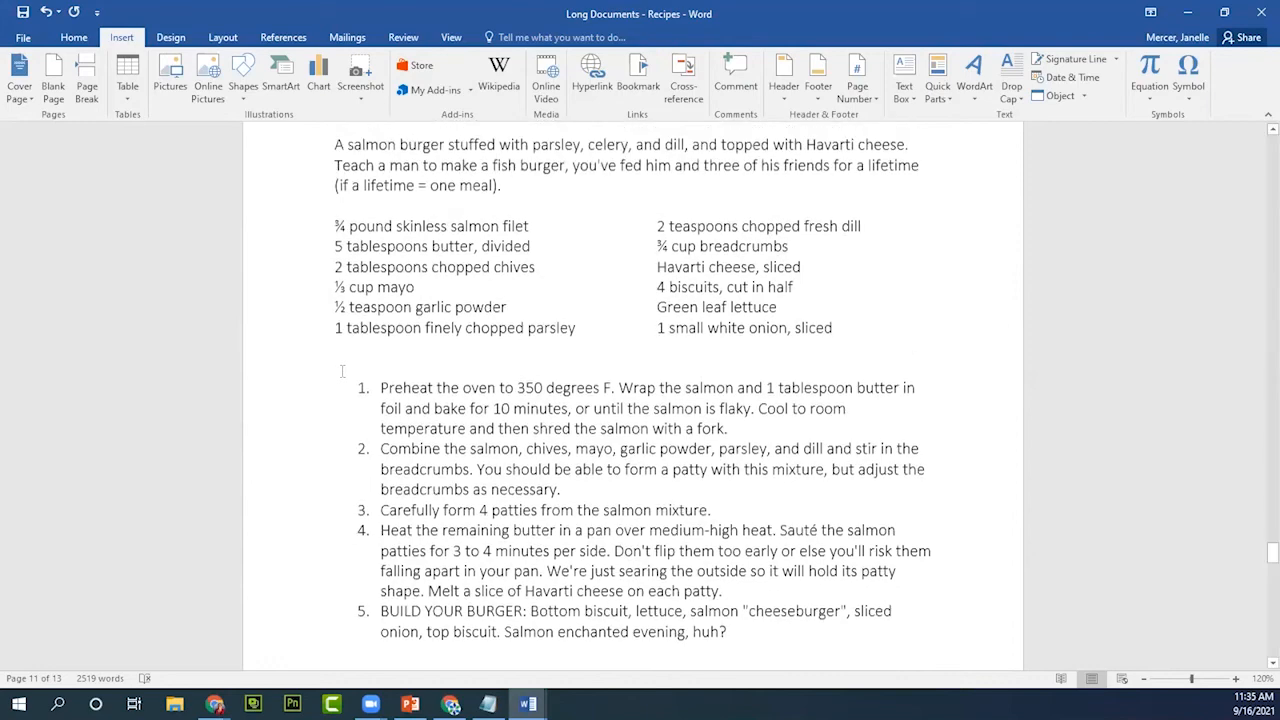
pyautogui.scroll(20, 341, 371)
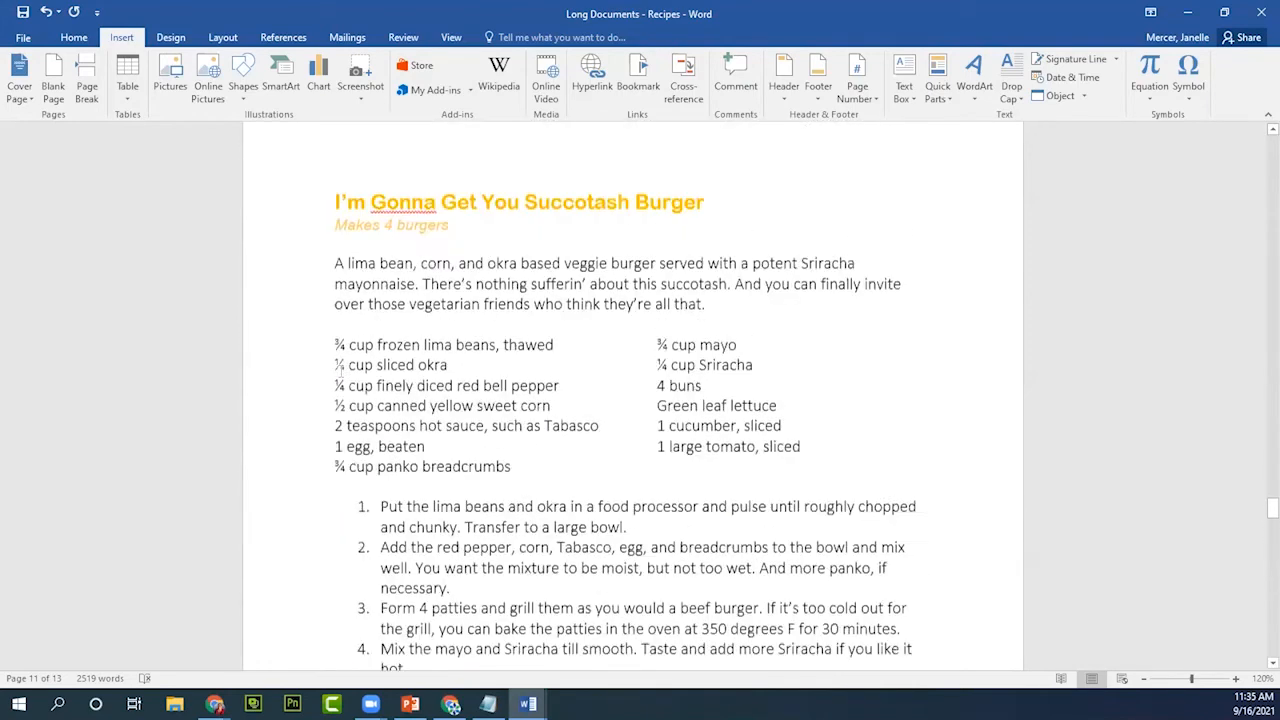
pyautogui.scroll(20, 338, 371)
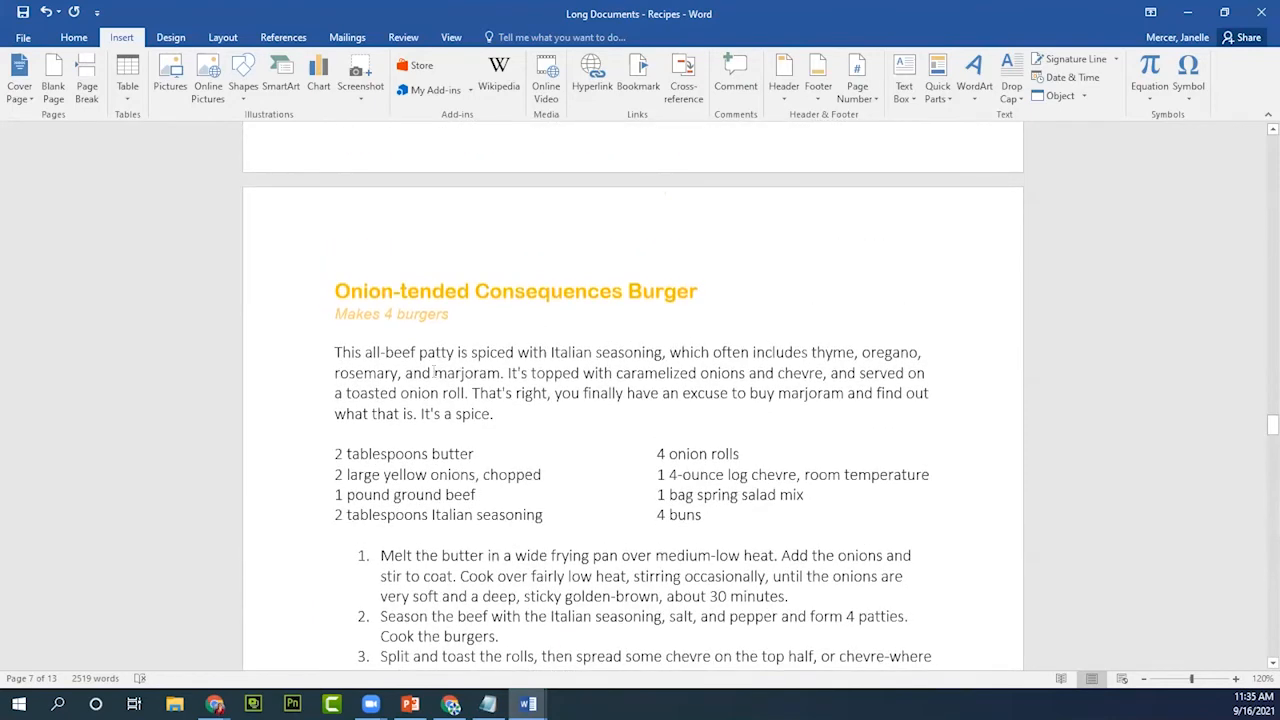
pyautogui.click(381, 292)
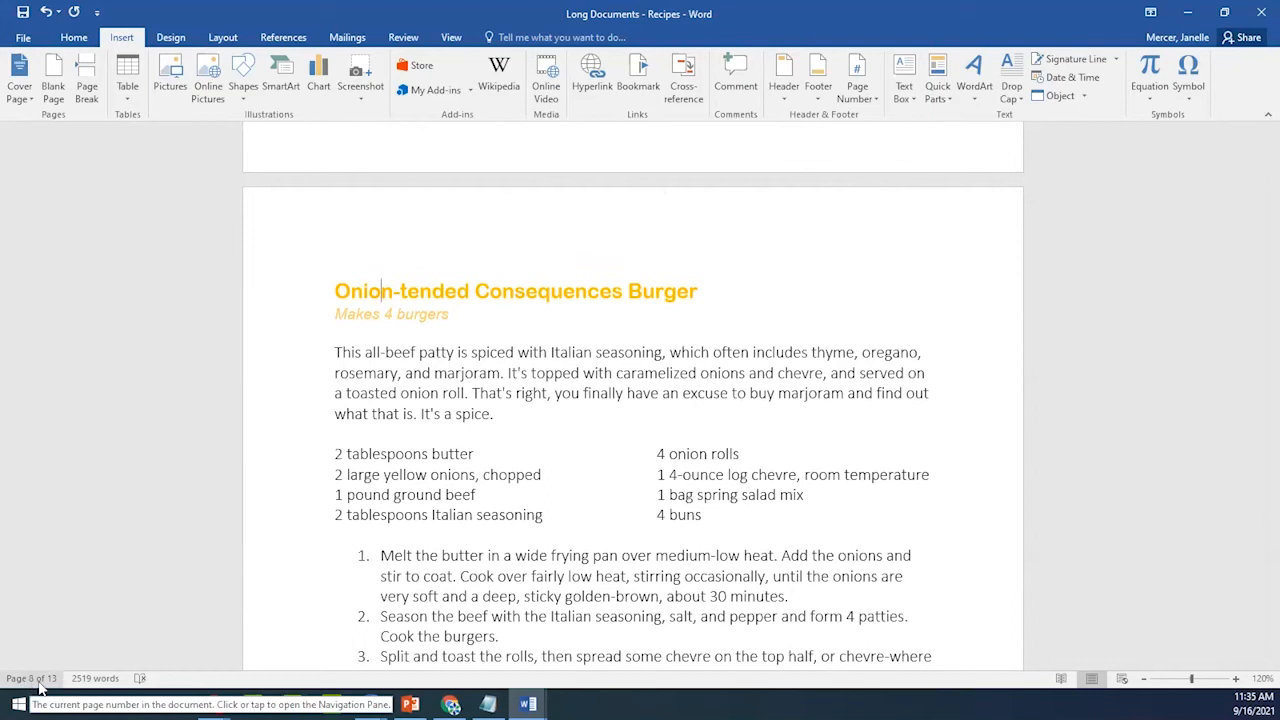
pyautogui.scroll(3, 333, 507)
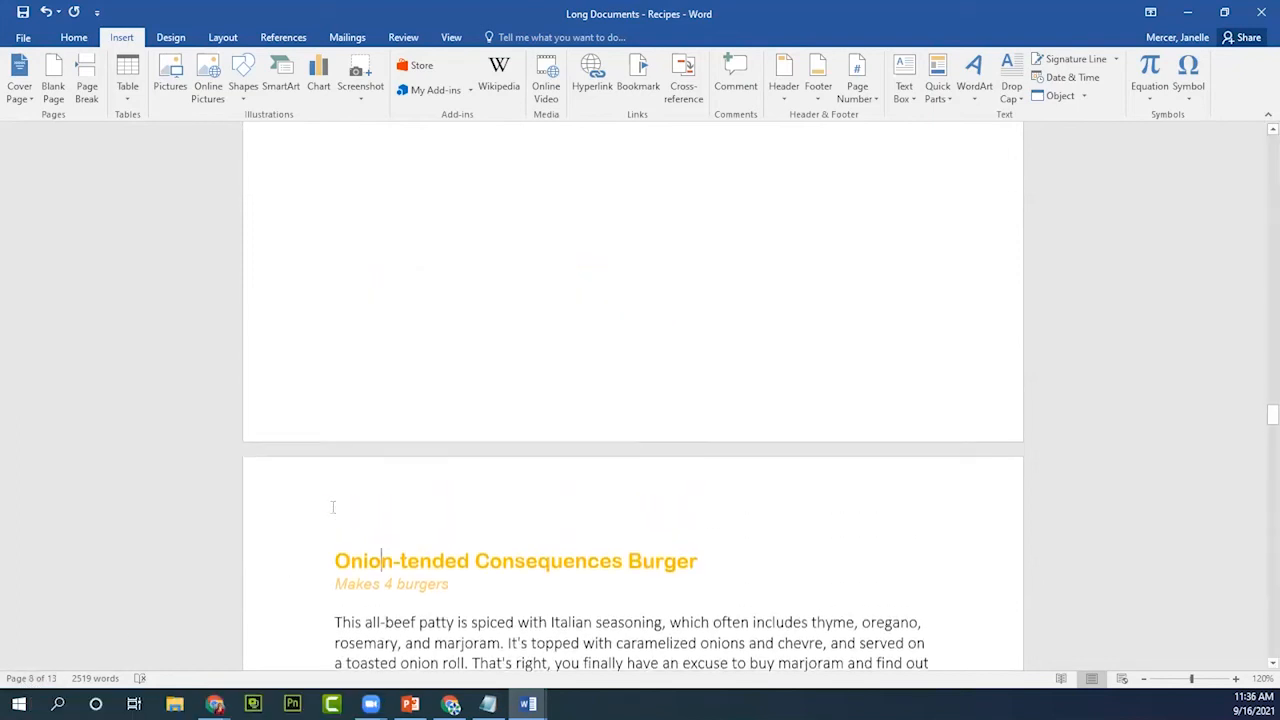
pyautogui.scroll(2, 333, 507)
# Update the table of contents, refreshing the page numbers only.
pyautogui.moveTo(1260, 410); pyautogui.dragTo(1258, 222)
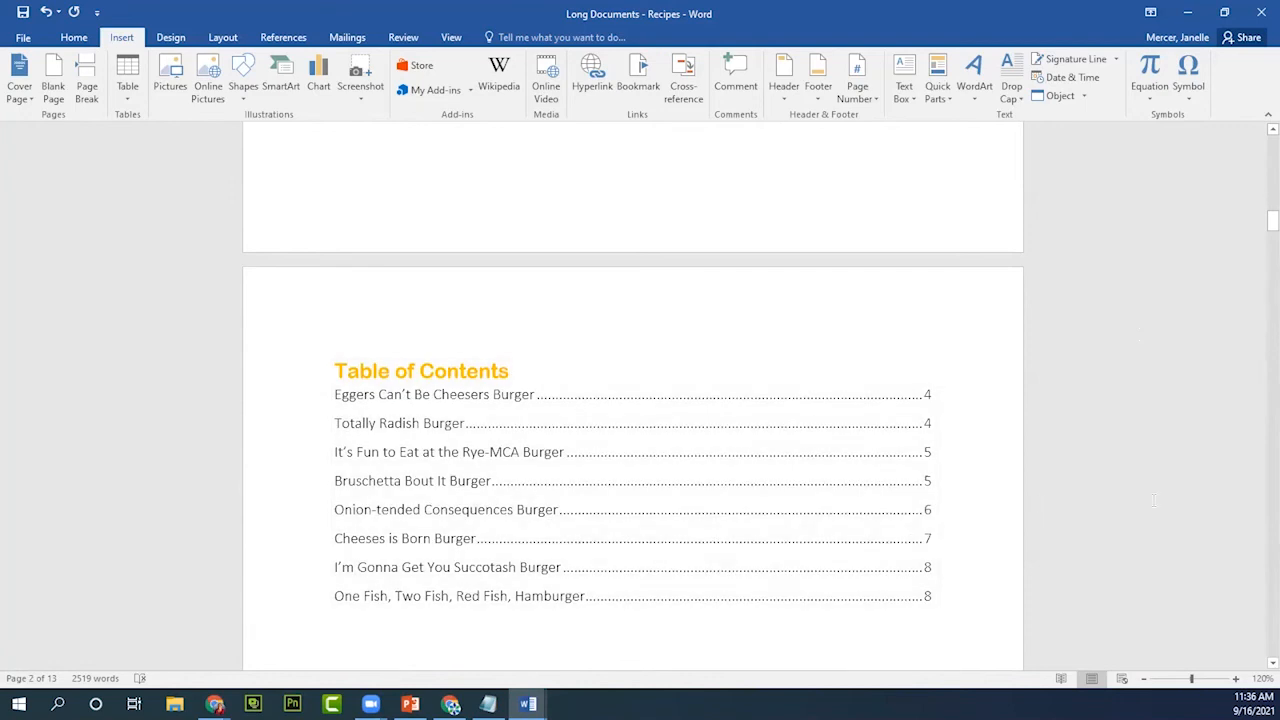
pyautogui.click(467, 376)
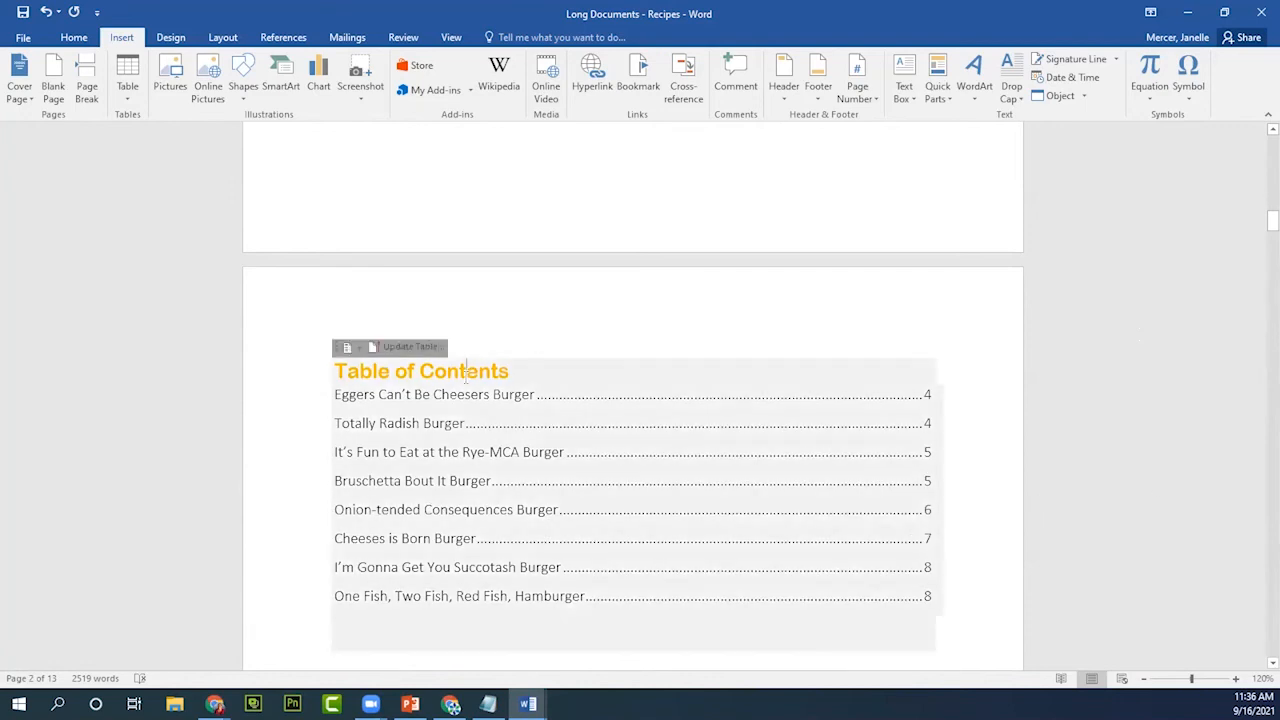
pyautogui.click(418, 347)
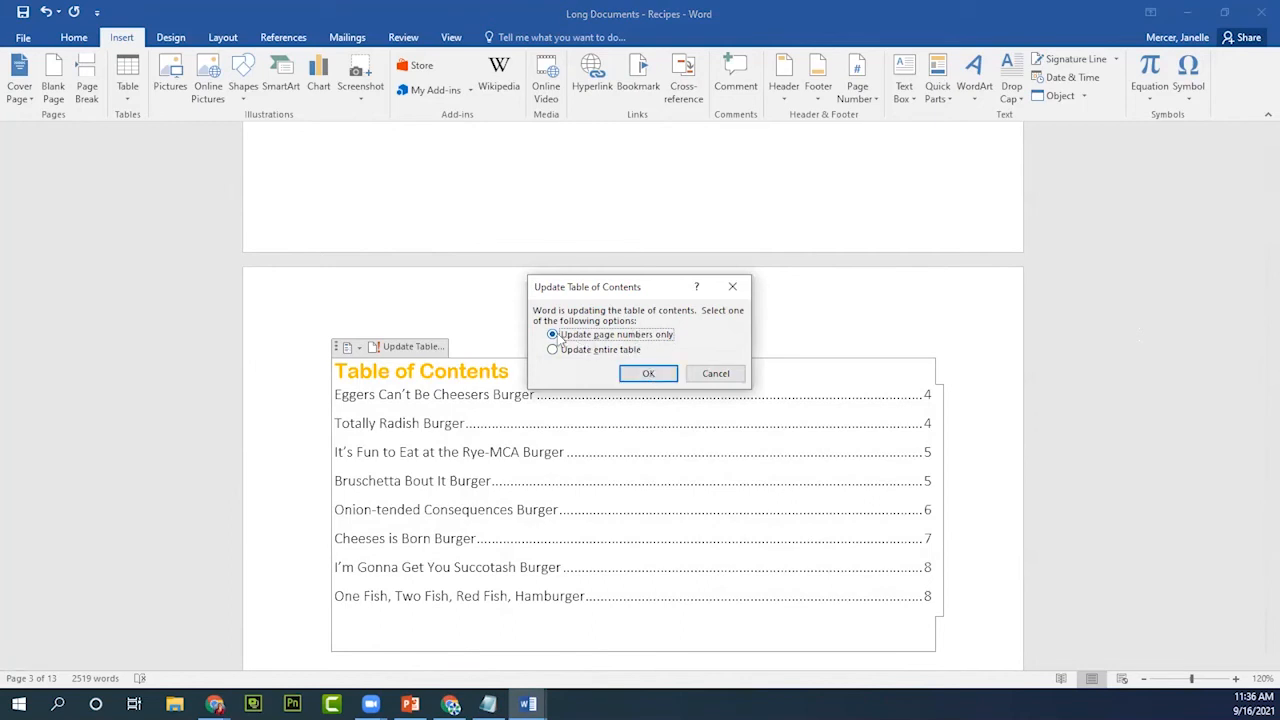
pyautogui.click(645, 374)
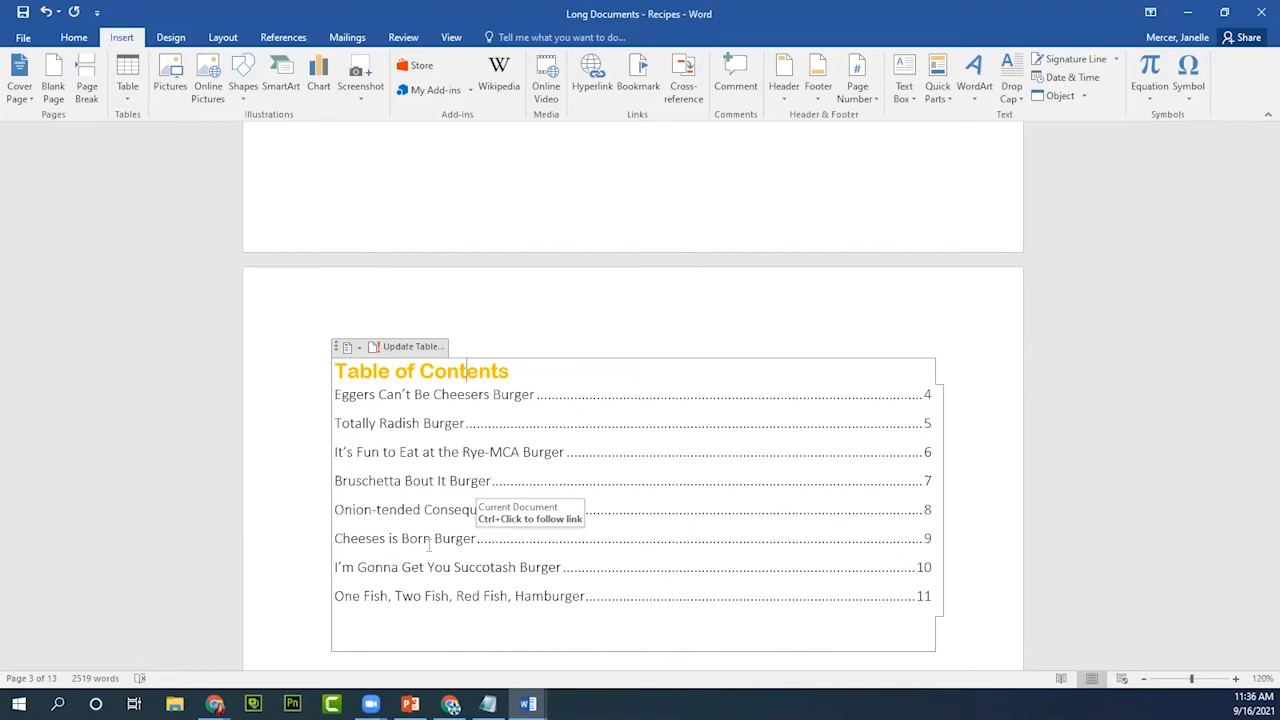
# Apply the Heading 1 style to the Extras title after the last recipe.
pyautogui.scroll(-20, 429, 545)
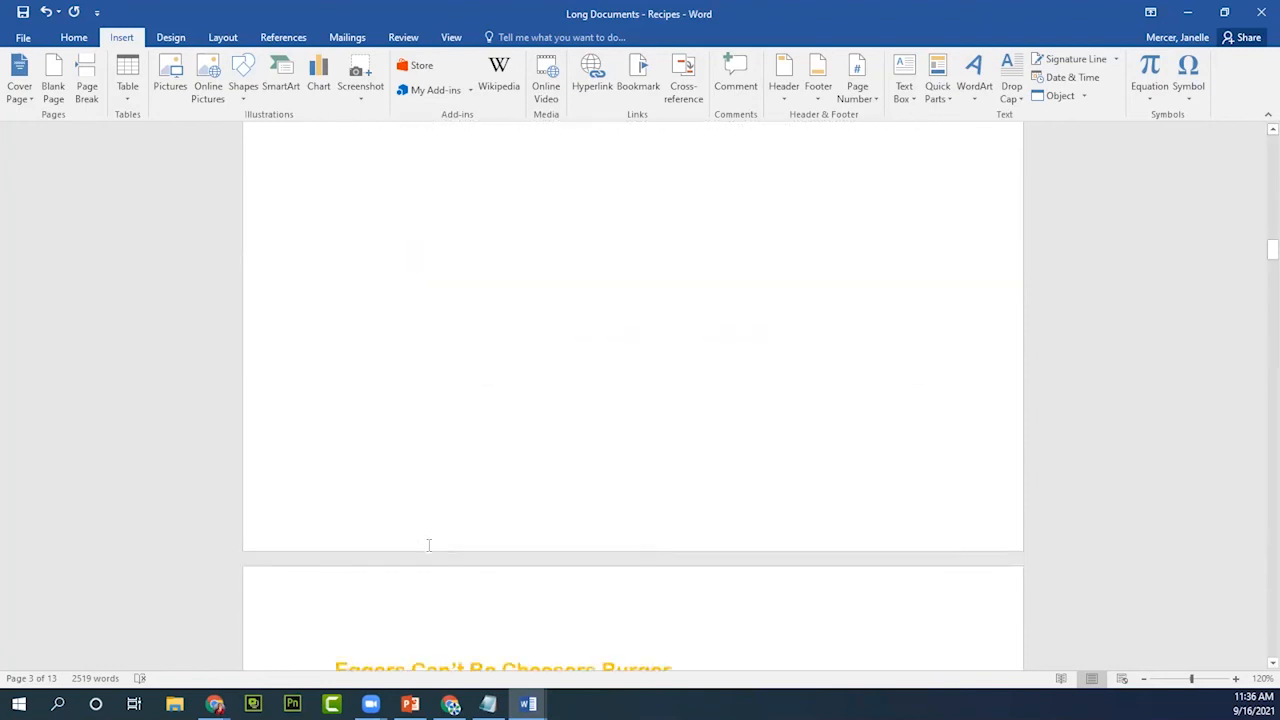
pyautogui.scroll(-20, 429, 545)
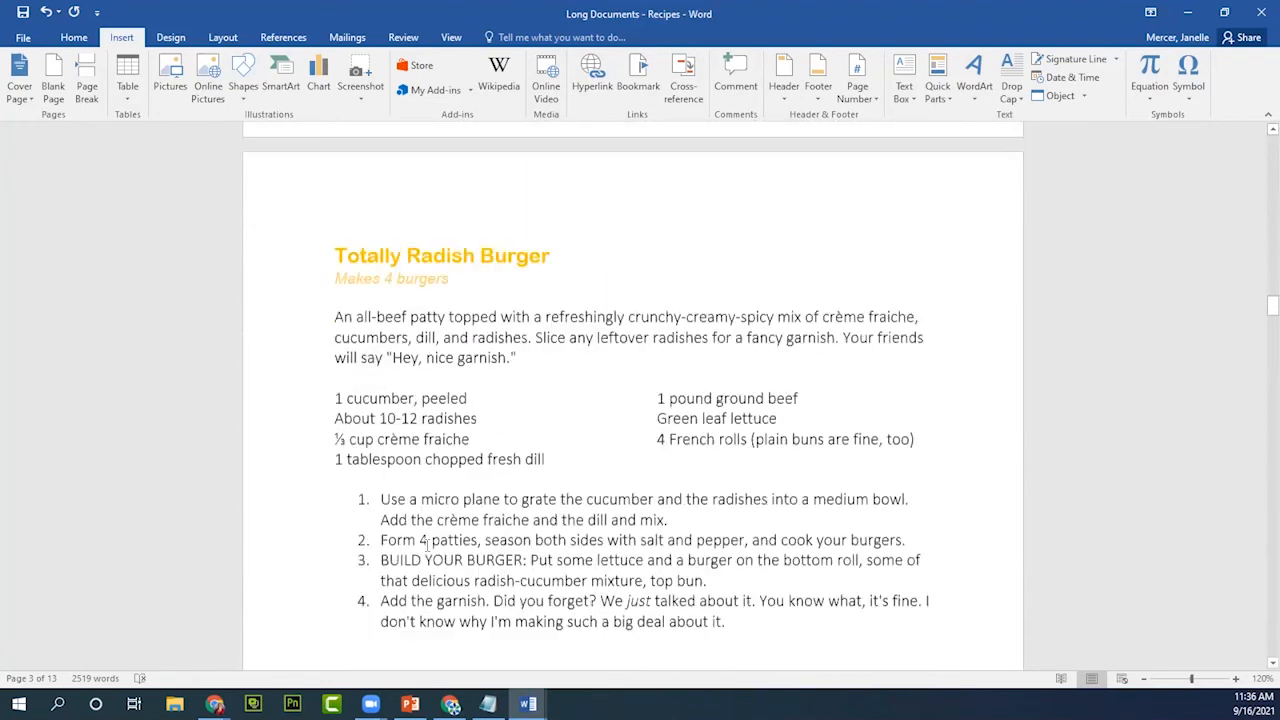
pyautogui.moveTo(1260, 332); pyautogui.dragTo(1258, 532)
pyautogui.scroll(-20, 665, 579)
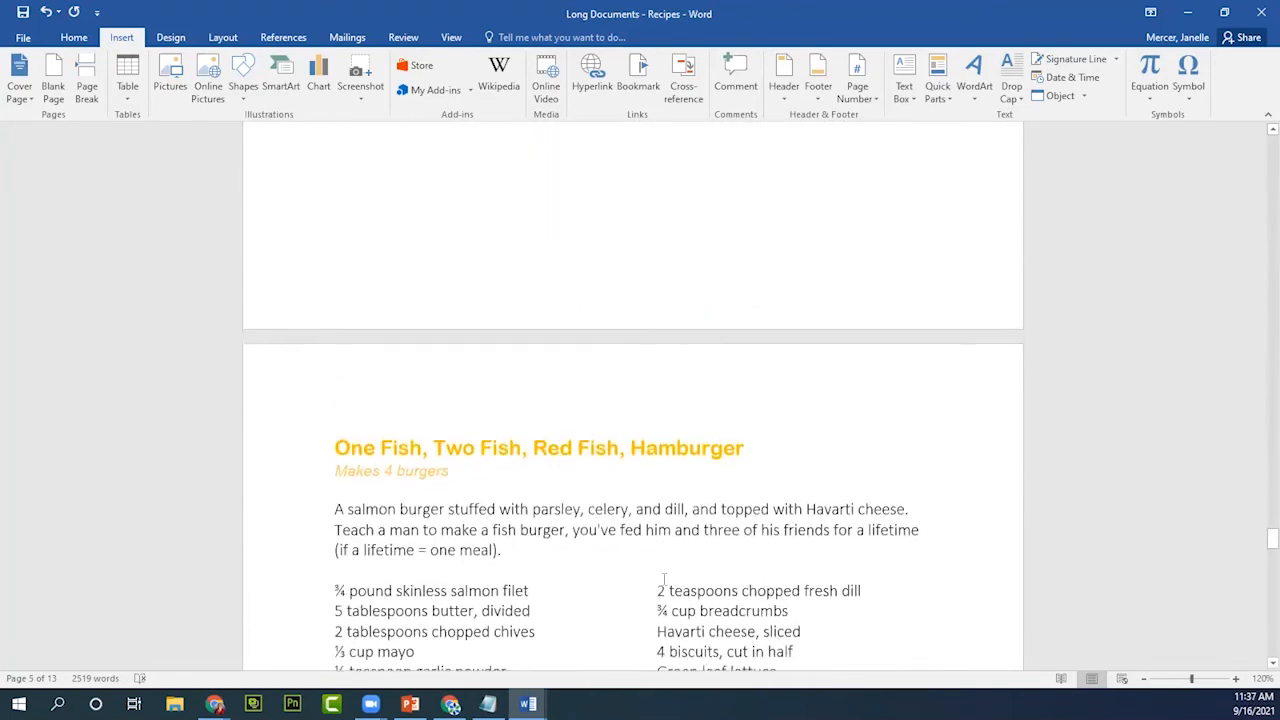
pyautogui.click(336, 334)
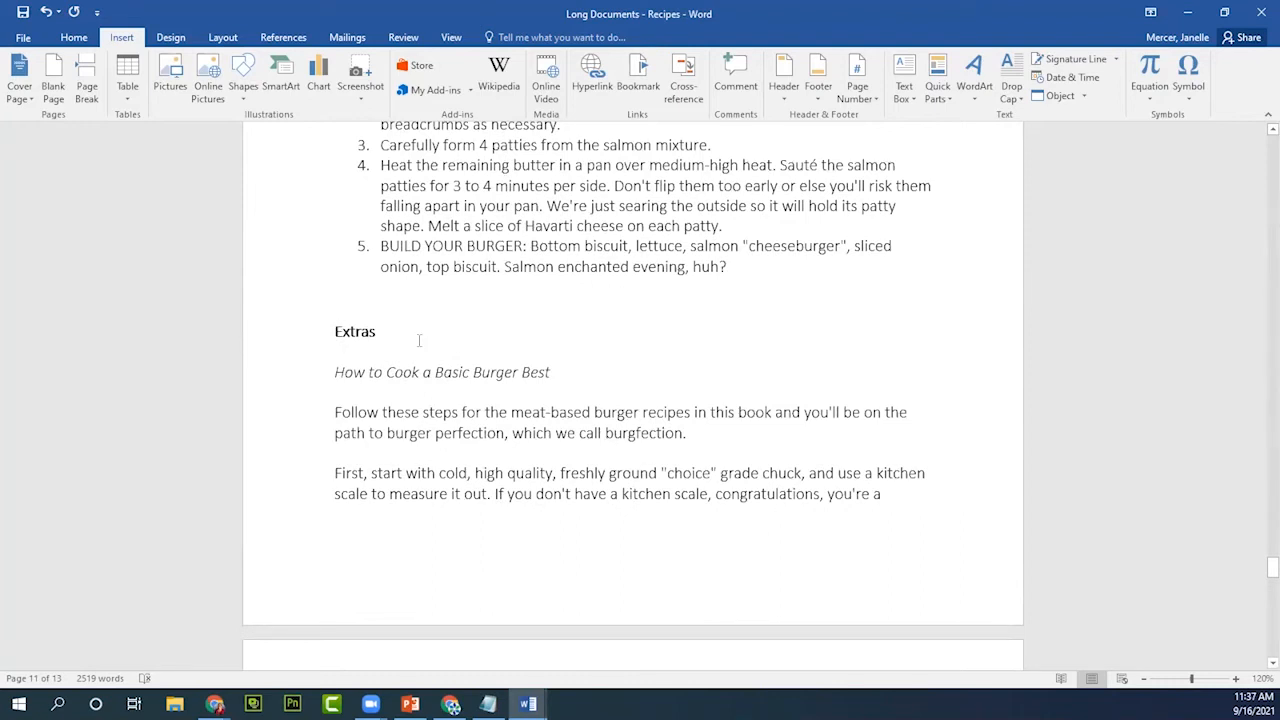
pyautogui.click(76, 37)
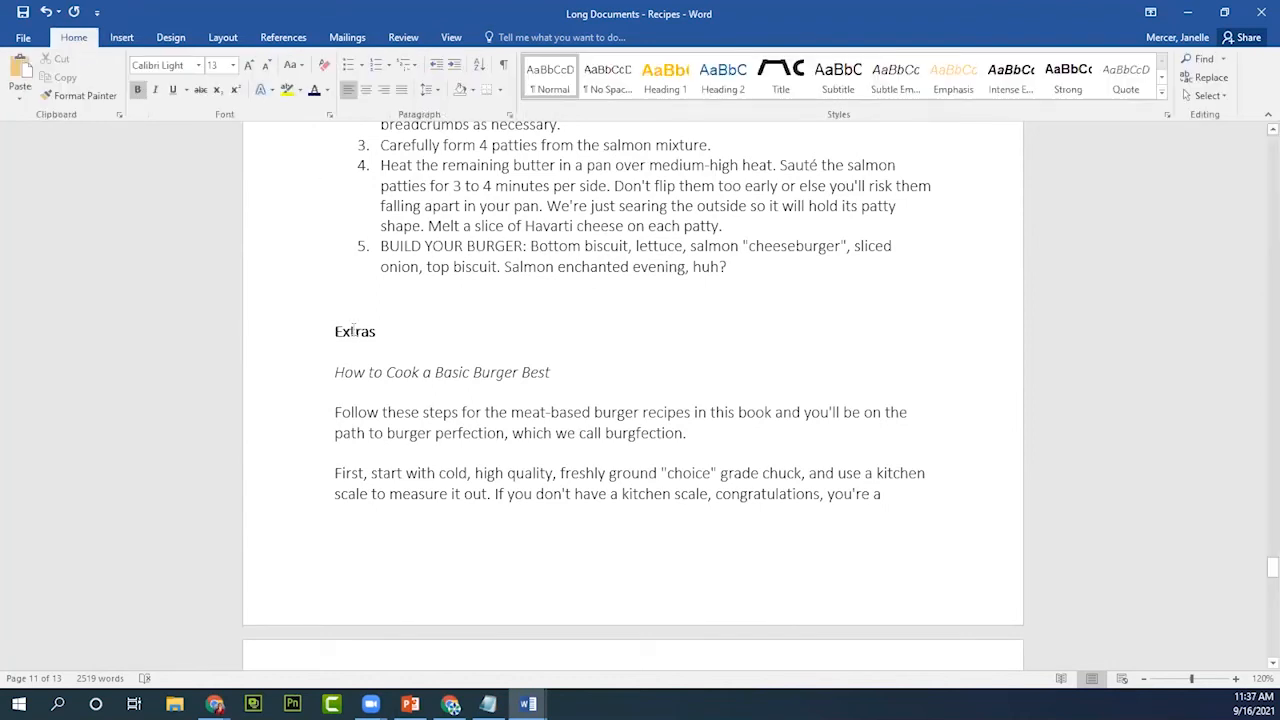
pyautogui.tripleClick(337, 333)
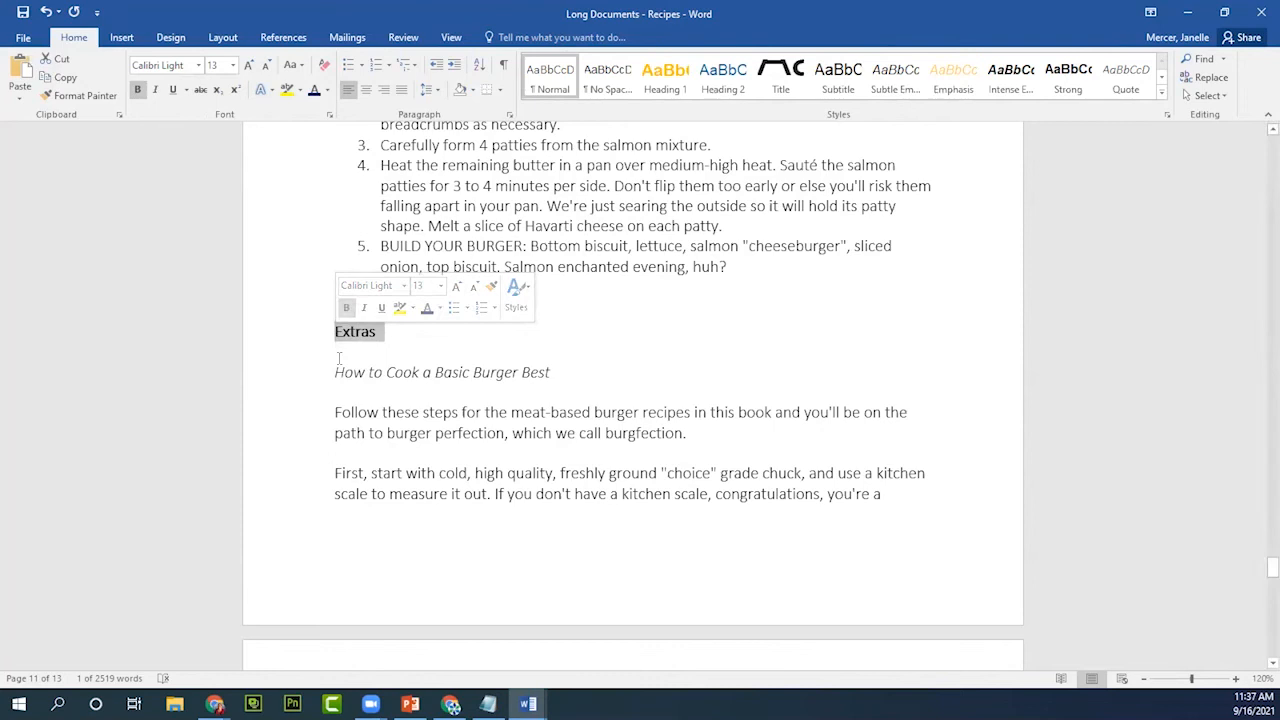
pyautogui.click(676, 89)
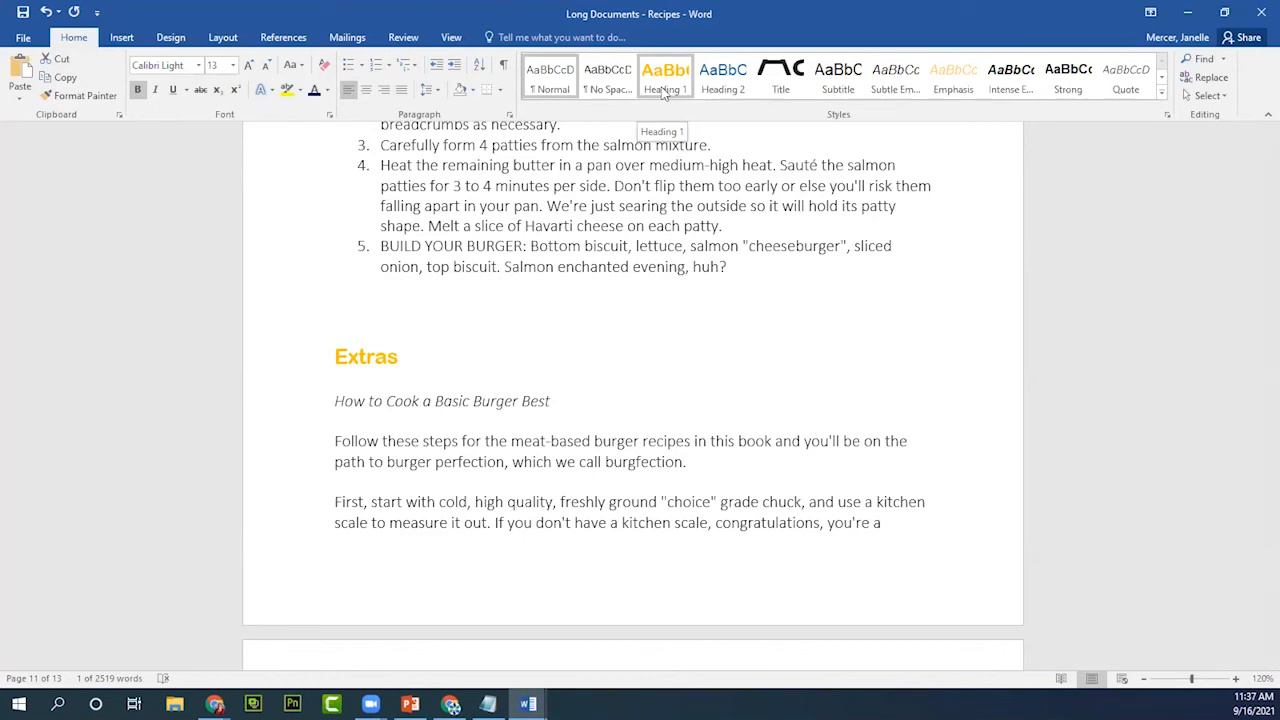
# Insert a page break directly before the Extras heading.
pyautogui.click(340, 364)
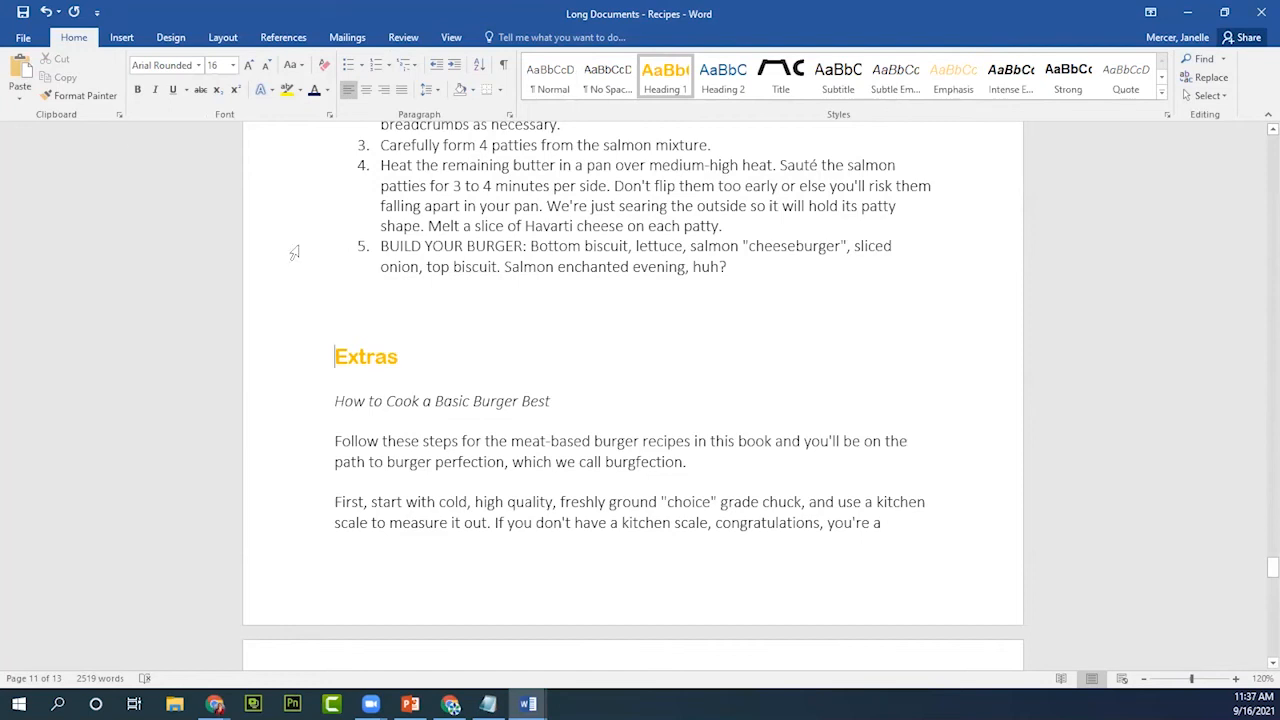
pyautogui.click(128, 40)
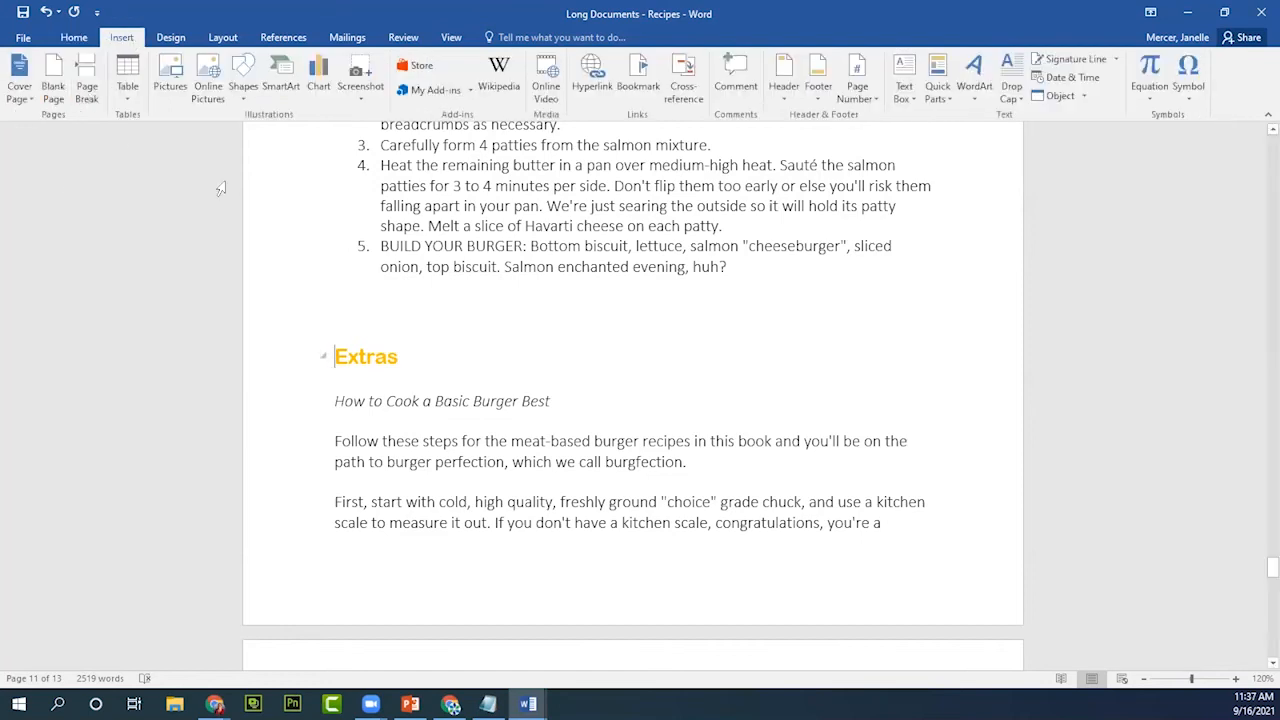
pyautogui.click(95, 80)
pyautogui.scroll(-2, 569, 489)
pyautogui.scroll(3, 569, 489)
pyautogui.scroll(-4, 540, 500)
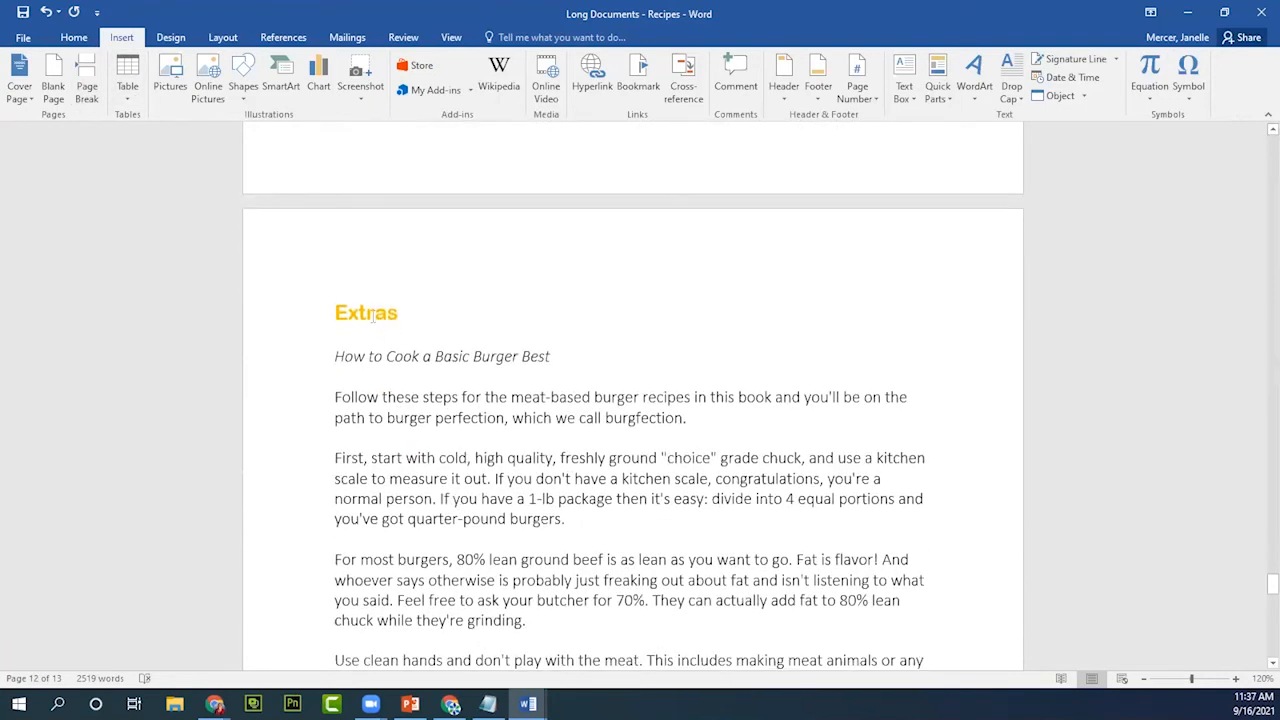
# Update the entire table of contents so its entries include the new Extras heading.
pyautogui.scroll(5, 197, 343)
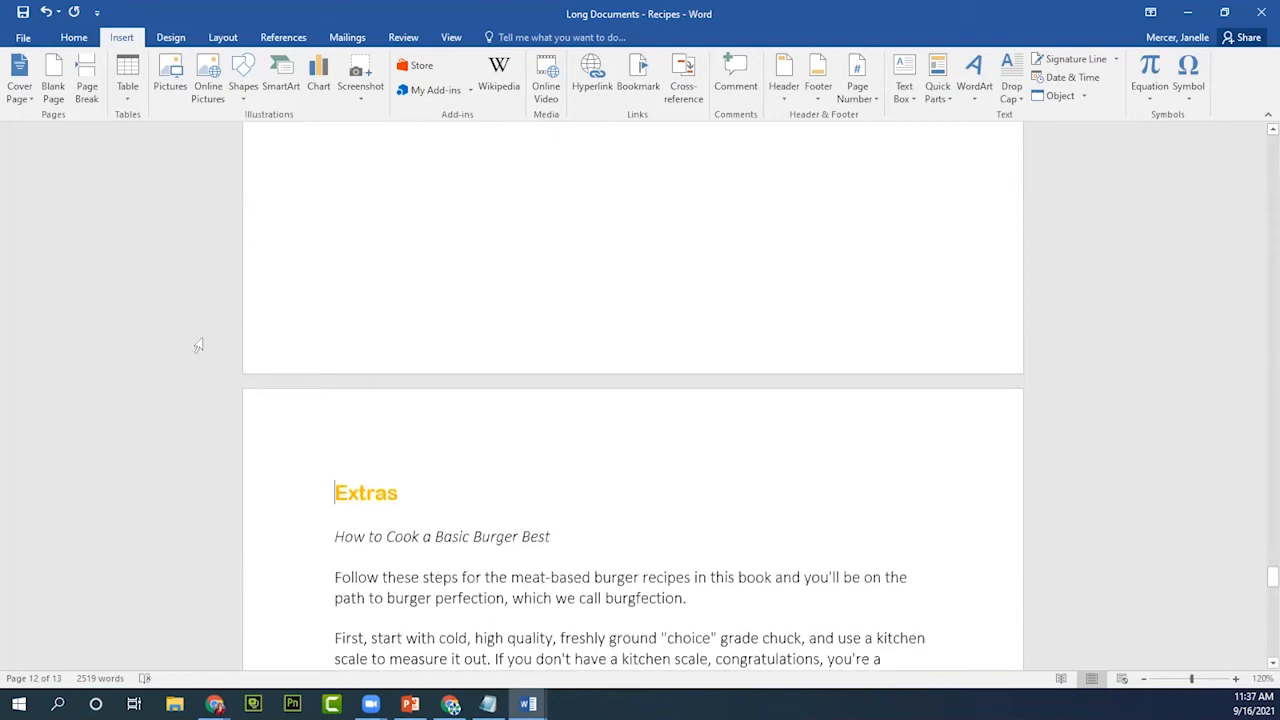
pyautogui.scroll(2, 1258, 581)
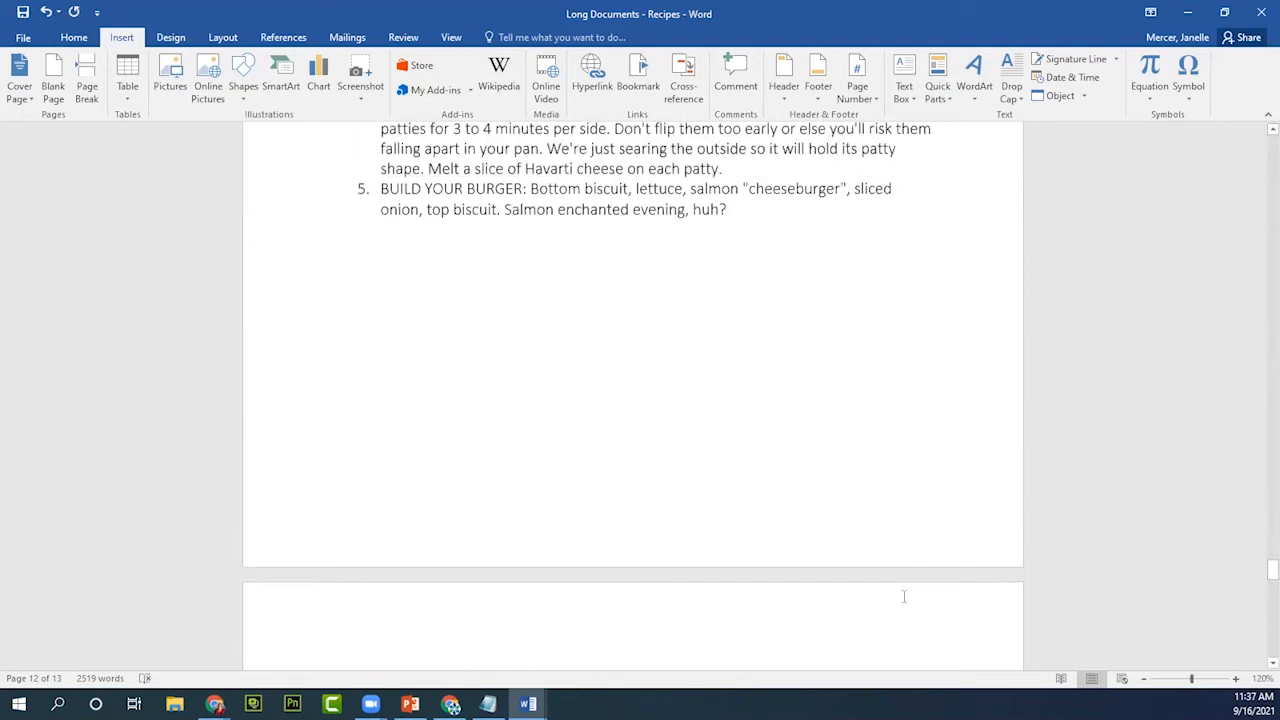
pyautogui.scroll(6, 928, 534)
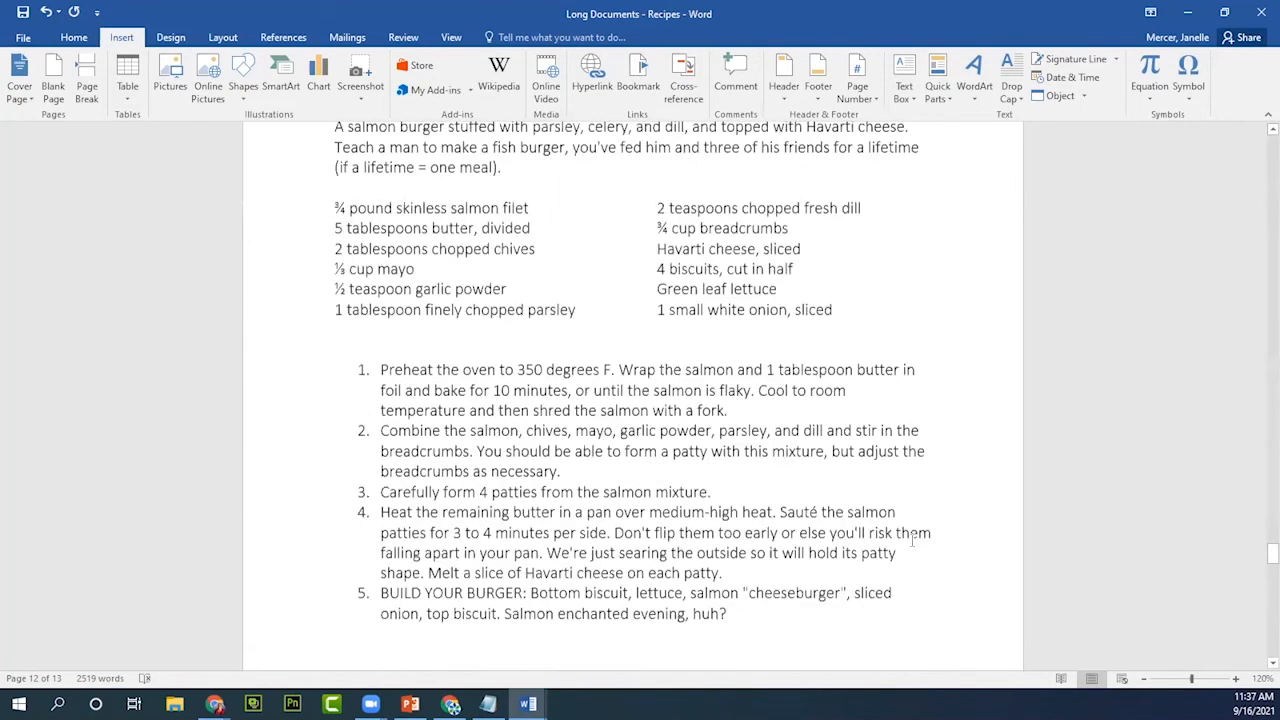
pyautogui.scroll(18, 912, 541)
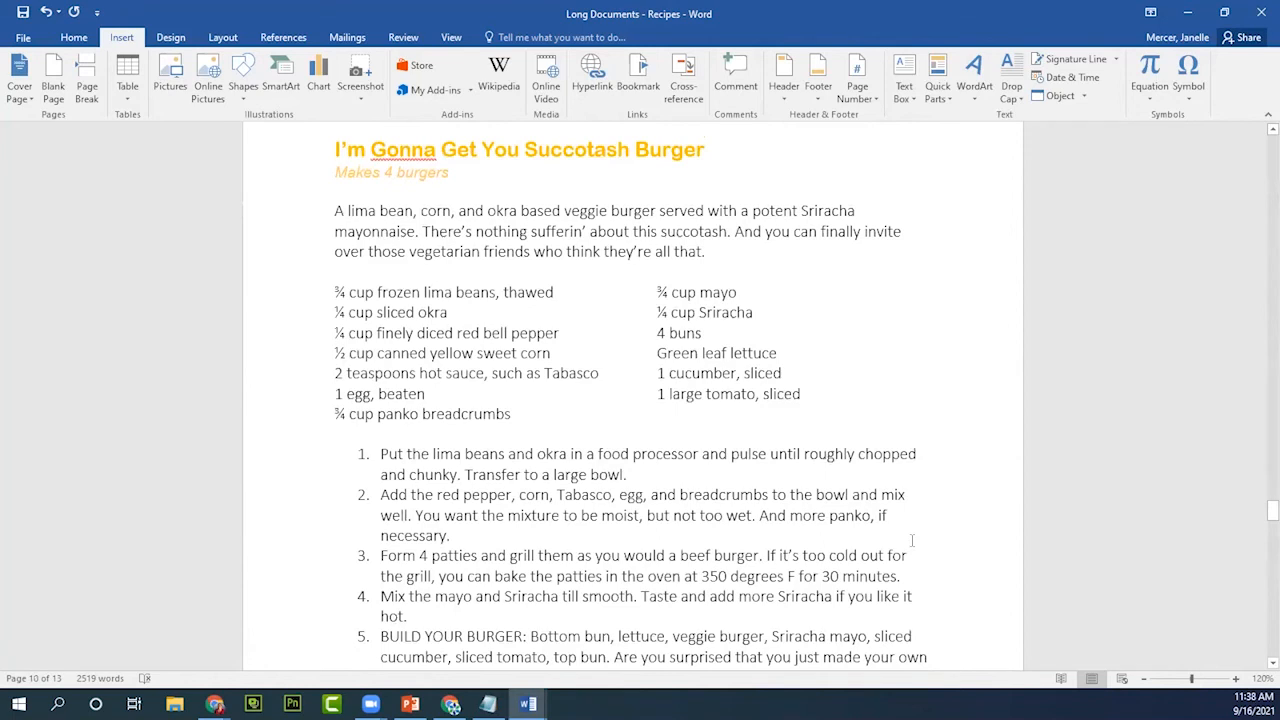
pyautogui.scroll(20, 912, 541)
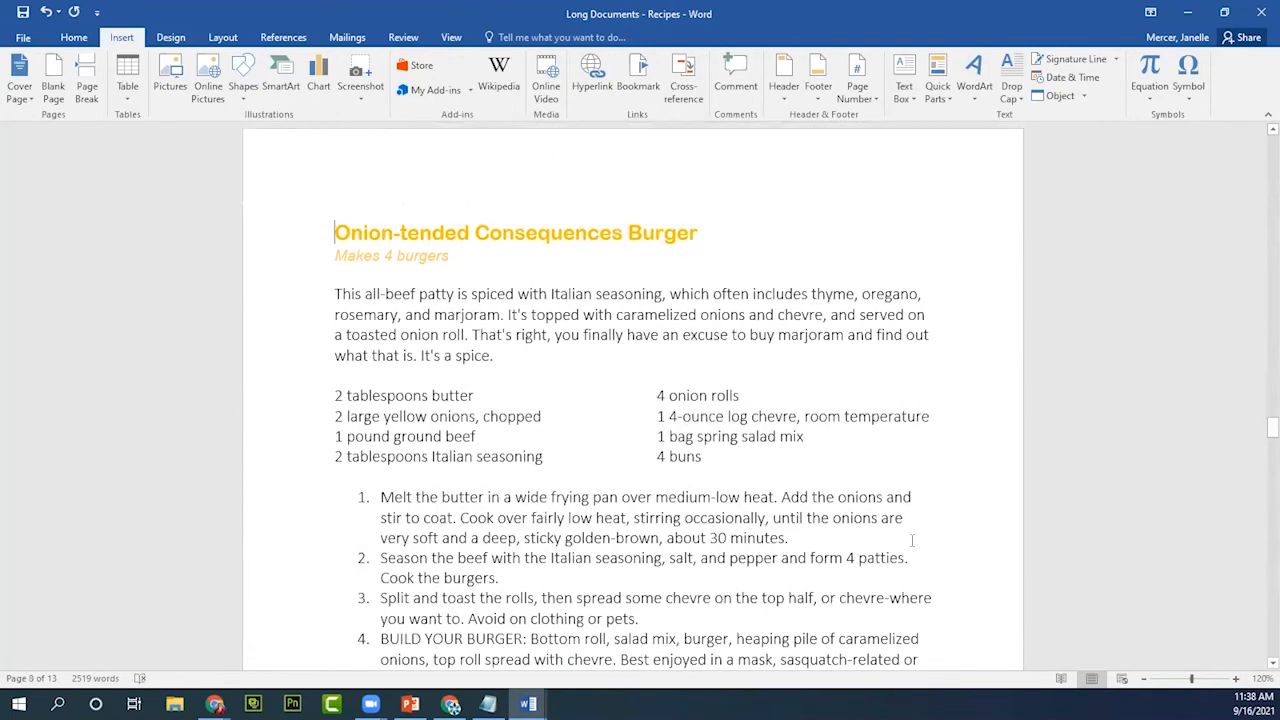
pyautogui.scroll(20, 912, 541)
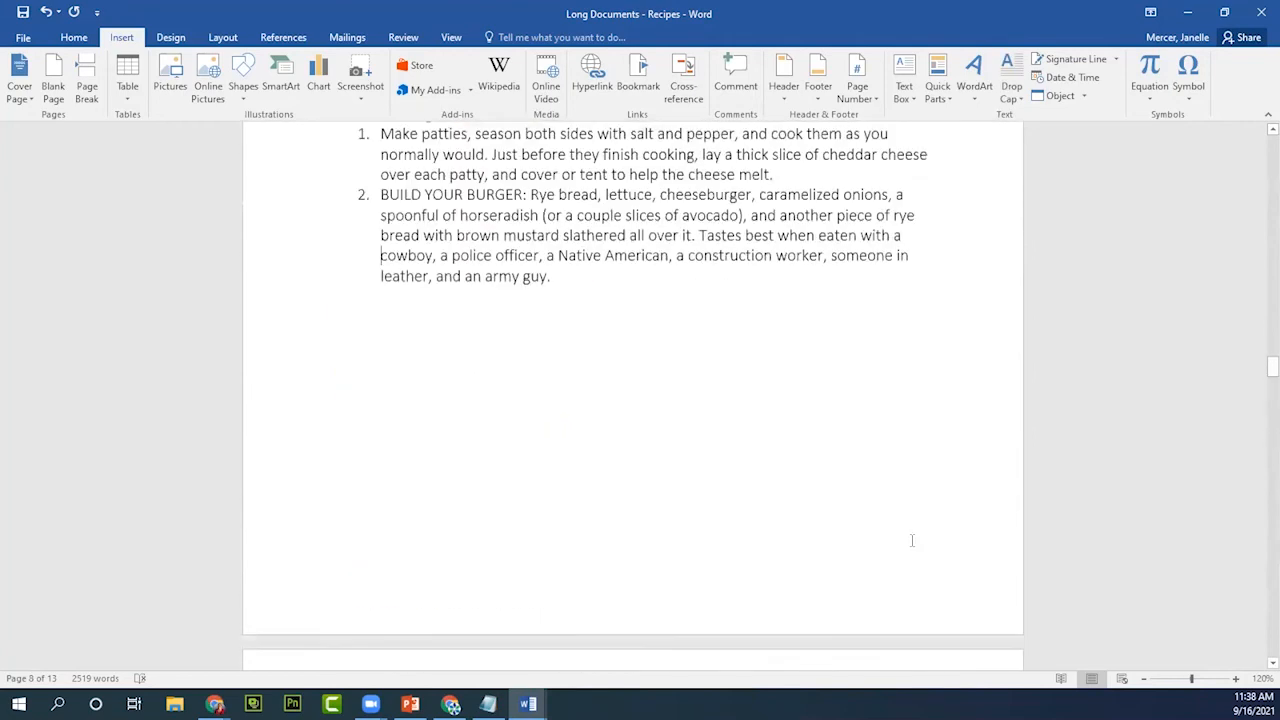
pyautogui.scroll(20, 912, 541)
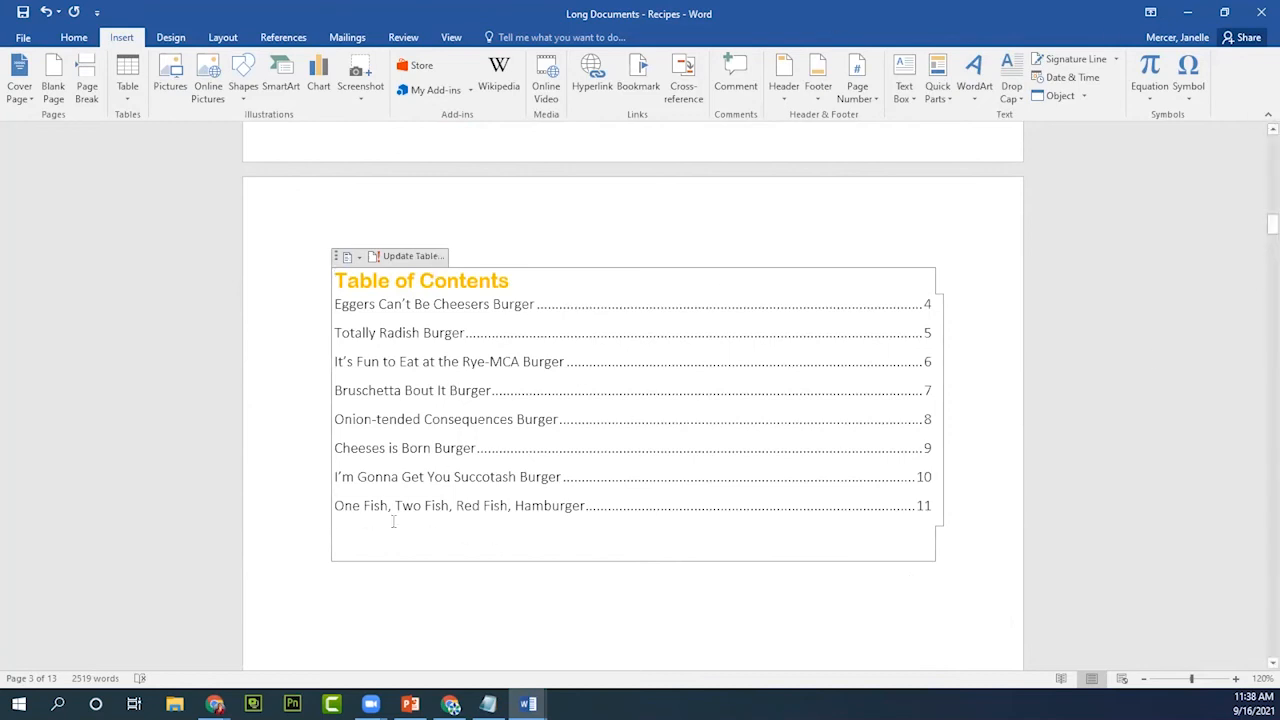
pyautogui.click(408, 257)
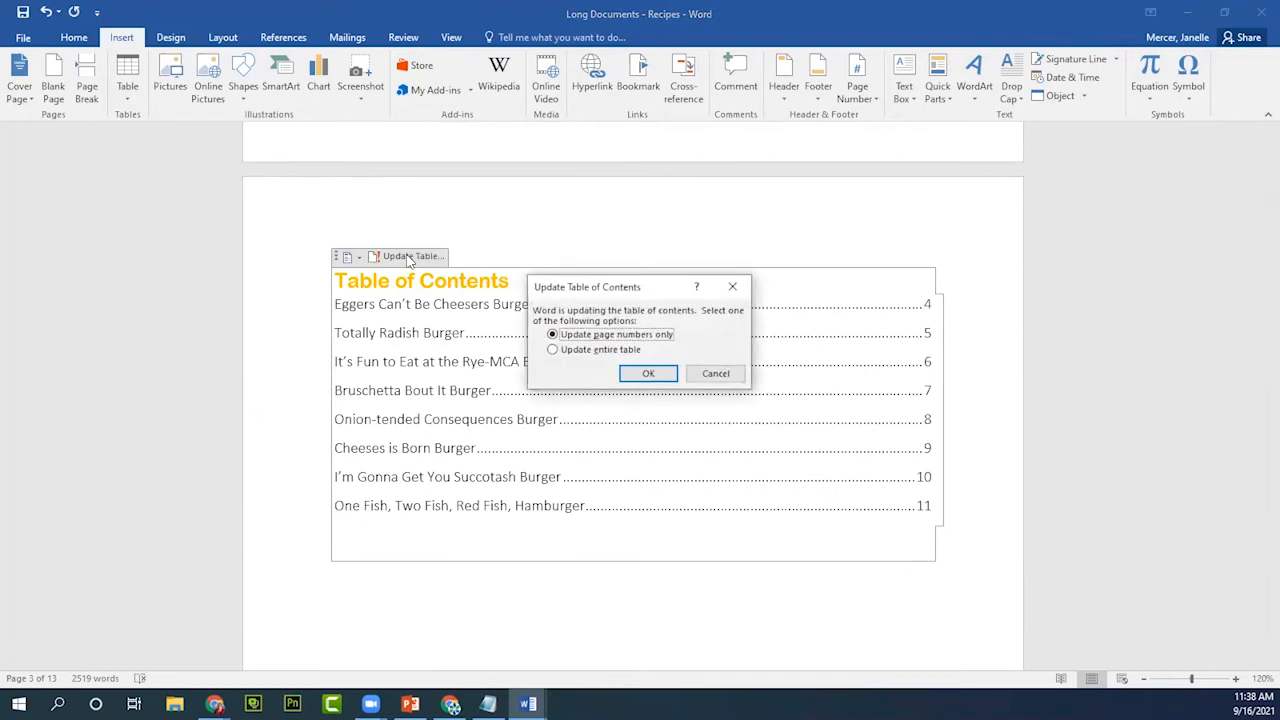
pyautogui.click(553, 350)
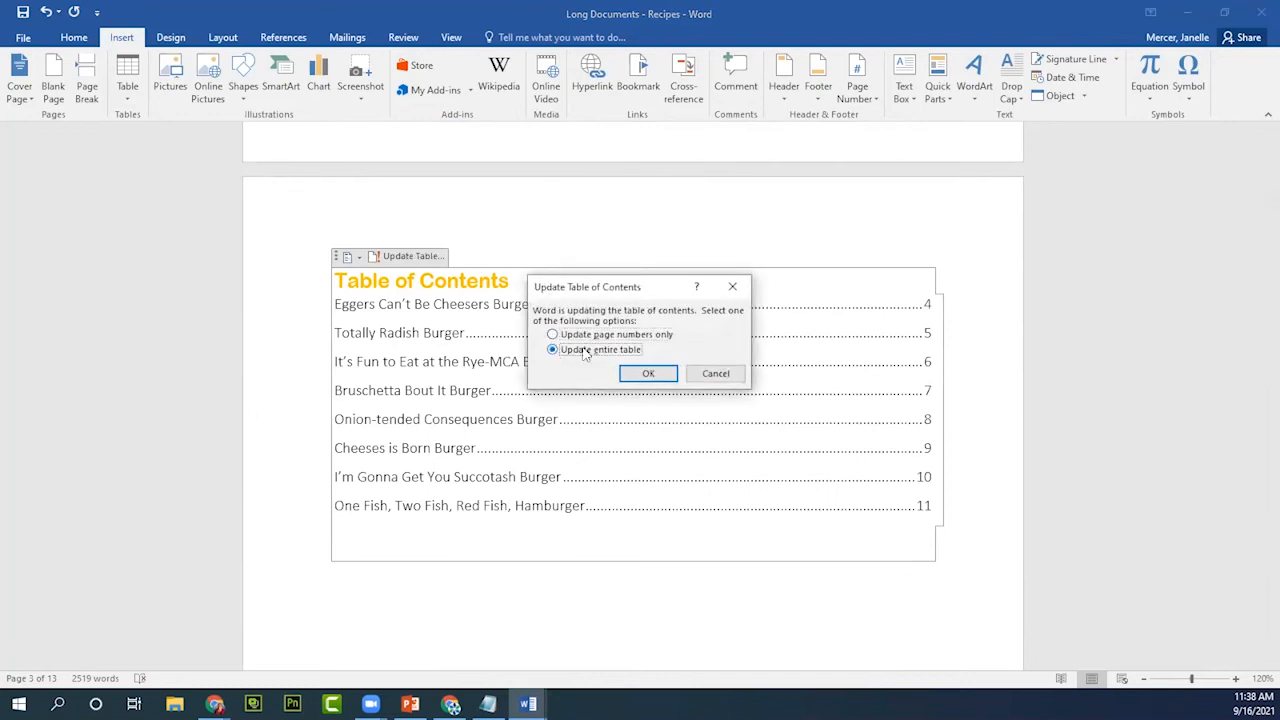
pyautogui.click(666, 377)
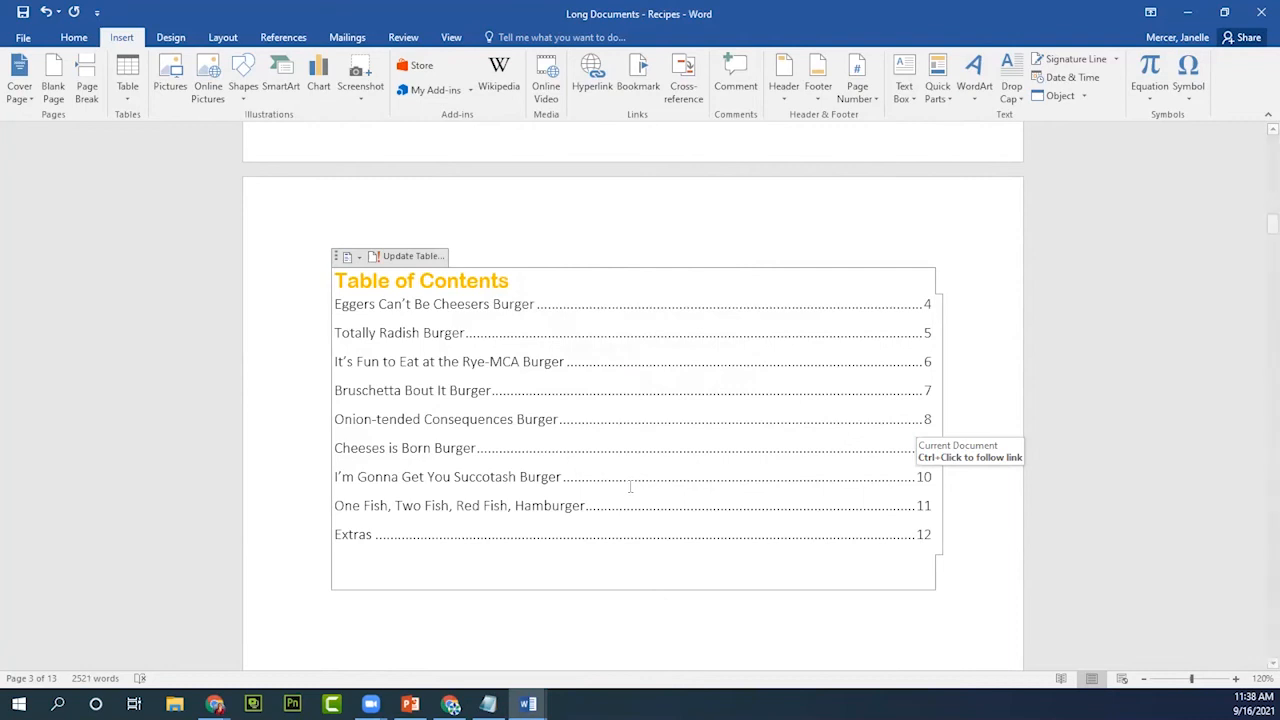
pyautogui.click(408, 258)
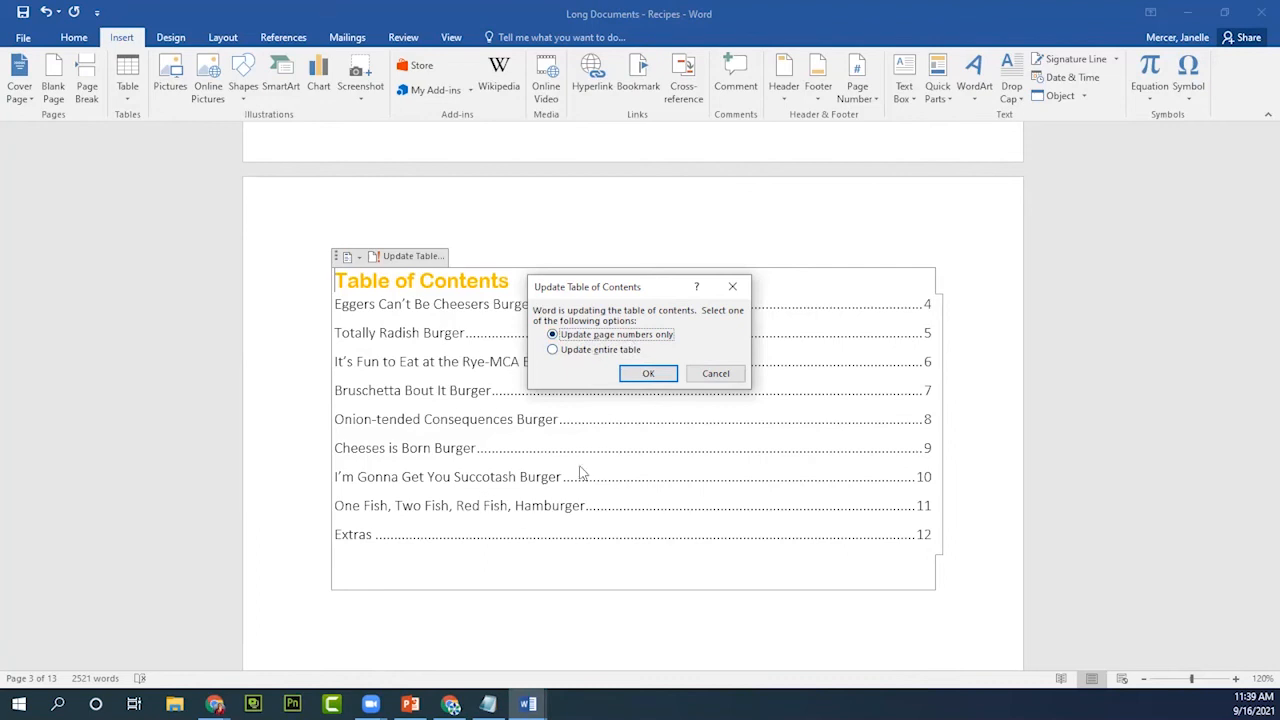
pyautogui.click(717, 375)
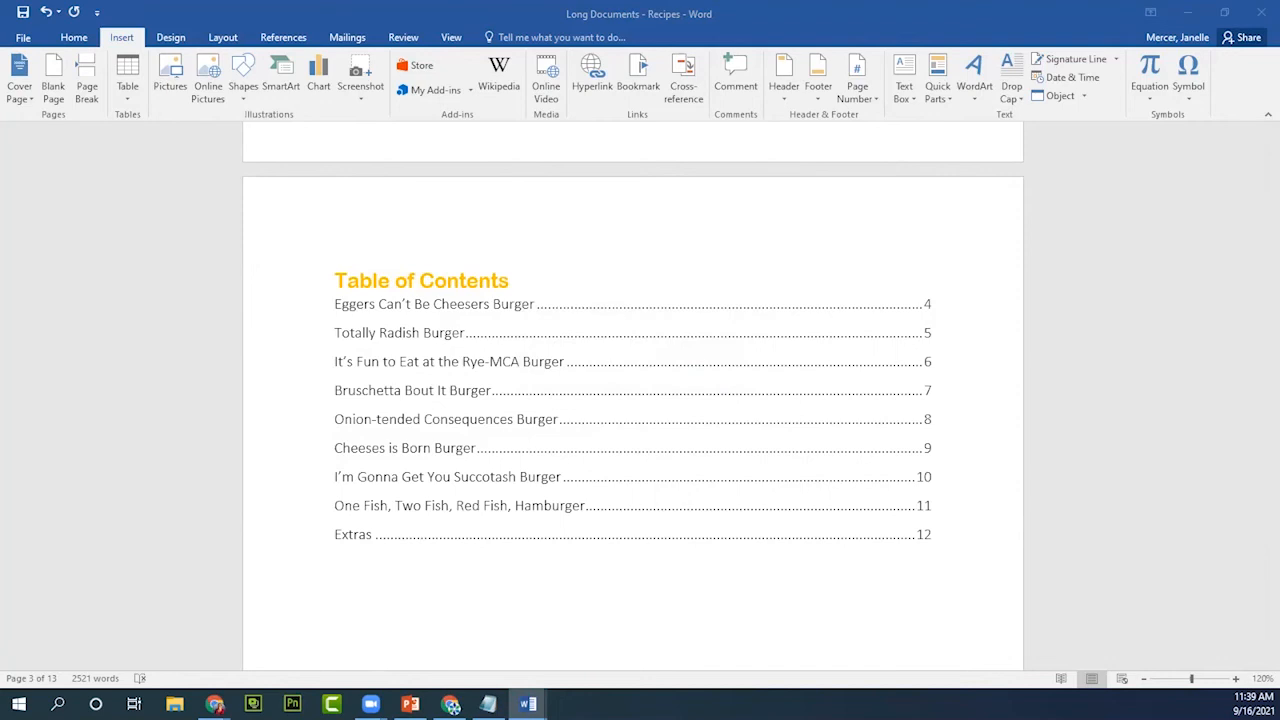
# Add a line reading "World of Burgers" directly below the Table of Contents title.
pyautogui.click(521, 284)
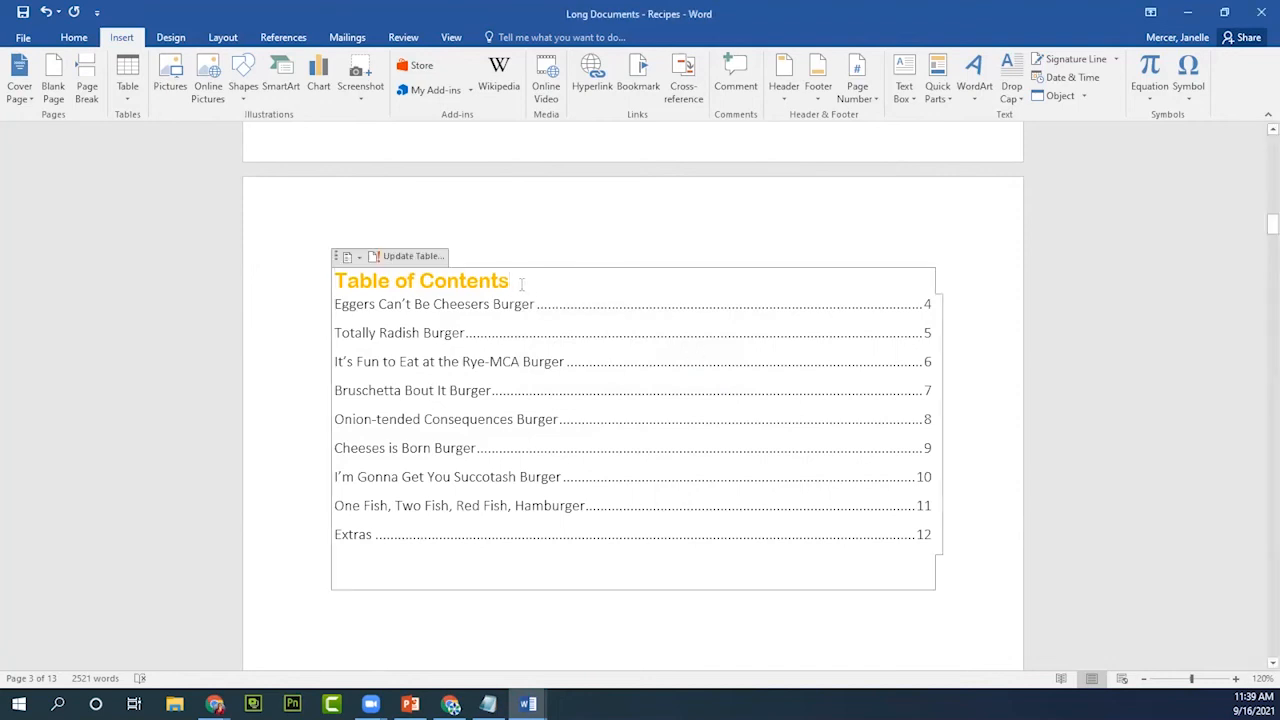
pyautogui.press('Return')
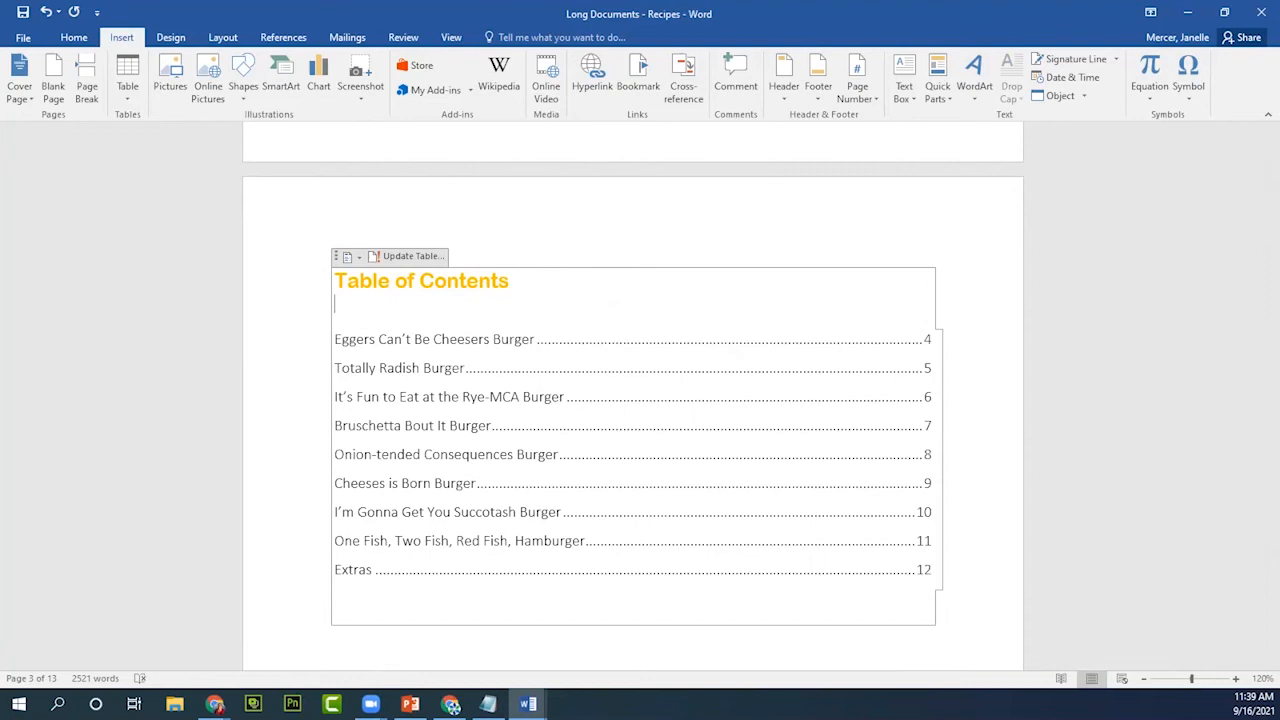
pyautogui.write('World of Burgers')
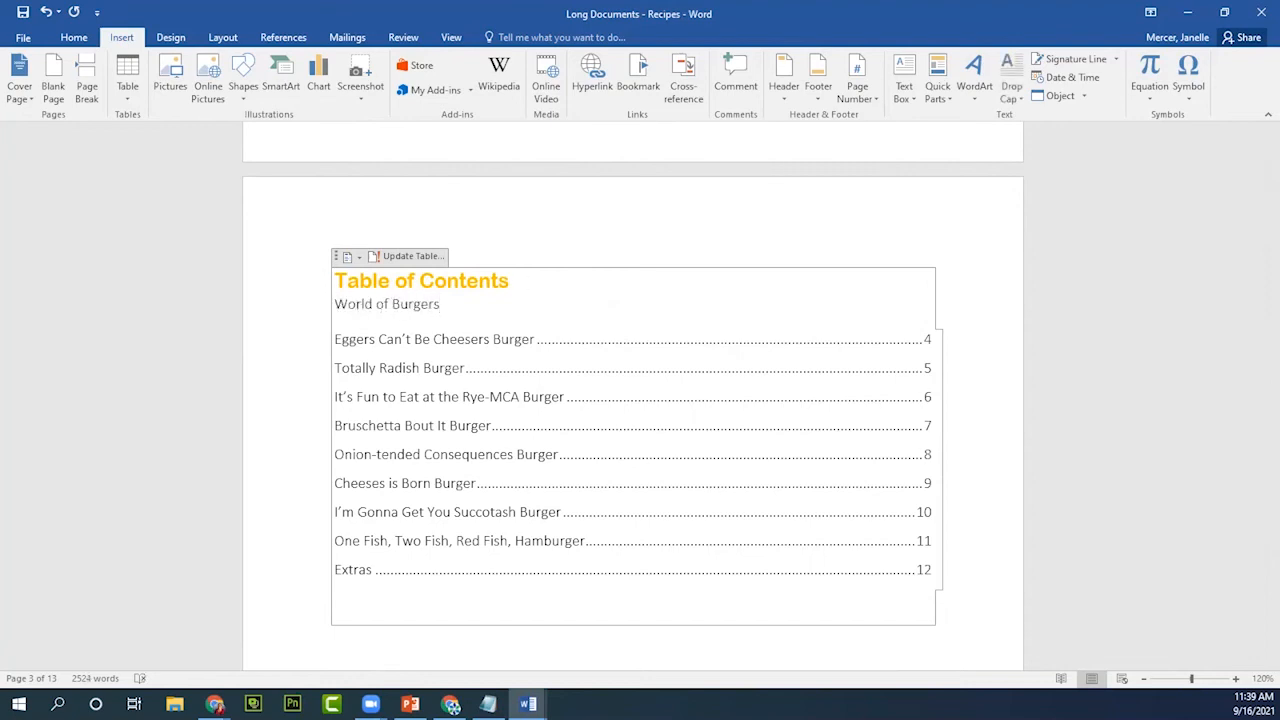
pyautogui.moveTo(457, 305); pyautogui.dragTo(358, 309)
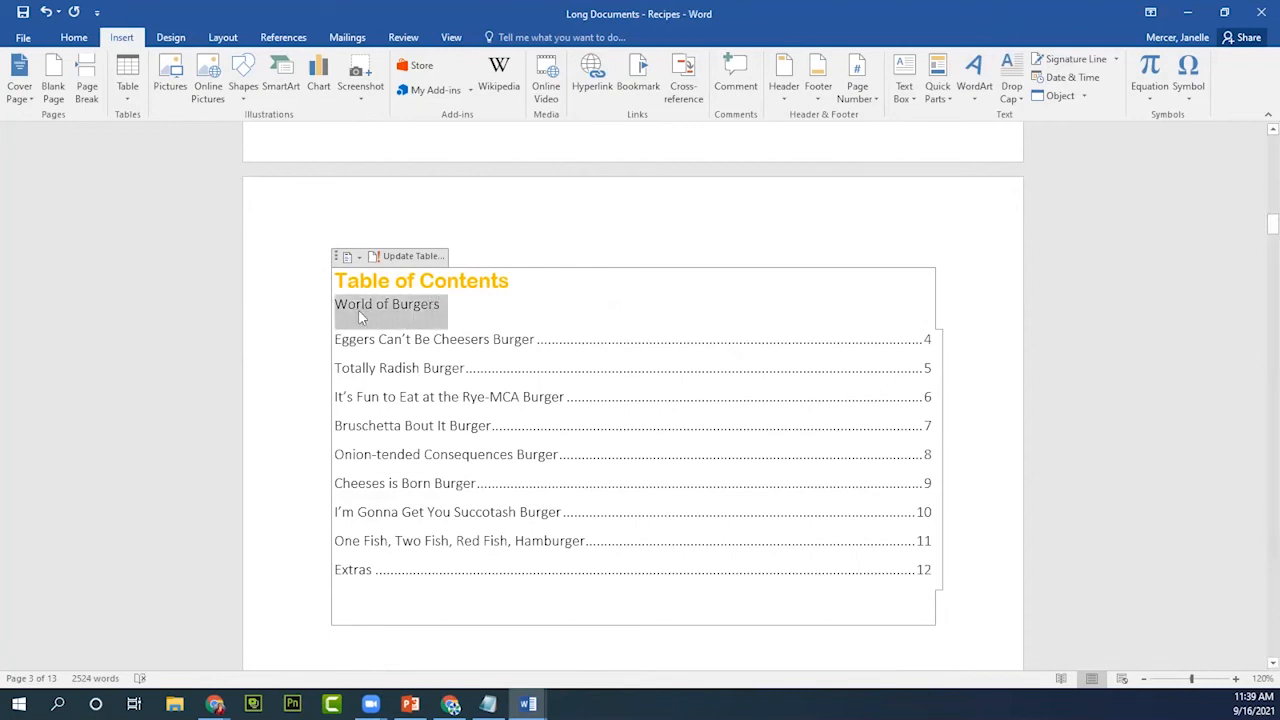
pyautogui.click(462, 305)
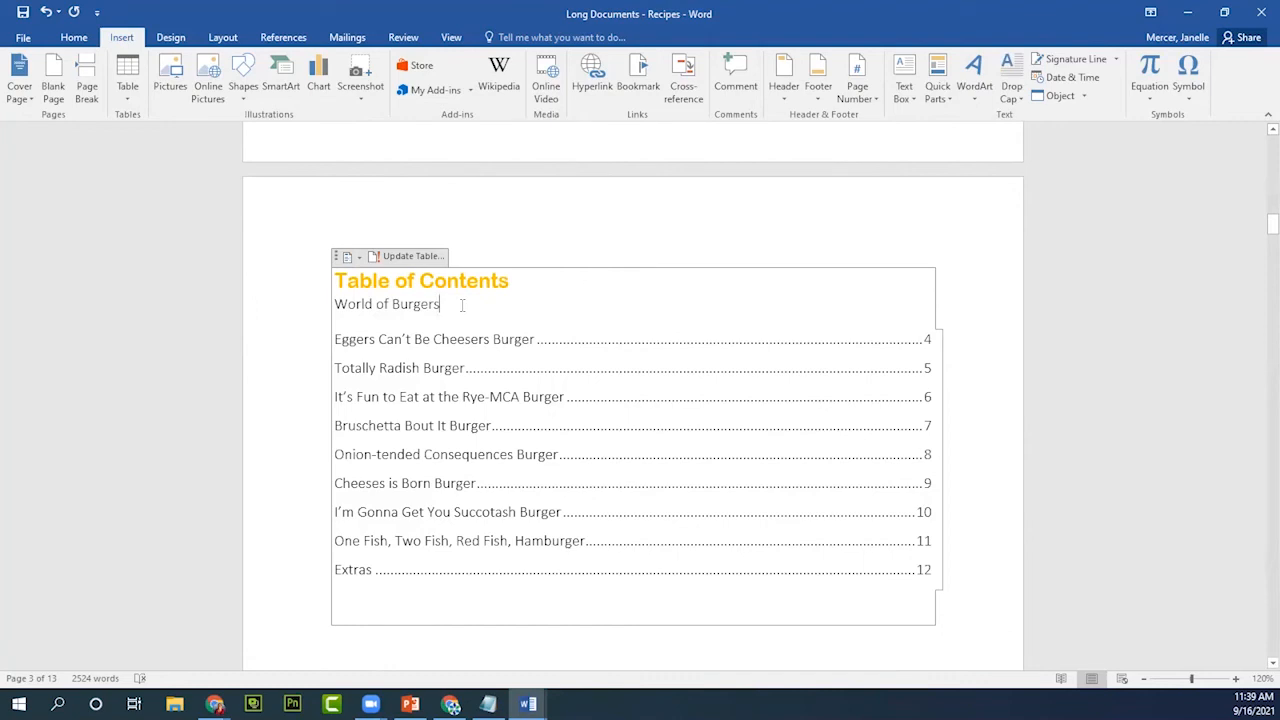
# Try adding a byline with the author's first name after "World of Burgers", and remove it again.
pyautogui.write('by JKane')
pyautogui.press('BackSpace')
pyautogui.press('BackSpace')
pyautogui.press('BackSpace')
pyautogui.press('BackSpace')
pyautogui.write('anelle')
pyautogui.press('BackSpace')
pyautogui.press('BackSpace')
pyautogui.press('BackSpace')
pyautogui.press('BackSpace')
pyautogui.press('BackSpace')
pyautogui.press('BackSpace')
pyautogui.press('BackSpace')
pyautogui.press('BackSpace')
pyautogui.press('BackSpace')
pyautogui.press('BackSpace')
pyautogui.press('BackSpace')
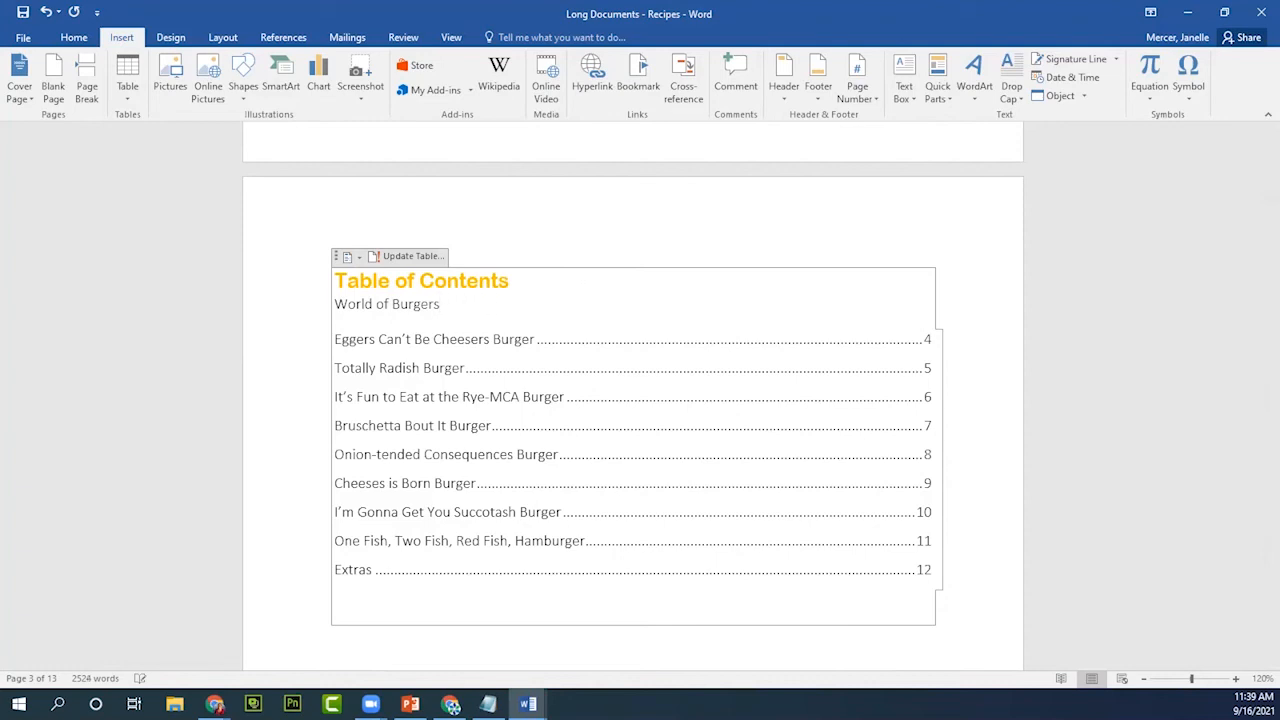
# Delete the "World of Burgers" text, keeping a blank line between the Table of Contents title and the first entry.
pyautogui.press('BackSpace')
pyautogui.press('BackSpace')
pyautogui.press('BackSpace')
pyautogui.press('BackSpace')
pyautogui.press('BackSpace')
pyautogui.press('BackSpace')
pyautogui.press('BackSpace')
pyautogui.press('BackSpace')
pyautogui.press('BackSpace')
pyautogui.press('BackSpace')
pyautogui.press('BackSpace')
pyautogui.press('BackSpace')
pyautogui.press('BackSpace')
pyautogui.press('BackSpace')
pyautogui.press('BackSpace')
pyautogui.press('BackSpace')
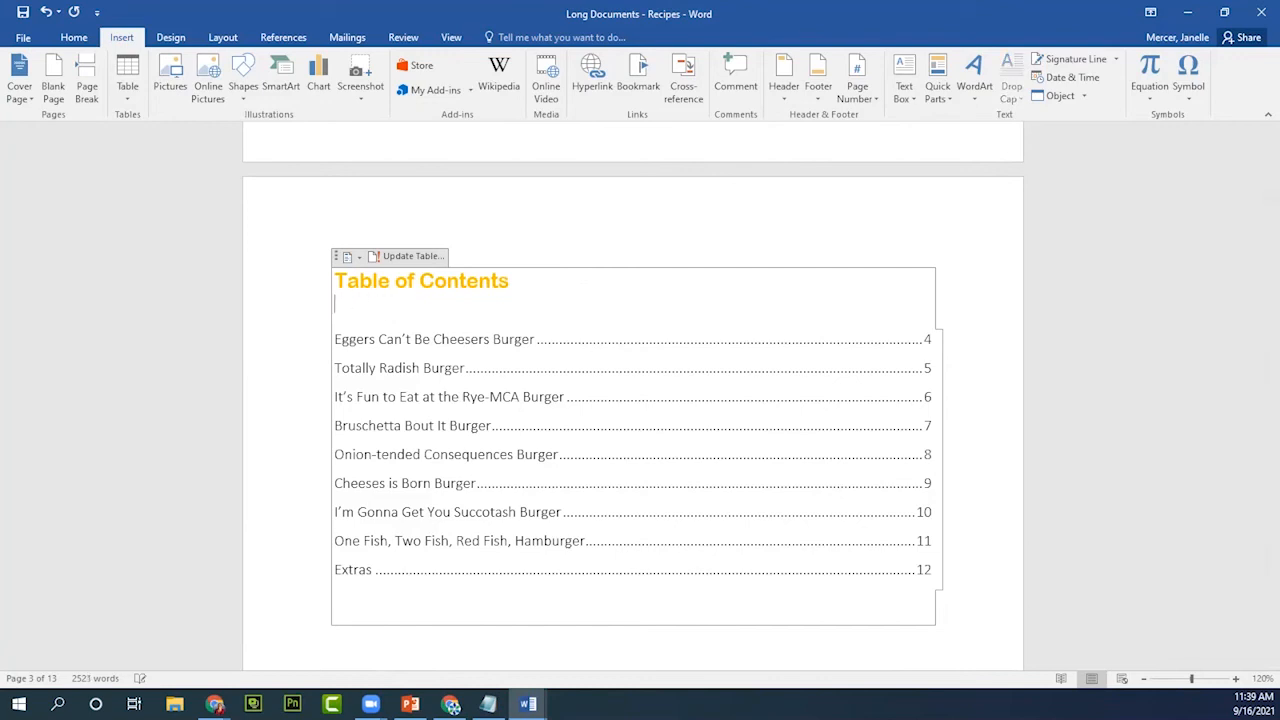
# Look through the first recipe pages after the table of contents, up to the Rye-MCA Burger, and view the reference tools.
pyautogui.scroll(-15, 705, 571)
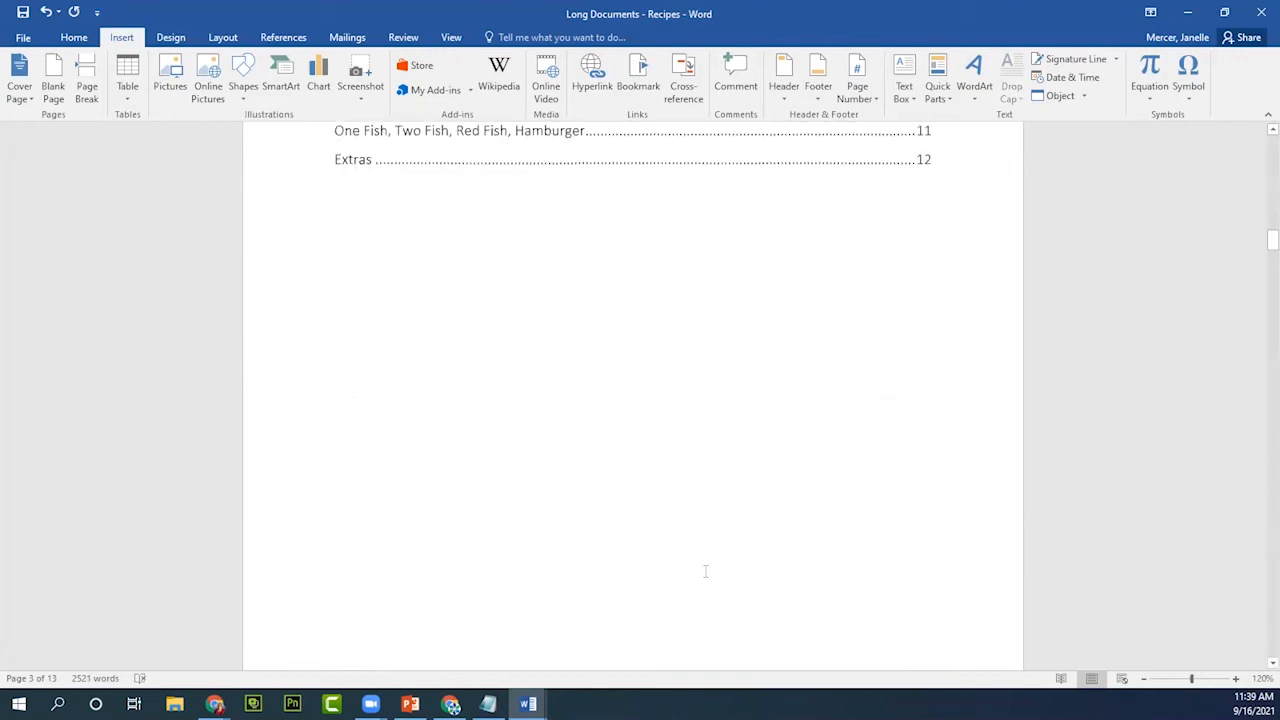
pyautogui.scroll(-8, 705, 571)
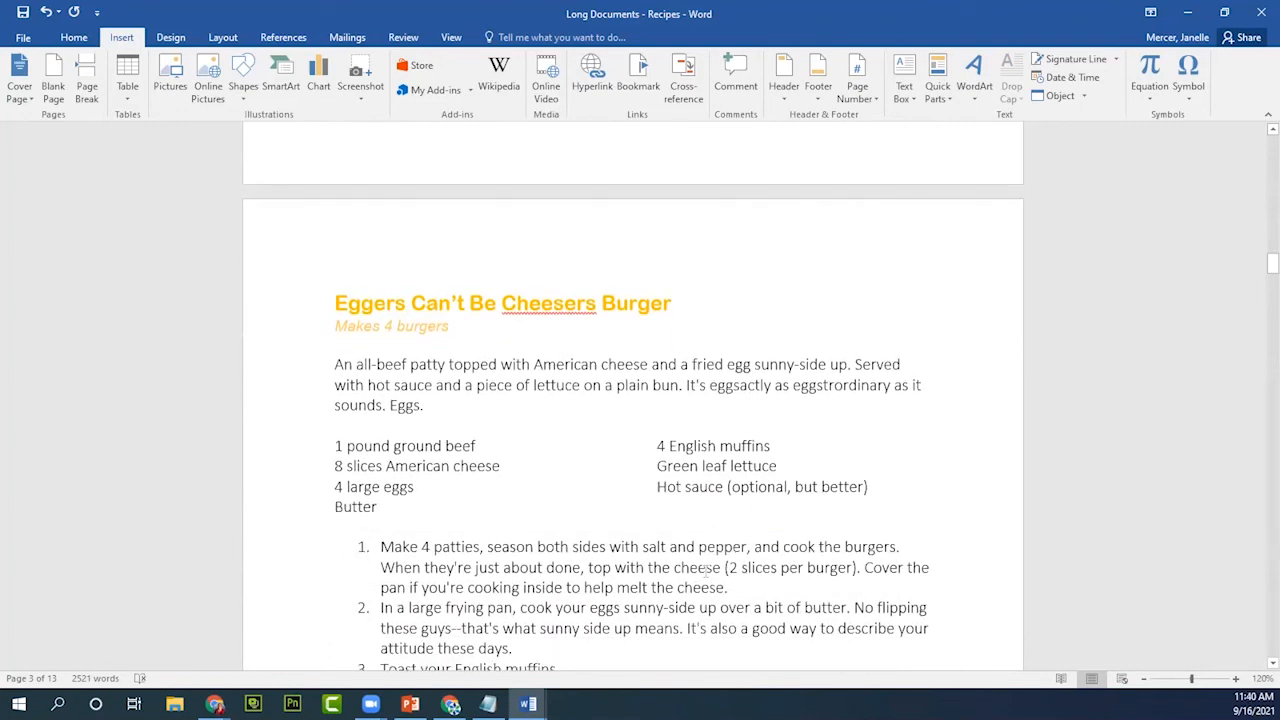
pyautogui.scroll(-12, 705, 571)
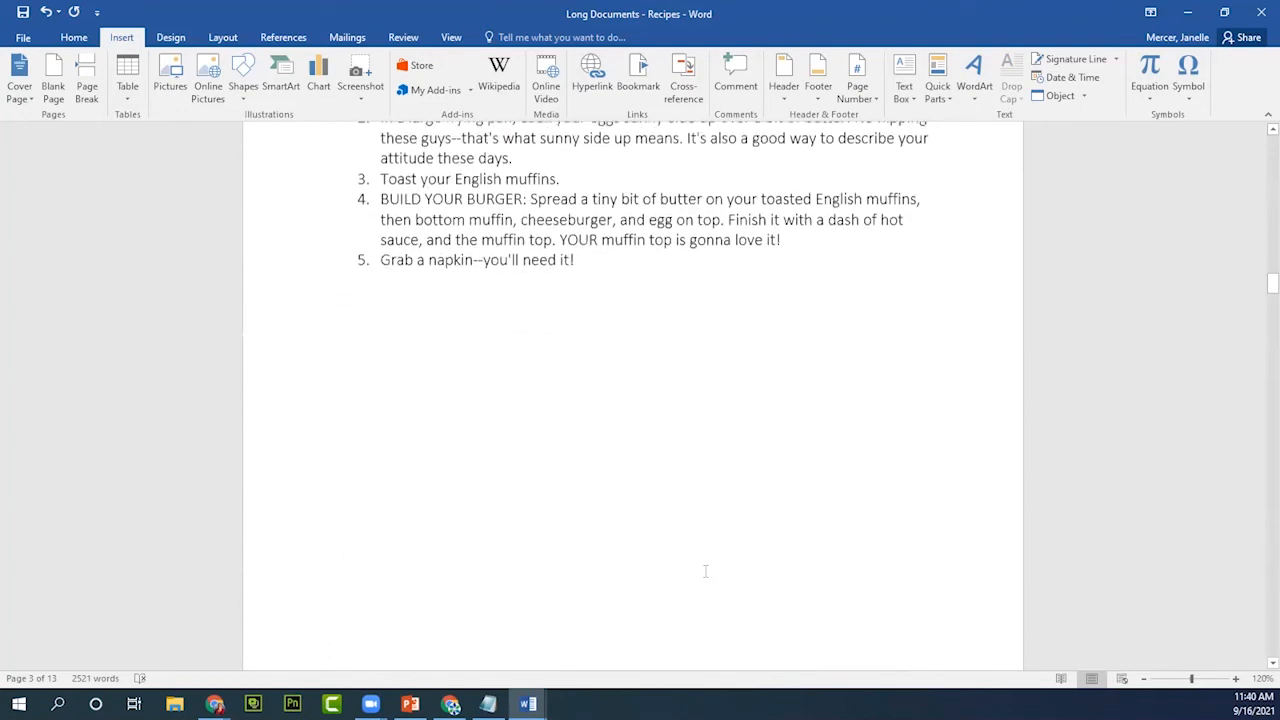
pyautogui.scroll(-15, 705, 571)
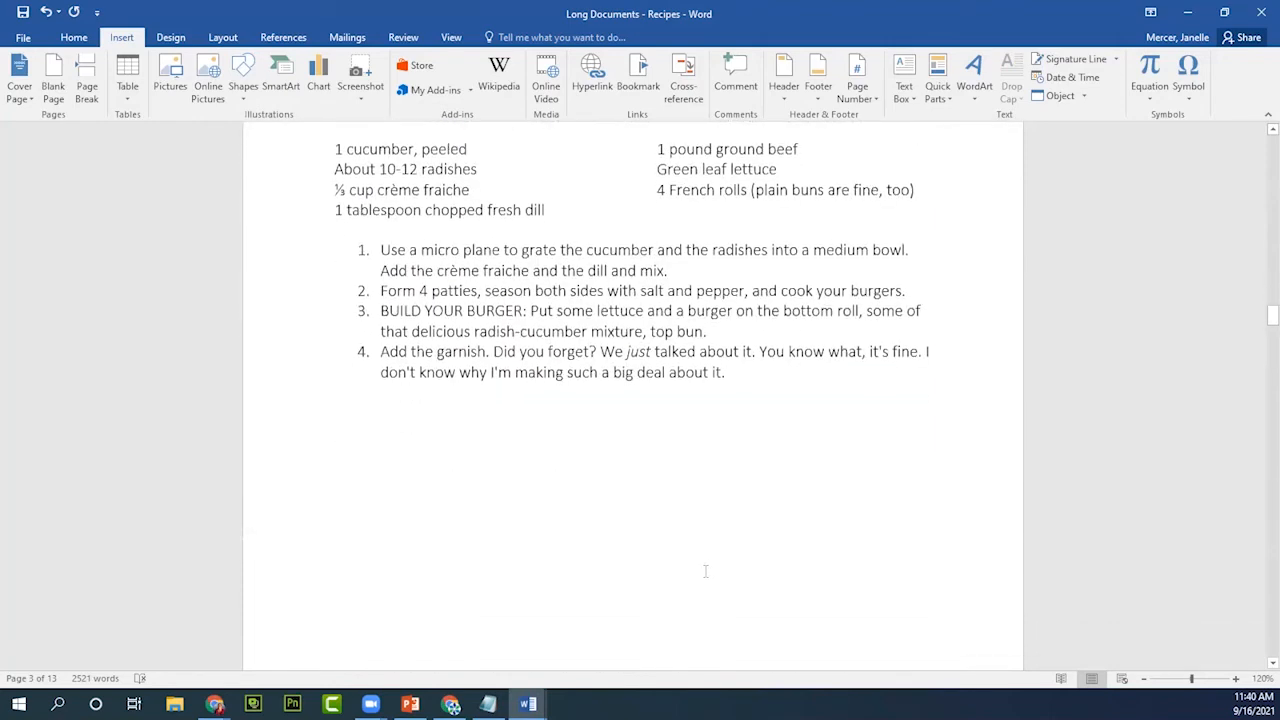
pyautogui.scroll(-4, 705, 571)
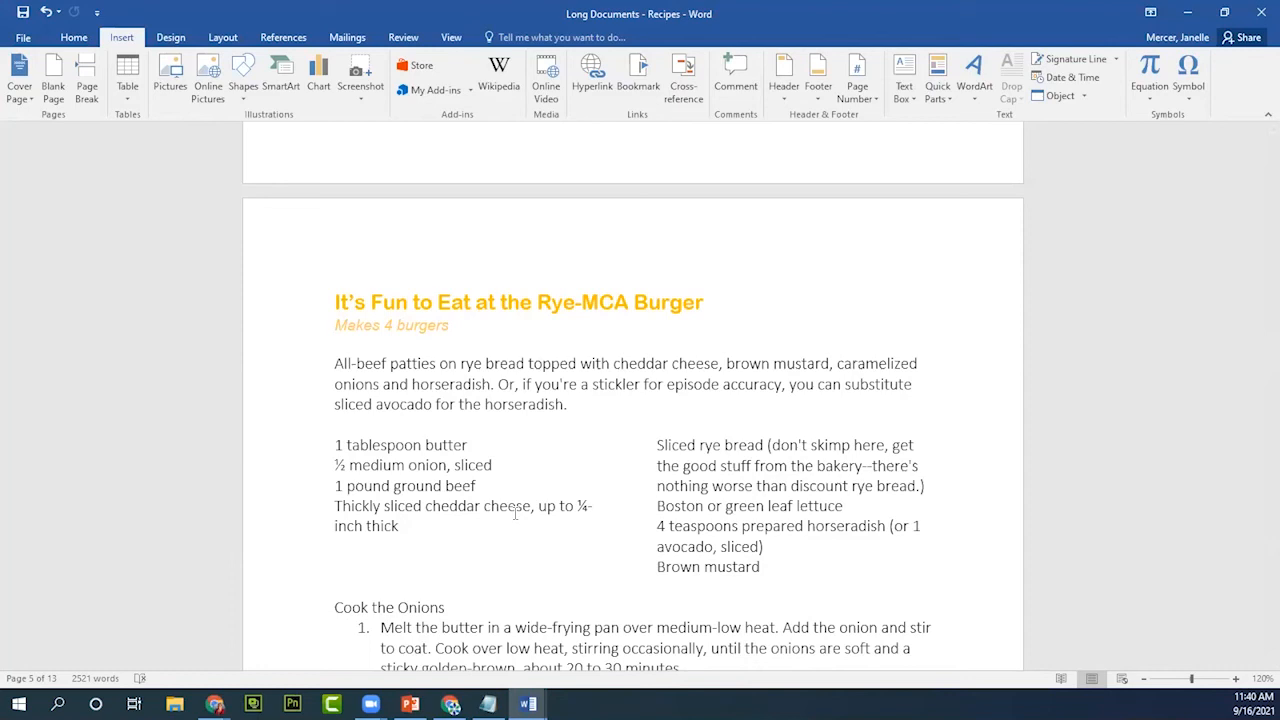
pyautogui.scroll(-1, 515, 512)
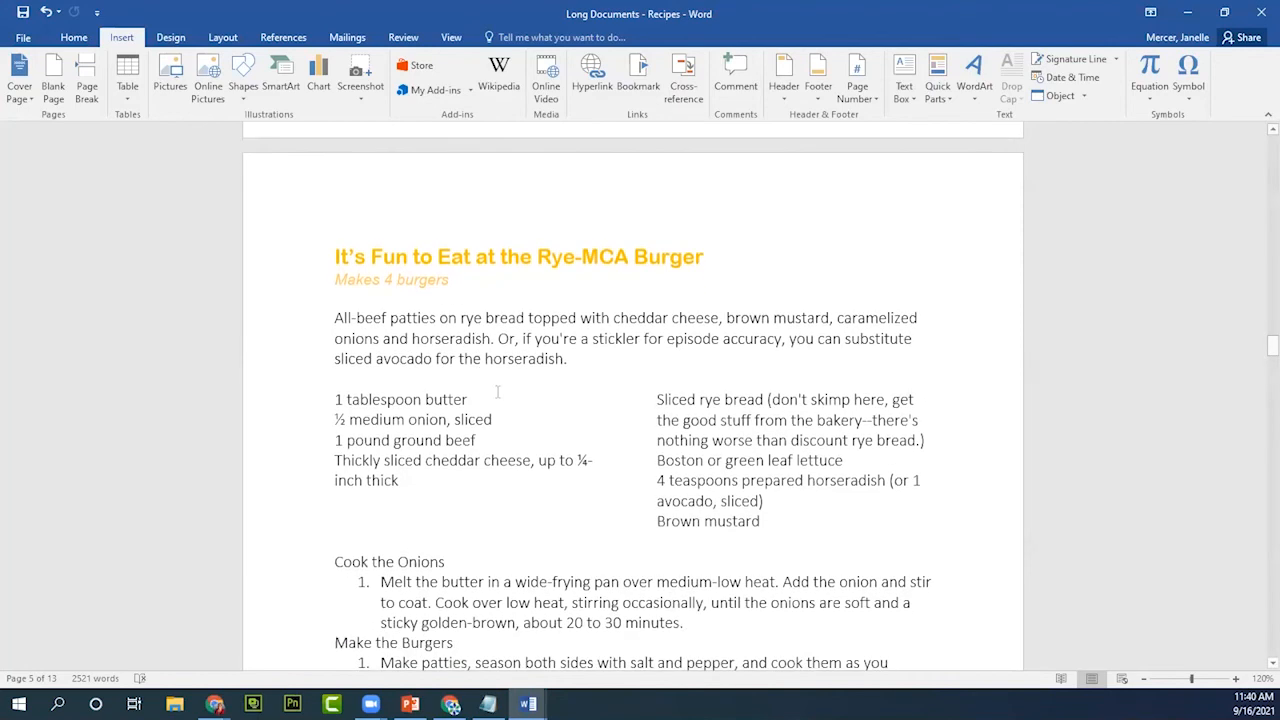
pyautogui.click(280, 37)
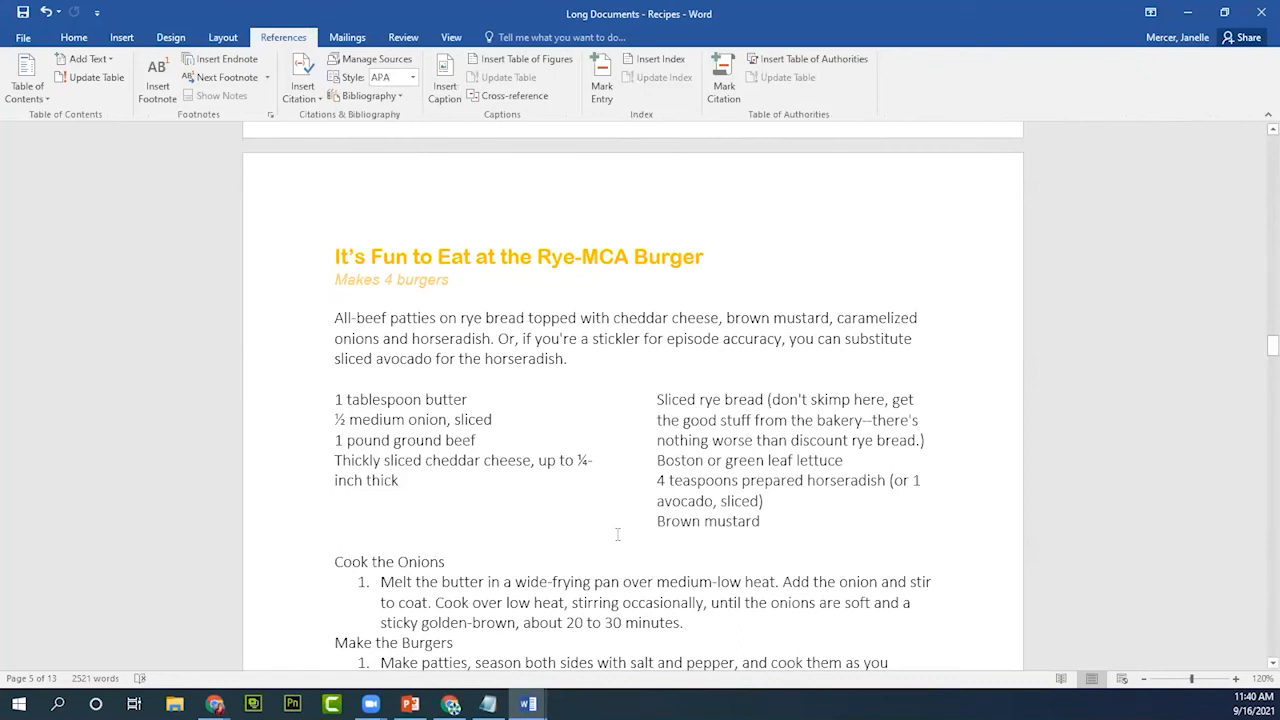
pyautogui.scroll(-4, 617, 535)
pyautogui.scroll(6, 617, 535)
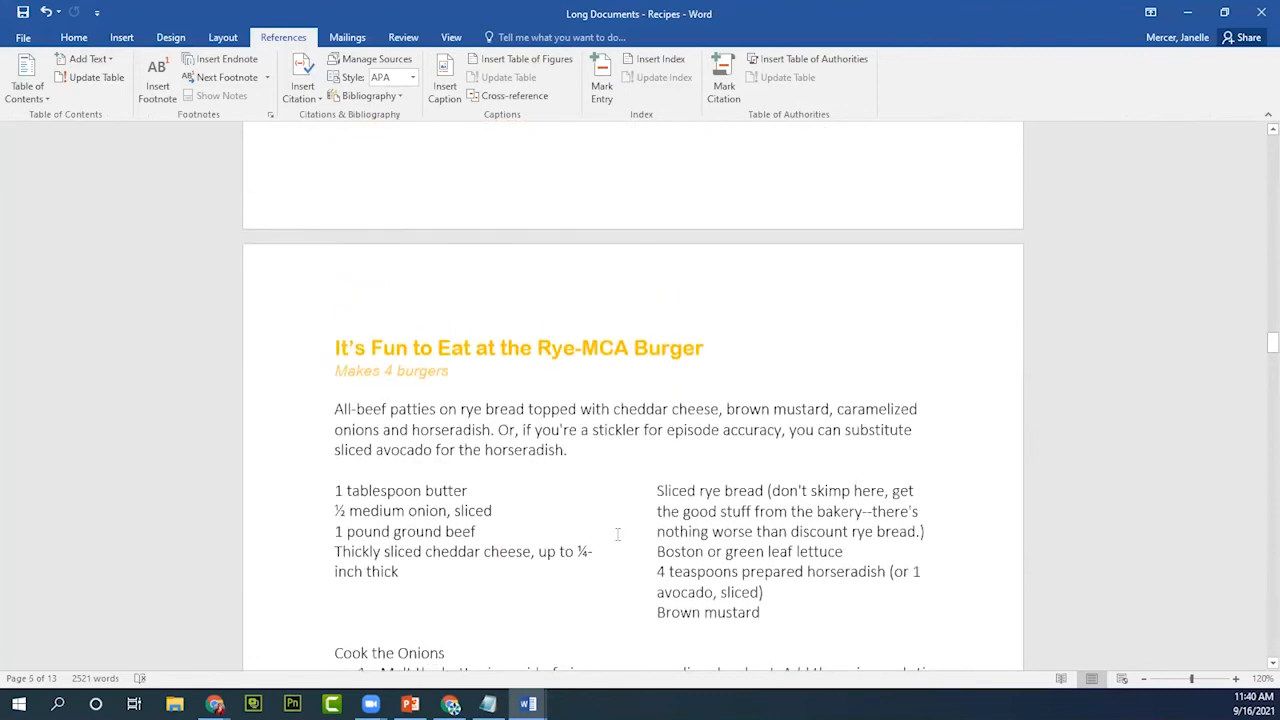
pyautogui.scroll(10, 617, 535)
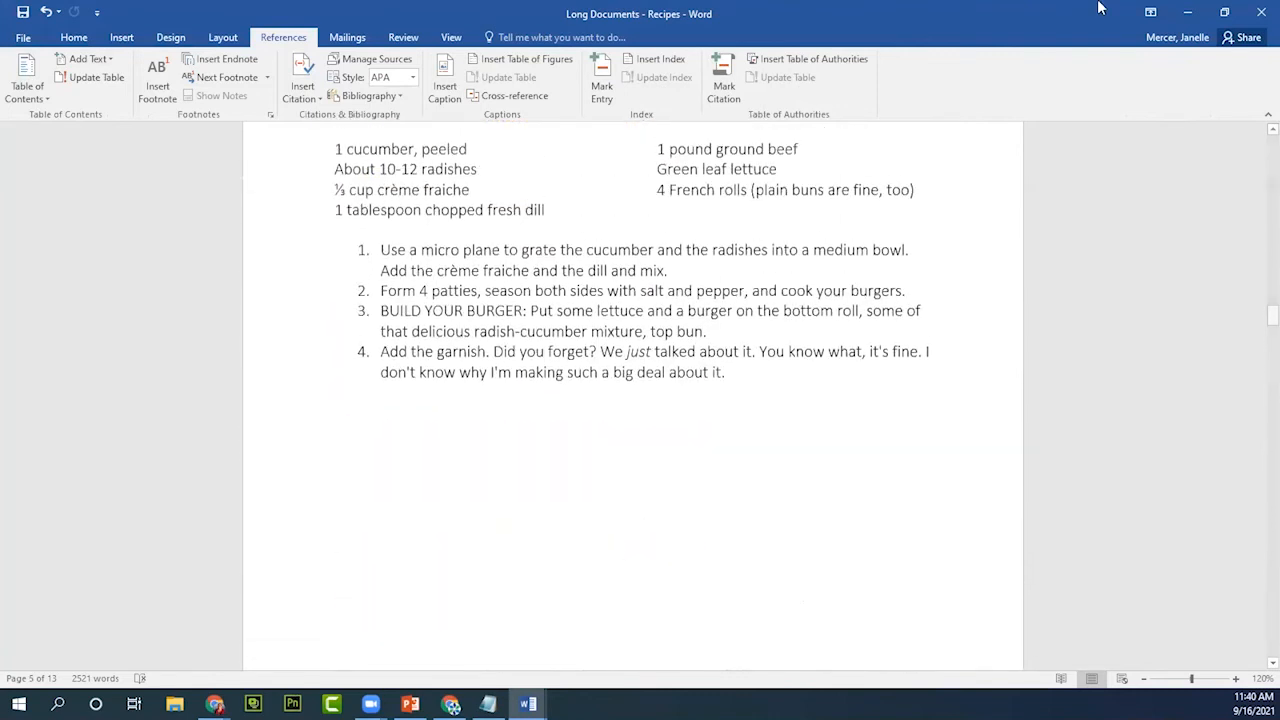
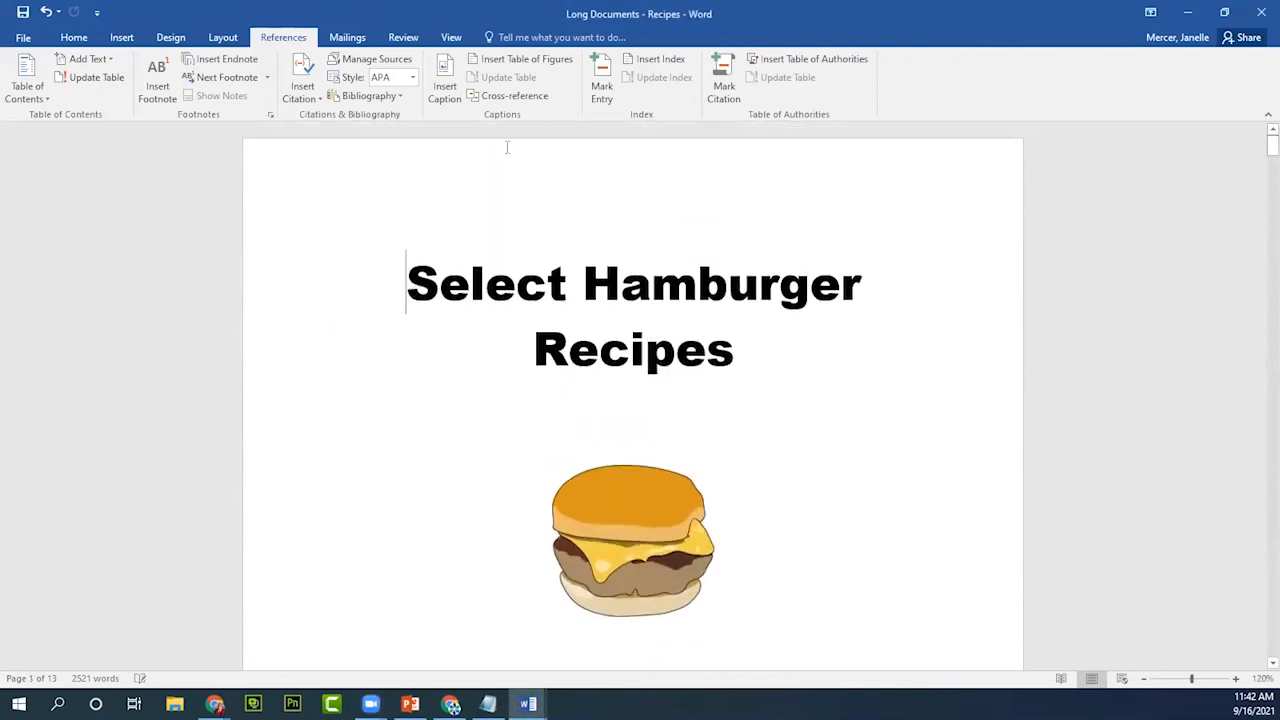
# Insert page numbers at the bottom of the pages using the Accent Bar 3 style.
pyautogui.click(124, 39)
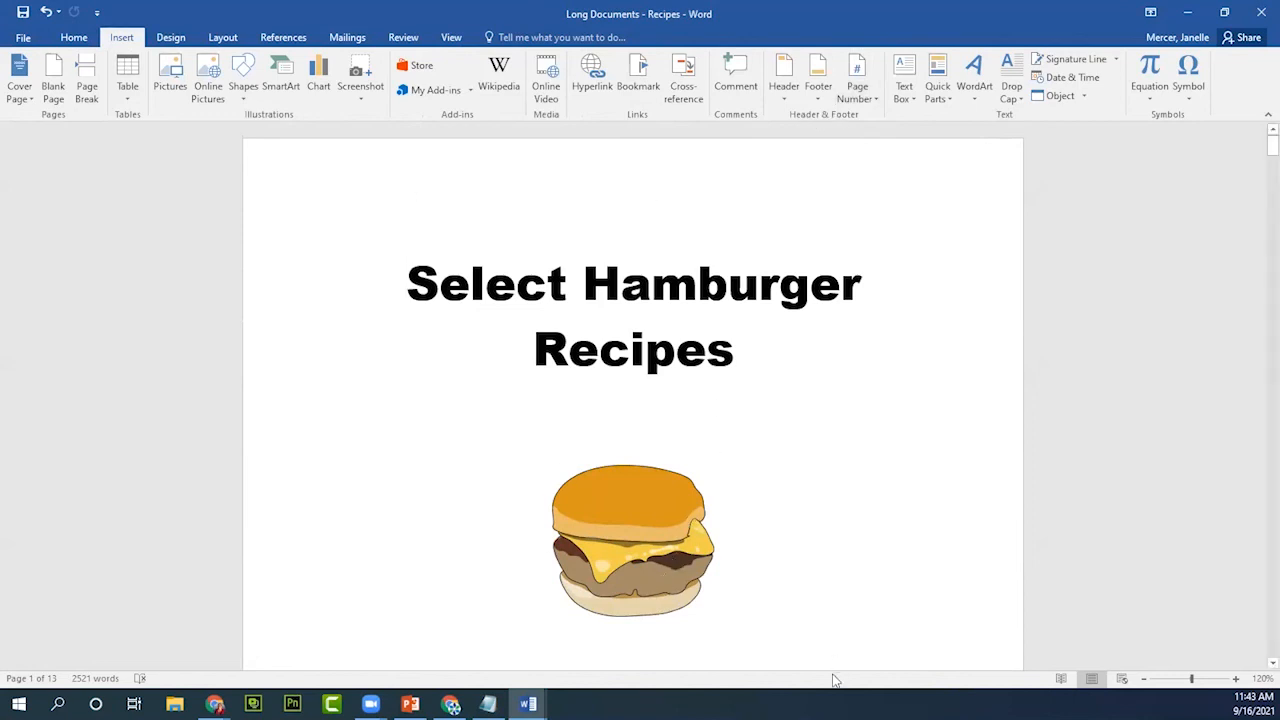
pyautogui.click(870, 92)
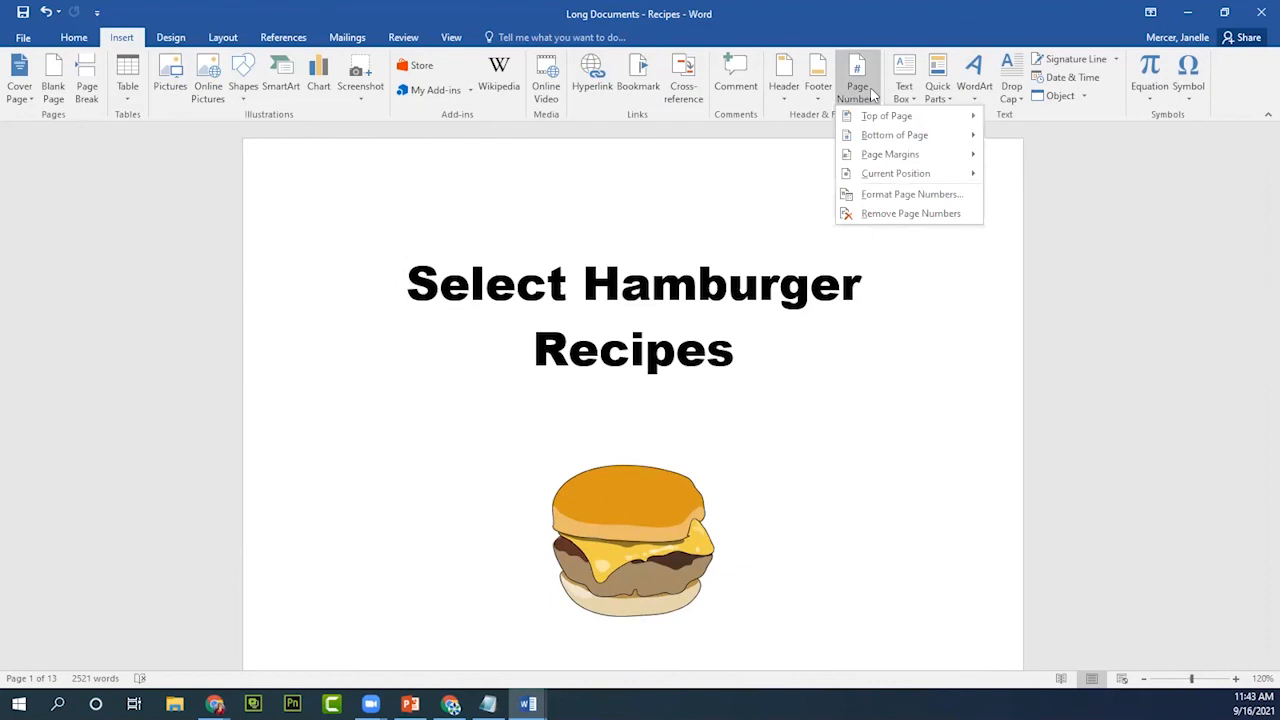
pyautogui.moveTo(891, 137)
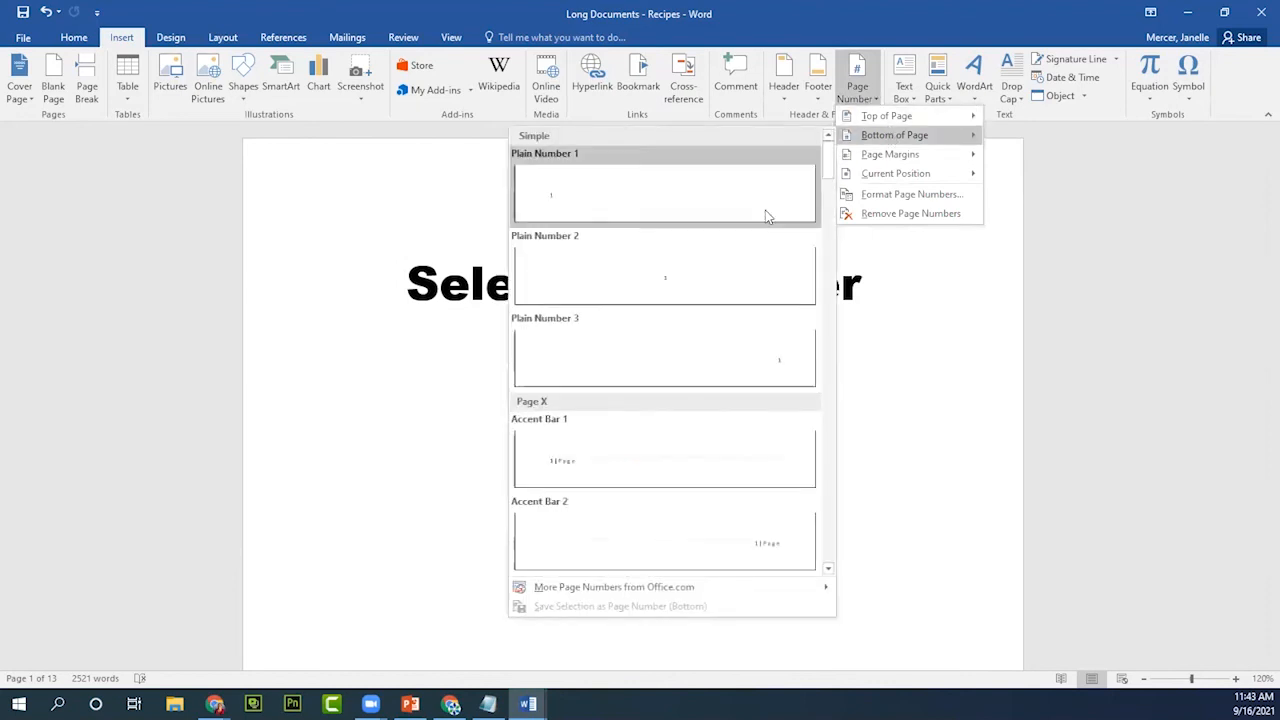
pyautogui.scroll(-3, 643, 455)
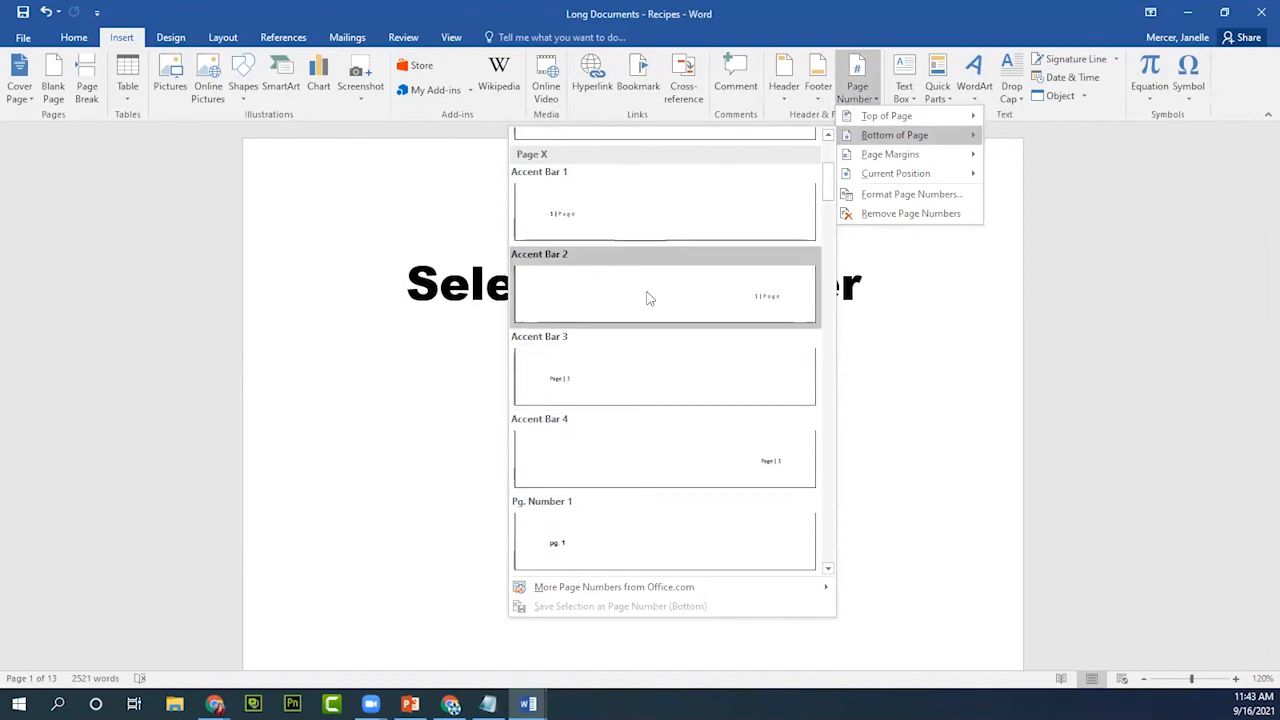
pyautogui.scroll(3, 655, 388)
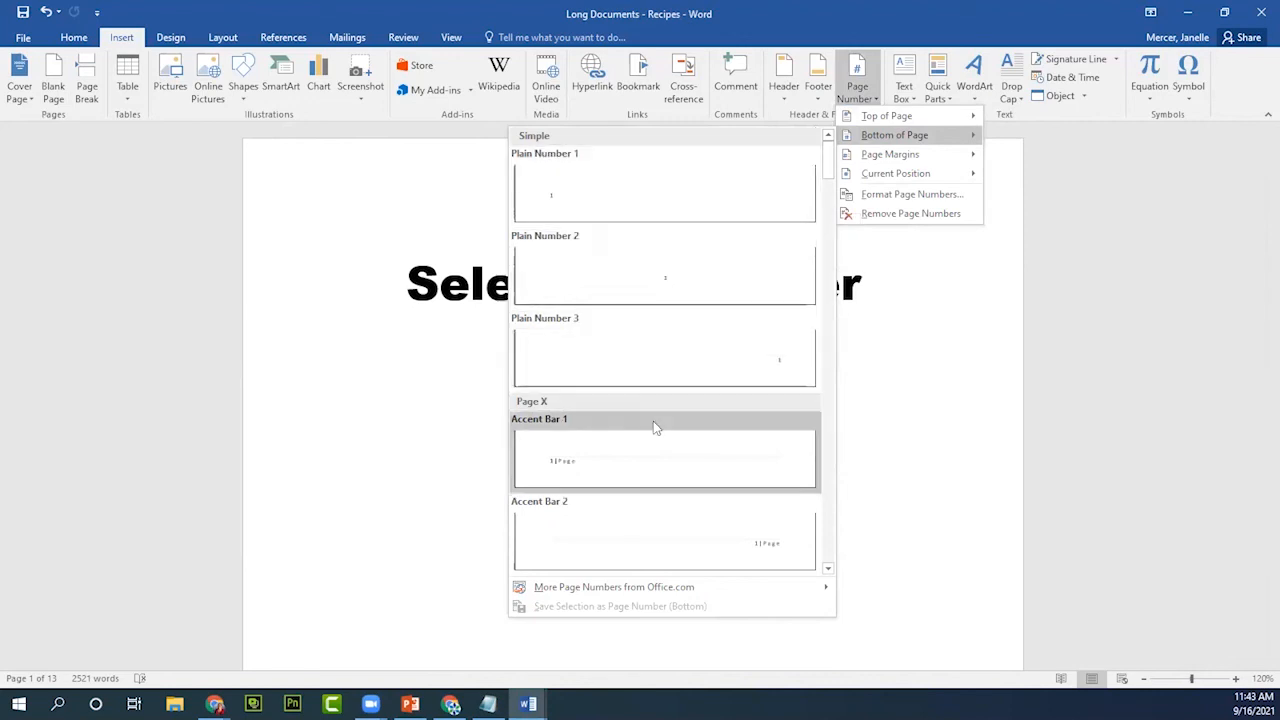
pyautogui.scroll(-3, 651, 431)
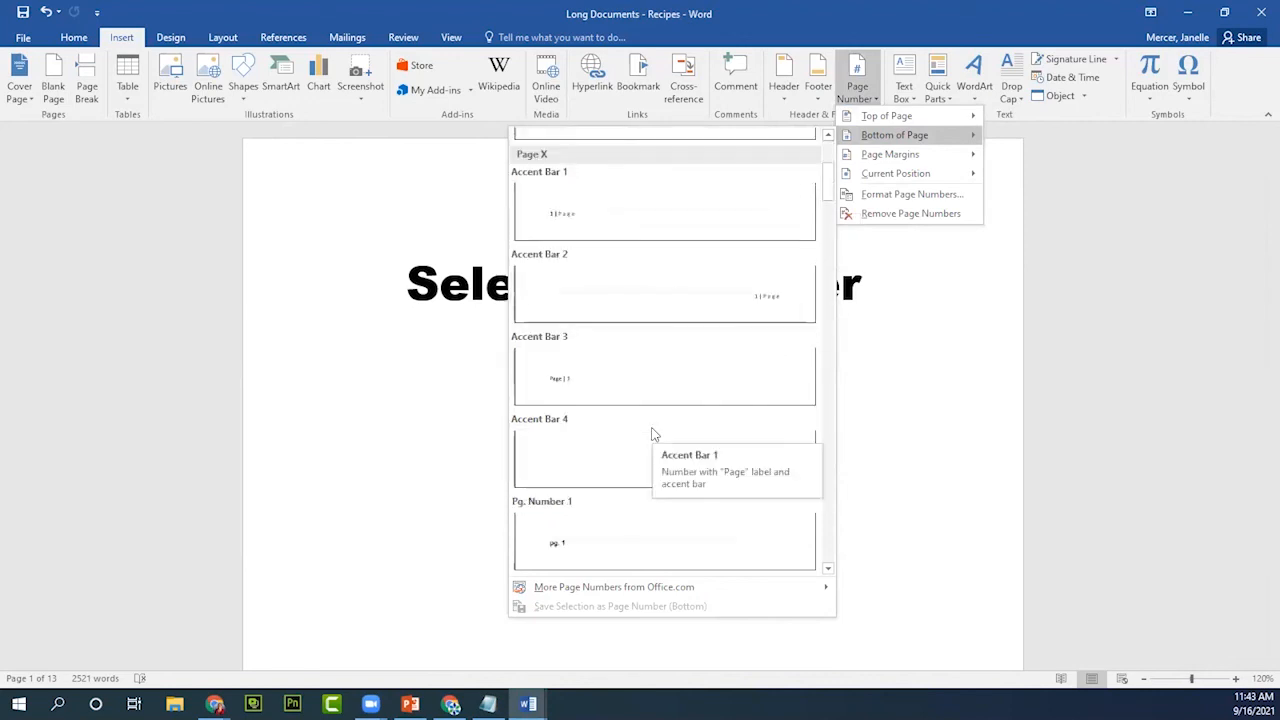
pyautogui.click(604, 398)
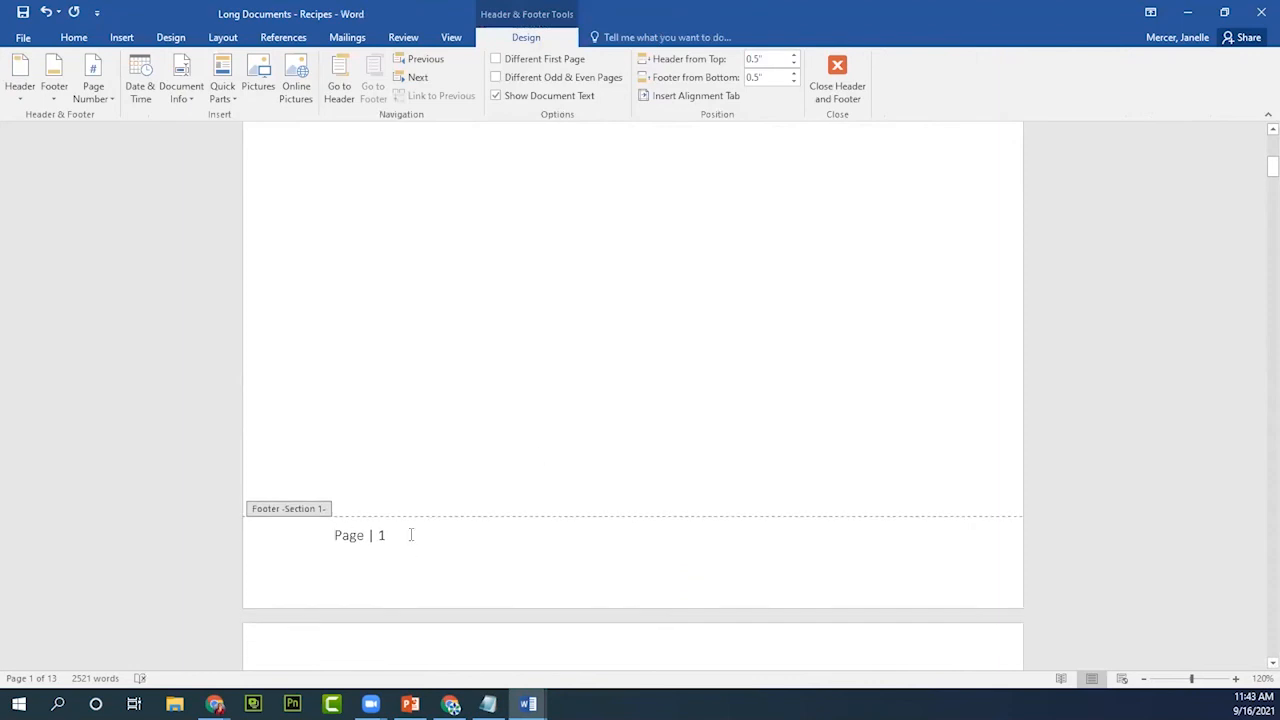
# Check the footer page numbers from the title page through the first recipes, and compare them with the table of contents.
pyautogui.scroll(5, 408, 456)
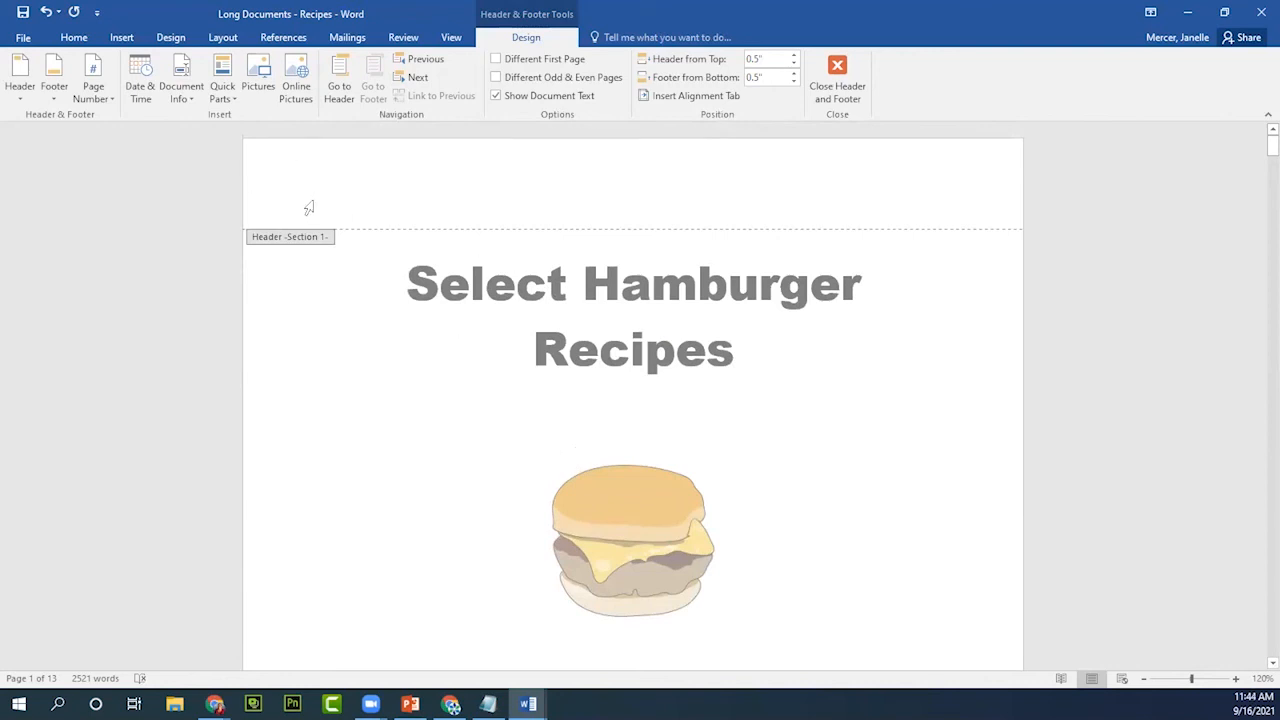
pyautogui.scroll(-10, 334, 204)
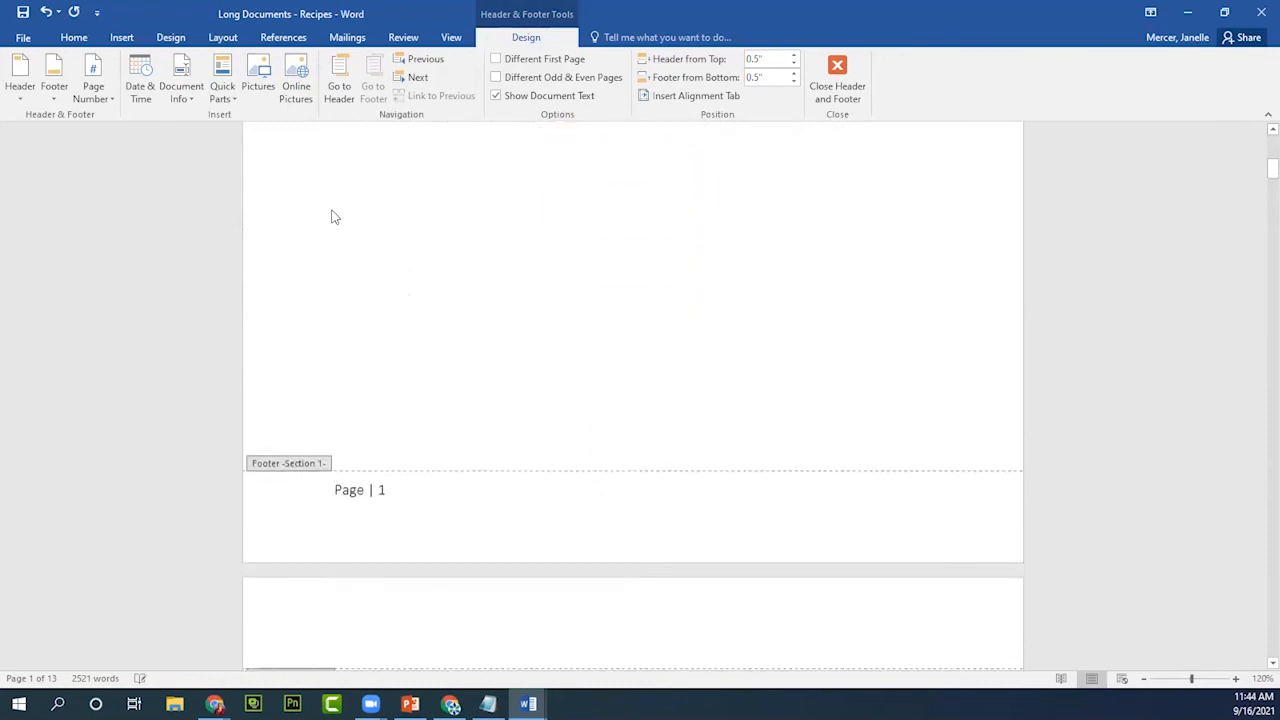
pyautogui.scroll(-10, 386, 355)
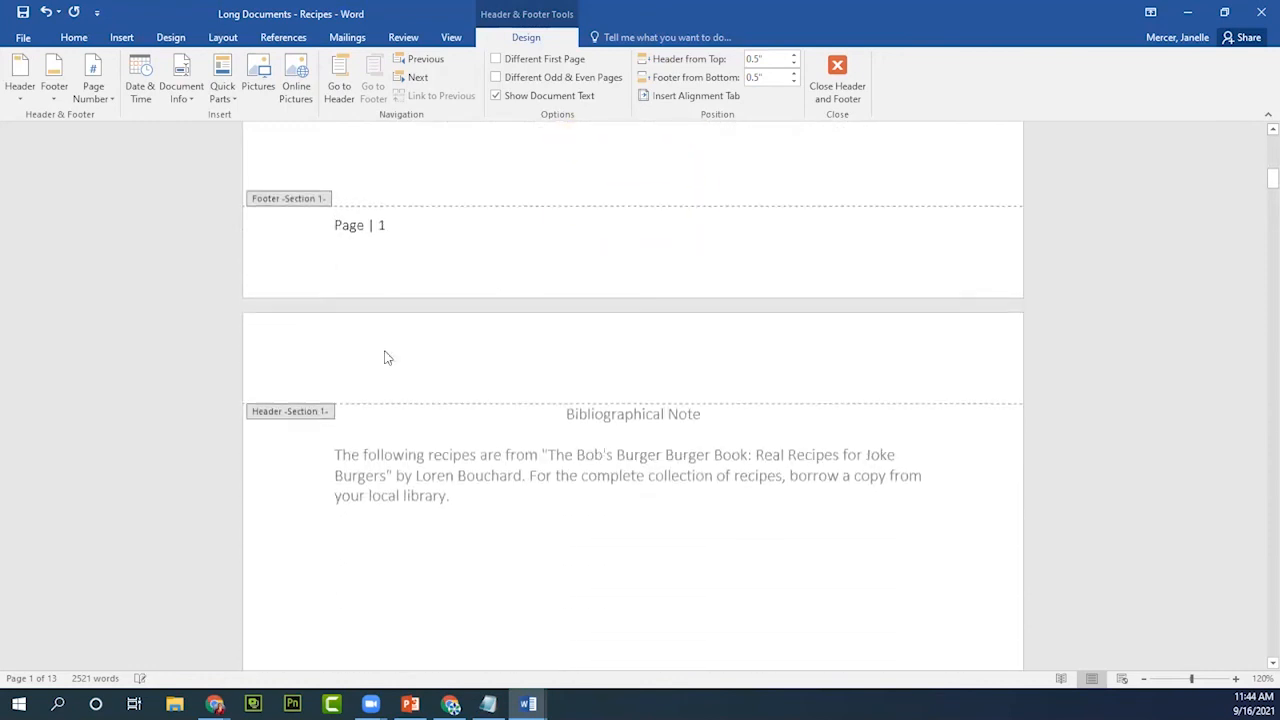
pyautogui.scroll(-10, 388, 358)
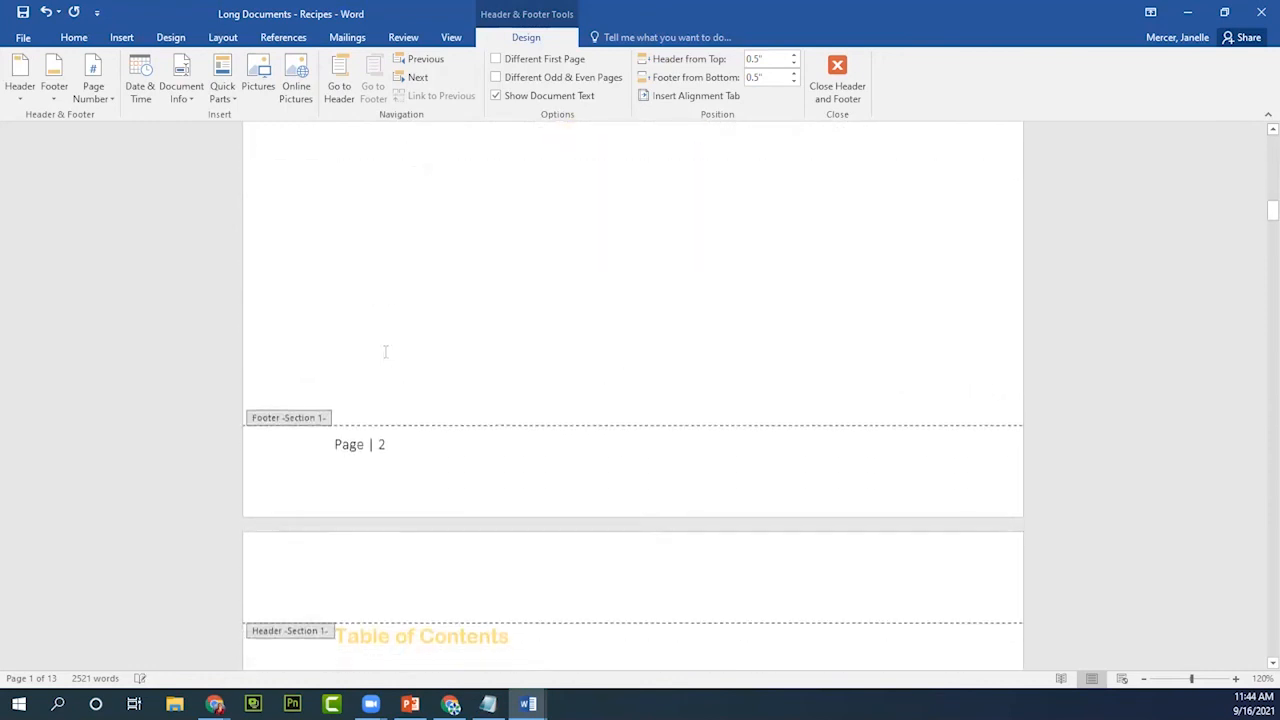
pyautogui.scroll(-10, 388, 358)
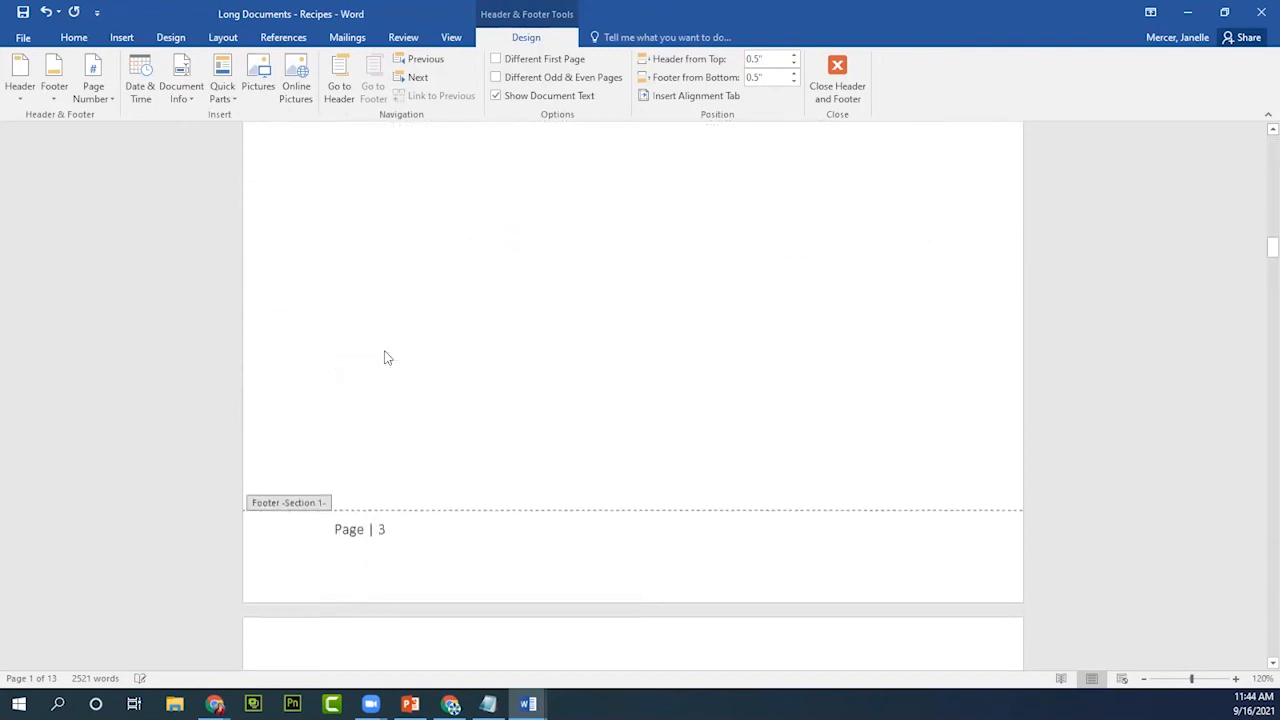
pyautogui.scroll(-10, 386, 358)
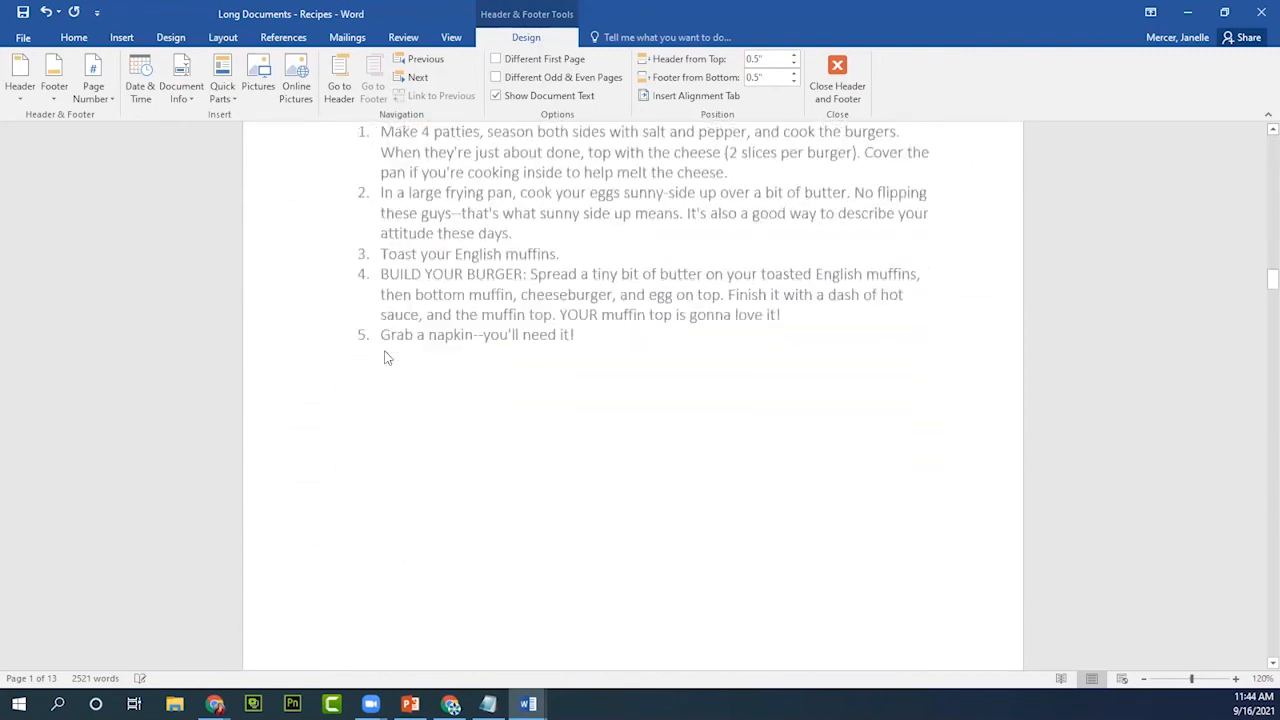
pyautogui.scroll(10, 386, 358)
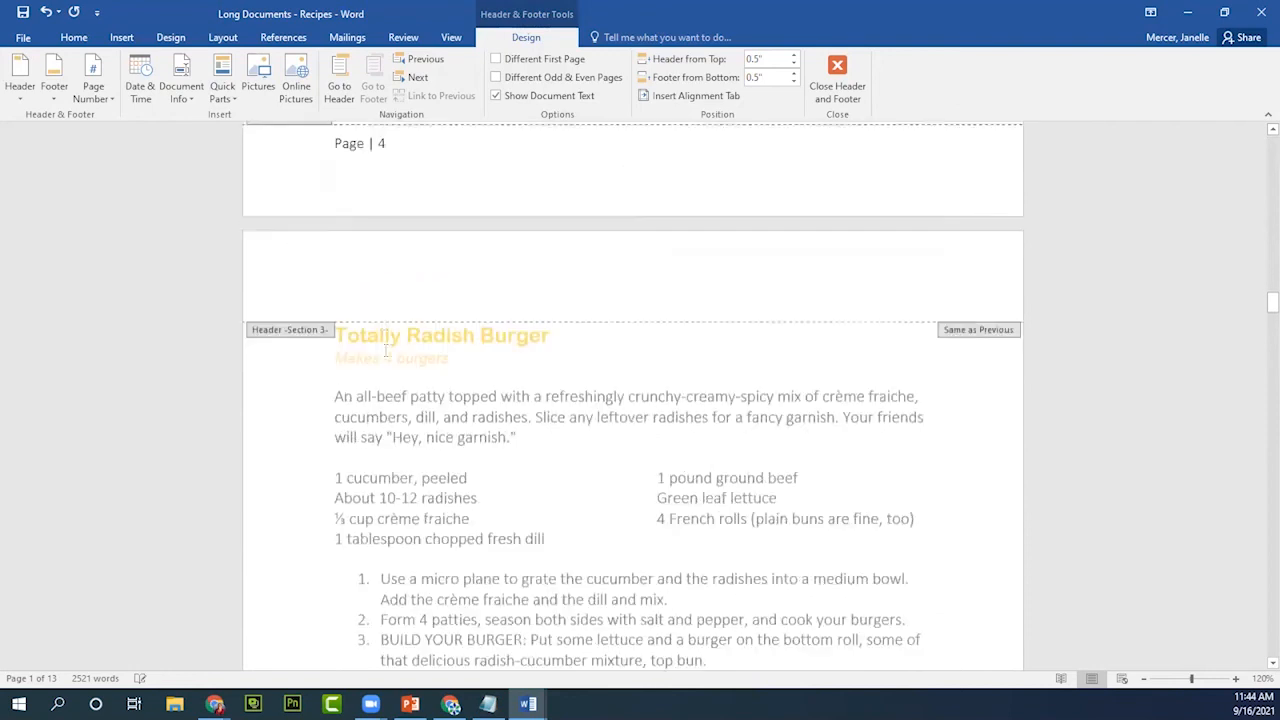
pyautogui.scroll(10, 386, 357)
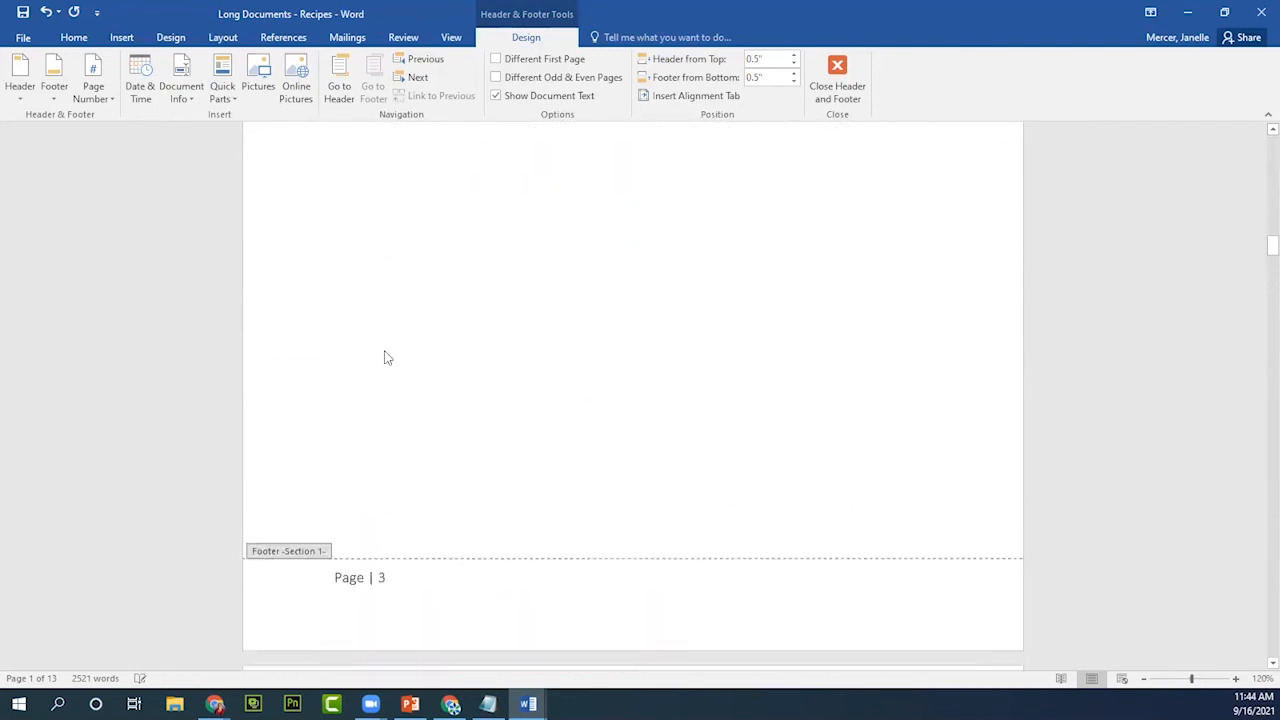
pyautogui.scroll(-10, 539, 644)
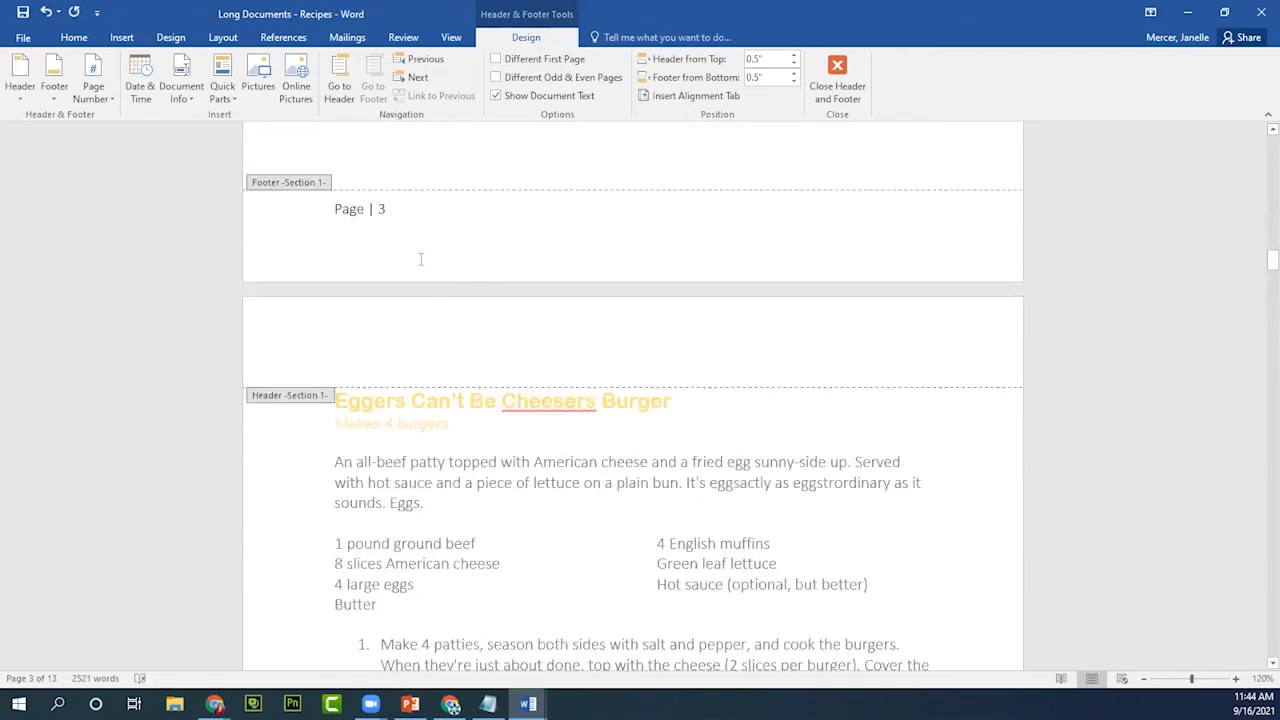
pyautogui.scroll(10, 446, 259)
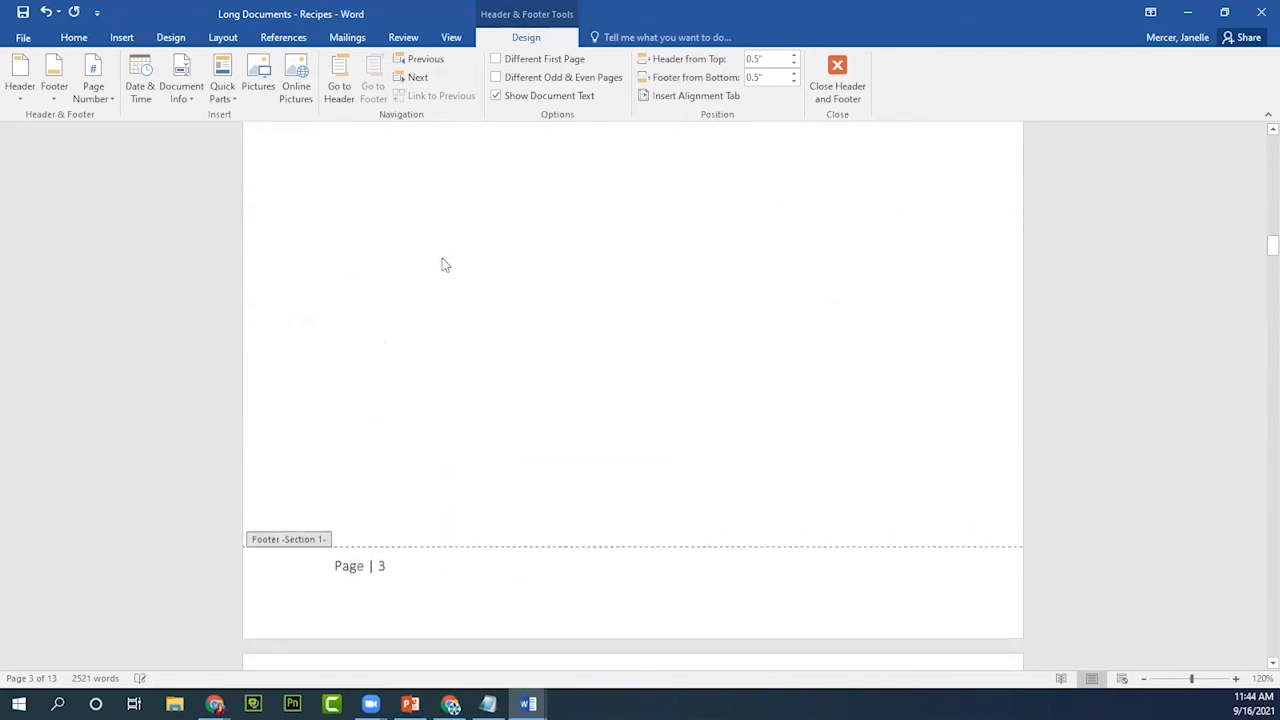
pyautogui.scroll(10, 443, 262)
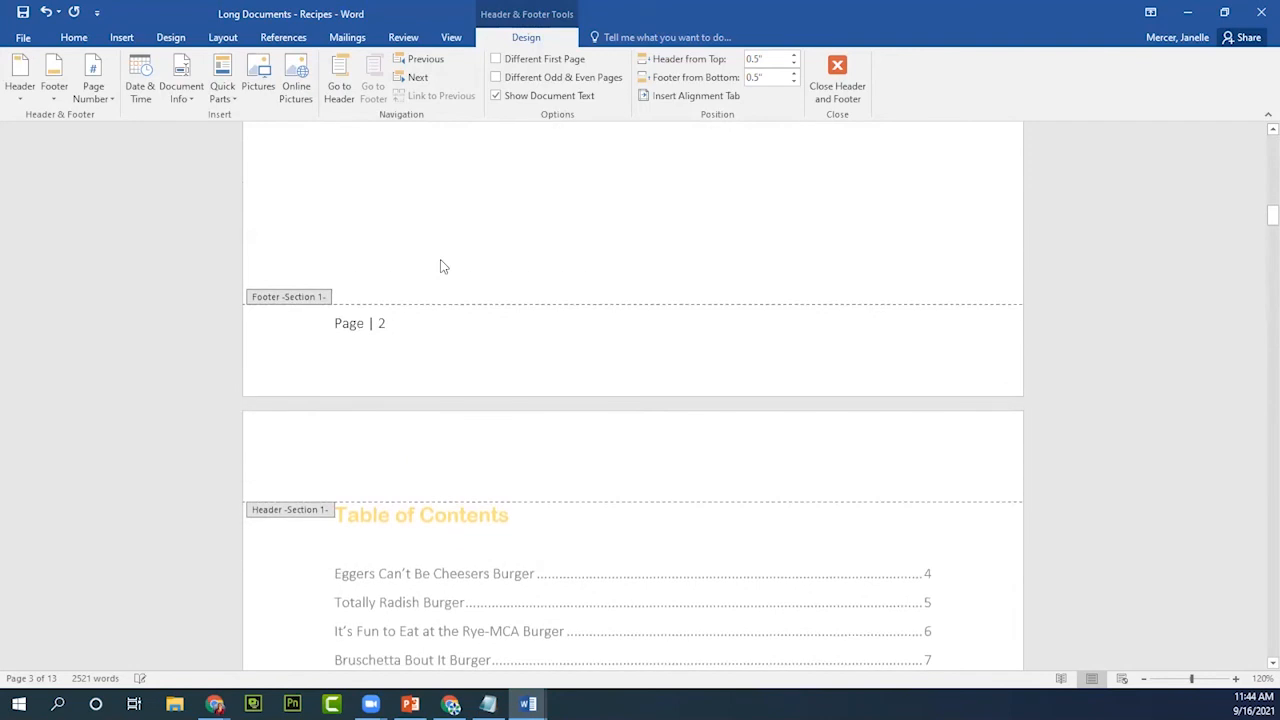
pyautogui.scroll(10, 443, 266)
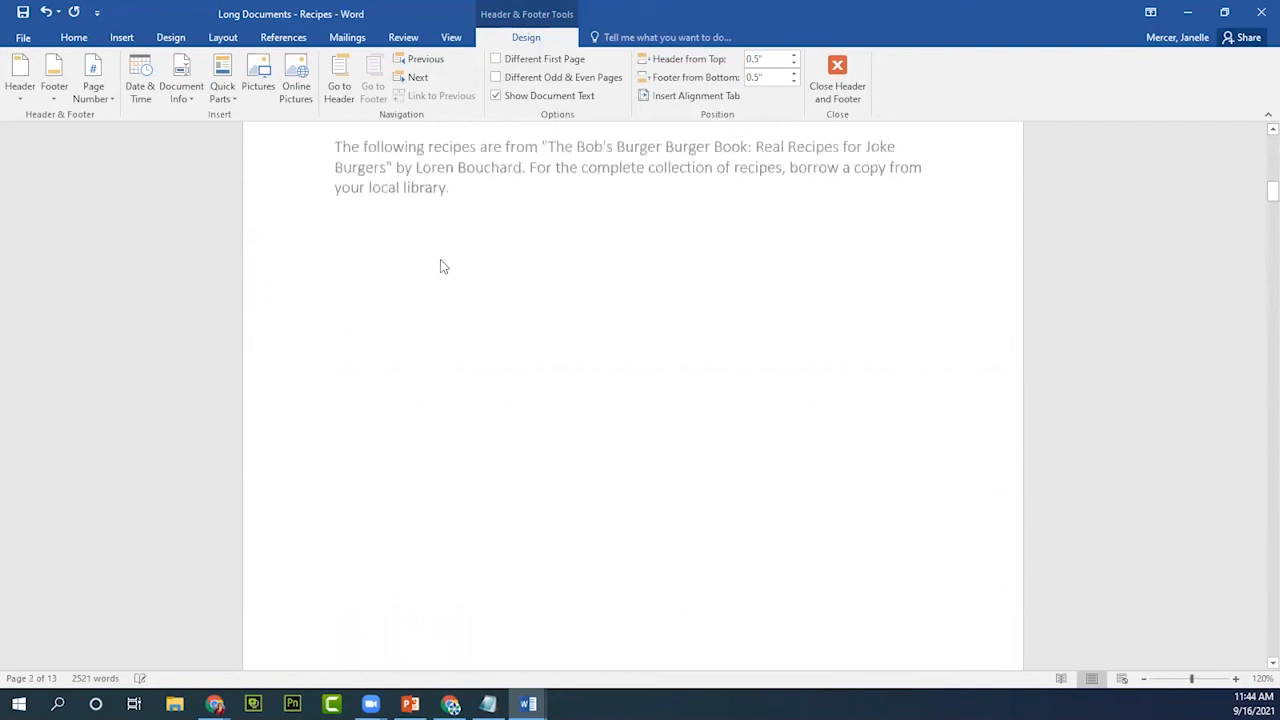
pyautogui.scroll(6, 443, 266)
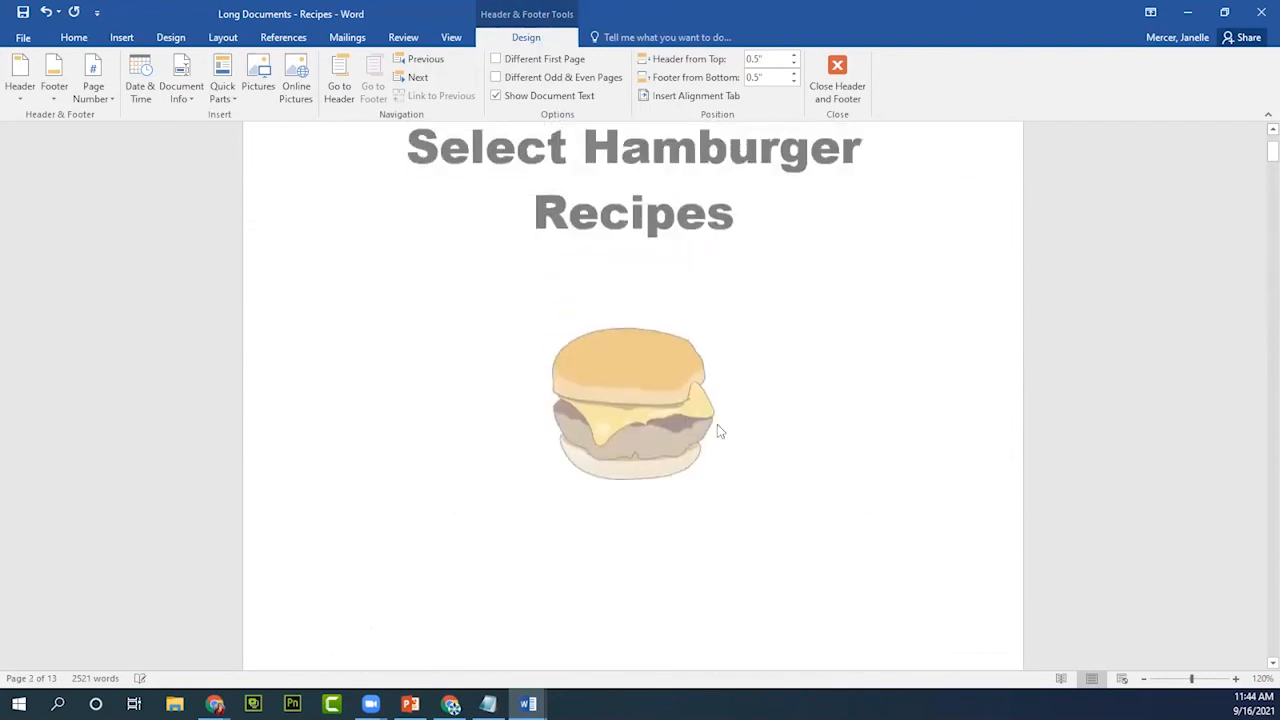
pyautogui.scroll(-8, 734, 471)
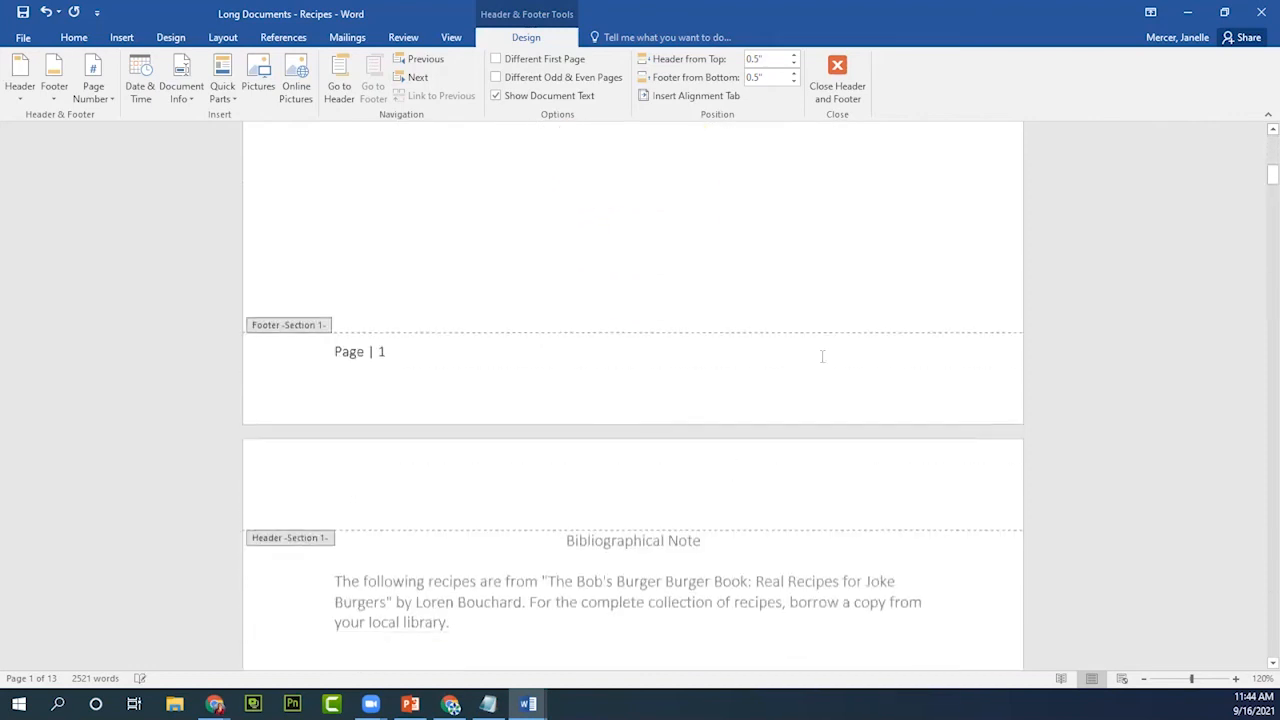
pyautogui.scroll(-12, 597, 556)
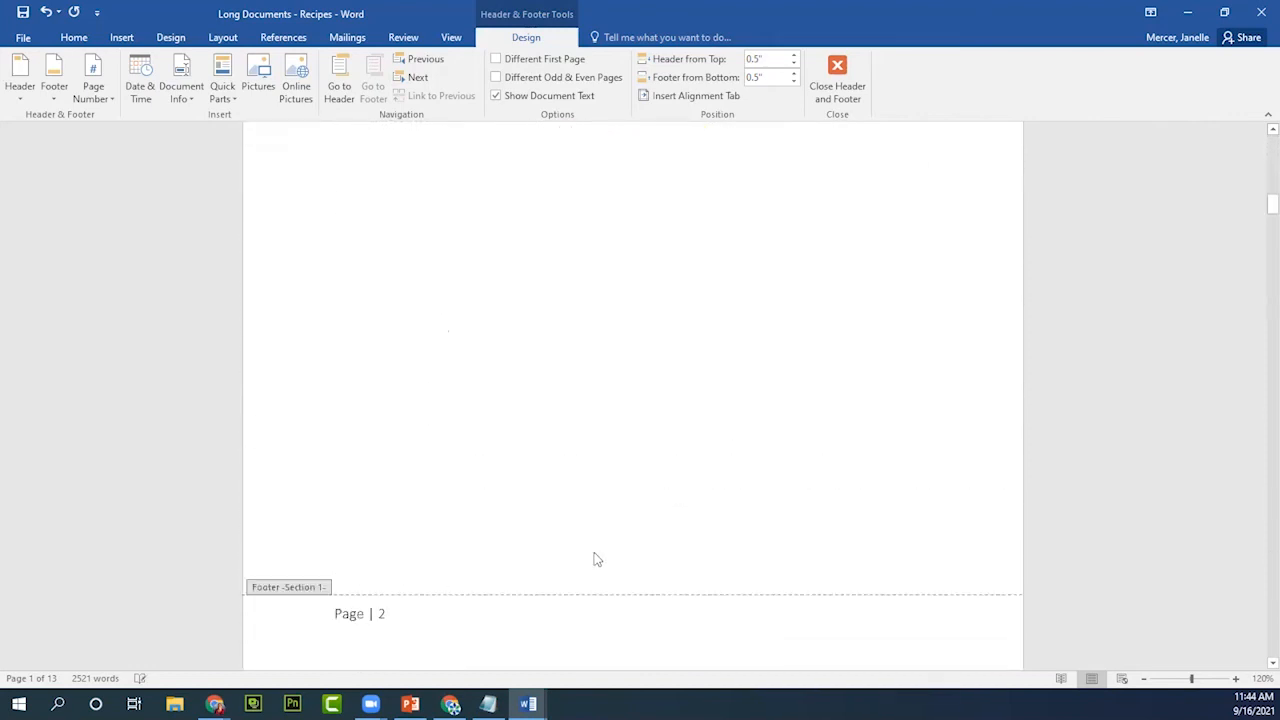
pyautogui.scroll(-3, 594, 558)
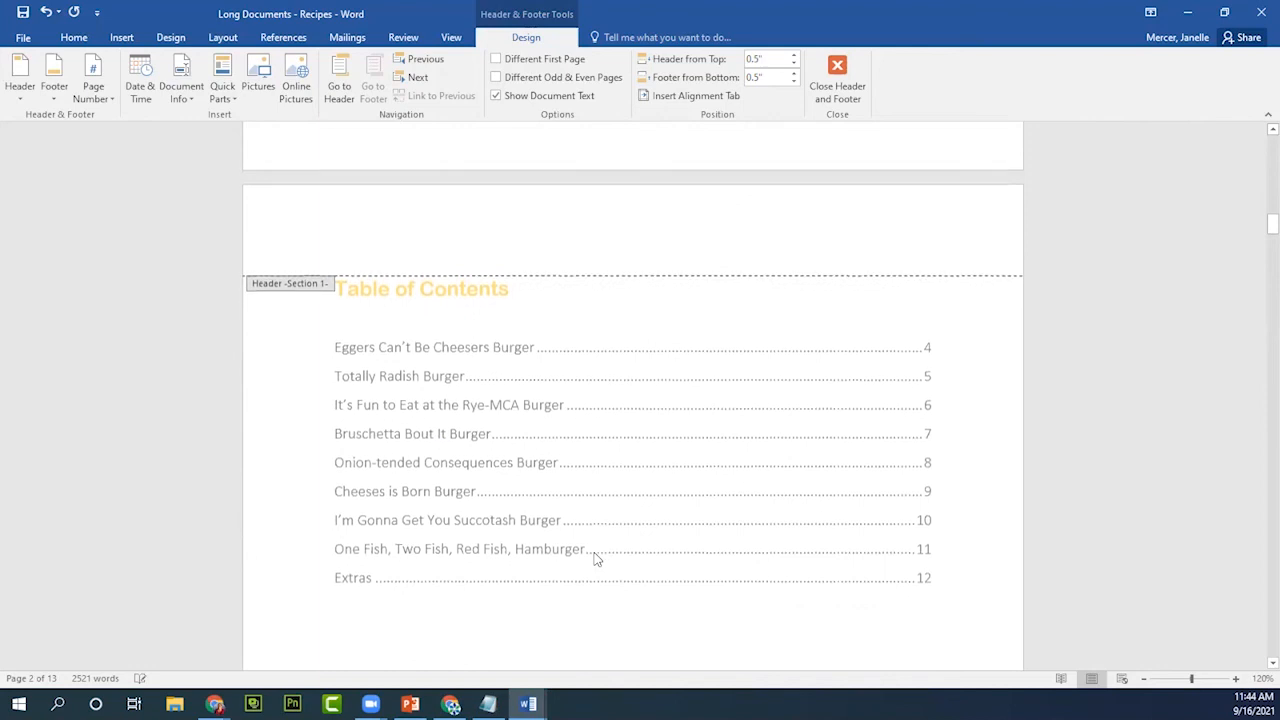
pyautogui.scroll(8, 594, 480)
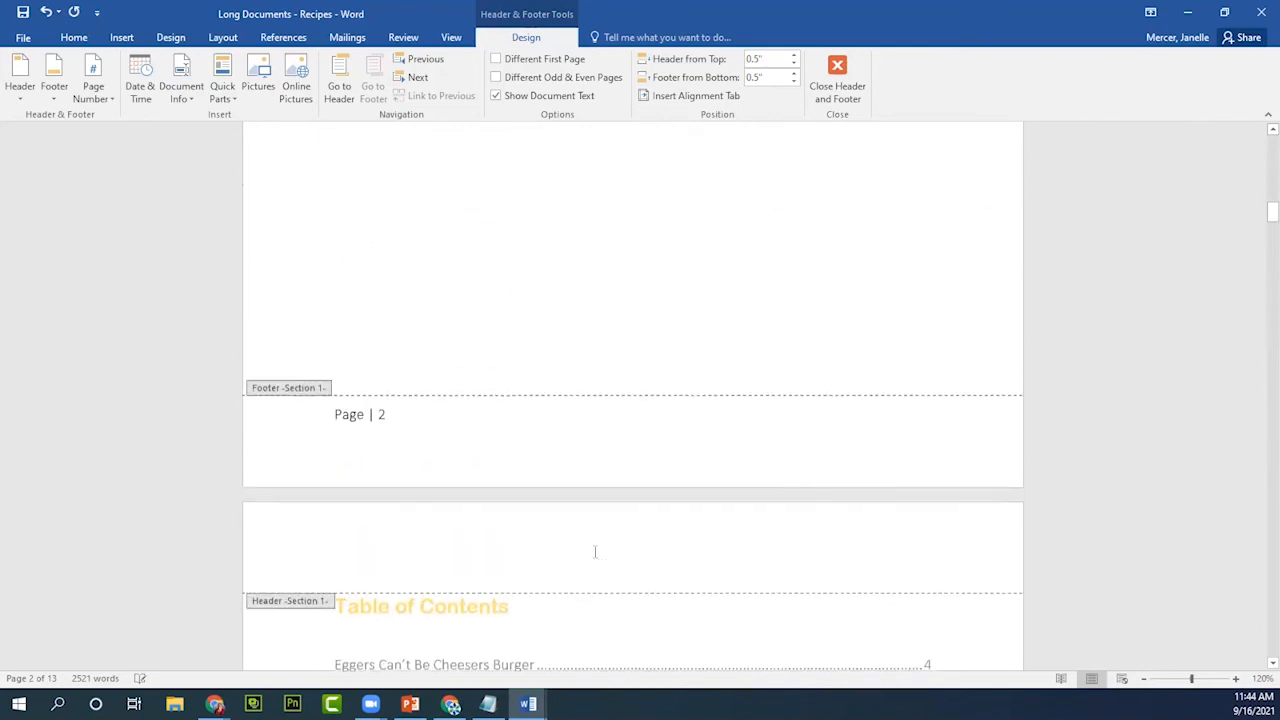
pyautogui.scroll(-4, 594, 552)
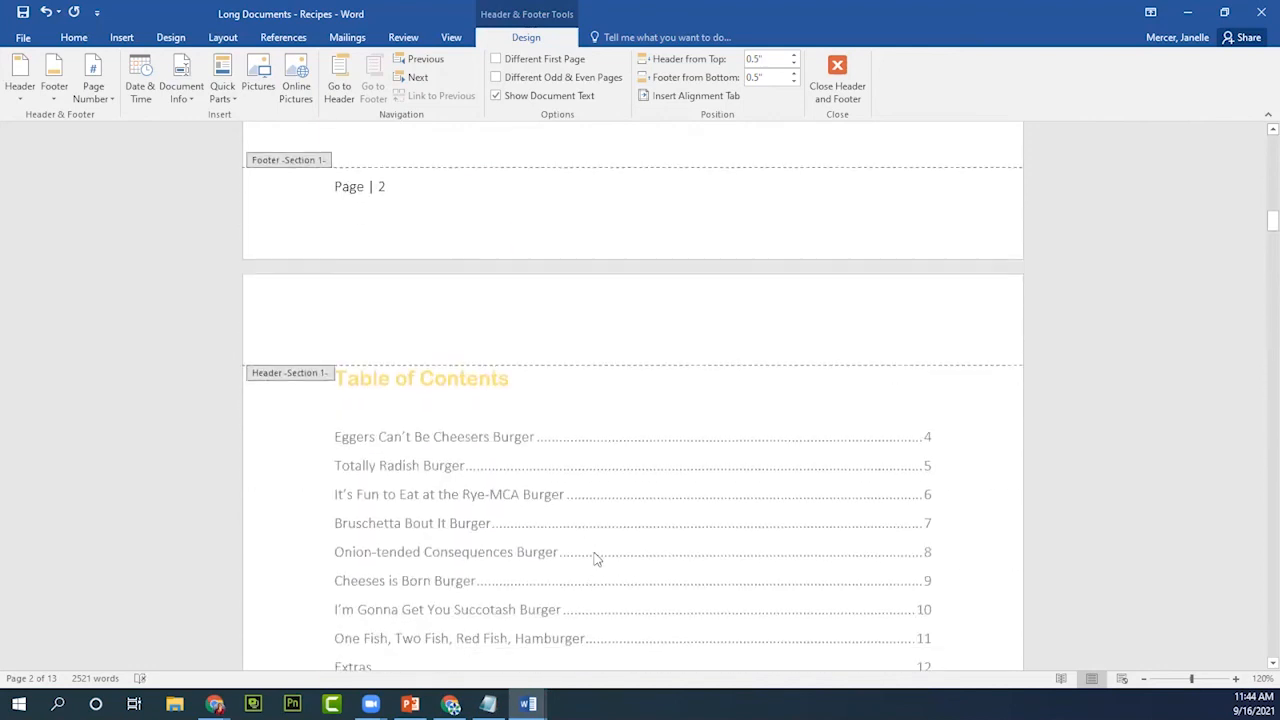
pyautogui.scroll(-3, 594, 558)
# Give the title page its own header and footer by enabling Different First Page.
pyautogui.scroll(15, 595, 558)
pyautogui.scroll(12, 594, 558)
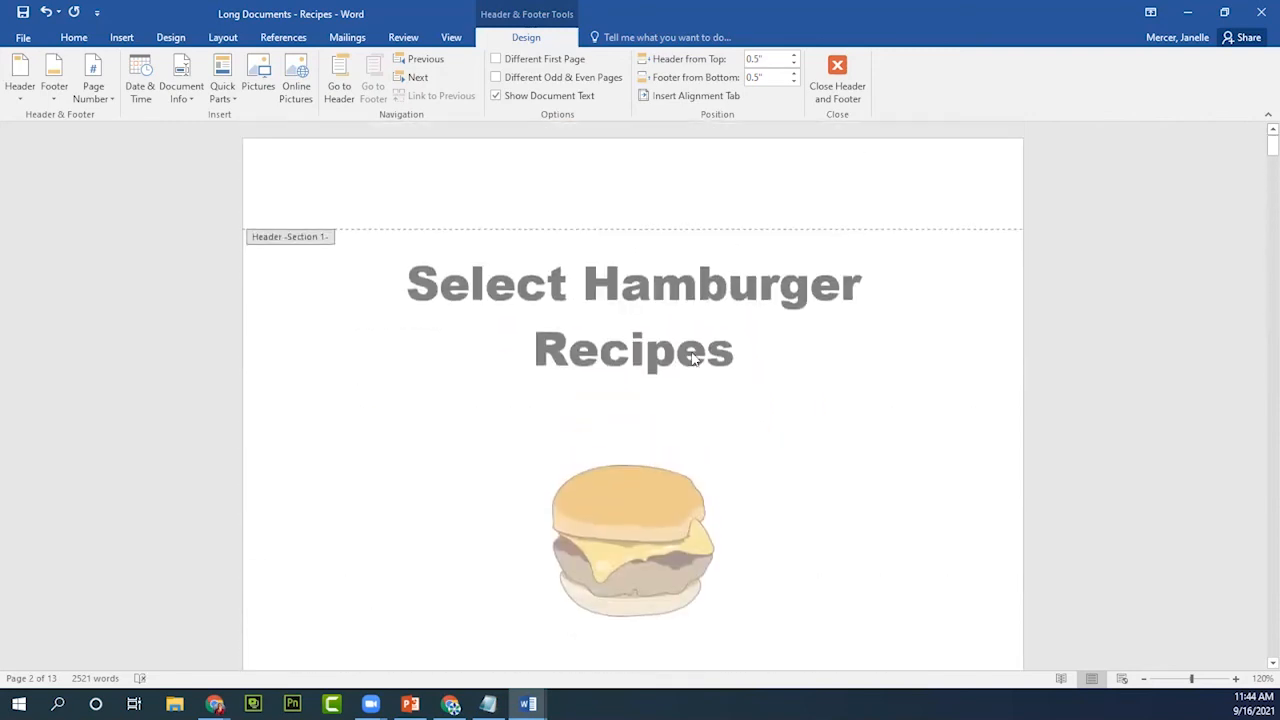
pyautogui.click(497, 60)
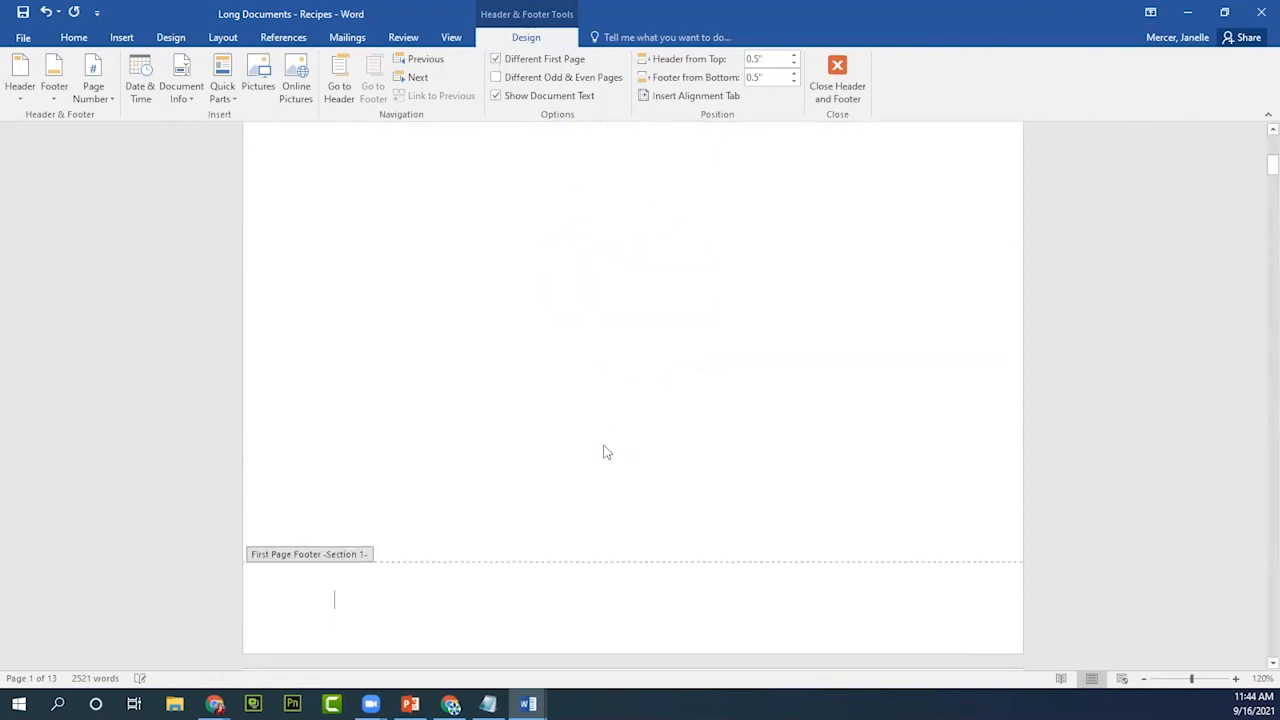
# Review the footers on the title page, the Bibliographical Note and the Table of Contents page with the first-page setting applied.
pyautogui.scroll(-3, 604, 444)
pyautogui.scroll(-10, 604, 444)
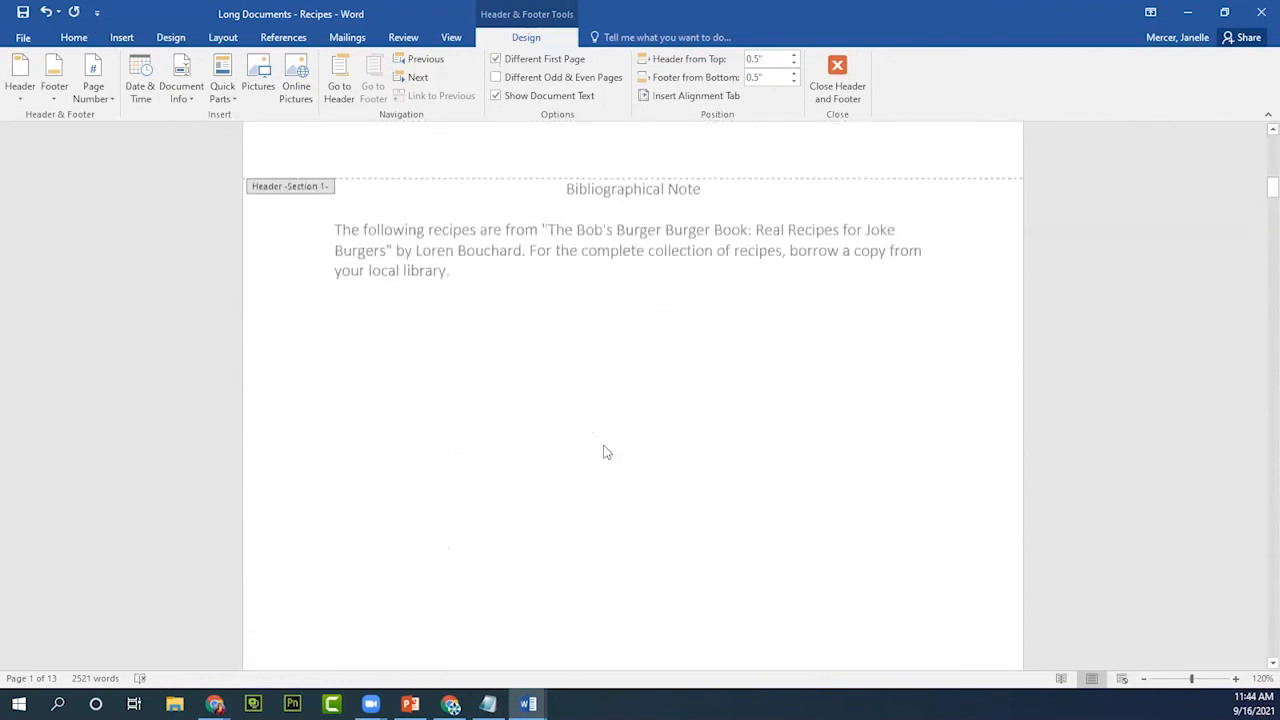
pyautogui.scroll(-8, 604, 452)
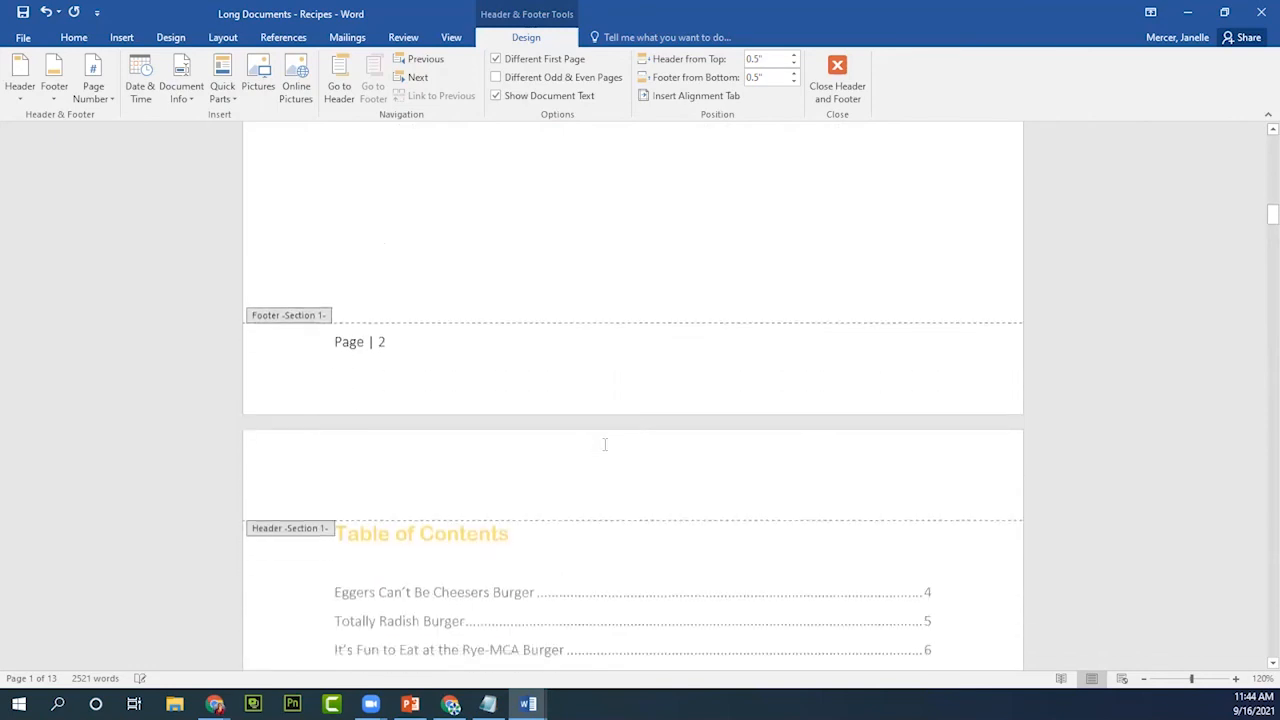
pyautogui.scroll(-10, 604, 452)
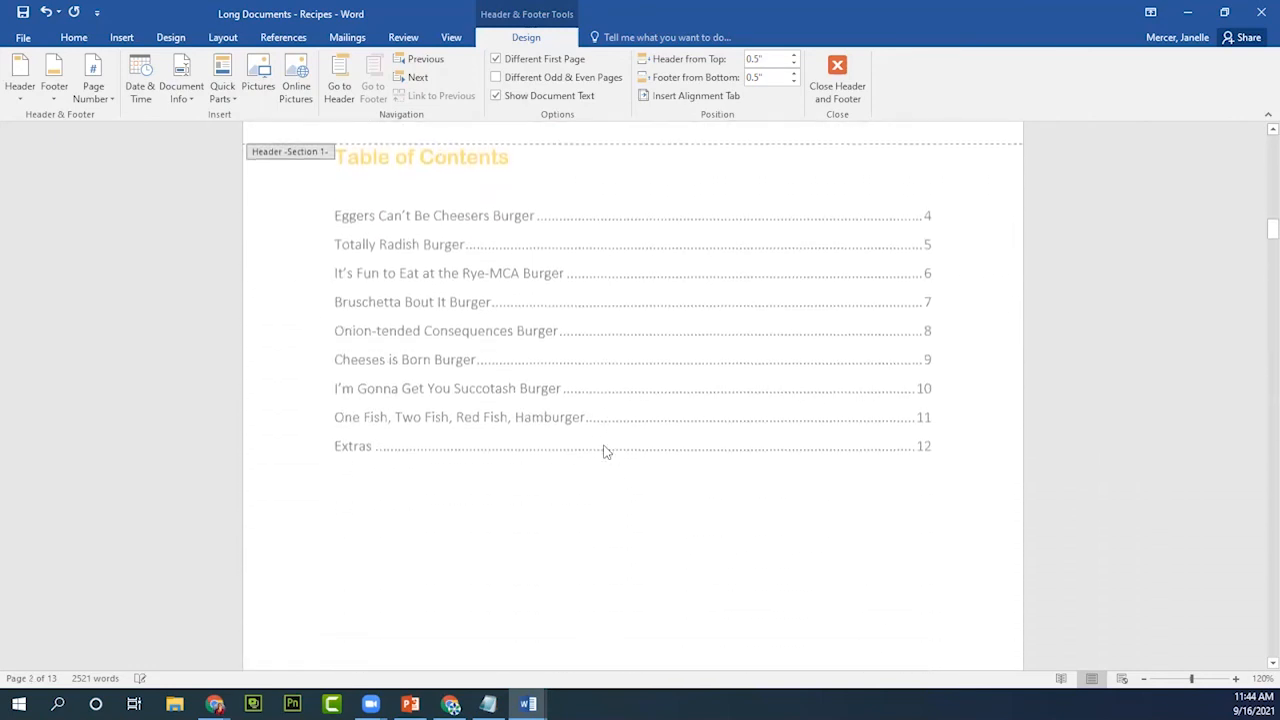
pyautogui.scroll(-8, 604, 452)
pyautogui.scroll(10, 604, 452)
pyautogui.scroll(12, 604, 452)
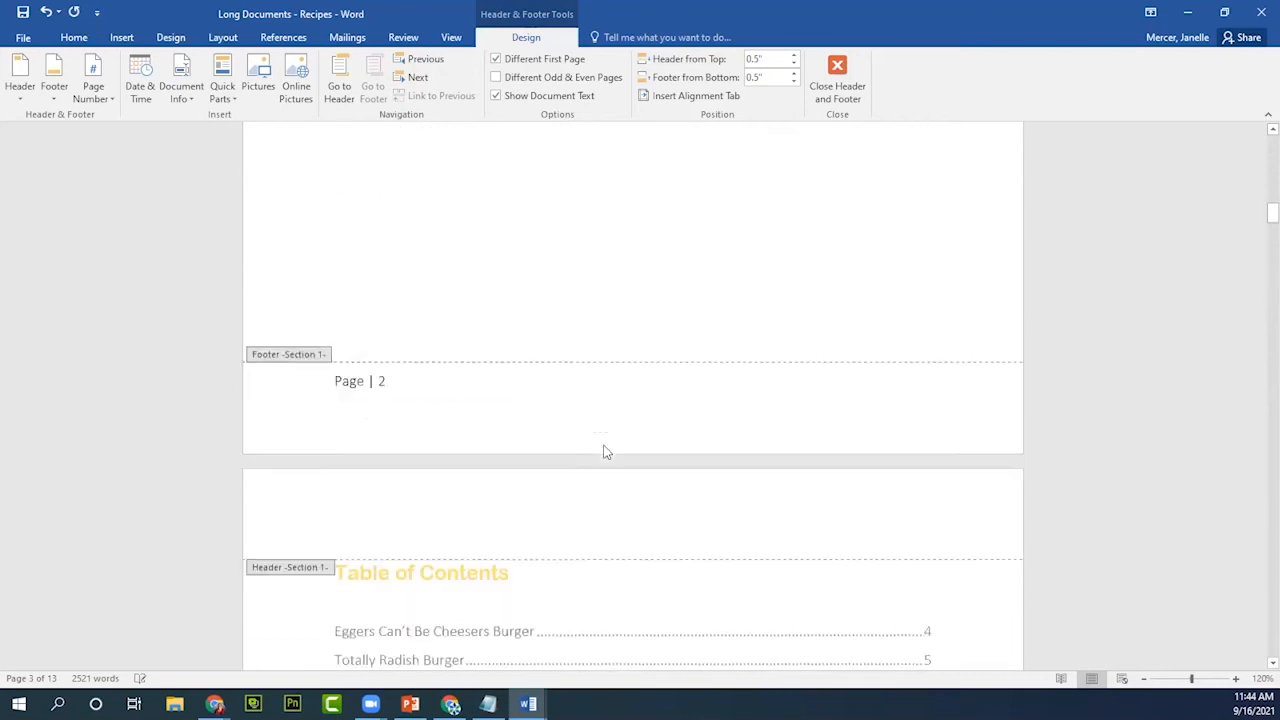
pyautogui.scroll(10, 604, 452)
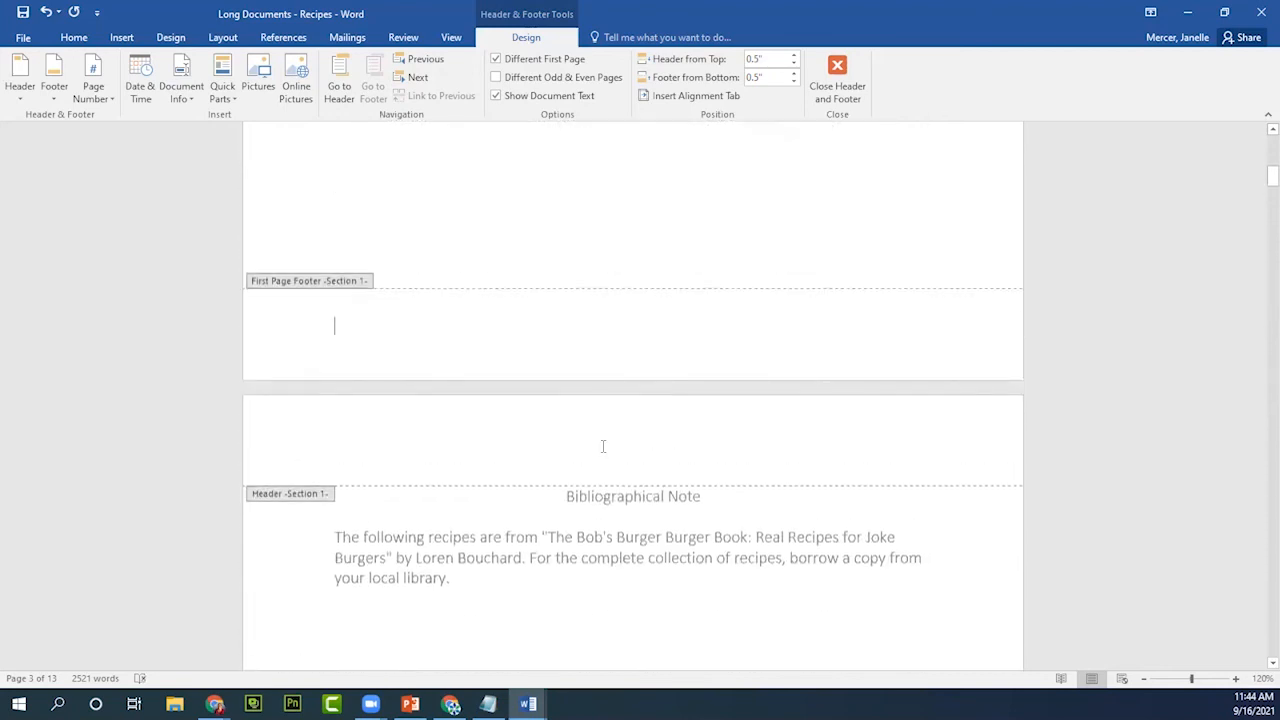
pyautogui.scroll(10, 604, 454)
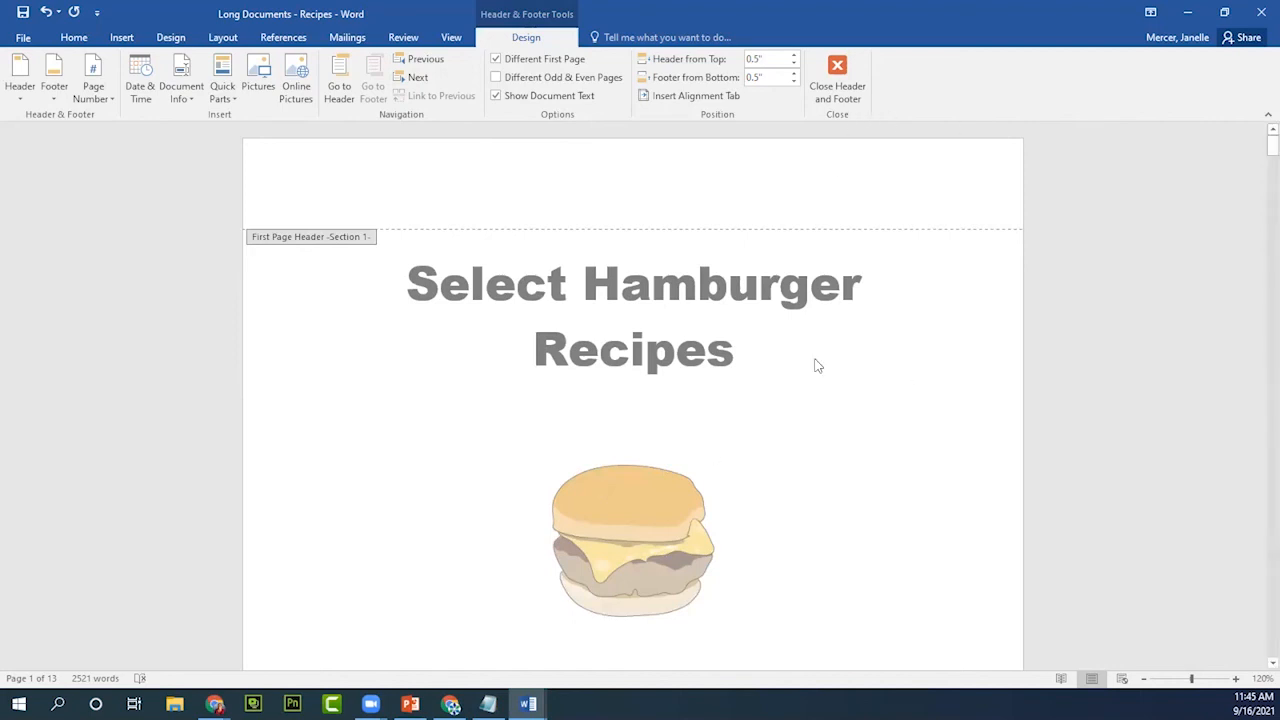
pyautogui.scroll(-10, 813, 403)
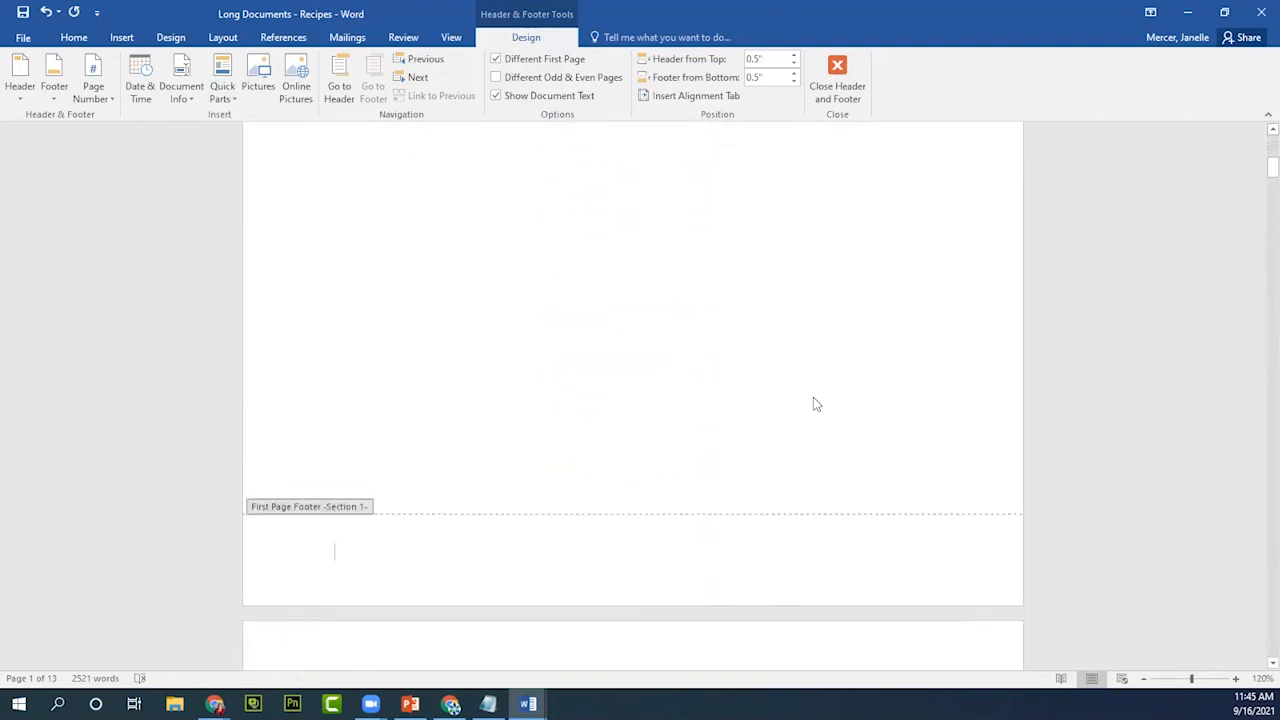
pyautogui.scroll(-15, 813, 398)
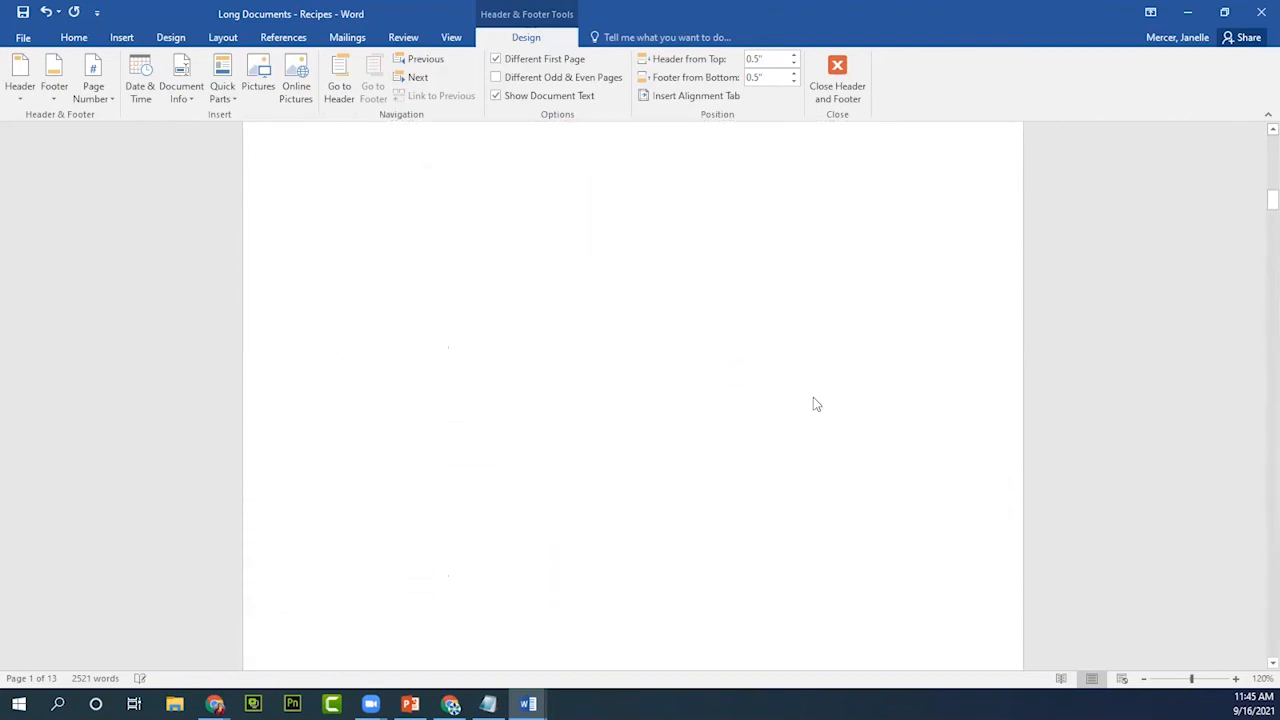
# Enter "Select Hamburger Recipes" as the header text on the Bibliographical Note page.
pyautogui.scroll(-3, 815, 403)
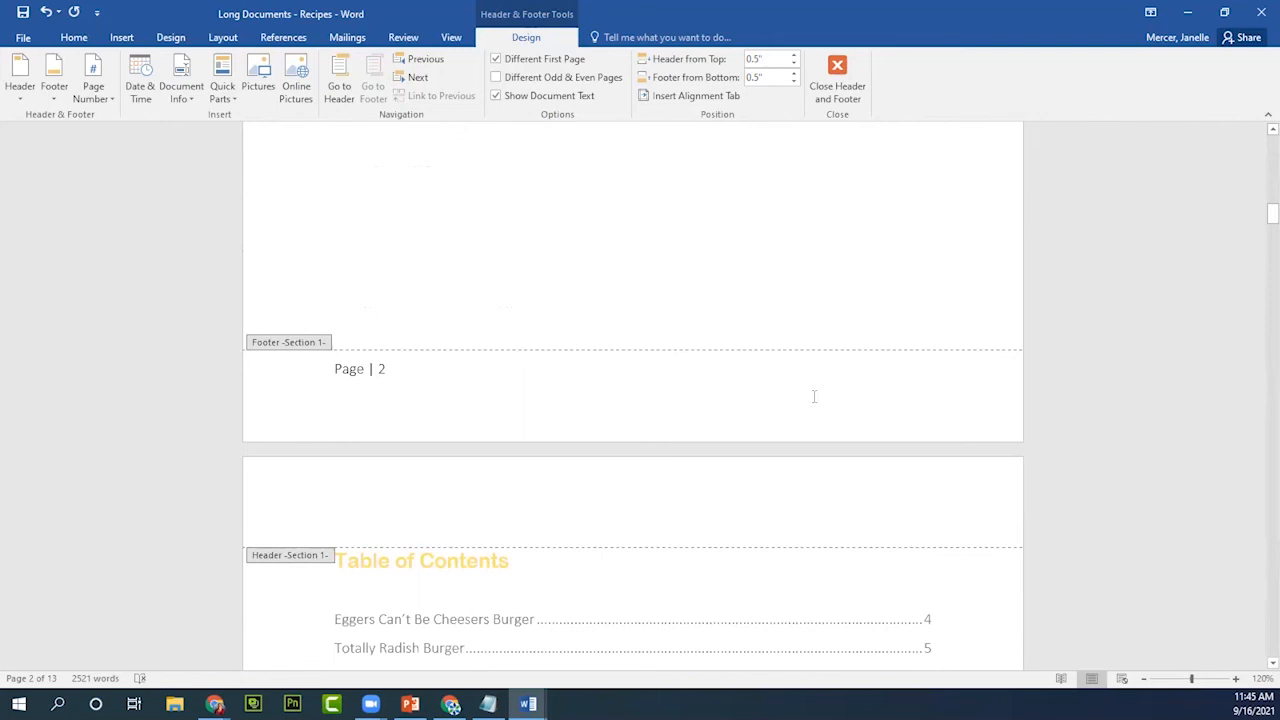
pyautogui.scroll(15, 813, 397)
pyautogui.scroll(6, 815, 401)
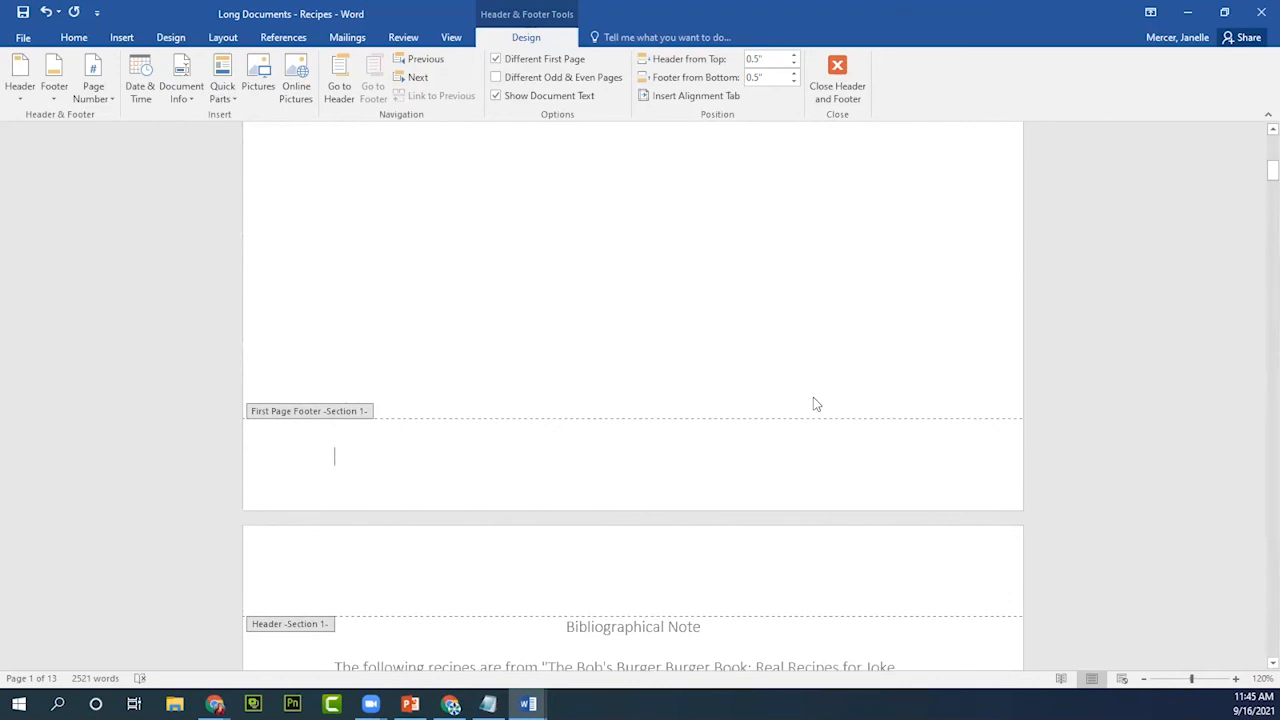
pyautogui.scroll(12, 813, 403)
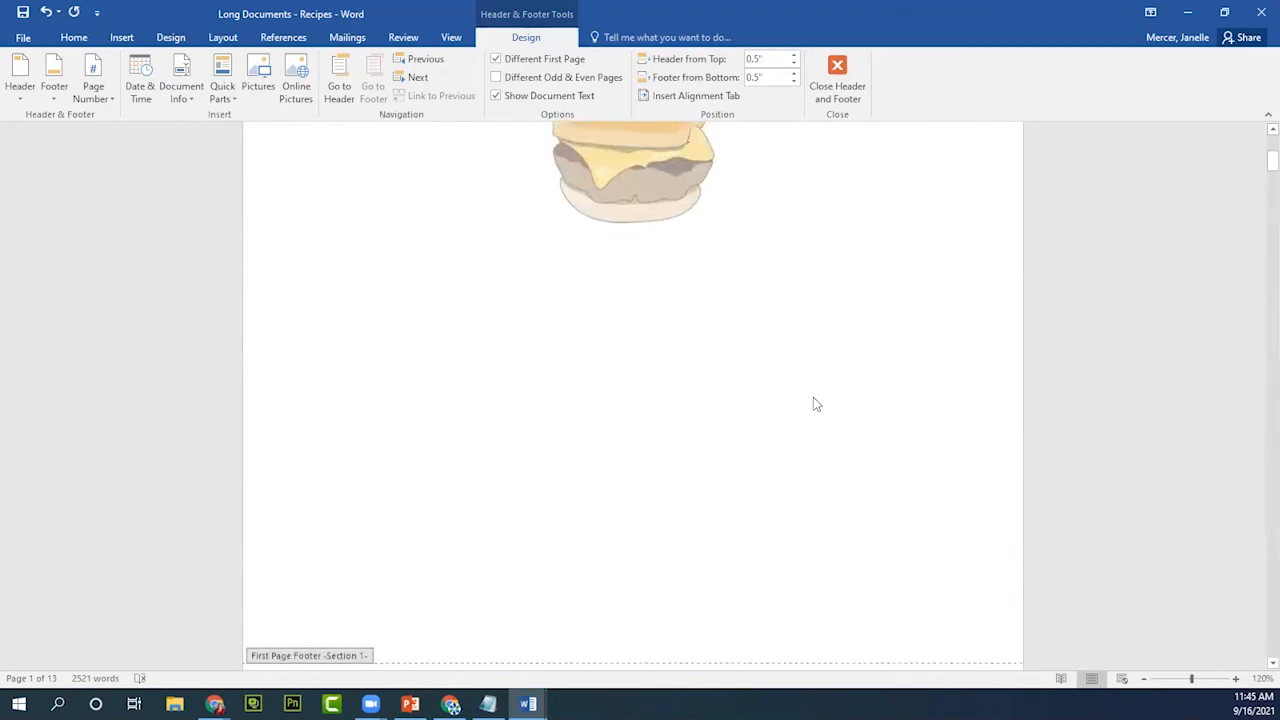
pyautogui.scroll(-12, 813, 404)
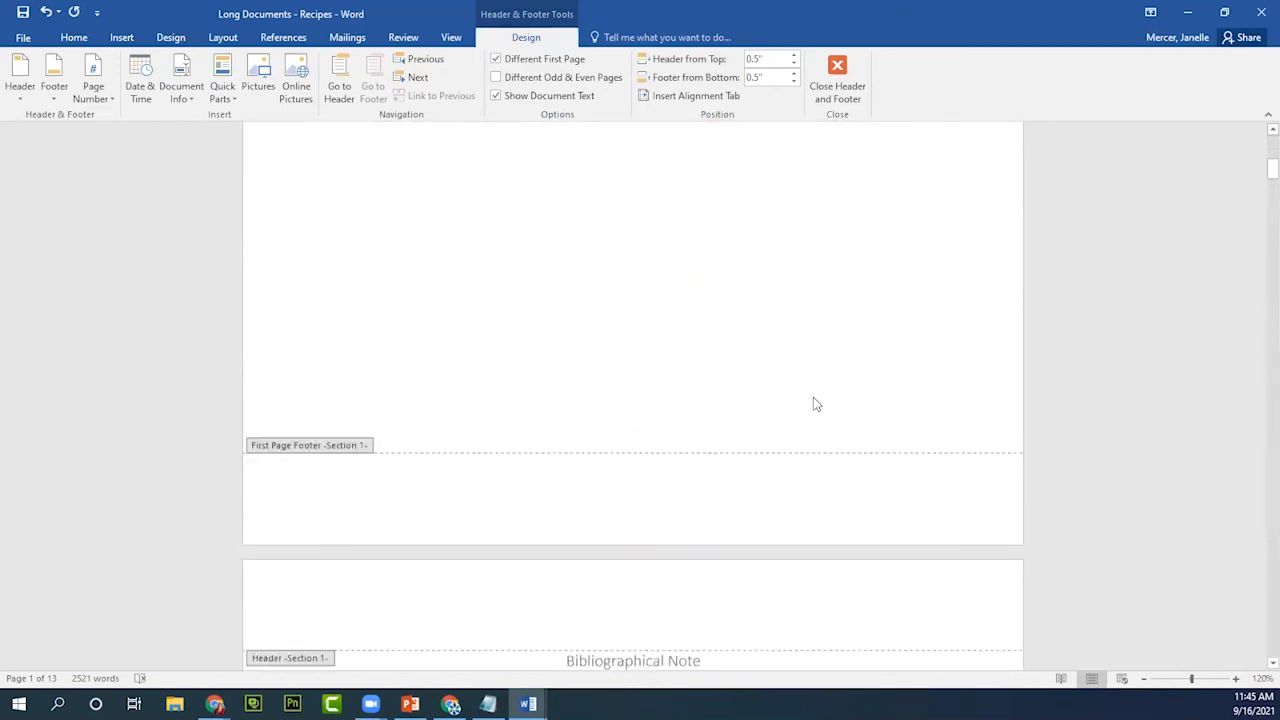
pyautogui.scroll(-2, 642, 553)
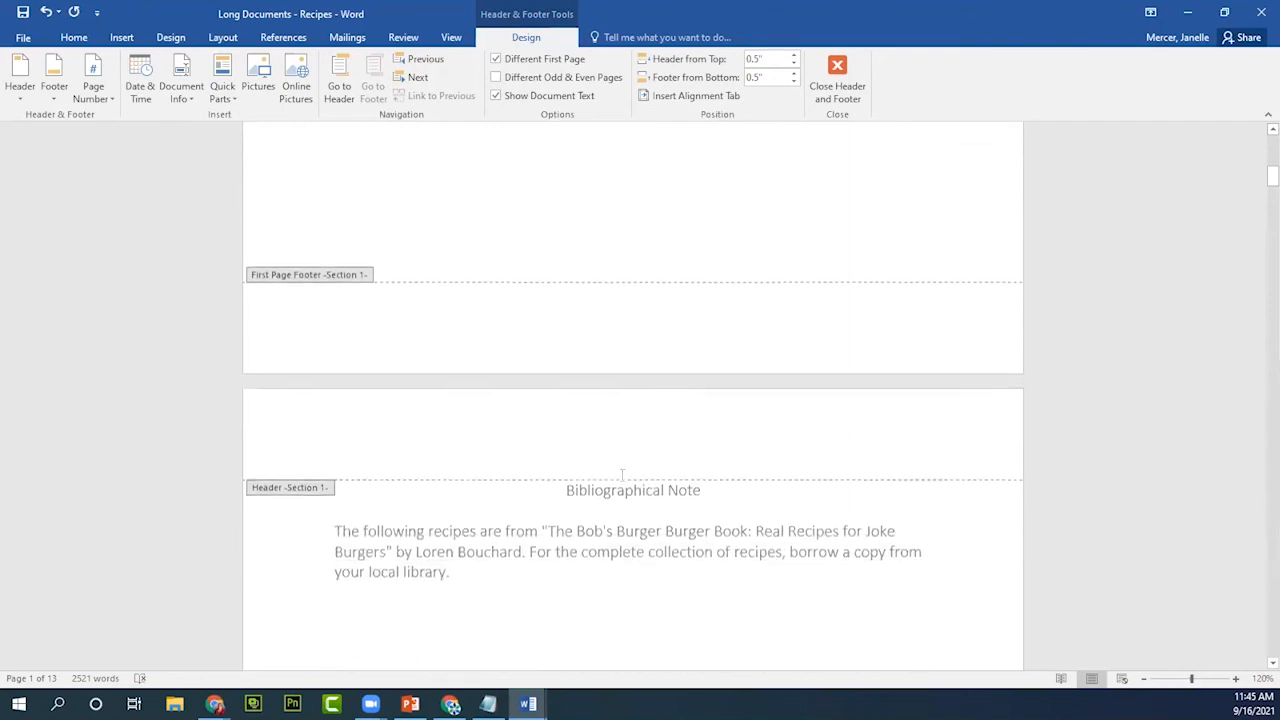
pyautogui.click(578, 430)
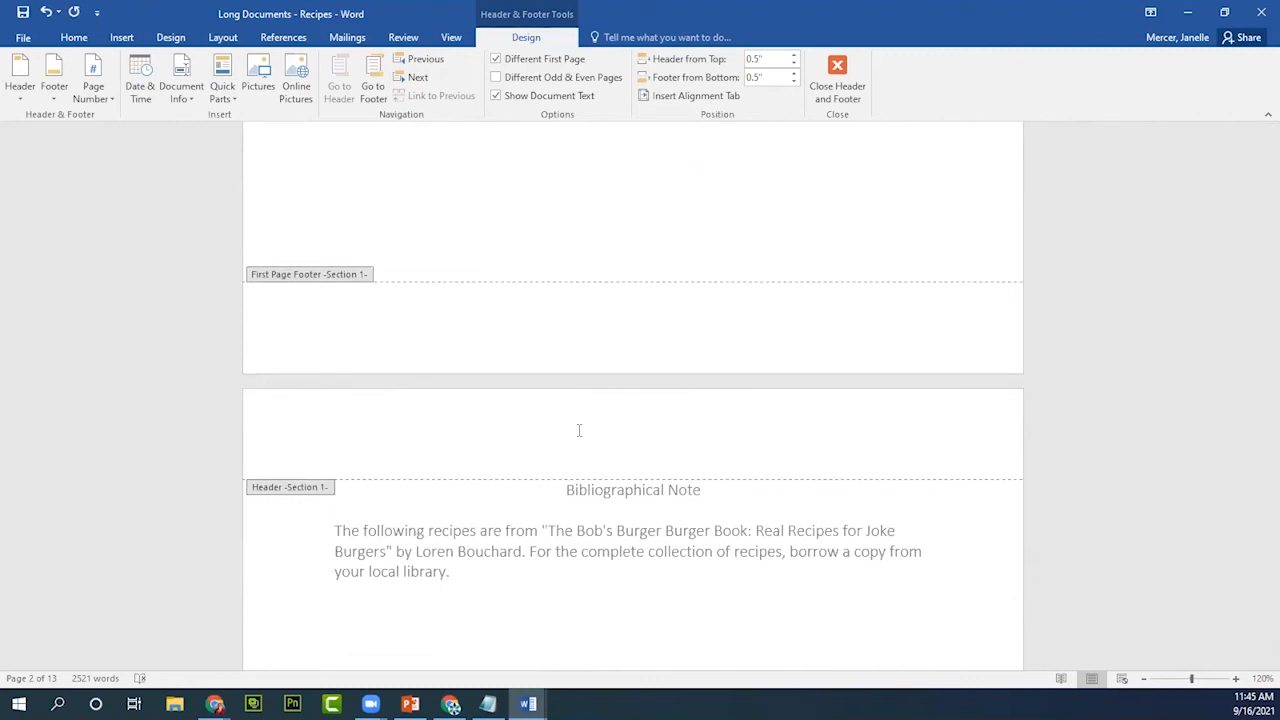
pyautogui.write('ed')
pyautogui.press('BackSpace')
pyautogui.press('BackSpace')
pyautogui.press('BackSpace')
pyautogui.press('BackSpace')
pyautogui.write('elect Hamg')
pyautogui.press('BackSpace')
pyautogui.write('burger Recipes')
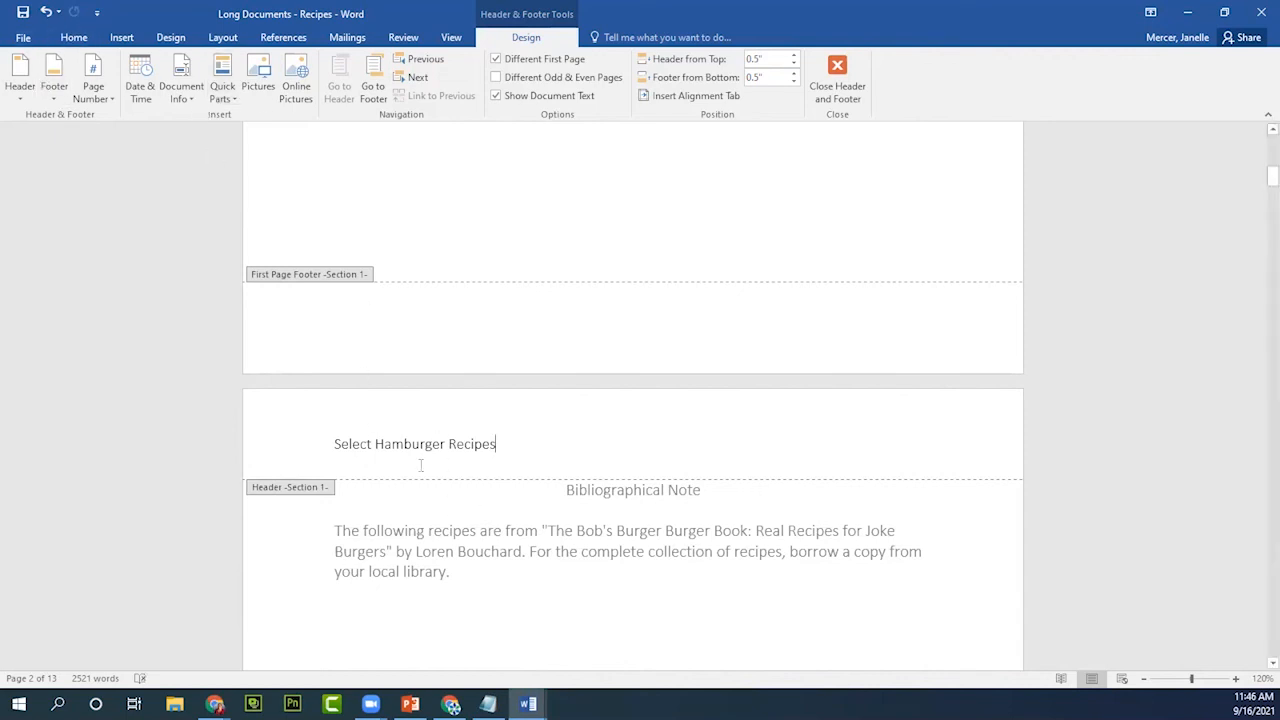
# Center the "Select Hamburger Recipes" header text.
pyautogui.click(84, 45)
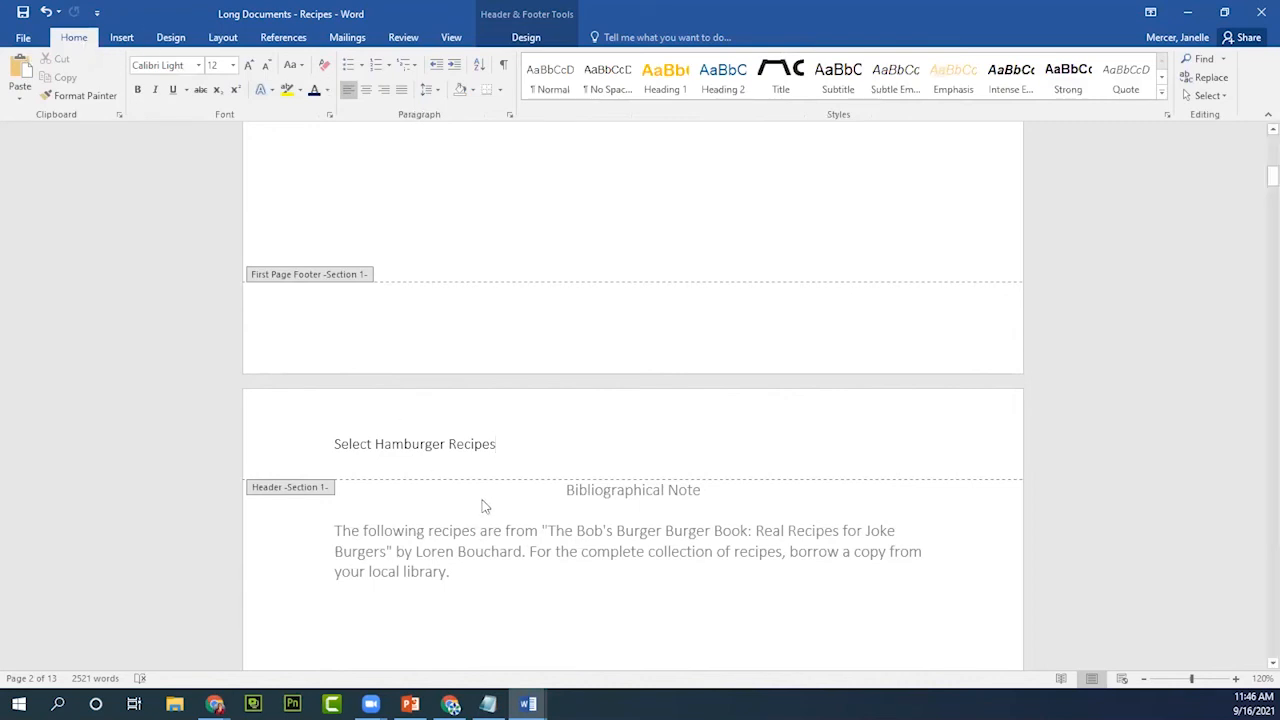
pyautogui.moveTo(502, 447); pyautogui.dragTo(337, 447)
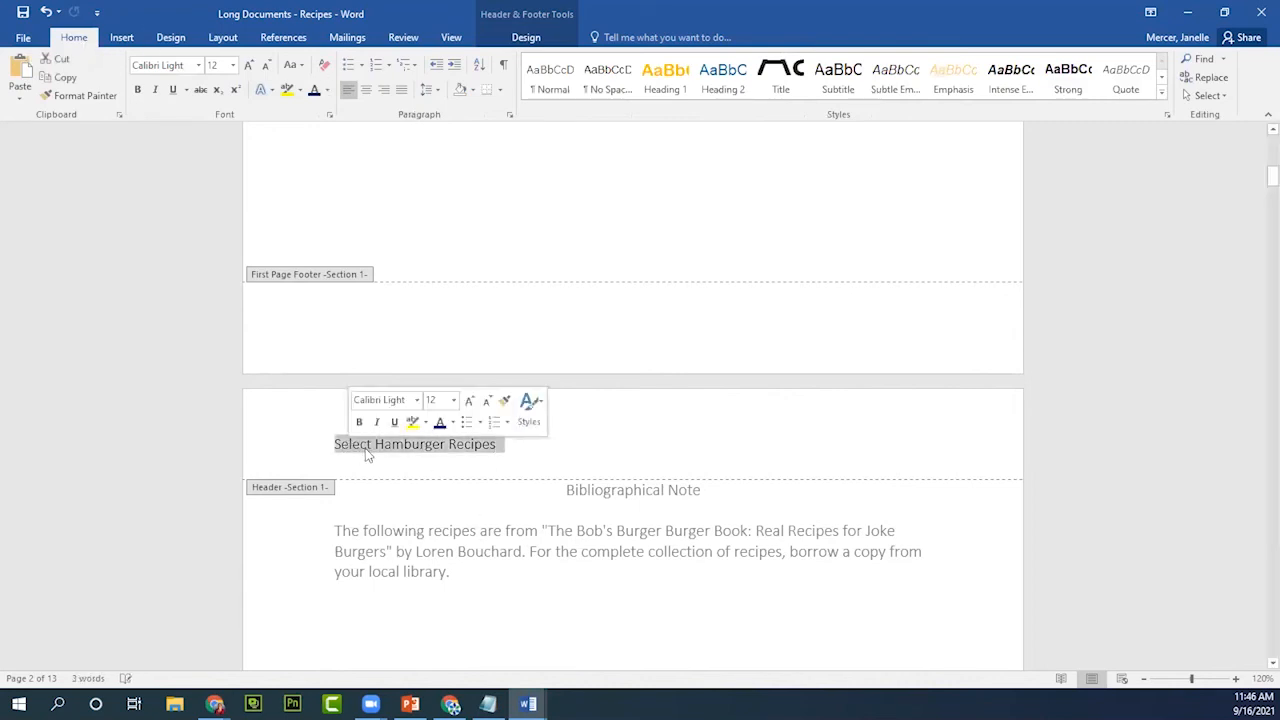
pyautogui.click(367, 92)
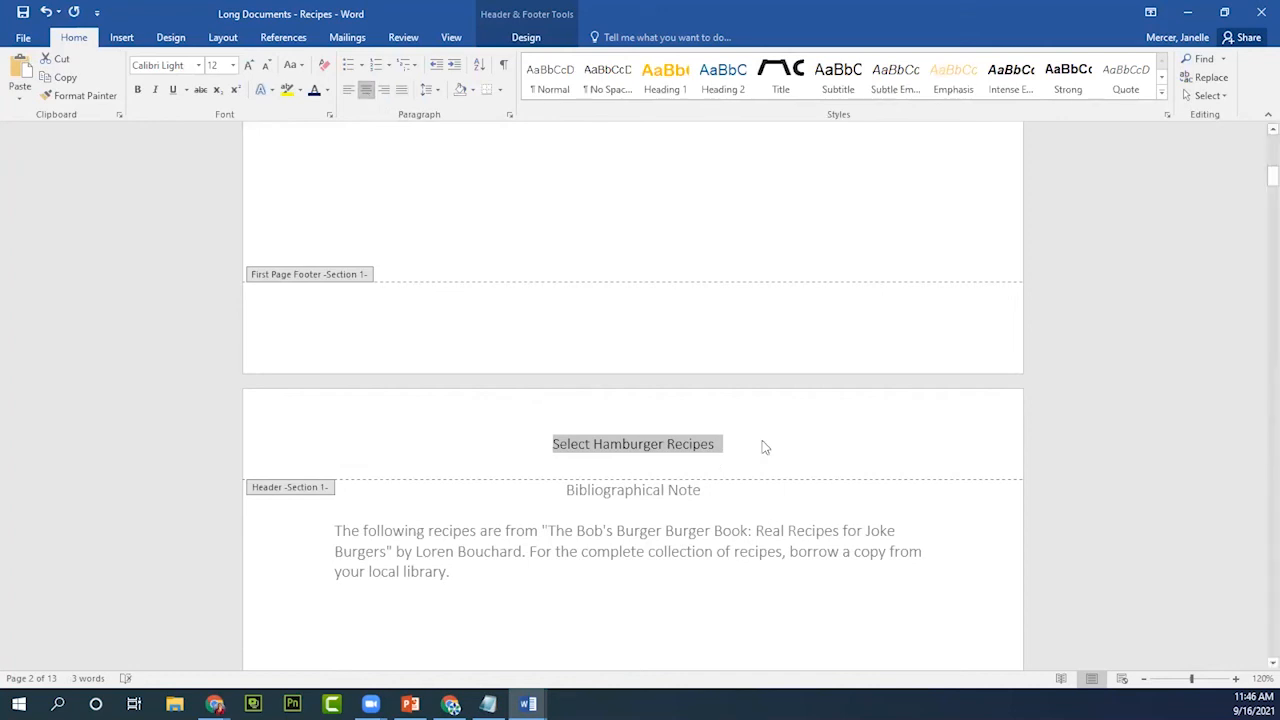
# Apply the Subtle Emphasis style to the "Select Hamburger Recipes" header text.
pyautogui.click(843, 80)
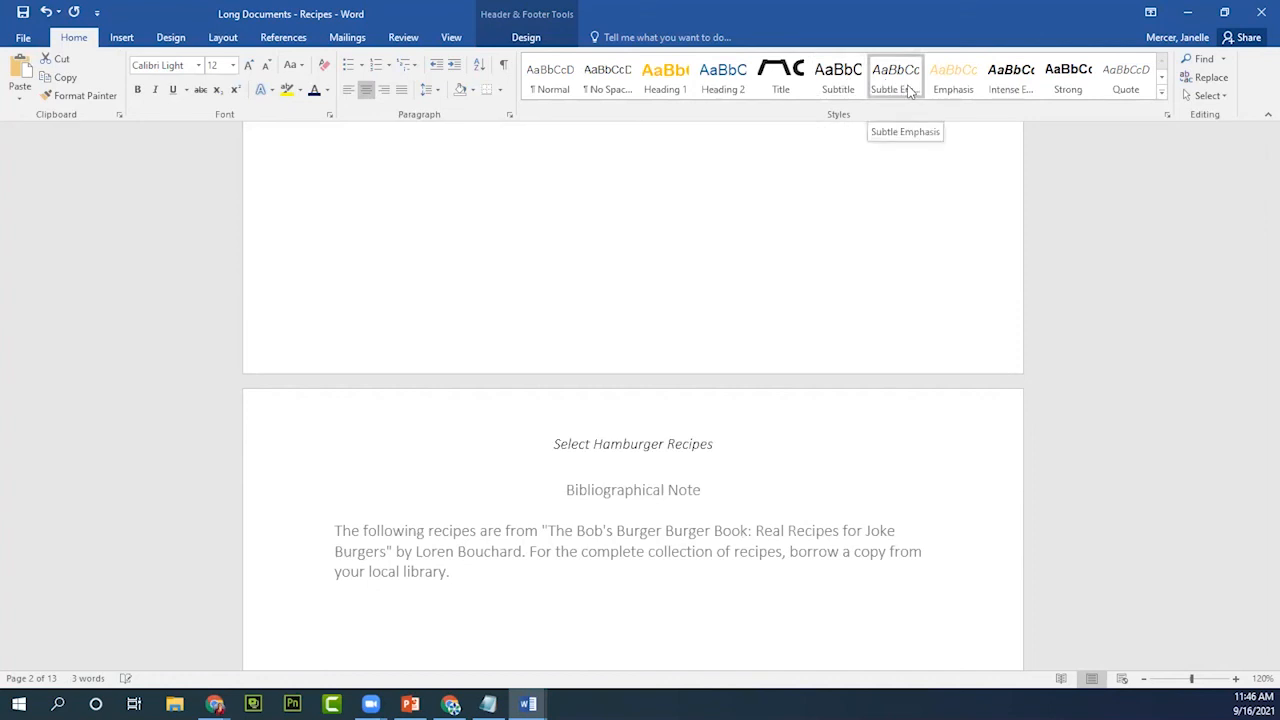
pyautogui.click(911, 90)
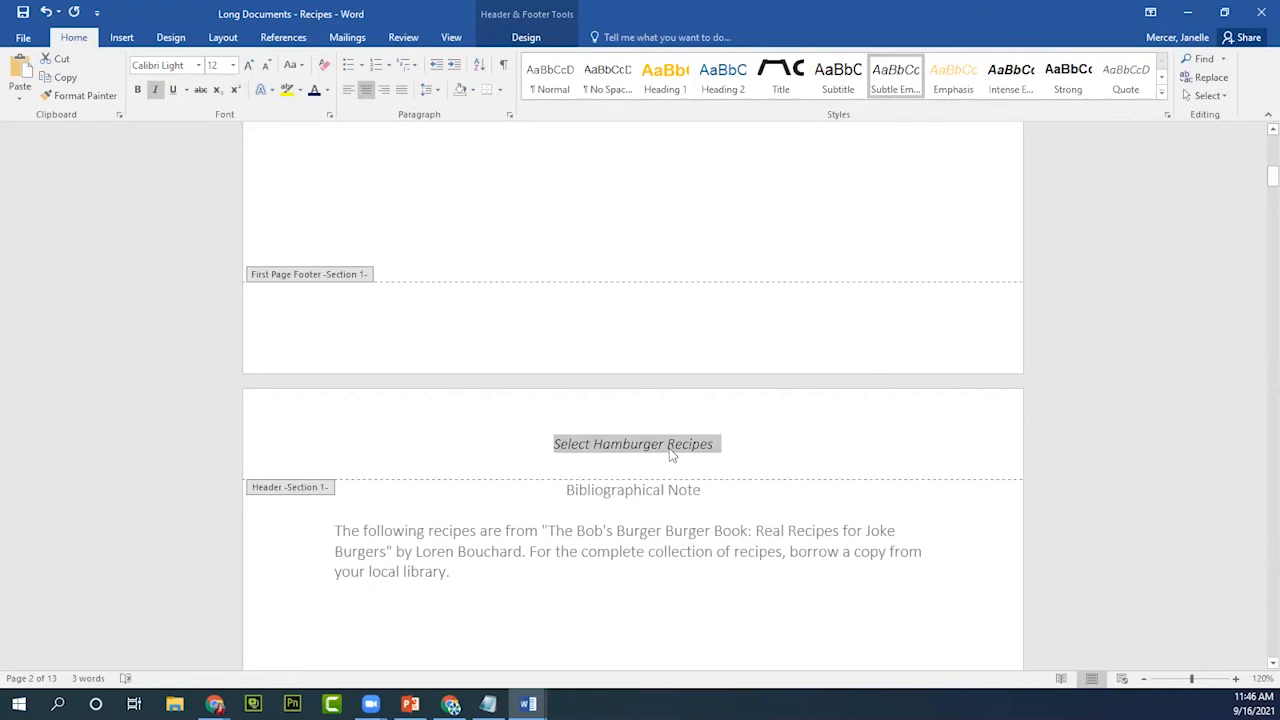
# Compare the headers and footers of the title page with those of the pages that follow it.
pyautogui.scroll(-10, 671, 454)
pyautogui.scroll(-4, 672, 455)
pyautogui.scroll(4, 672, 455)
pyautogui.scroll(12, 672, 455)
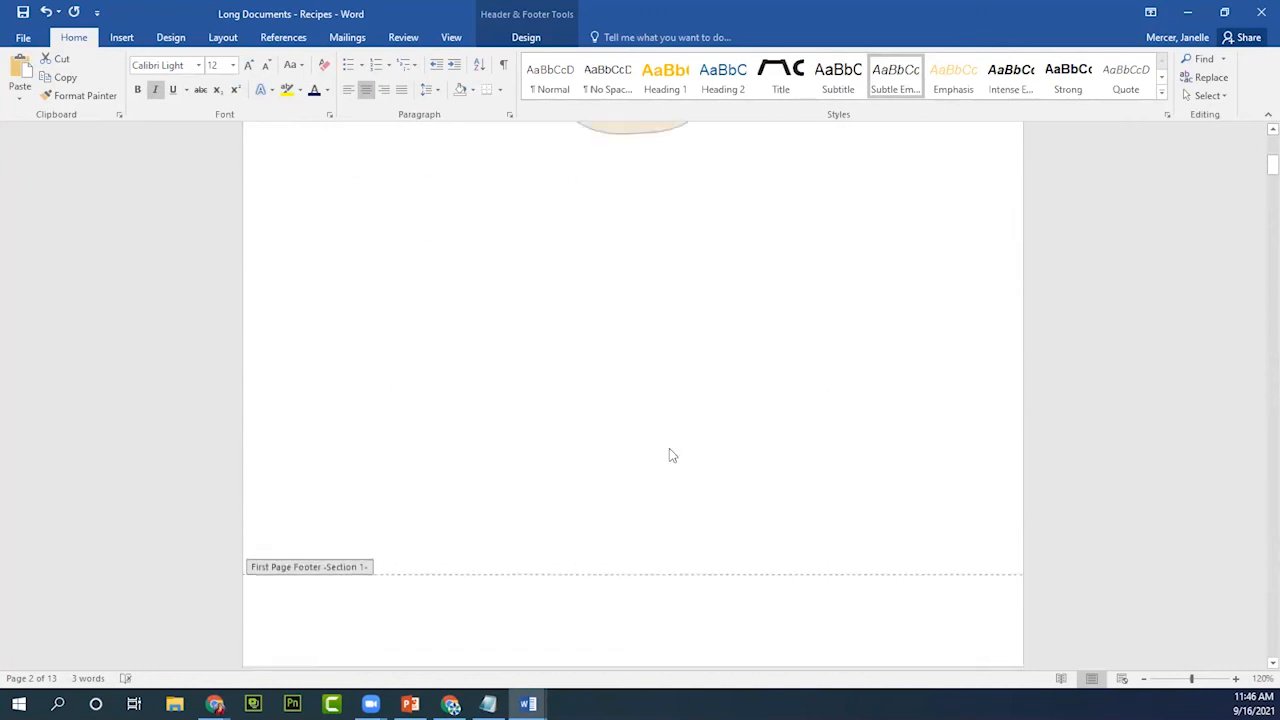
pyautogui.scroll(5, 672, 455)
pyautogui.scroll(-6, 1058, 410)
pyautogui.scroll(9, 880, 498)
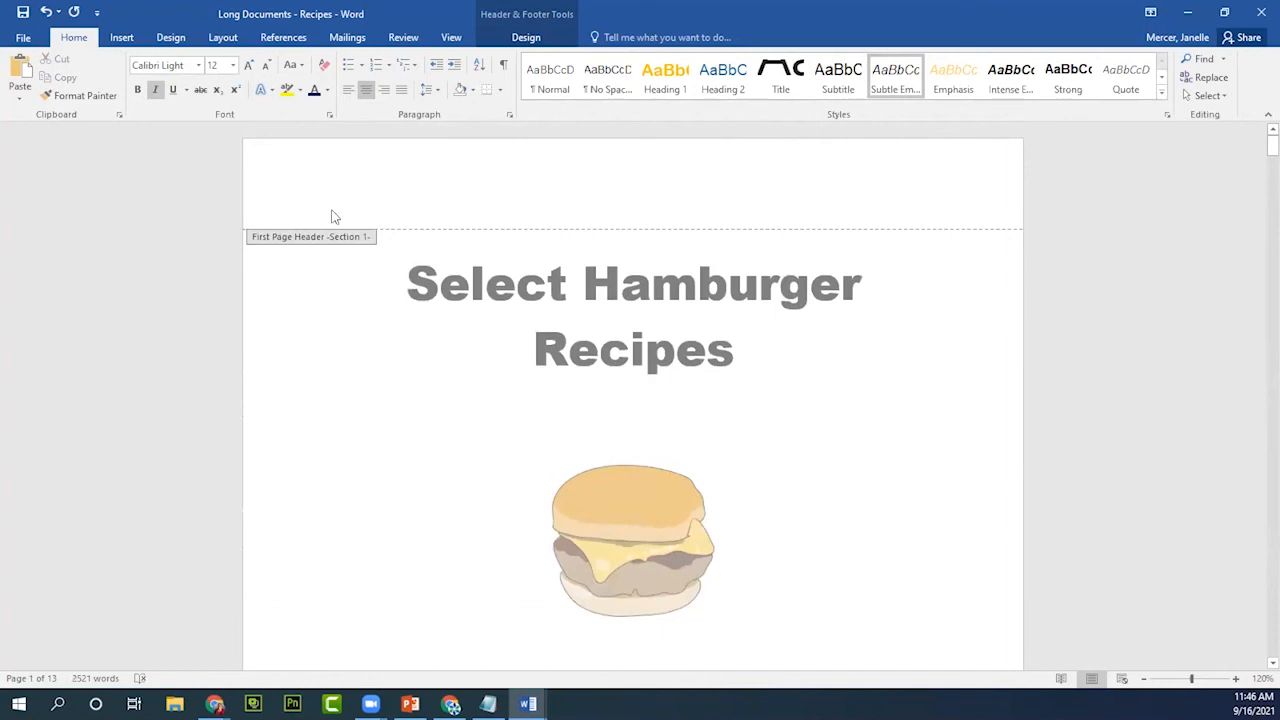
pyautogui.scroll(-5, 330, 215)
pyautogui.scroll(-2, 409, 308)
pyautogui.scroll(6, 409, 308)
pyautogui.scroll(3, 409, 308)
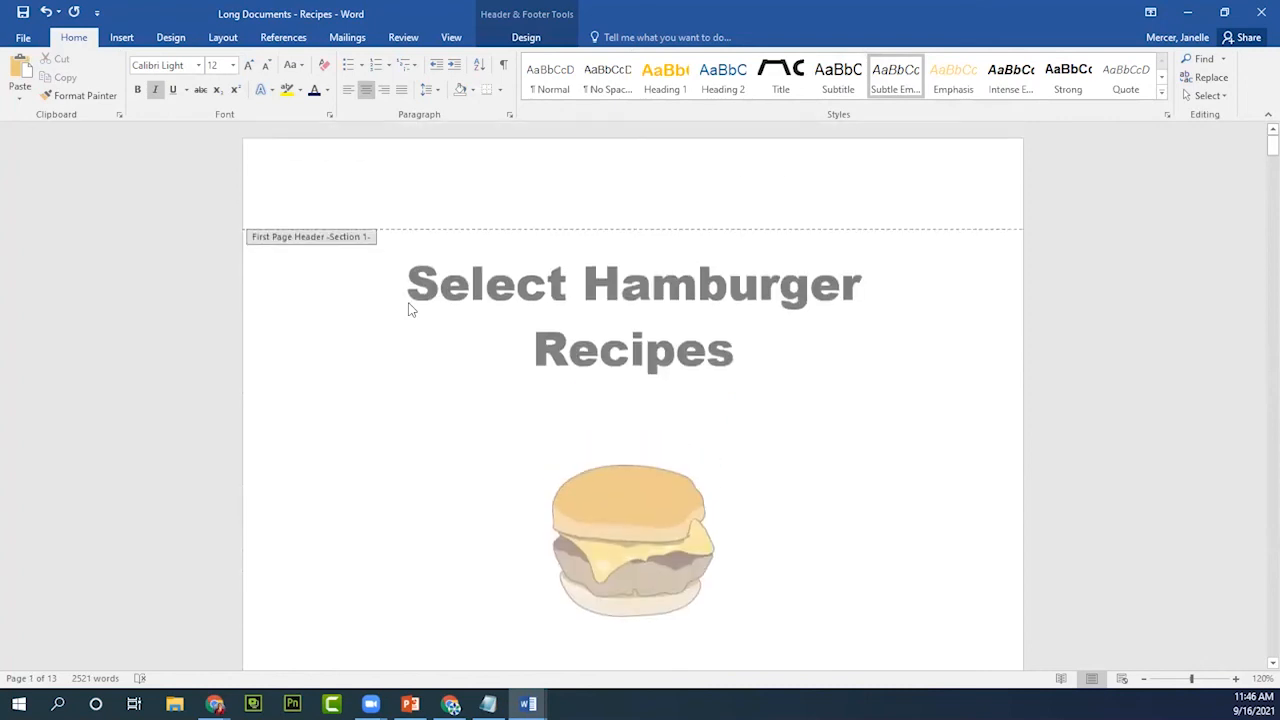
# Leave header editing and return to the body text of the Eggers Can't Be Cheesers Burger recipe.
pyautogui.click(421, 176)
pyautogui.scroll(-10, 630, 570)
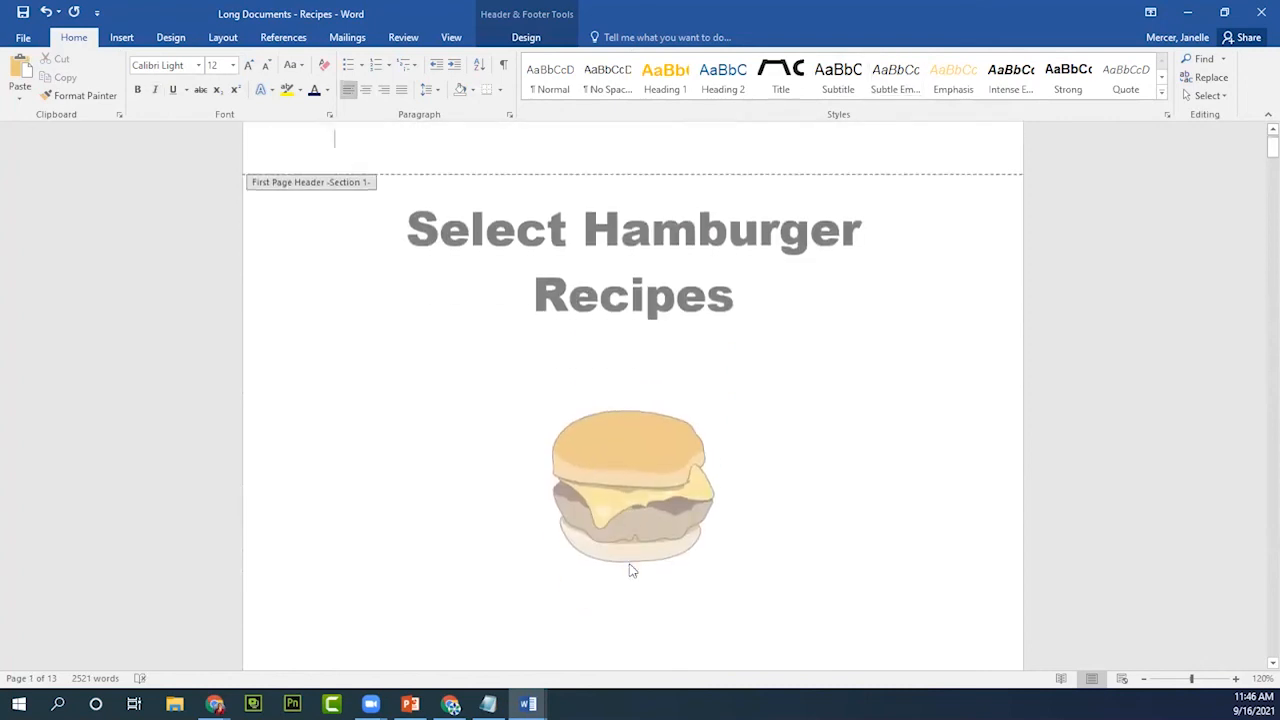
pyautogui.scroll(-12, 629, 570)
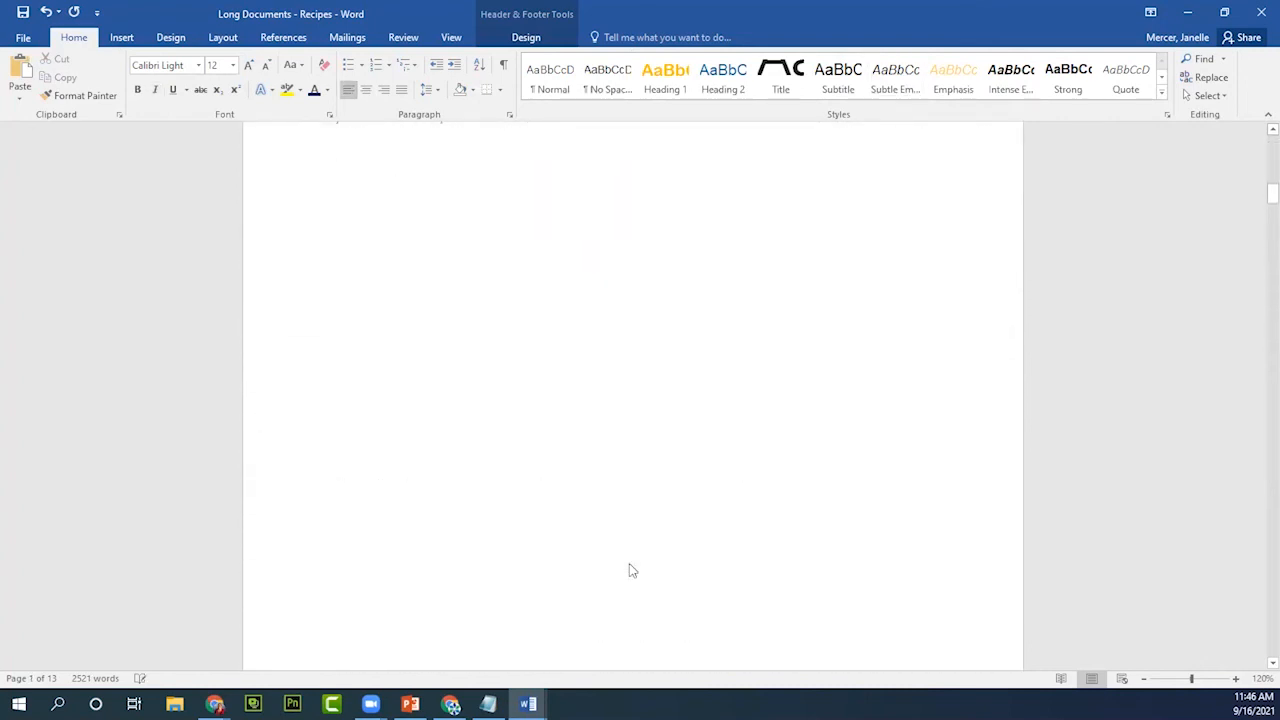
pyautogui.scroll(-12, 630, 570)
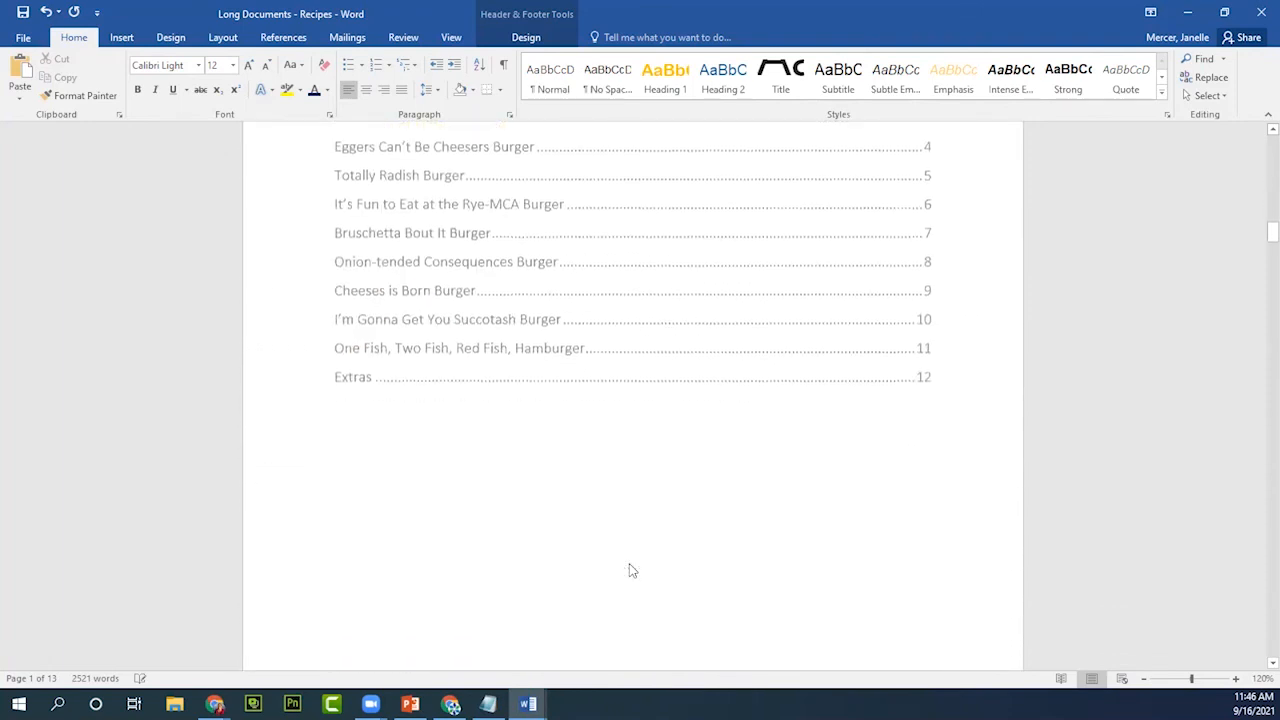
pyautogui.scroll(-4, 630, 570)
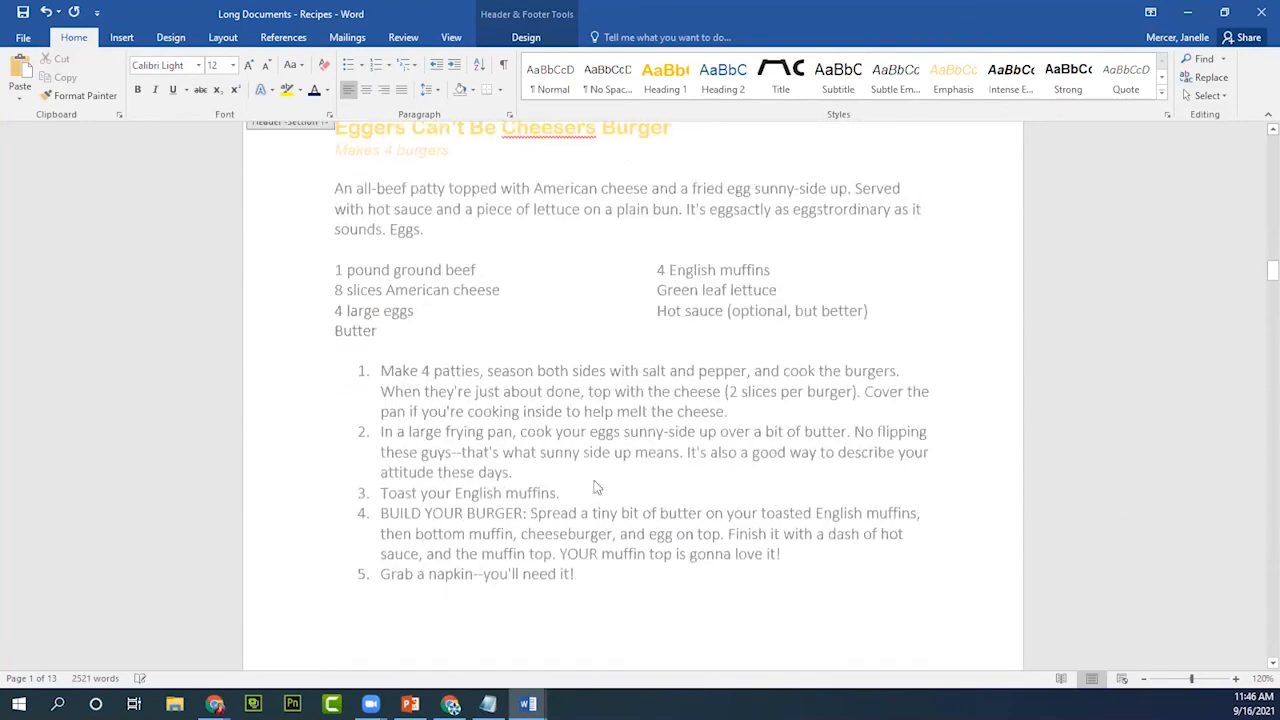
pyautogui.doubleClick(566, 443)
pyautogui.scroll(5, 566, 444)
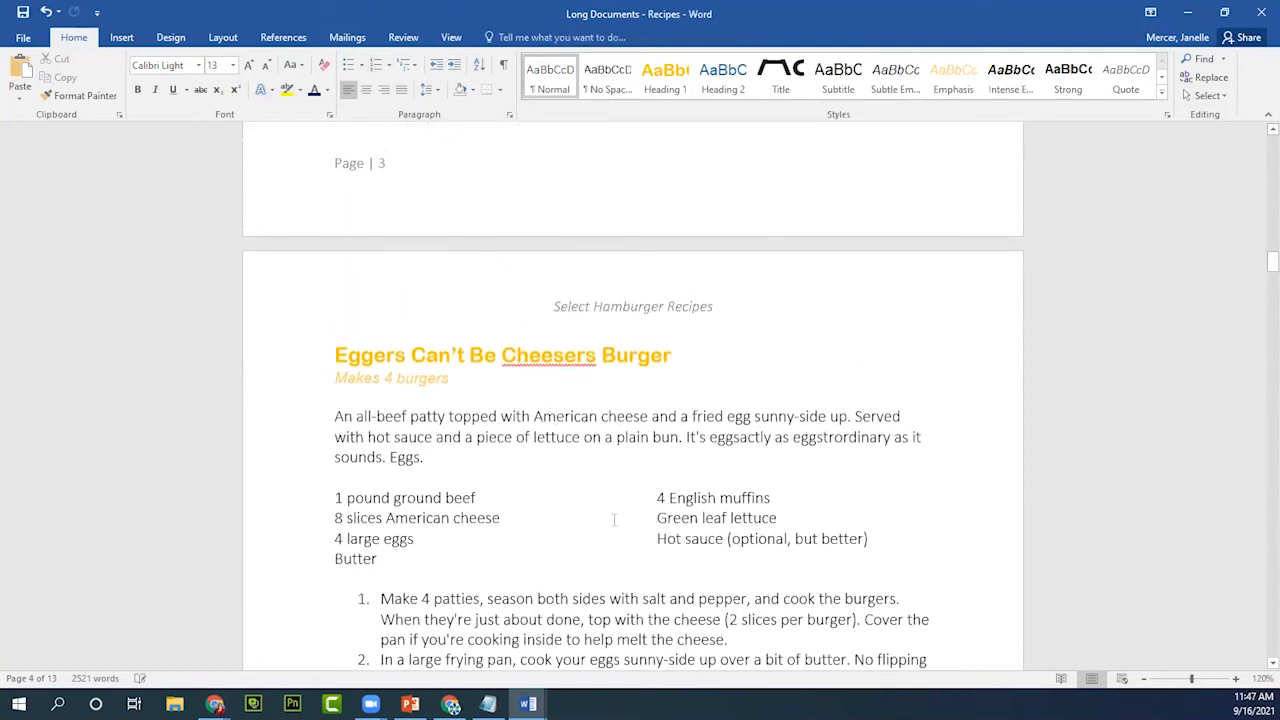
pyautogui.click(520, 322)
pyautogui.click(592, 314)
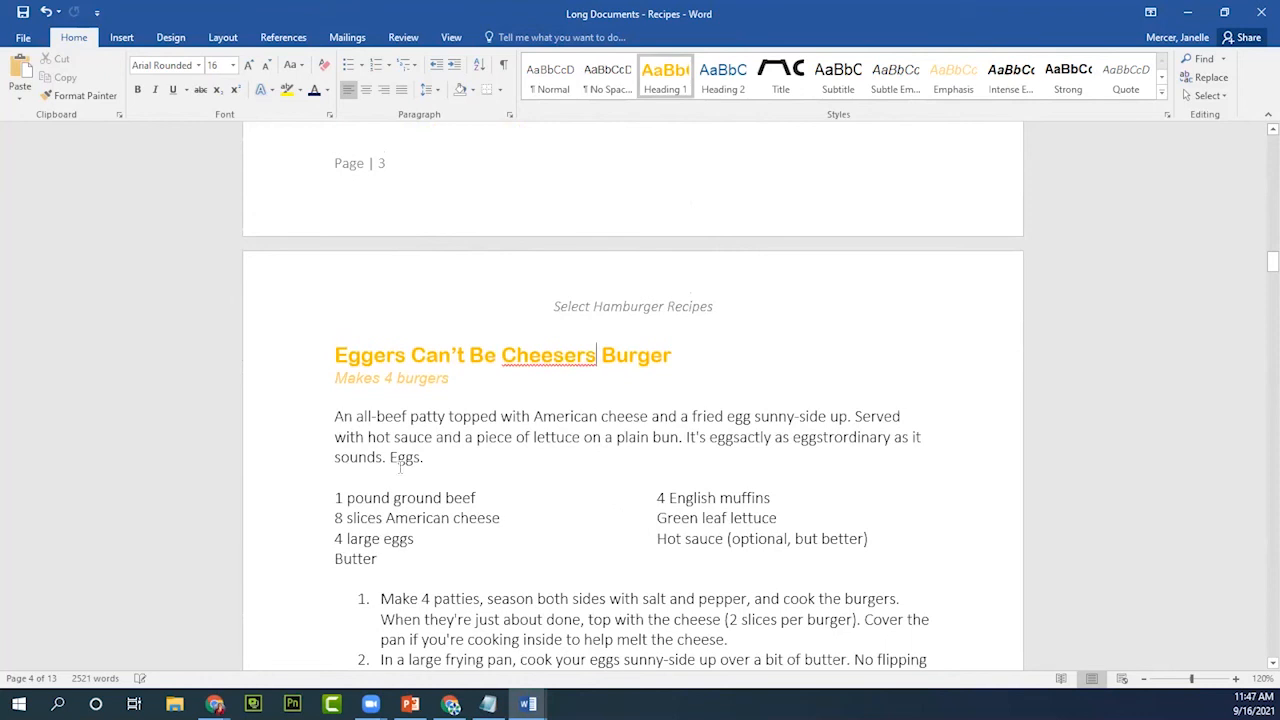
# Look at the built-in header designs and close the gallery without choosing one.
pyautogui.click(121, 40)
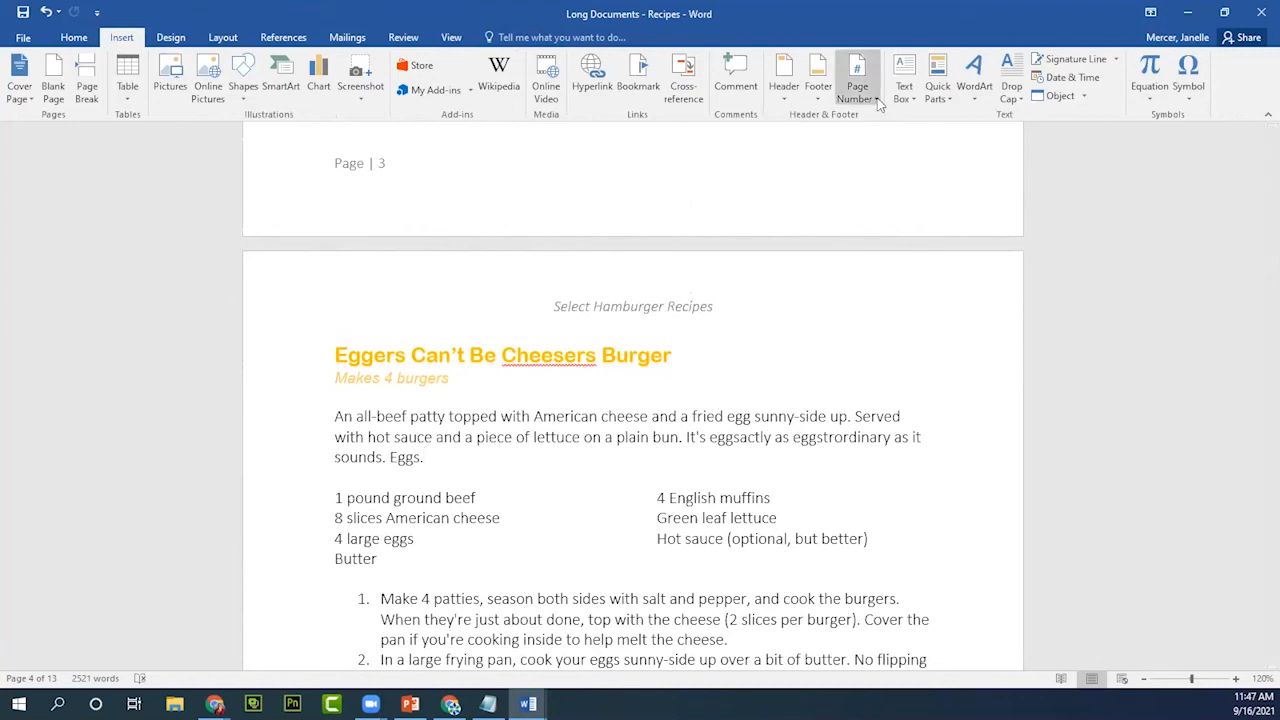
pyautogui.click(784, 100)
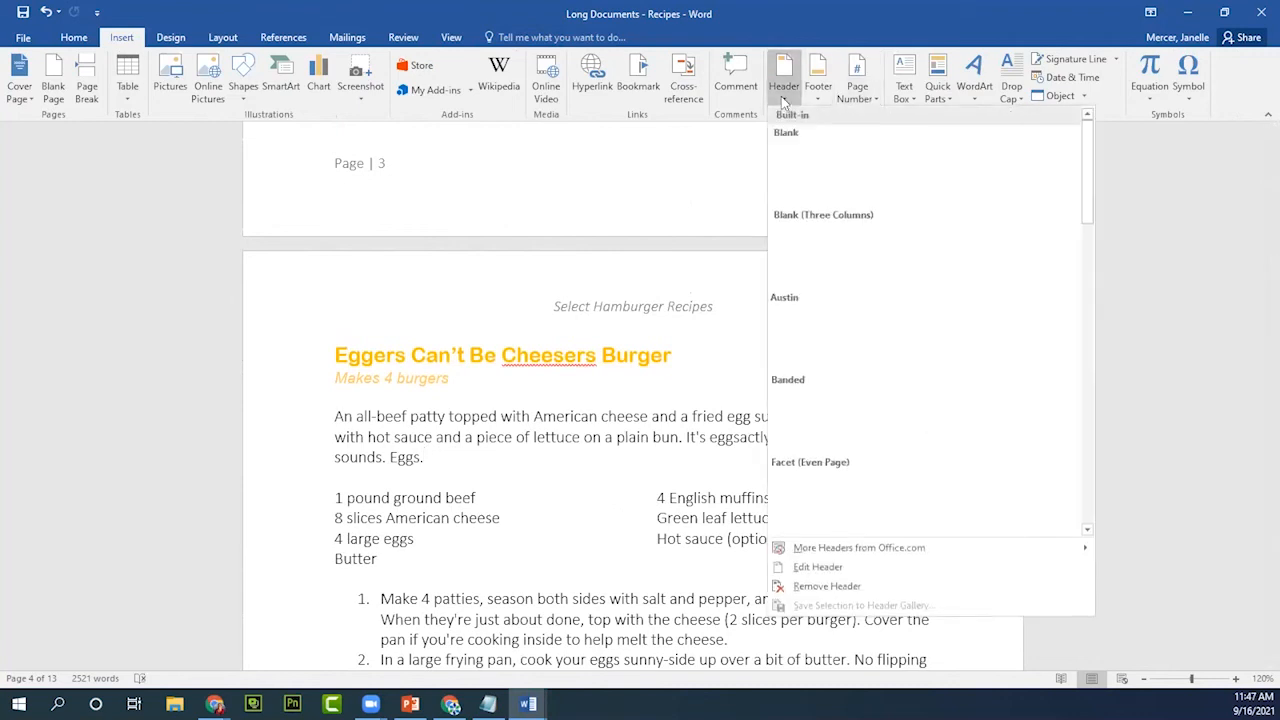
pyautogui.click(734, 364)
pyautogui.scroll(3, 740, 446)
pyautogui.scroll(-3, 738, 448)
pyautogui.doubleClick(697, 438)
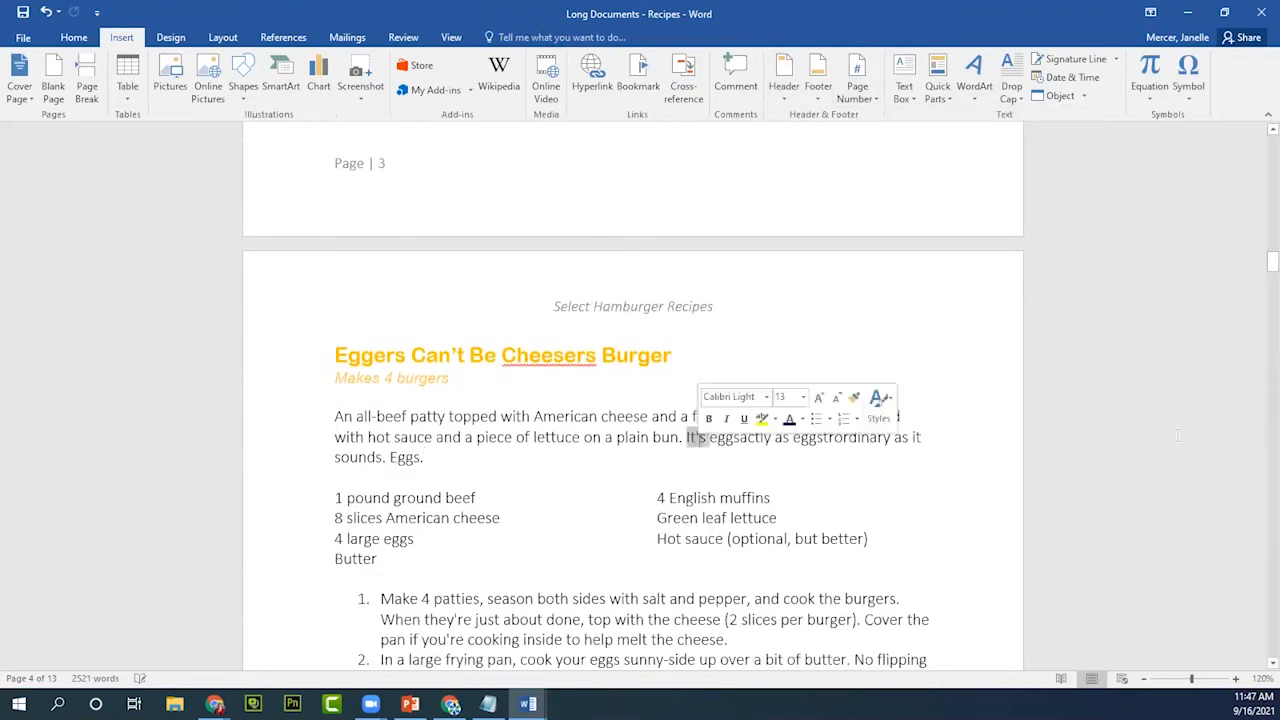
# Undo the Subtle Emphasis style on the header text.
pyautogui.click(46, 13)
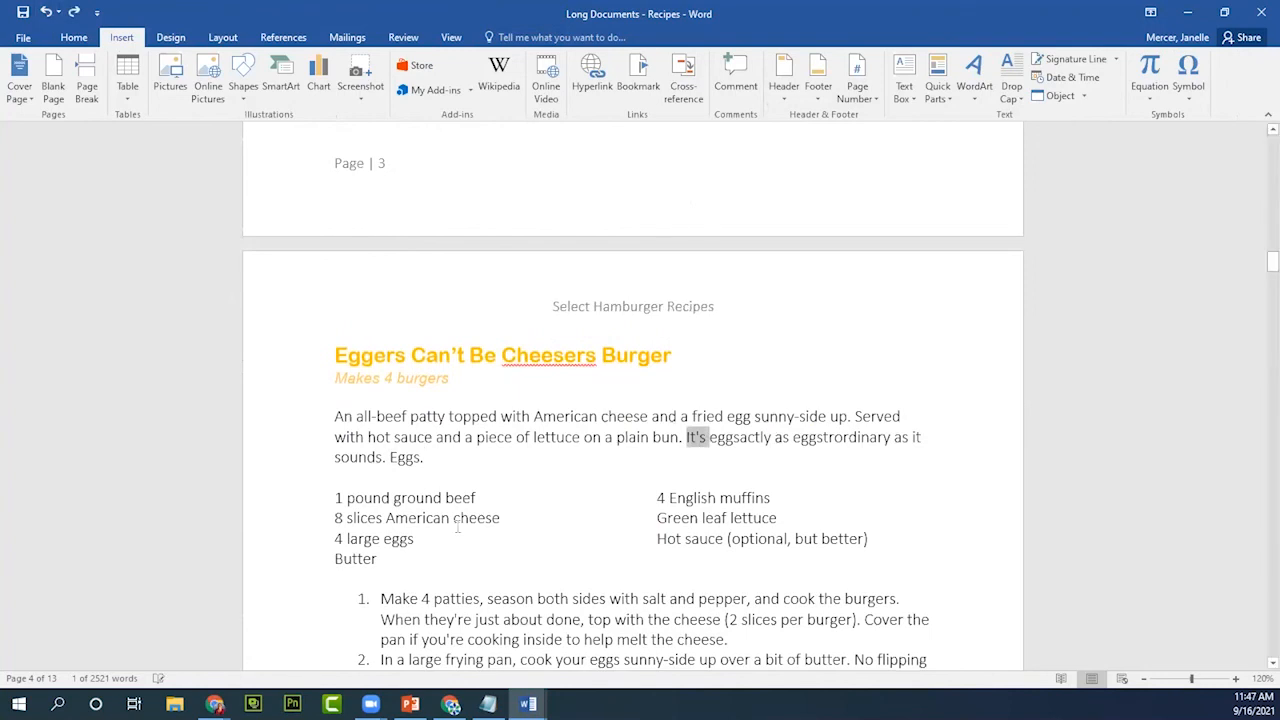
pyautogui.scroll(1, 457, 525)
pyautogui.click(533, 507)
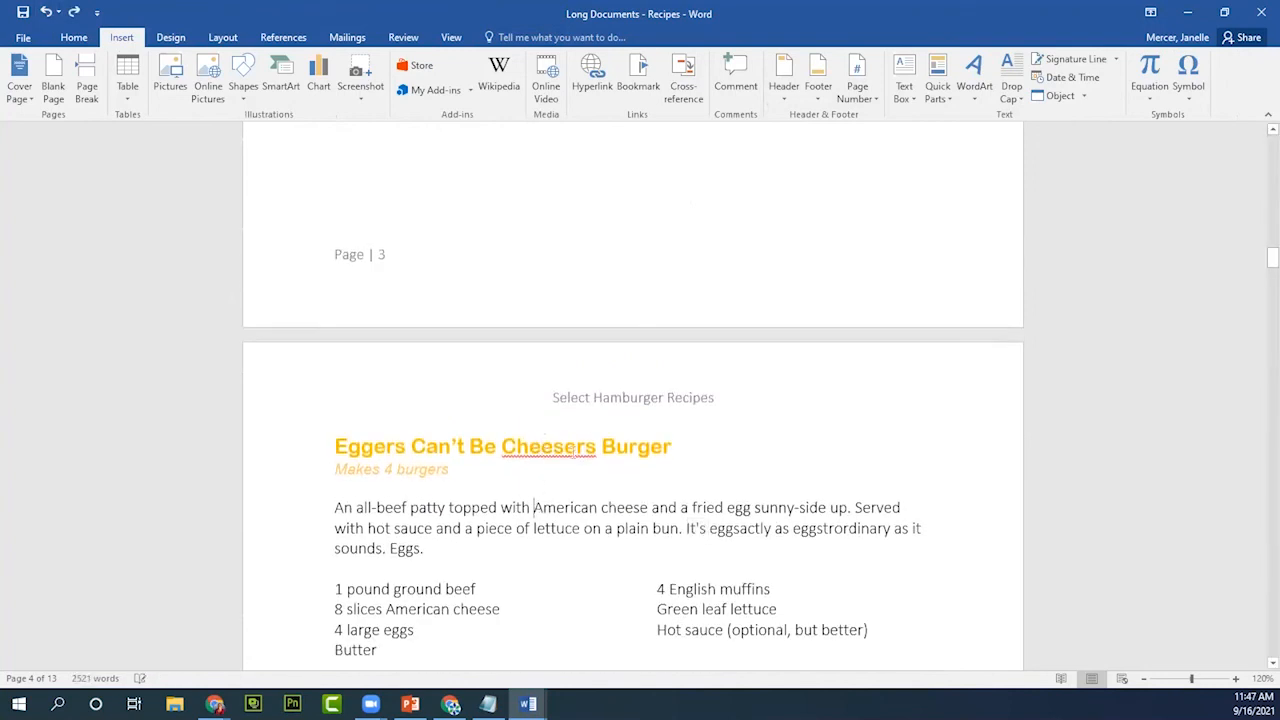
# Open the header above the Eggers Can't Be Cheesers Burger recipe for editing and return to the body text.
pyautogui.doubleClick(596, 398)
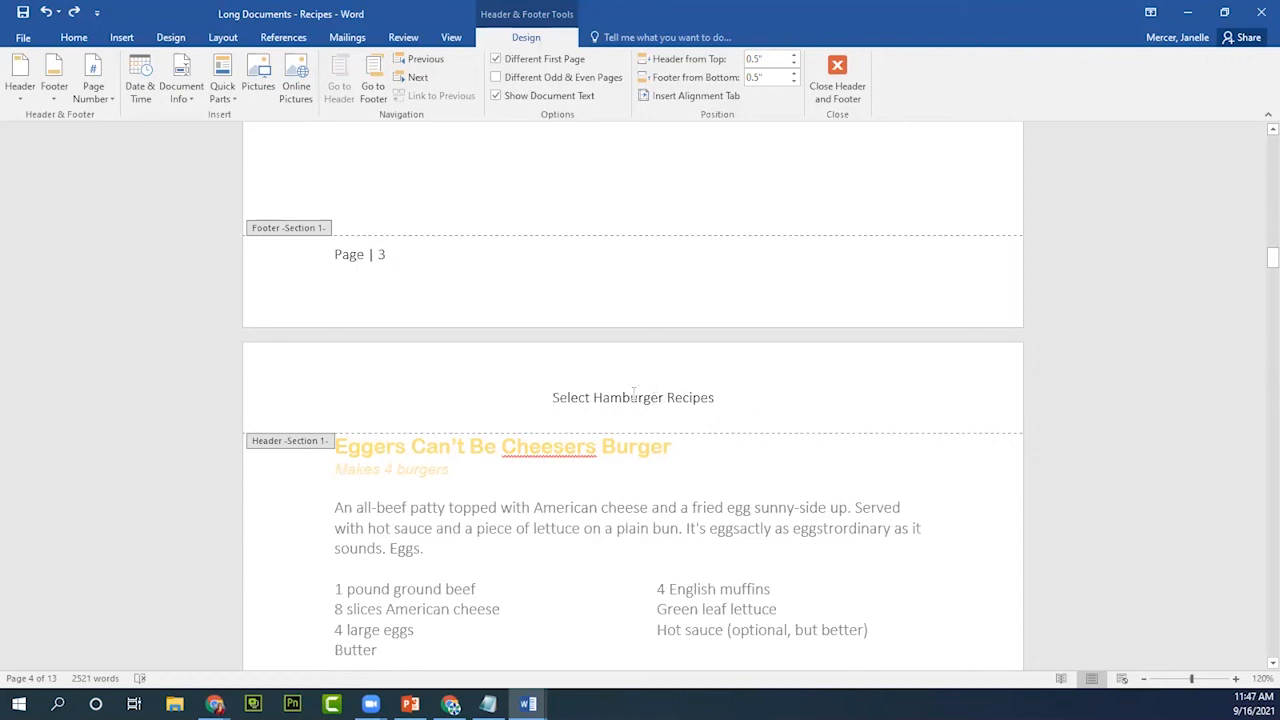
pyautogui.doubleClick(688, 529)
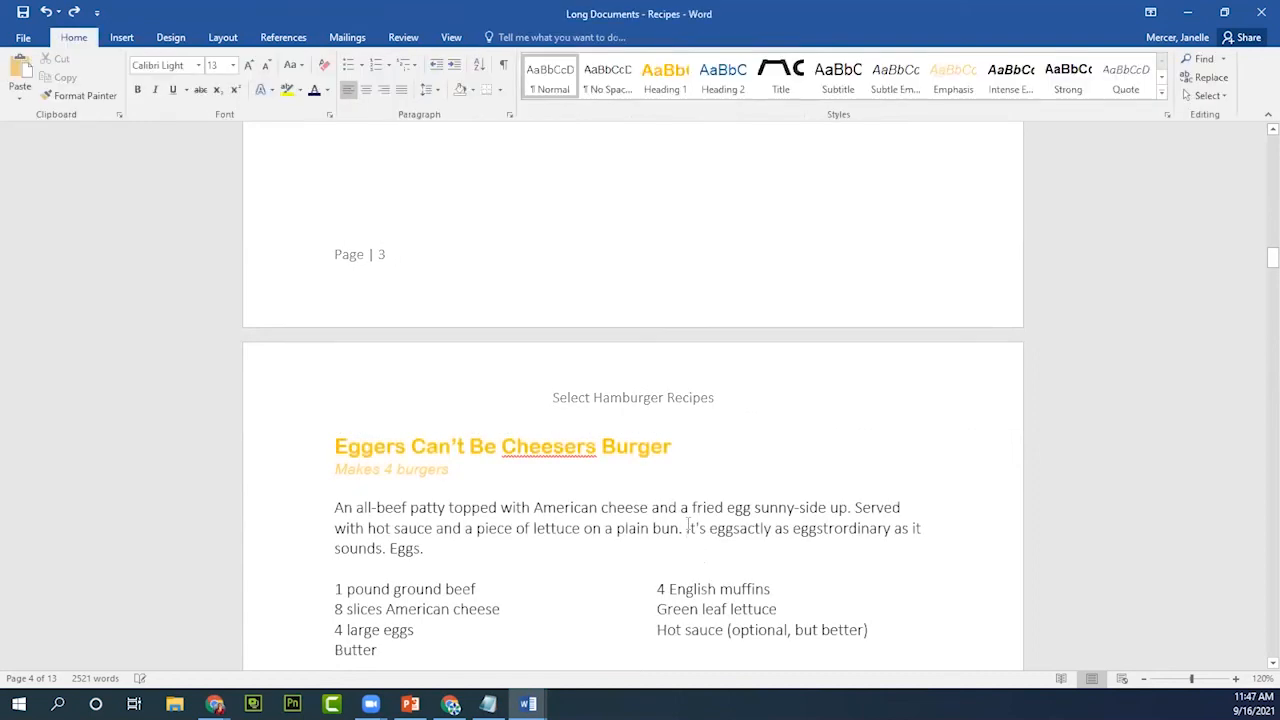
# Ignore all spelling flags for the word "Cheesers" from the first recipe's heading.
pyautogui.scroll(-3, 688, 528)
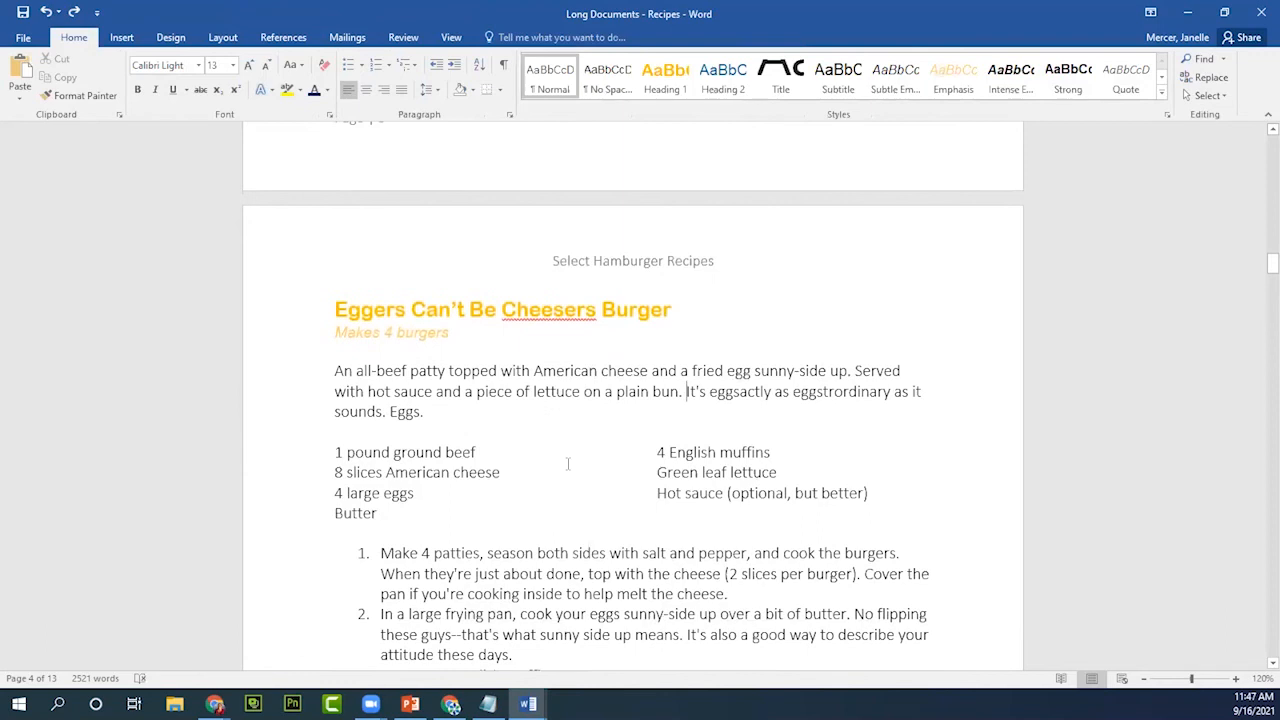
pyautogui.click(563, 309)
pyautogui.rightClick(563, 311)
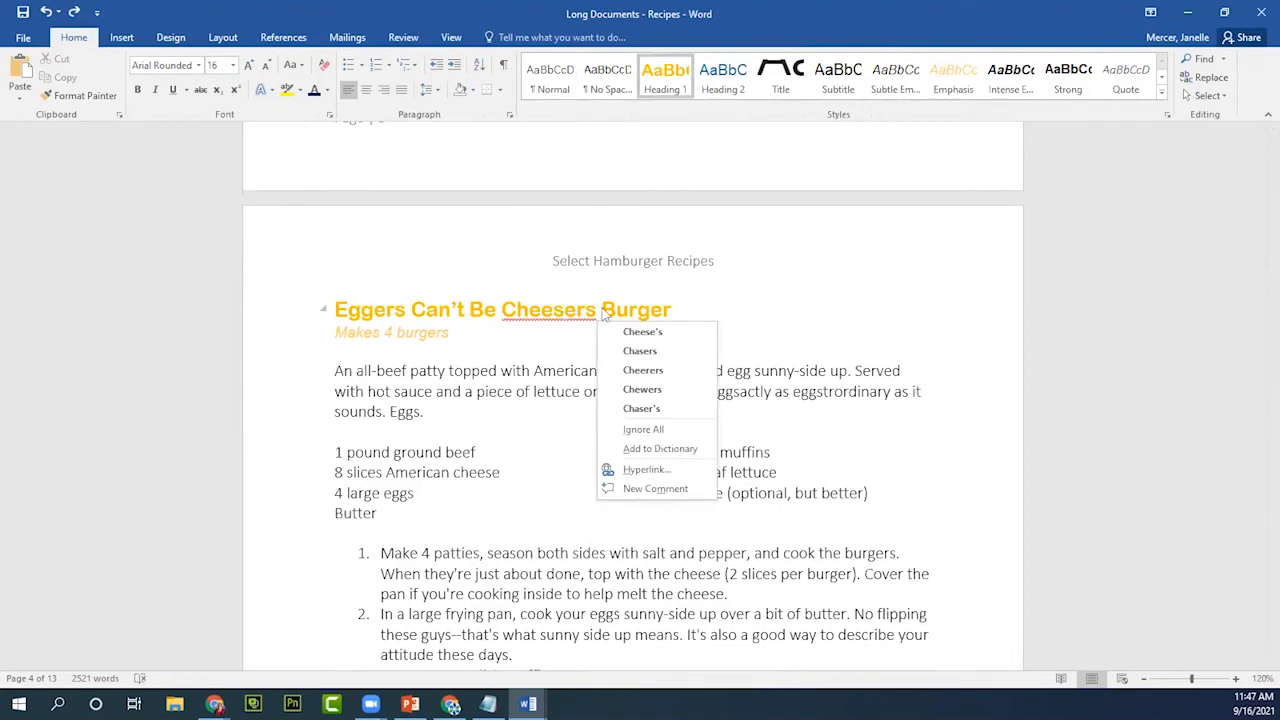
pyautogui.click(806, 314)
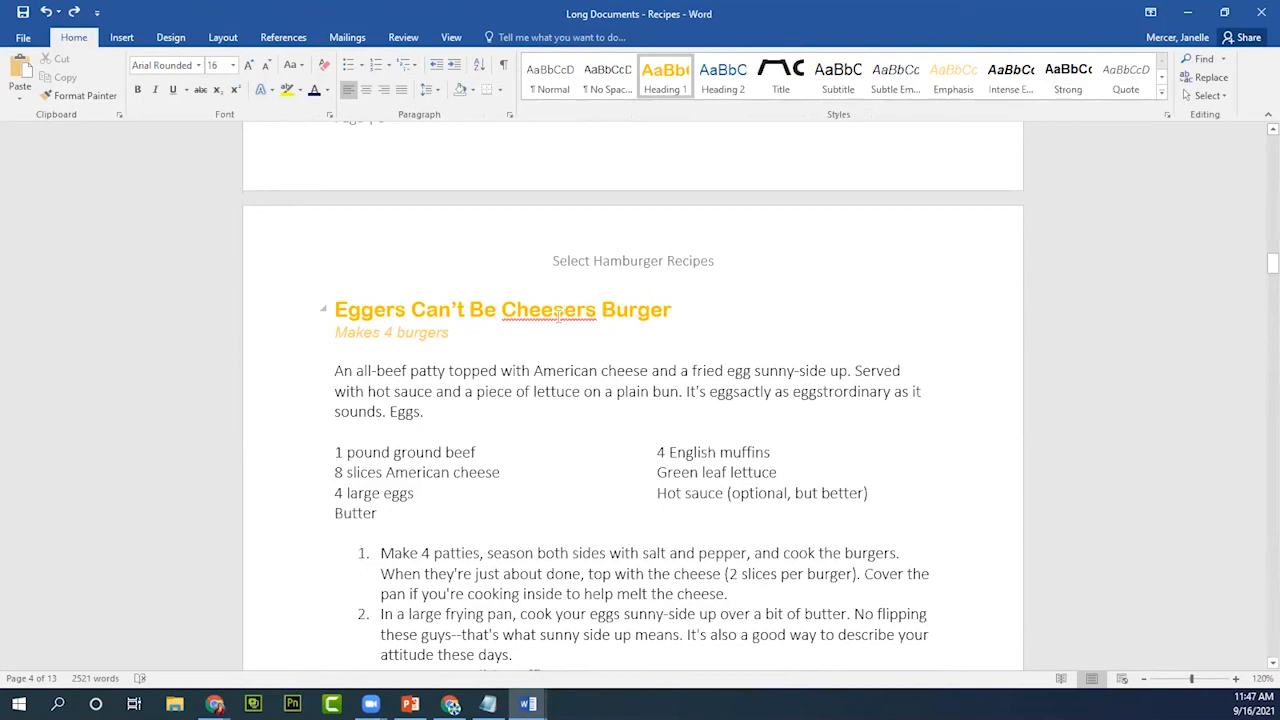
pyautogui.rightClick(558, 311)
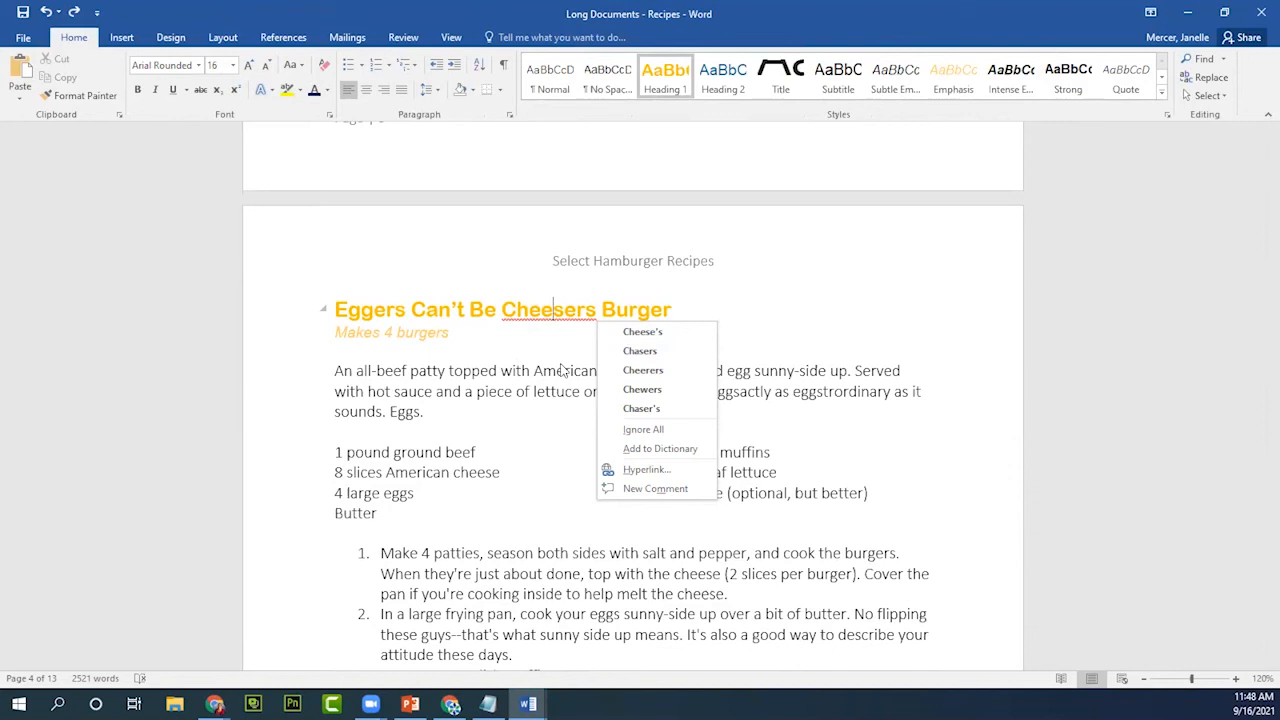
pyautogui.click(655, 430)
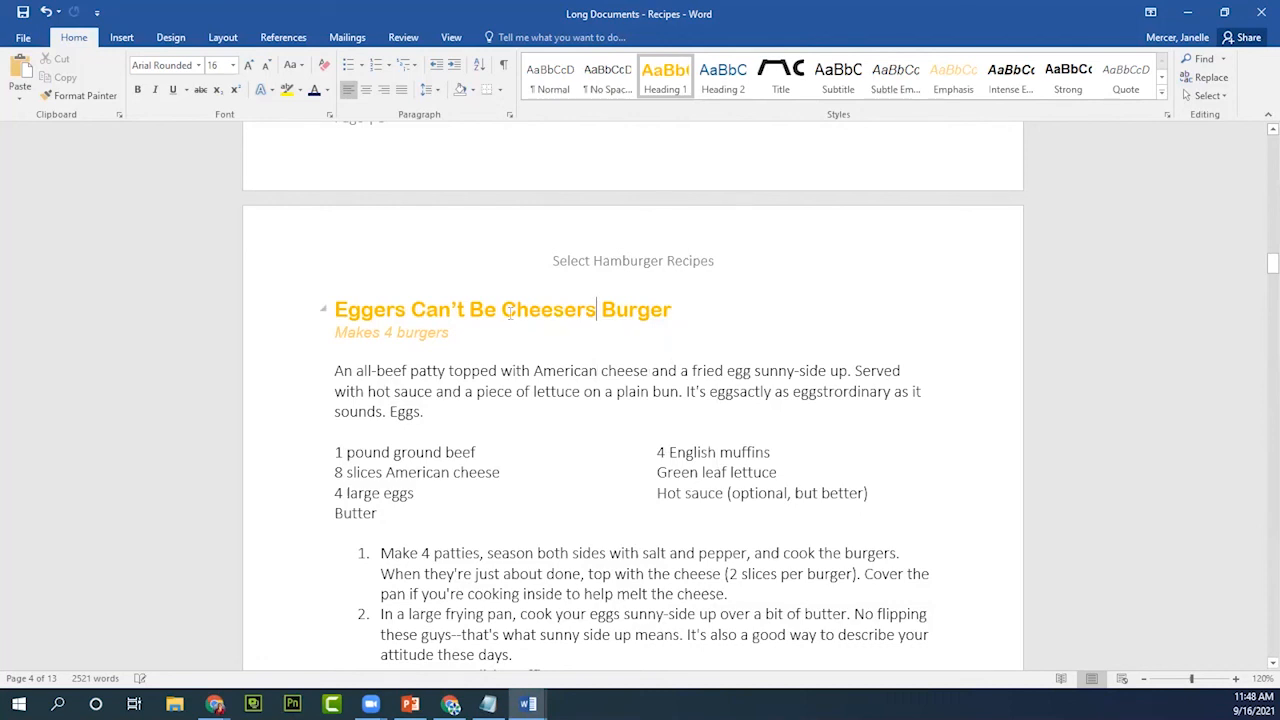
# Look over the first recipe pages and open the print preview of the document.
pyautogui.scroll(-10, 520, 518)
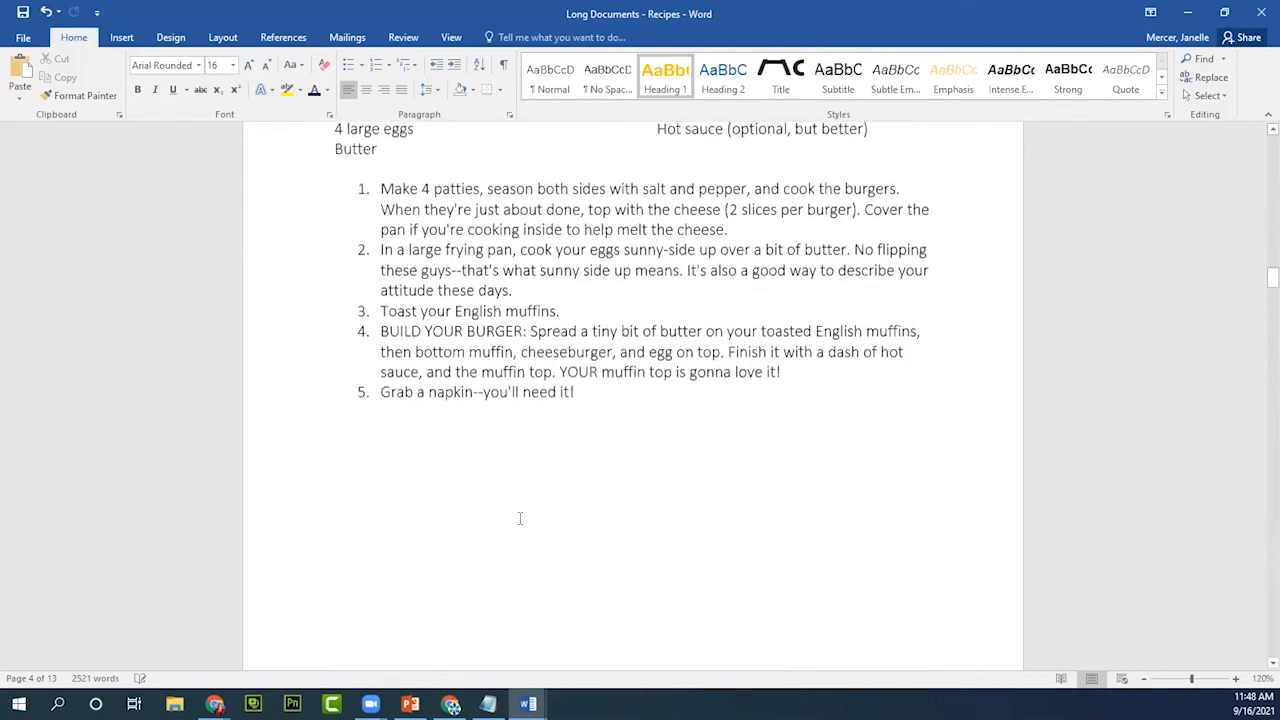
pyautogui.scroll(-9, 520, 525)
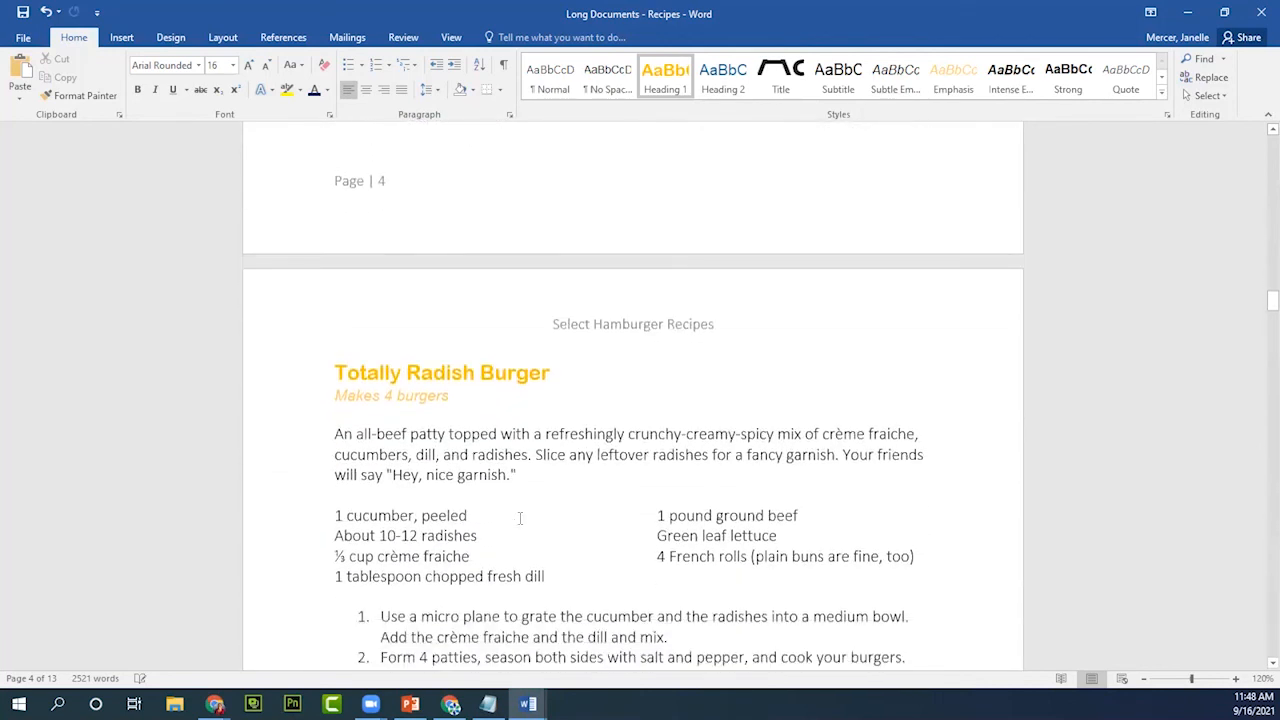
pyautogui.scroll(-7, 520, 520)
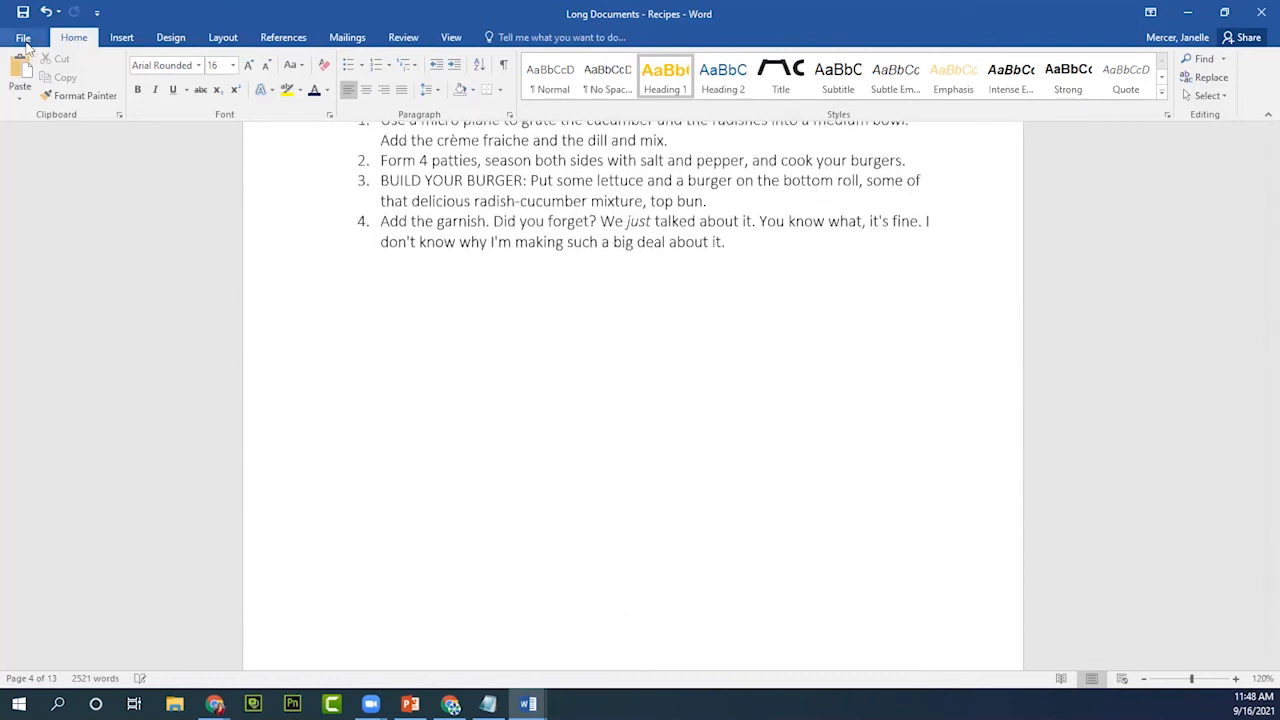
pyautogui.click(27, 45)
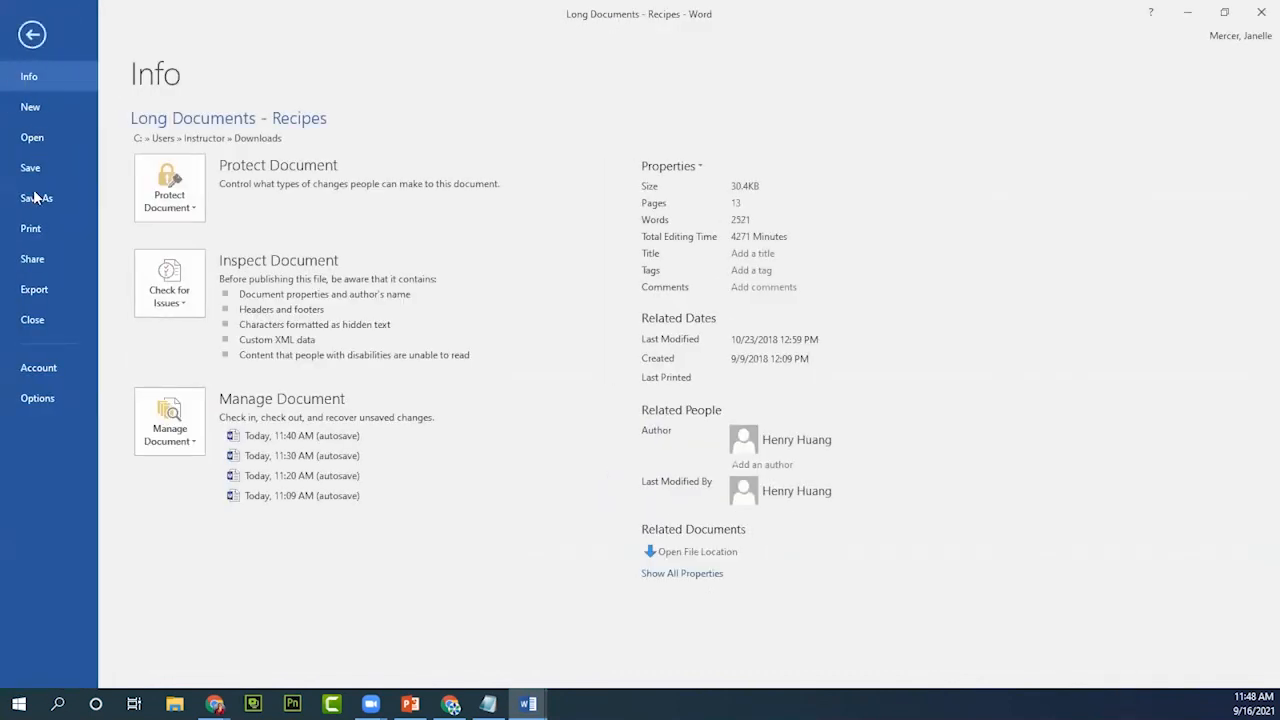
pyautogui.click(31, 35)
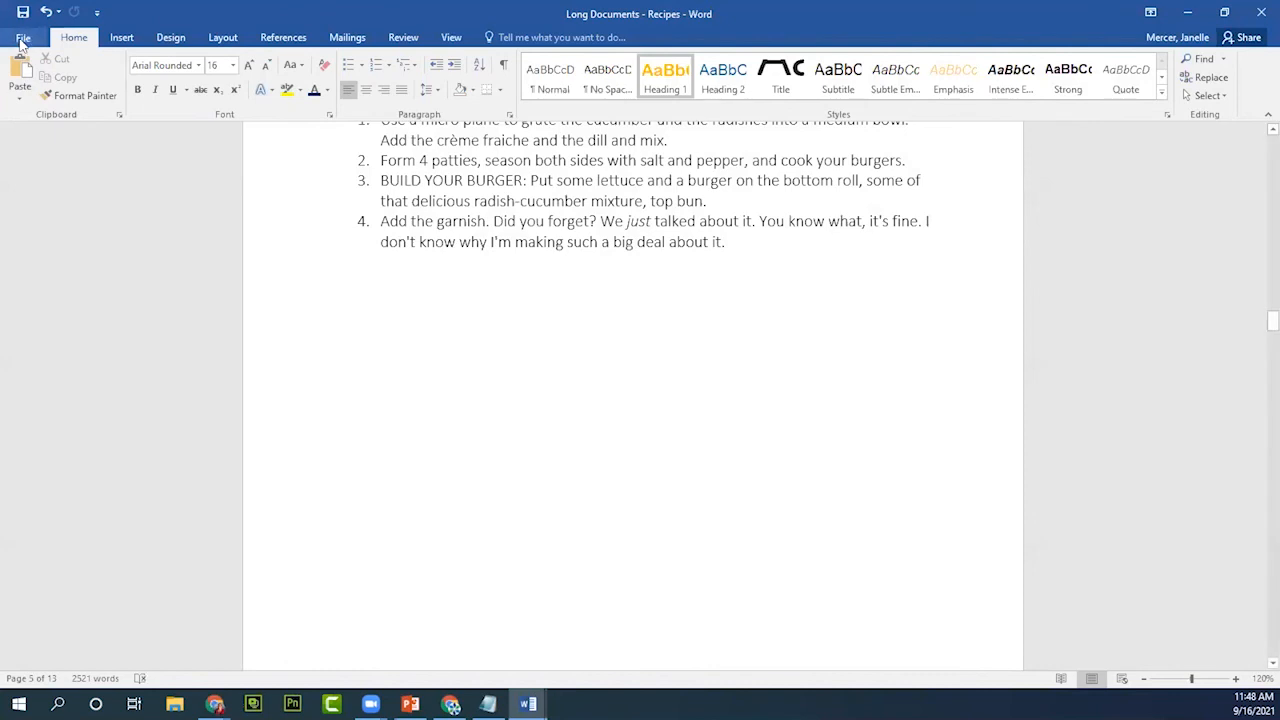
pyautogui.click(22, 40)
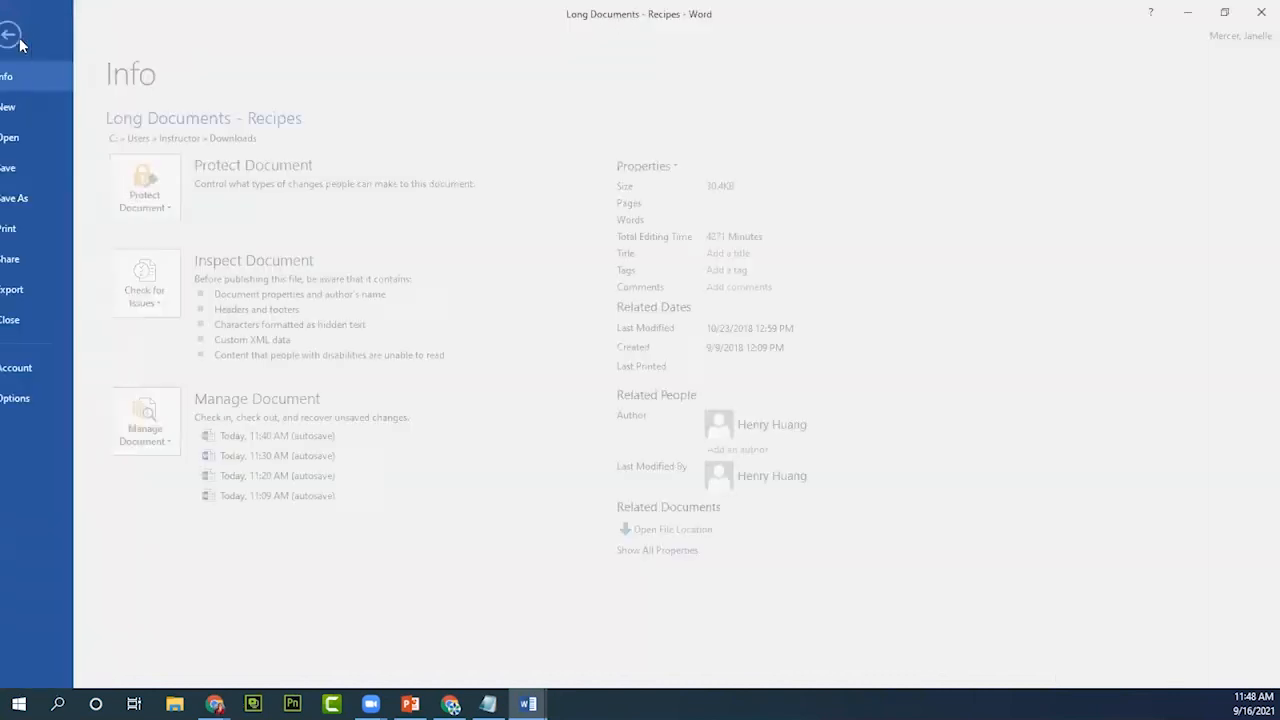
pyautogui.click(30, 236)
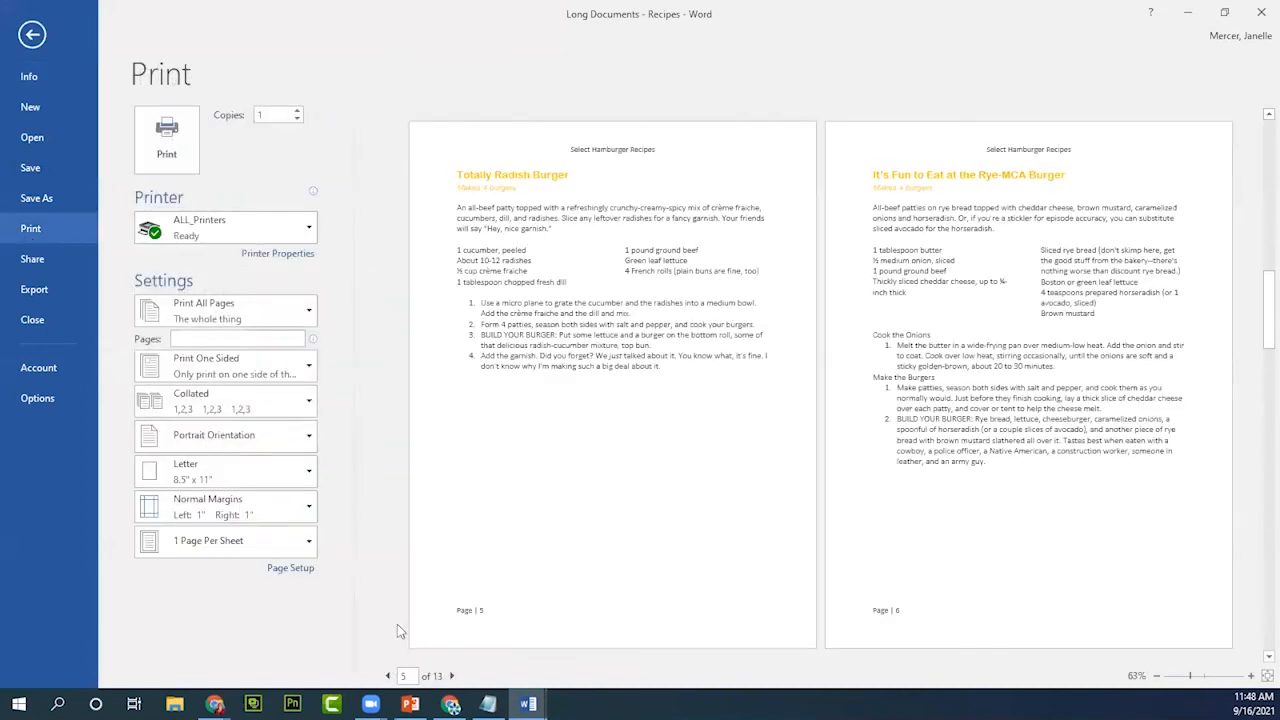
# Page through the print preview to check the title page, bibliographical note, table of contents and first recipe.
pyautogui.click(387, 677)
pyautogui.click(387, 677)
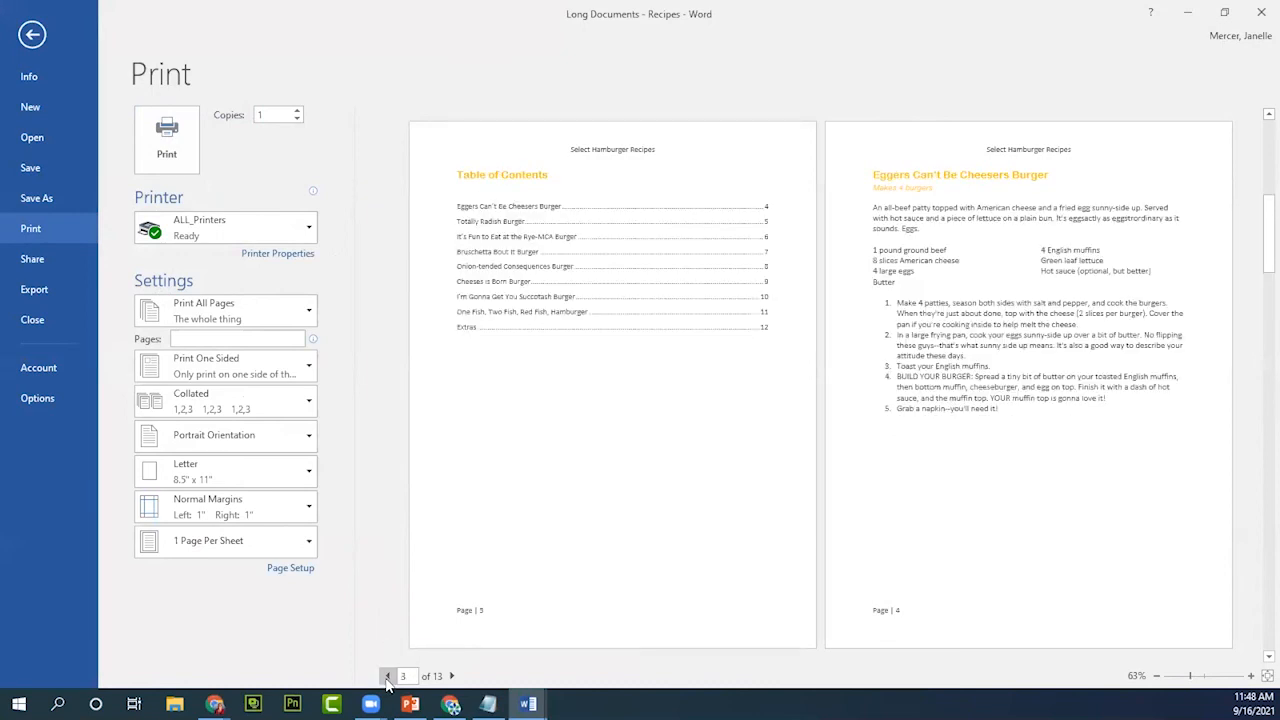
pyautogui.click(387, 677)
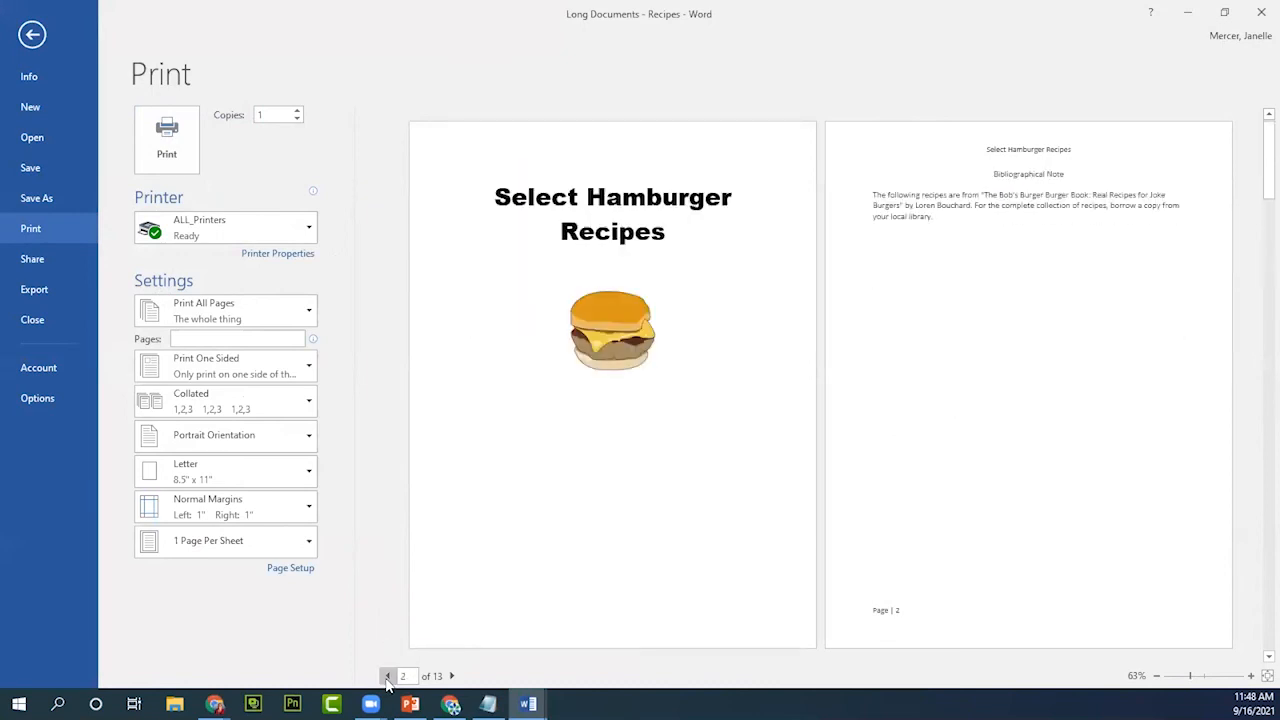
pyautogui.click(452, 677)
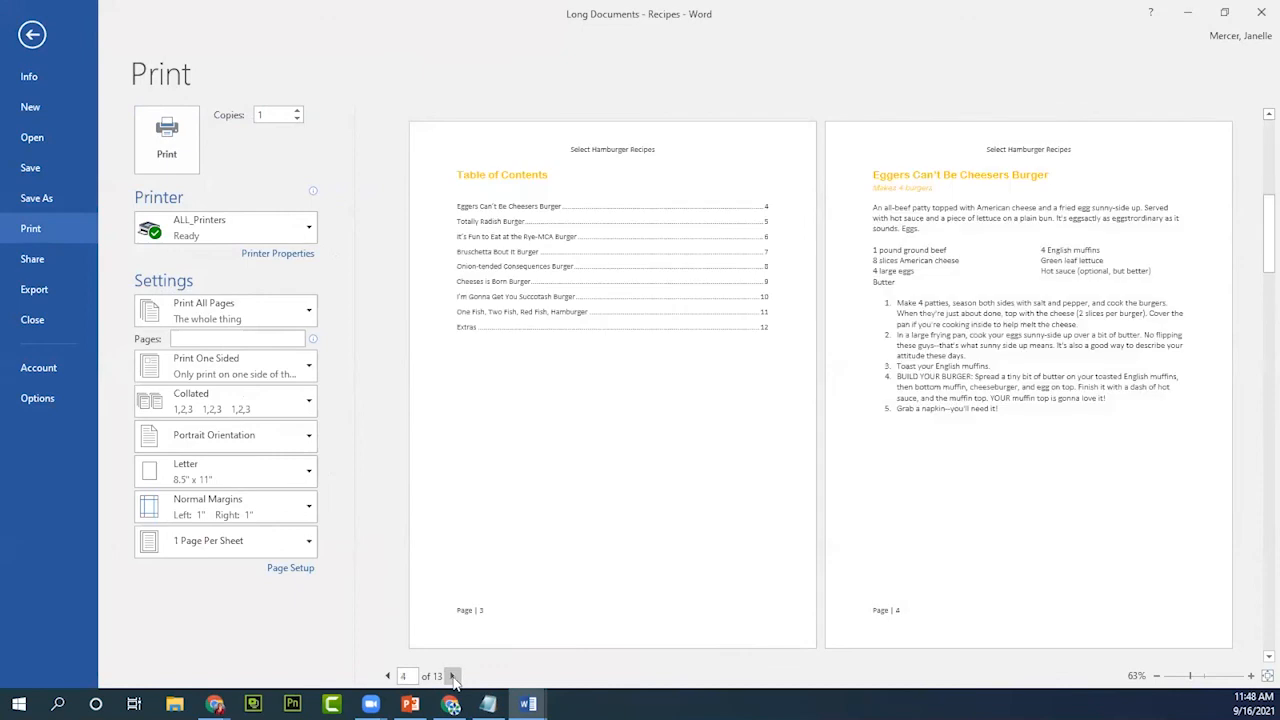
pyautogui.scroll(5, 700, 487)
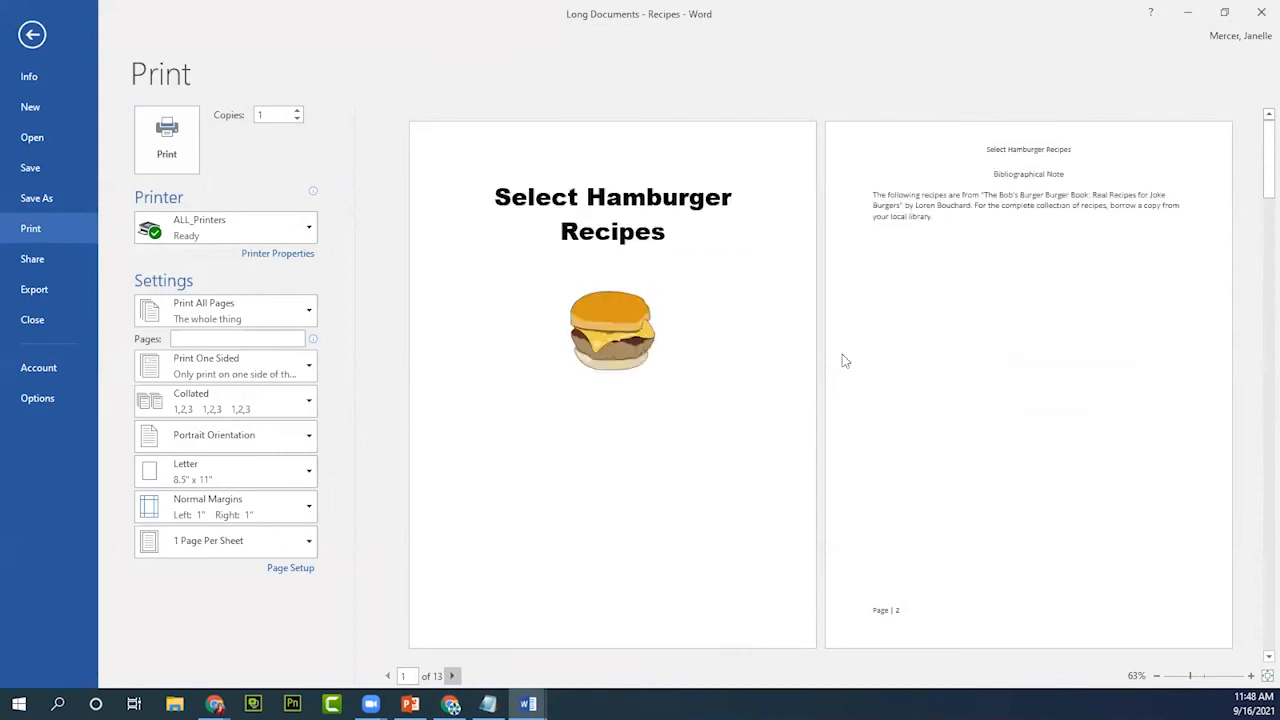
pyautogui.scroll(-3, 641, 380)
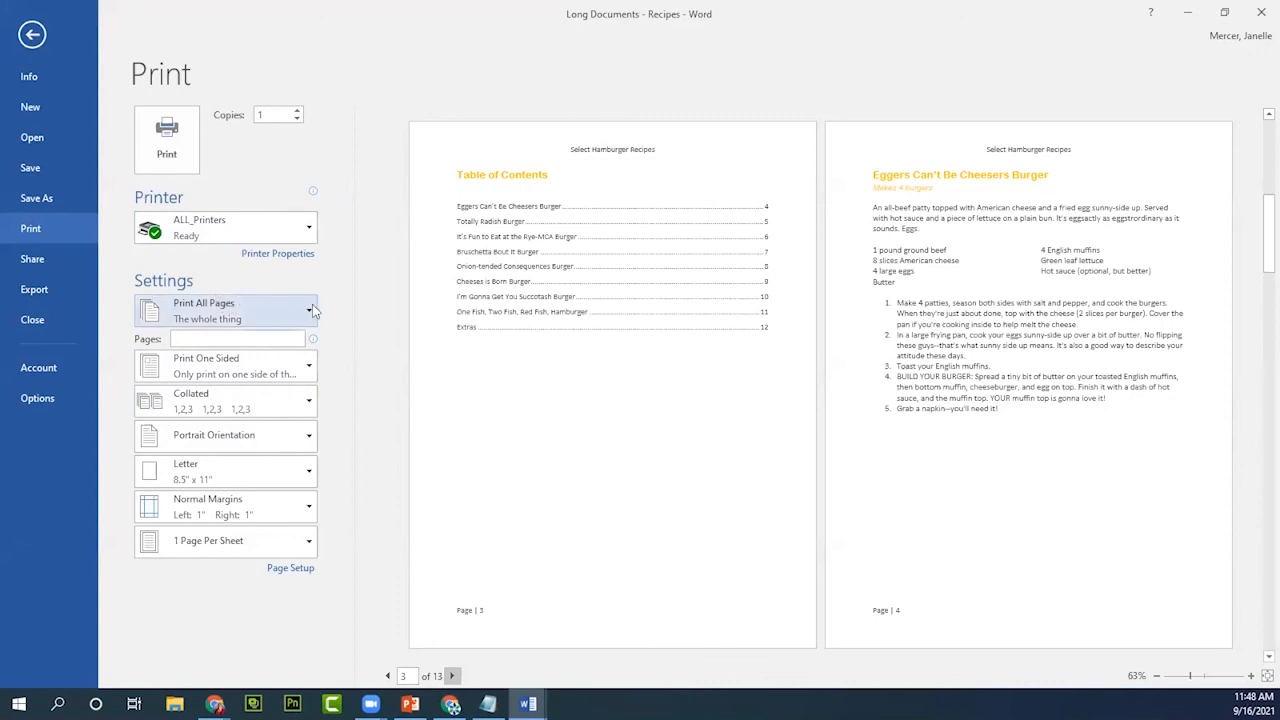
# Save a copy of the document in the Downloads folder as "Long Documents - Recipes Edited" and return to the text.
pyautogui.click(35, 38)
pyautogui.click(22, 38)
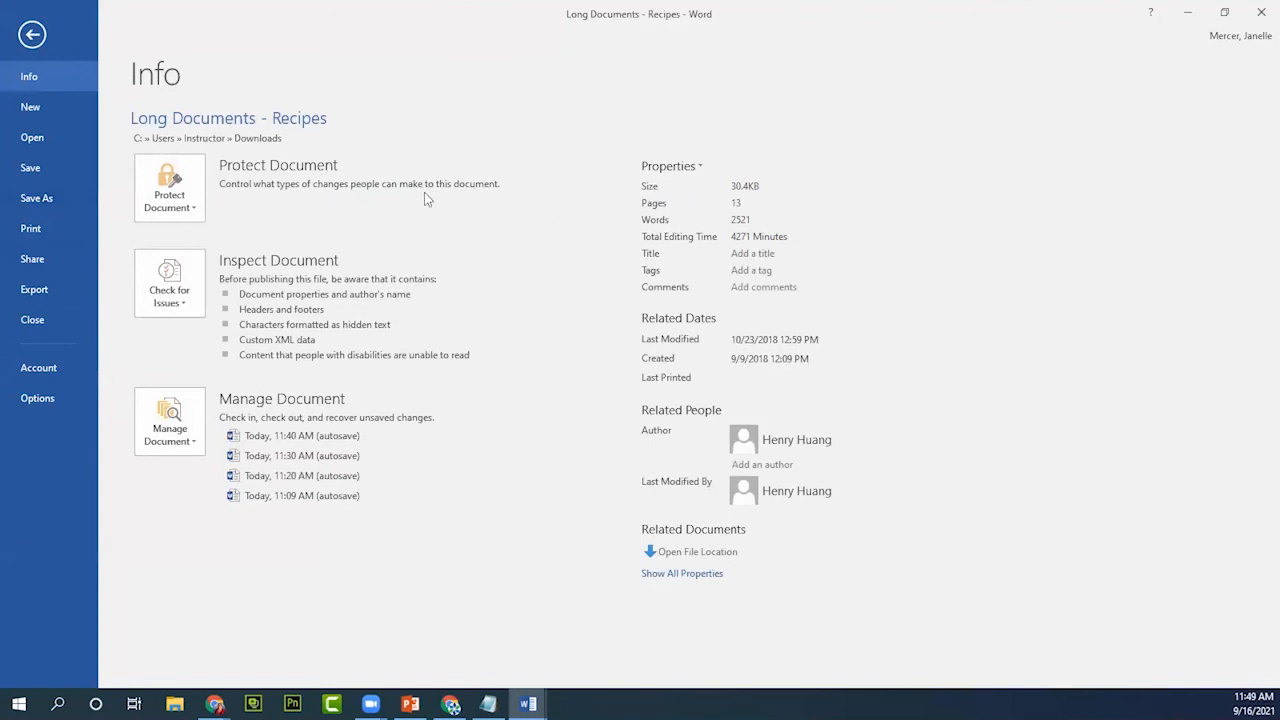
pyautogui.click(36, 200)
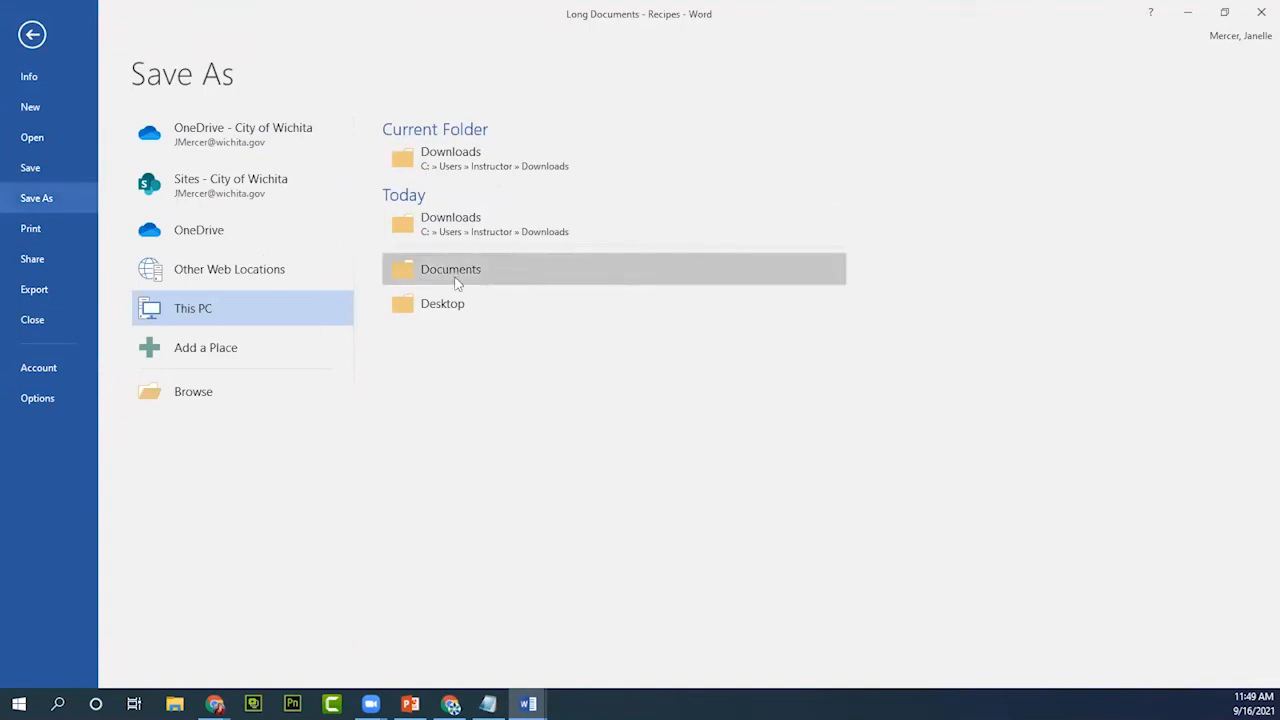
pyautogui.click(447, 160)
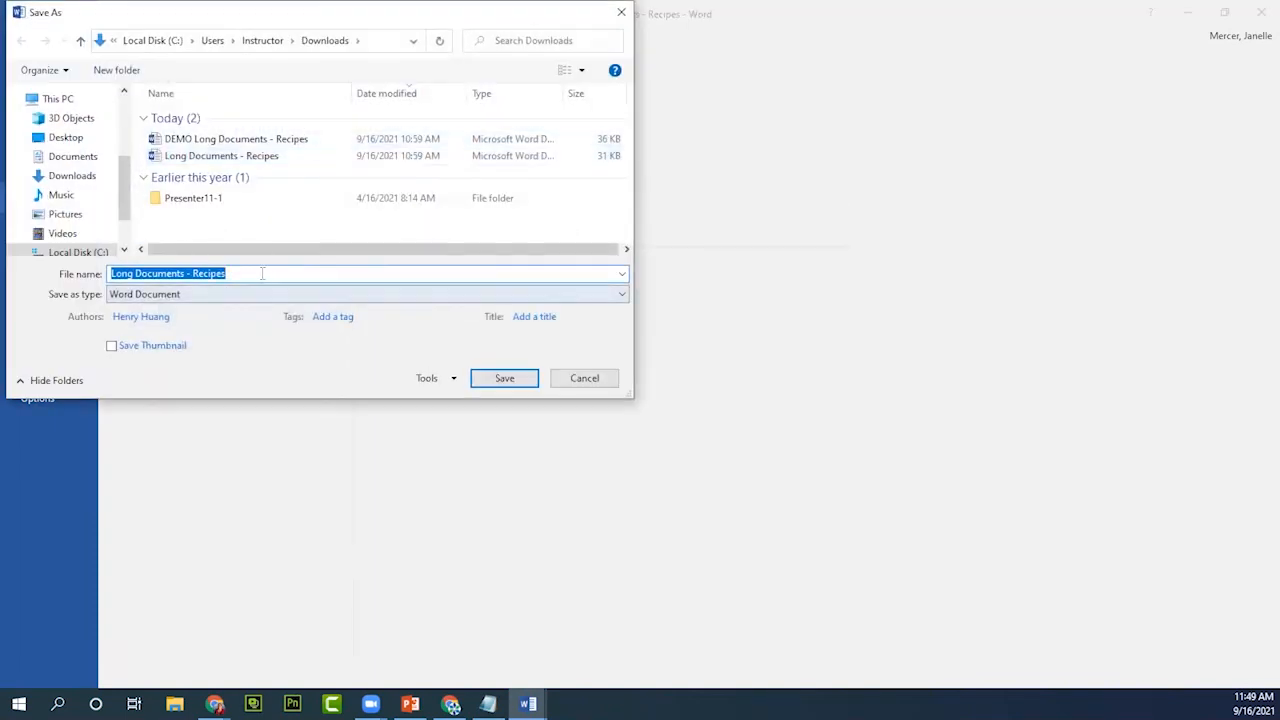
pyautogui.click(264, 273)
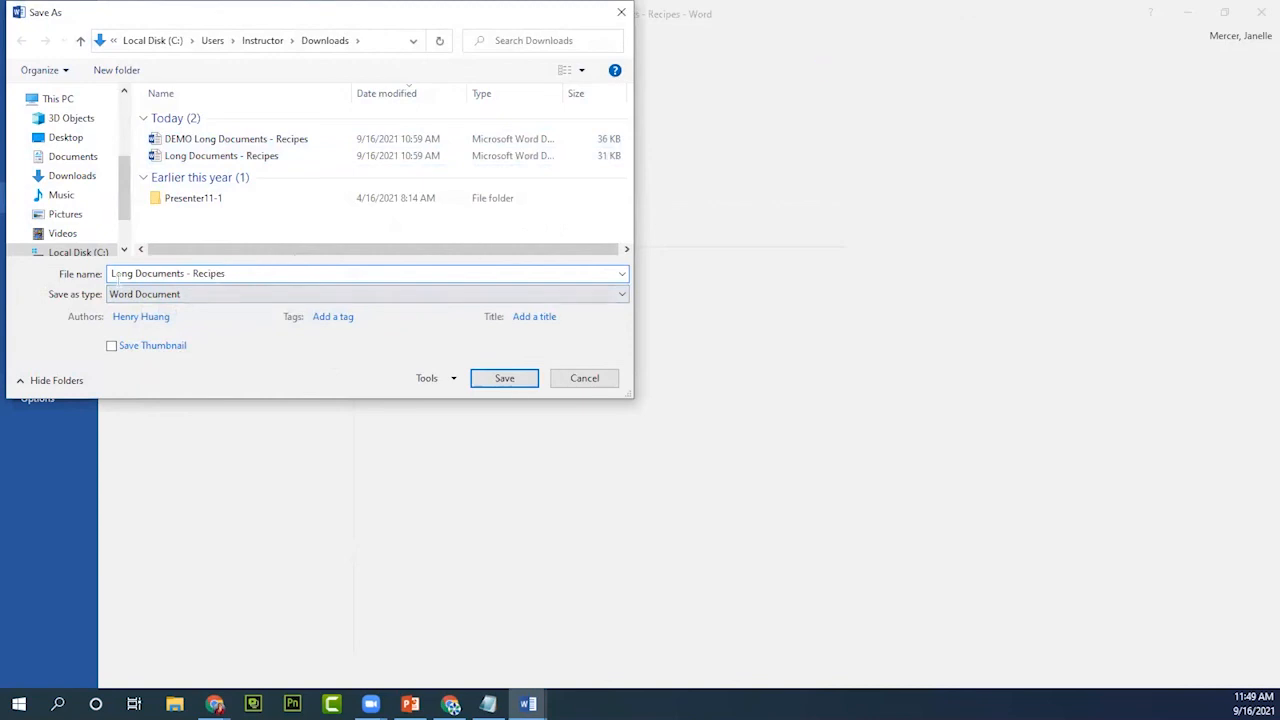
pyautogui.write('Edited')
pyautogui.click(508, 379)
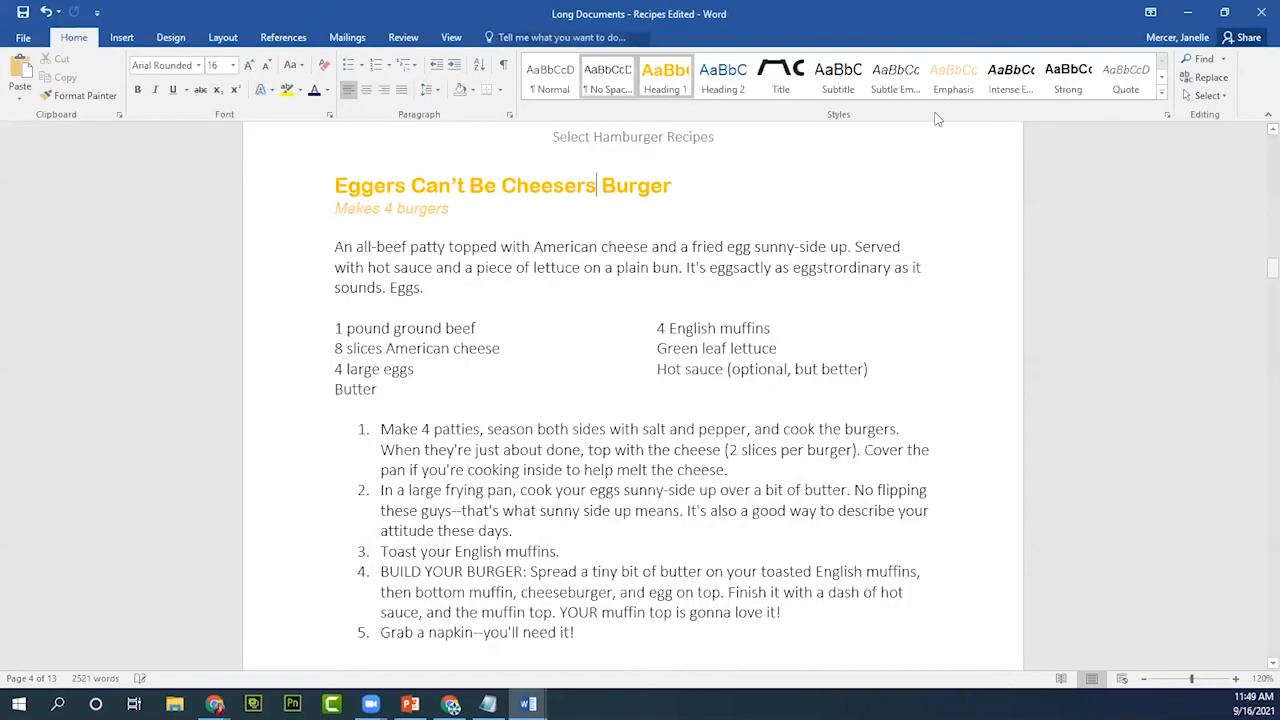
pyautogui.click(864, 344)
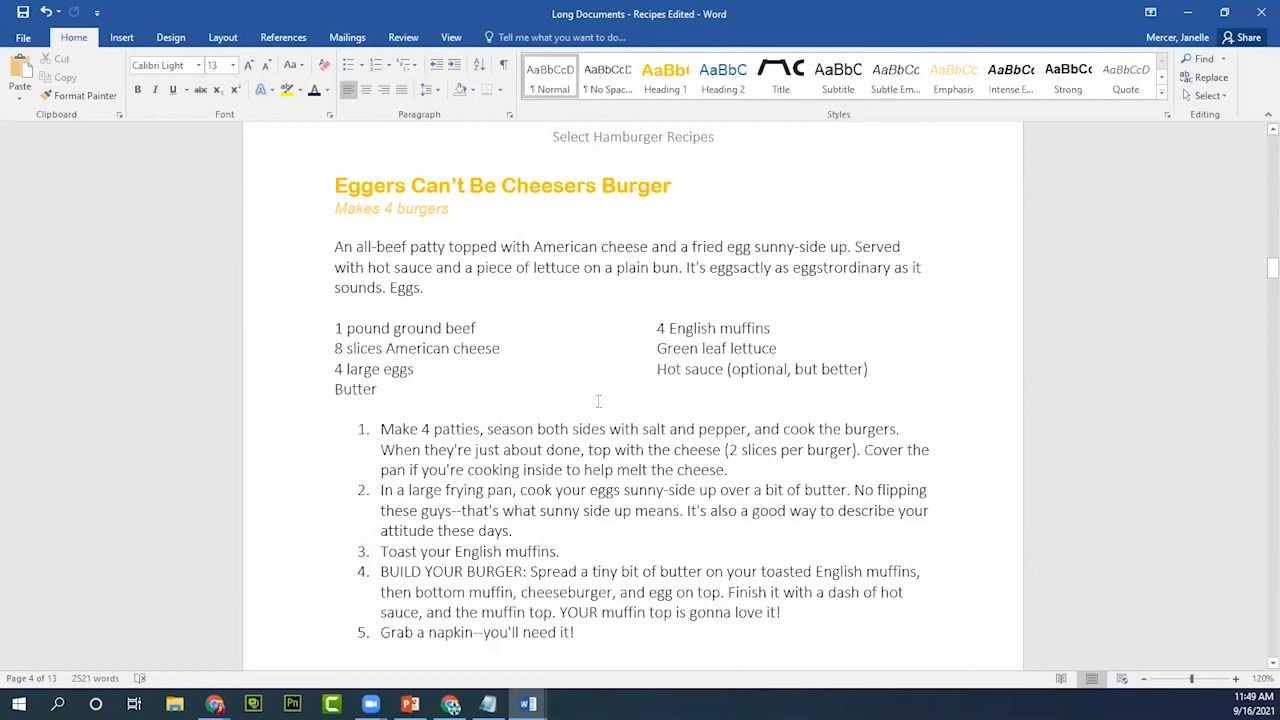
# Switch to File Explorer, check the Downloads folder for the original and edited recipe files, and close the window.
pyautogui.click(175, 704)
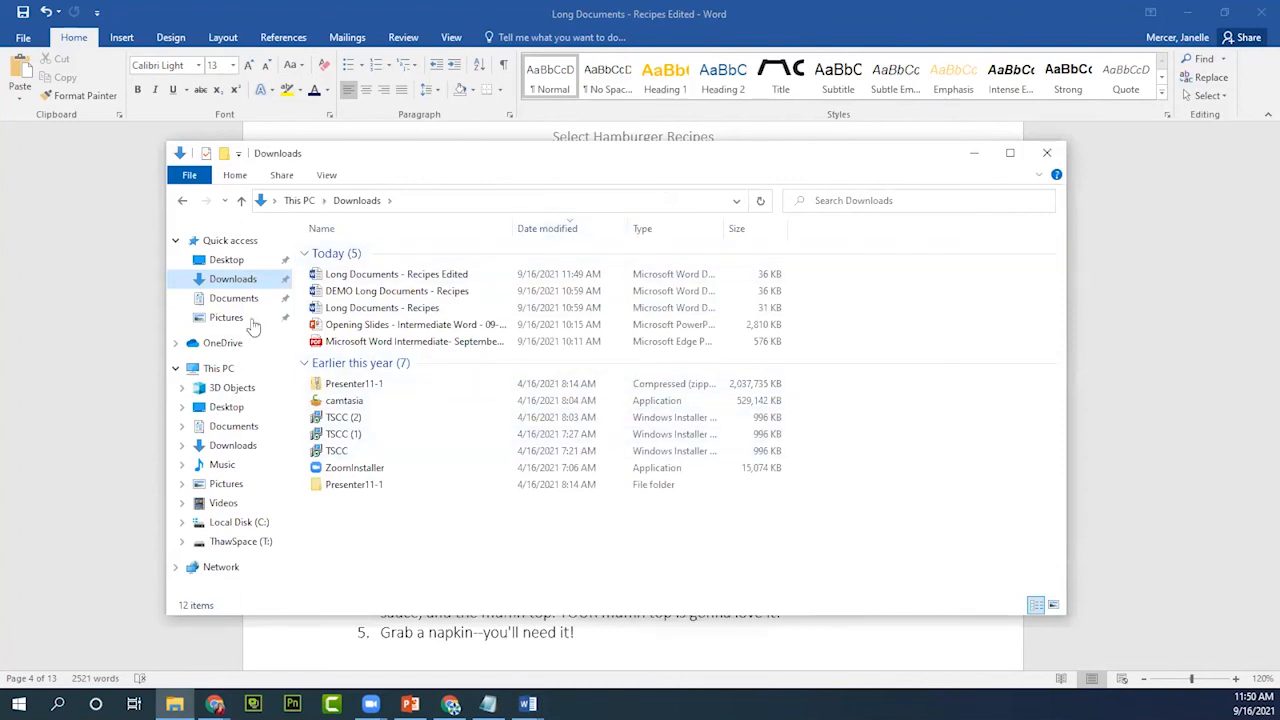
pyautogui.click(182, 200)
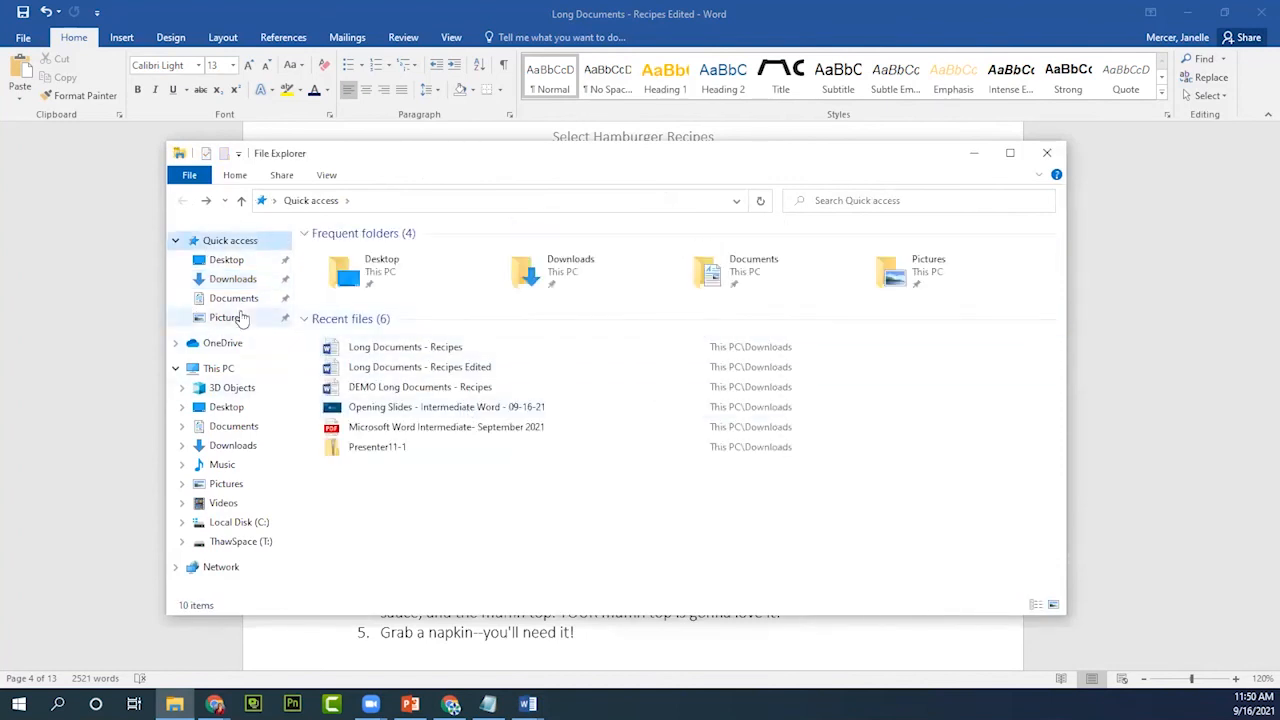
pyautogui.click(233, 280)
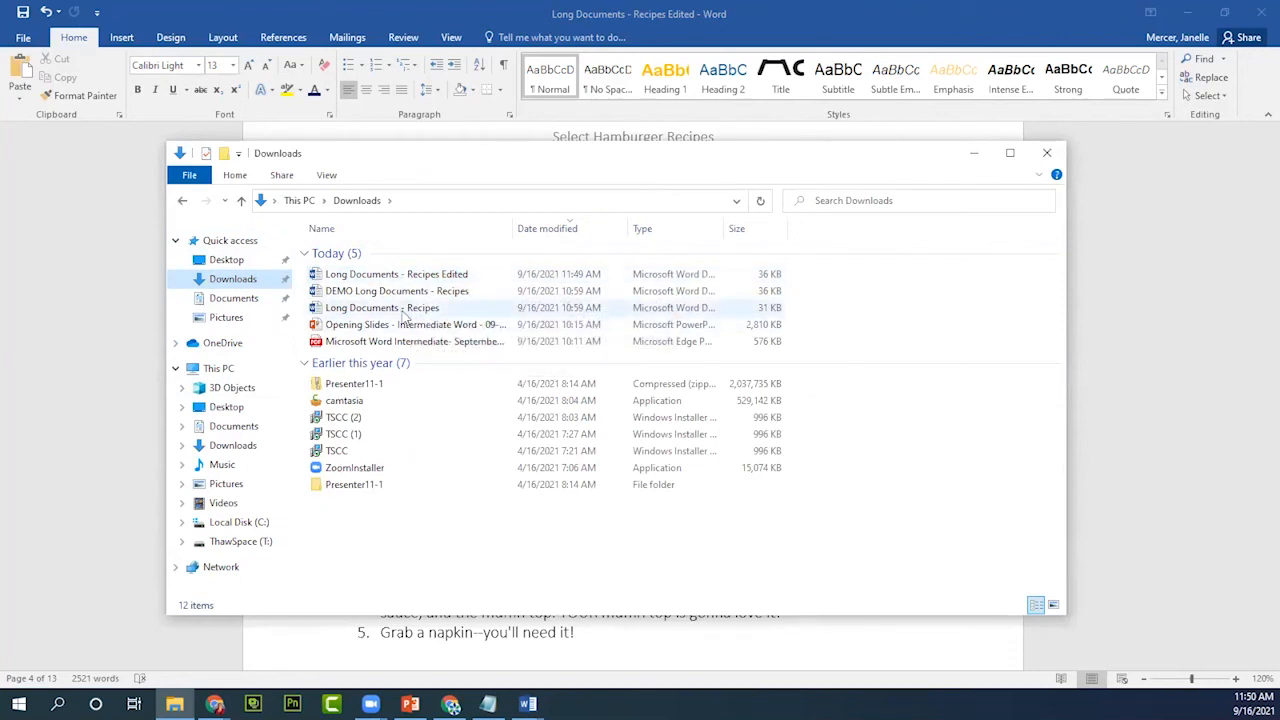
pyautogui.click(1047, 156)
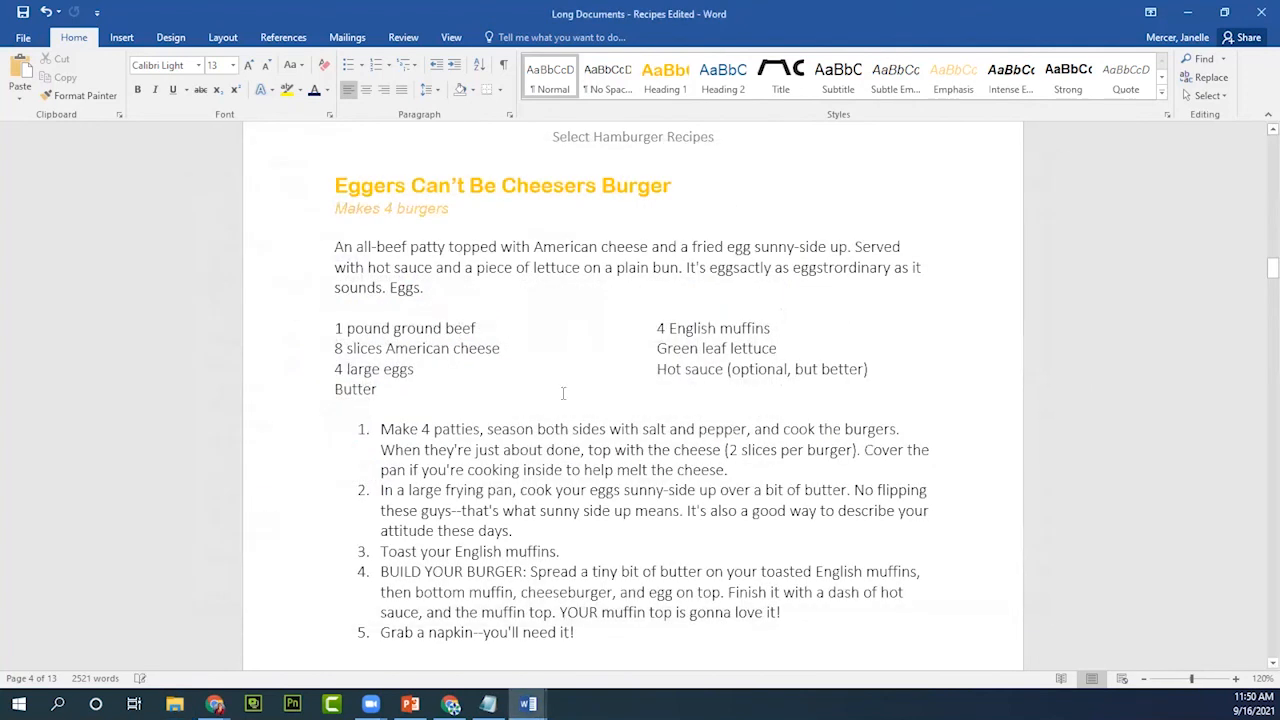
pyautogui.hotkey('alt', 'Tab')
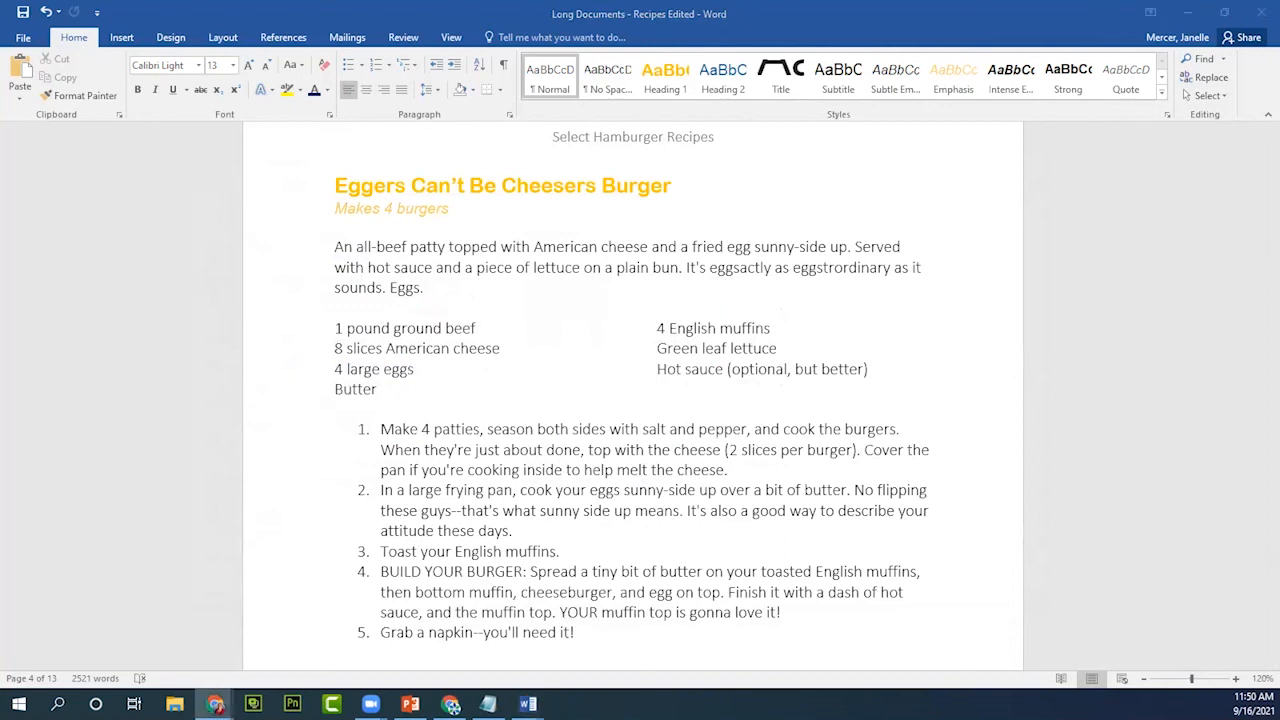
pyautogui.scroll(-3, 450, 422)
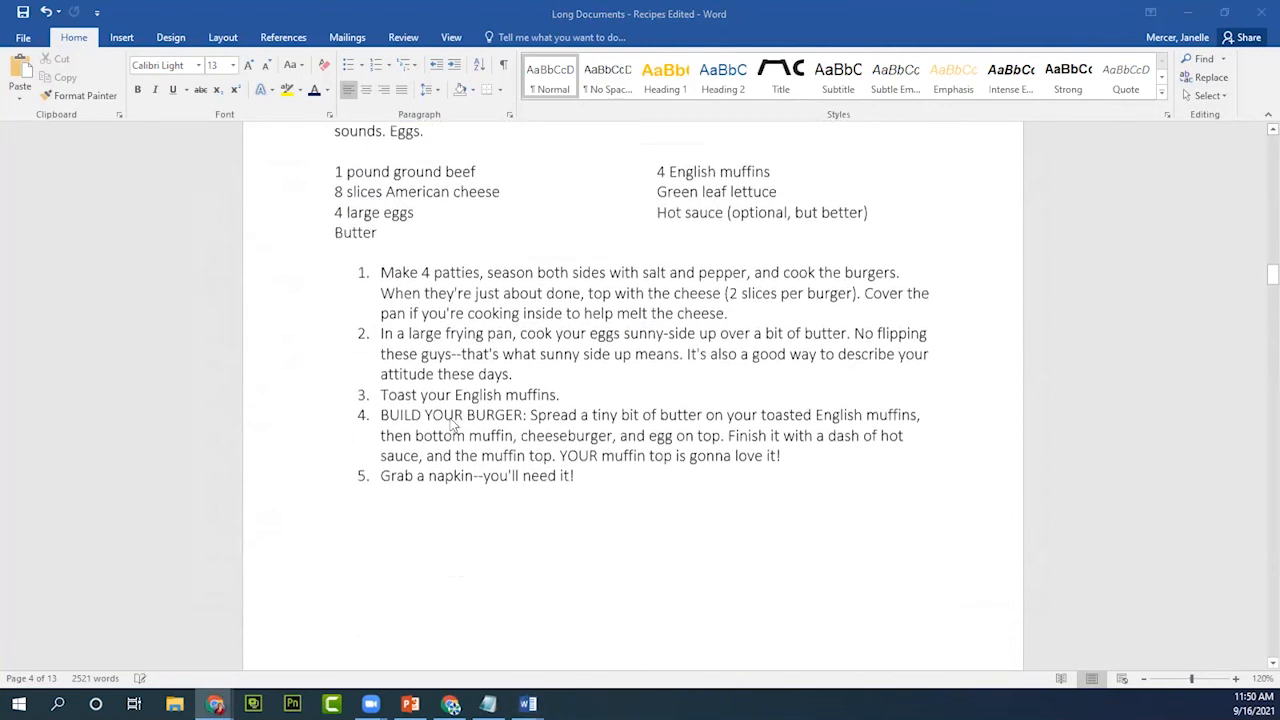
pyautogui.scroll(5, 452, 421)
pyautogui.scroll(1, 451, 416)
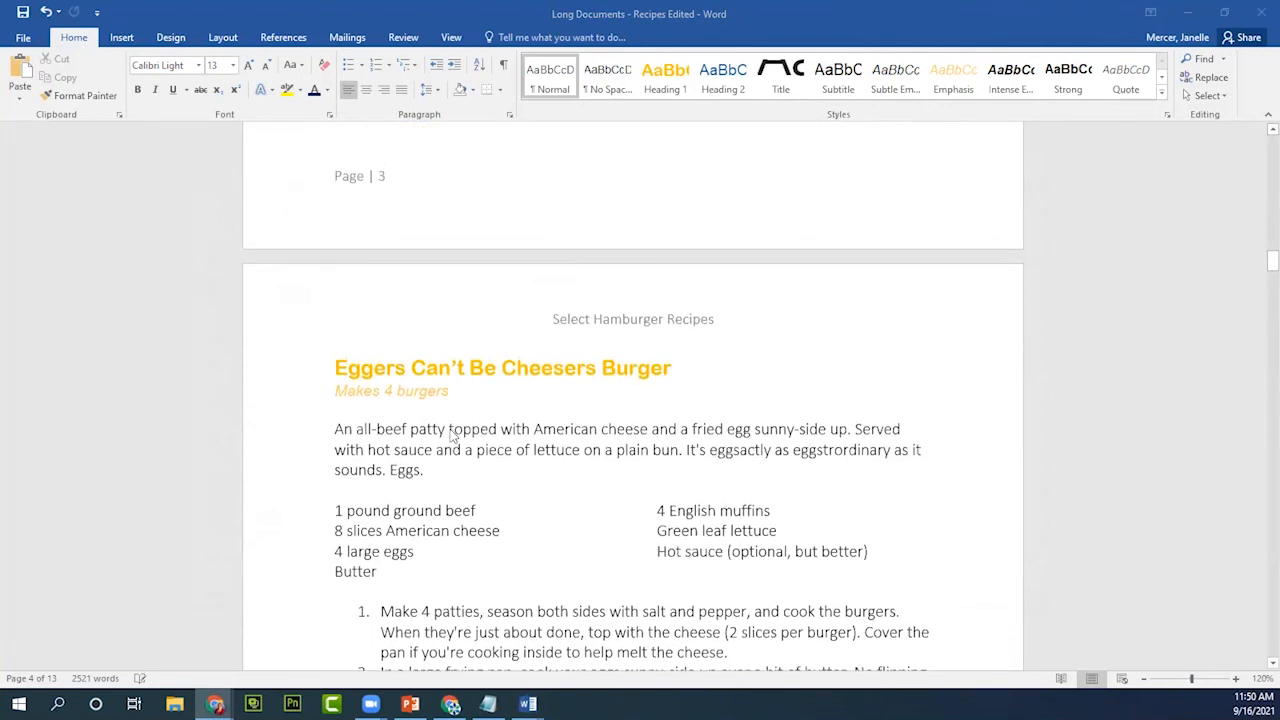
pyautogui.scroll(10, 451, 436)
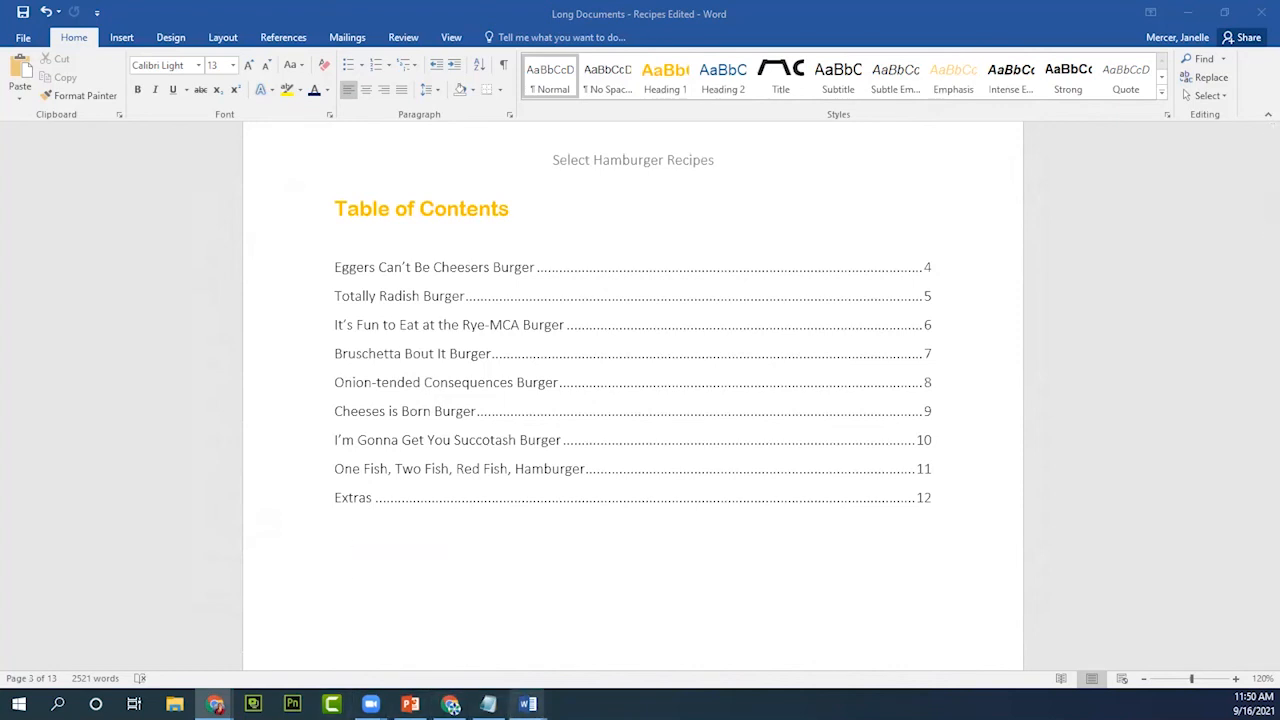
# Switch to the Microsoft Word Intermediate presentation in PowerPoint and show the "Want to Learn More?" slide.
pyautogui.moveTo(215, 704)
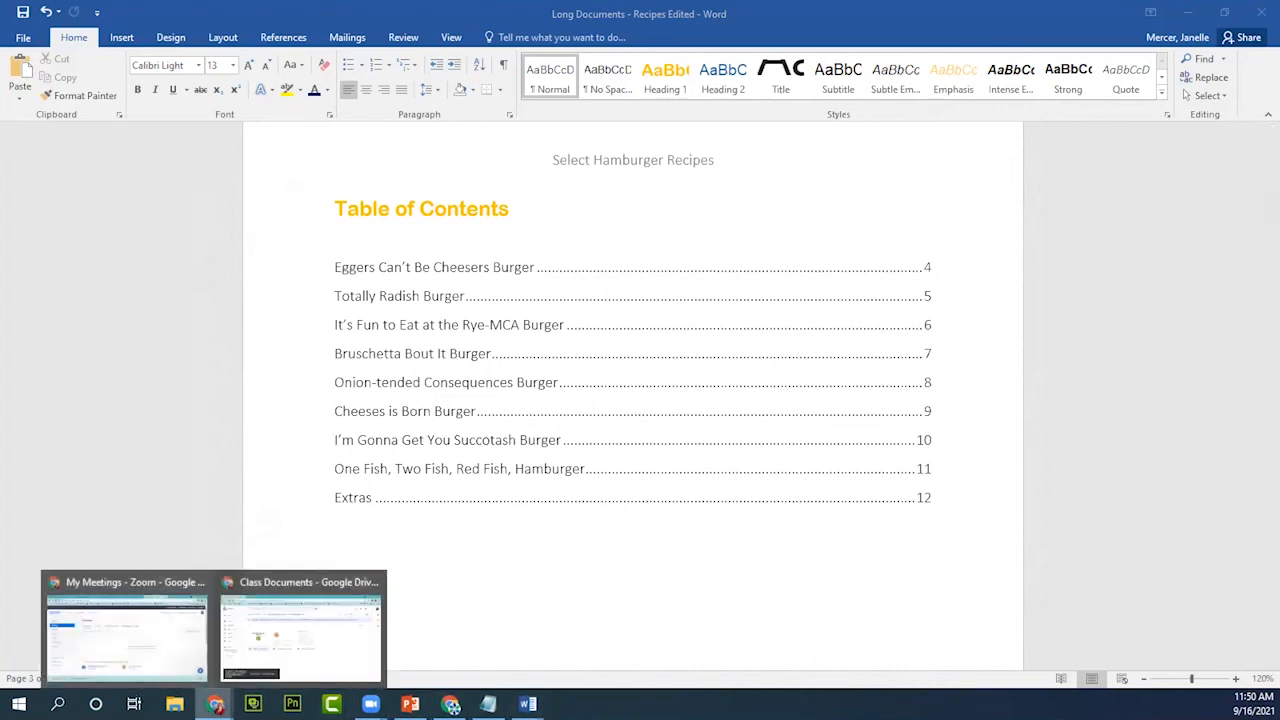
pyautogui.moveTo(528, 704)
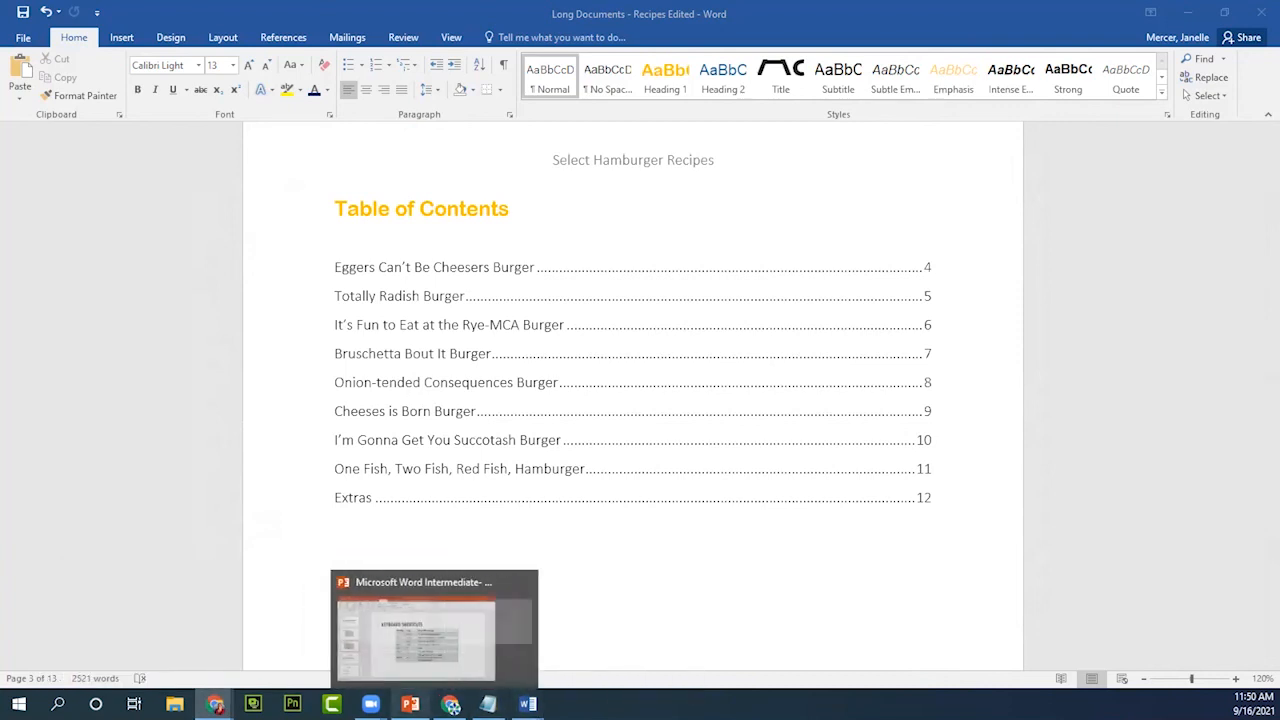
pyautogui.click(410, 704)
pyautogui.click(100, 494)
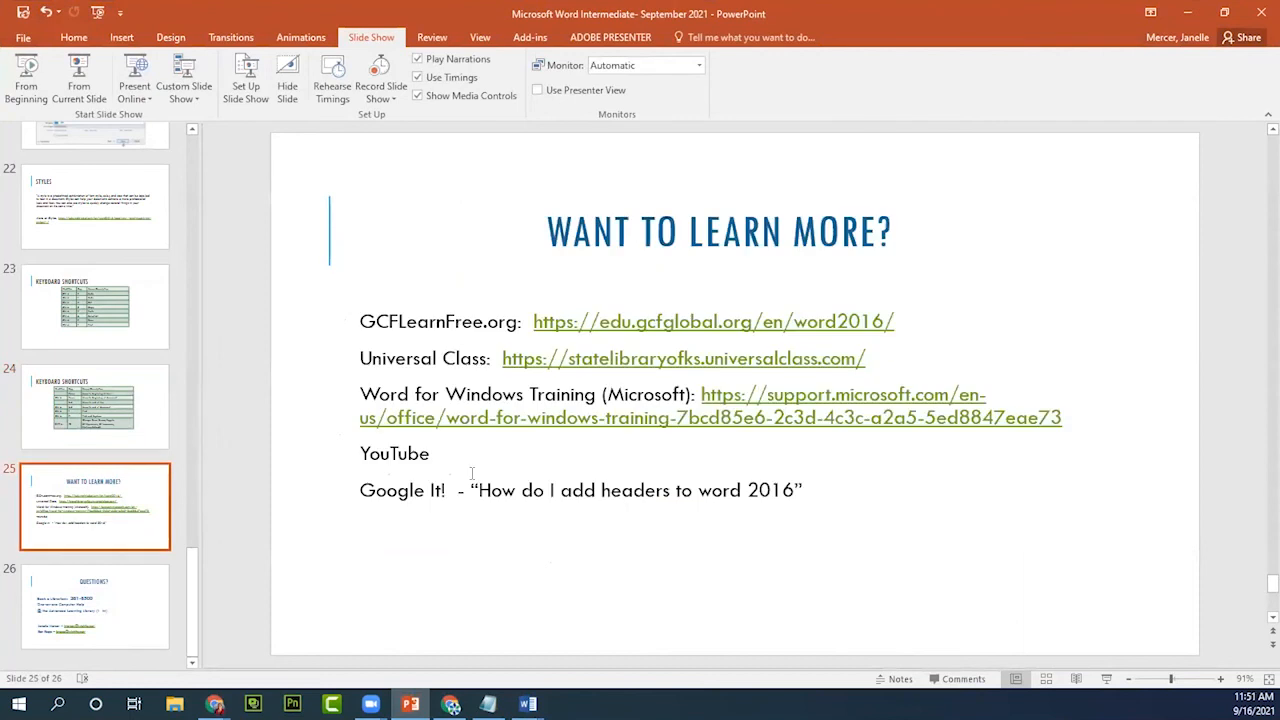
pyautogui.click(838, 130)
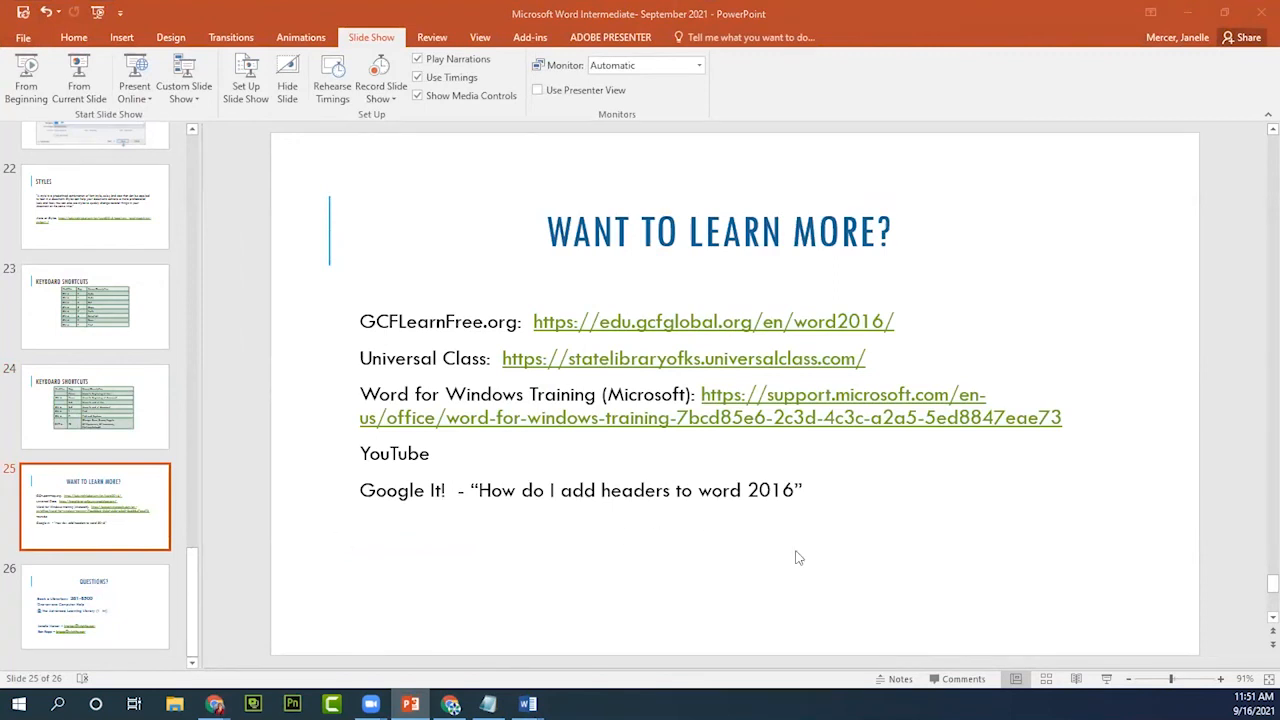
pyautogui.click(840, 550)
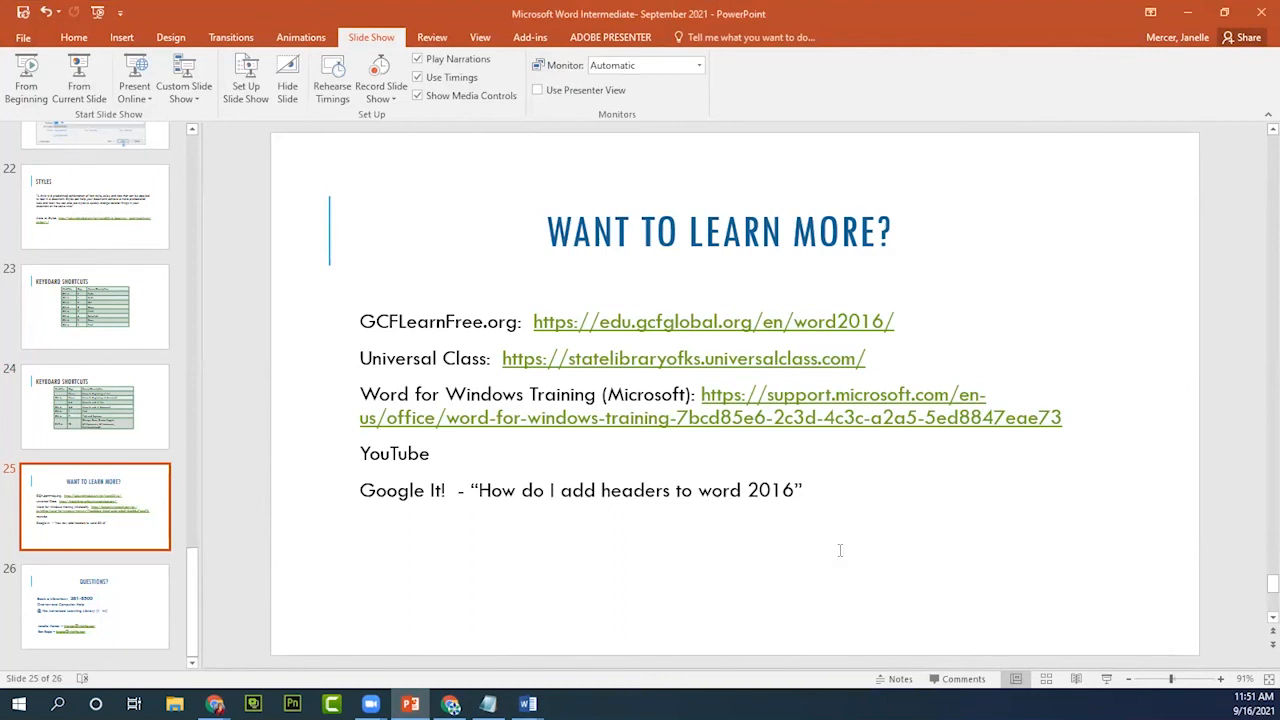